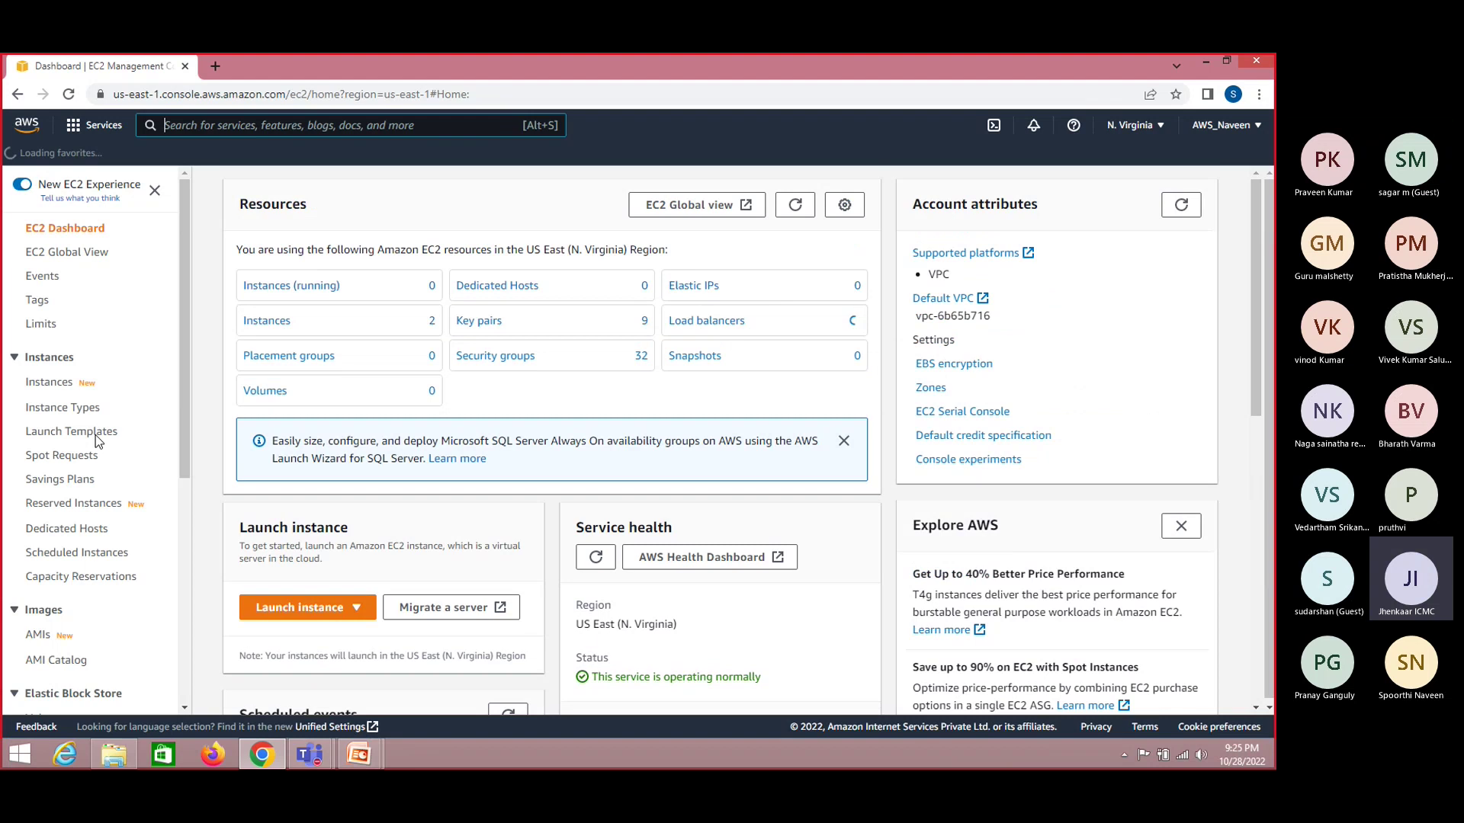
Start a new EC2 launch template and name it Amazon-Linux-t2
{"action": "left_click", "coordinate": [85, 434]}
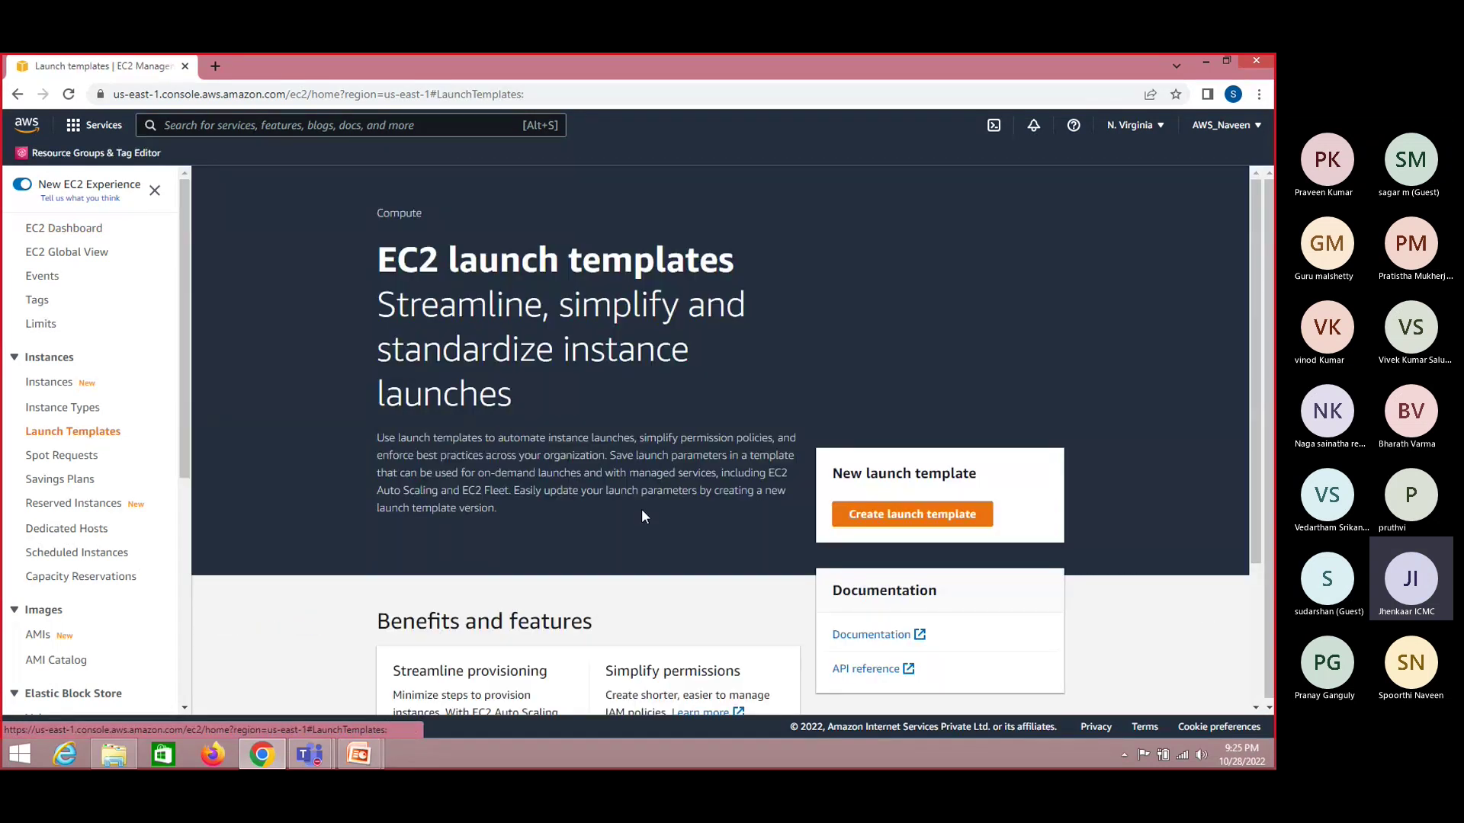
{"action": "left_click", "coordinate": [956, 515]}
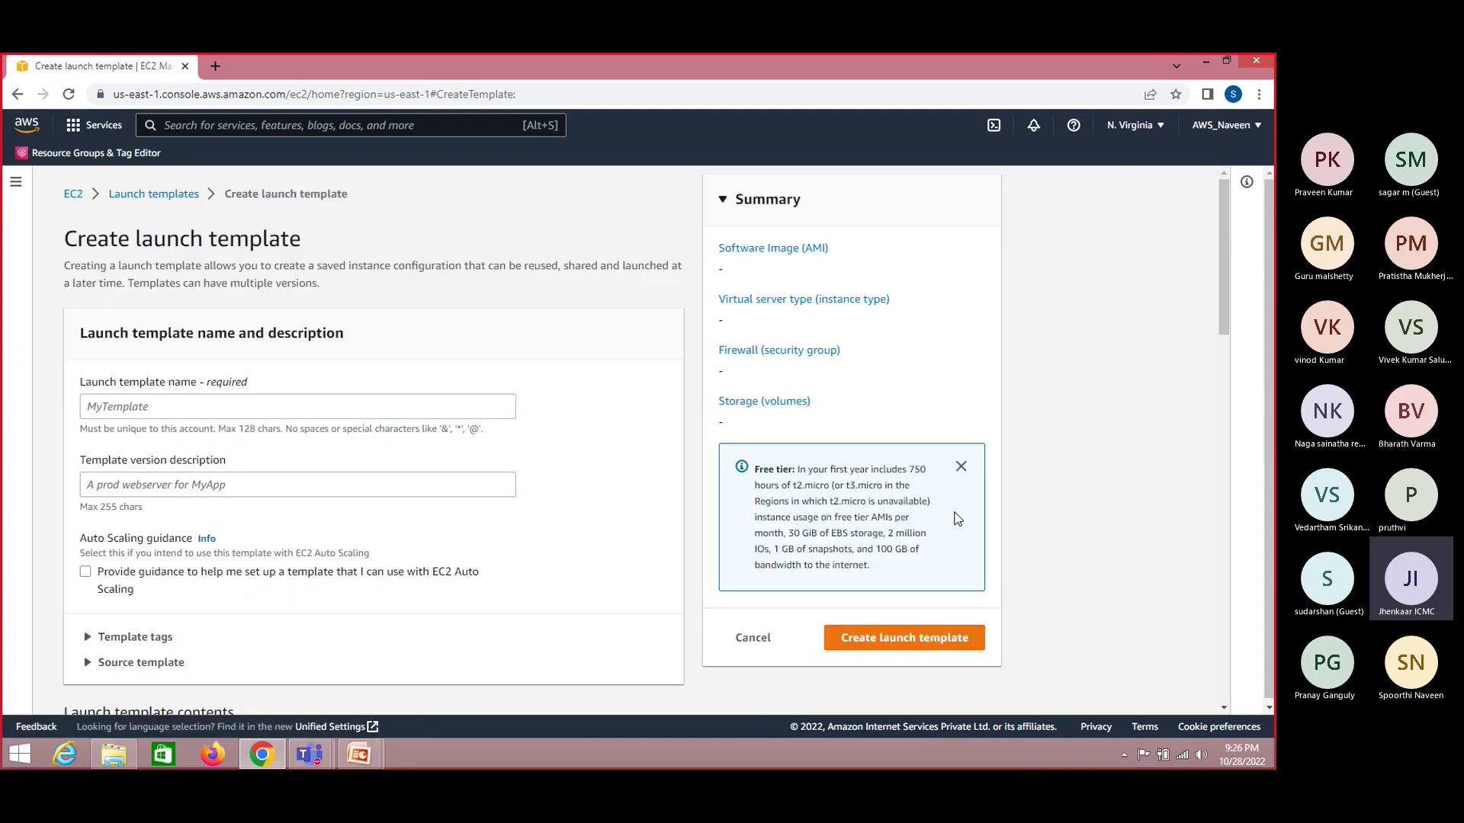
{"action": "left_click", "coordinate": [259, 409]}
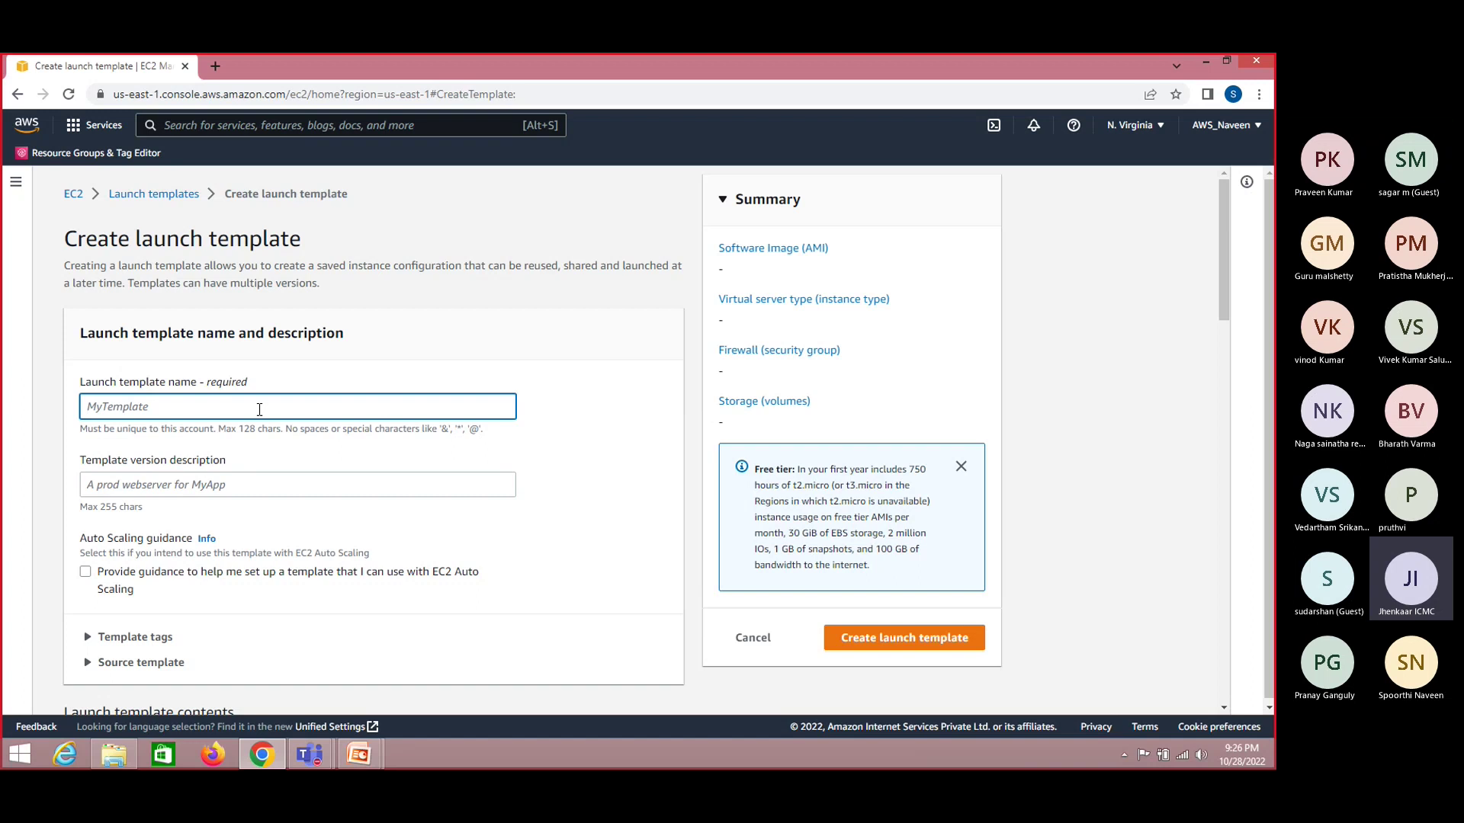
{"action": "type", "text": "Amazon-"}
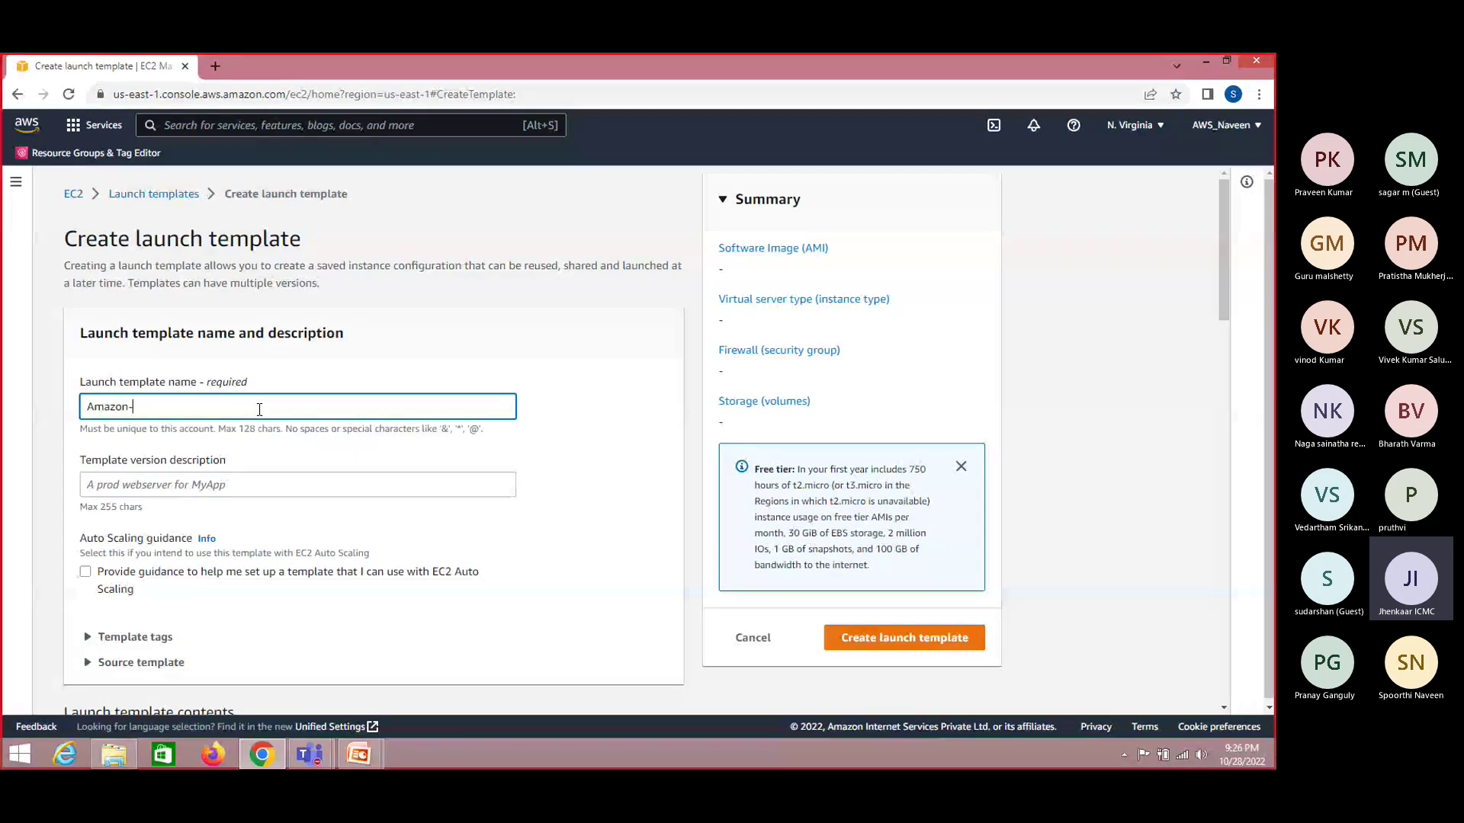
{"action": "type", "text": "Linux-"}
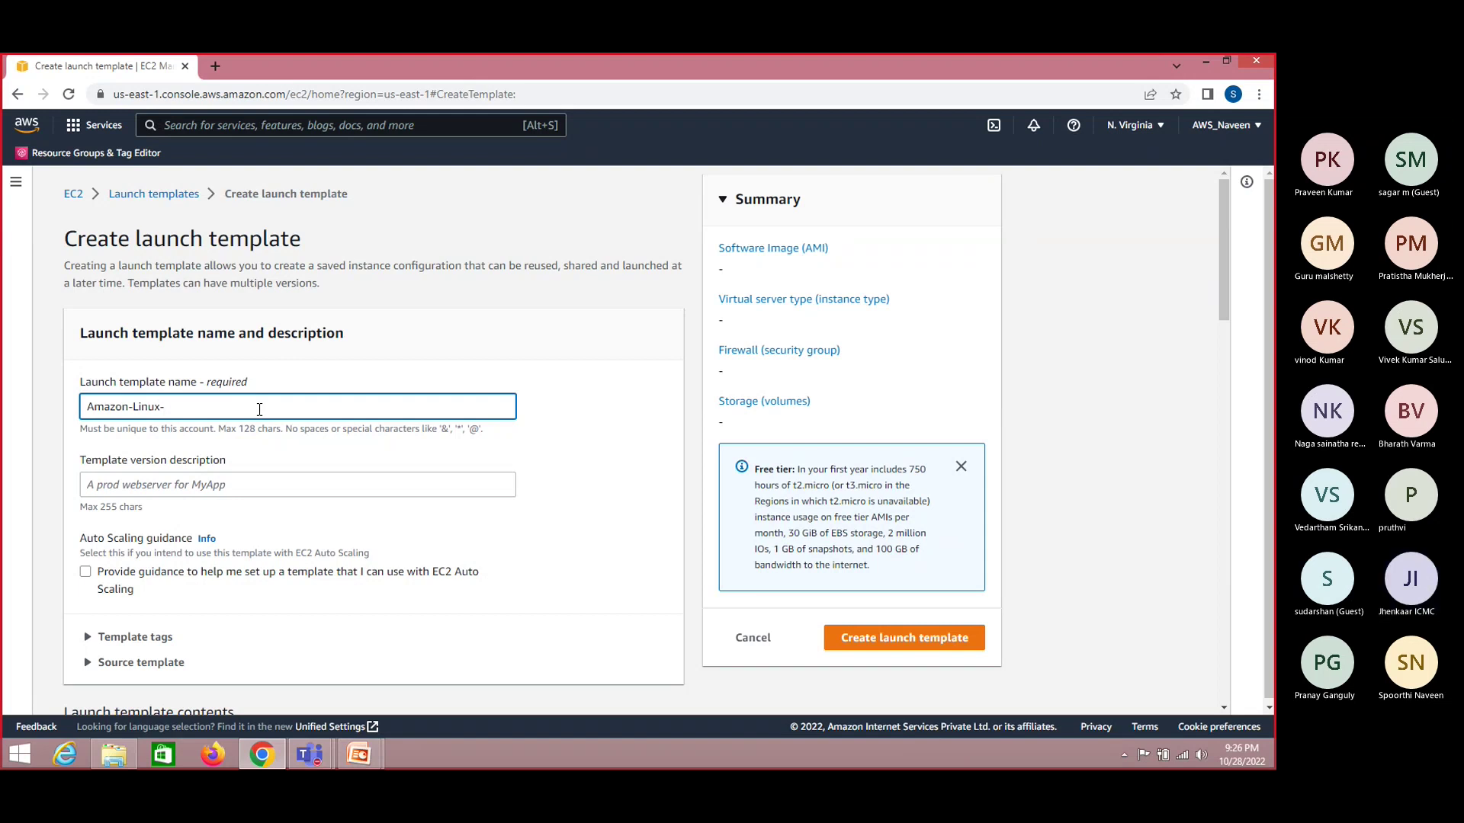
{"action": "type", "text": "t2"}
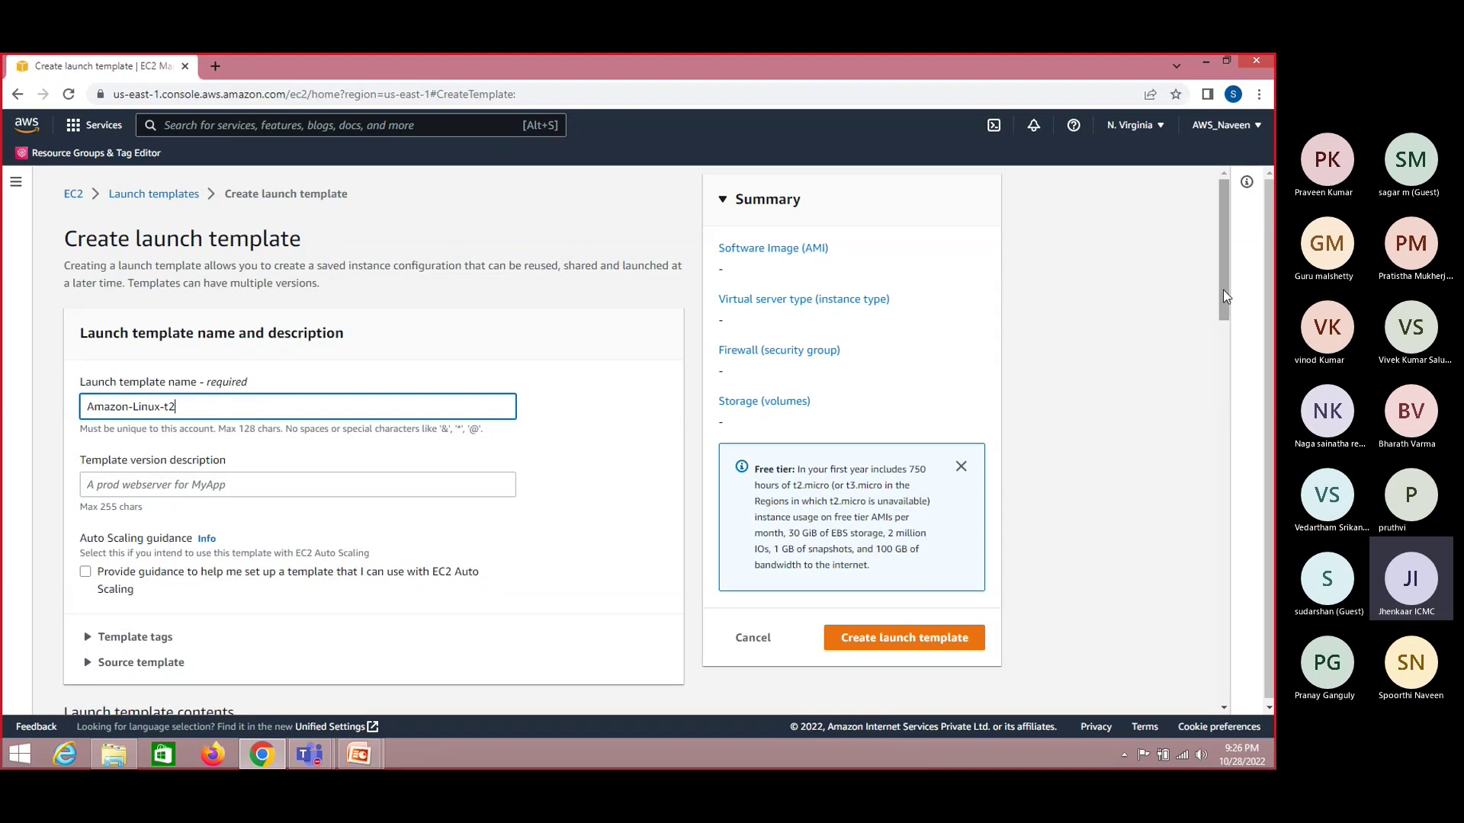
Copy the launch template name Amazon-Linux-t2 into the template version description
{"action": "left_click_drag", "start_coordinate": [1223, 290], "coordinate": [1225, 319]}
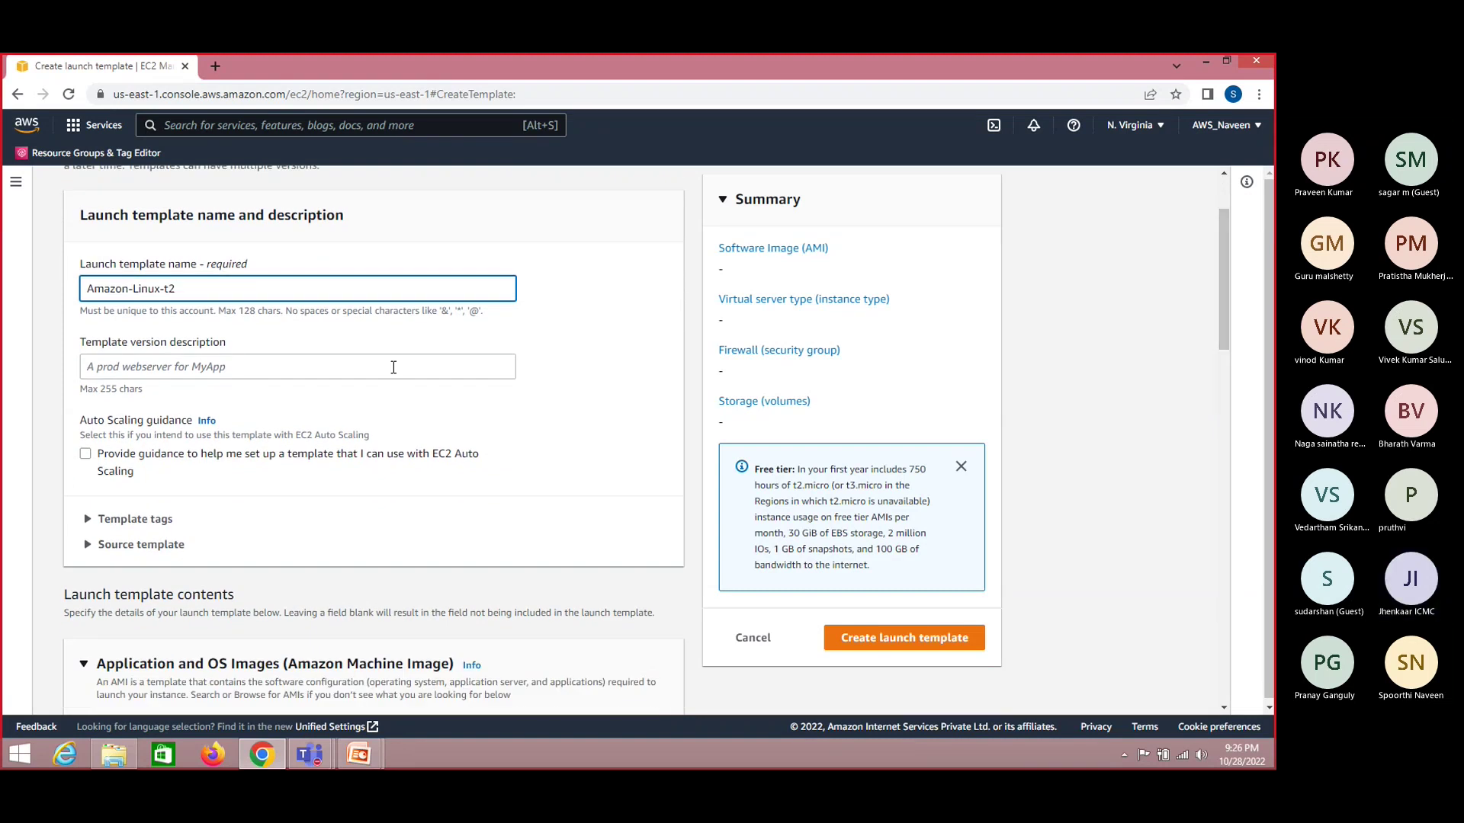
{"action": "key", "text": "ctrl+a"}
{"action": "key", "text": "ctrl+c"}
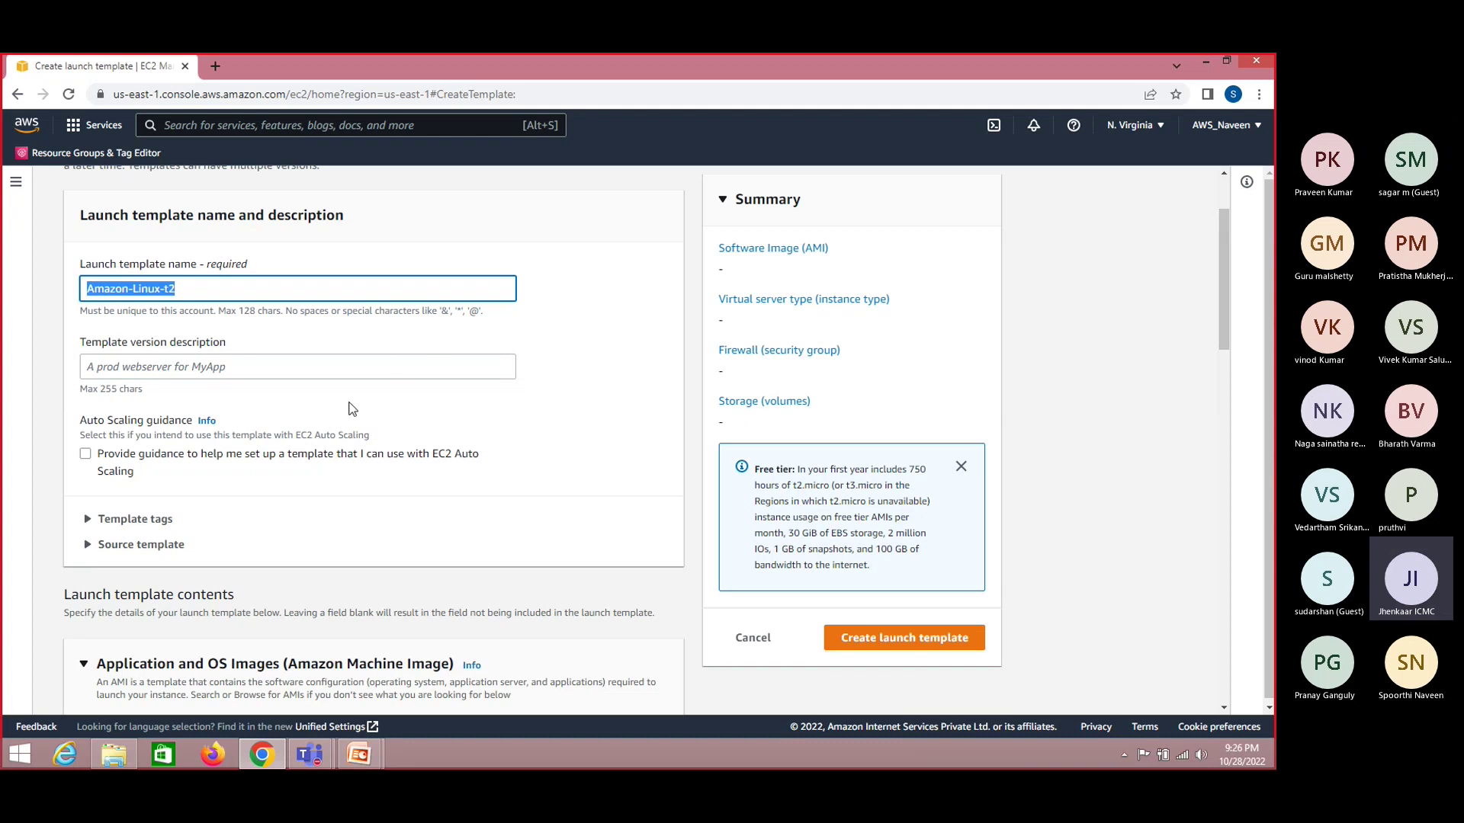
{"action": "left_click", "coordinate": [275, 364]}
{"action": "key", "text": "ctrl+v"}
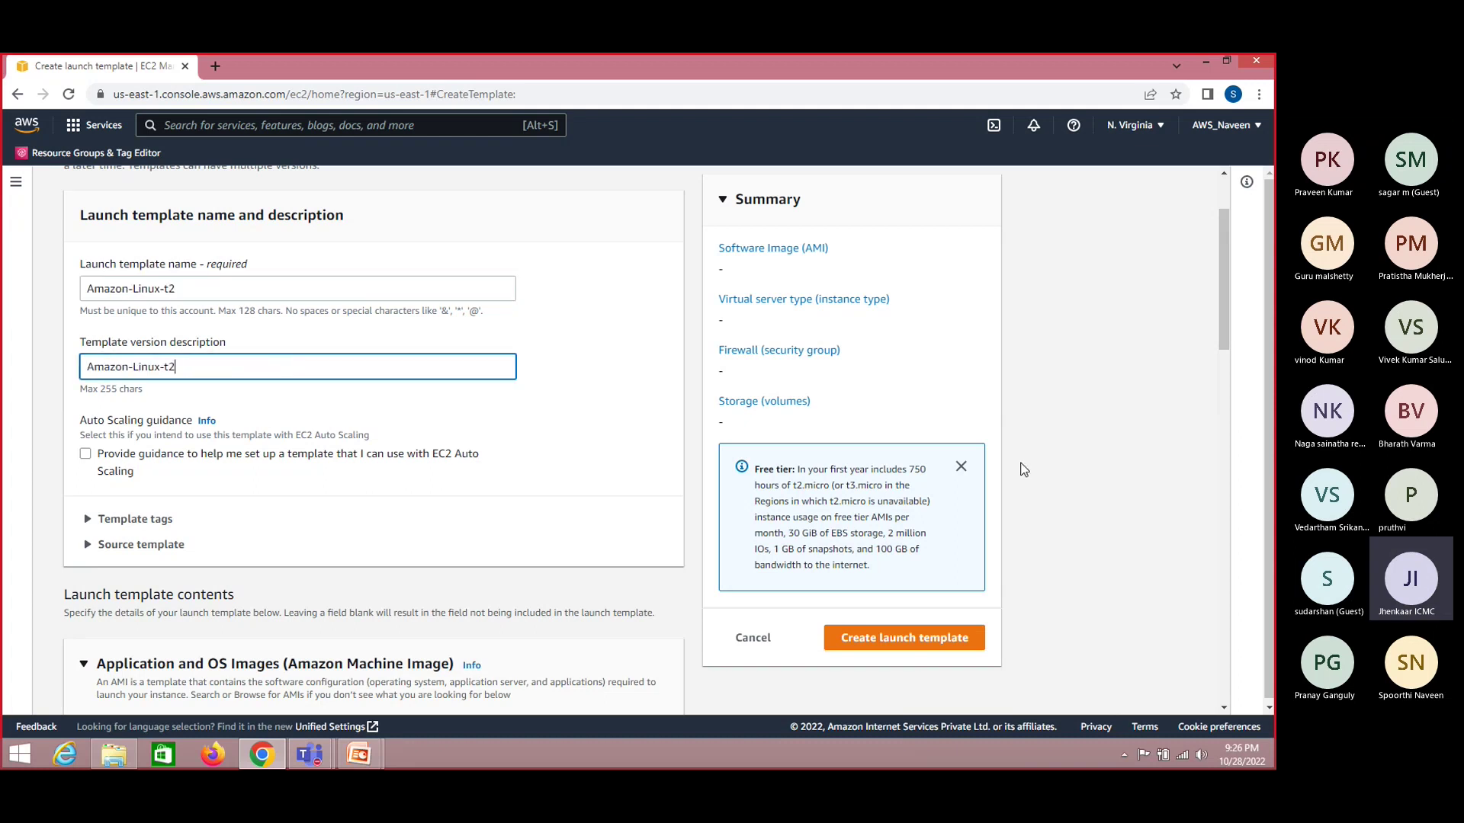
Choose Amazon Linux from the Quick Start machine images as the template's AMI
{"action": "left_click_drag", "start_coordinate": [1223, 332], "coordinate": [1234, 419]}
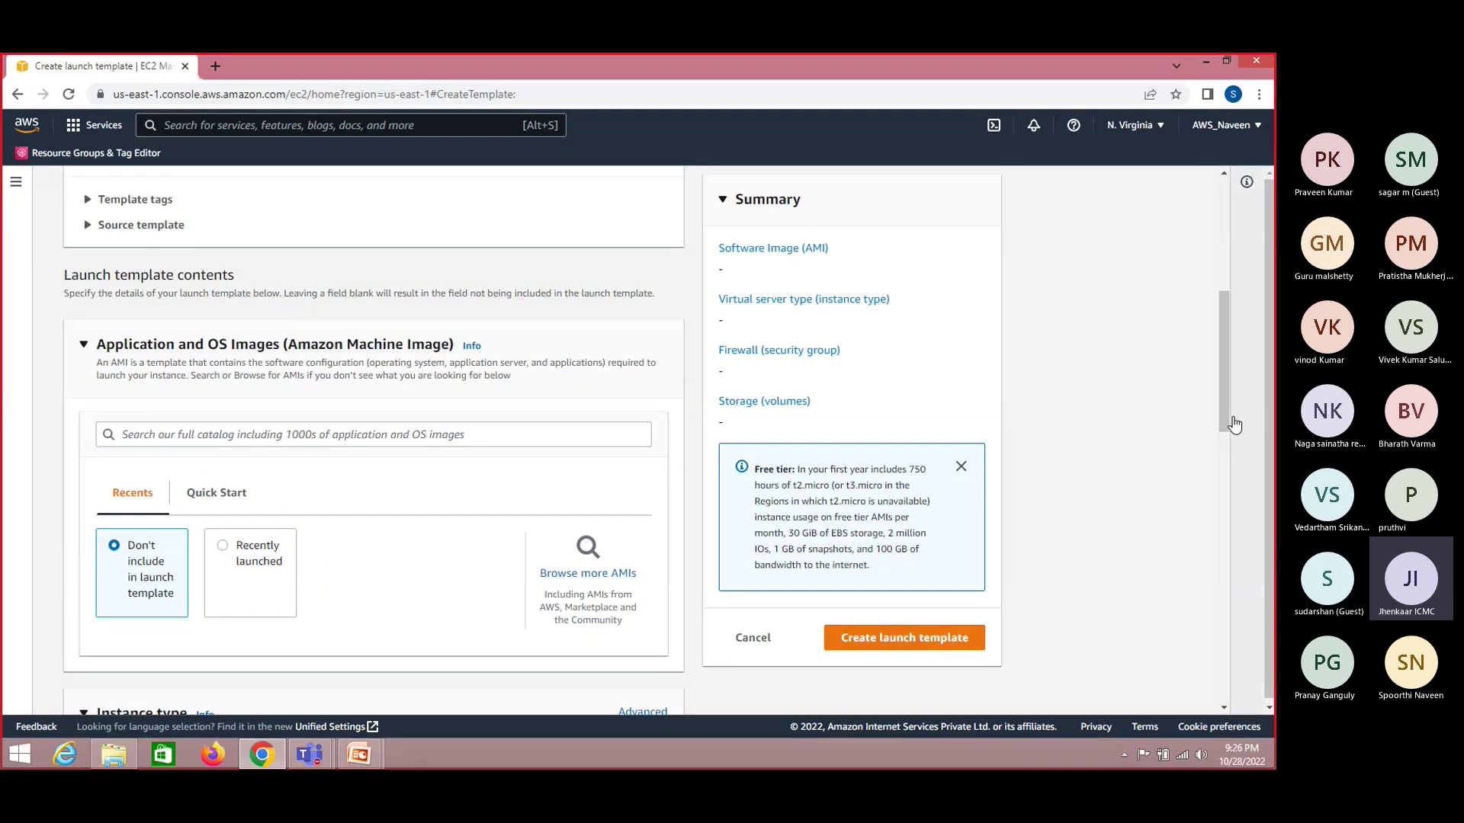
{"action": "left_click", "coordinate": [225, 492]}
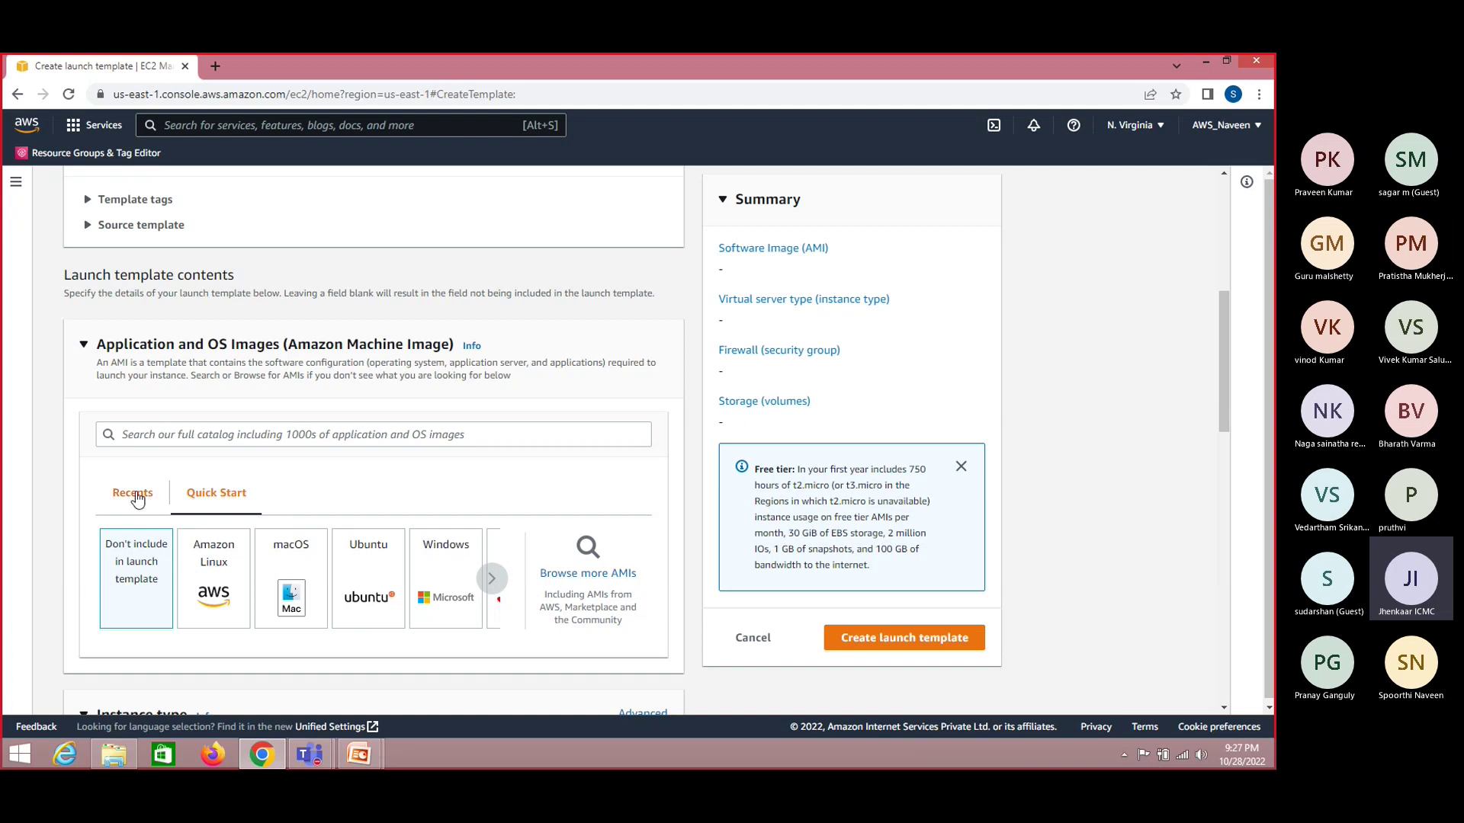
{"action": "left_click", "coordinate": [226, 503]}
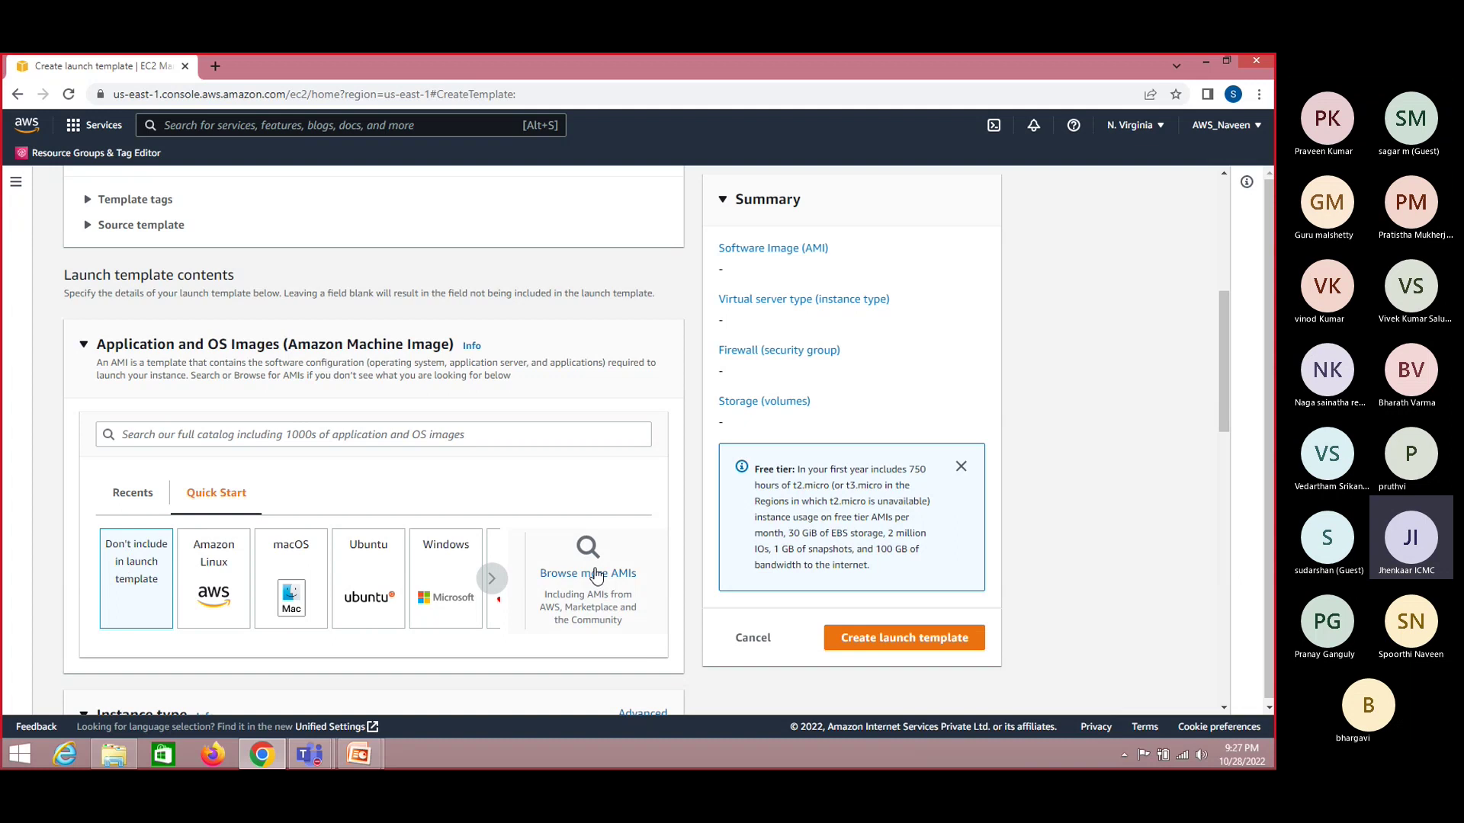
{"action": "left_click", "coordinate": [224, 586]}
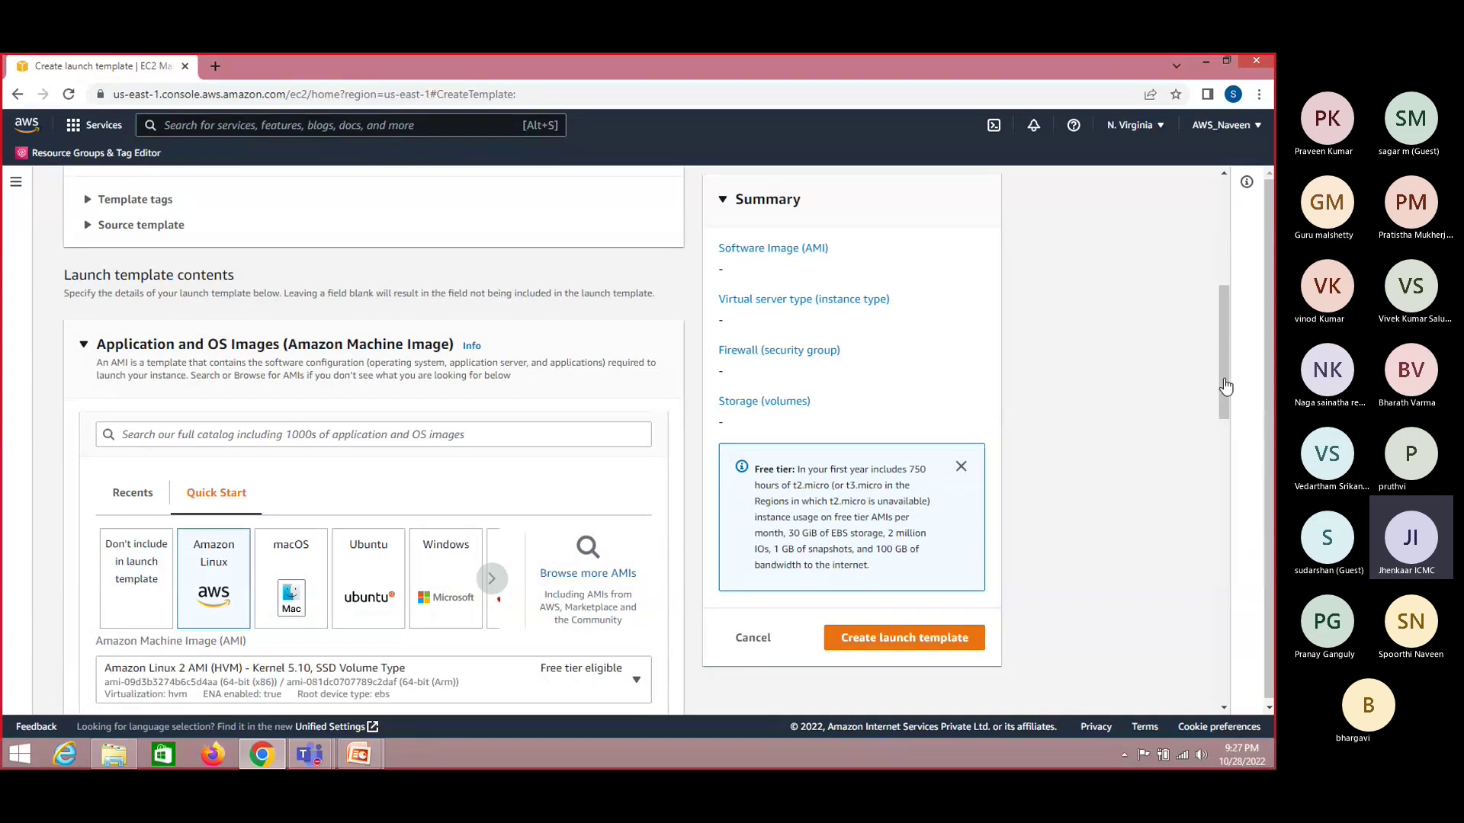
Set the launch template's instance type to t2.micro
{"action": "left_click_drag", "start_coordinate": [1224, 378], "coordinate": [1225, 395]}
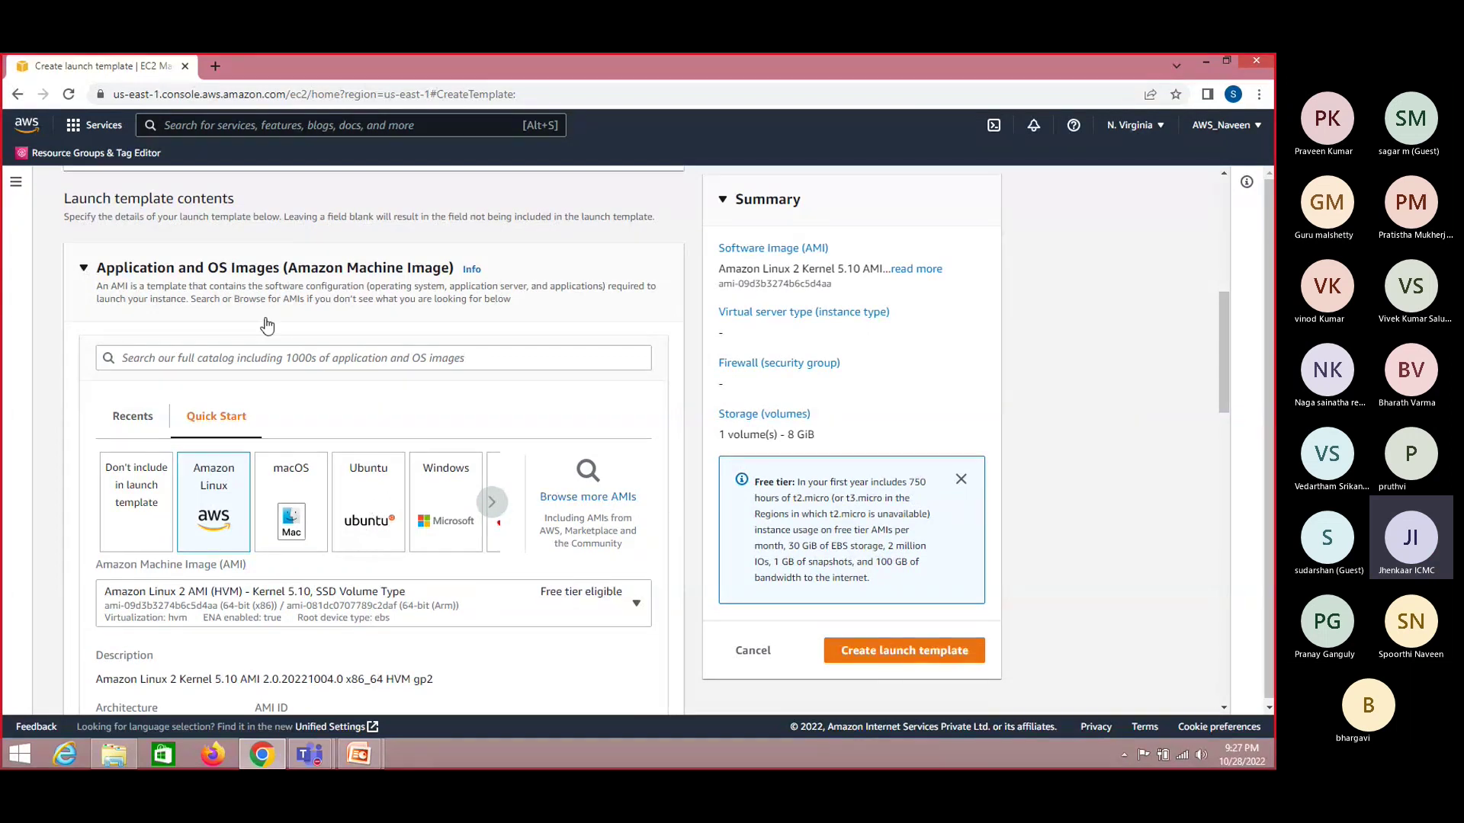
{"action": "left_click_drag", "start_coordinate": [1230, 401], "coordinate": [1222, 334]}
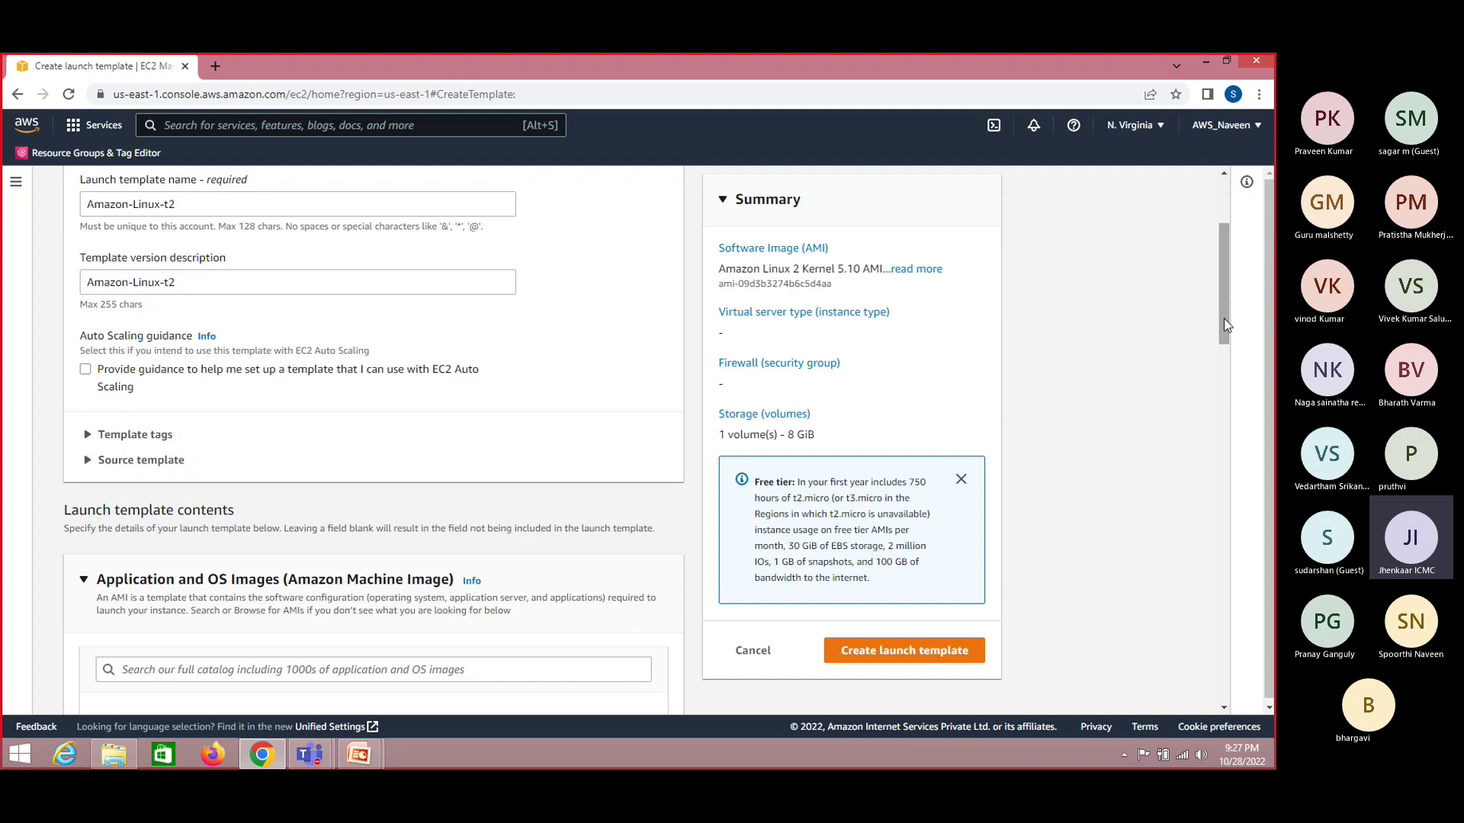
{"action": "left_click_drag", "start_coordinate": [1224, 318], "coordinate": [1244, 420]}
{"action": "scroll", "coordinate": [825, 416], "scroll_direction": "down", "scroll_amount": 5}
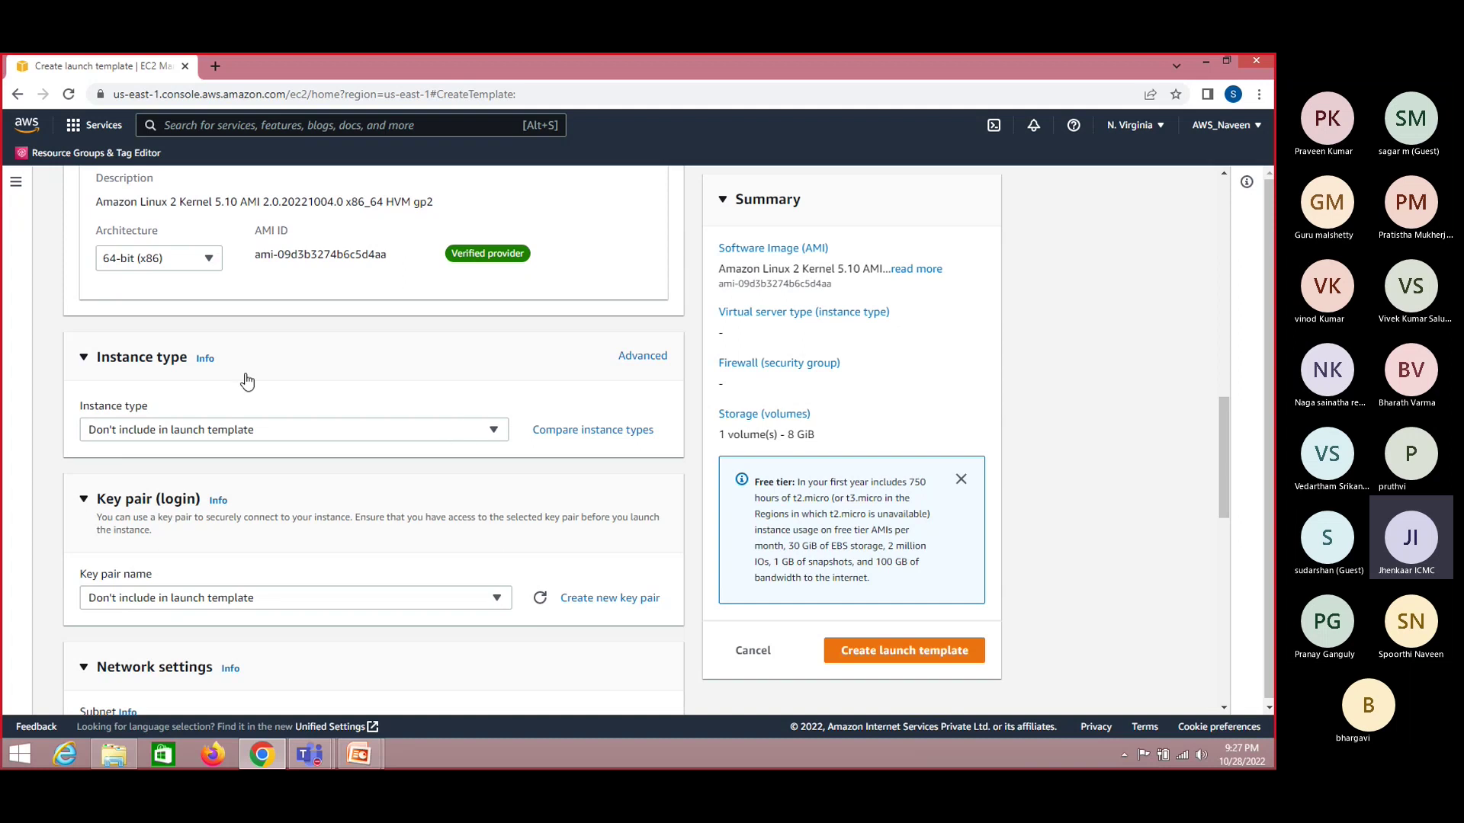
{"action": "left_click", "coordinate": [494, 430]}
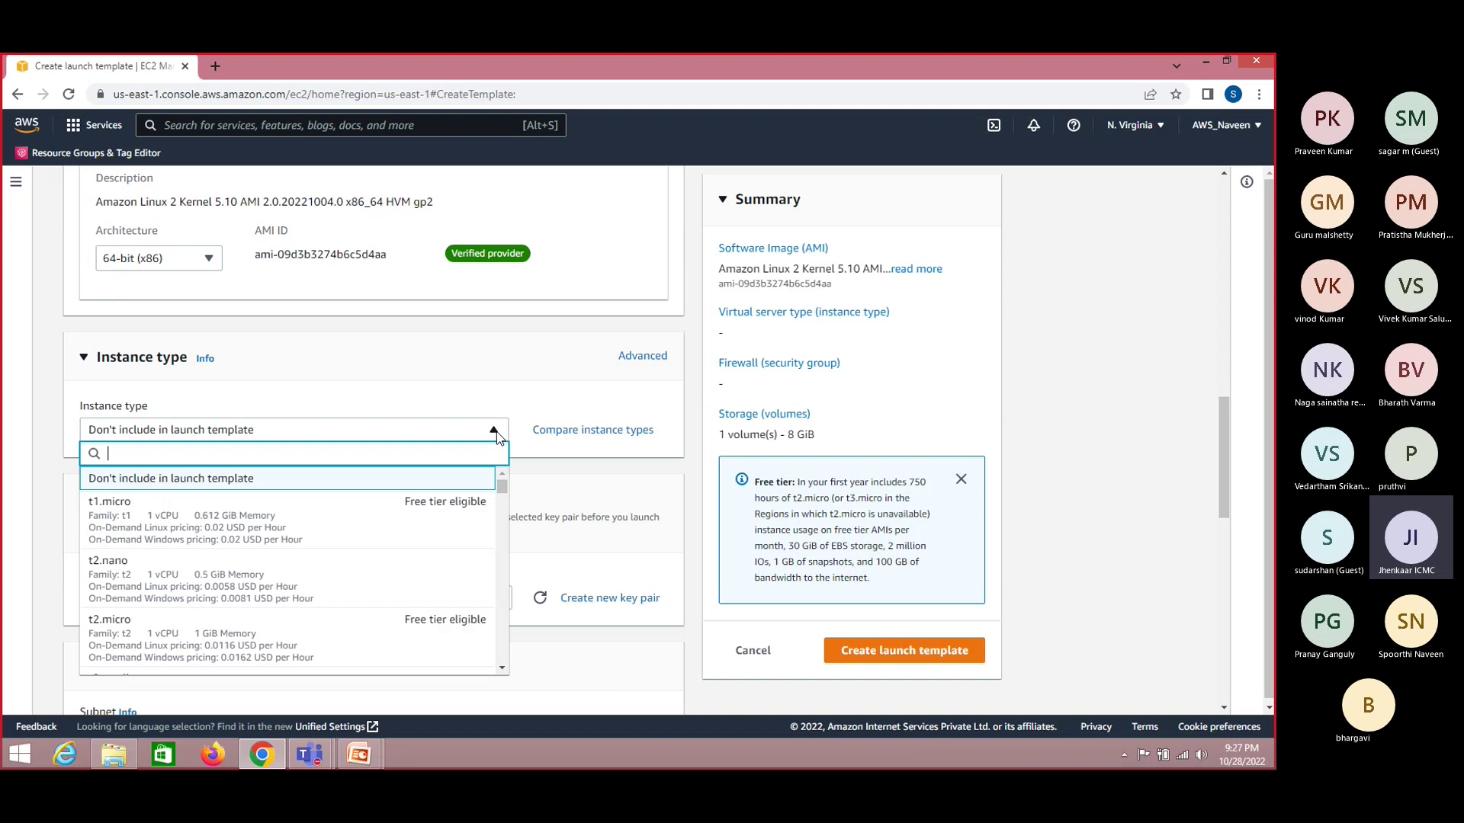
{"action": "left_click", "coordinate": [168, 638]}
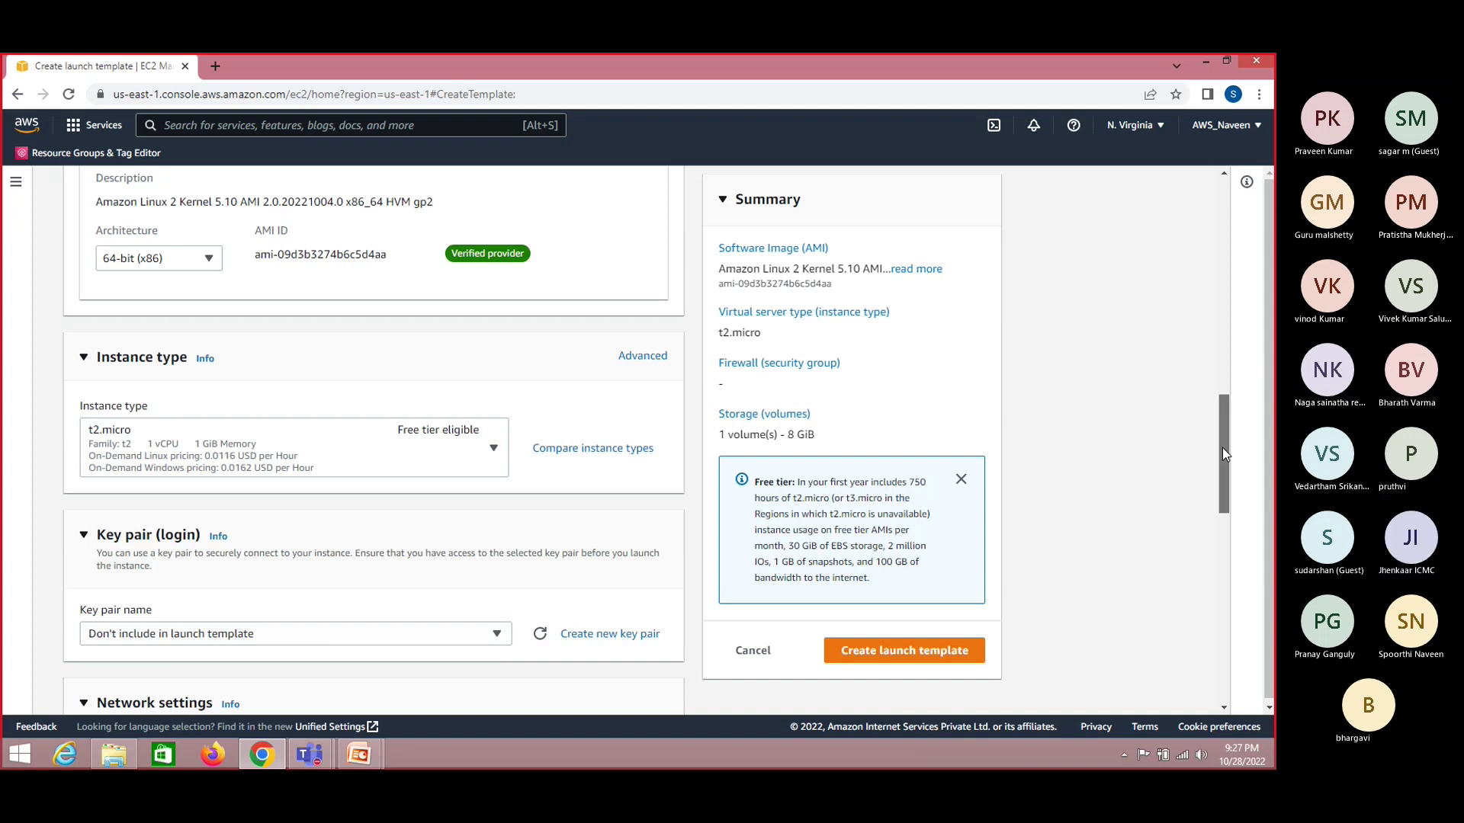
Select key_NV as the launch template's login key pair
{"action": "scroll", "coordinate": [1222, 446], "scroll_direction": "down", "scroll_amount": 3}
{"action": "left_click", "coordinate": [310, 395]}
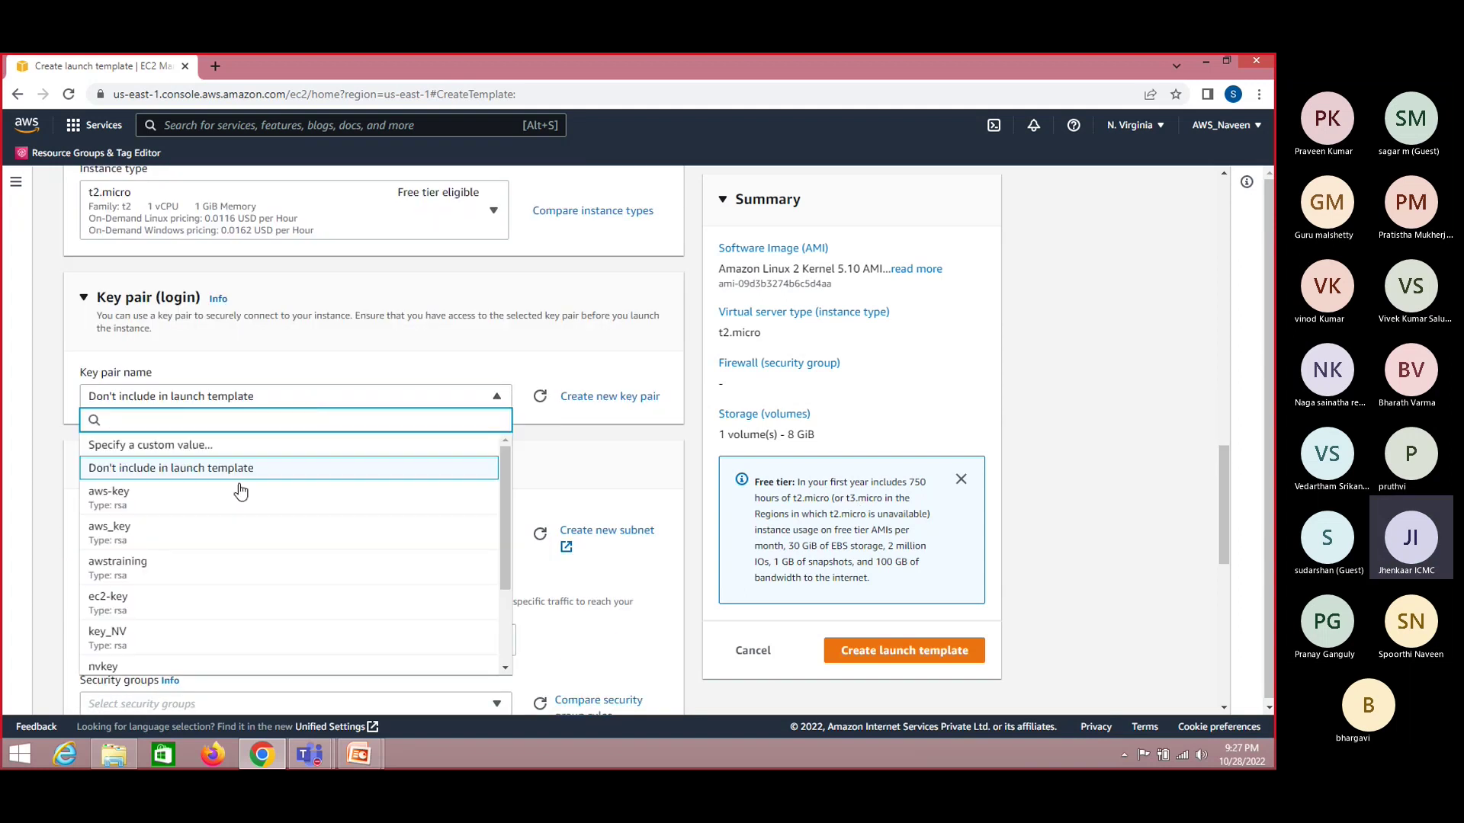
{"action": "left_click", "coordinate": [160, 634]}
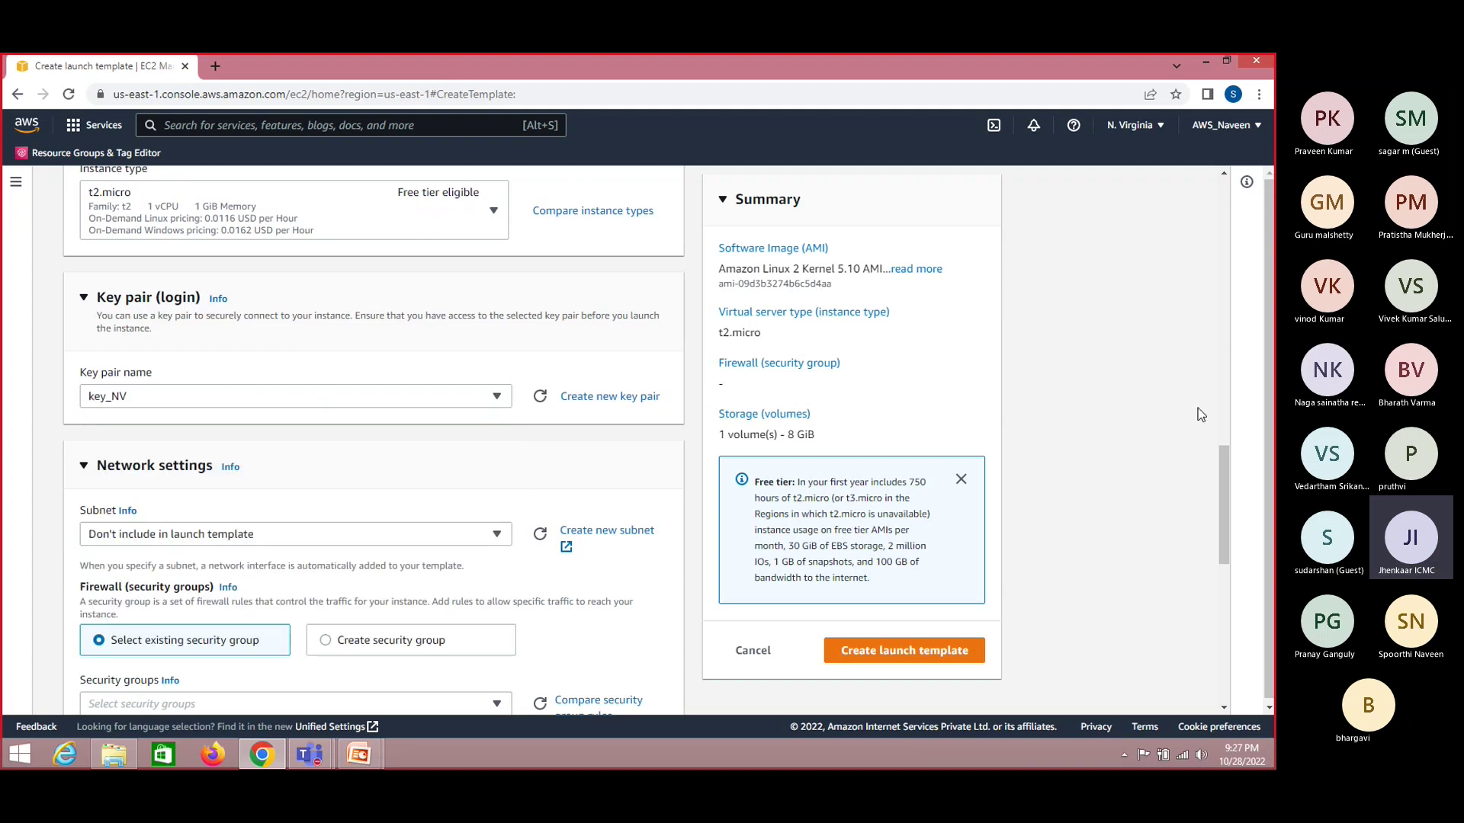
Assign the existing security group launch-wizard-16 in the network settings, review its inbound rules and keep that selection
{"action": "scroll", "coordinate": [1225, 469], "scroll_direction": "down", "scroll_amount": 2}
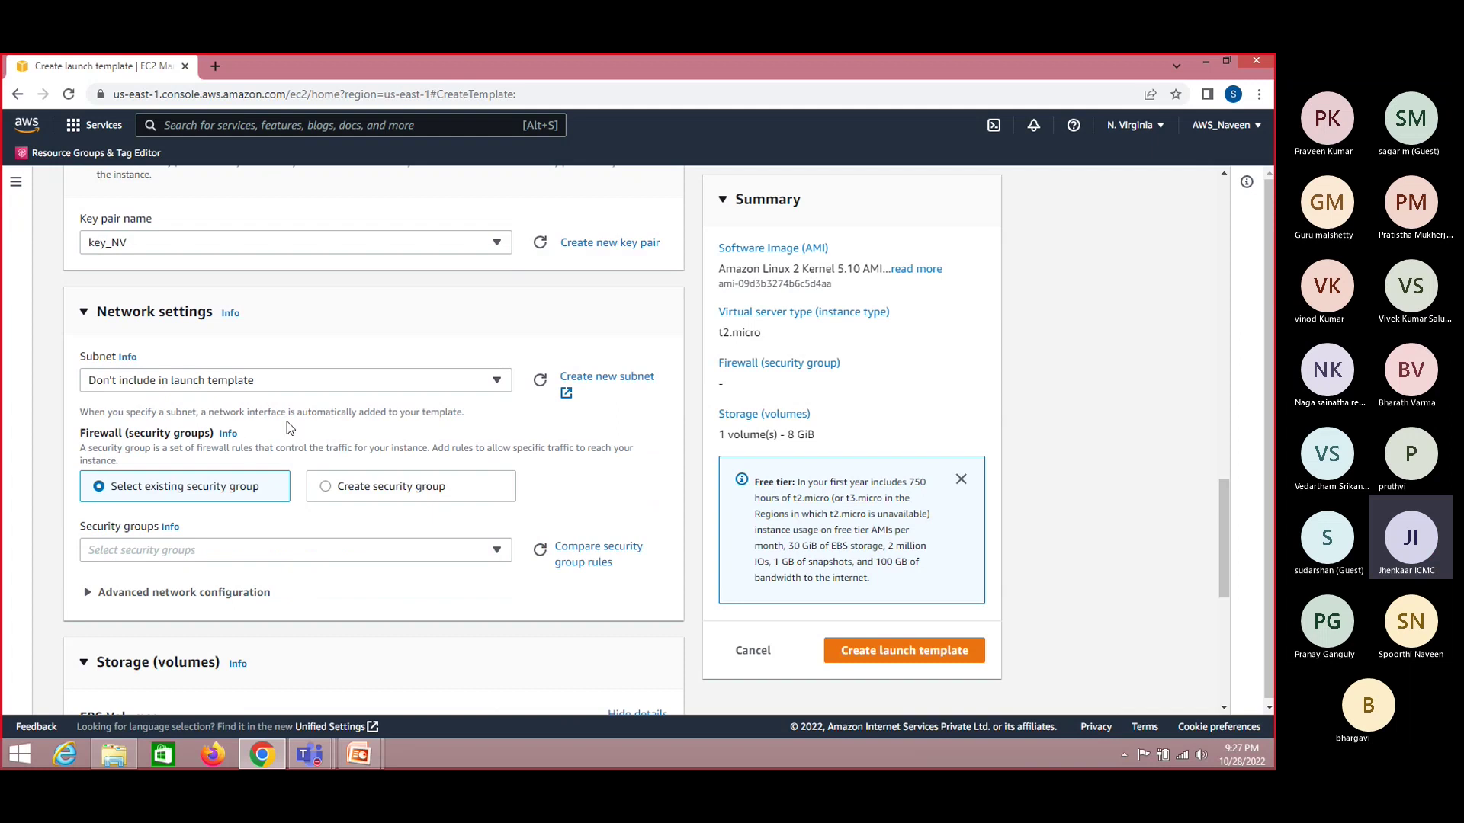
{"action": "left_click", "coordinate": [206, 382]}
{"action": "left_click", "coordinate": [205, 380]}
{"action": "left_click", "coordinate": [335, 555]}
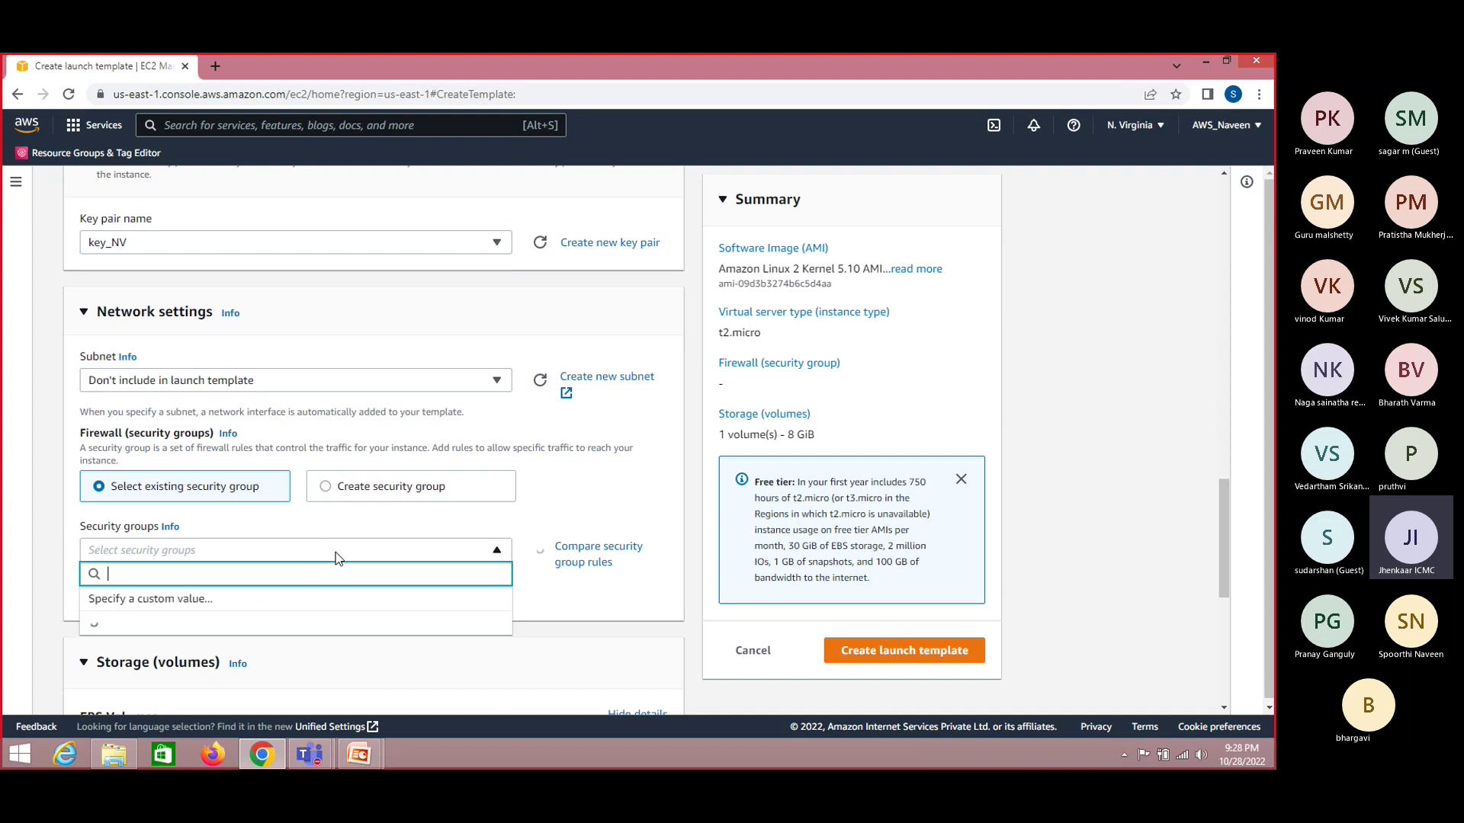
{"action": "scroll", "coordinate": [507, 335], "scroll_direction": "down", "scroll_amount": 2}
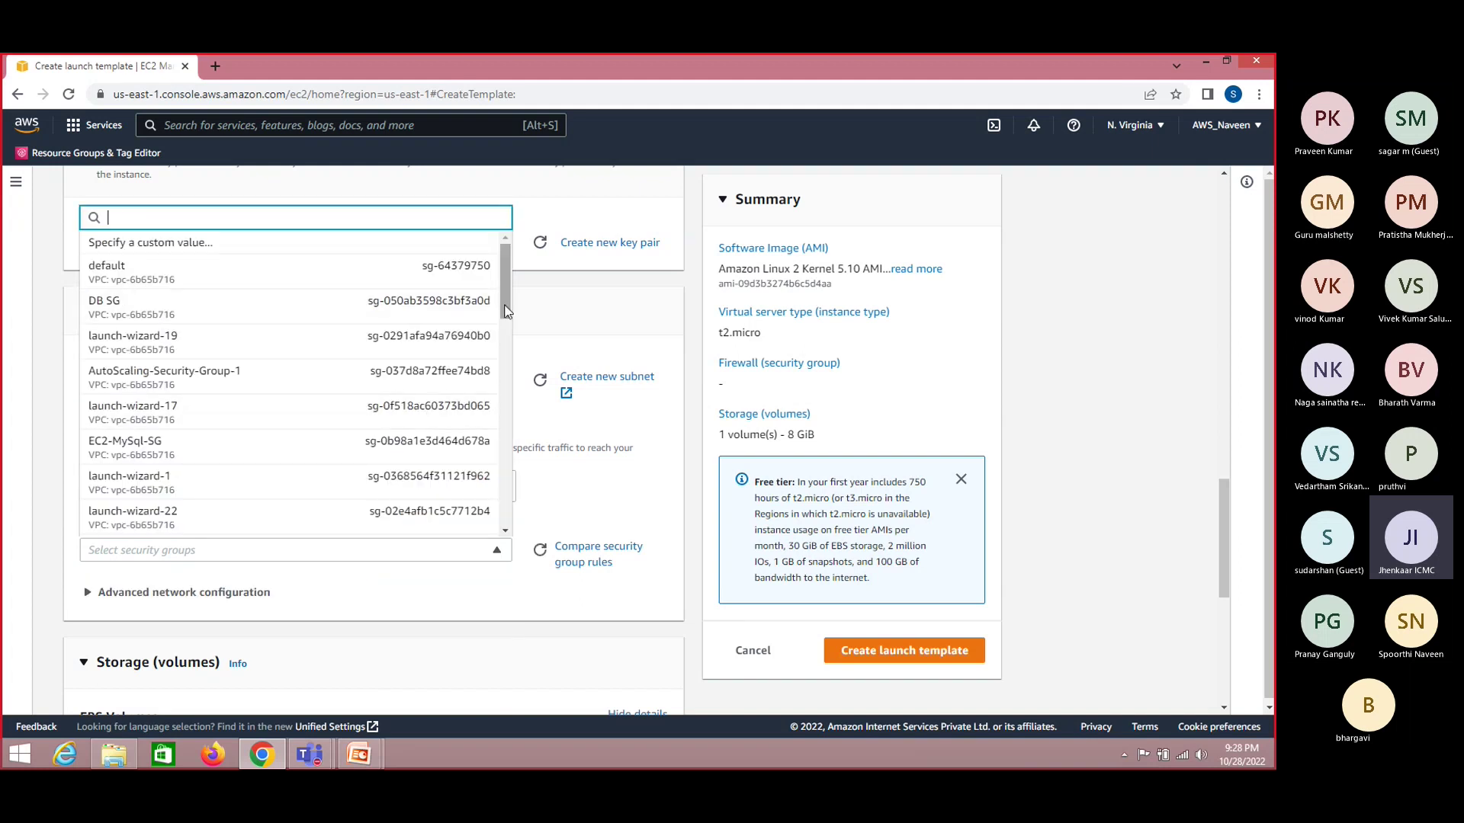
{"action": "left_click_drag", "start_coordinate": [507, 336], "coordinate": [507, 396]}
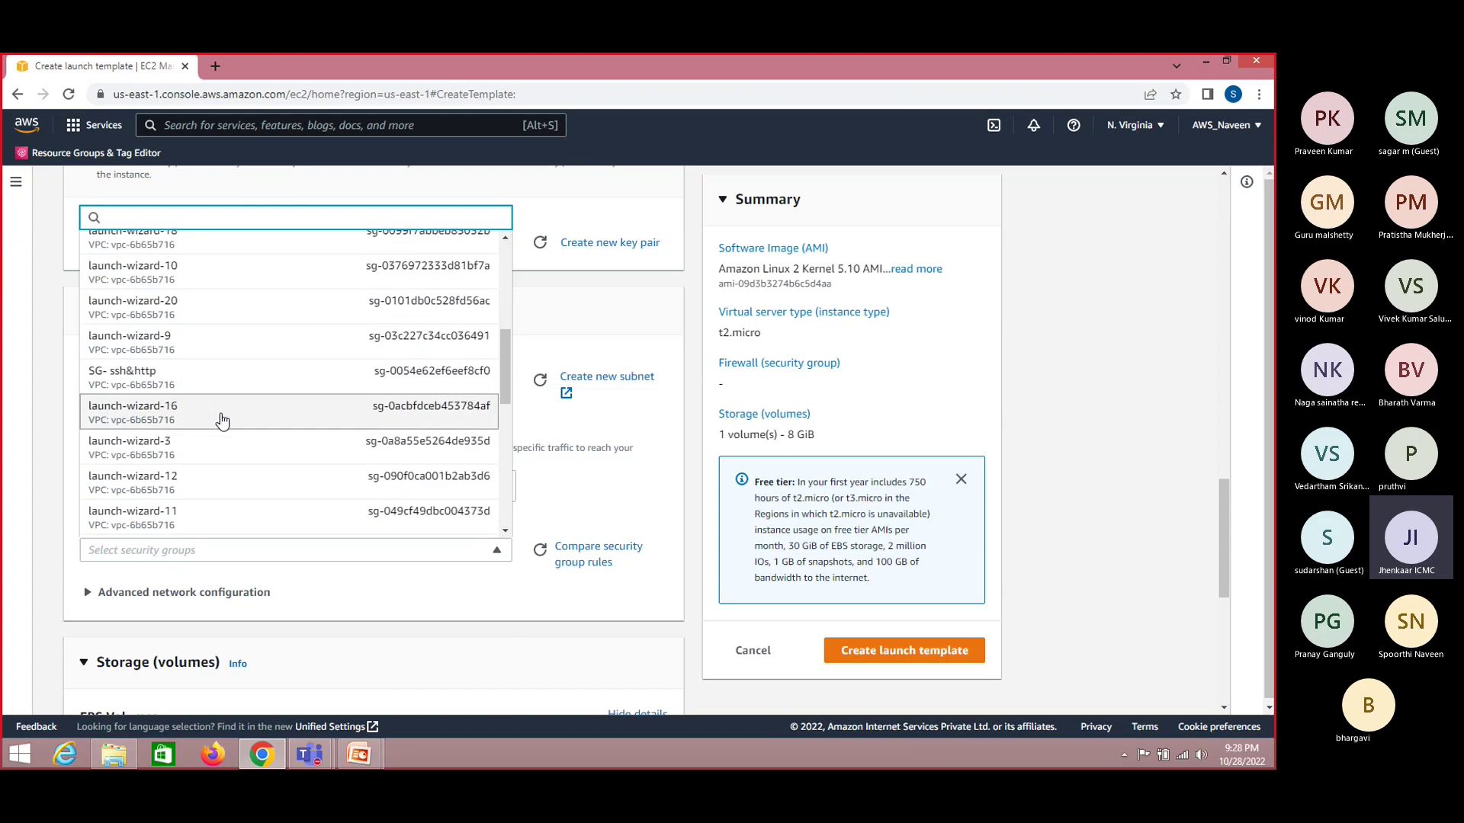
{"action": "left_click", "coordinate": [133, 412]}
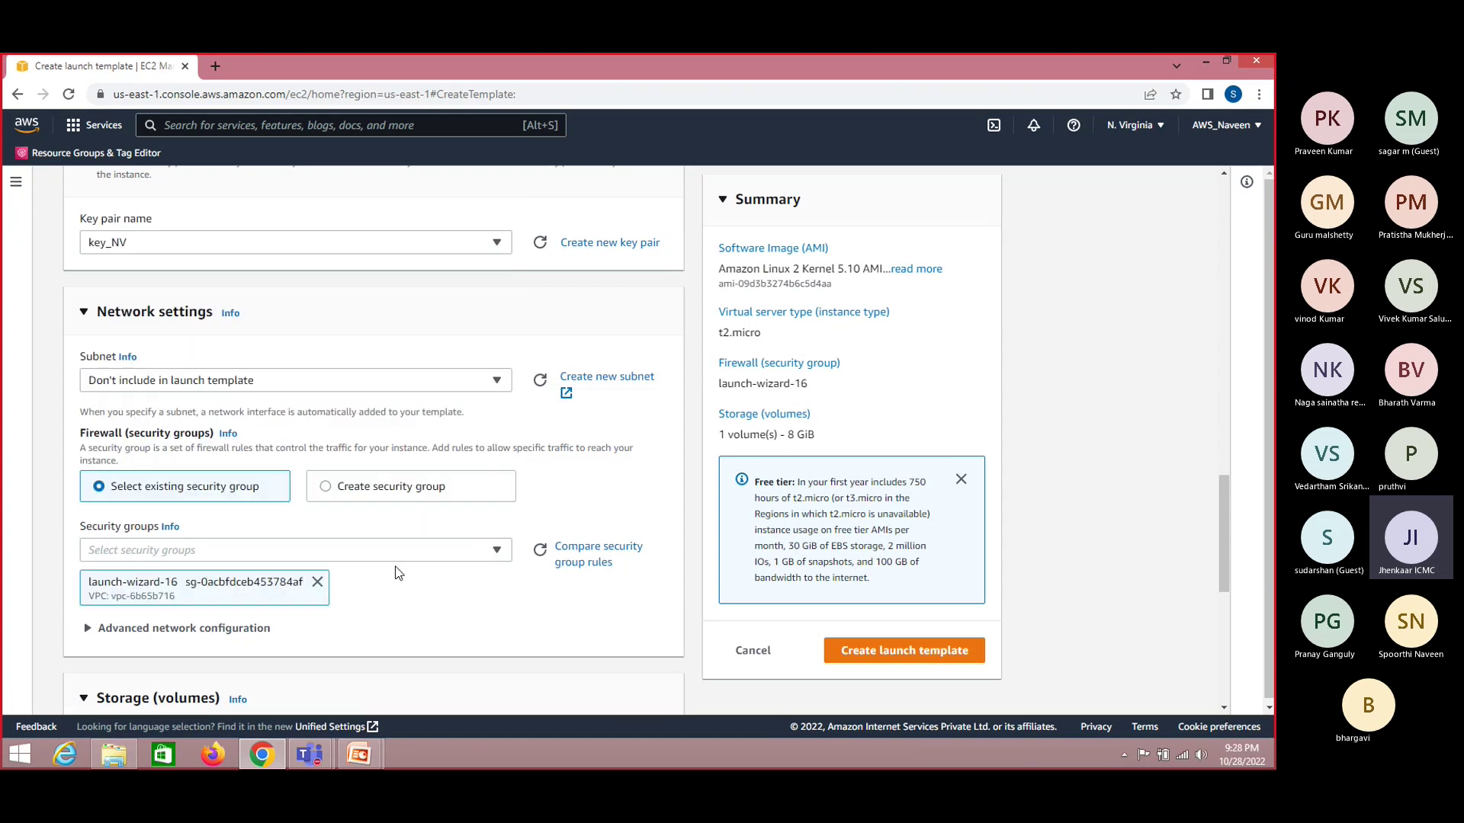
{"action": "left_click", "coordinate": [583, 555]}
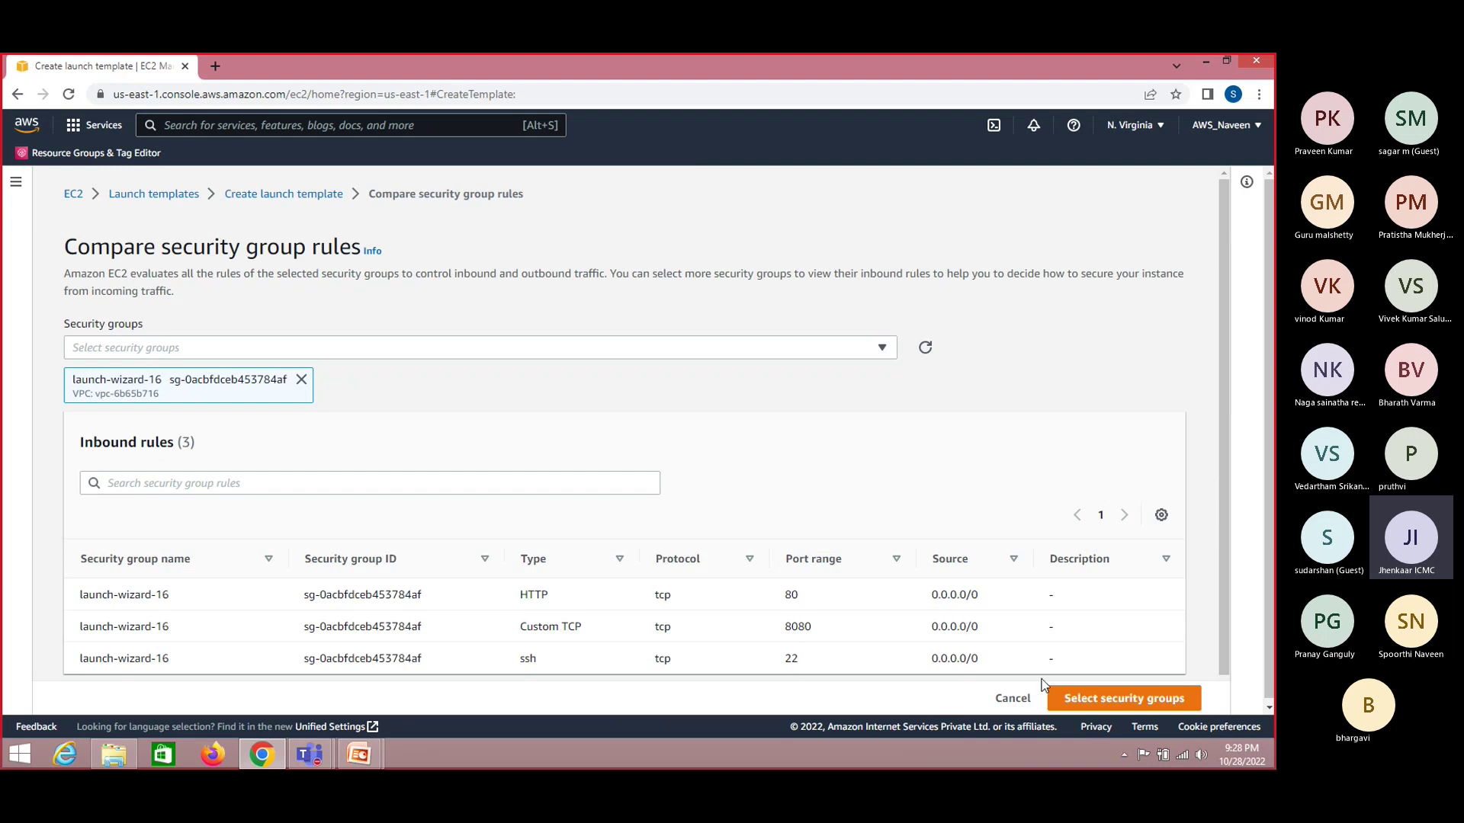
{"action": "left_click", "coordinate": [1085, 700]}
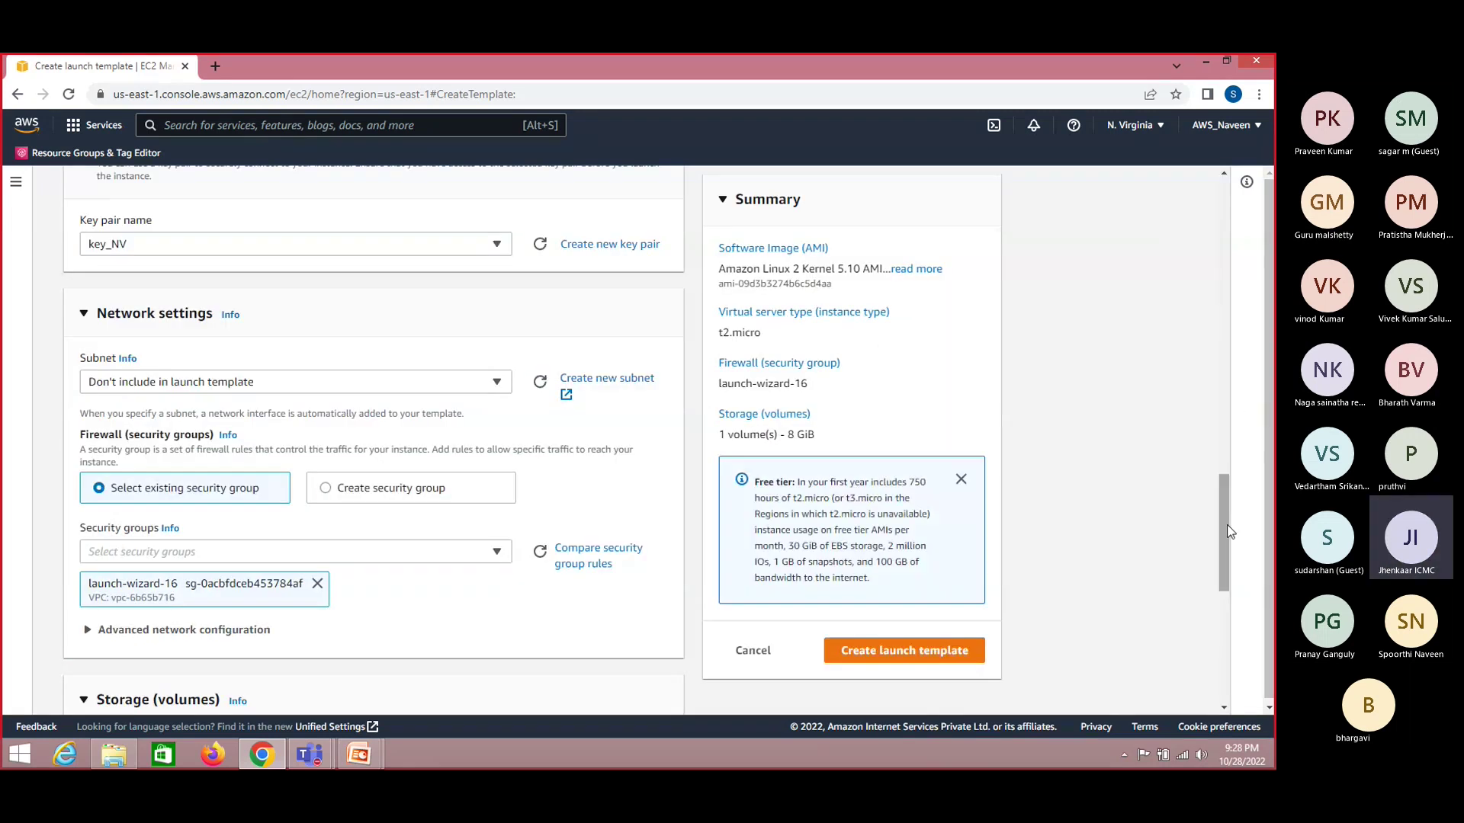
Expand the launch template's advanced details and go to the User data field
{"action": "left_click_drag", "start_coordinate": [1228, 535], "coordinate": [1233, 599]}
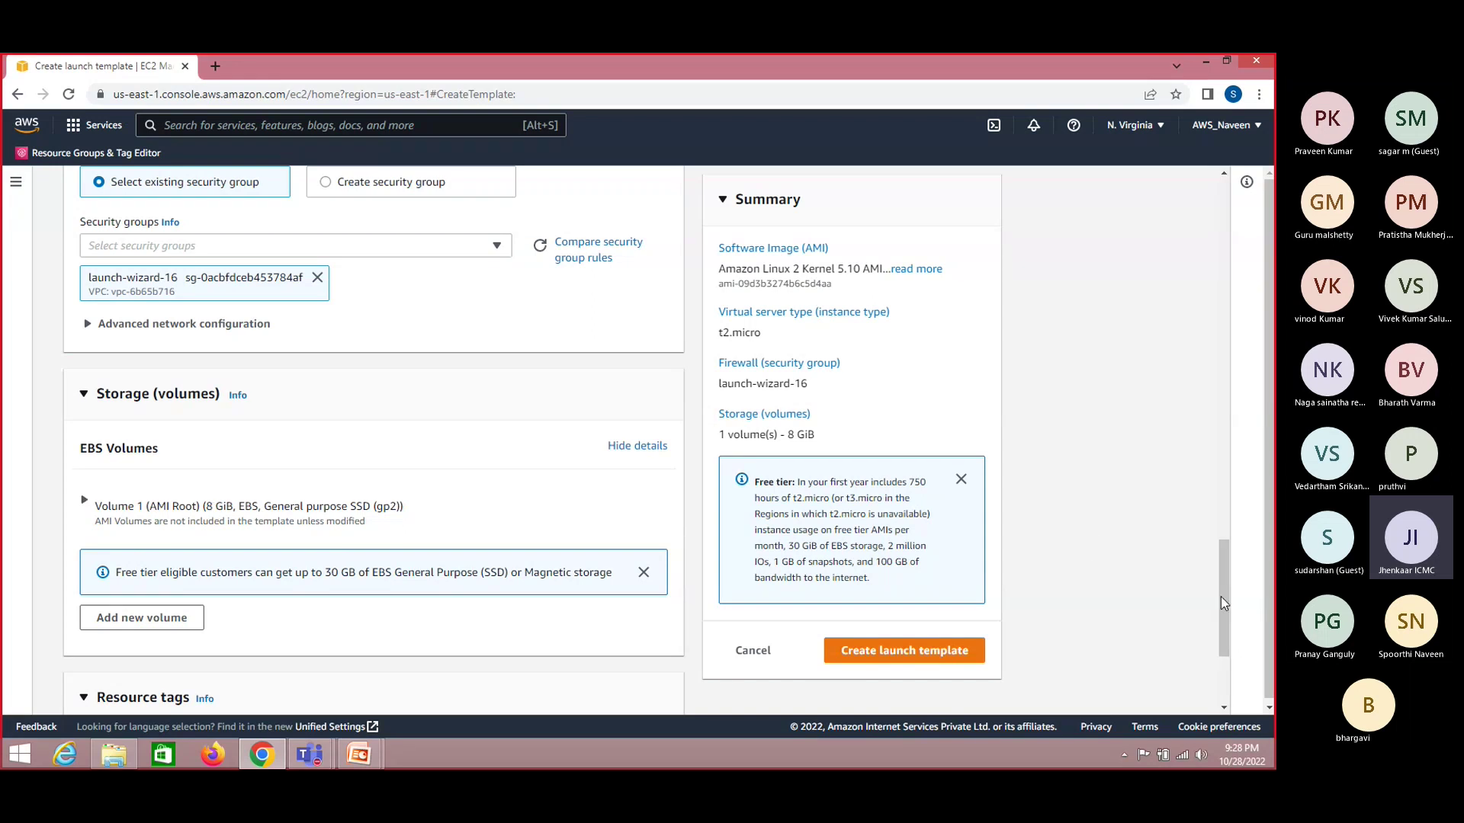
{"action": "scroll", "coordinate": [1224, 603], "scroll_direction": "down", "scroll_amount": 1}
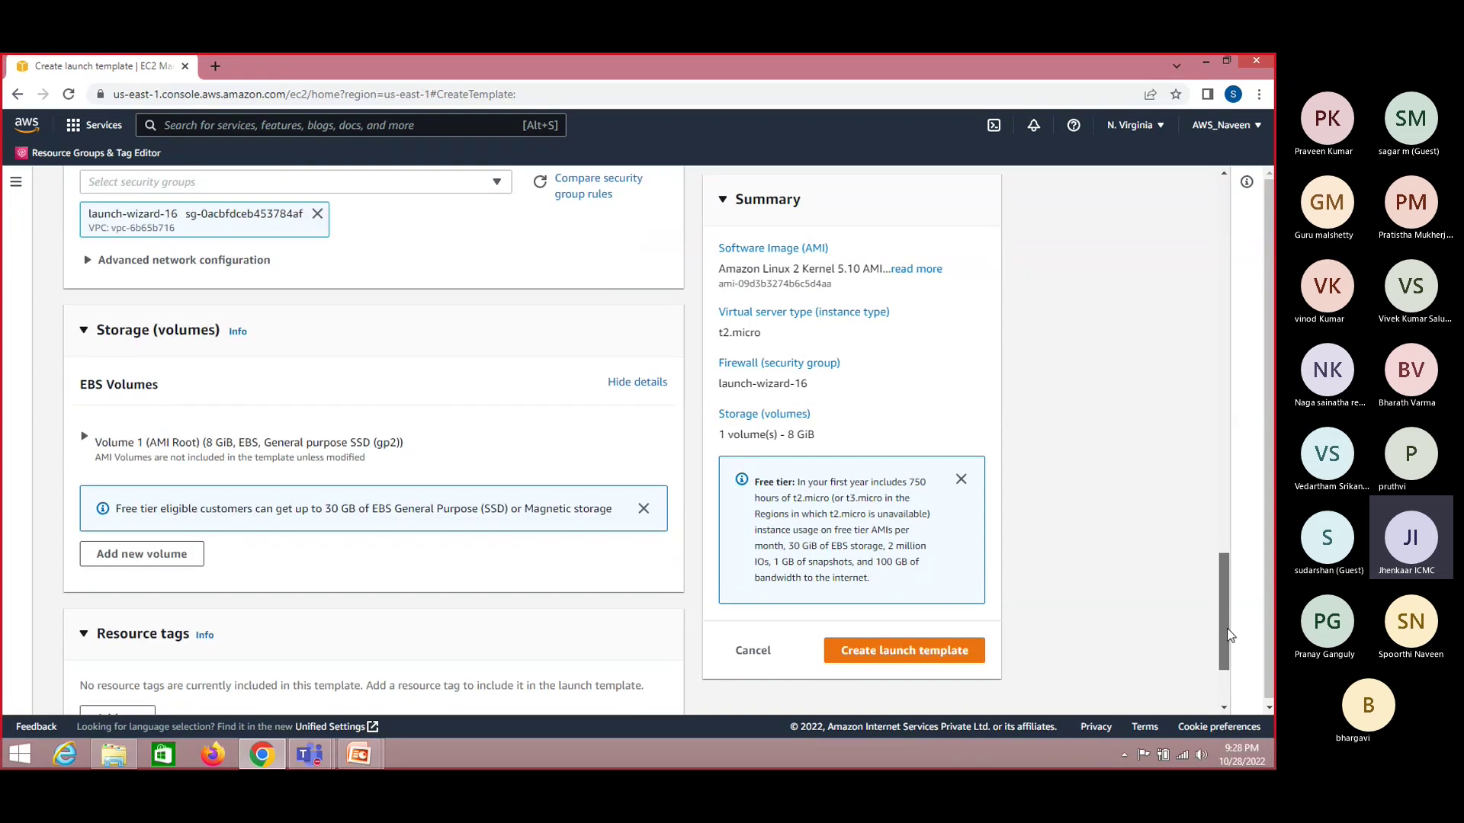
{"action": "left_click_drag", "start_coordinate": [1228, 635], "coordinate": [1229, 666]}
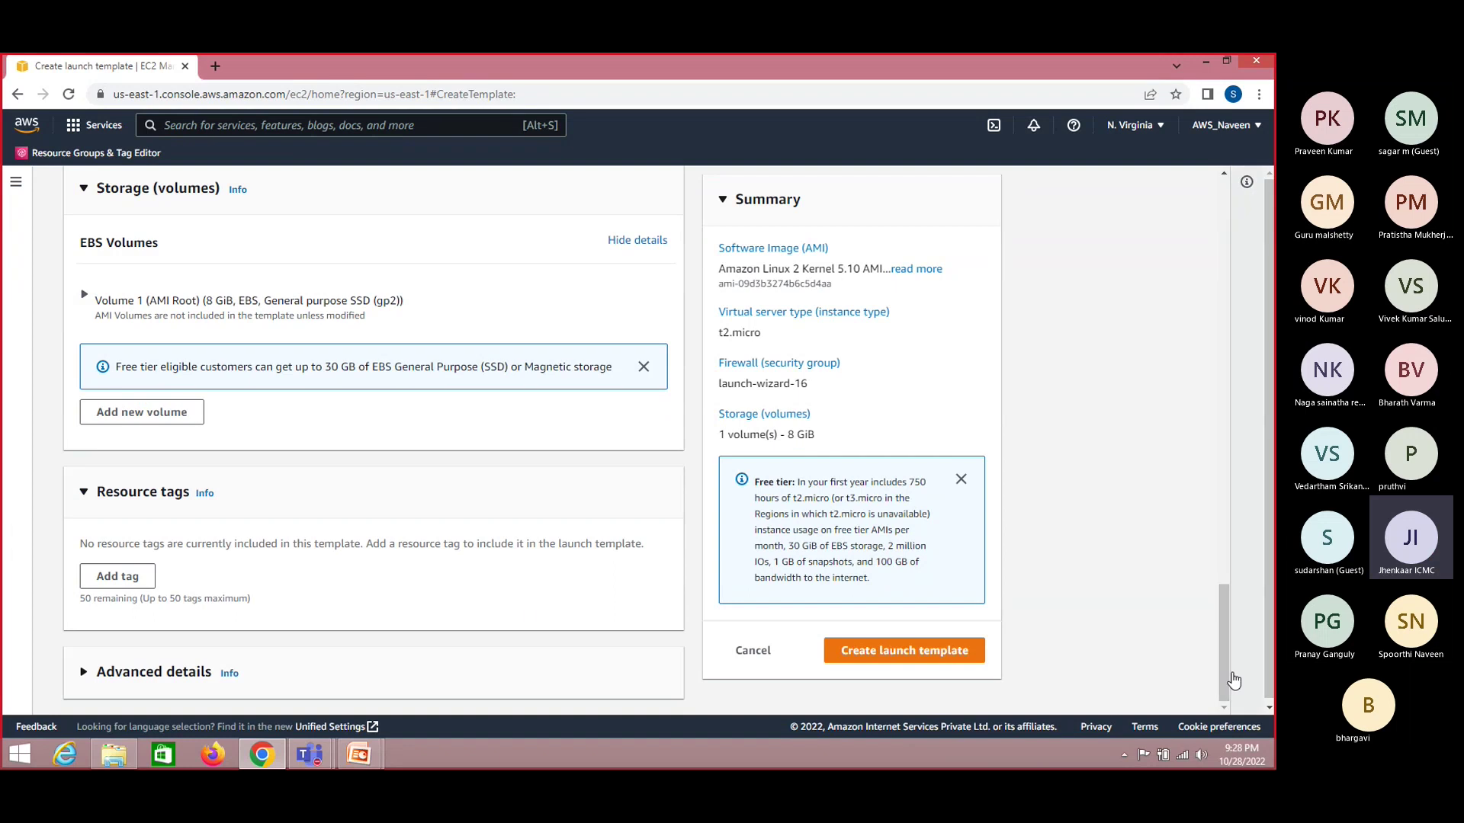
{"action": "left_click", "coordinate": [86, 678]}
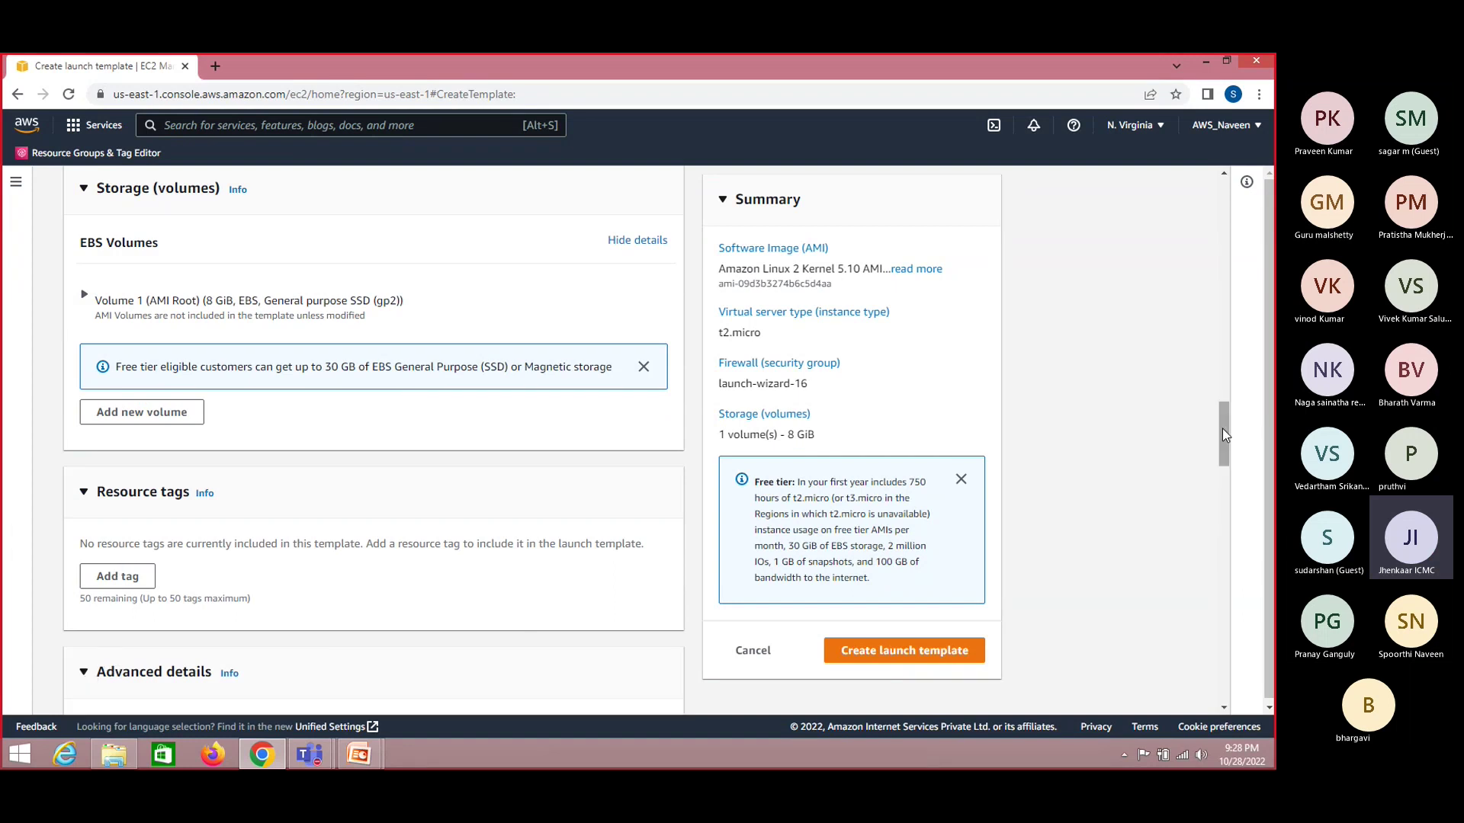
{"action": "left_click_drag", "start_coordinate": [1224, 435], "coordinate": [1244, 676]}
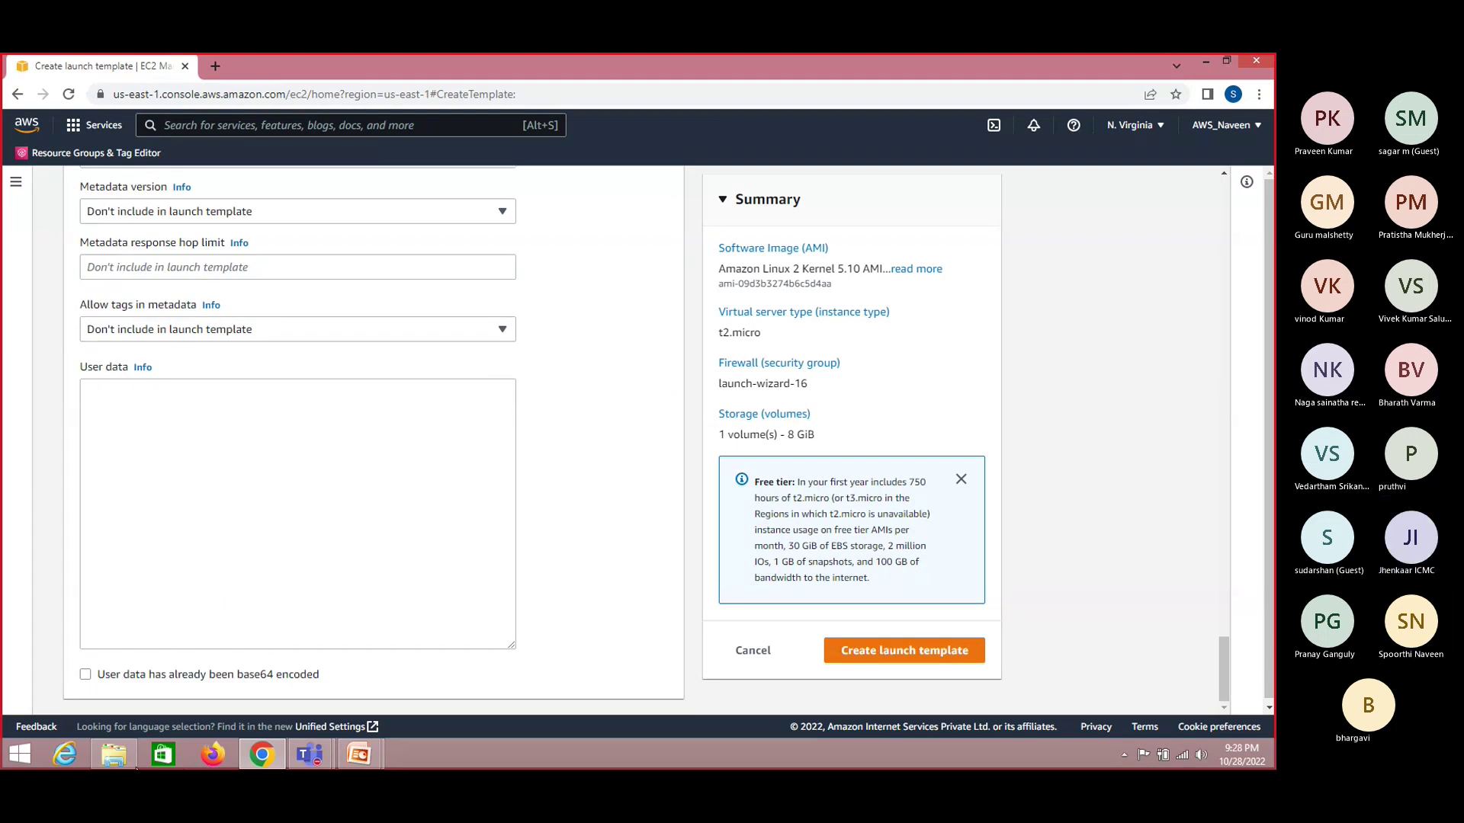
Open the Bootstrap scripts file on New Volume (F:) and copy the Linux script from #!/bin/bash through chkconfig httpd on
{"action": "left_click", "coordinate": [114, 759]}
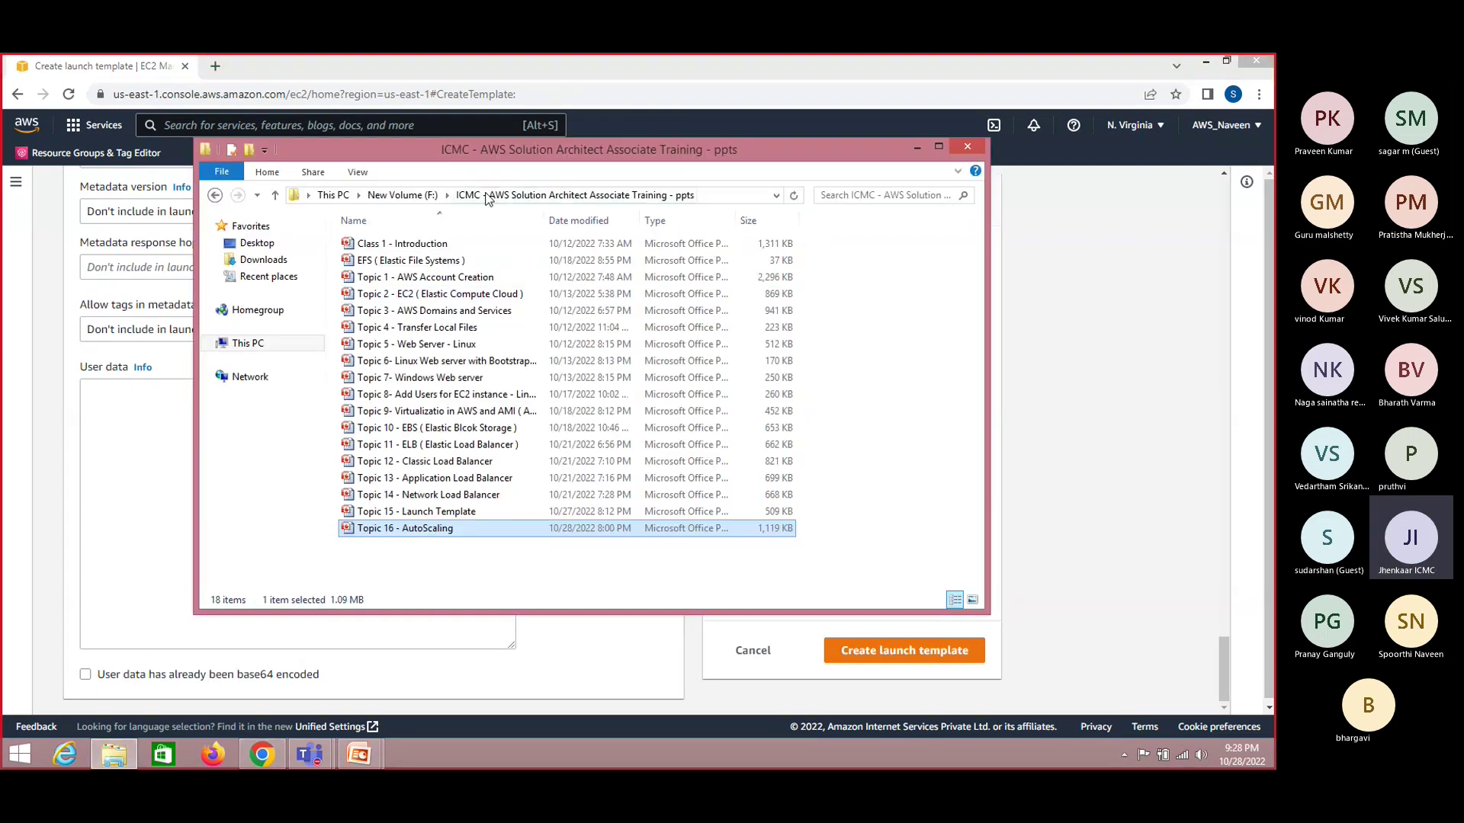
{"action": "left_click", "coordinate": [402, 195]}
{"action": "double_click", "coordinate": [409, 295]}
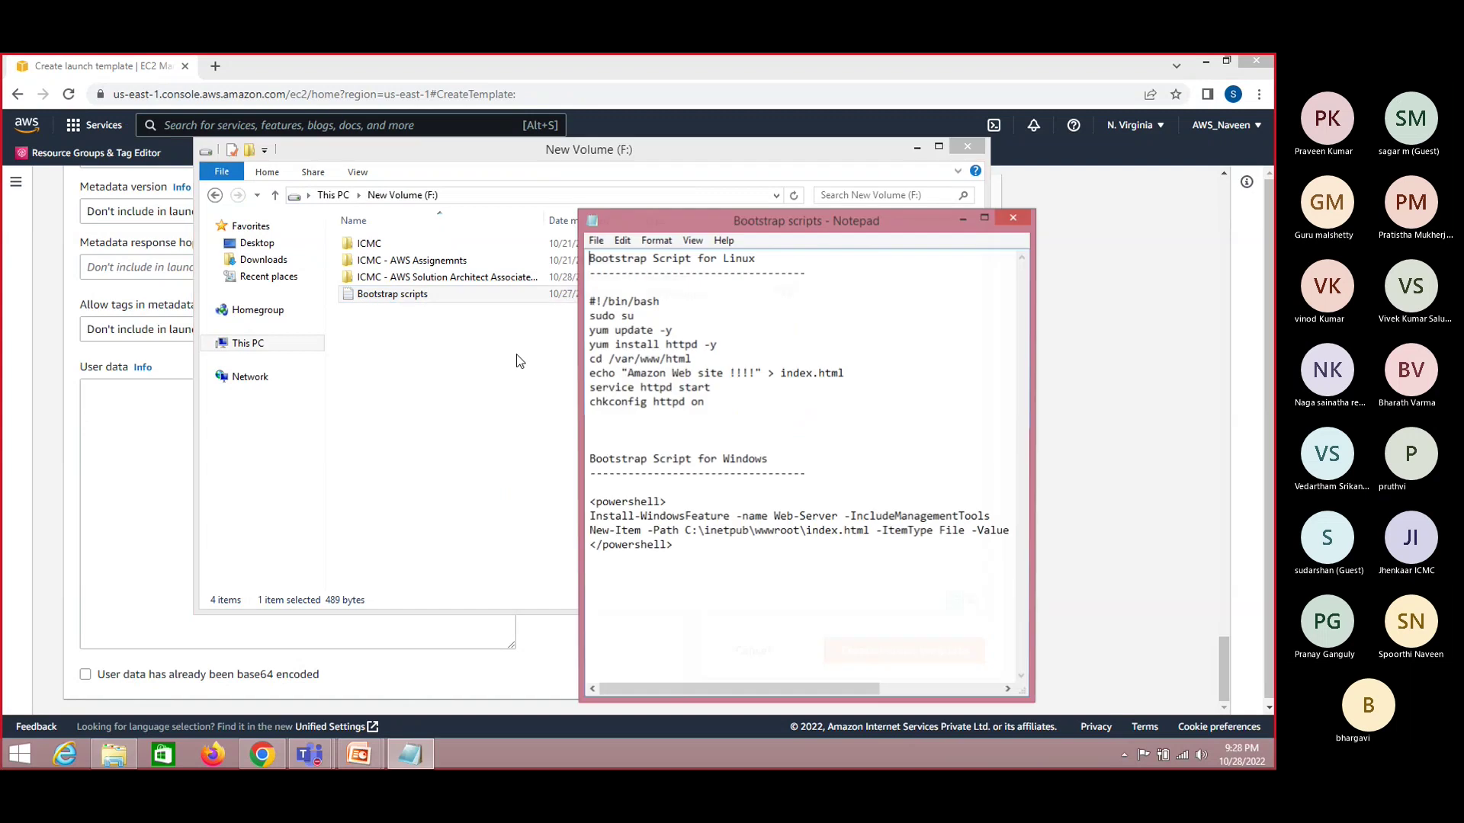
{"action": "left_click_drag", "start_coordinate": [733, 409], "coordinate": [587, 303]}
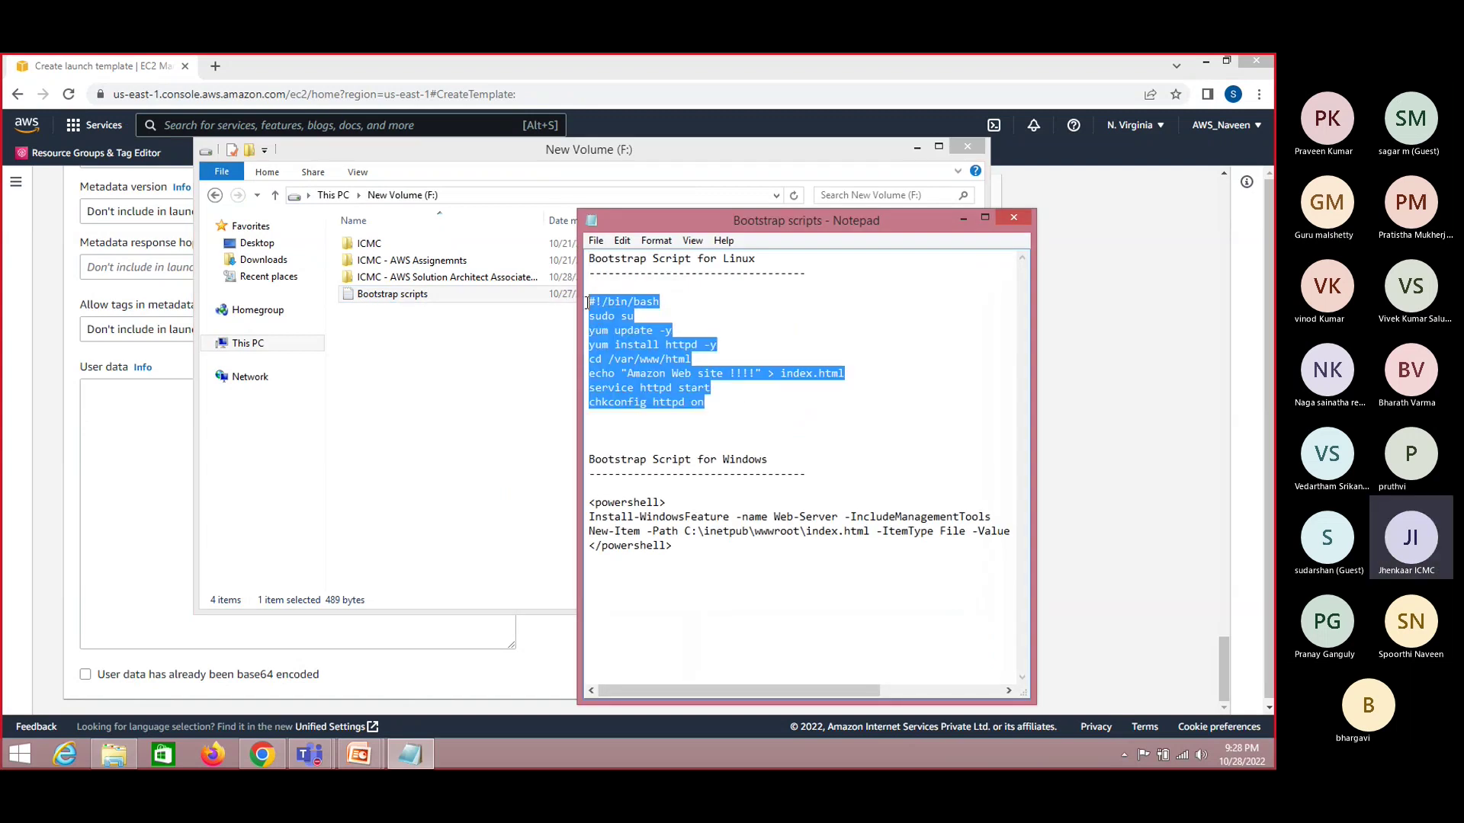
Paste the Linux bootstrap script into the launch template's User data and create the template
{"action": "left_click", "coordinate": [70, 450]}
{"action": "left_click", "coordinate": [118, 424]}
{"action": "type", "text": "#!/bin/bash sudo su yum update -y yum install httpd -y cd /var/www/html echo \"Amazon Web site !!!!\" > index.html service httpd start chkconfig httpd on"}
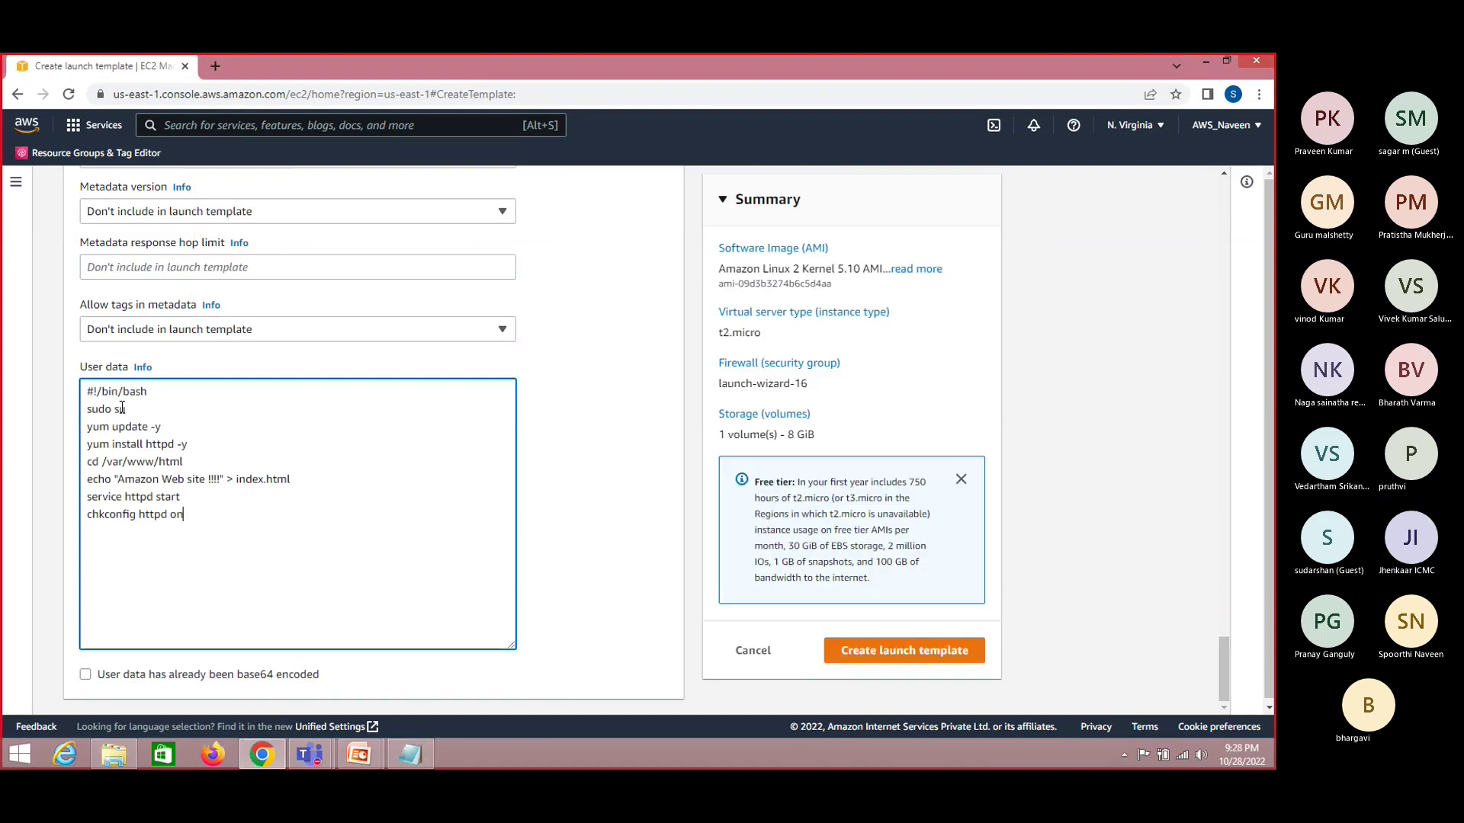
{"action": "left_click", "coordinate": [929, 660]}
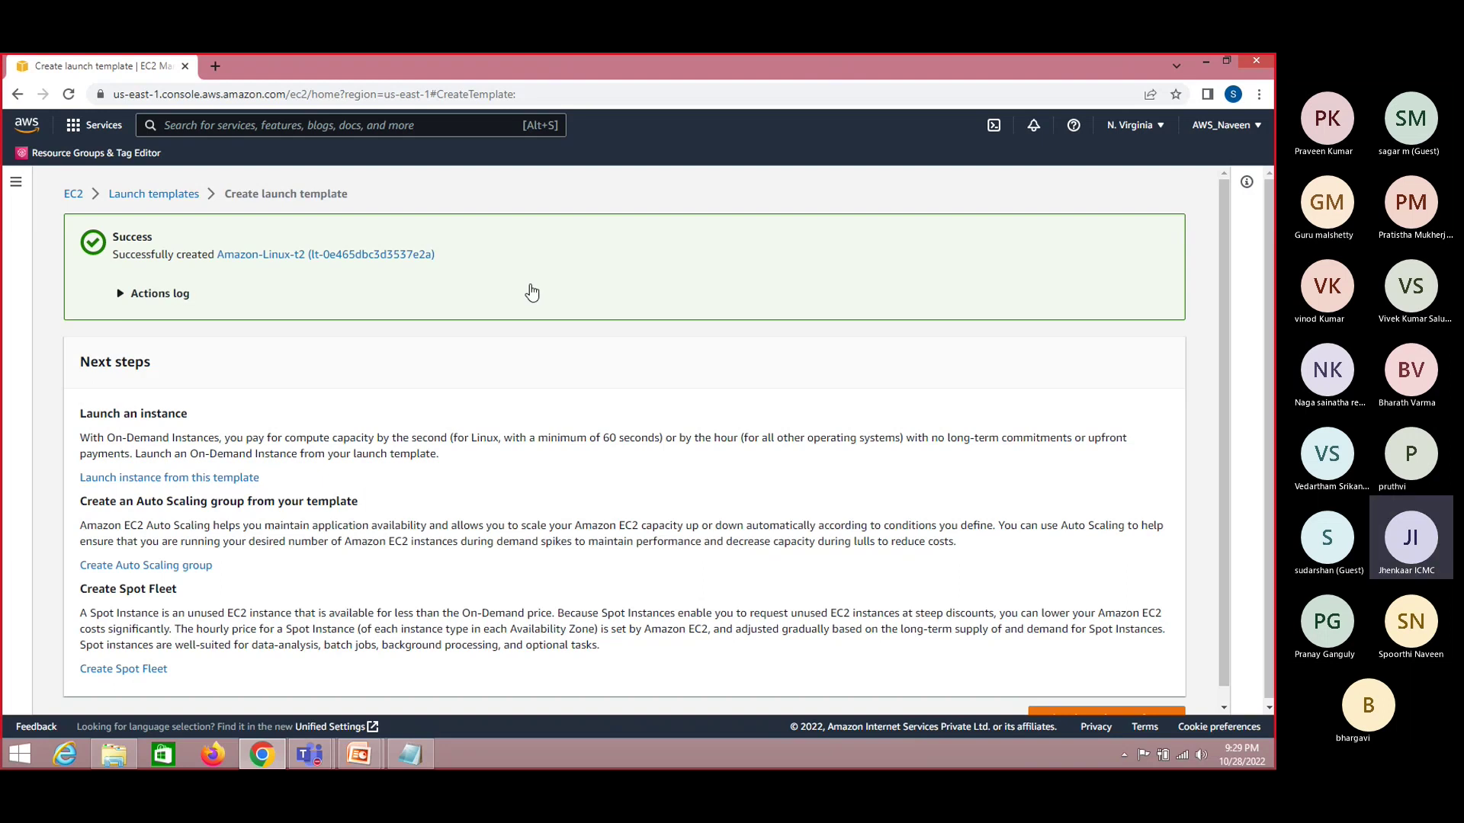
View the details of the new Amazon-Linux-t2 template and go to the list of launch templates
{"action": "left_click", "coordinate": [347, 256]}
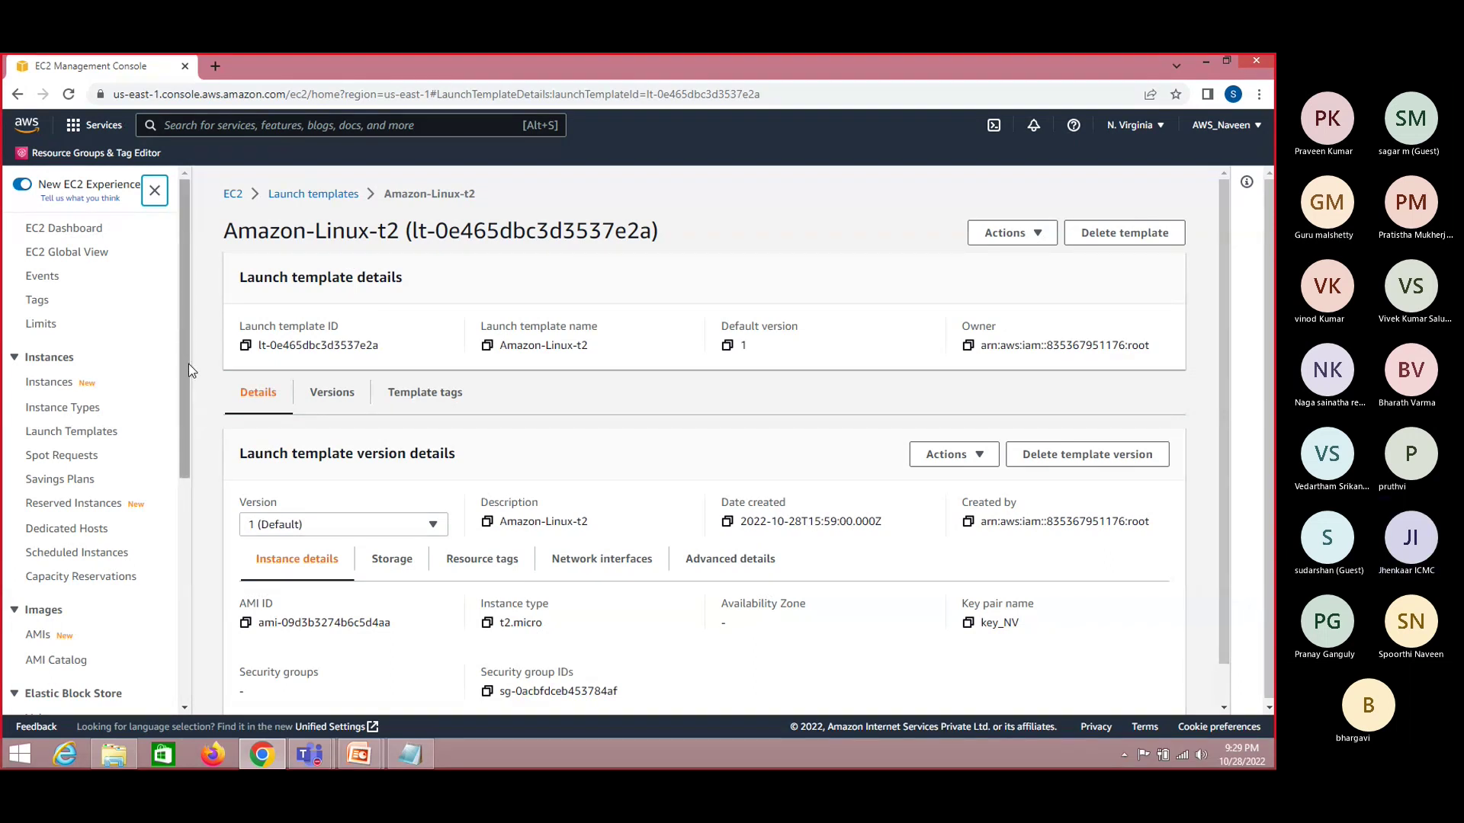
{"action": "left_click_drag", "start_coordinate": [189, 364], "coordinate": [203, 497]}
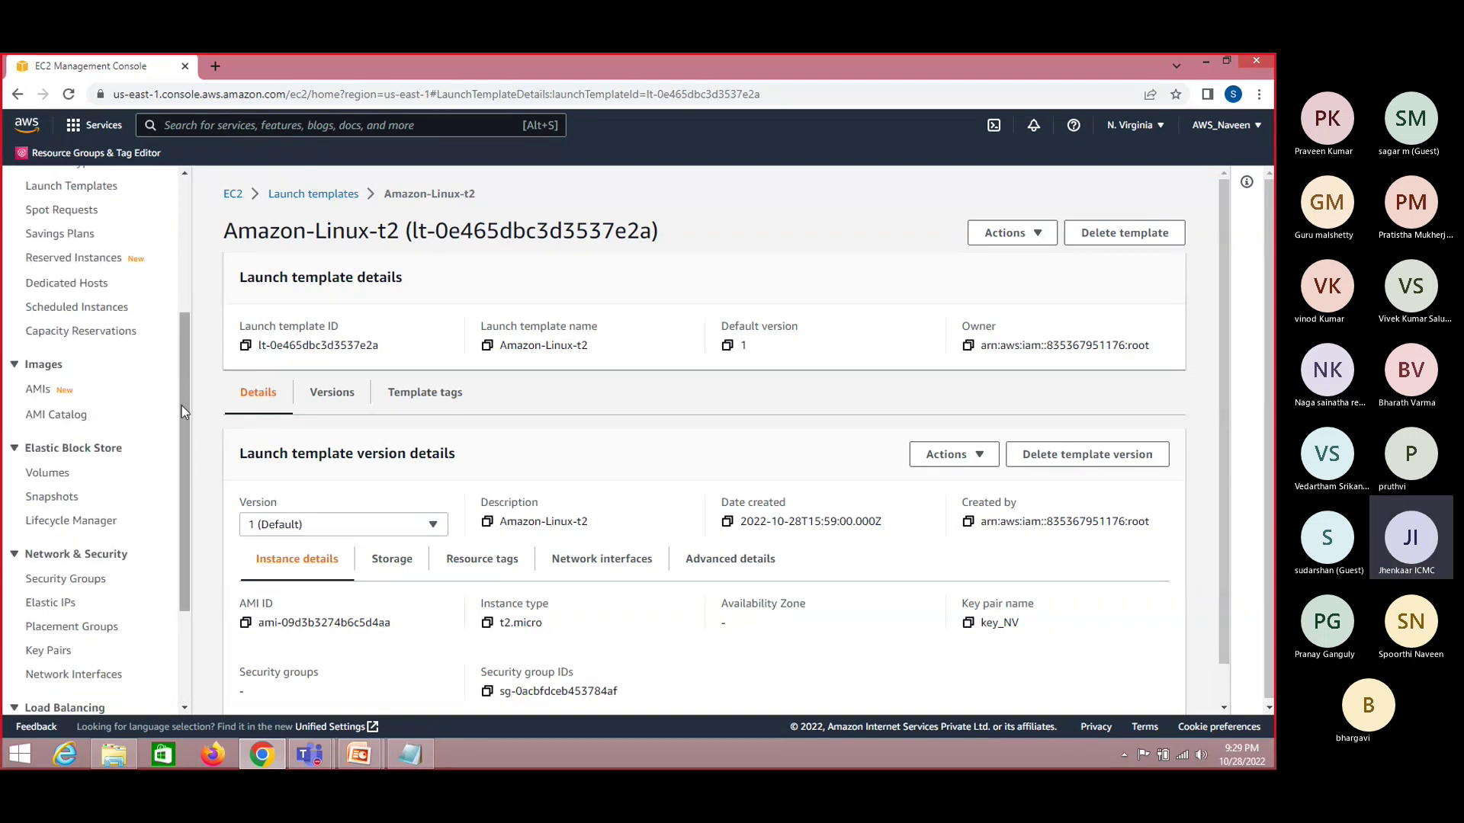
{"action": "left_click_drag", "start_coordinate": [185, 412], "coordinate": [184, 298]}
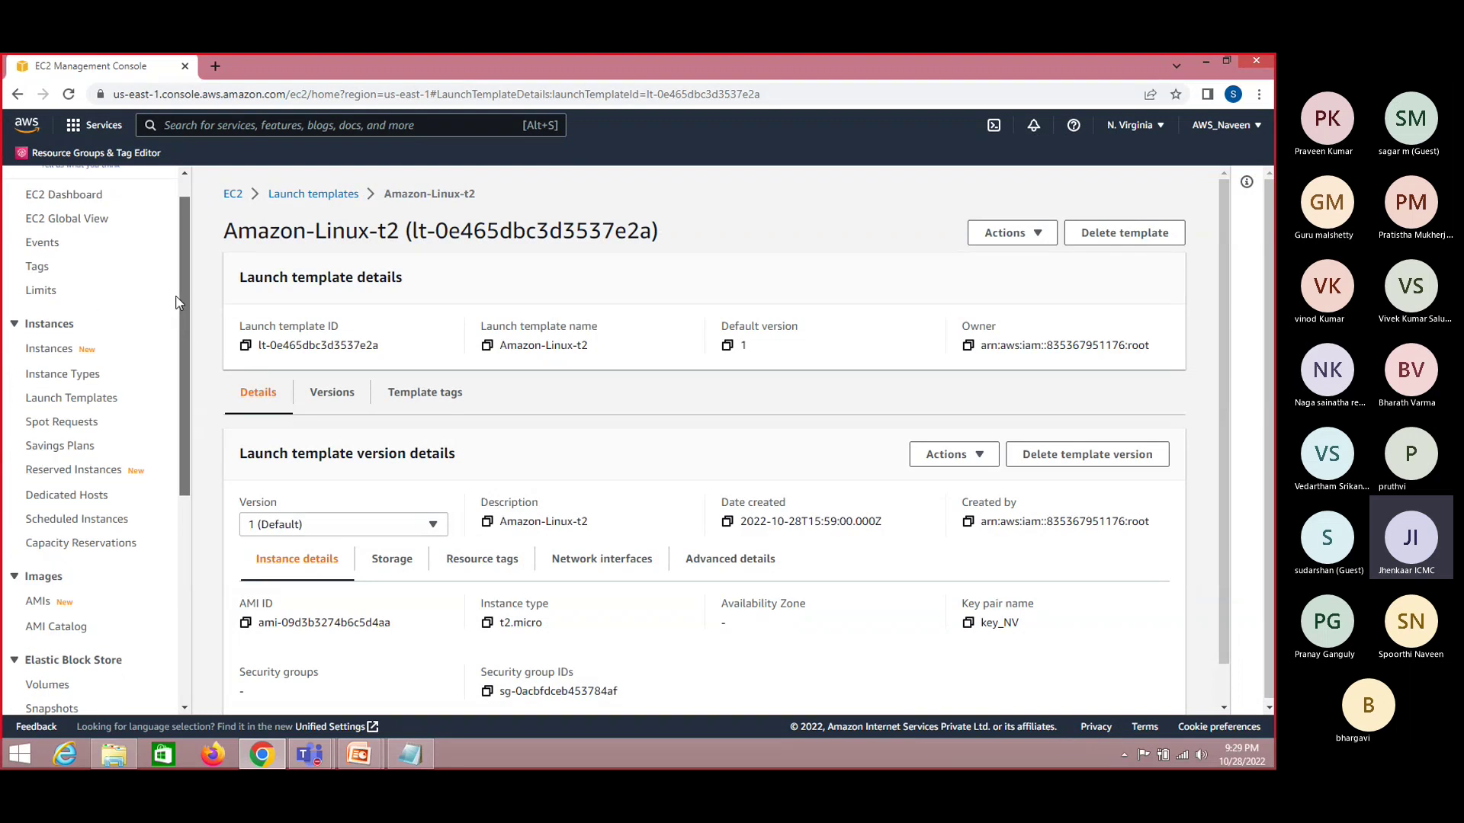
{"action": "left_click", "coordinate": [61, 399]}
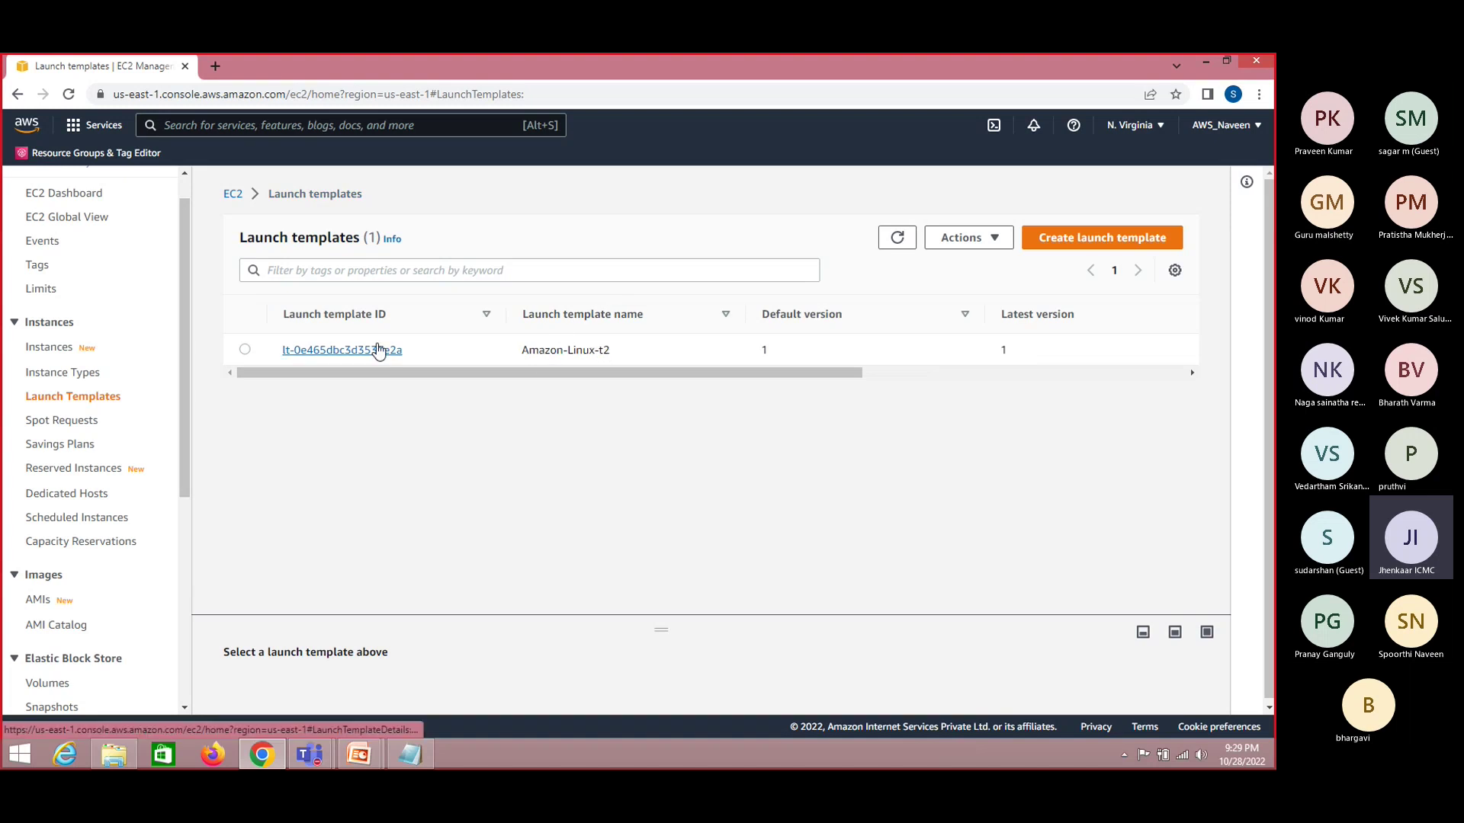
{"action": "left_click", "coordinate": [245, 350]}
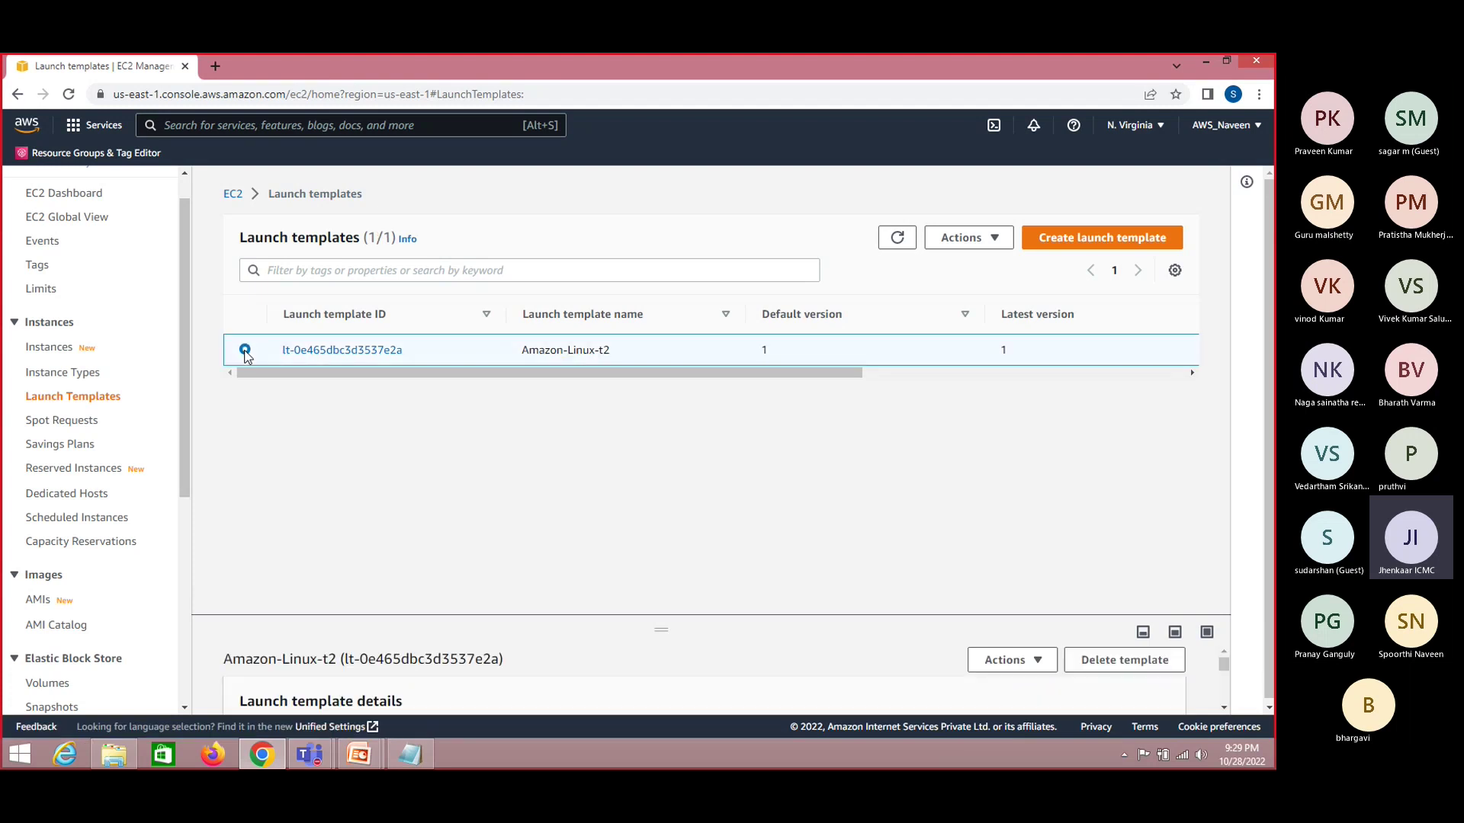
{"action": "left_click", "coordinate": [992, 242]}
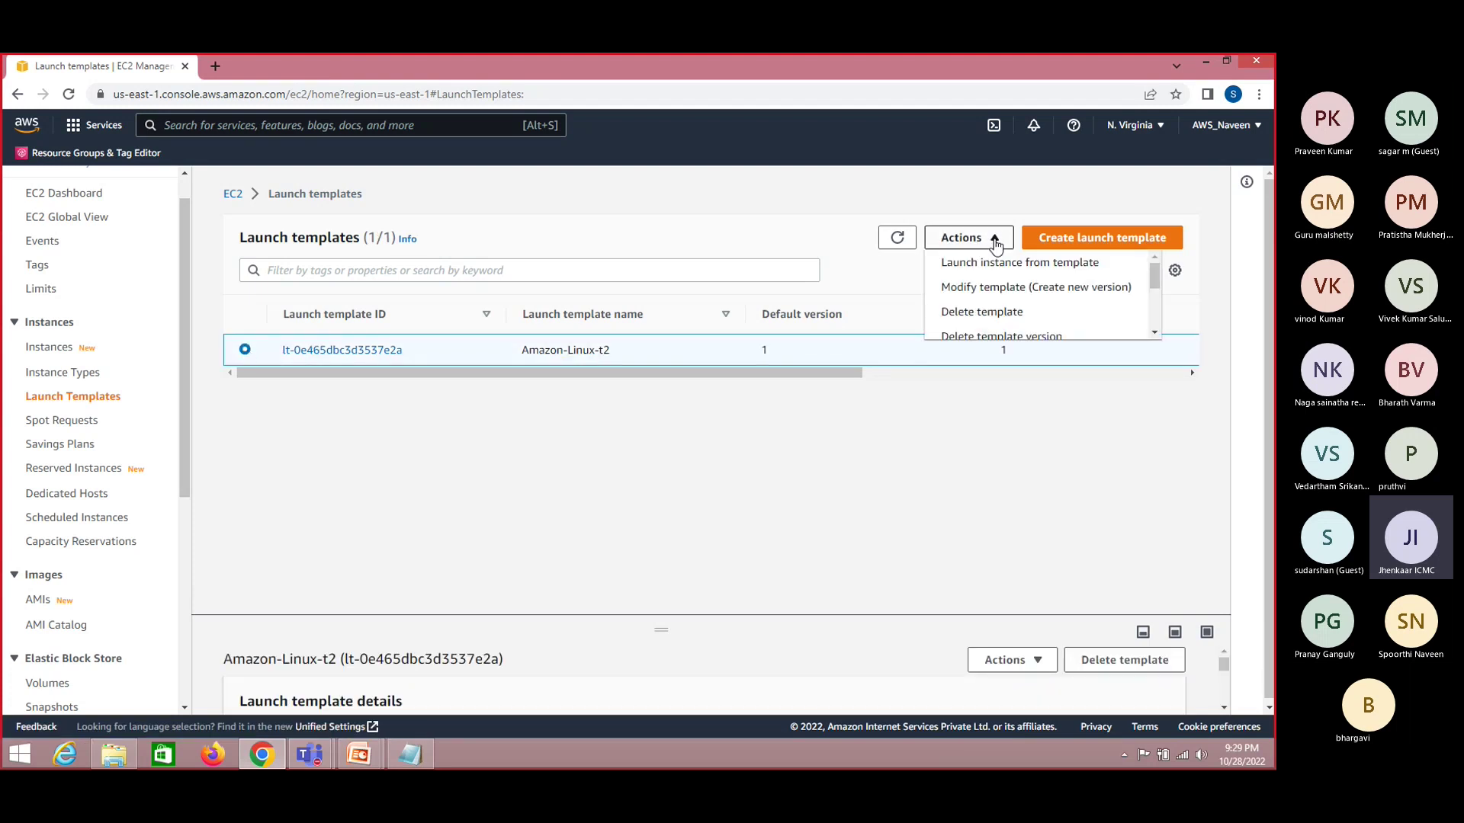
{"action": "left_click", "coordinate": [1031, 263]}
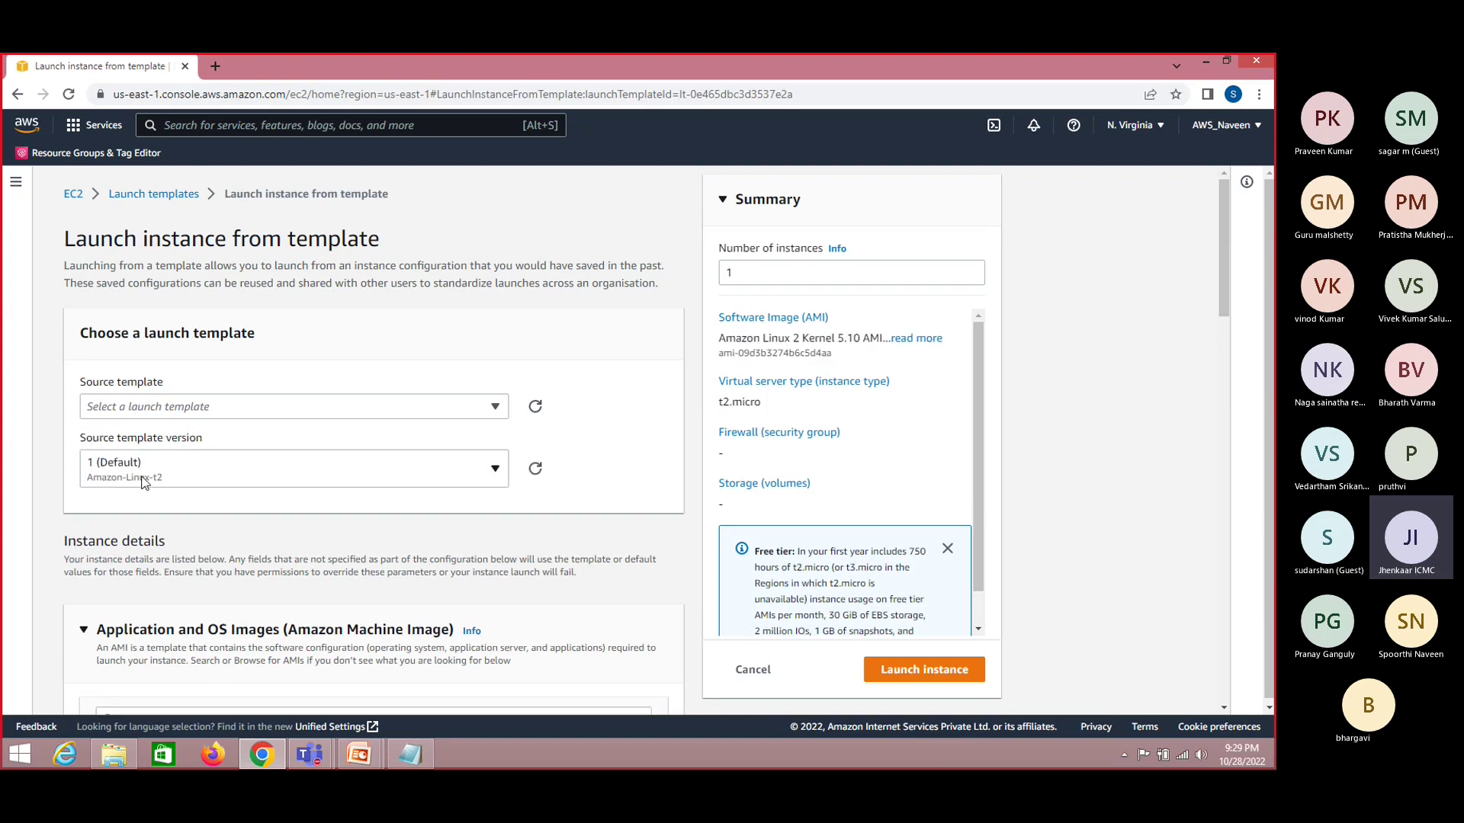
{"action": "left_click", "coordinate": [218, 408]}
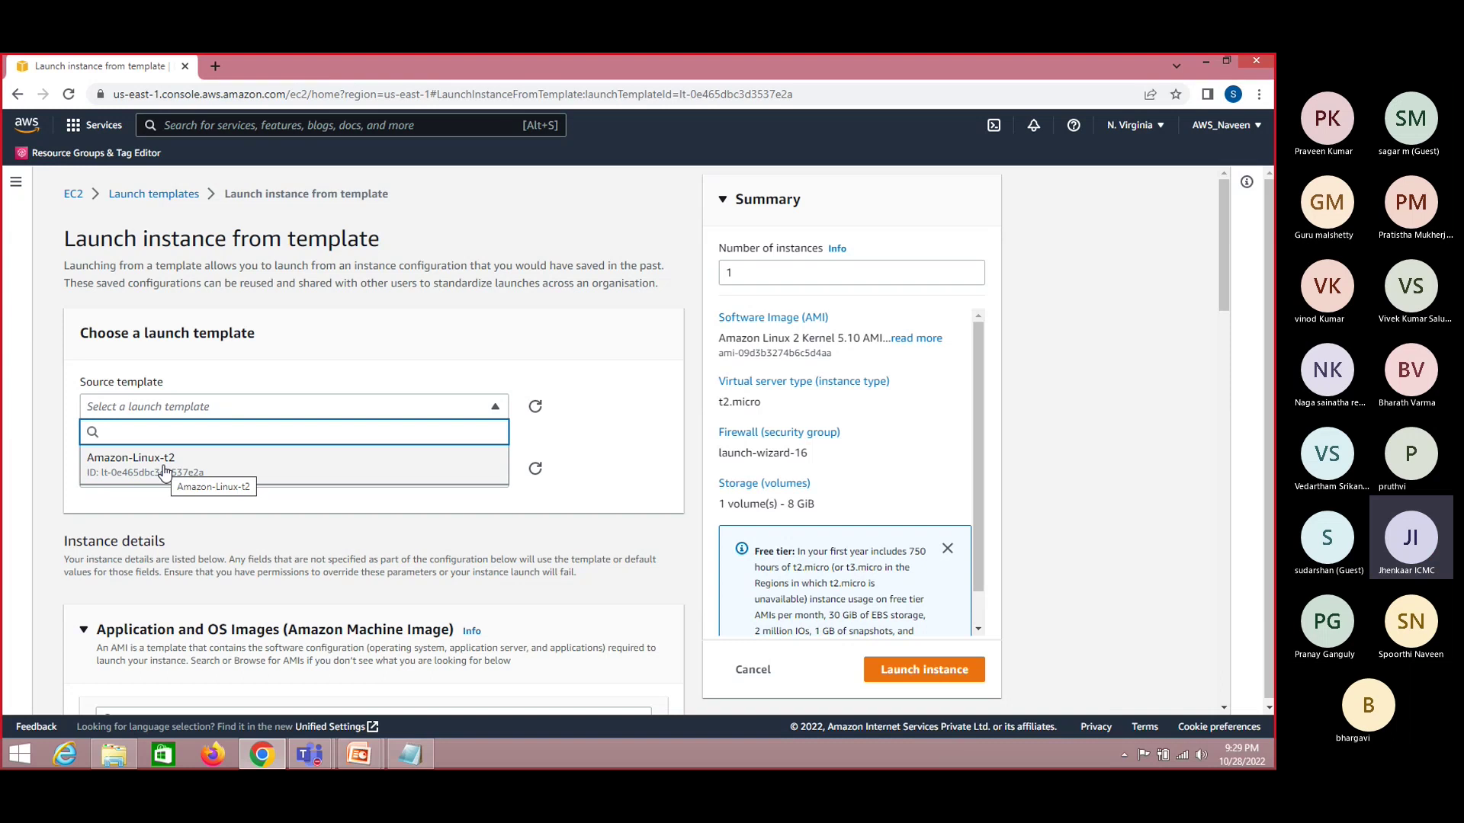
{"action": "left_click", "coordinate": [164, 470]}
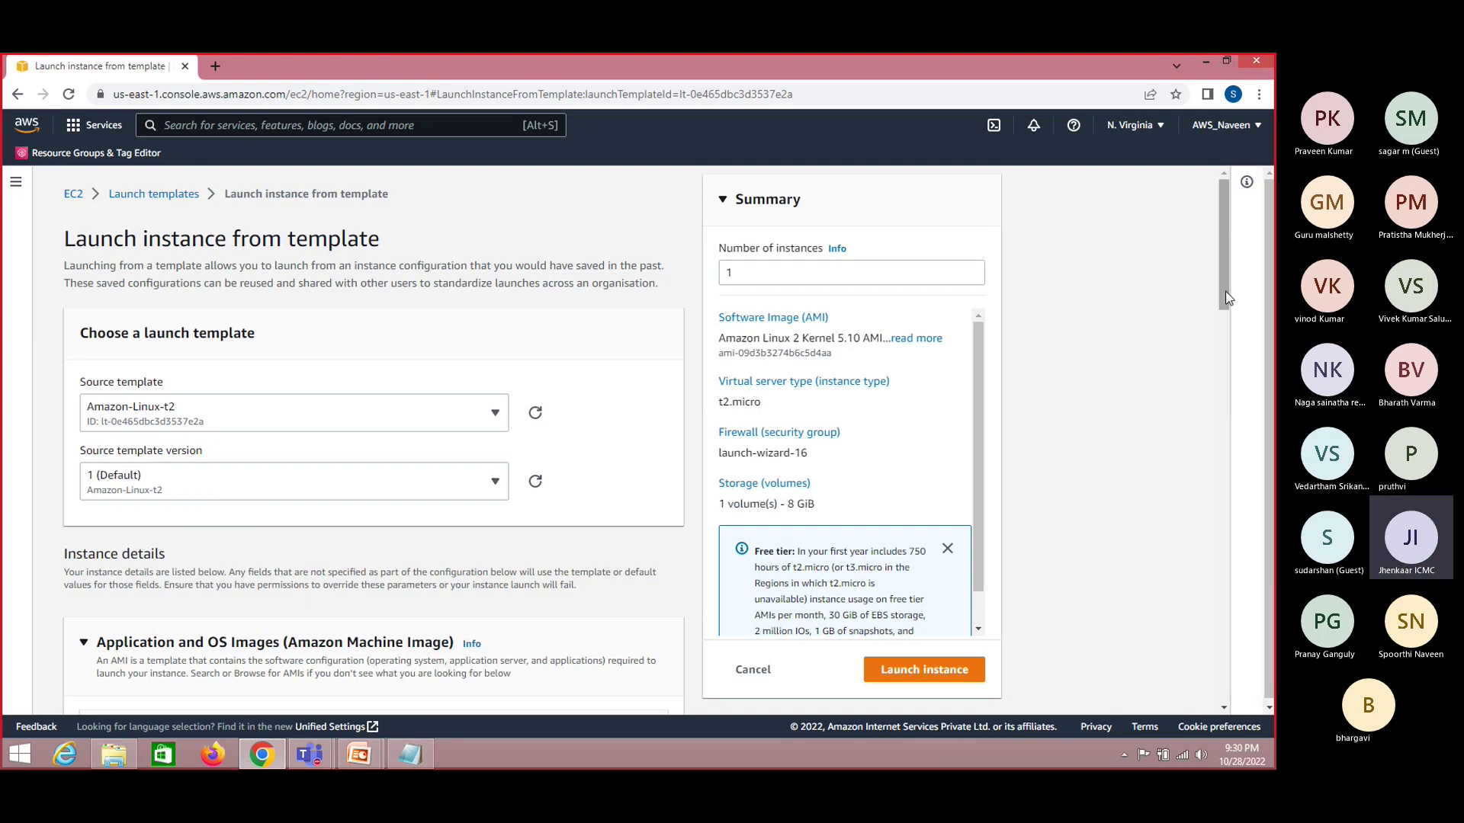
{"action": "mouse_move", "coordinate": [1228, 297]}
{"action": "left_mouse_down"}
{"action": "mouse_move", "coordinate": [1269, 542]}
{"action": "mouse_move", "coordinate": [1271, 690]}
{"action": "mouse_move", "coordinate": [1228, 525]}
{"action": "mouse_move", "coordinate": [1223, 290]}
{"action": "left_mouse_up"}
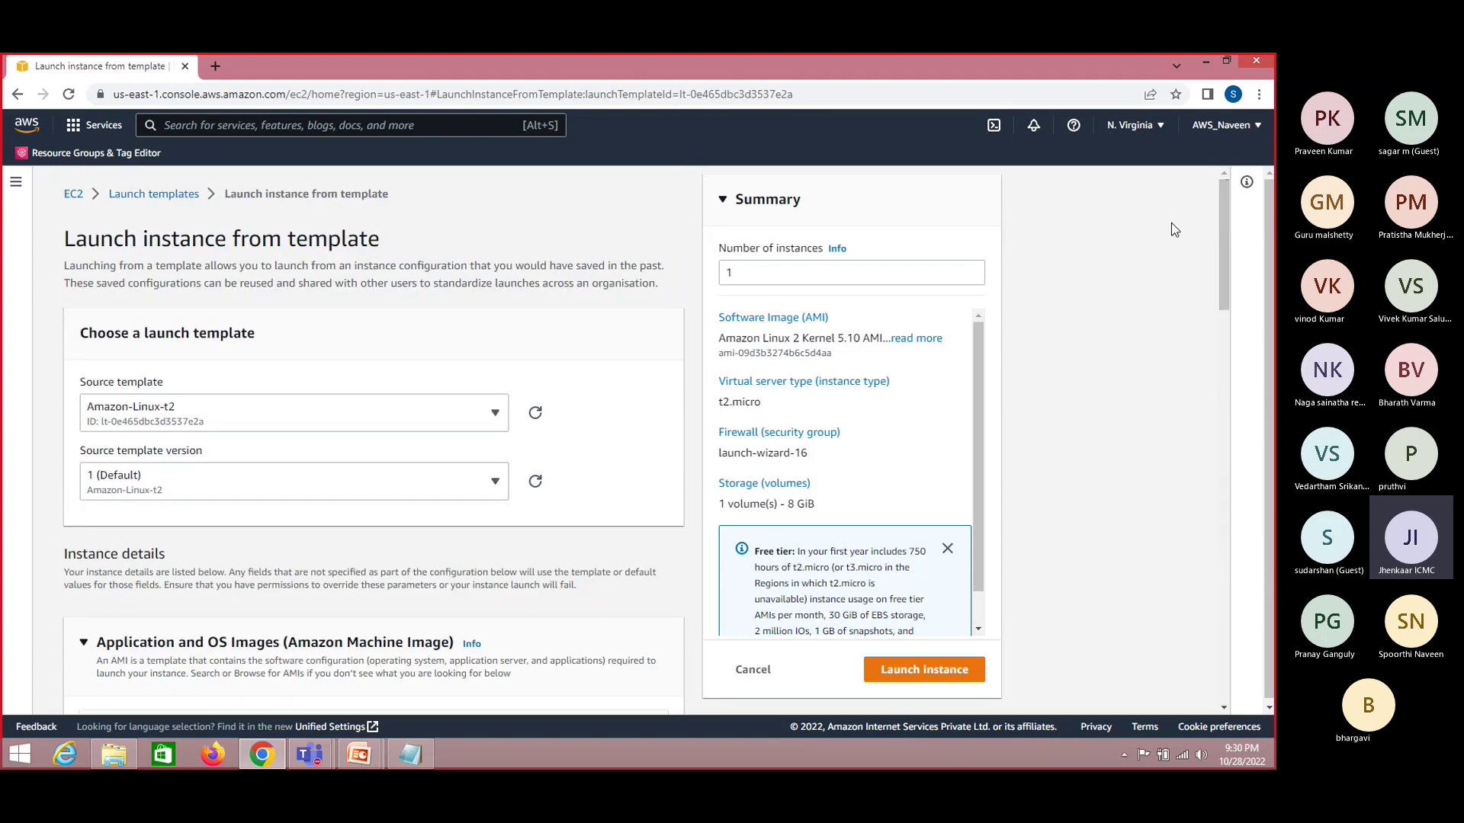
{"action": "left_click", "coordinate": [141, 195]}
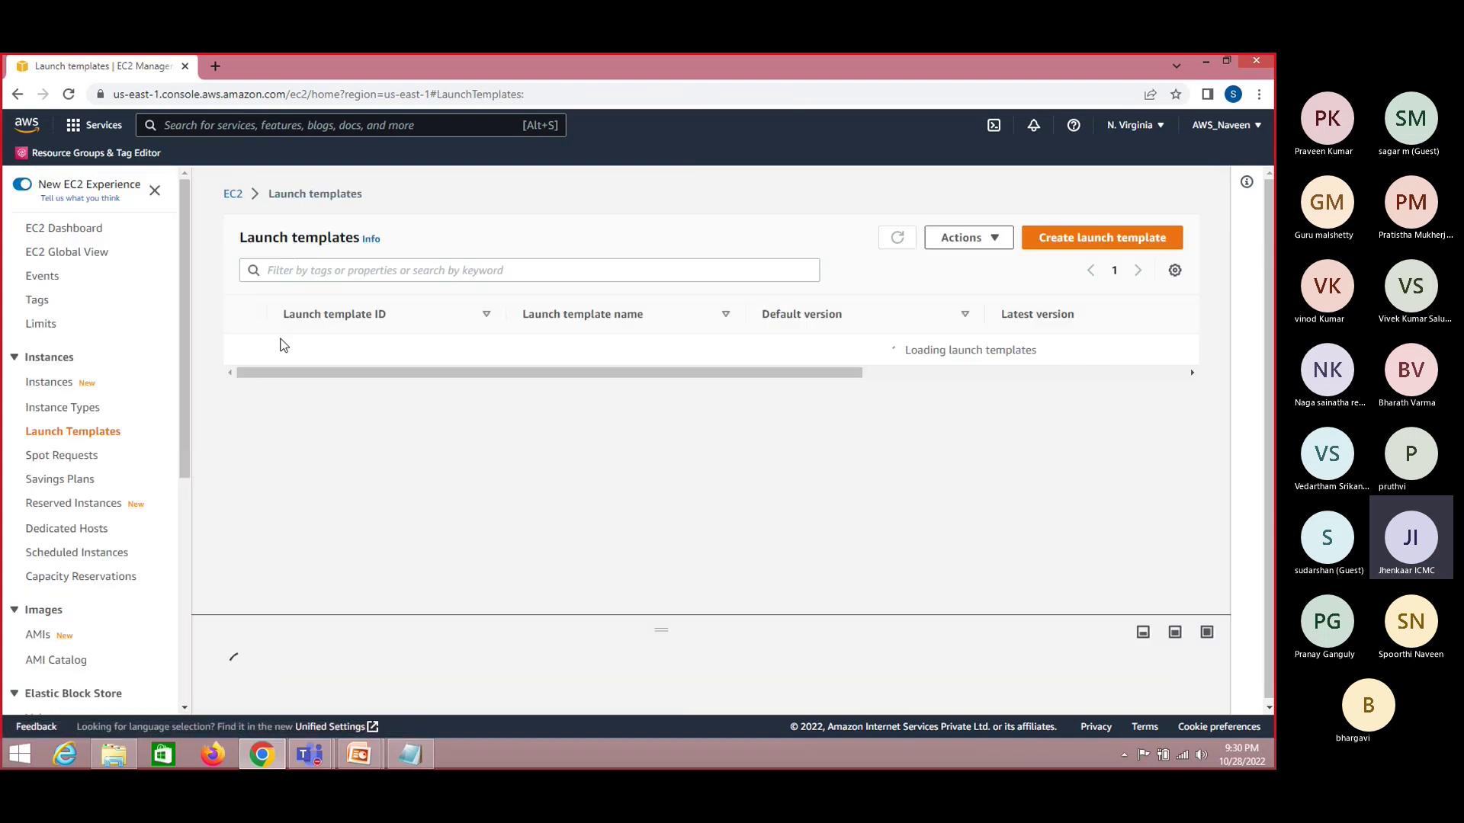
Start launching an instance from the Amazon-Linux-t2 launch template
{"action": "left_click", "coordinate": [245, 350]}
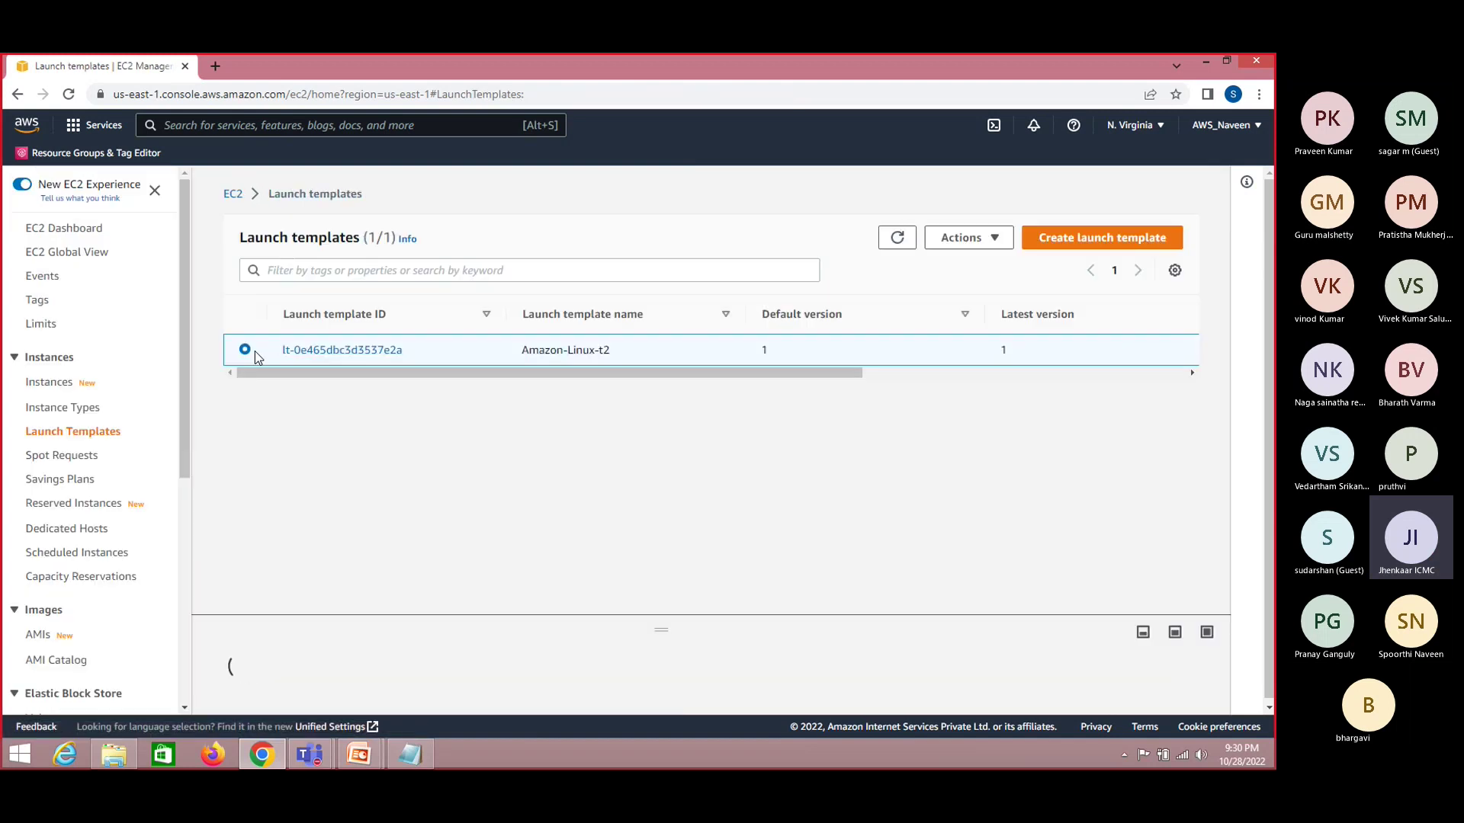
{"action": "left_click", "coordinate": [978, 241]}
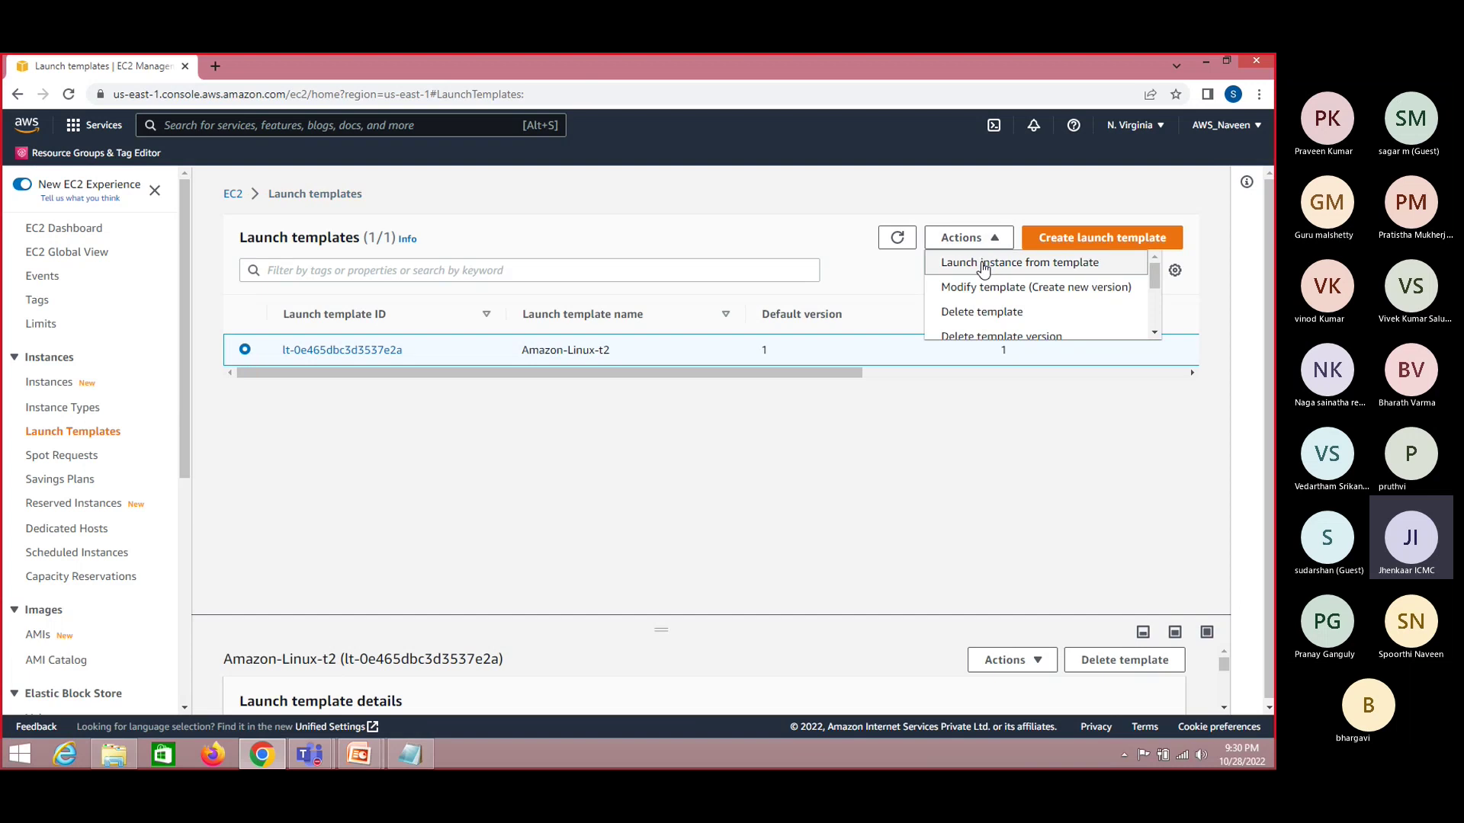
{"action": "left_click", "coordinate": [984, 268]}
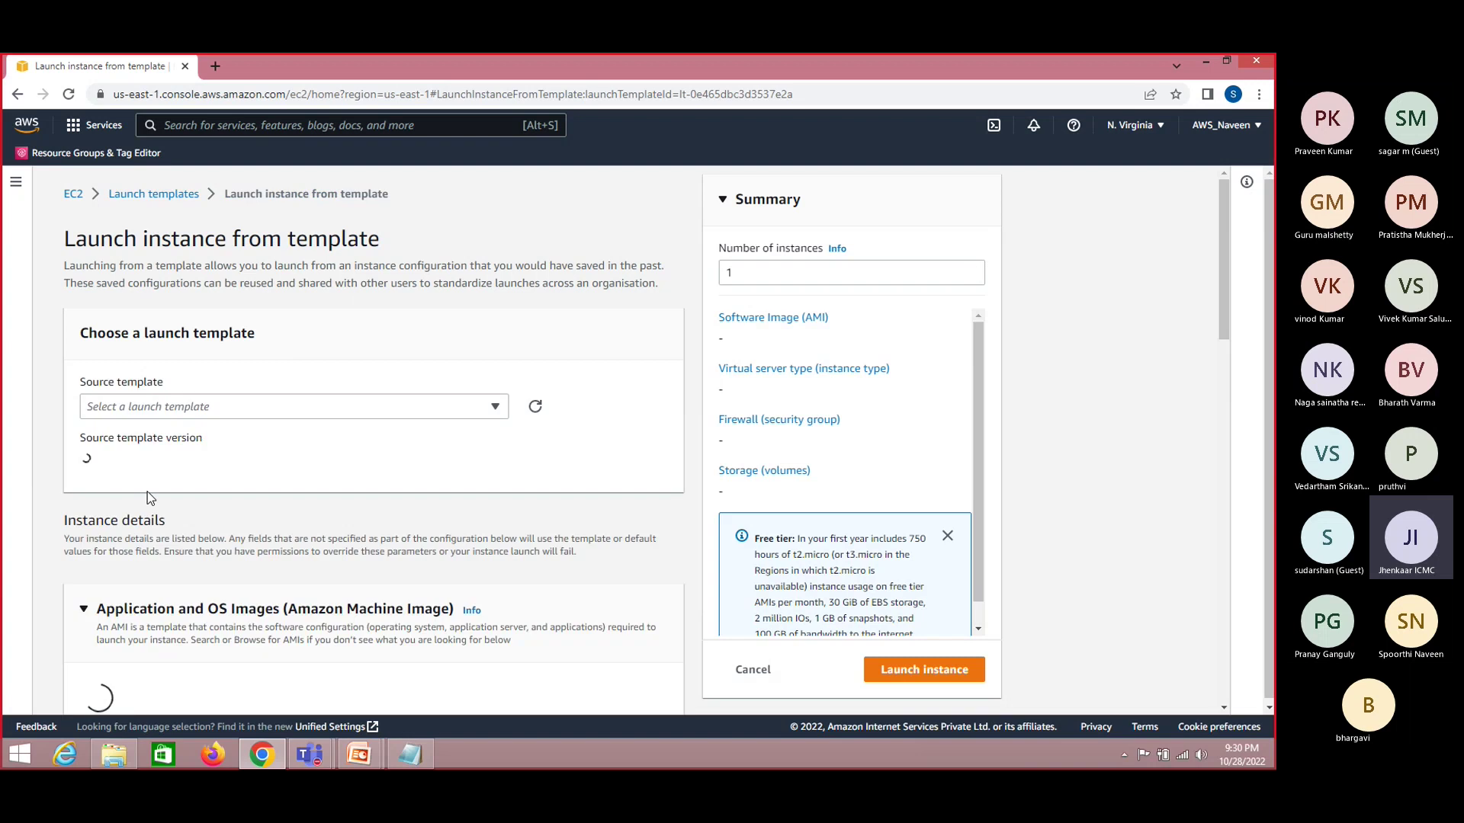
Choose Amazon-Linux-t2 as the source template, keep version 1 (Default), and try to launch the instance
{"action": "left_click", "coordinate": [158, 411]}
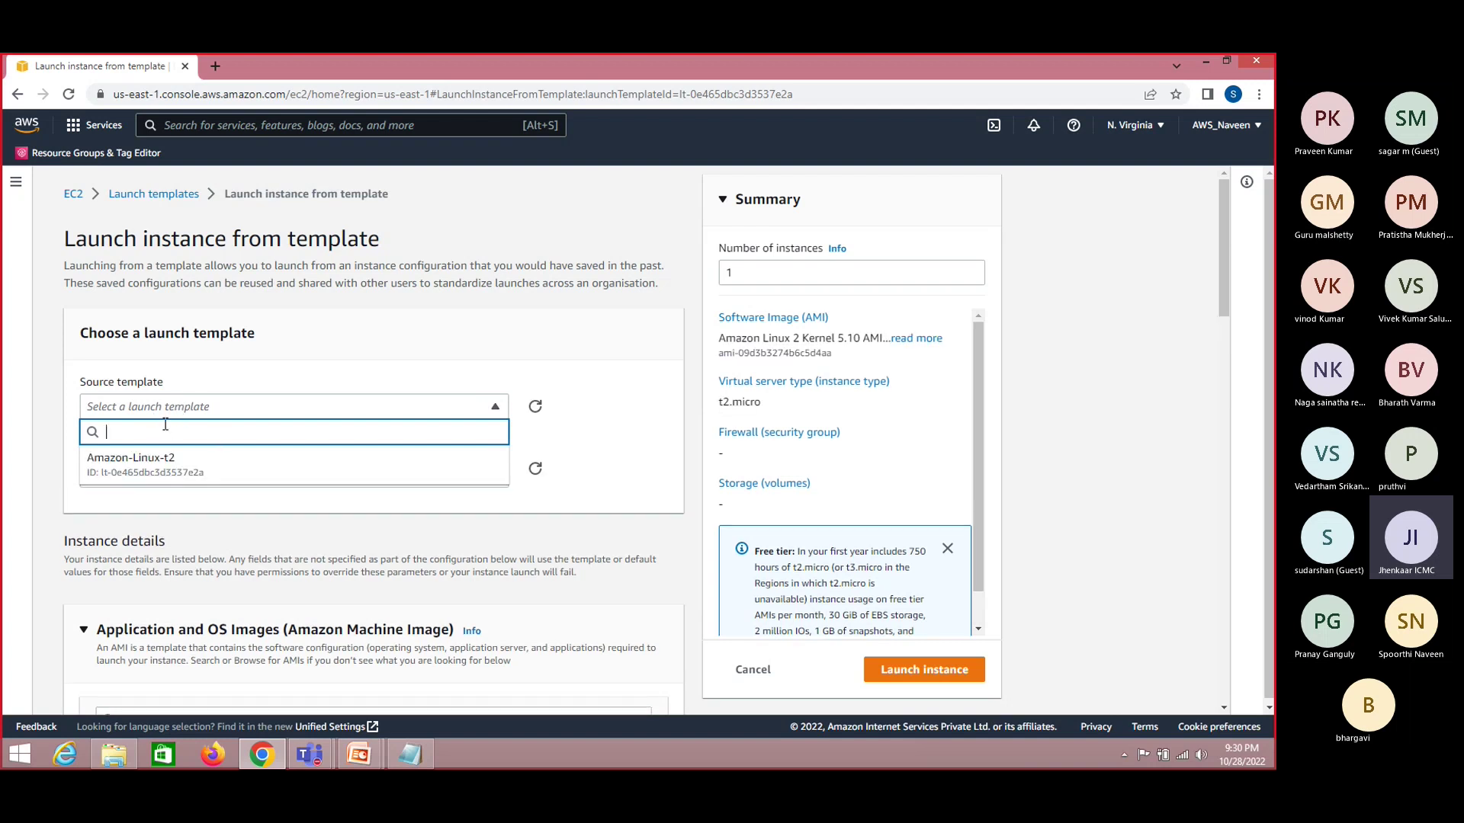
{"action": "left_click", "coordinate": [159, 475]}
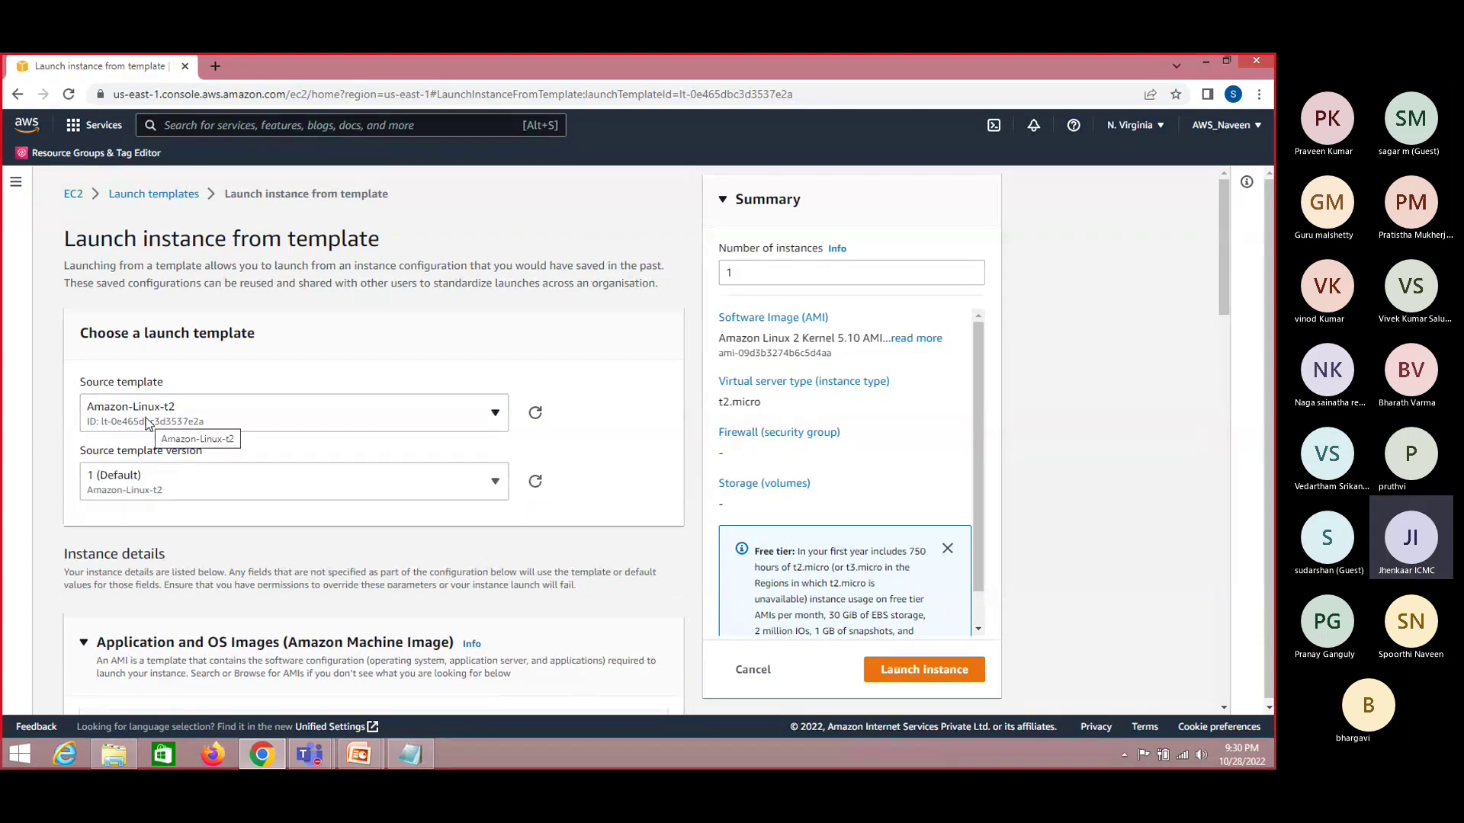
{"action": "left_click", "coordinate": [169, 482]}
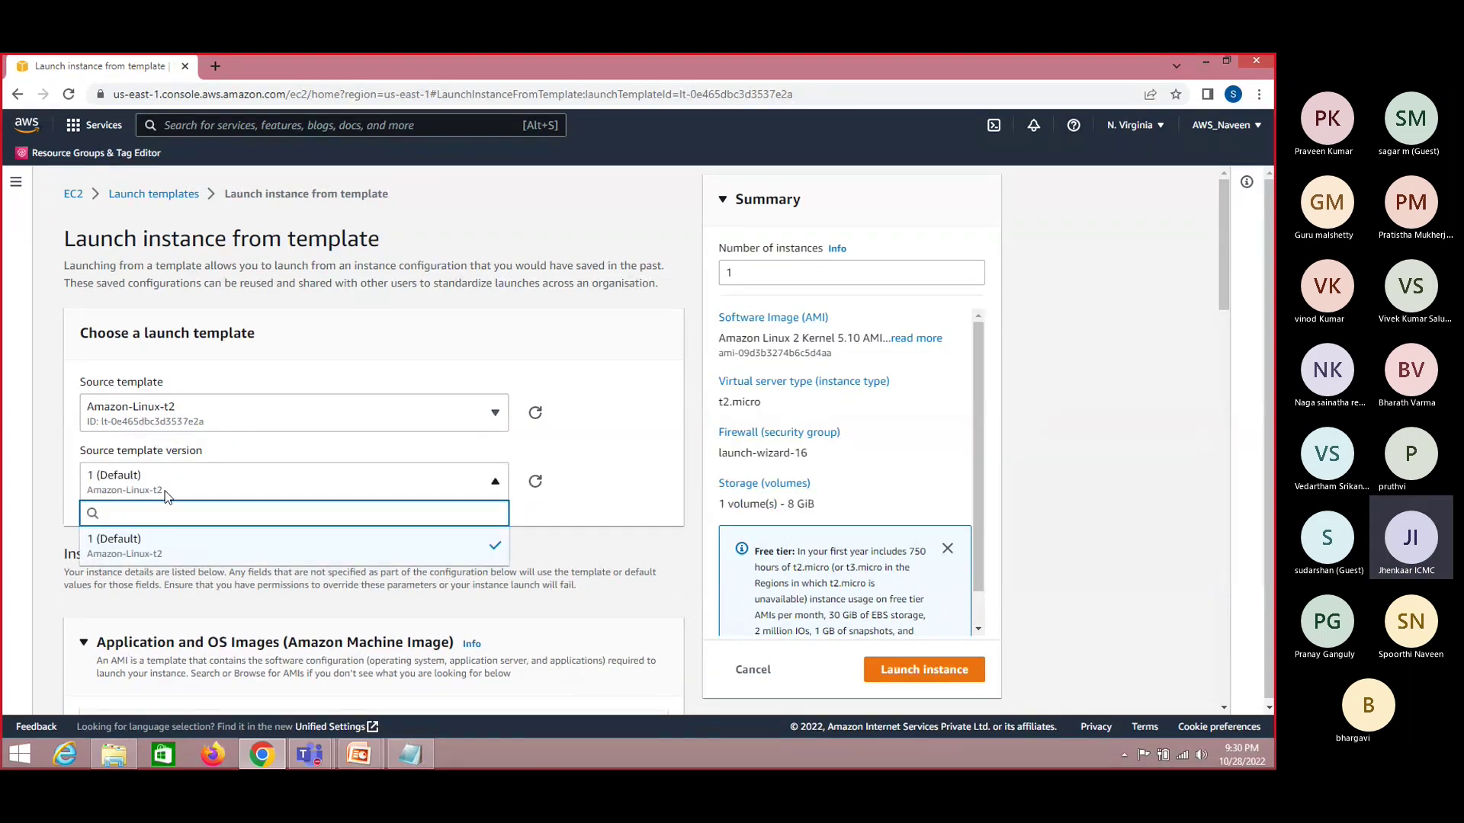
{"action": "left_click", "coordinate": [588, 513]}
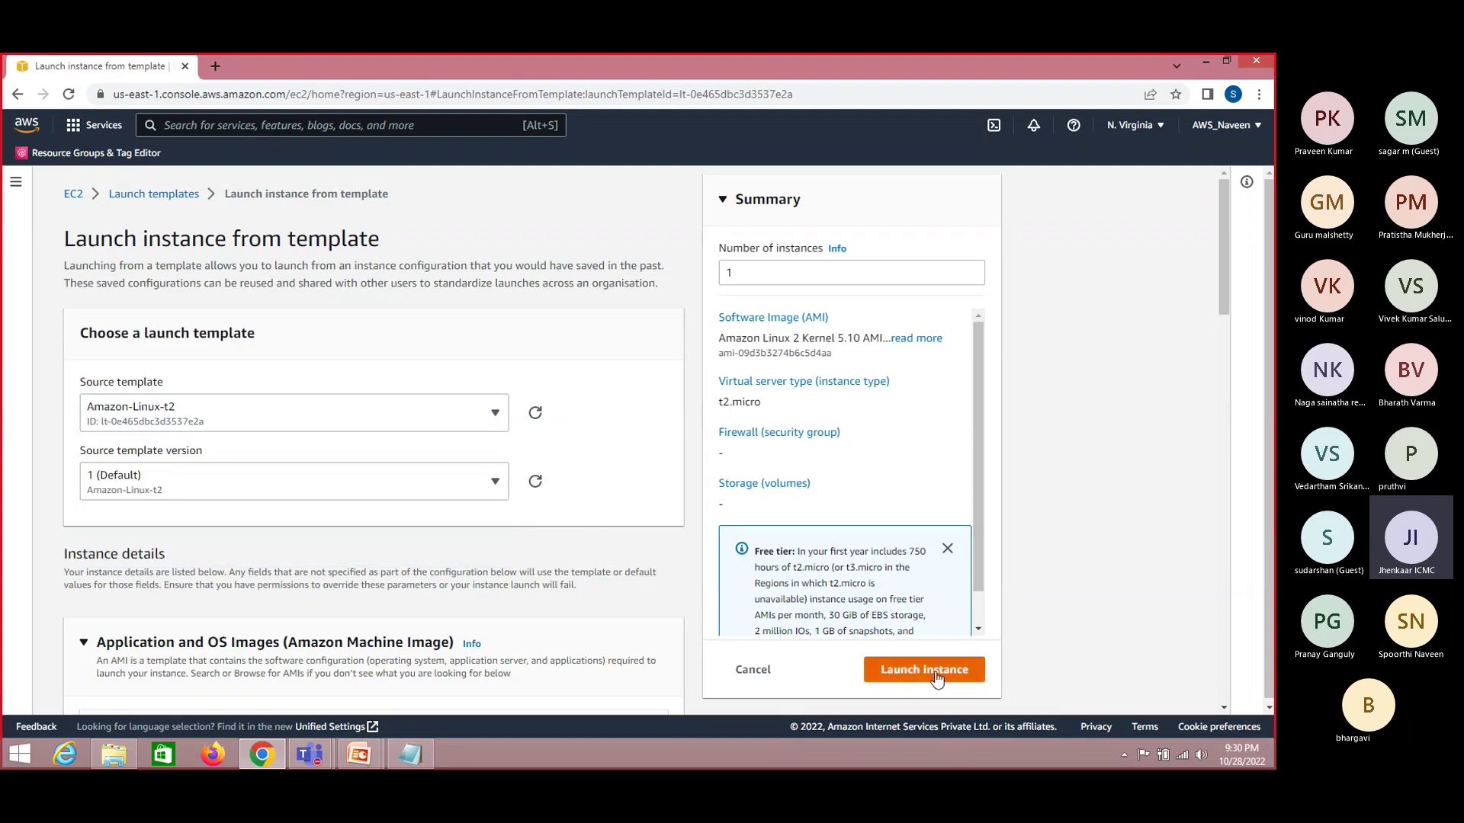
{"action": "left_click", "coordinate": [937, 676]}
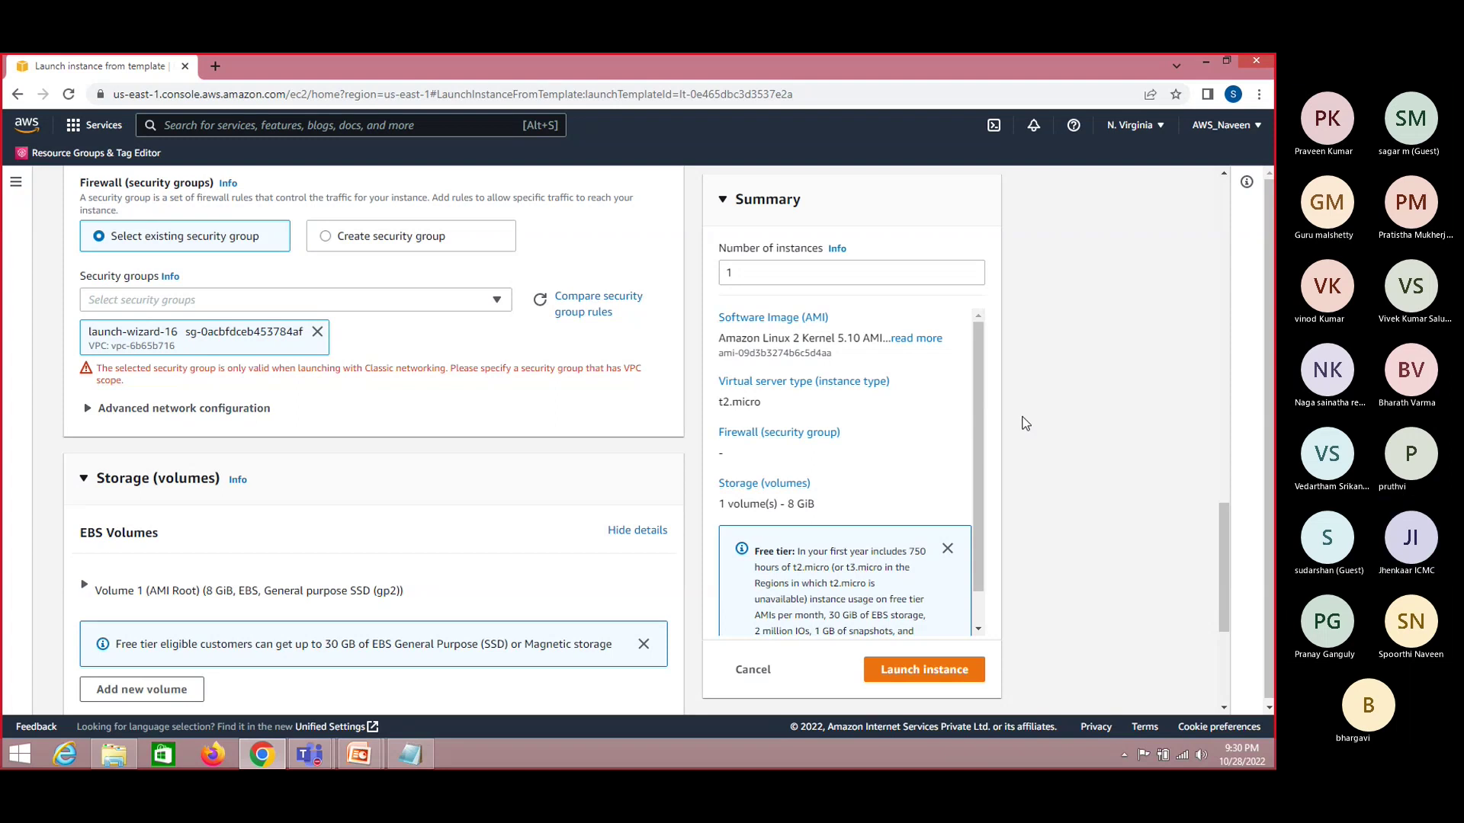
Remove launch-wizard-16 from the instance's security groups in the network settings and select it again
{"action": "scroll", "coordinate": [1217, 526], "scroll_direction": "up", "scroll_amount": 2}
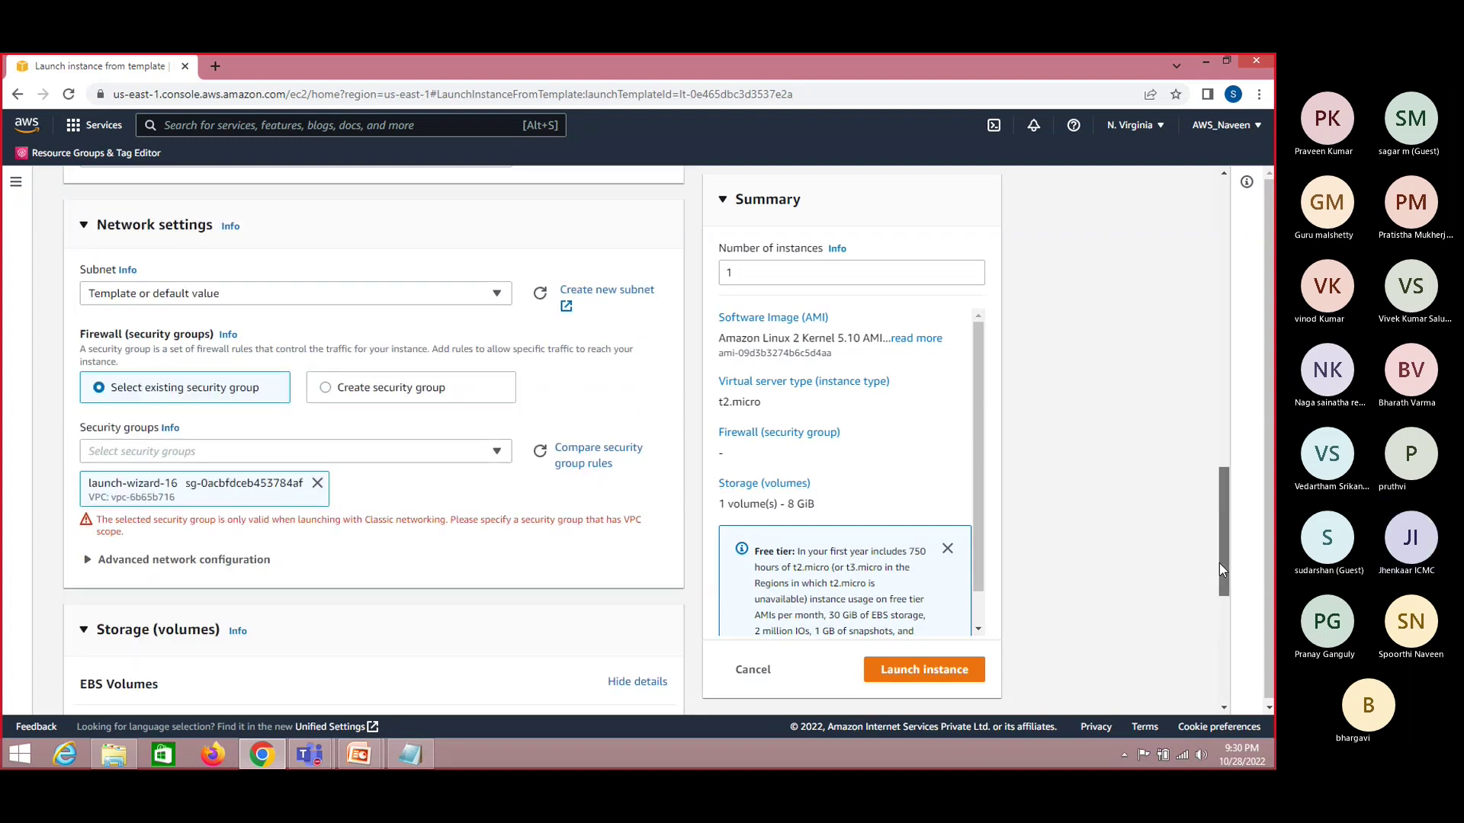
{"action": "left_click", "coordinate": [497, 453]}
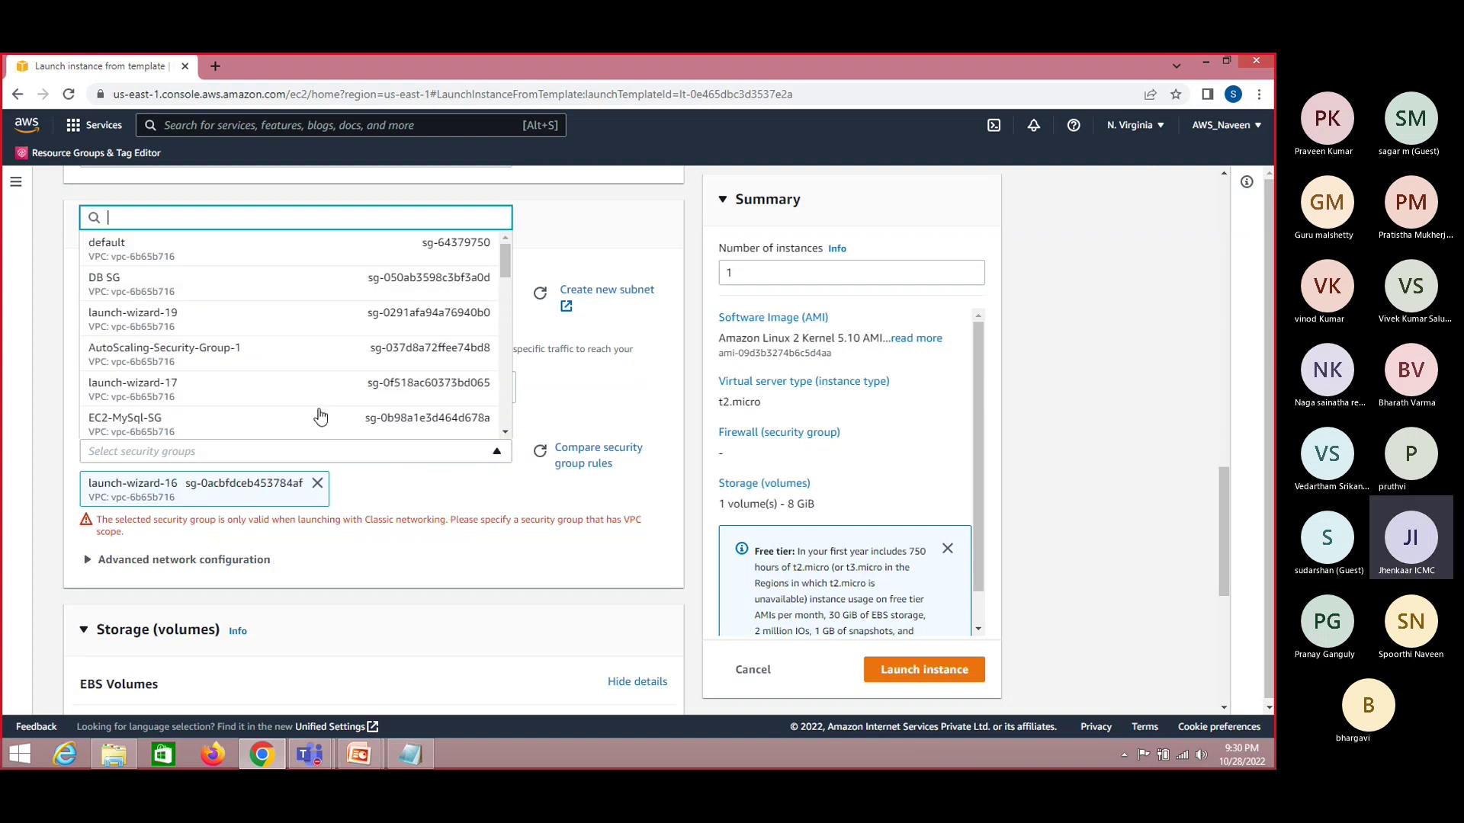
{"action": "left_click_drag", "start_coordinate": [506, 260], "coordinate": [511, 313]}
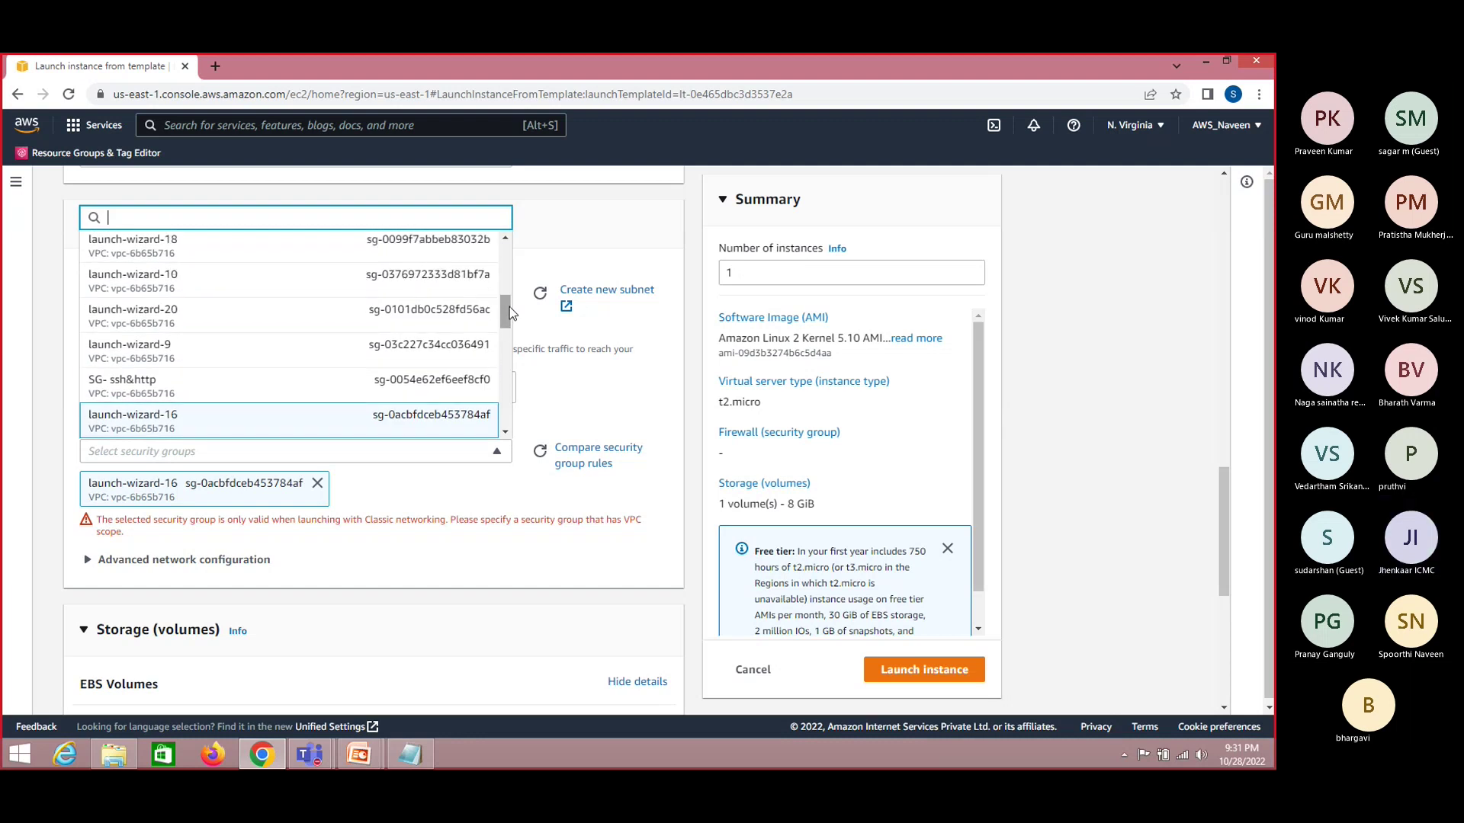
{"action": "left_click", "coordinate": [152, 418]}
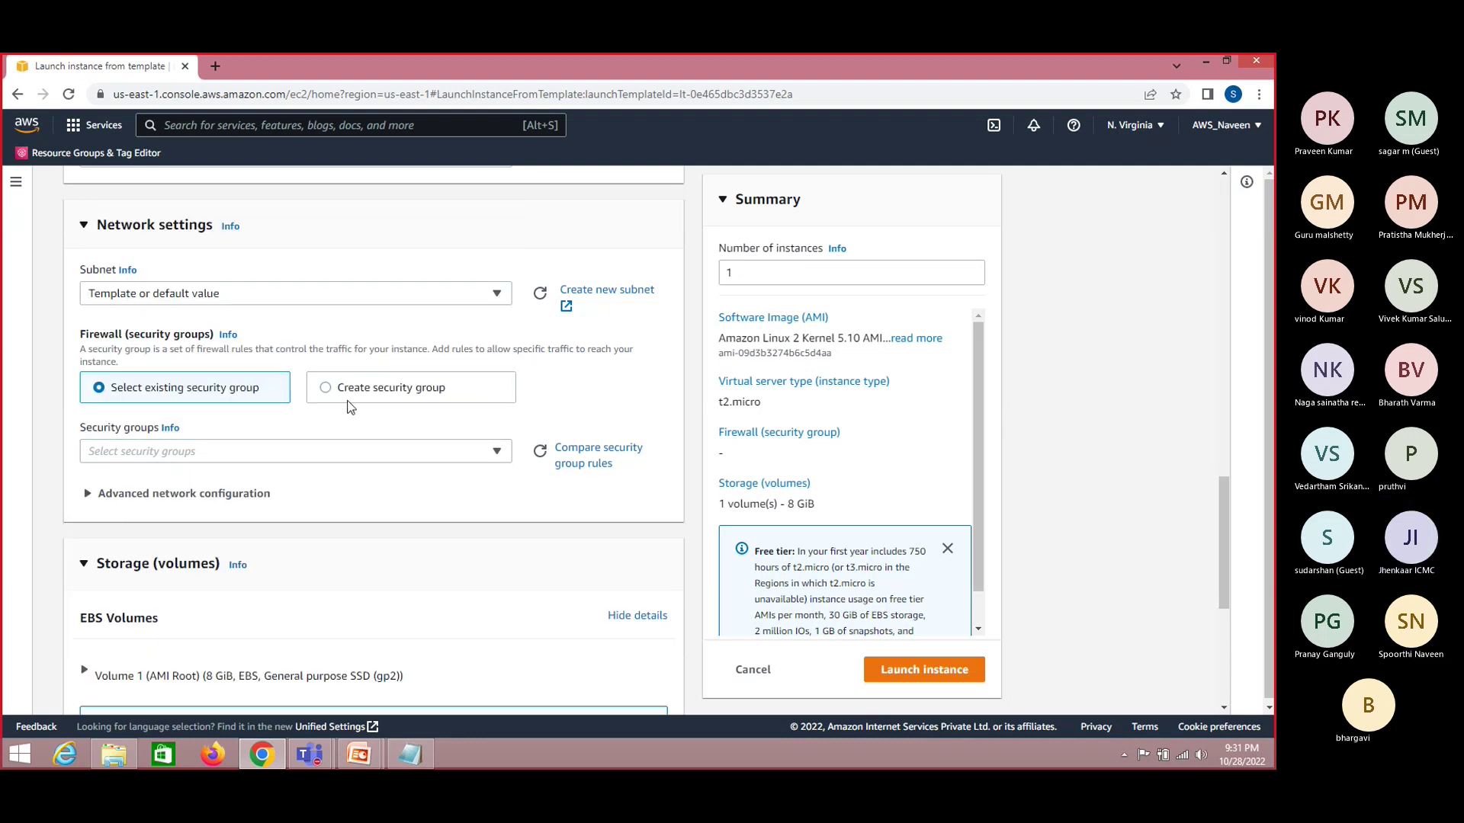
{"action": "left_click", "coordinate": [452, 454]}
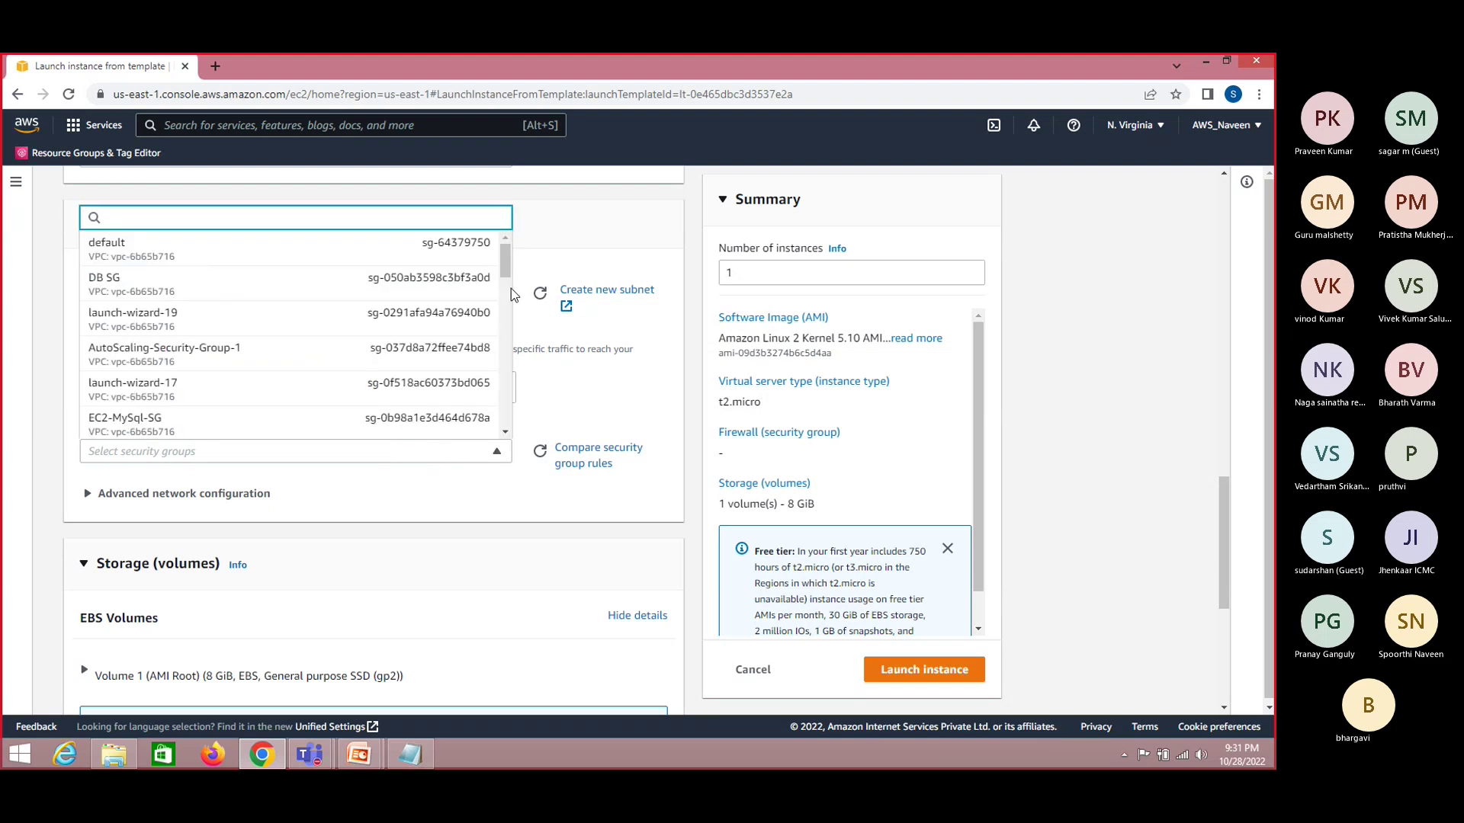
{"action": "scroll", "coordinate": [512, 294], "scroll_direction": "down", "scroll_amount": 9}
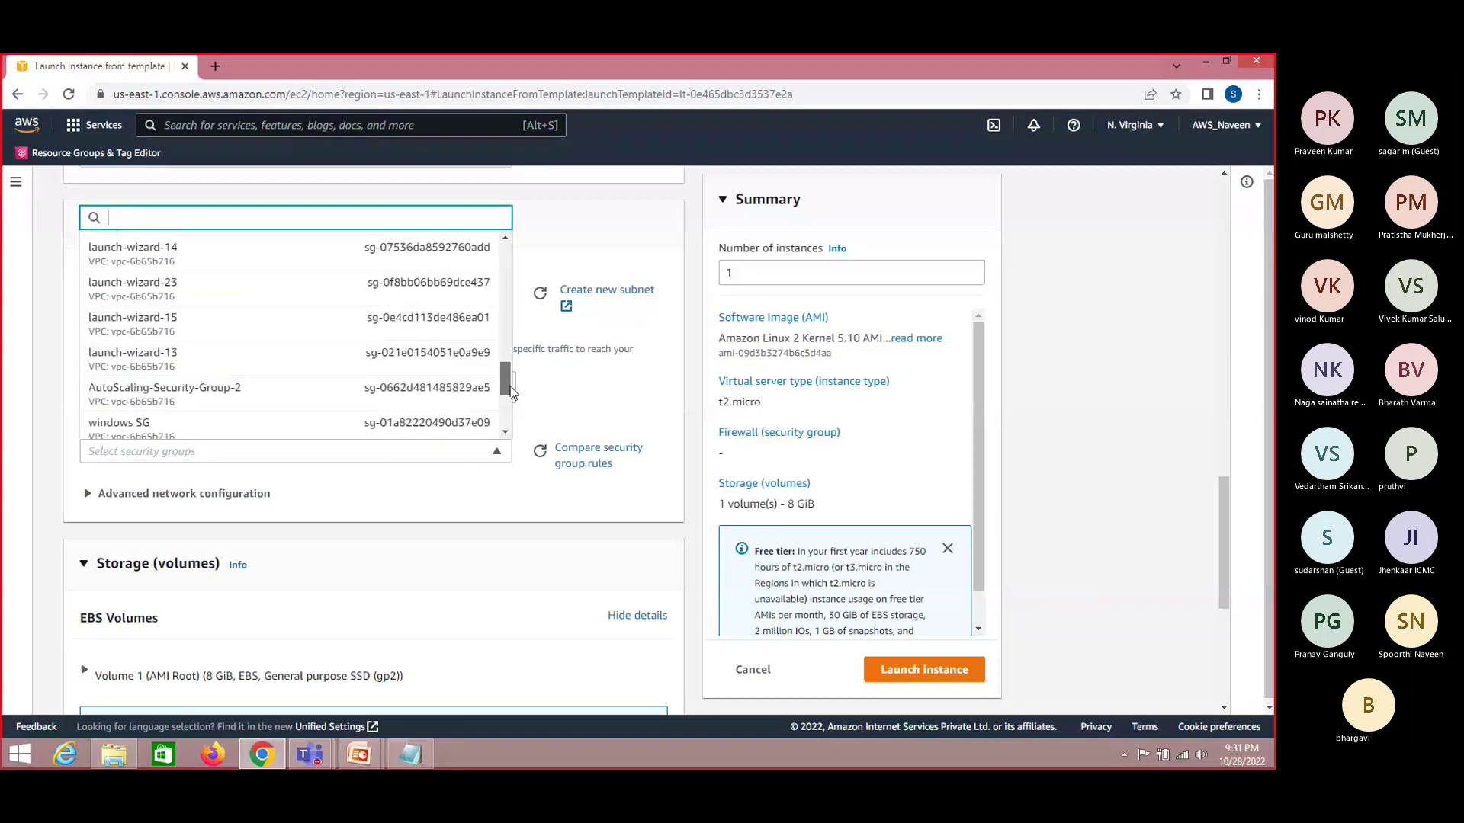
{"action": "left_click_drag", "start_coordinate": [512, 392], "coordinate": [508, 341]}
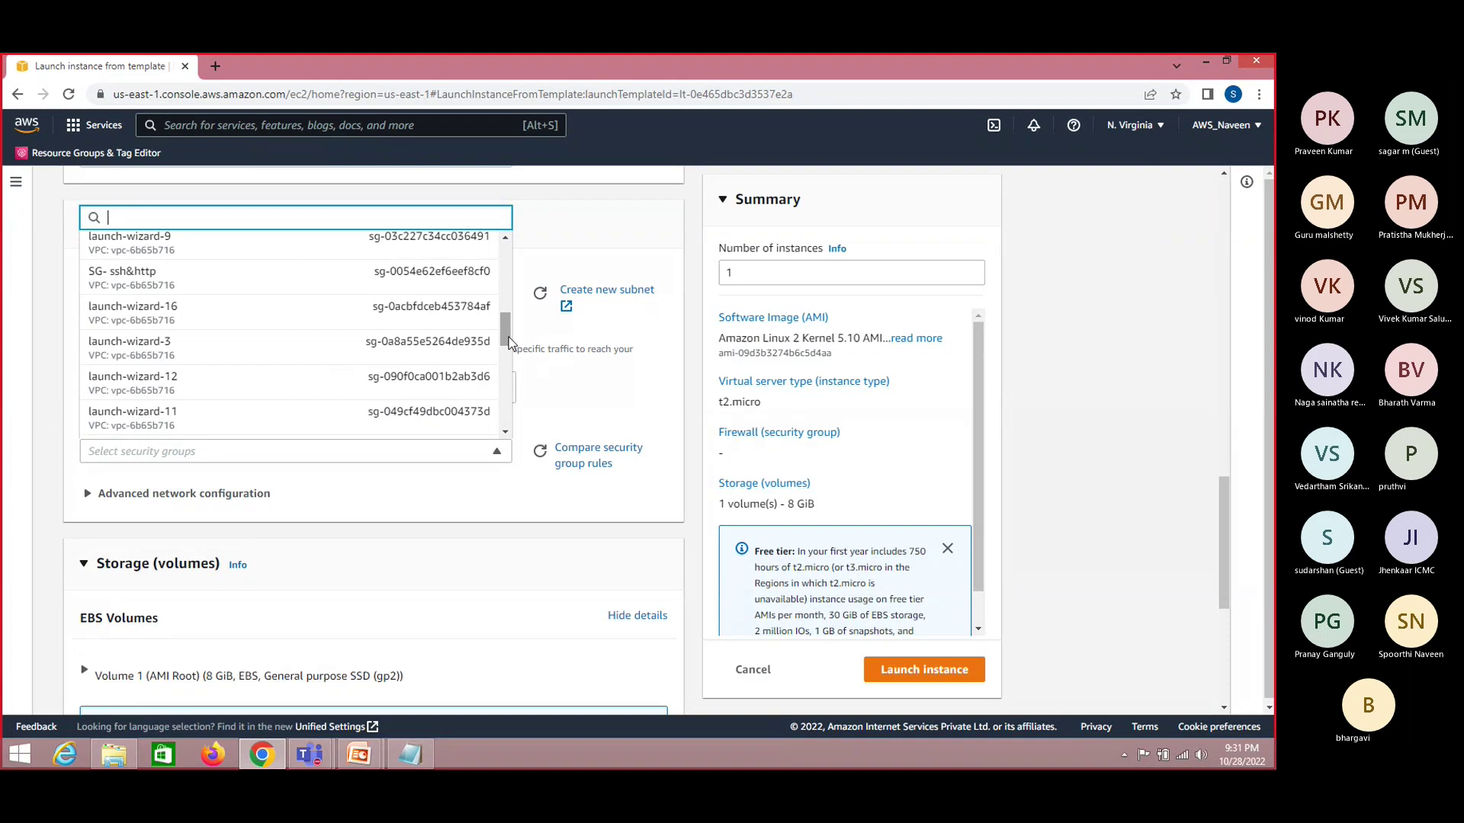
{"action": "left_click", "coordinate": [368, 317]}
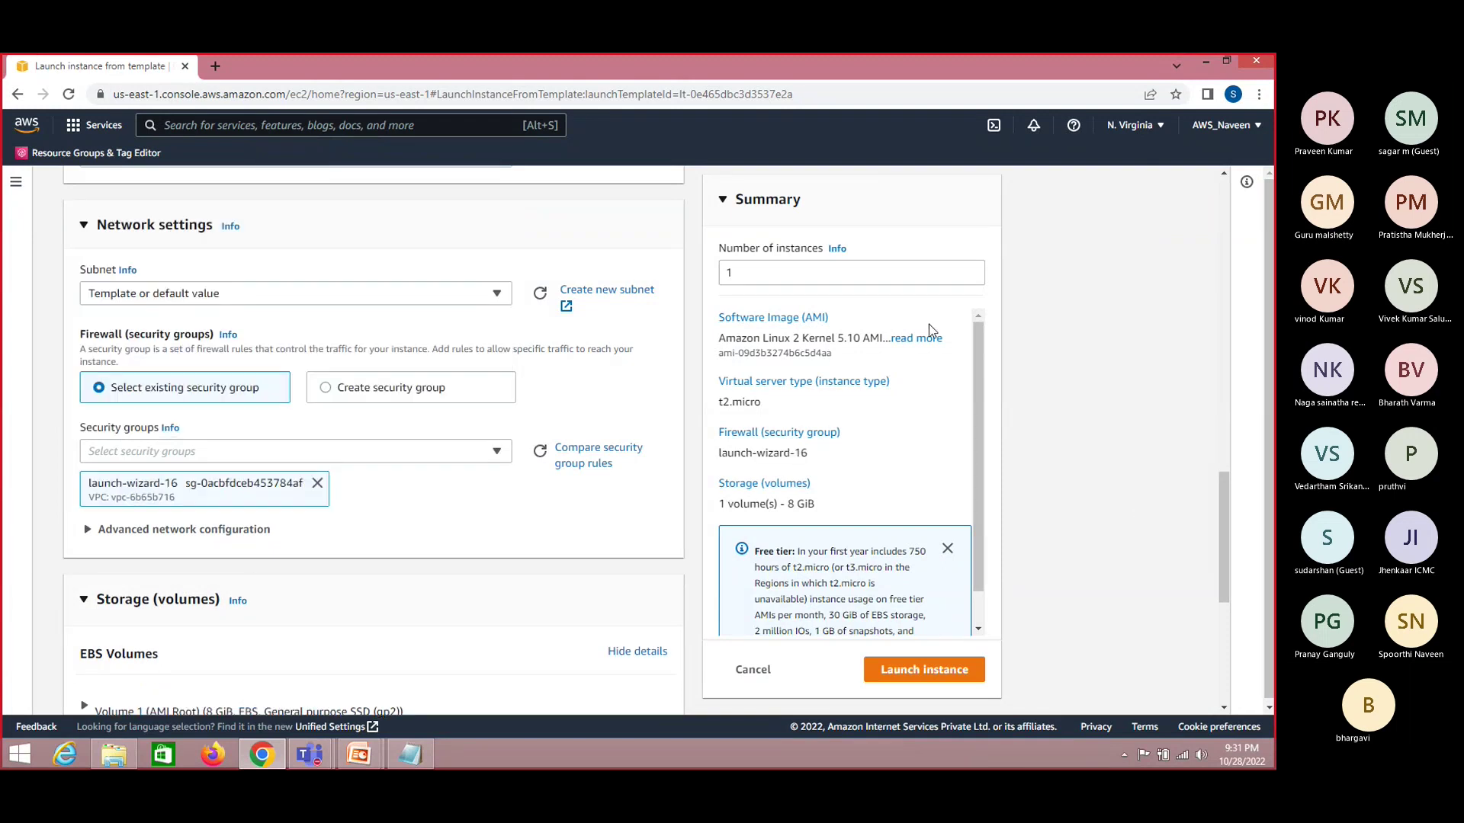
Launch the instance from the template and open the new instance's entry in the instances list
{"action": "left_click", "coordinate": [945, 675]}
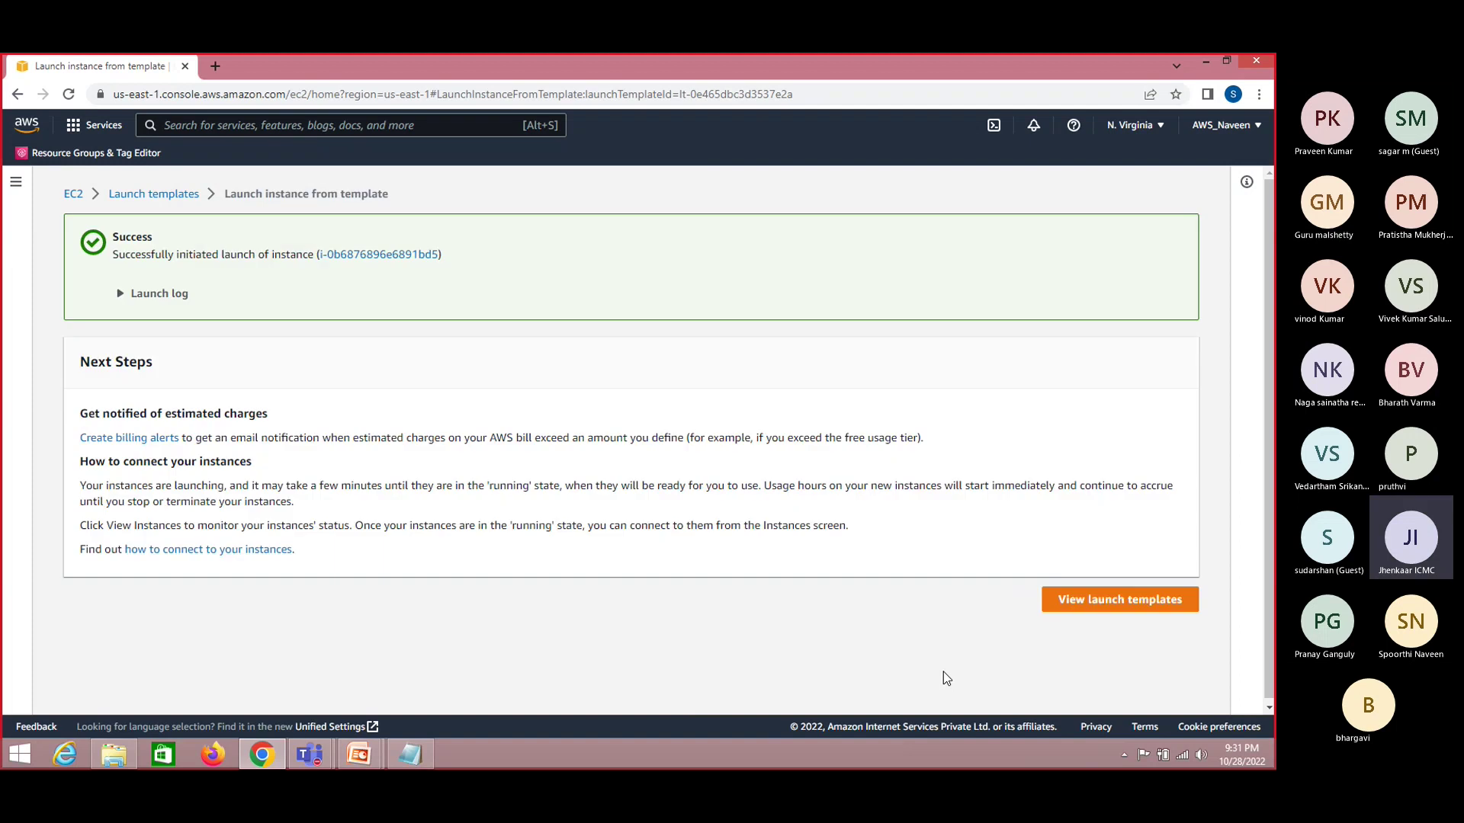
{"action": "left_click", "coordinate": [370, 256]}
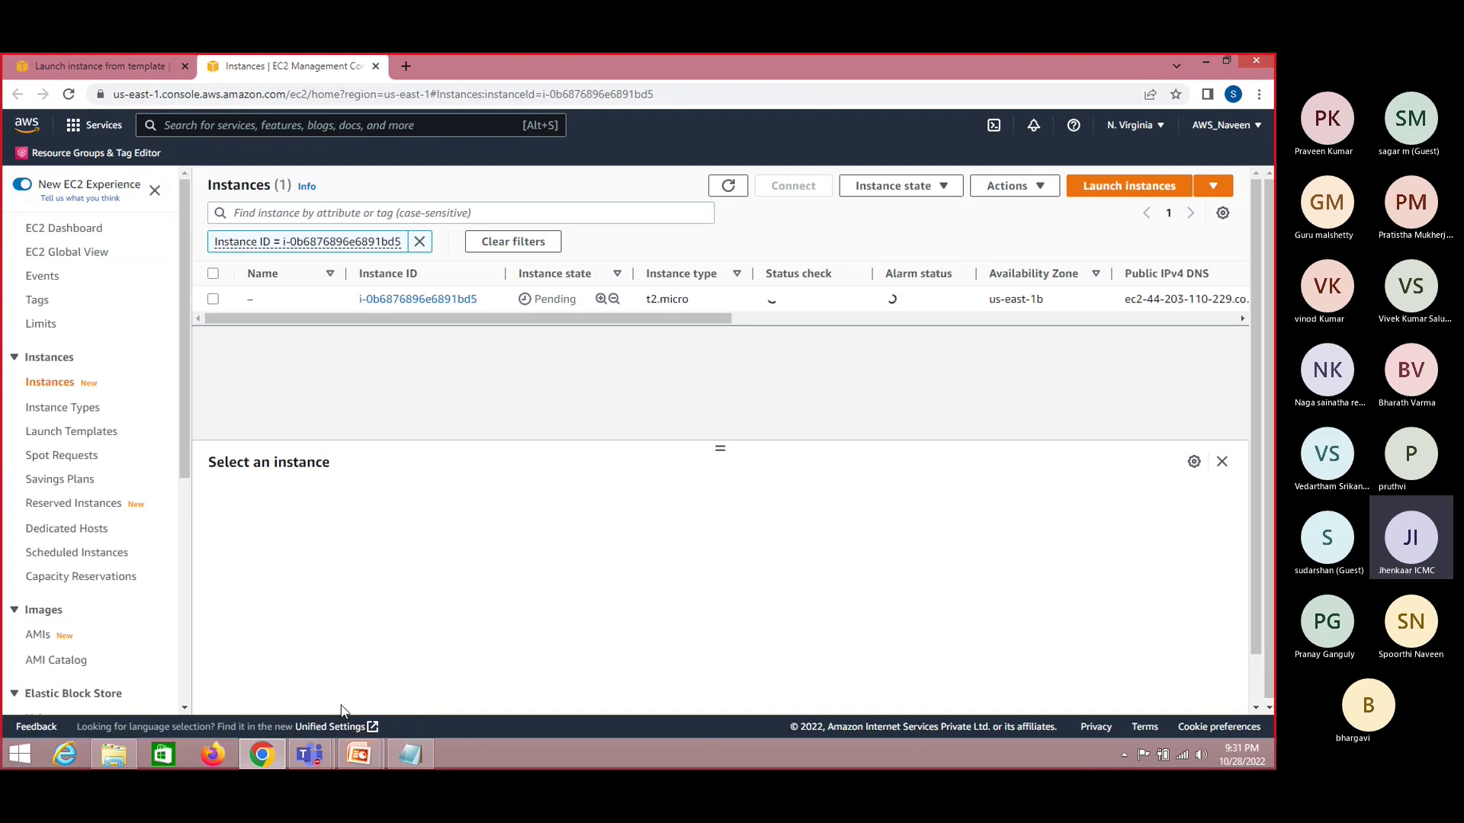
Switch to the Topic 15 - Launch Template presentation in PowerPoint, look at its first slide, and return to the EC2 console in Chrome
{"action": "left_click", "coordinate": [369, 761]}
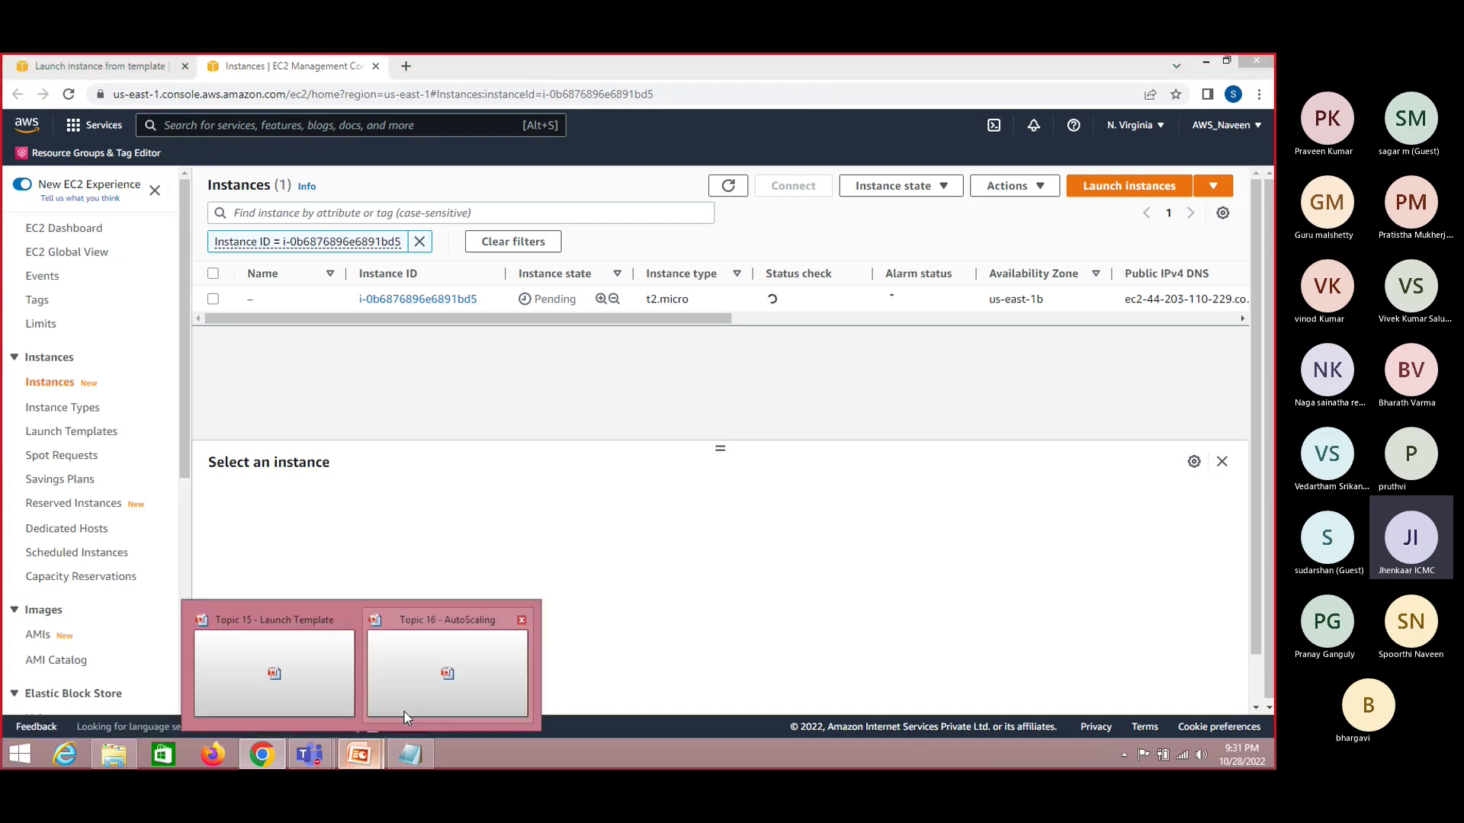
{"action": "key", "text": "alt+Tab"}
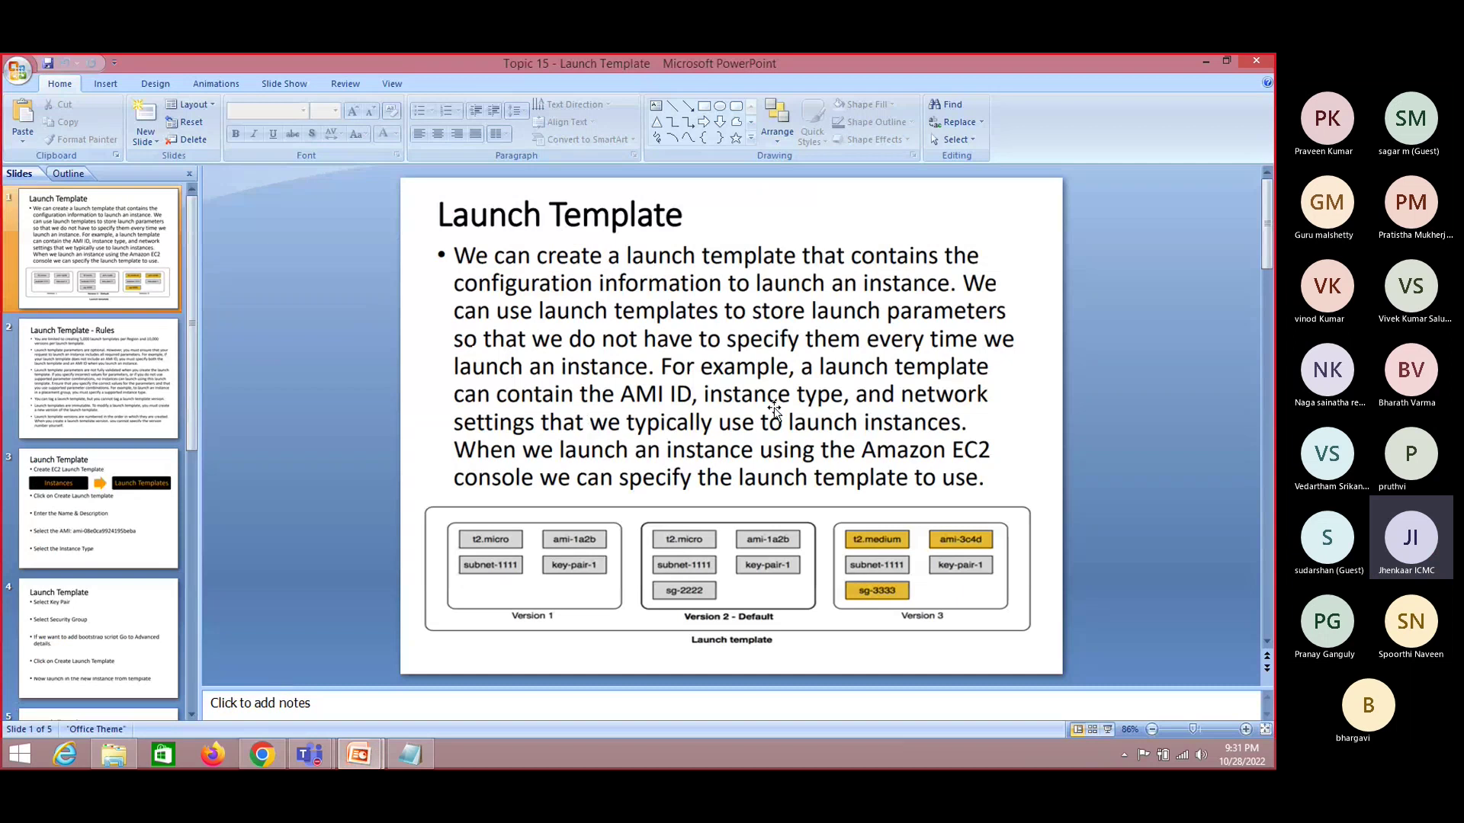
{"action": "key", "text": "alt+Tab"}
{"action": "key", "text": "alt+Tab"}
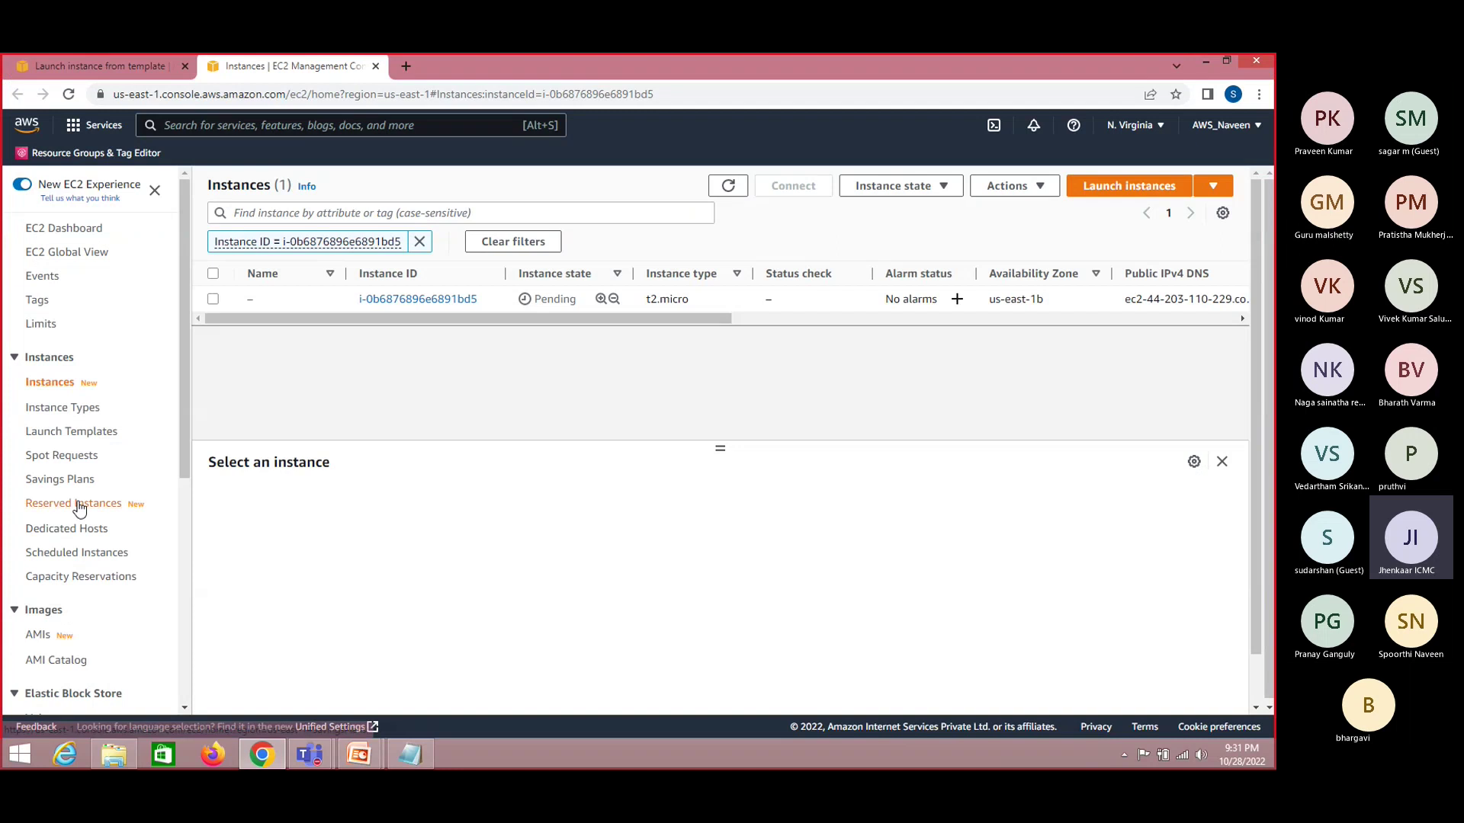
{"action": "left_click", "coordinate": [93, 435]}
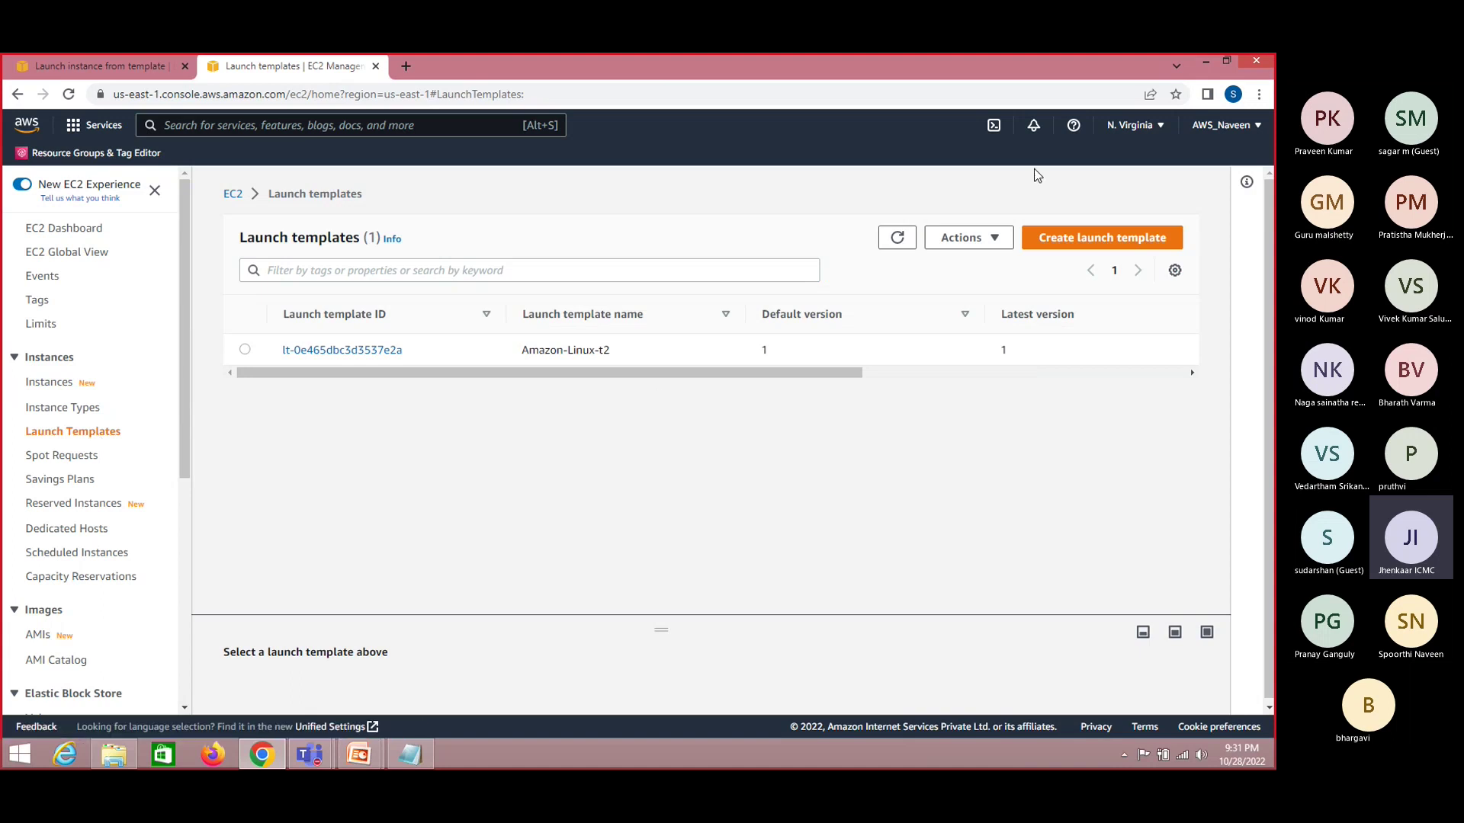
{"action": "left_click", "coordinate": [1080, 239]}
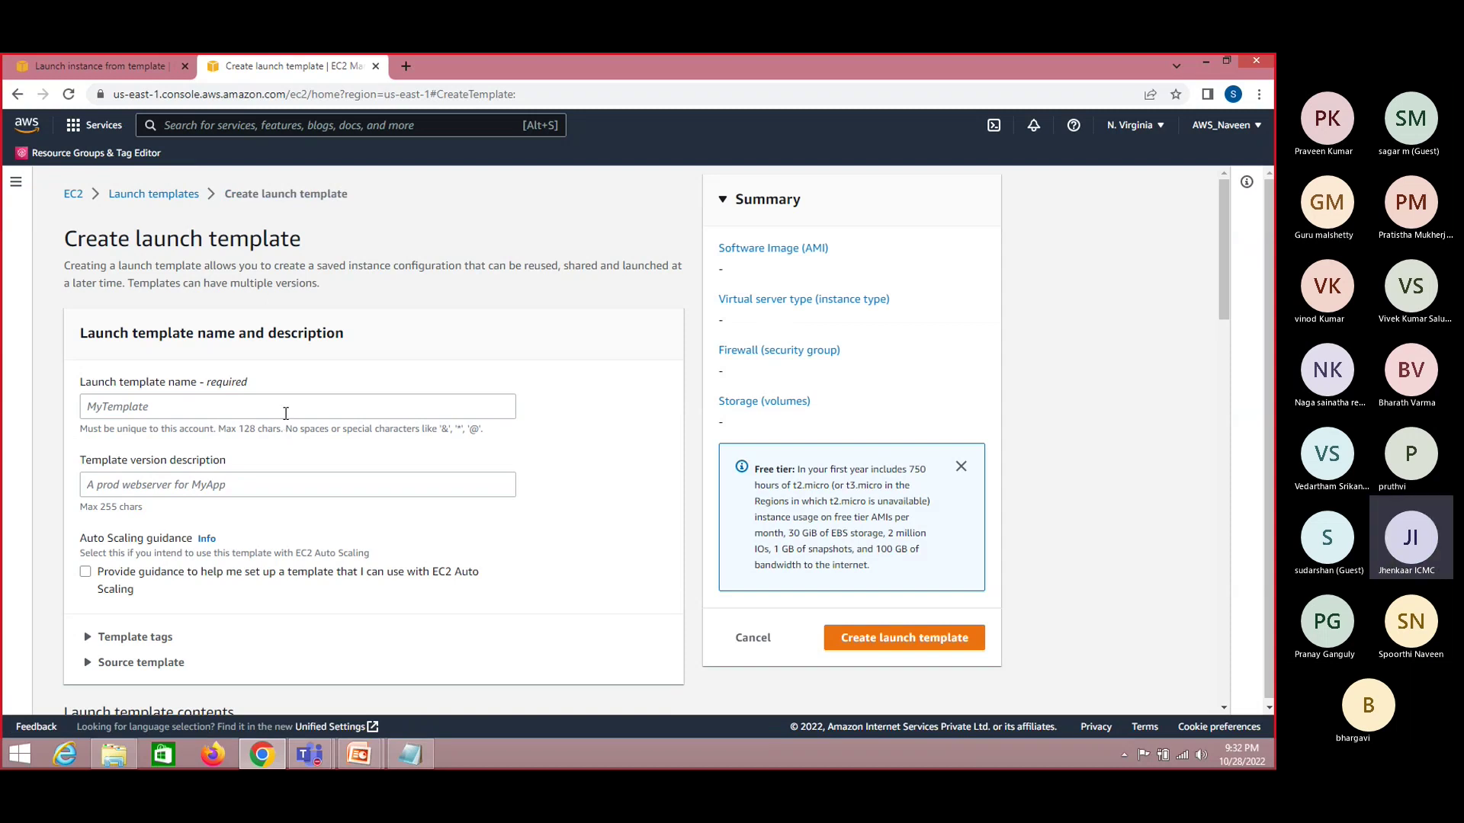
{"action": "left_click", "coordinate": [286, 413]}
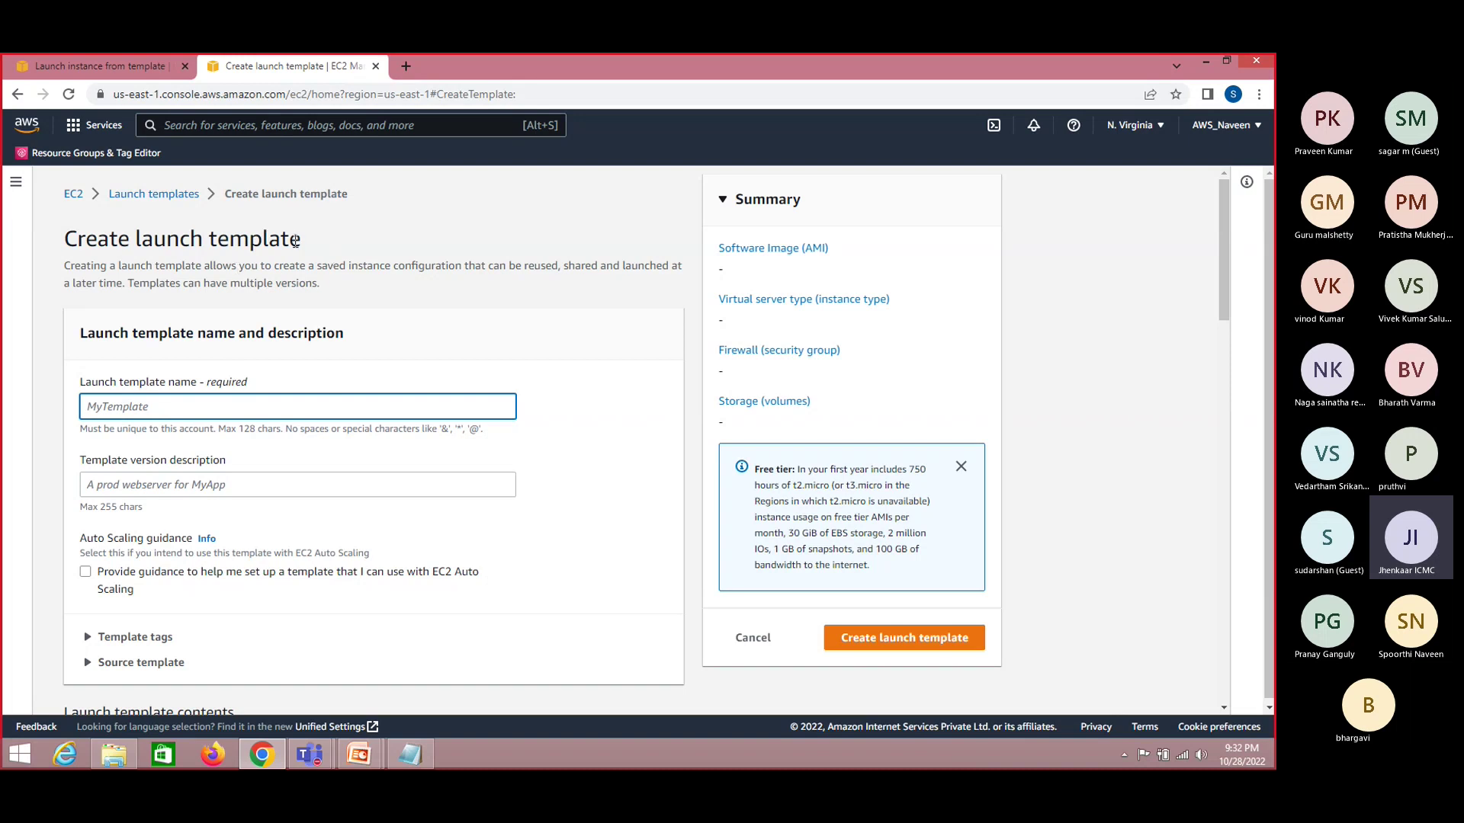
Read the Launch Template - Rules slide in PowerPoint and return to the EC2 console in Chrome
{"action": "key", "text": "alt+Tab"}
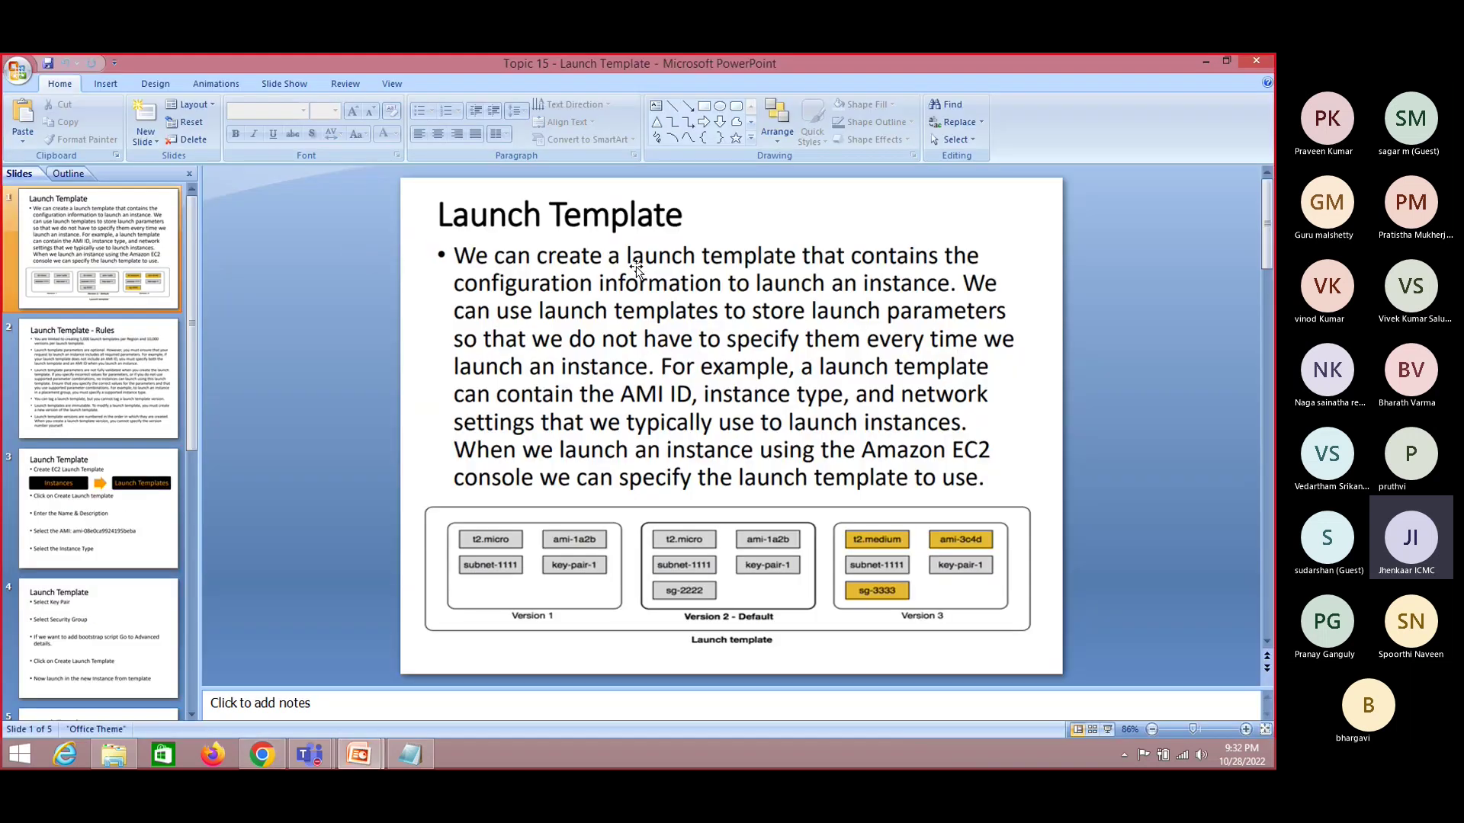
{"action": "left_click", "coordinate": [99, 373]}
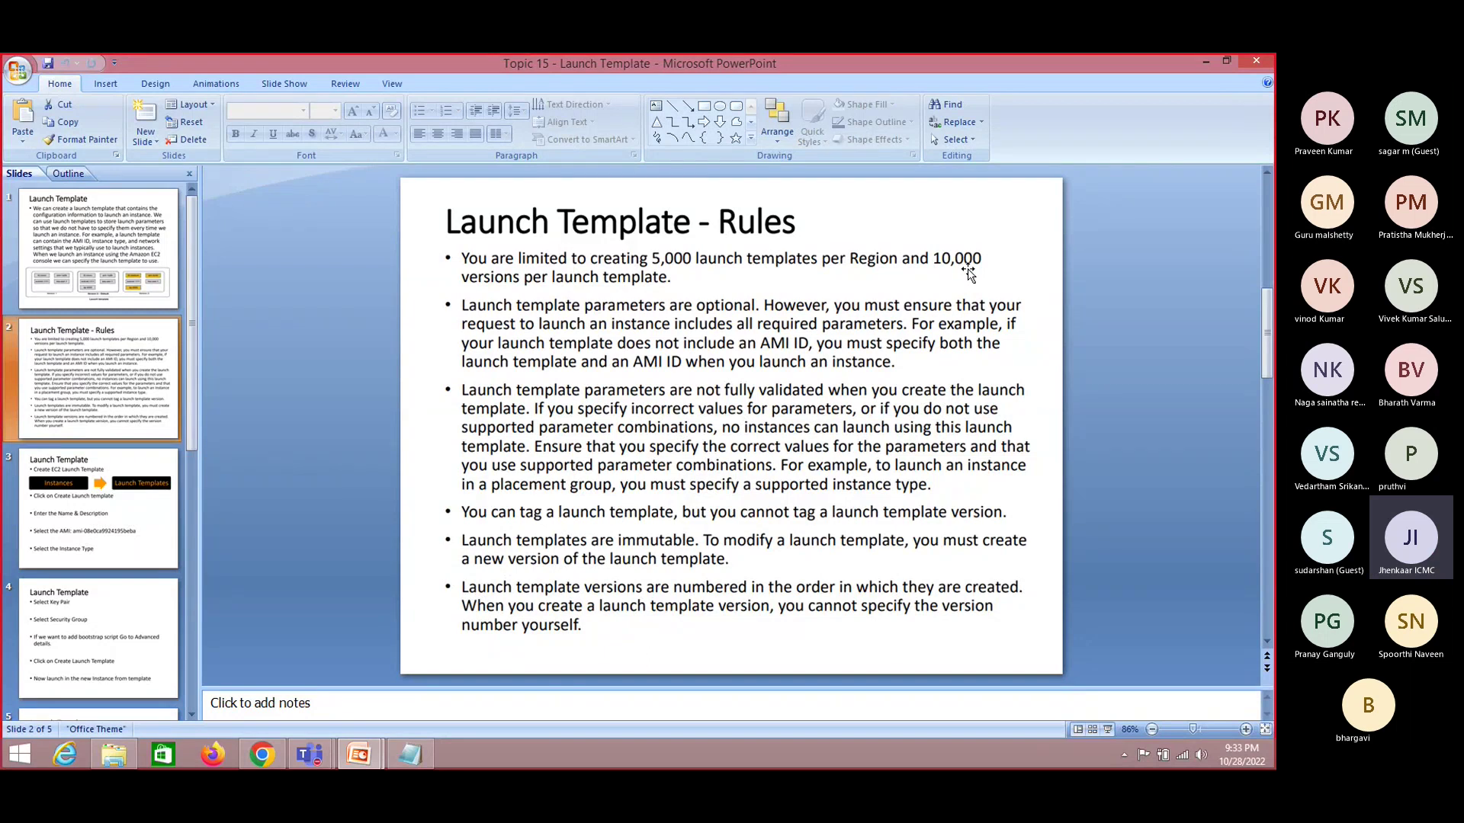
{"action": "key", "text": "alt+Tab"}
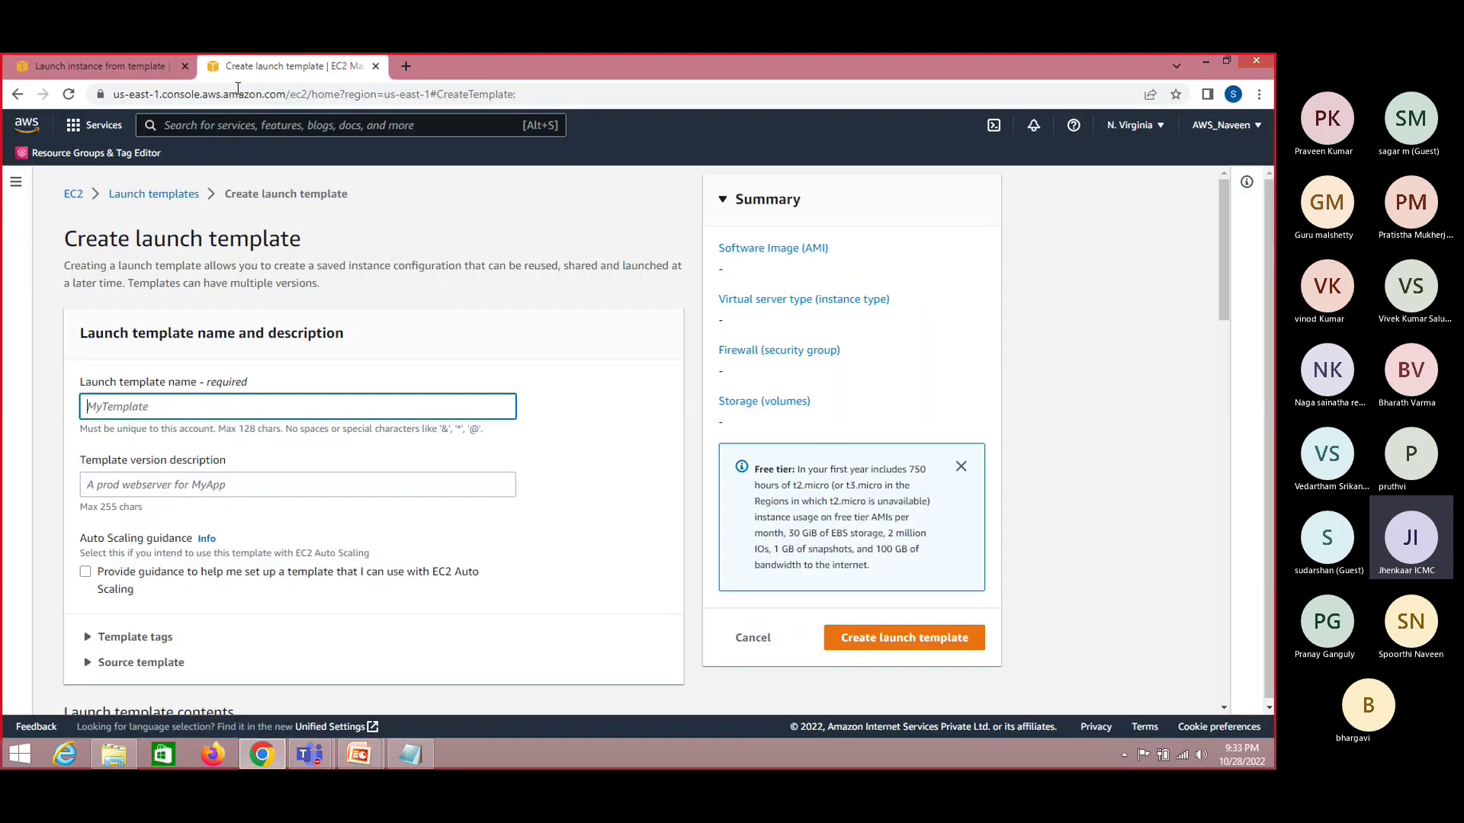
Go back to the launch templates list and open the details of the Amazon-Linux-t2 template
{"action": "left_click", "coordinate": [182, 195]}
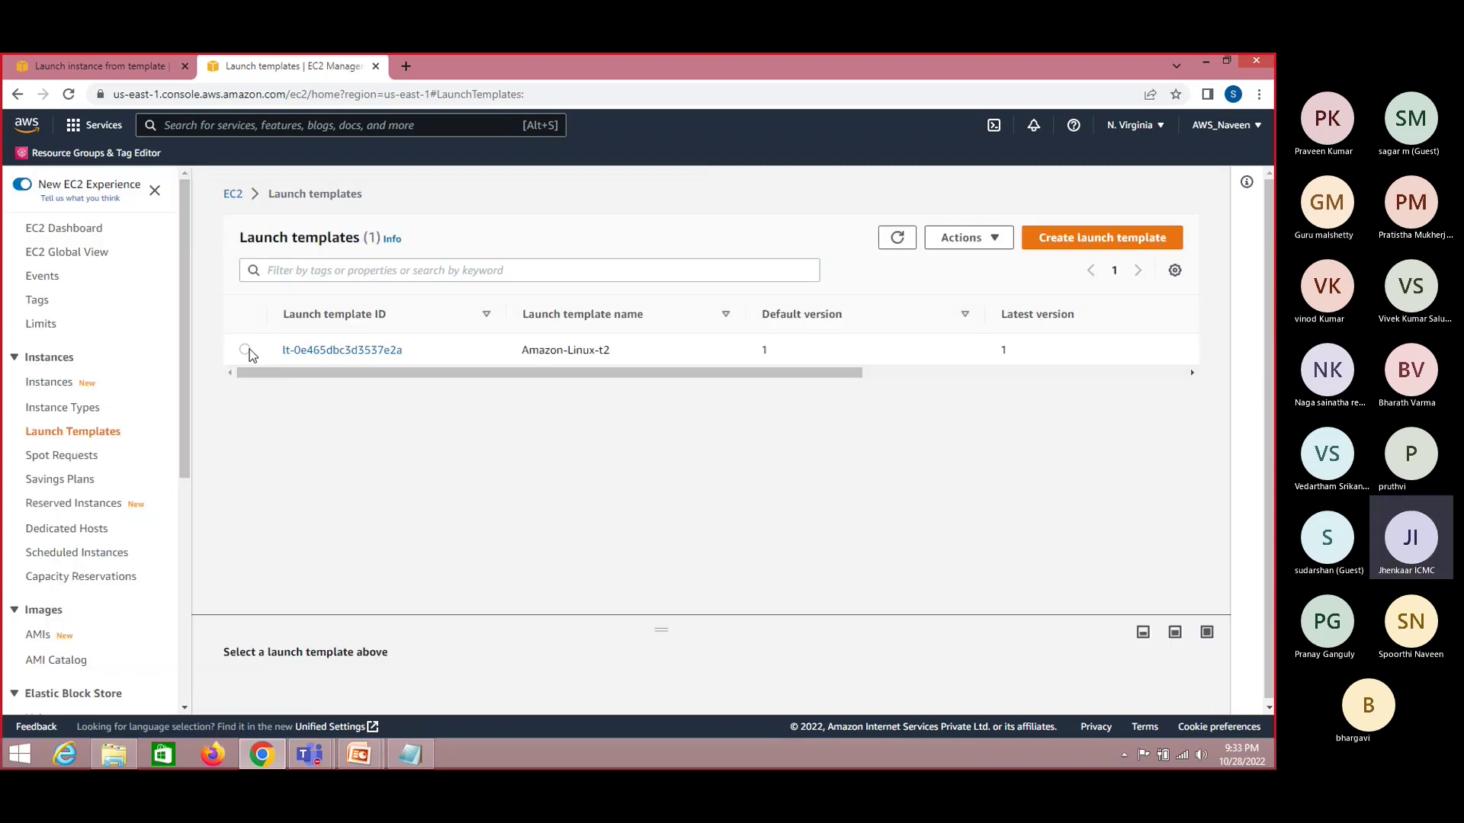
{"action": "left_click", "coordinate": [247, 352]}
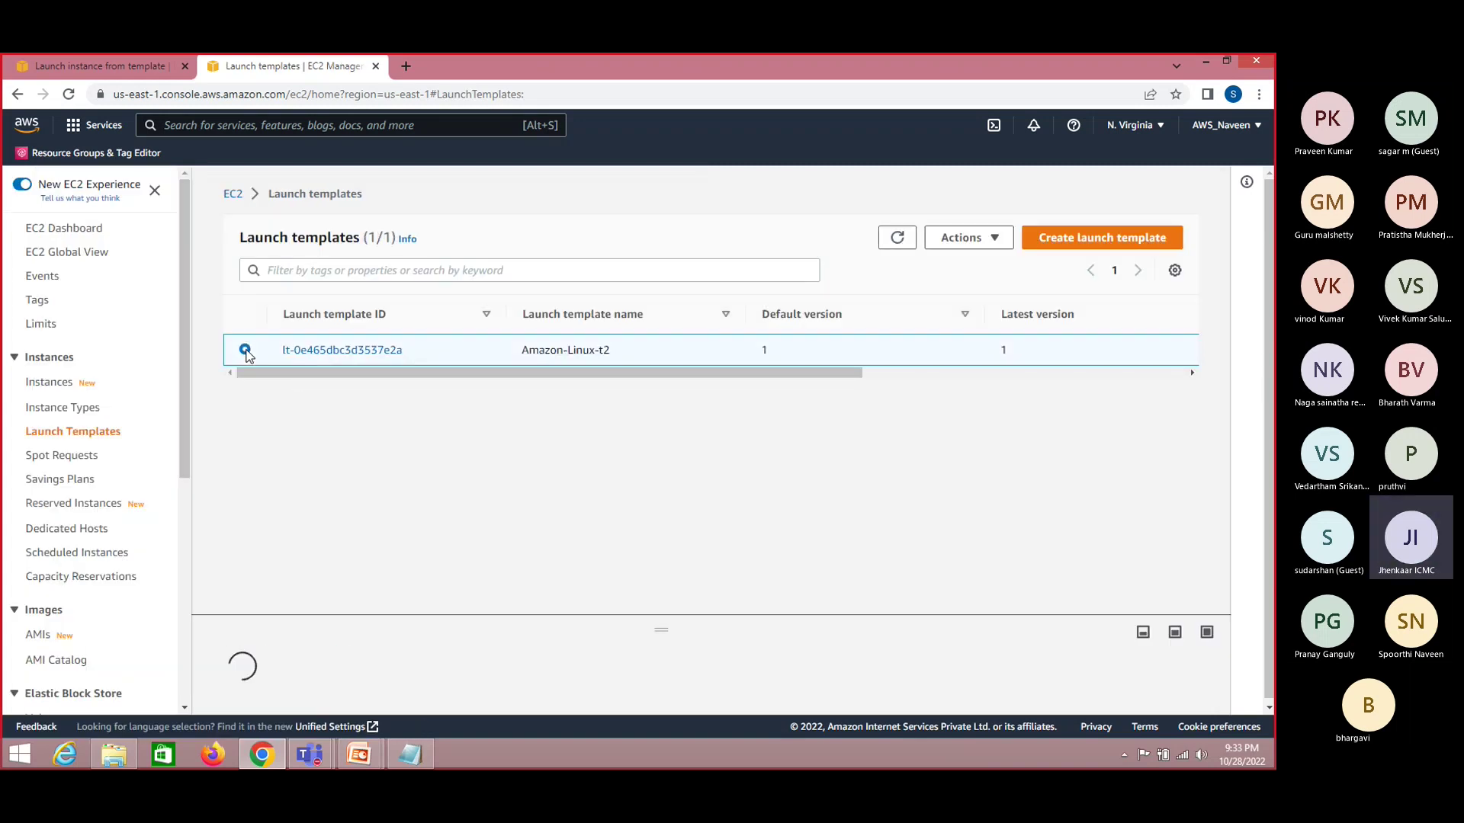
{"action": "left_click", "coordinate": [365, 351]}
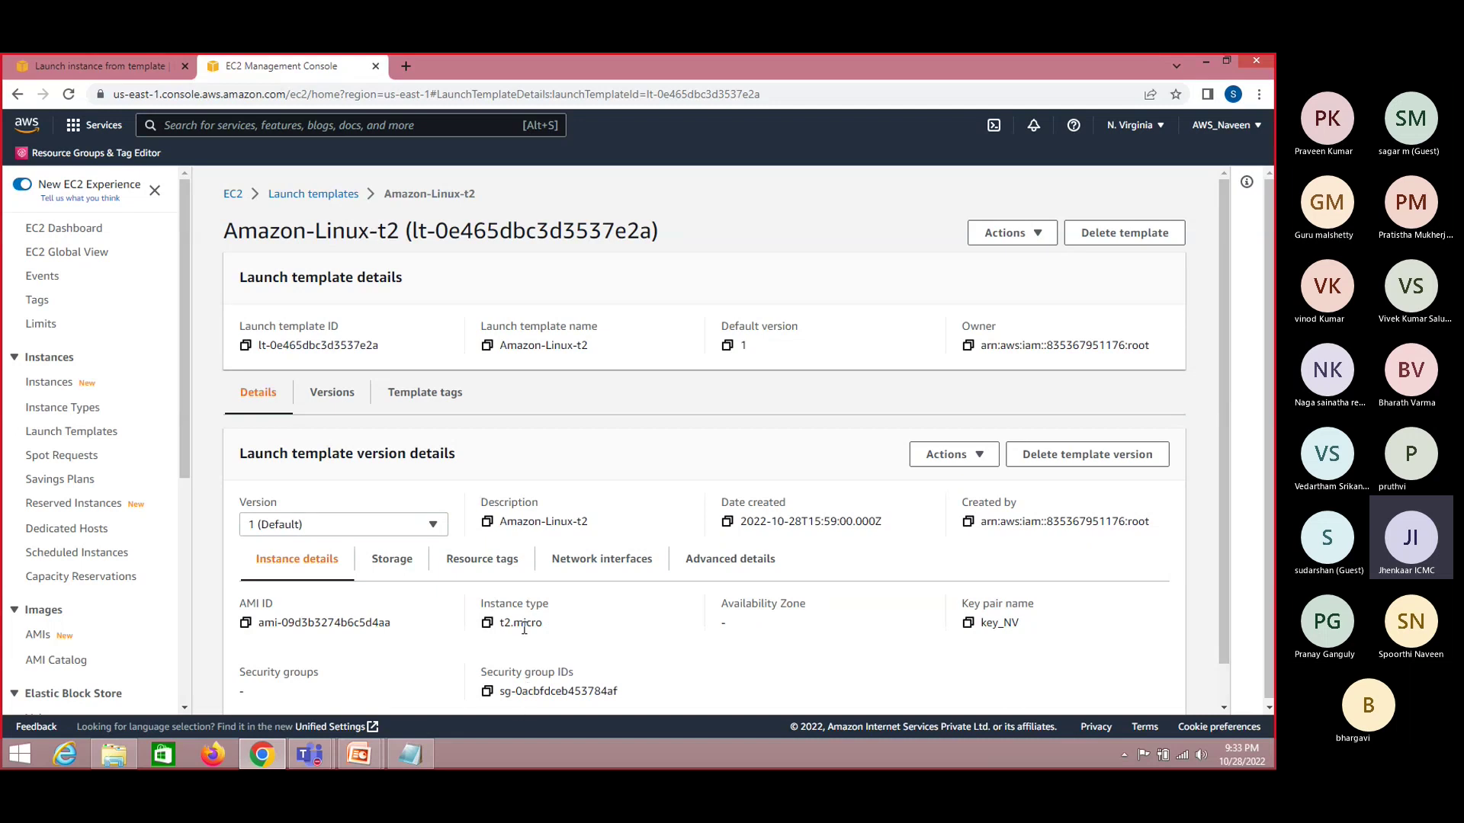
Highlight the Amazon-Linux-t2 name on the template's details page and recheck the version limit on the PowerPoint rules slide before returning to Chrome
{"action": "double_click", "coordinate": [370, 241]}
{"action": "double_click", "coordinate": [356, 232]}
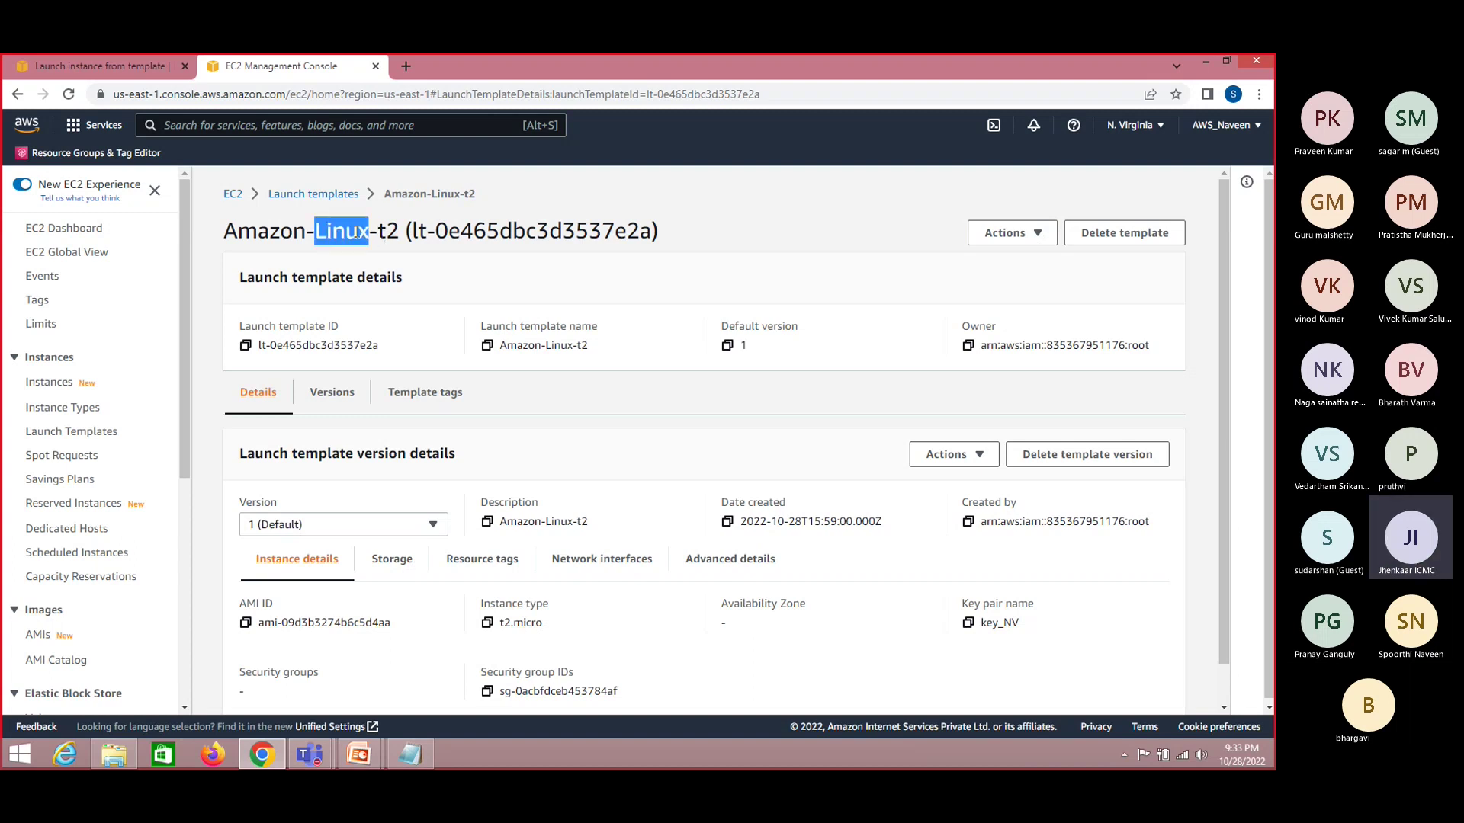
{"action": "left_click_drag", "start_coordinate": [384, 194], "coordinate": [478, 199]}
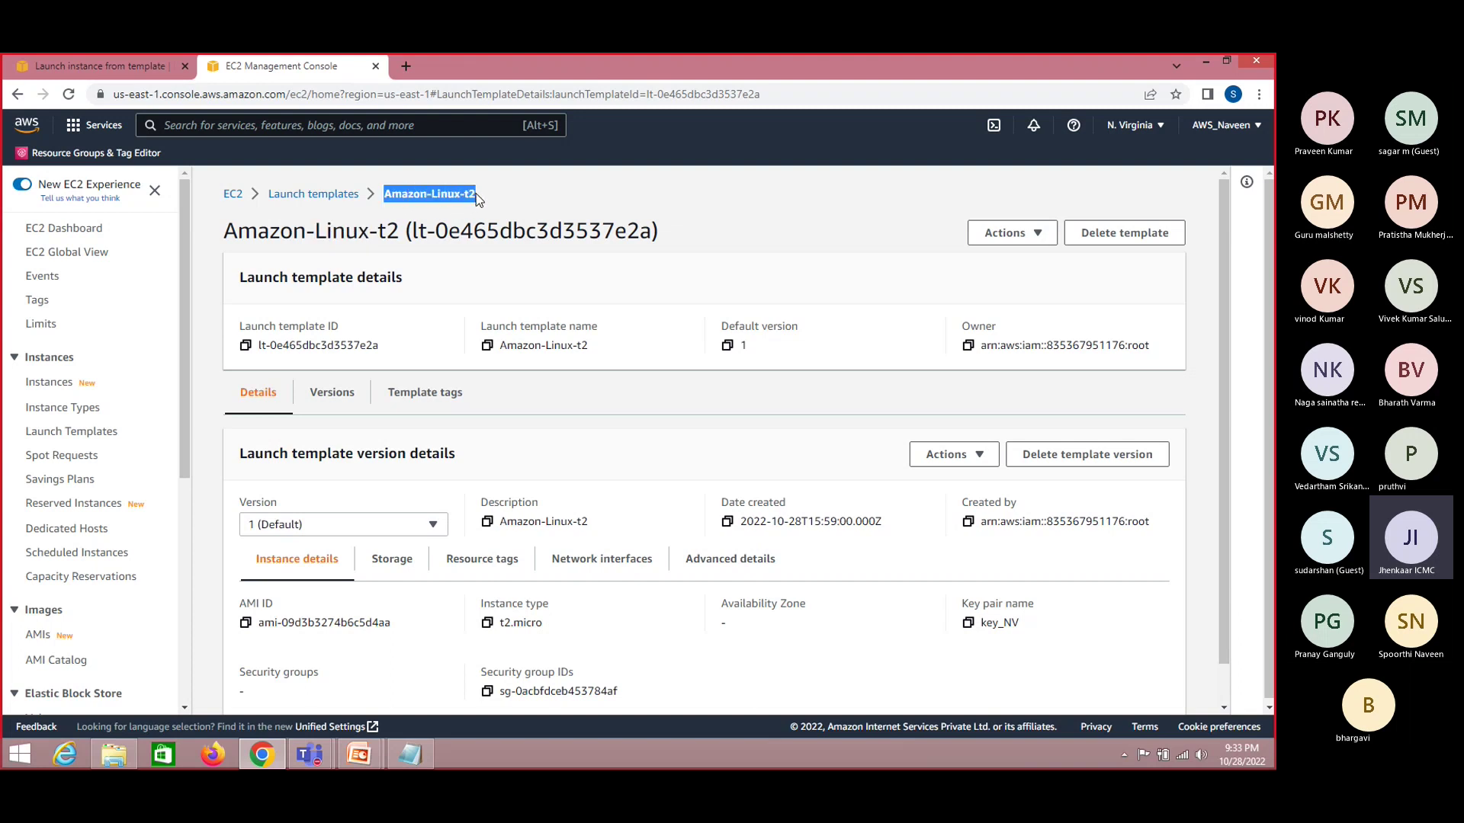
{"action": "left_click", "coordinate": [478, 199]}
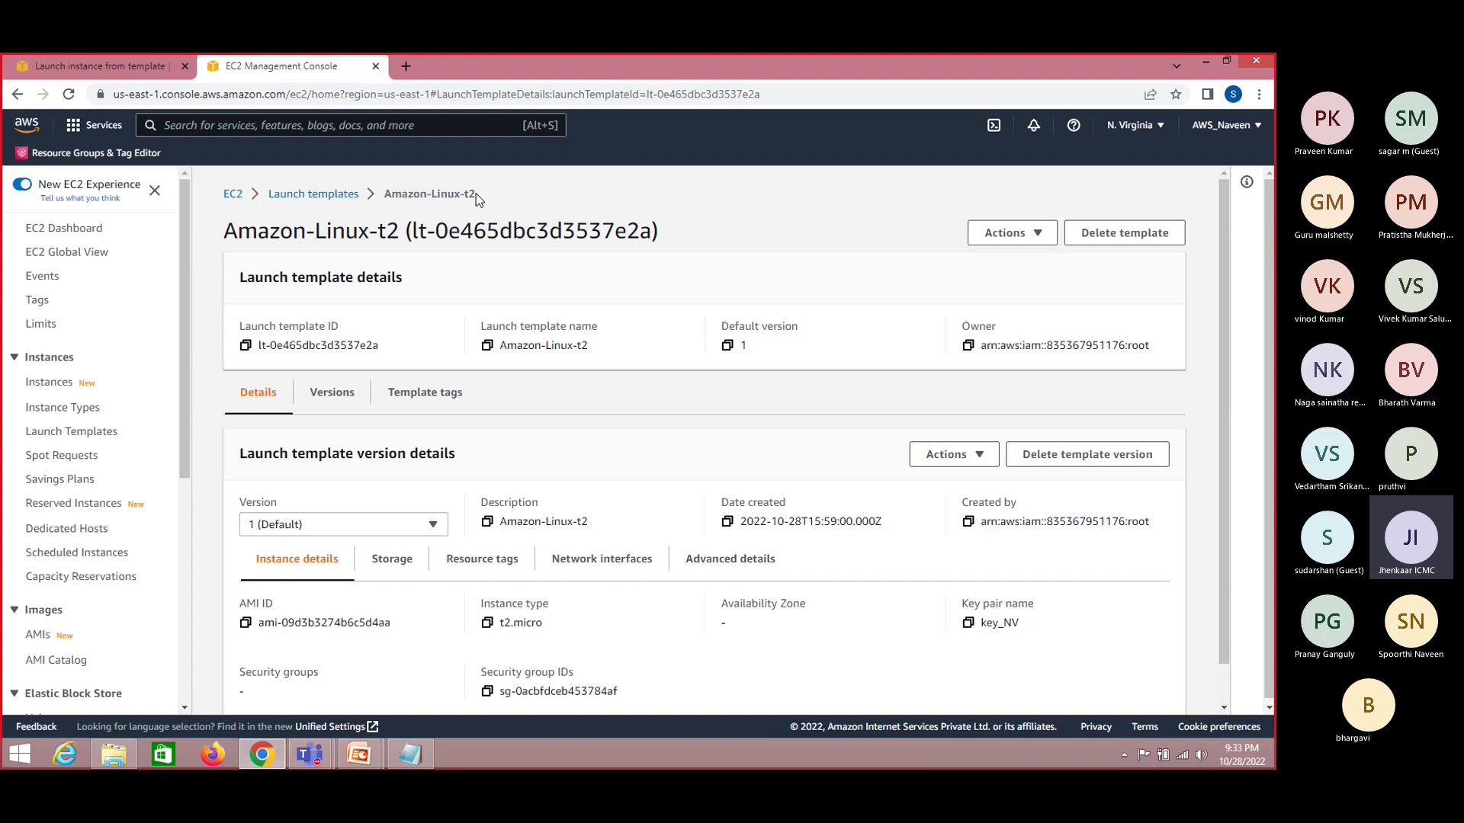
{"action": "left_click_drag", "start_coordinate": [442, 194], "coordinate": [387, 199]}
{"action": "left_click", "coordinate": [387, 200]}
{"action": "left_click_drag", "start_coordinate": [404, 196], "coordinate": [474, 202]}
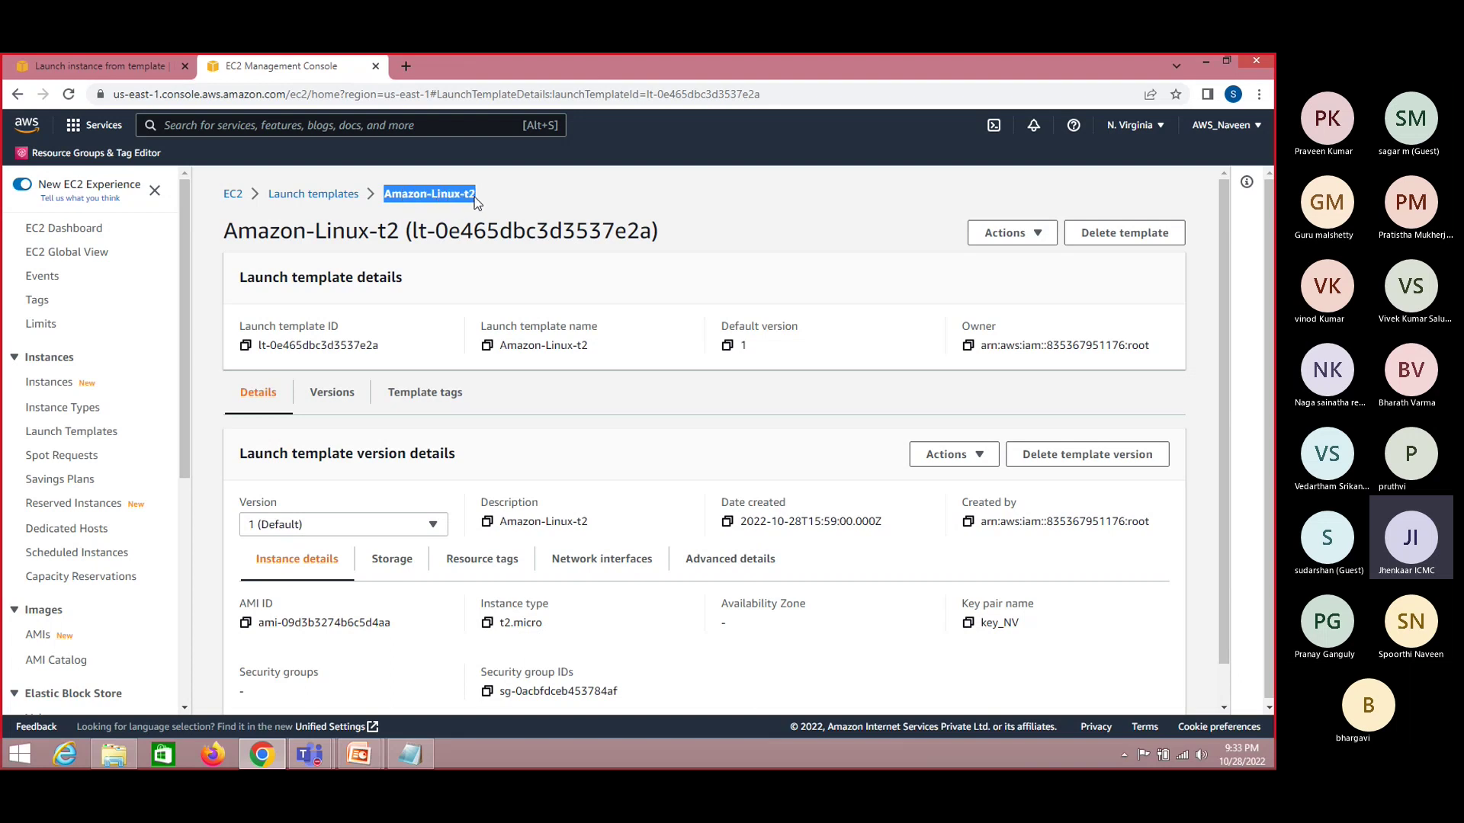
{"action": "key", "text": "alt+Tab"}
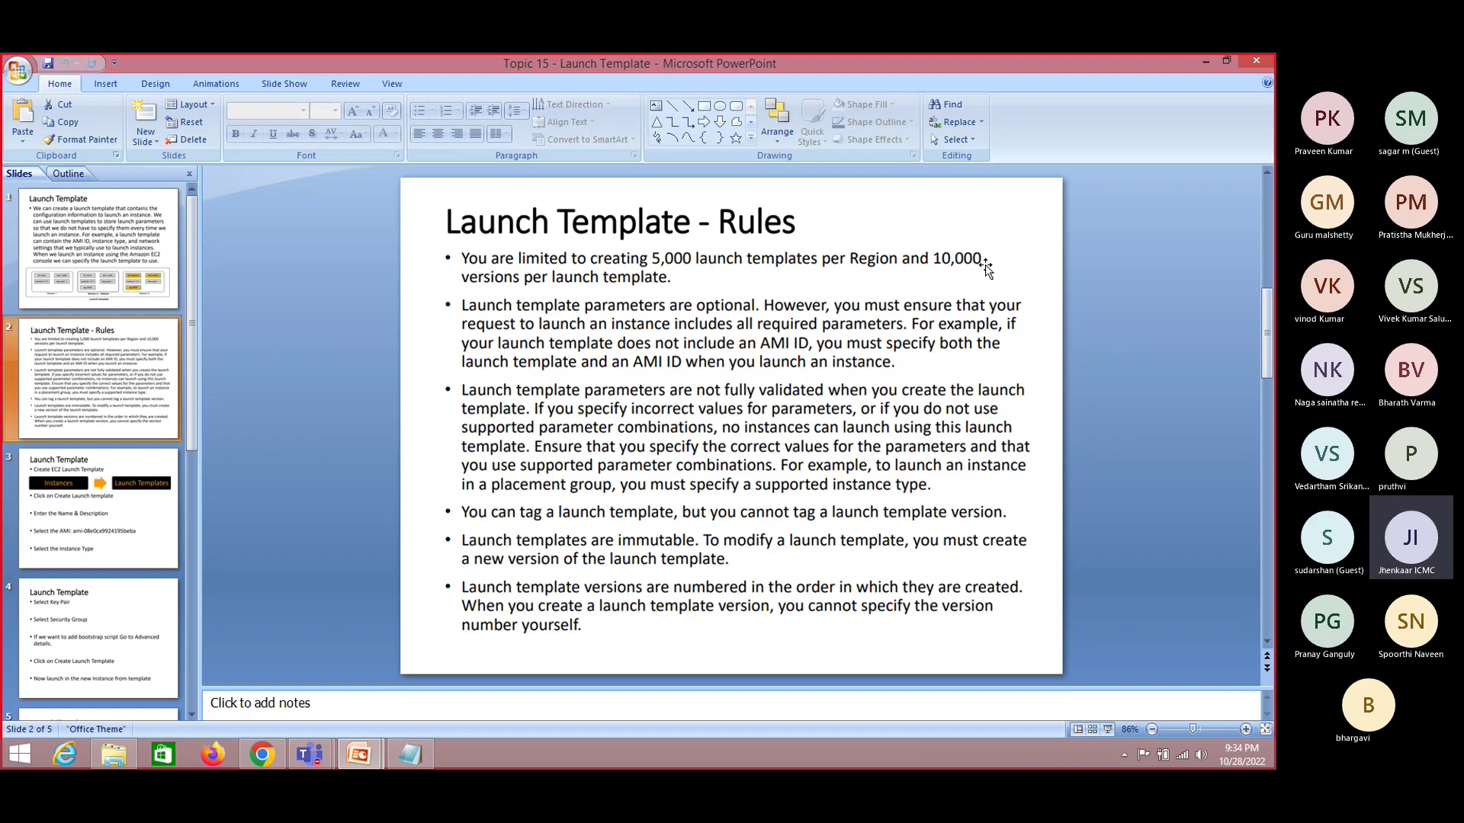
{"action": "key", "text": "alt+Tab"}
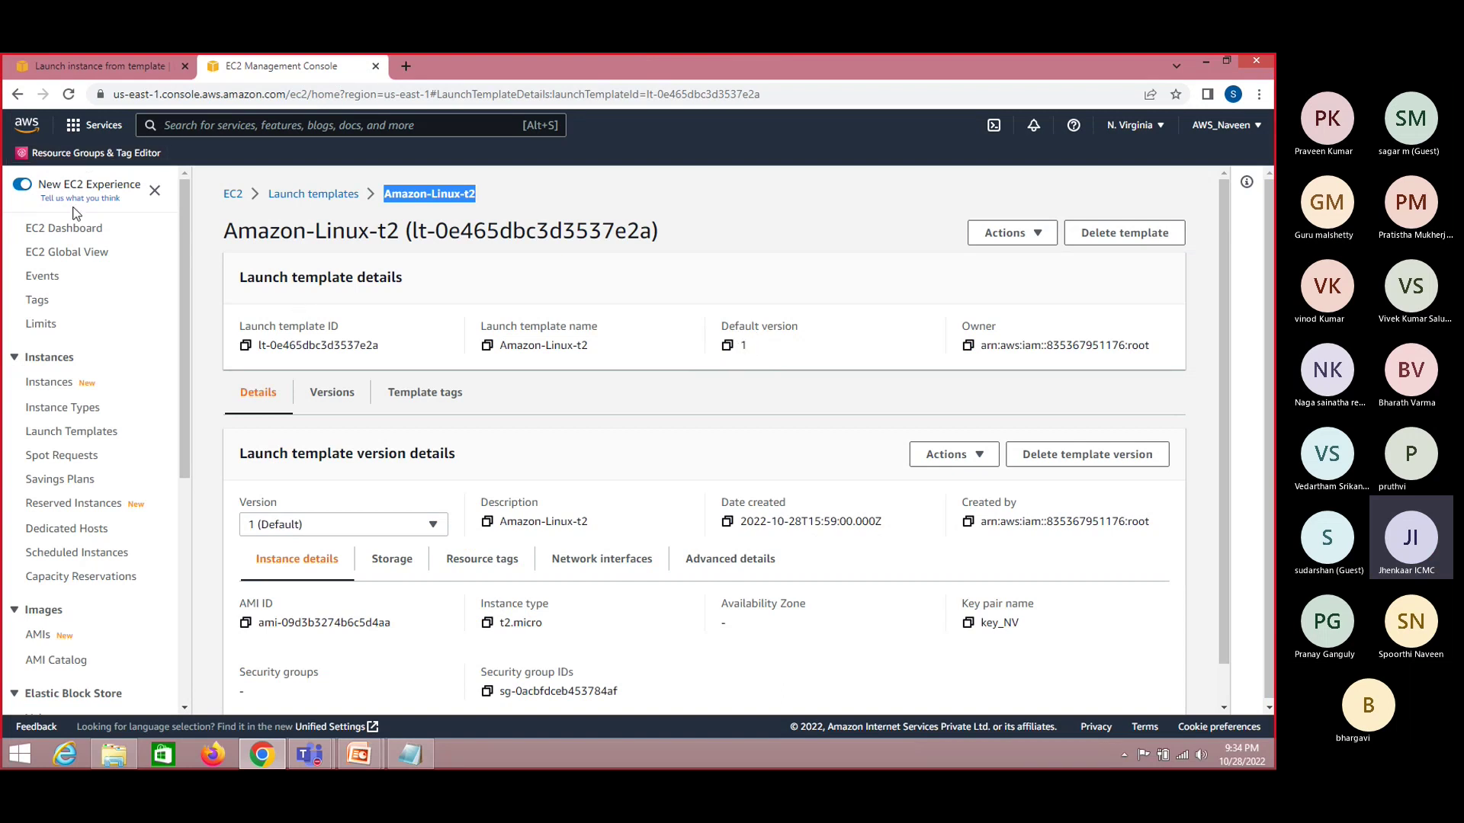
Open the launched instance's entry from the launch success page, and start another instance launch from the Amazon-Linux-t2 template
{"action": "left_click", "coordinate": [153, 66]}
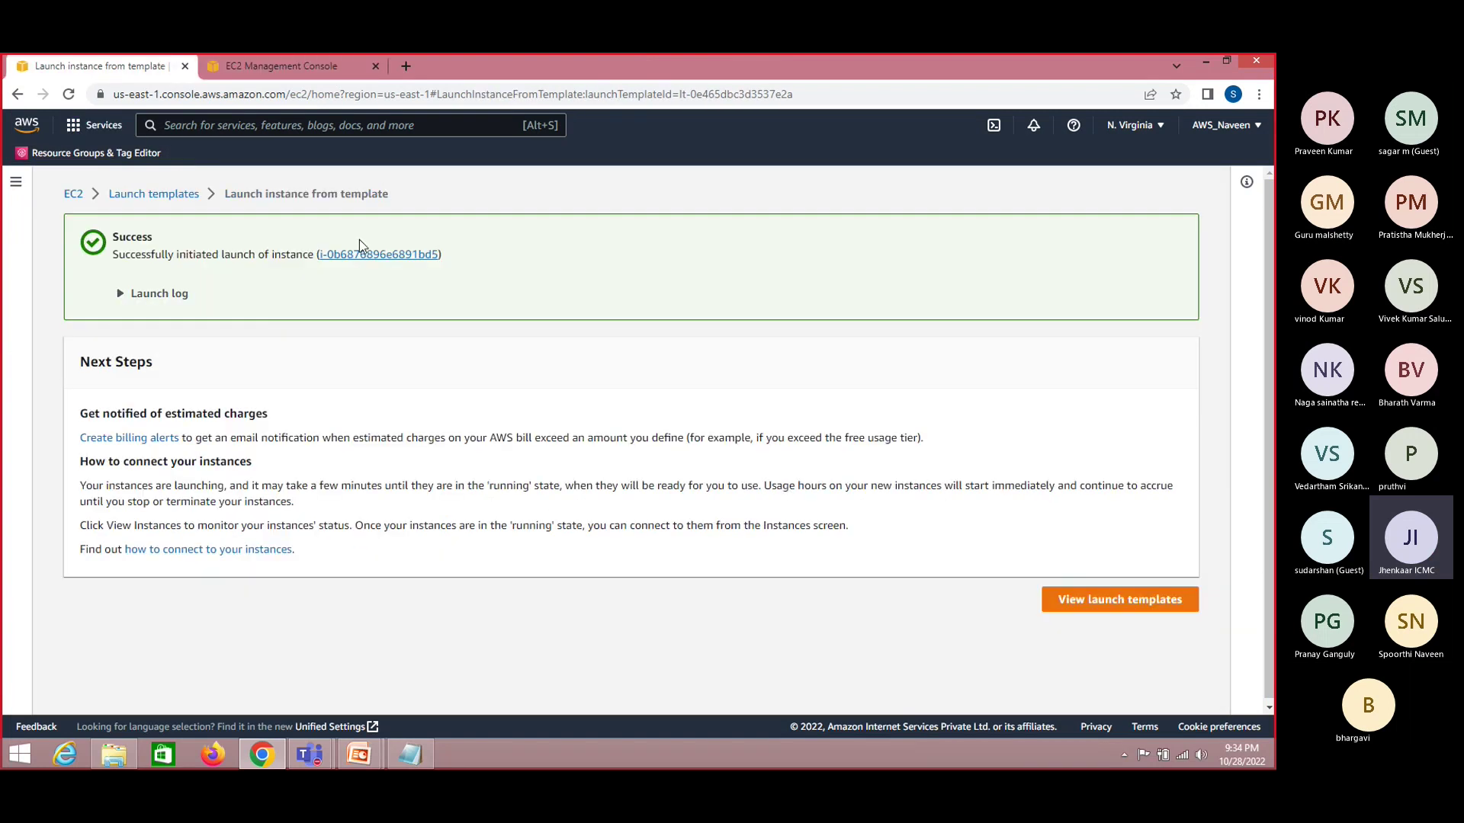
{"action": "left_click", "coordinate": [363, 257]}
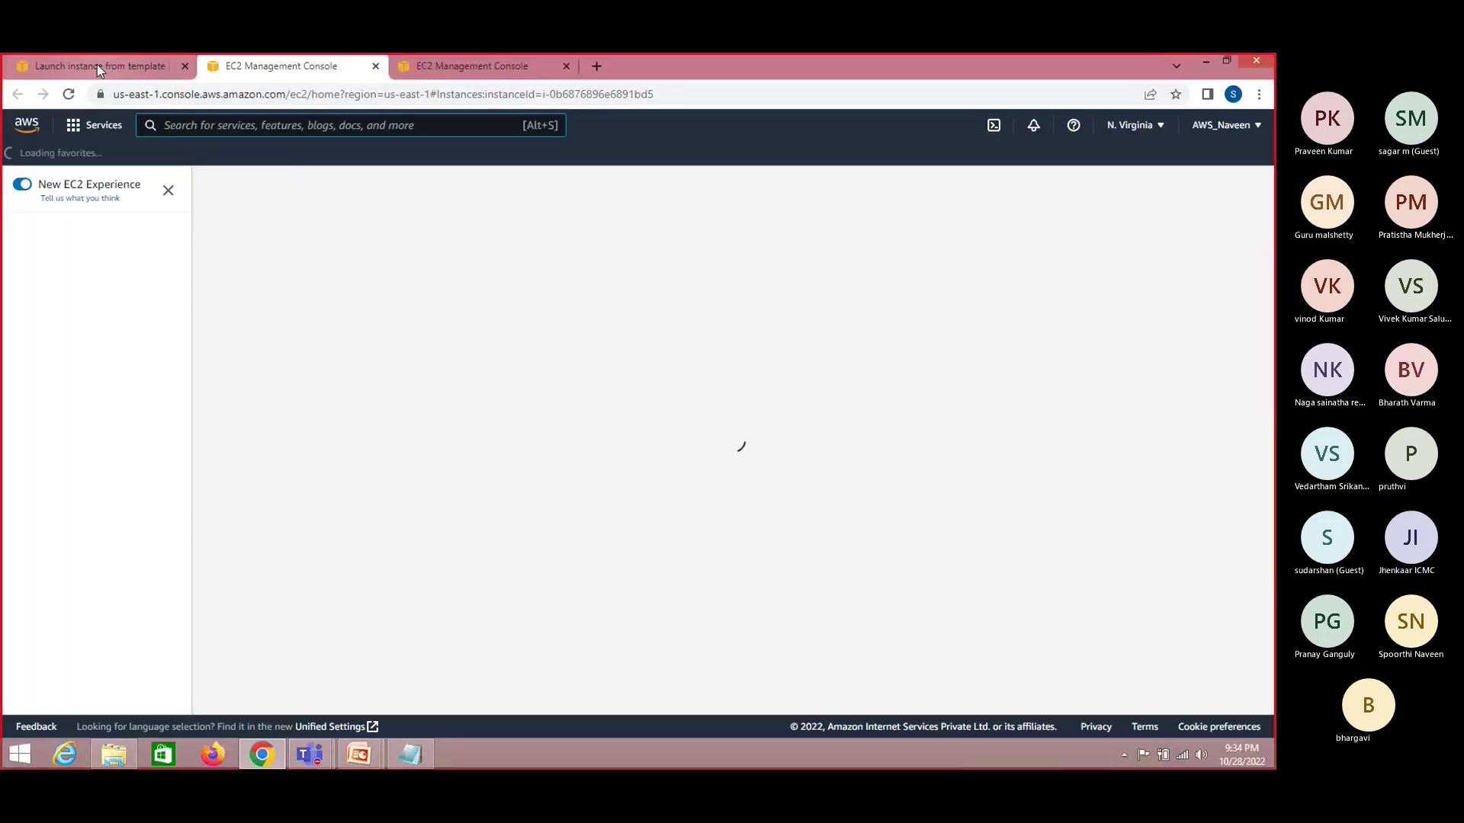
{"action": "left_click", "coordinate": [98, 65]}
{"action": "left_click", "coordinate": [73, 195]}
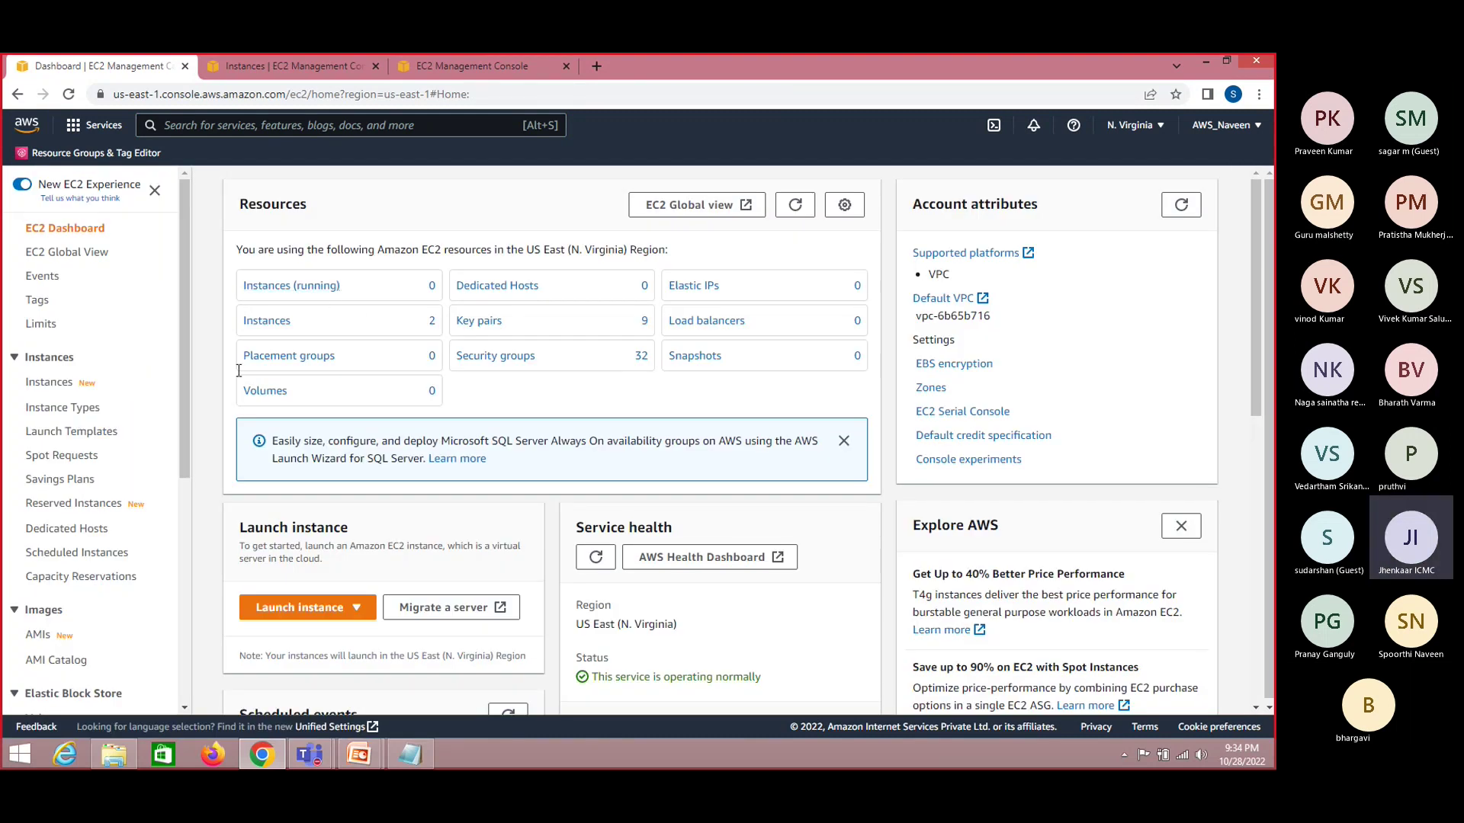
{"action": "left_click", "coordinate": [72, 431]}
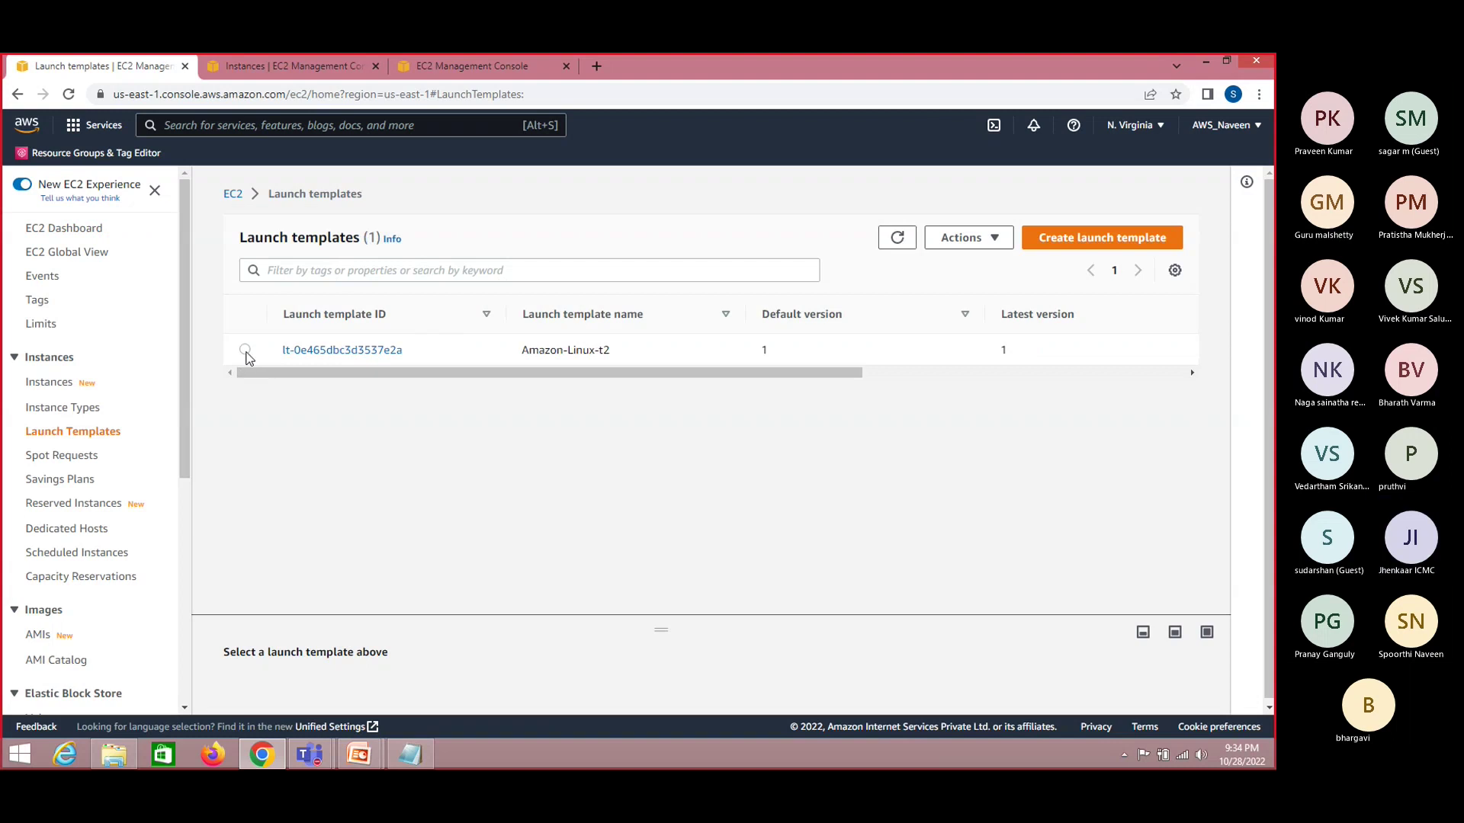
{"action": "left_click", "coordinate": [245, 350]}
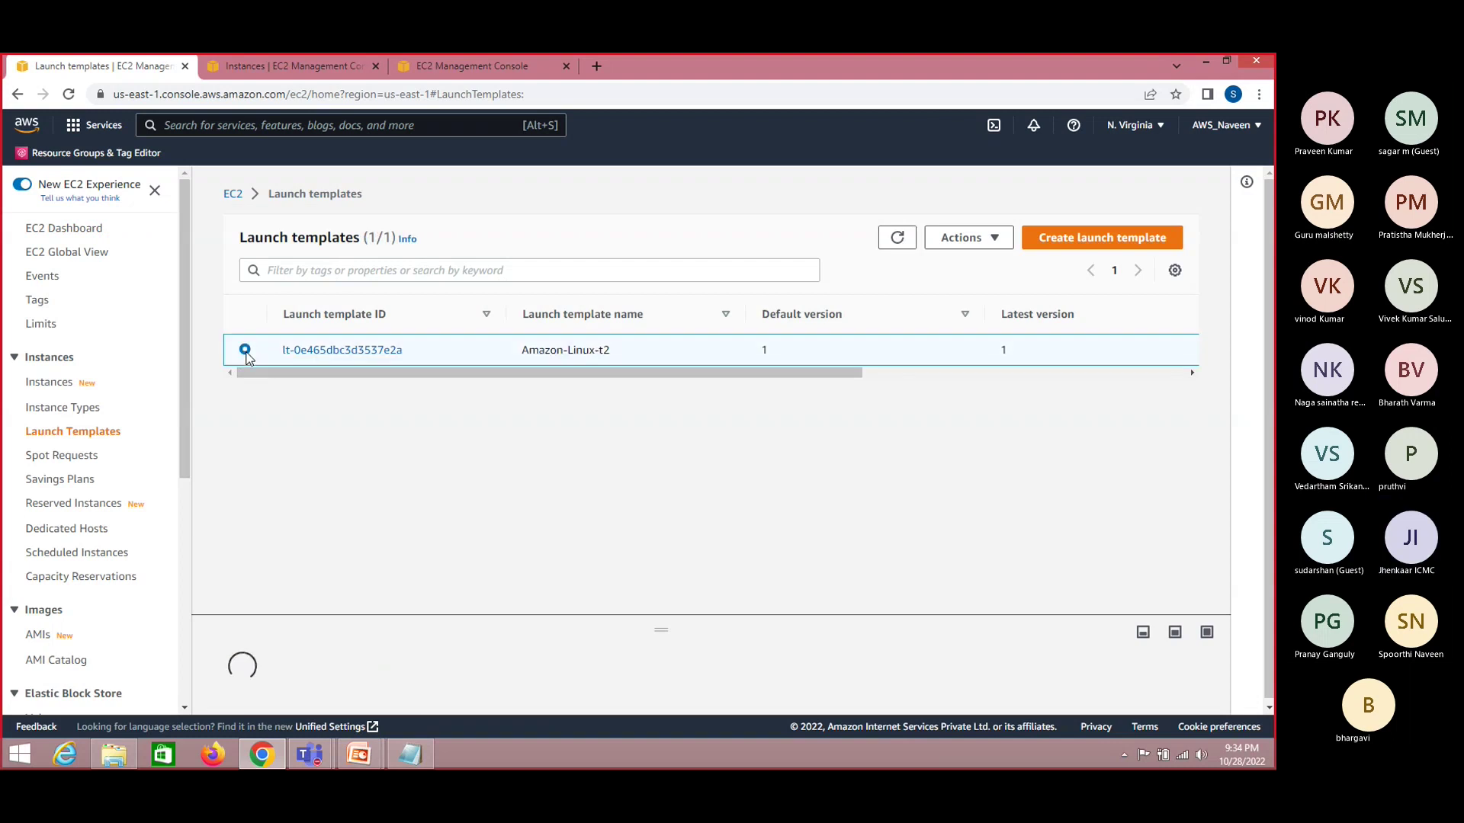
{"action": "left_click", "coordinate": [989, 239]}
{"action": "left_click", "coordinate": [983, 264]}
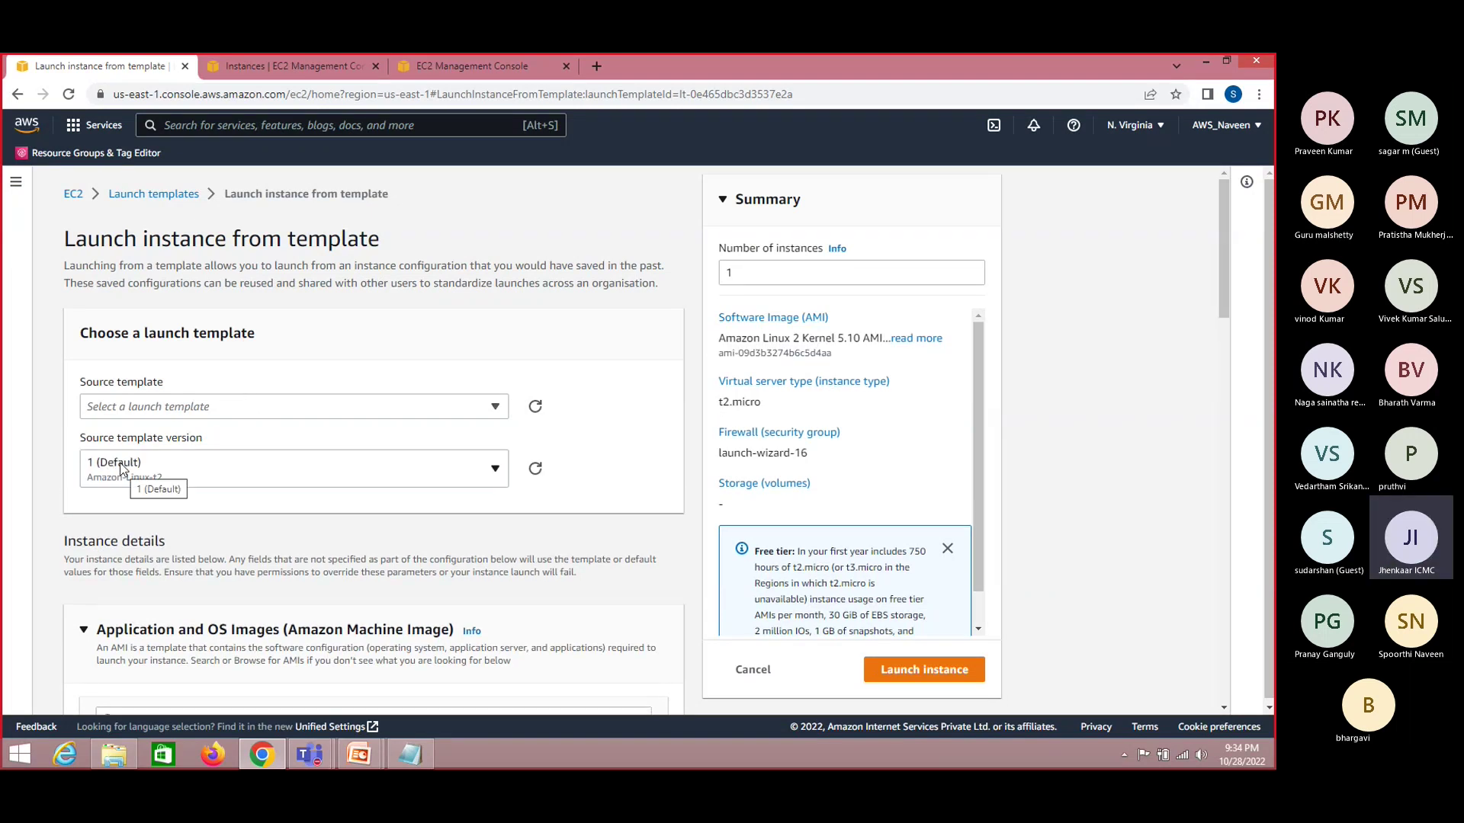
Choose Amazon-Linux-t2 as the source template for the launch and check which source template versions are available
{"action": "left_click", "coordinate": [465, 60]}
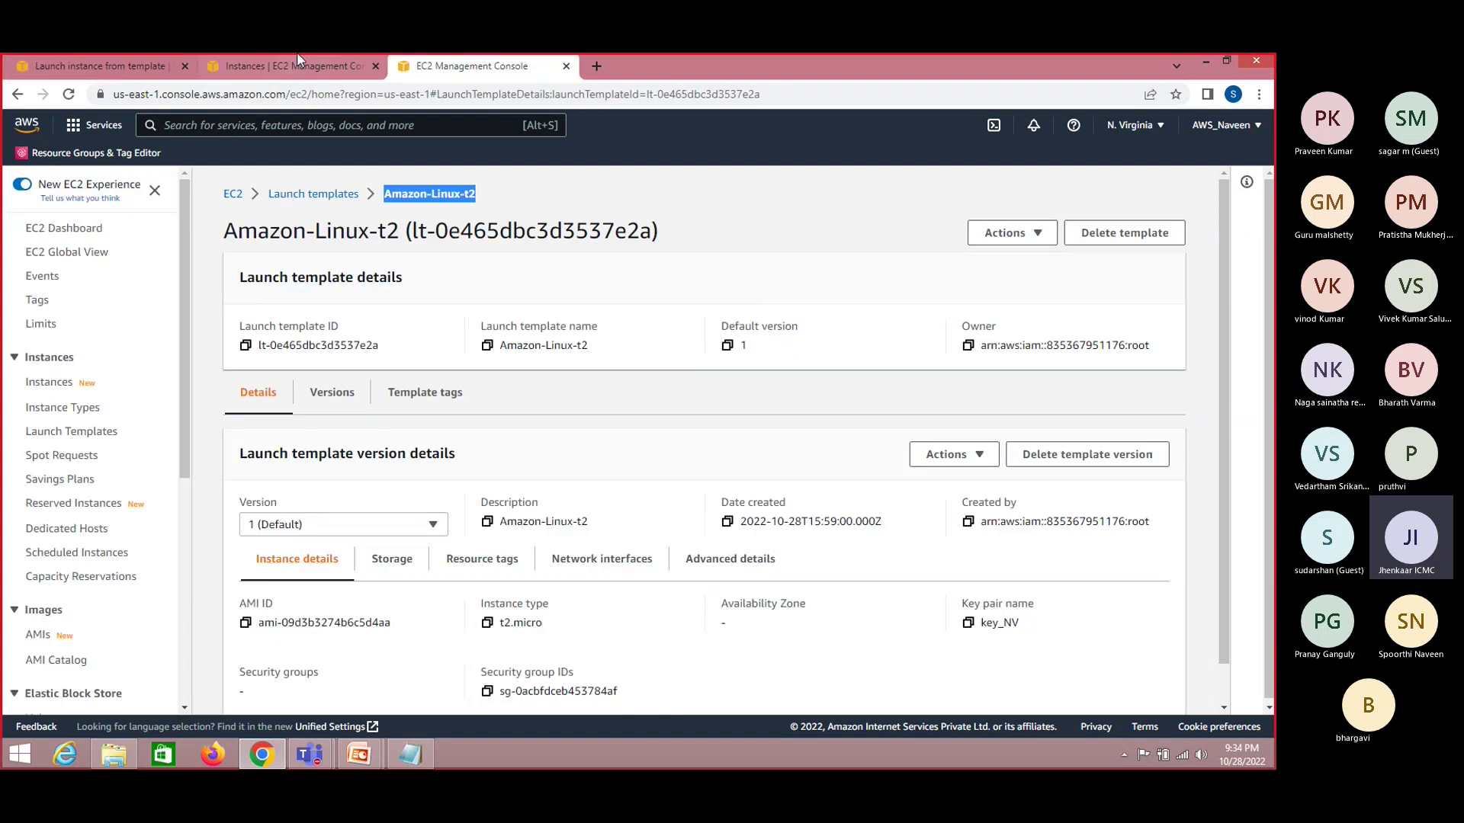
{"action": "left_click", "coordinate": [102, 65]}
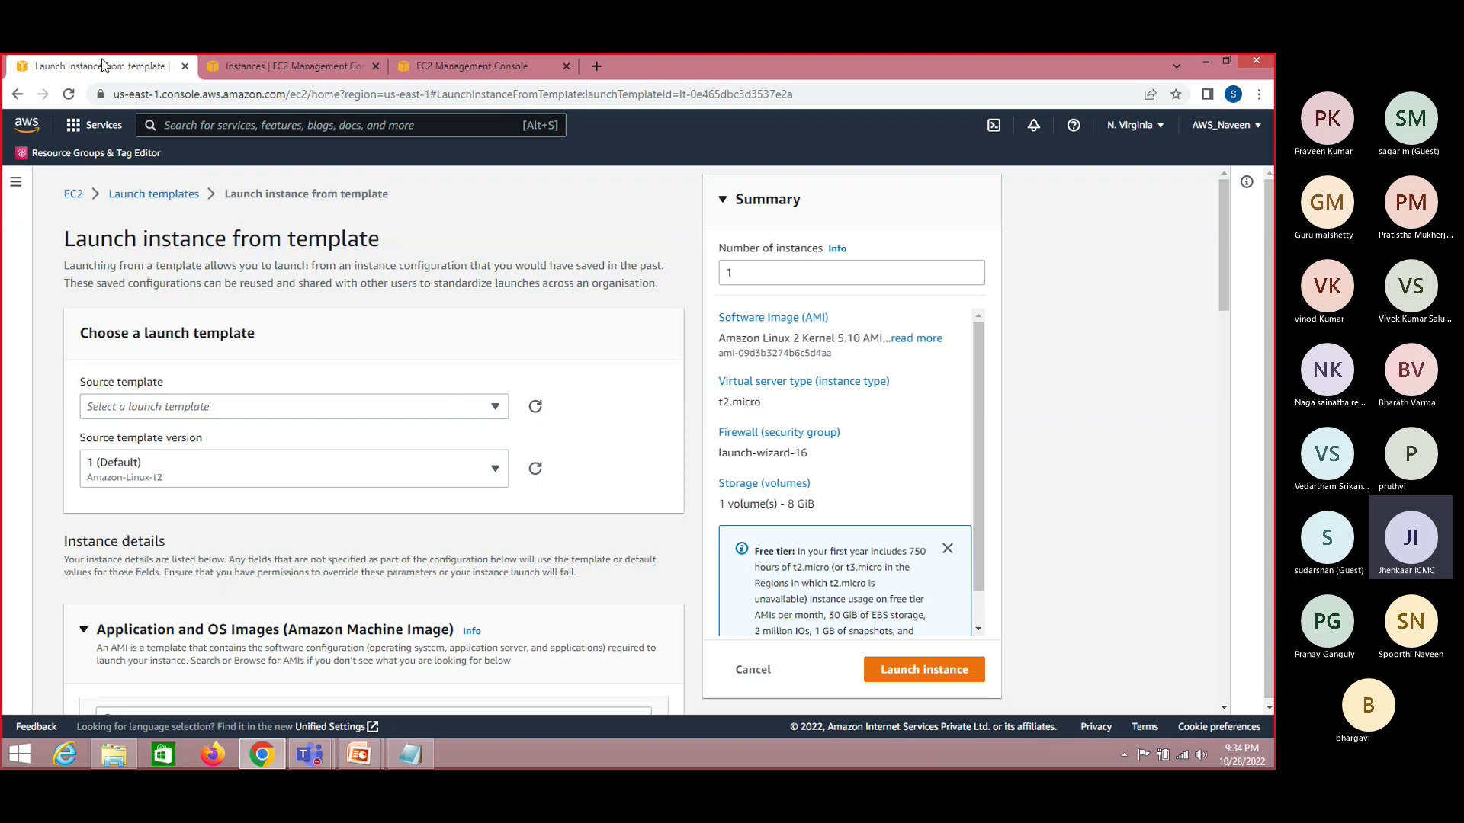
{"action": "left_click", "coordinate": [192, 406]}
{"action": "left_click", "coordinate": [186, 462]}
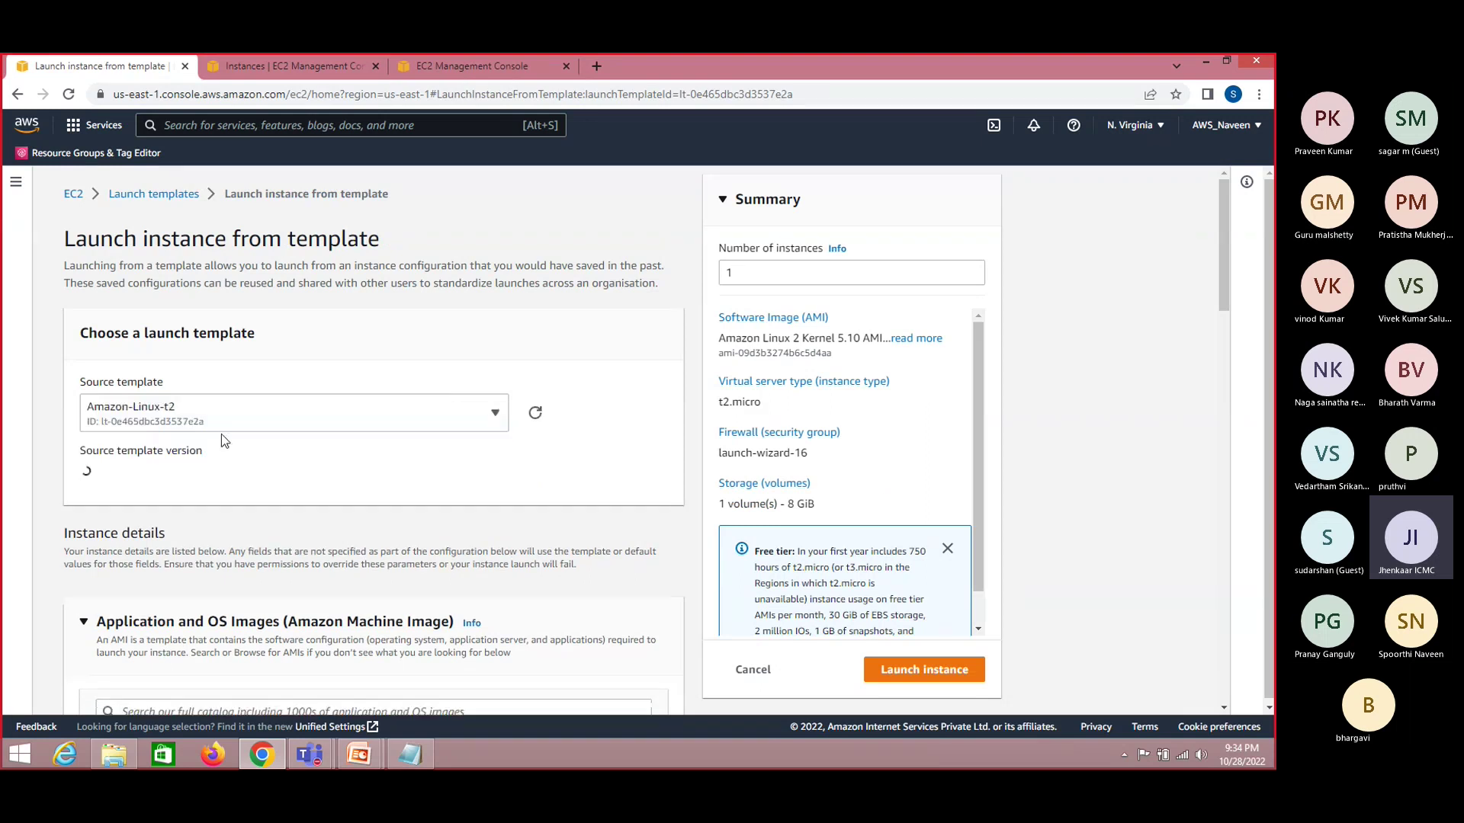
{"action": "left_click", "coordinate": [187, 480]}
{"action": "left_click", "coordinate": [186, 480]}
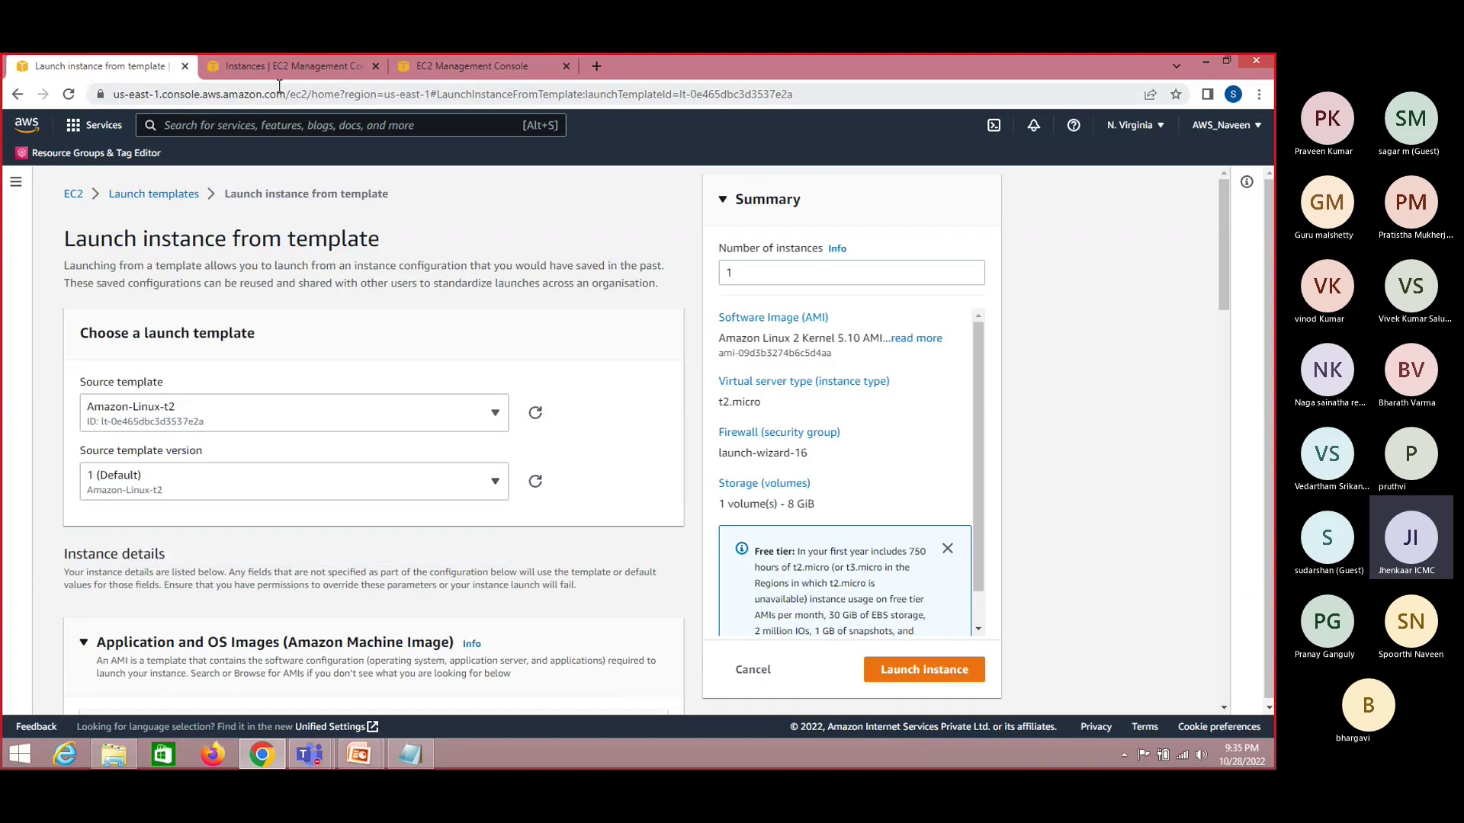
Check the launched instance in the instances list, and start modifying the Amazon-Linux-t2 template to create a new version
{"action": "left_click", "coordinate": [297, 66]}
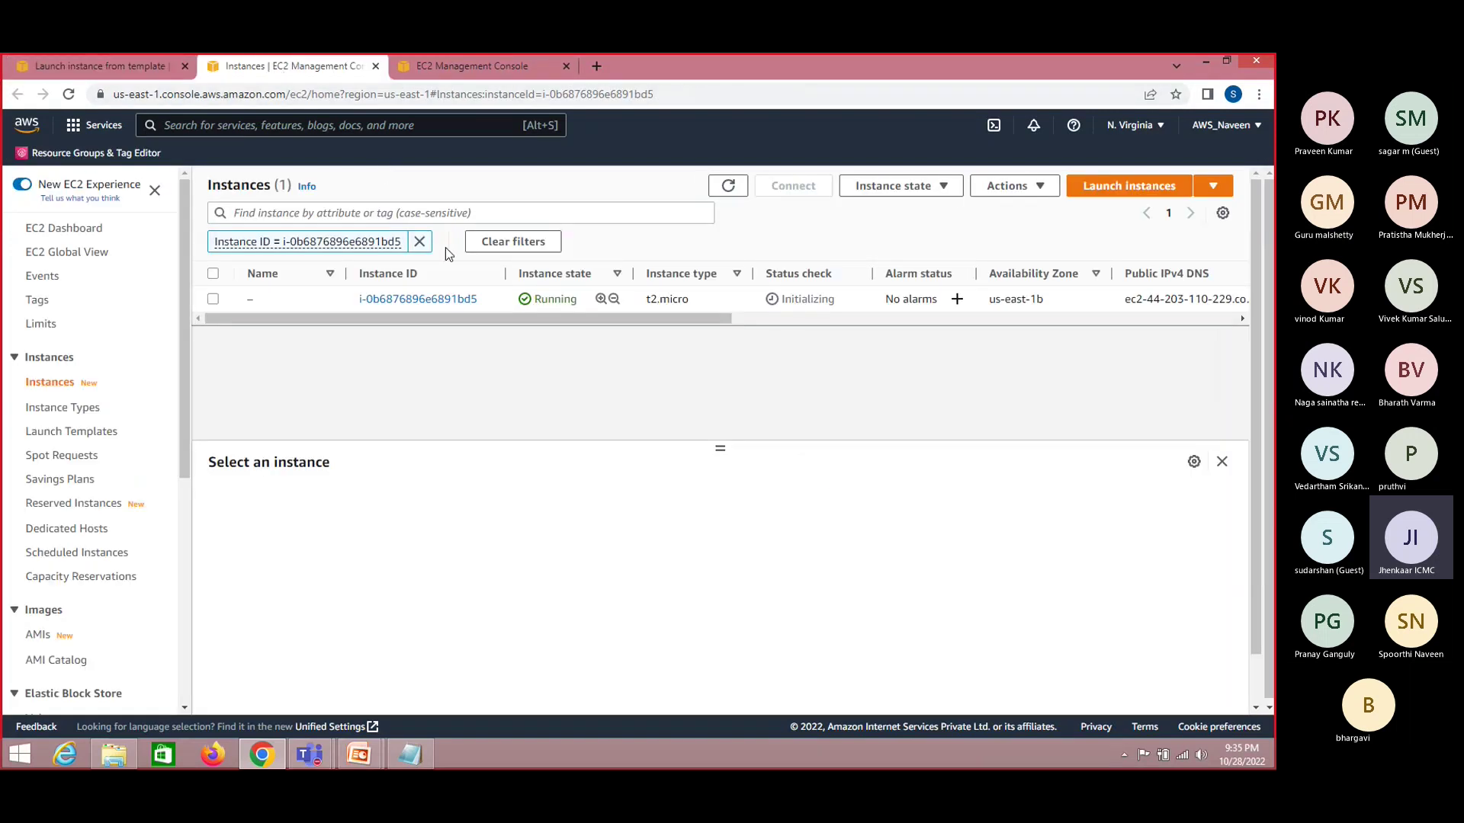
{"action": "left_click", "coordinate": [483, 60]}
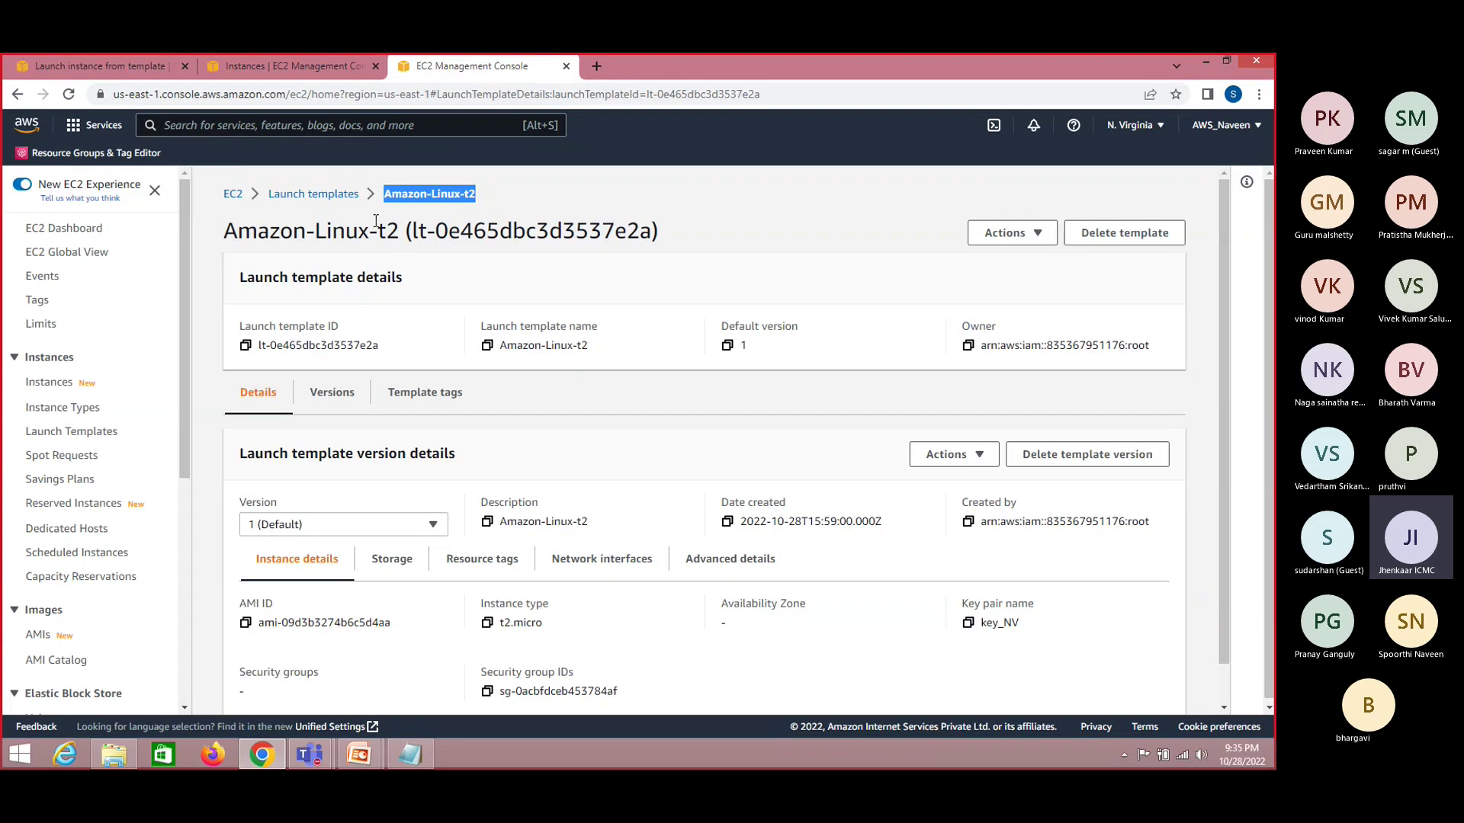
{"action": "left_click", "coordinate": [1017, 243]}
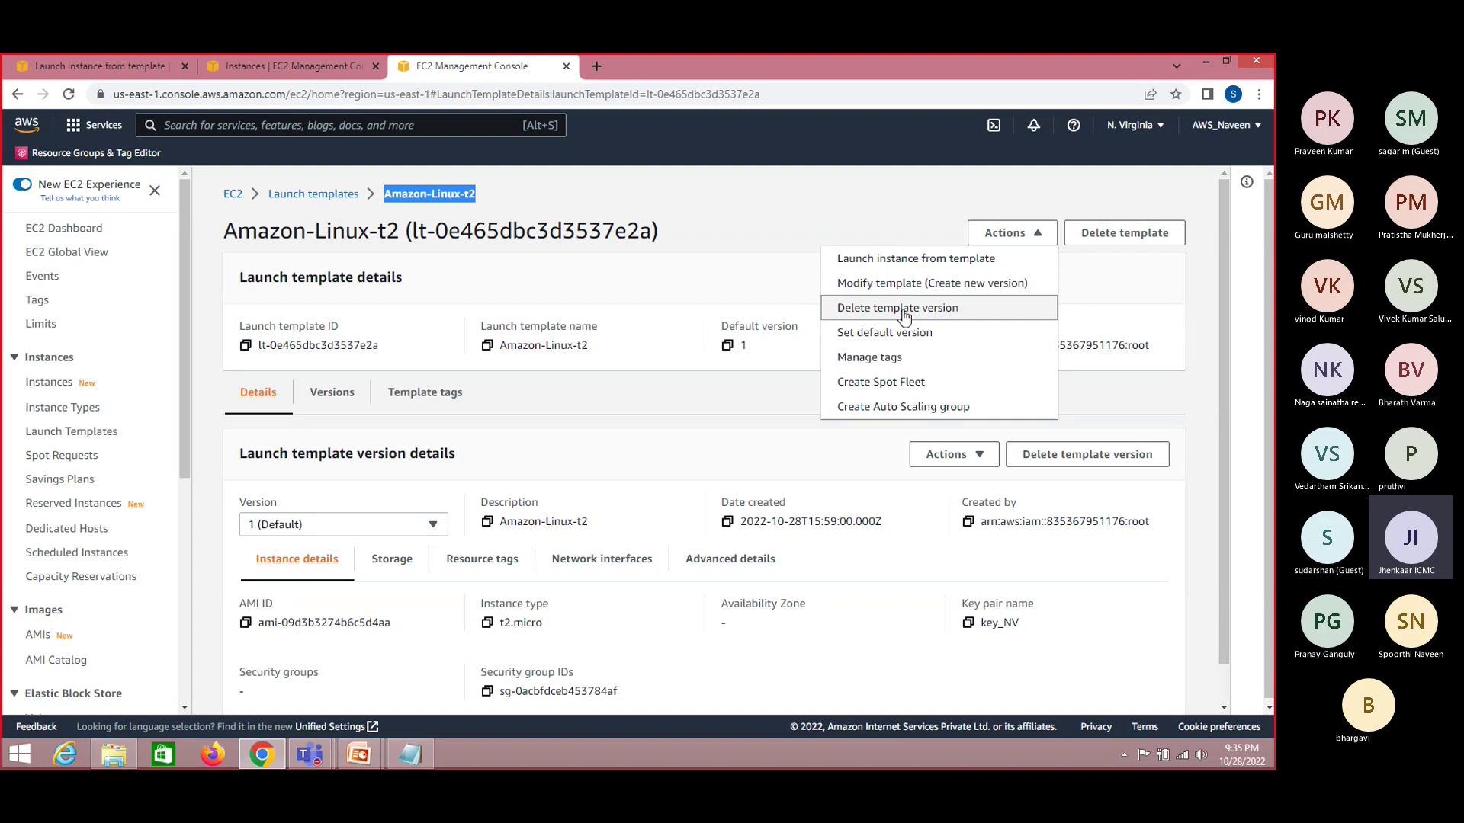
{"action": "left_click", "coordinate": [903, 286]}
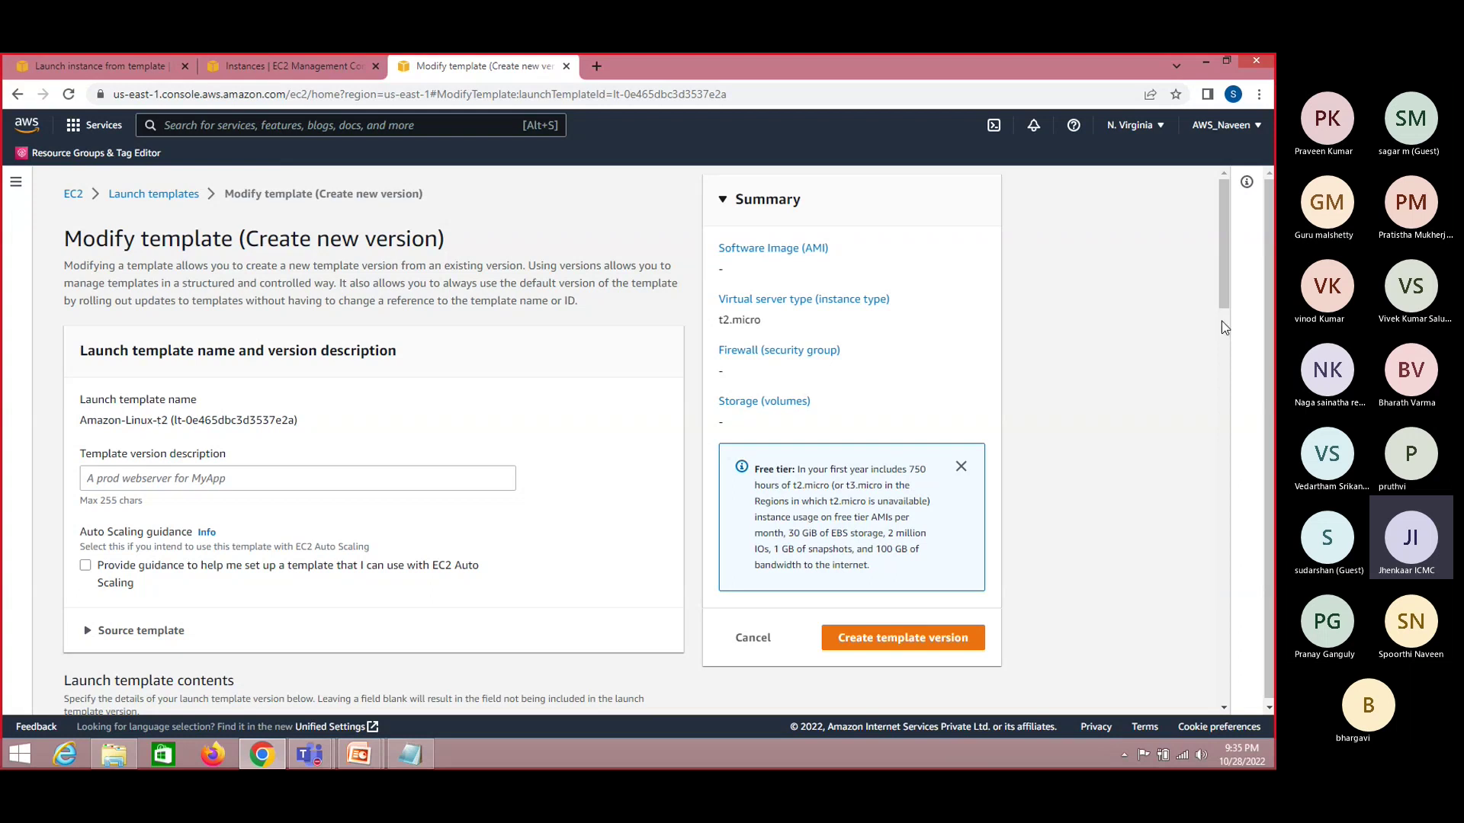
Change the template's instance type to t1.micro and create the new template version
{"action": "left_click_drag", "start_coordinate": [1225, 301], "coordinate": [1226, 334]}
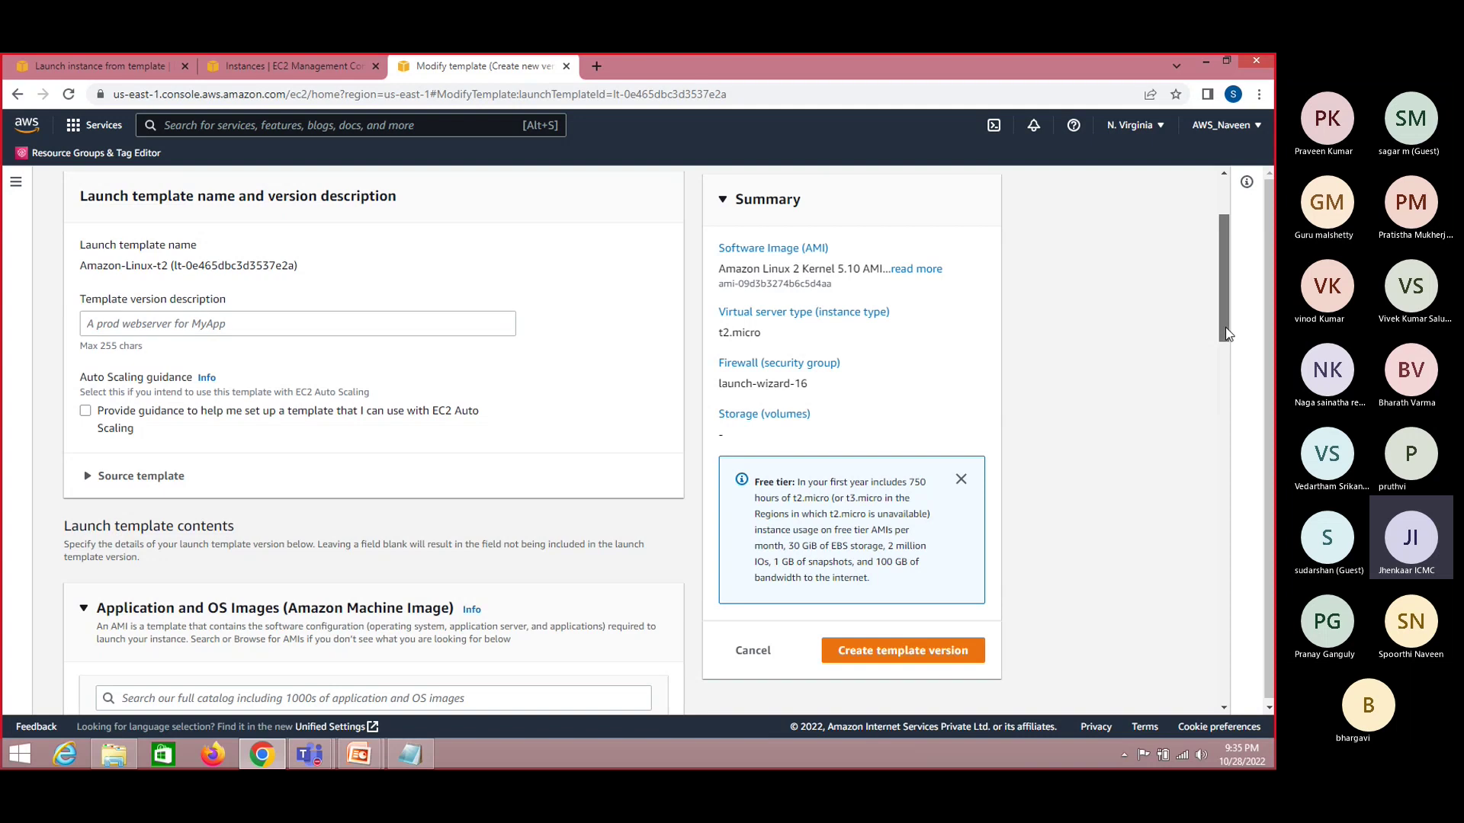
{"action": "left_click_drag", "start_coordinate": [1227, 333], "coordinate": [1218, 475]}
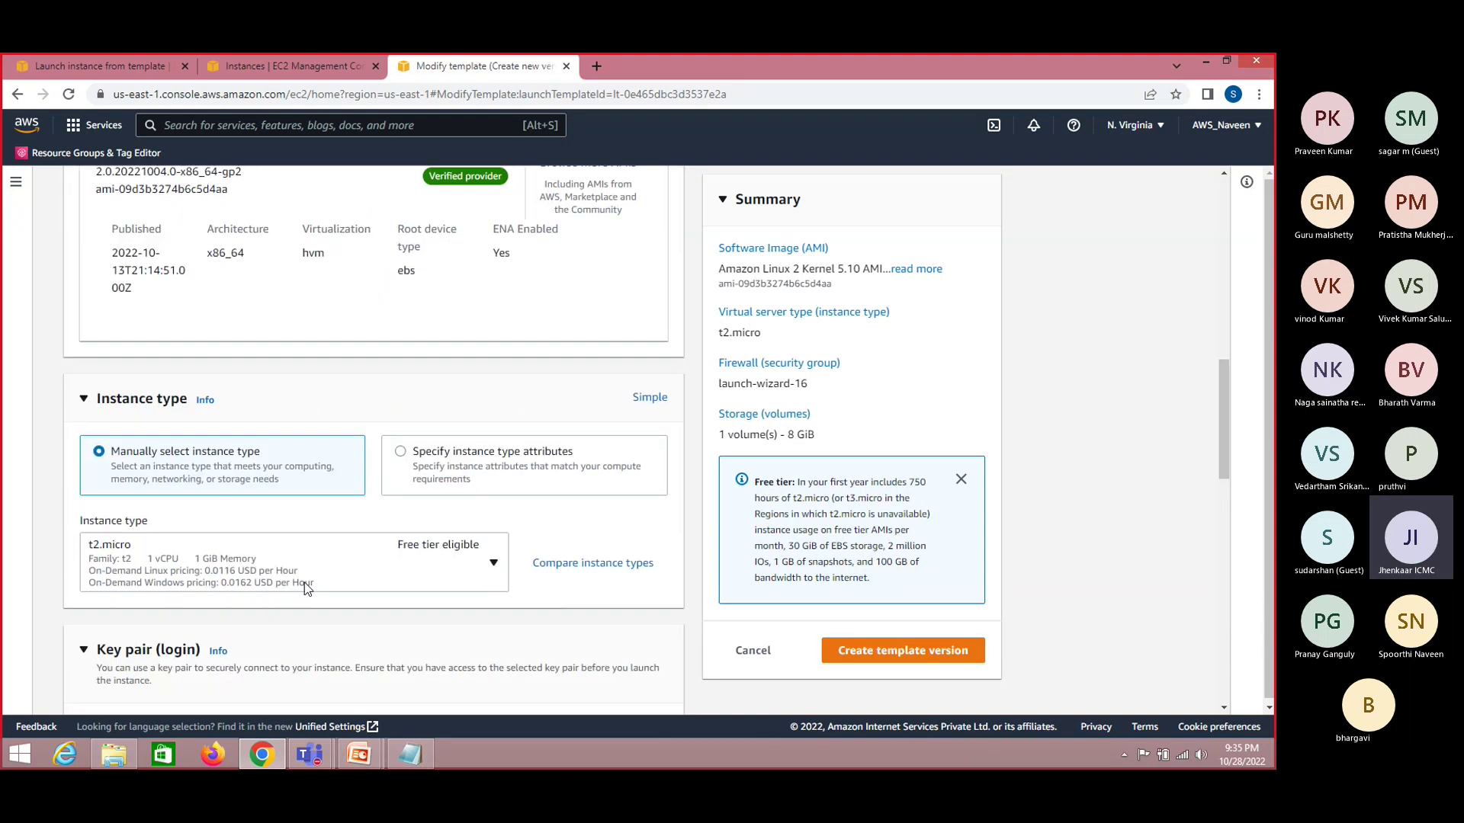
{"action": "left_click", "coordinate": [383, 561]}
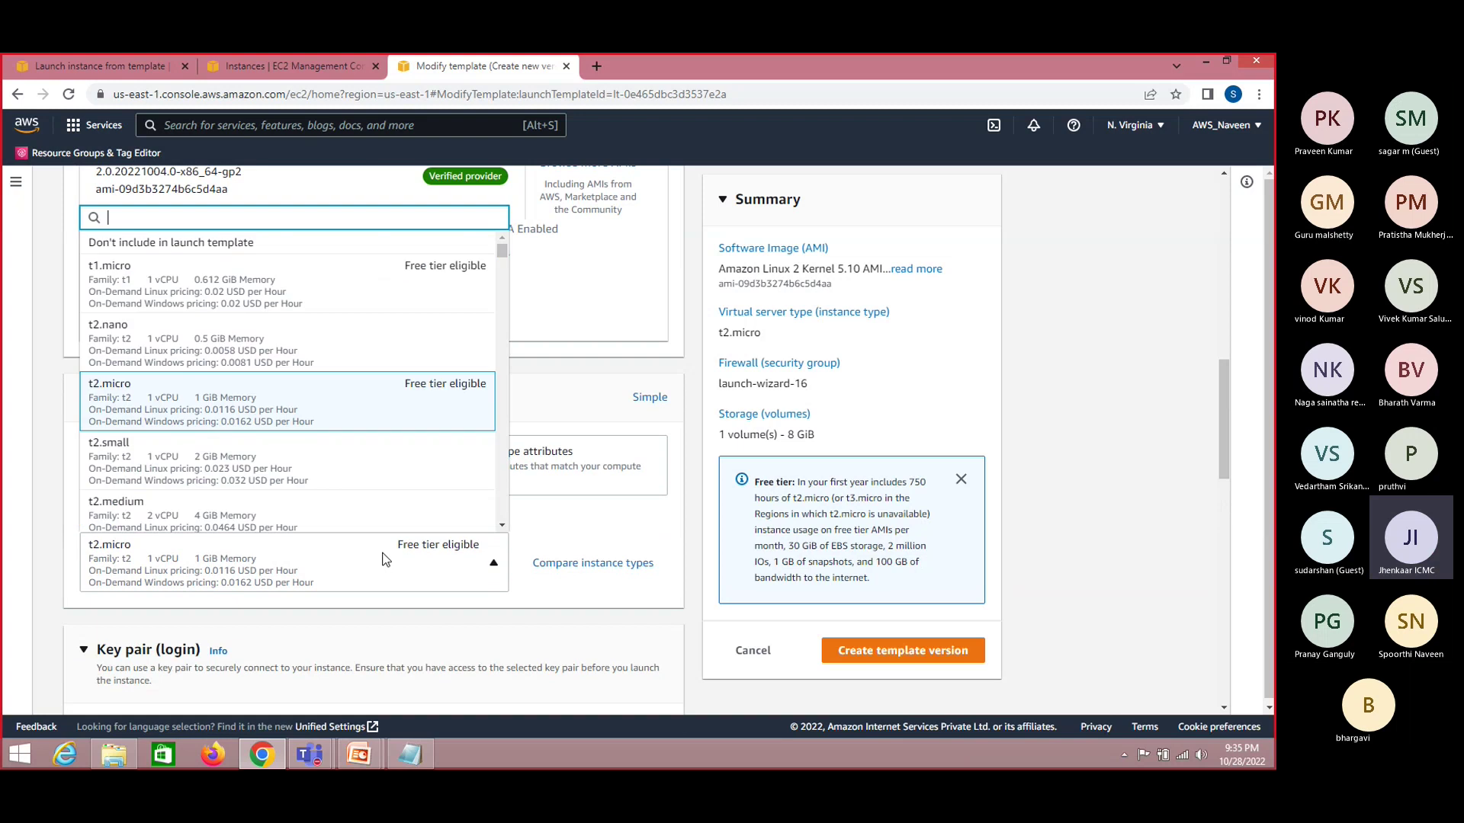
{"action": "left_click", "coordinate": [342, 288]}
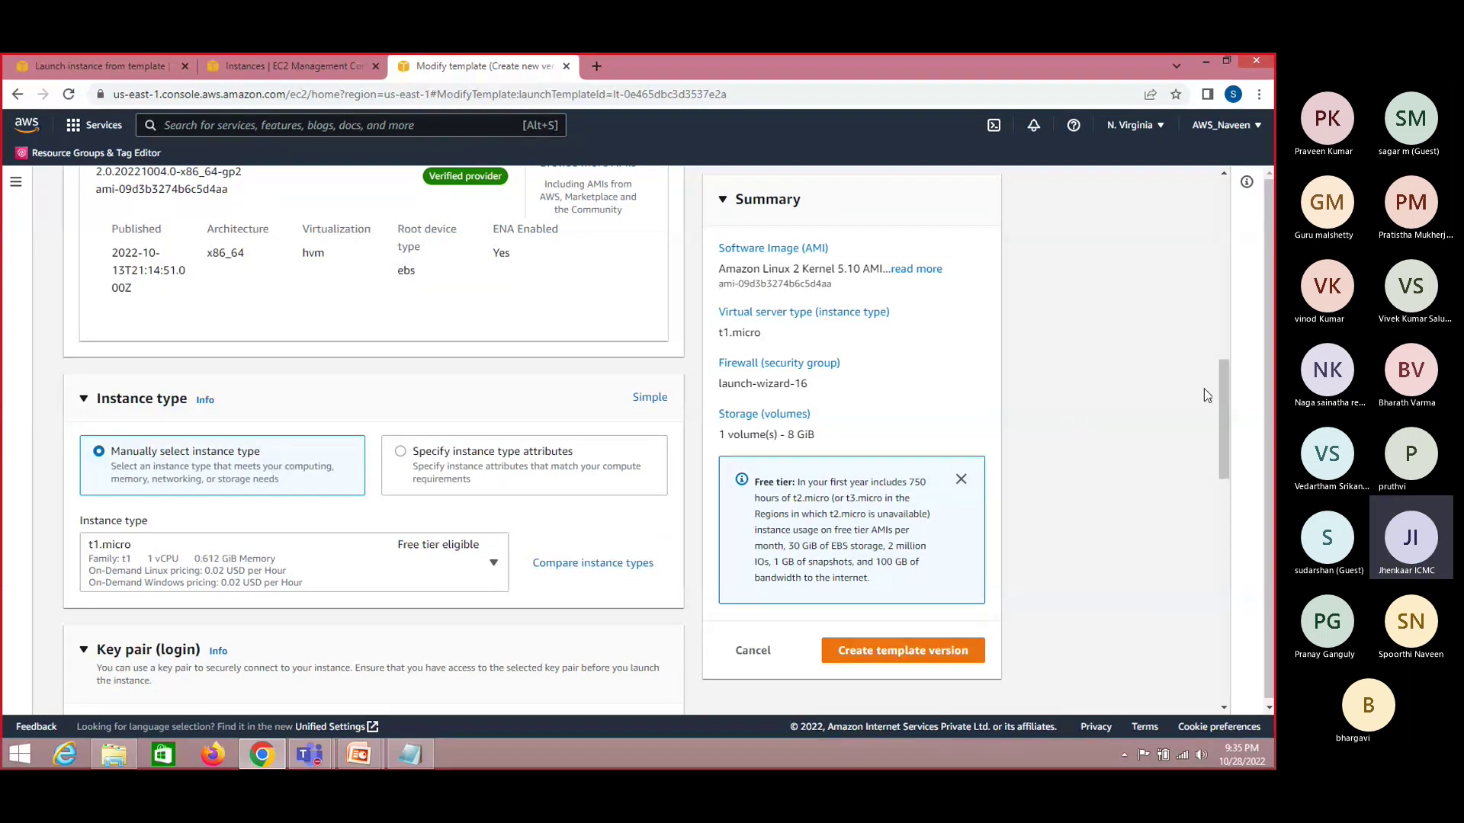
{"action": "left_click_drag", "start_coordinate": [1223, 414], "coordinate": [1225, 580]}
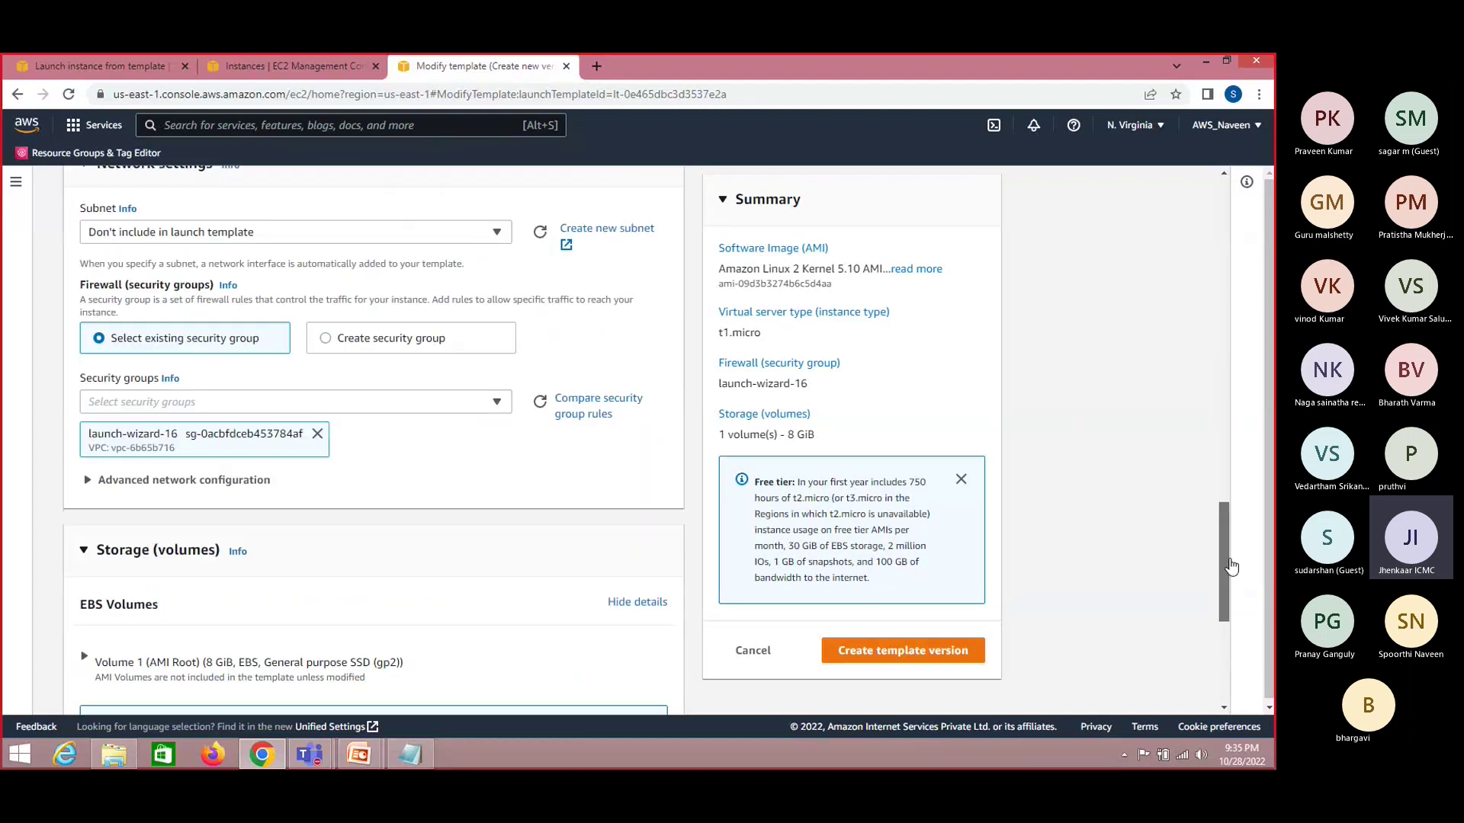
{"action": "left_click", "coordinate": [917, 656]}
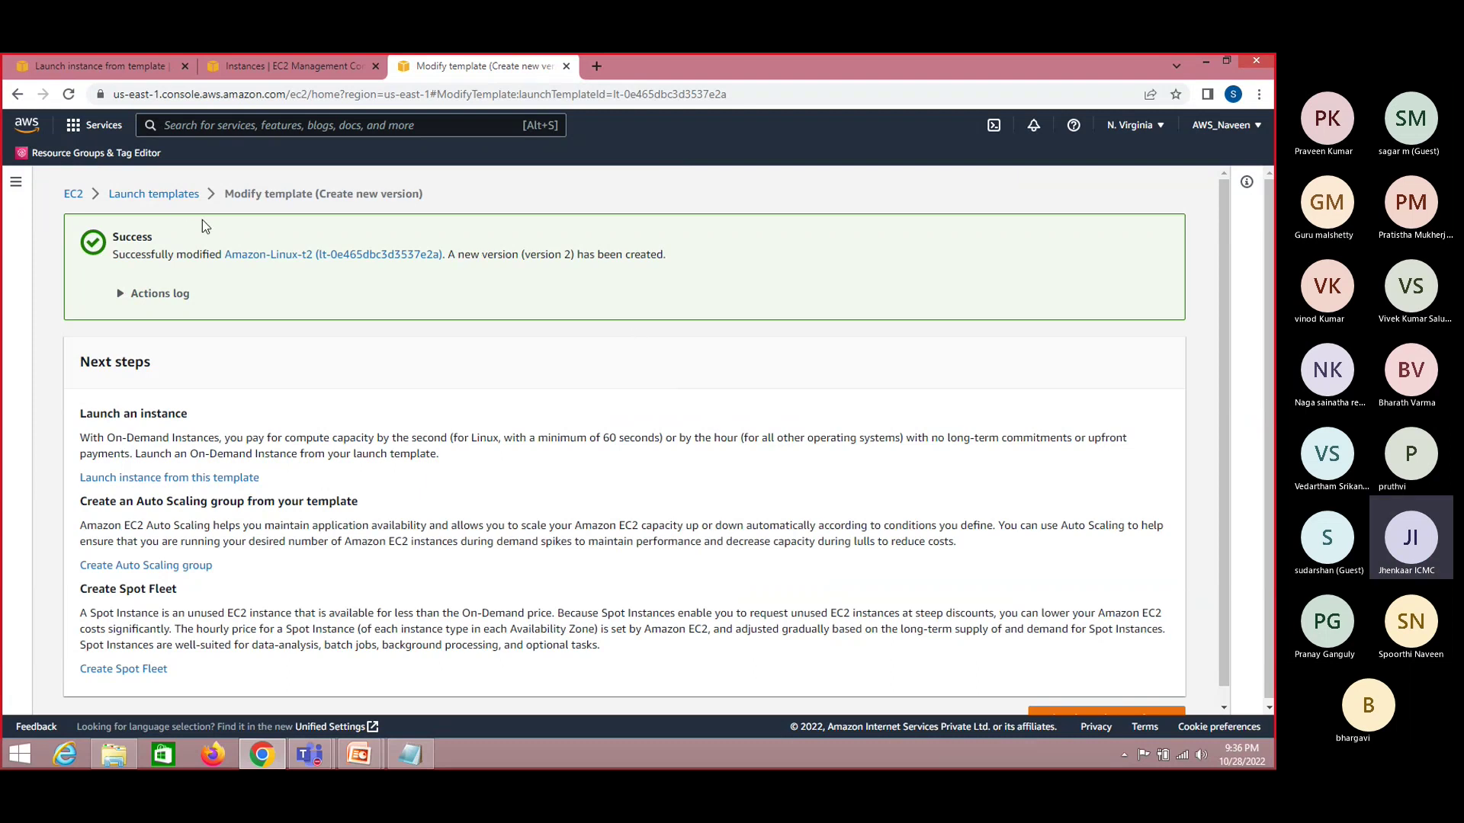
Check the Amazon-Linux-t2 entry in the launch templates list and start a new instance launch from that template
{"action": "left_click", "coordinate": [169, 196]}
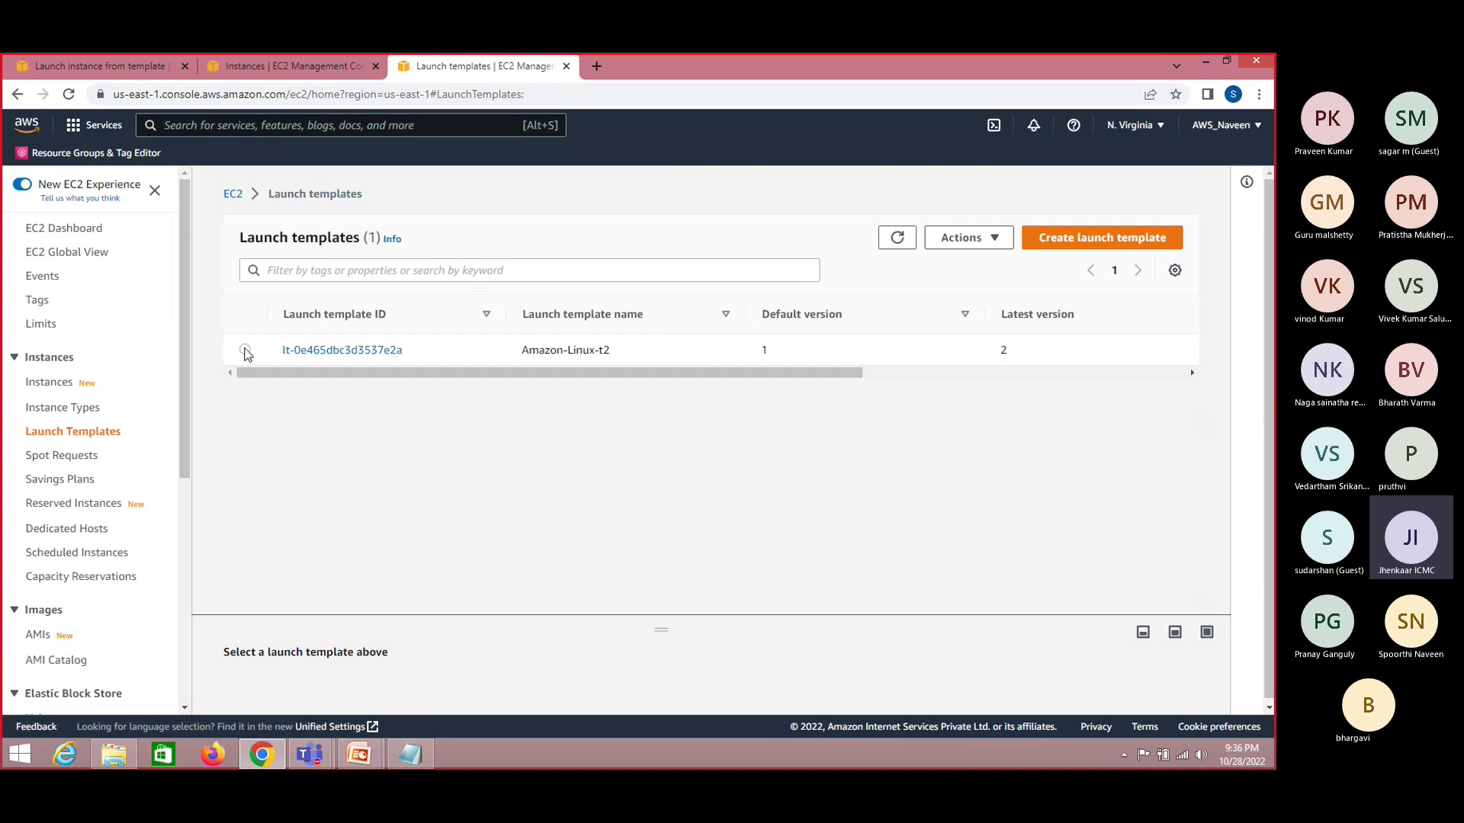
{"action": "left_click", "coordinate": [245, 350]}
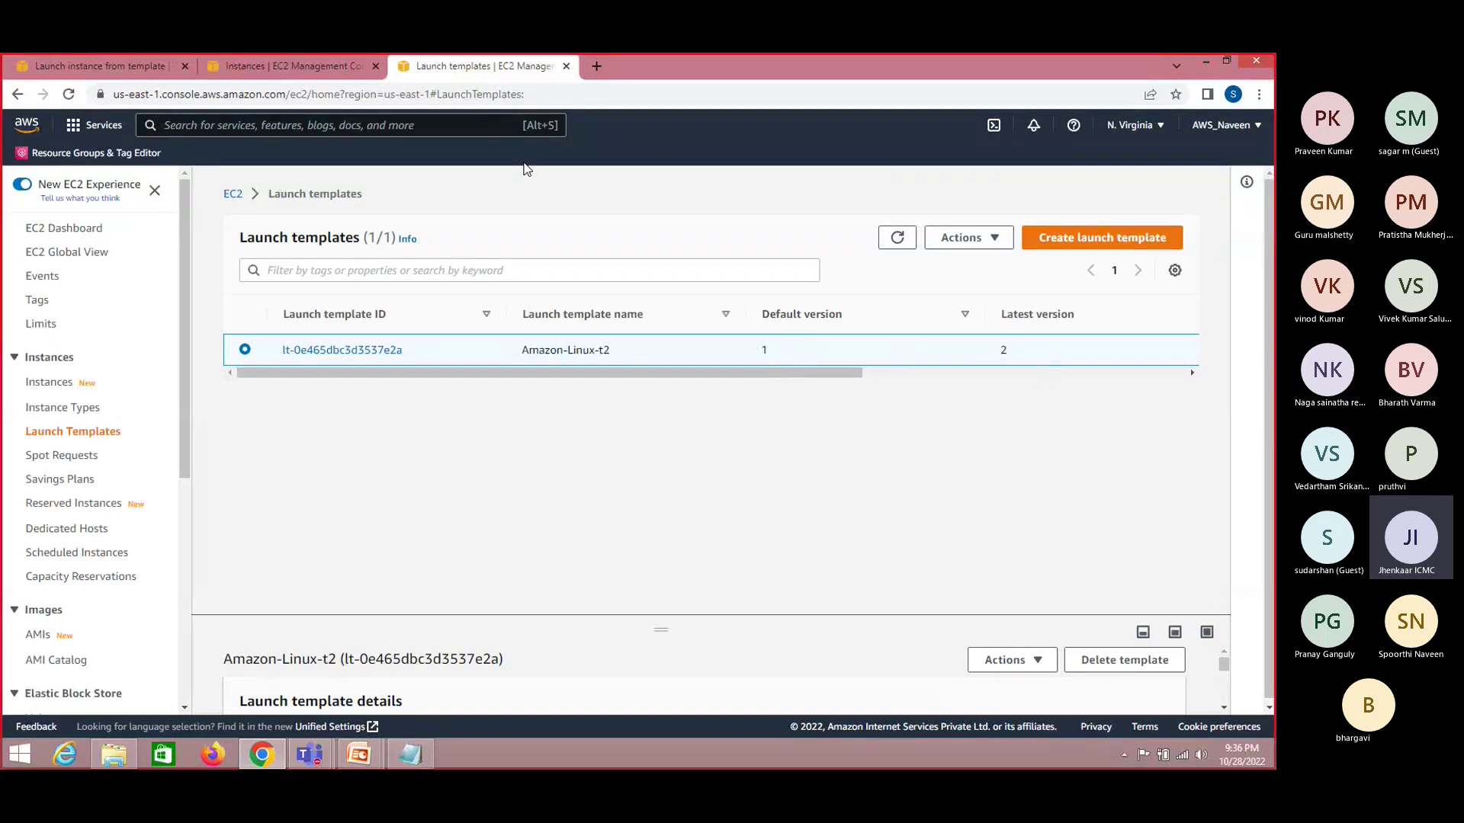
{"action": "left_click", "coordinate": [73, 59]}
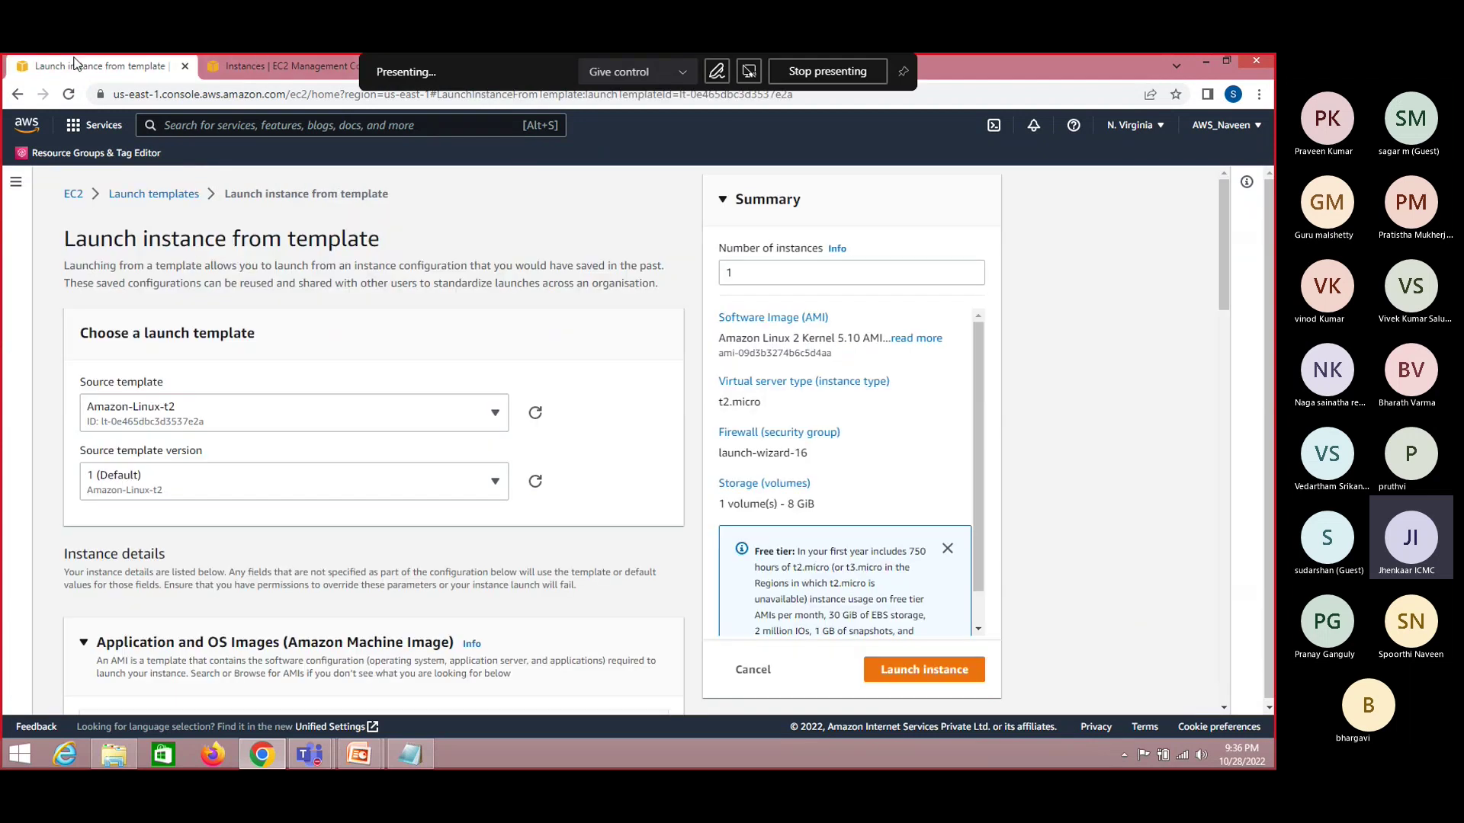
{"action": "left_click", "coordinate": [168, 197]}
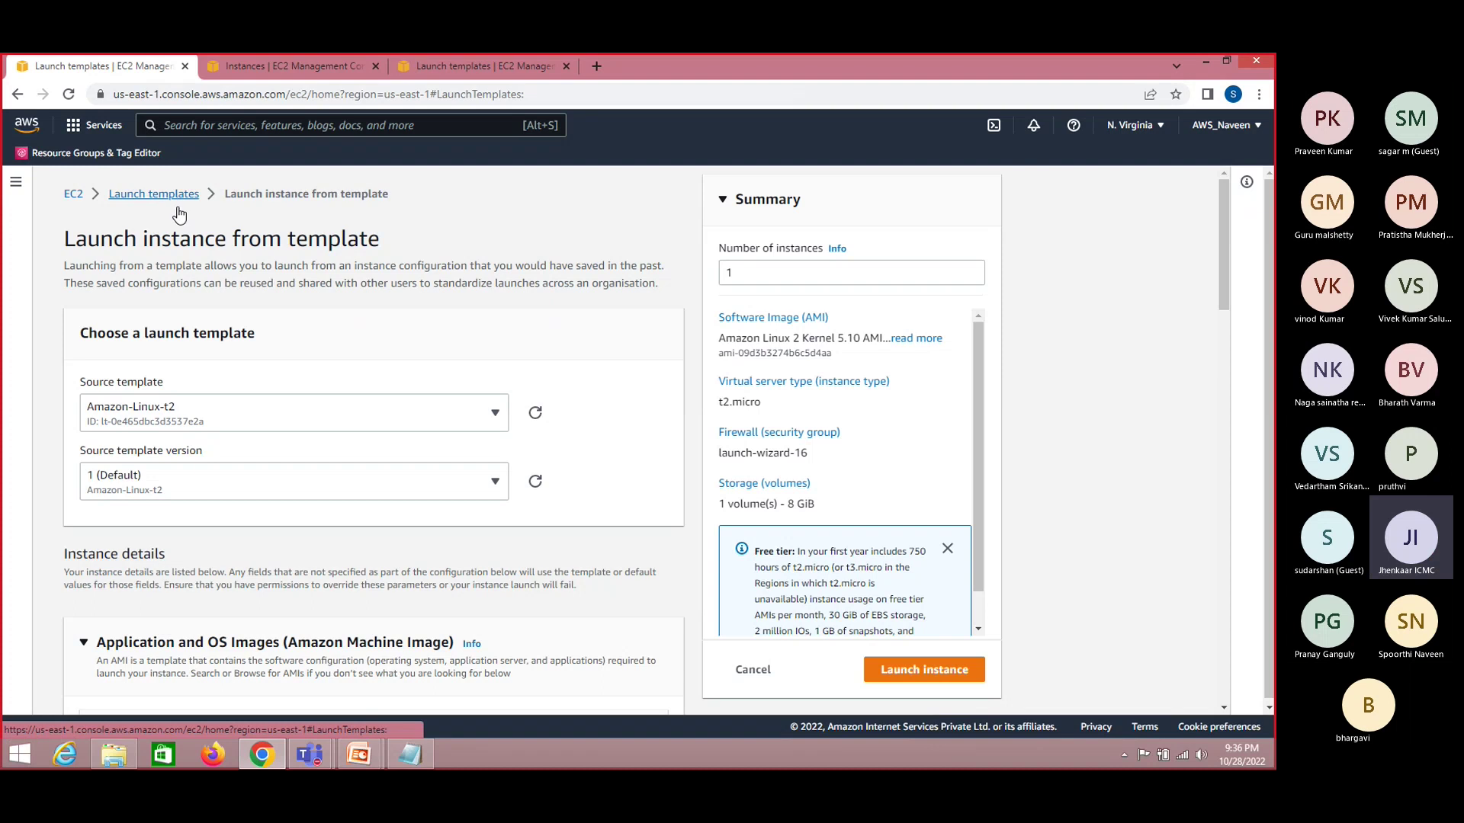
{"action": "left_click", "coordinate": [246, 351]}
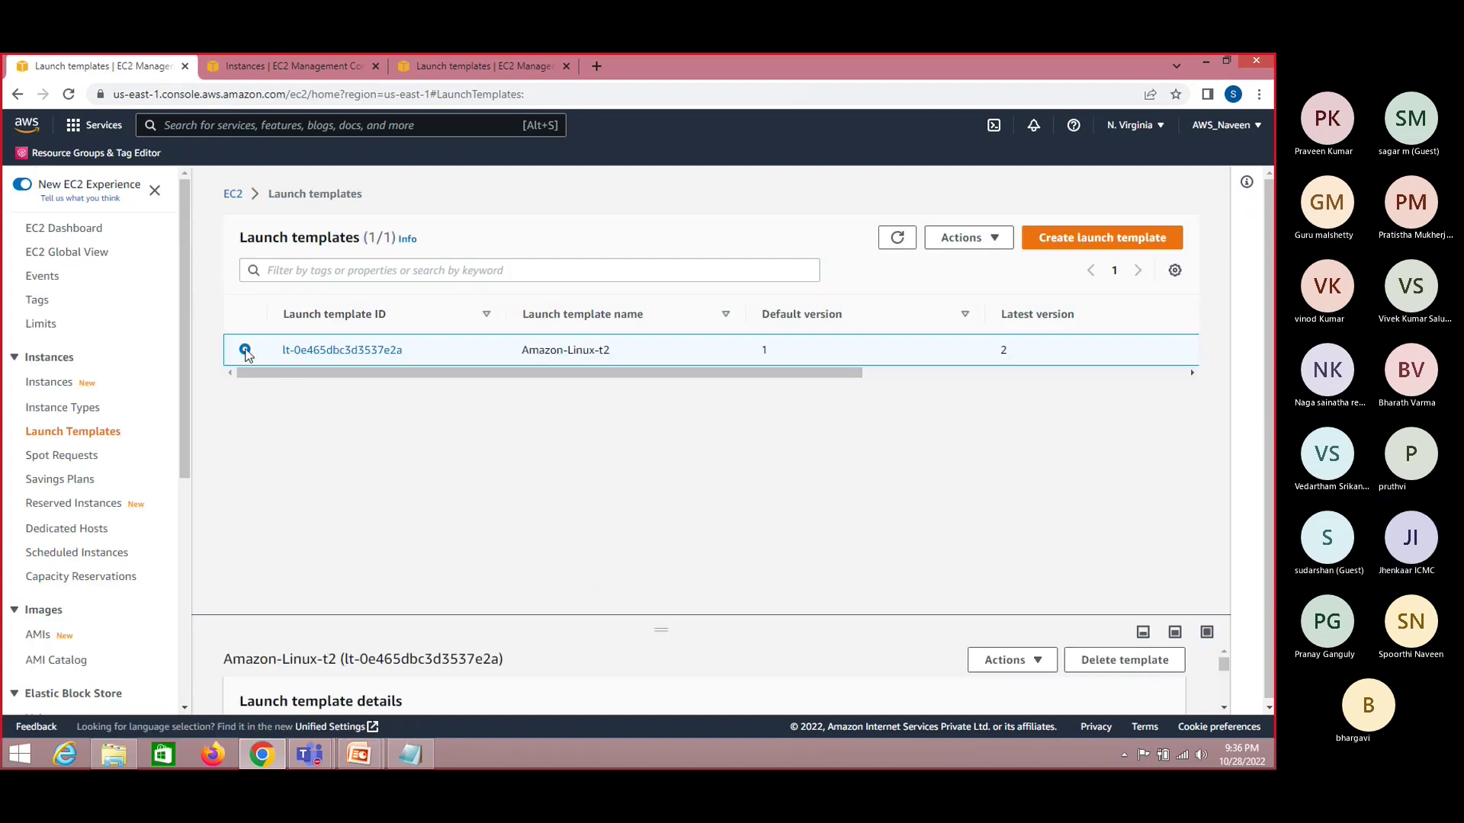
{"action": "left_click", "coordinate": [993, 239]}
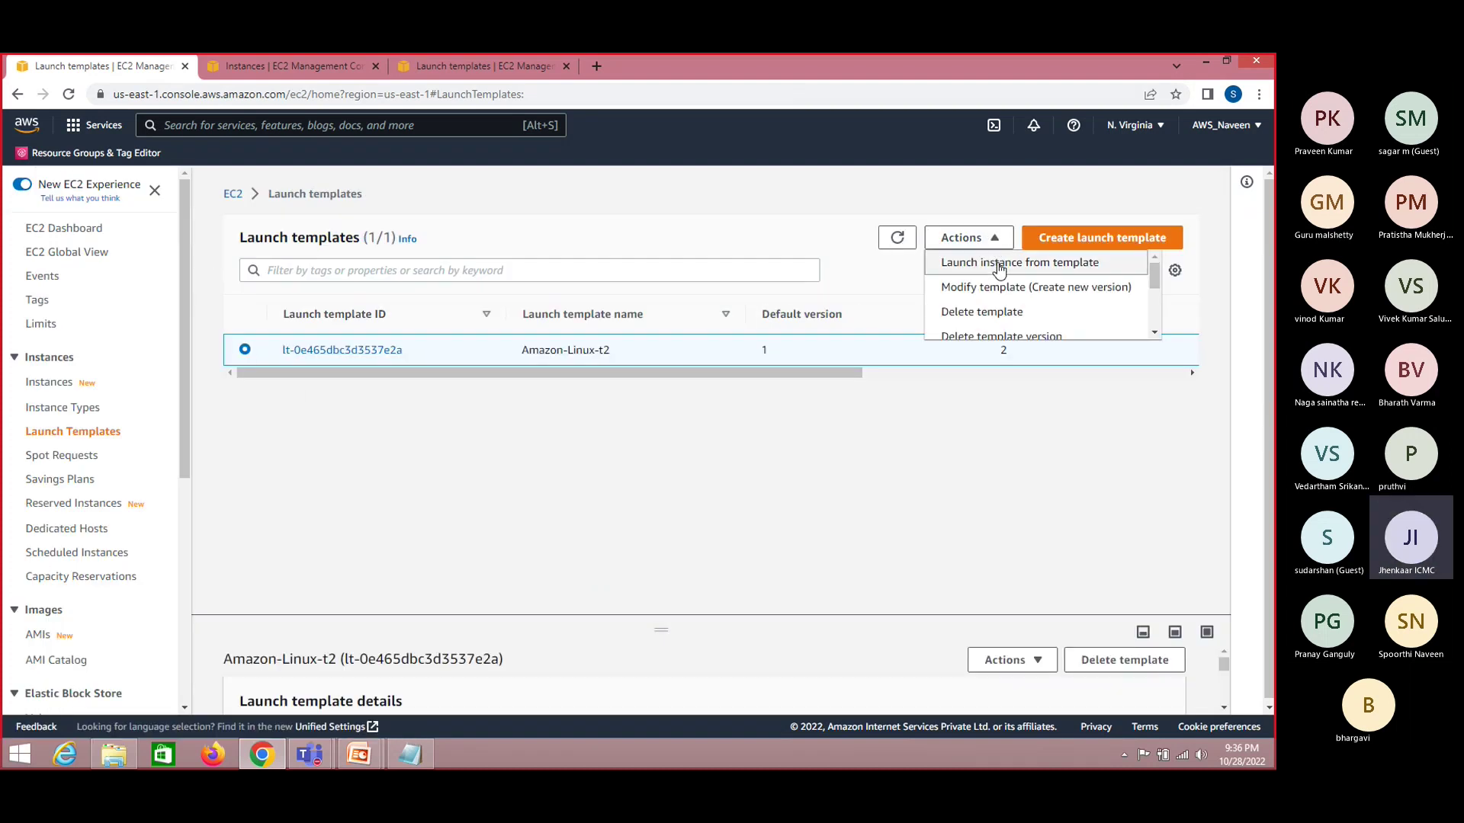
{"action": "left_click", "coordinate": [999, 263]}
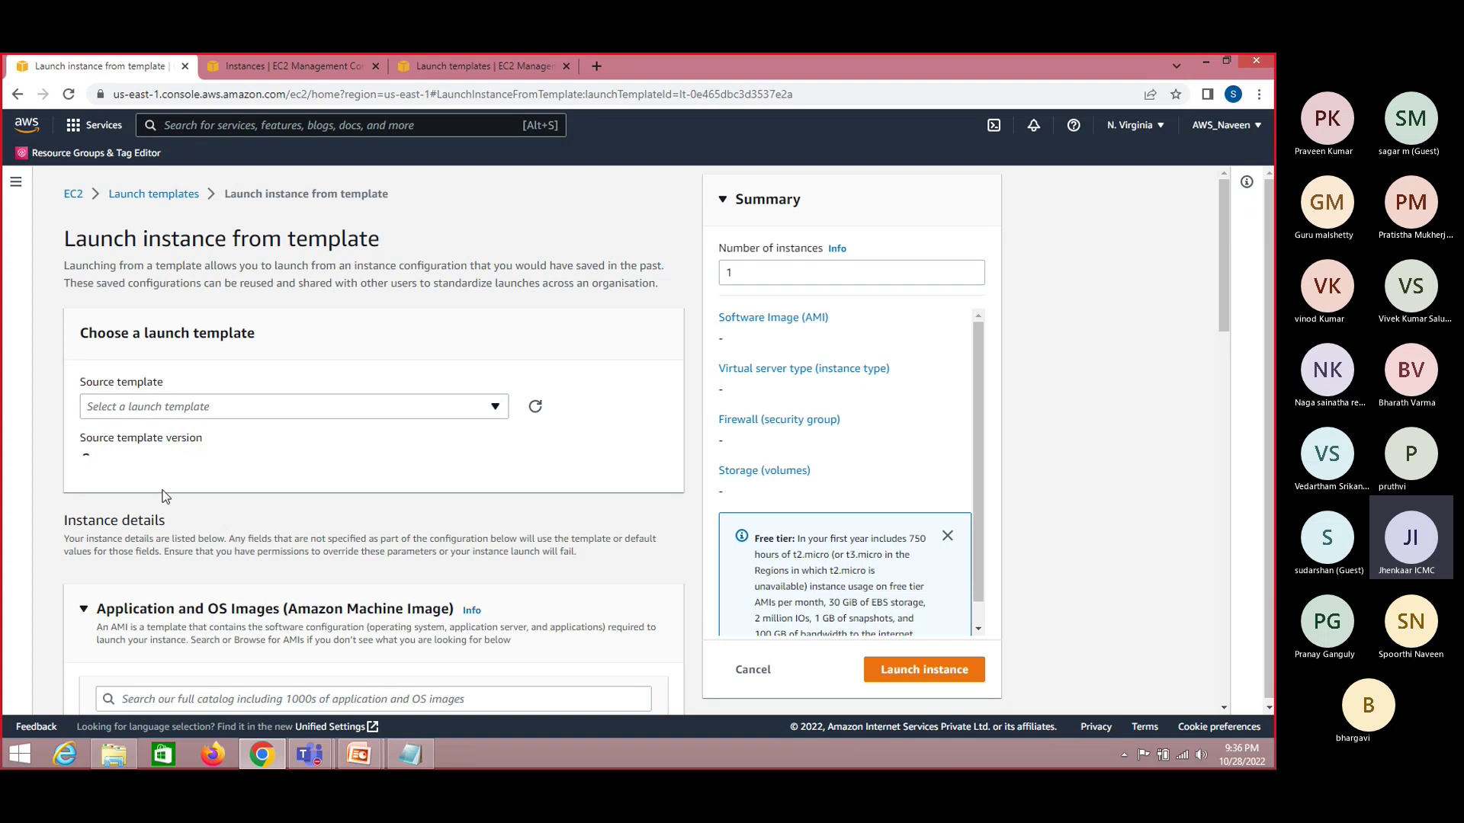
Set the source template version to 2 for Amazon-Linux-t2 and check the instance type in the launch summary
{"action": "left_click", "coordinate": [198, 409]}
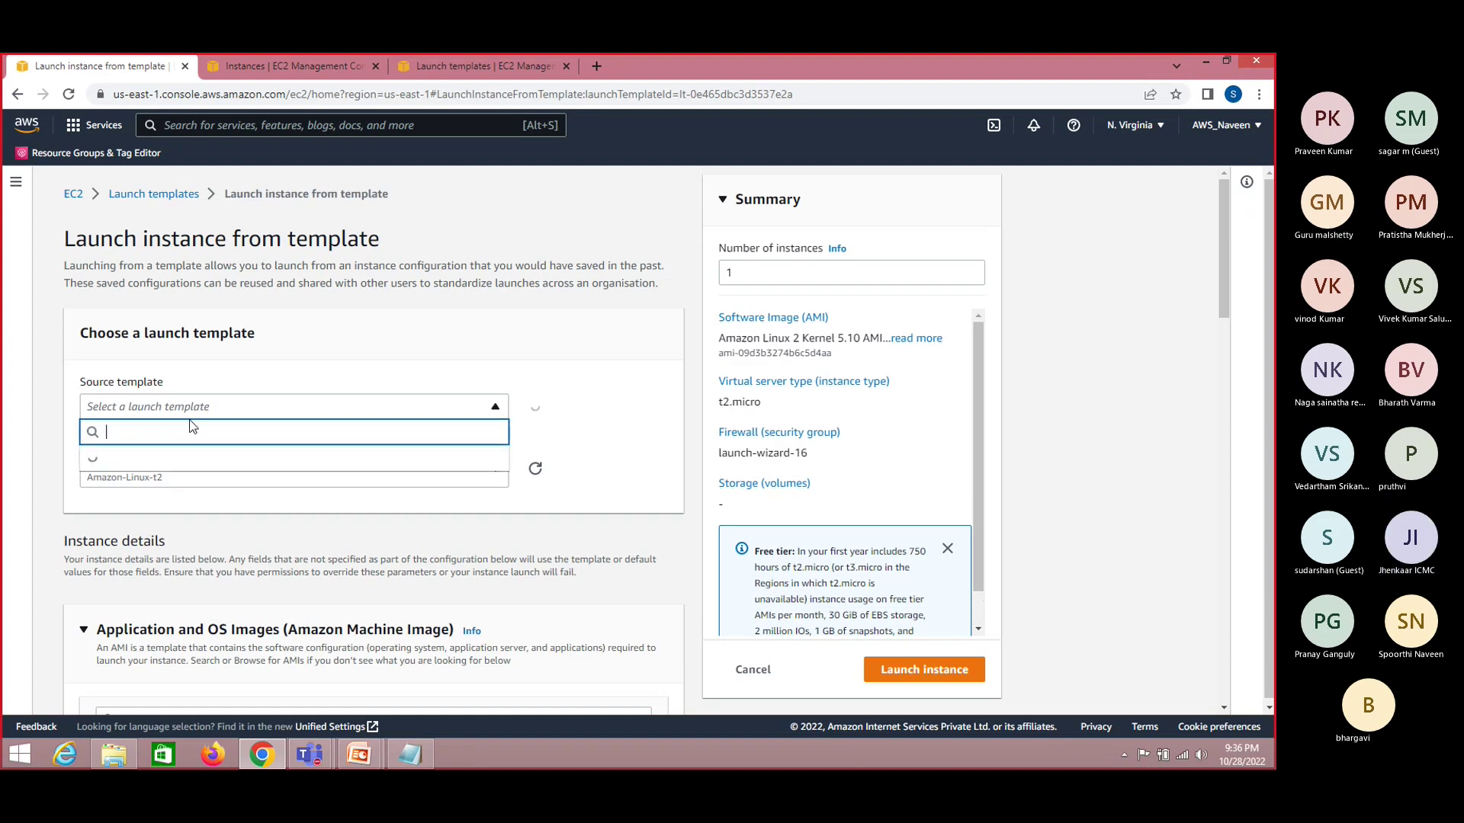
{"action": "left_click", "coordinate": [150, 458]}
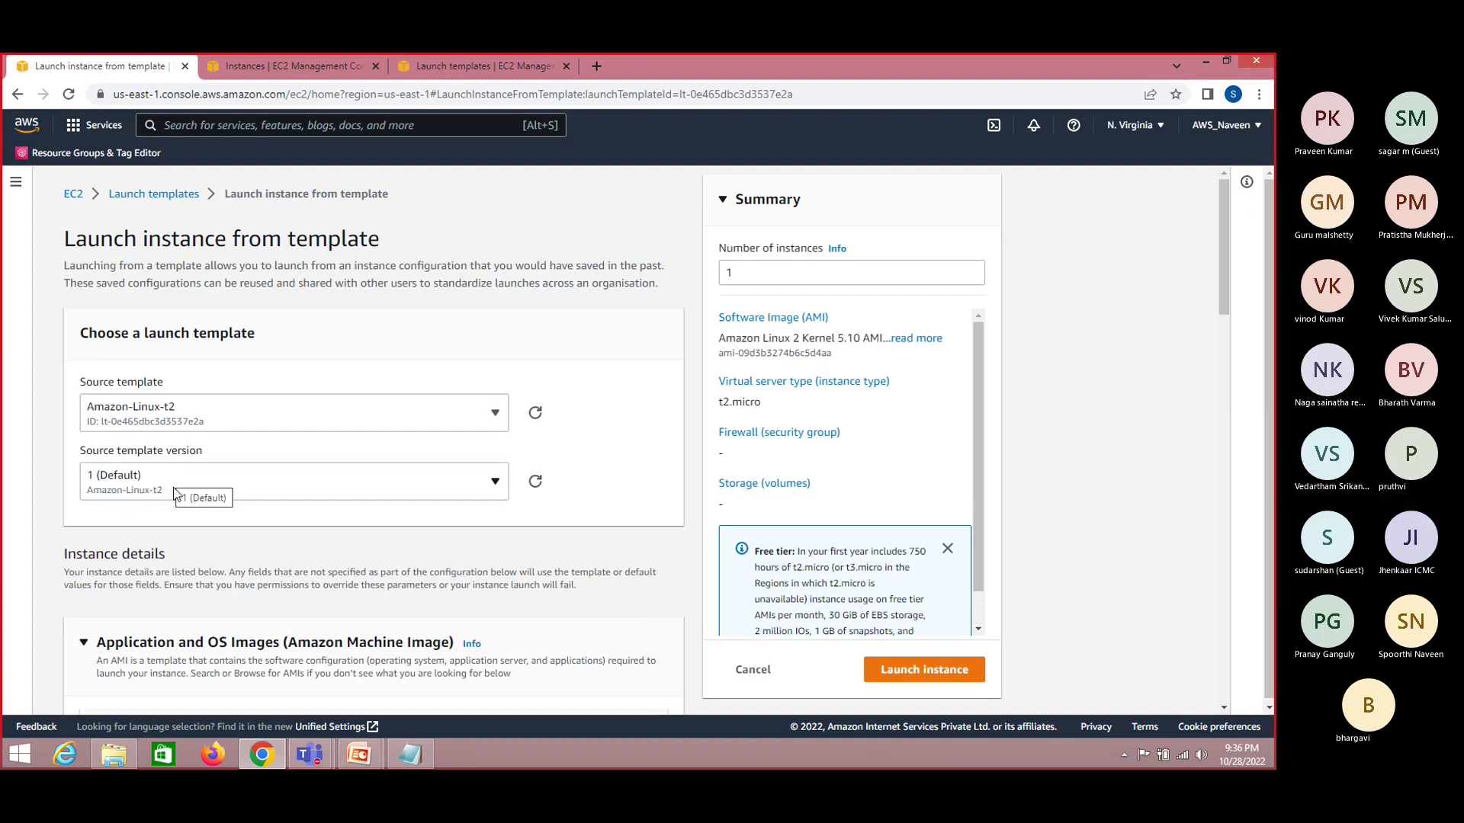
{"action": "left_click", "coordinate": [157, 479]}
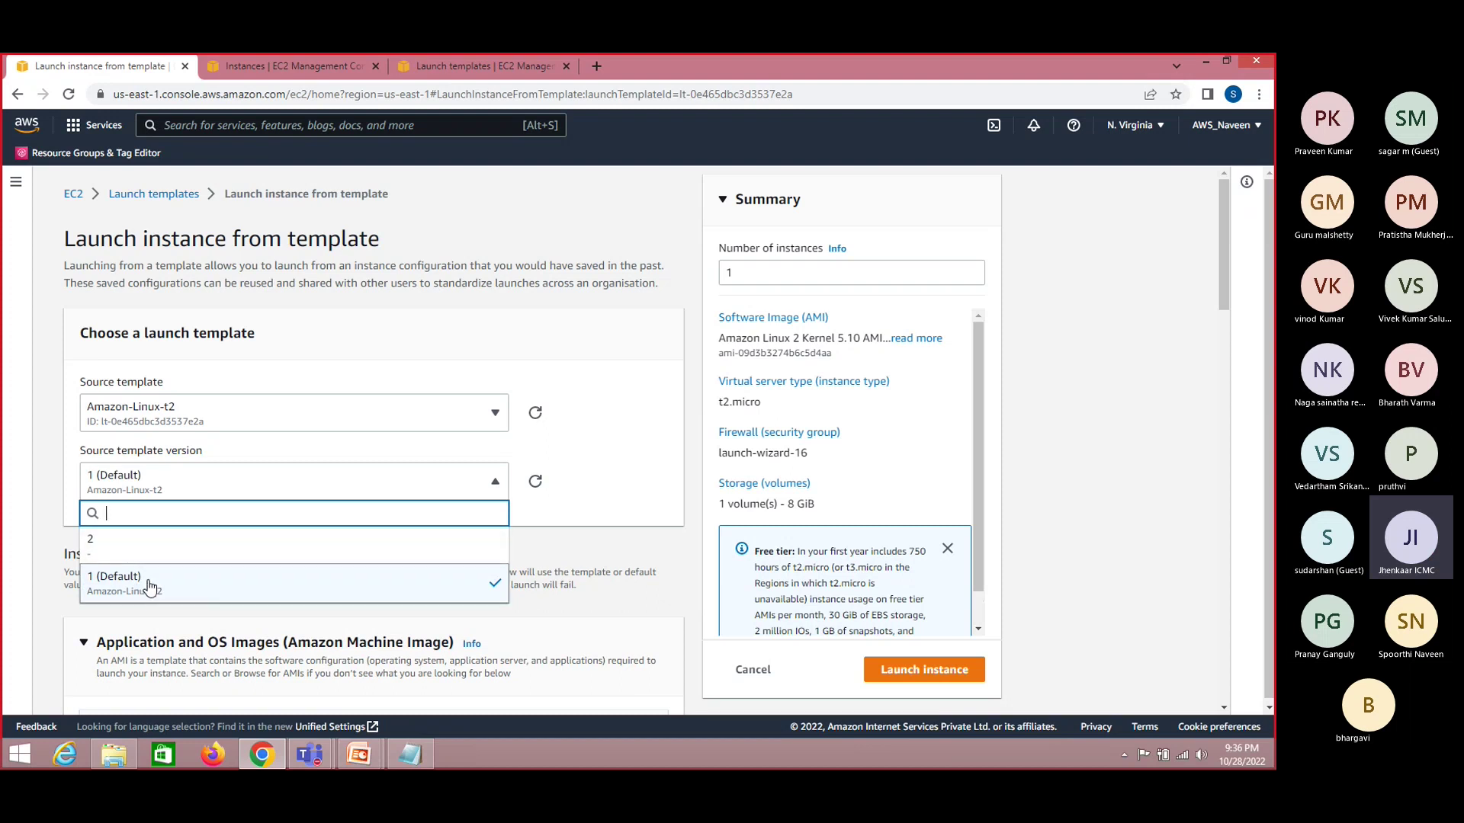
{"action": "left_click", "coordinate": [327, 528]}
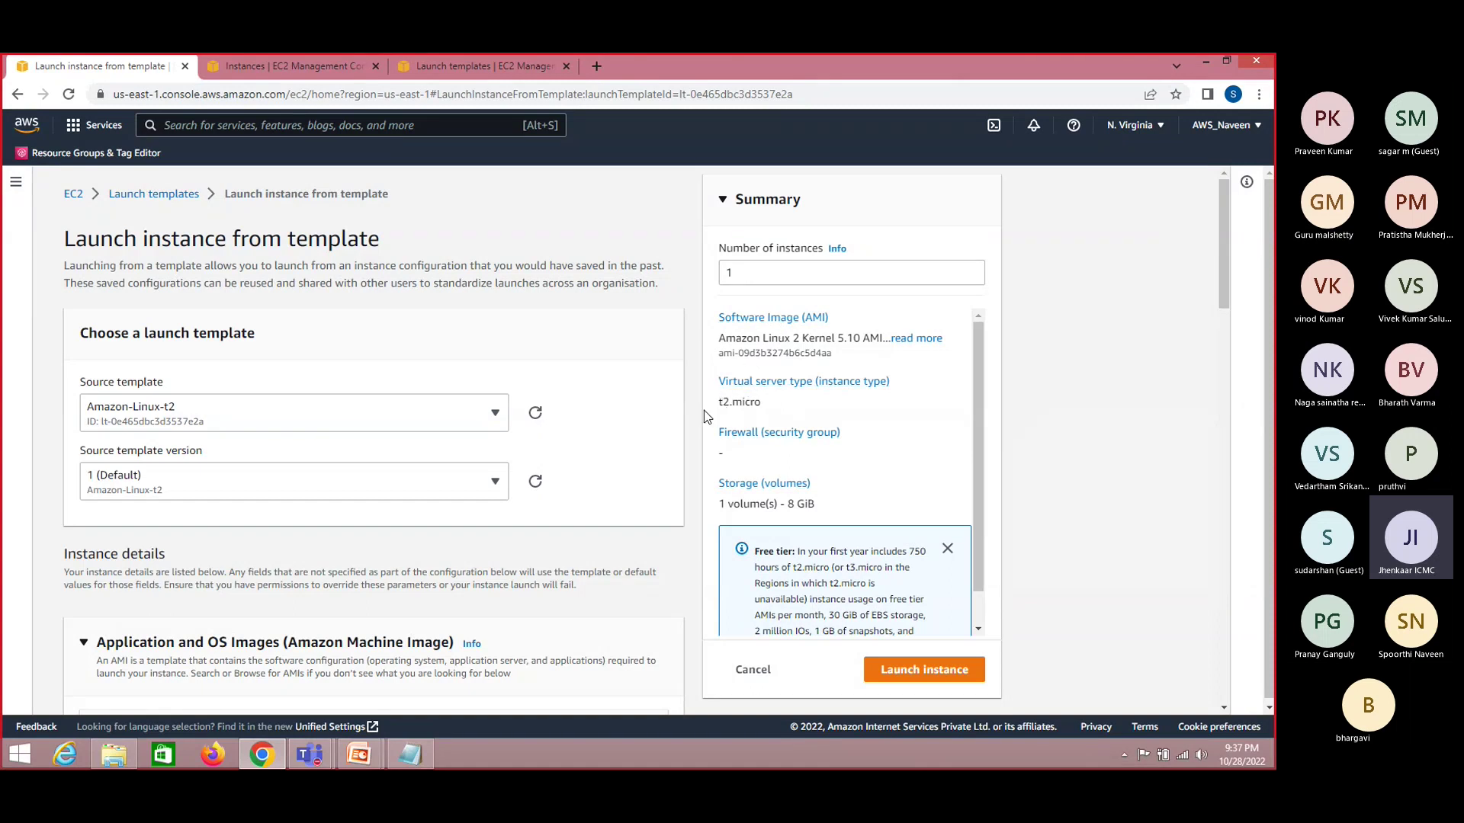
{"action": "left_click", "coordinate": [359, 484]}
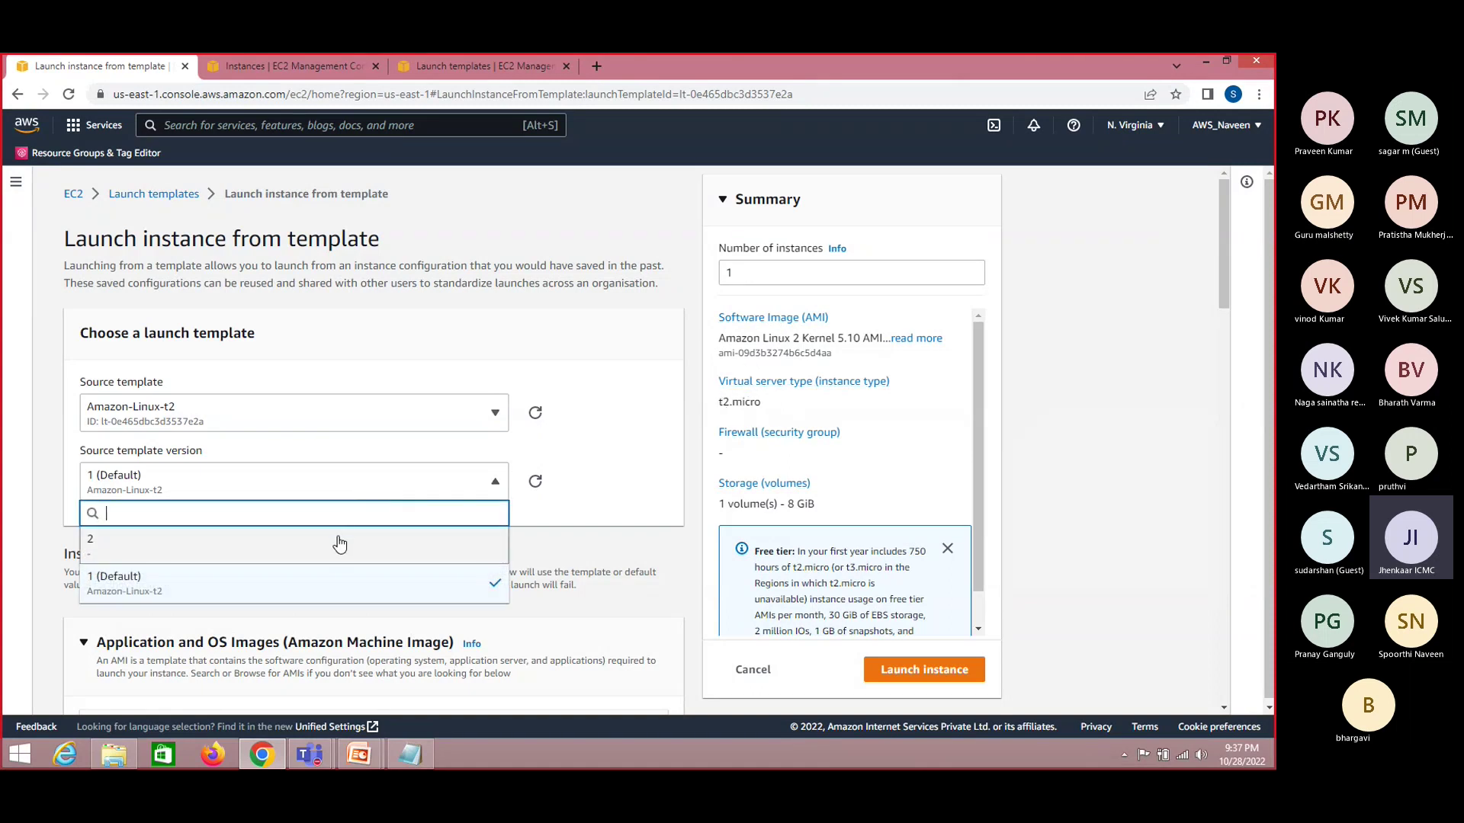
{"action": "left_click", "coordinate": [339, 541]}
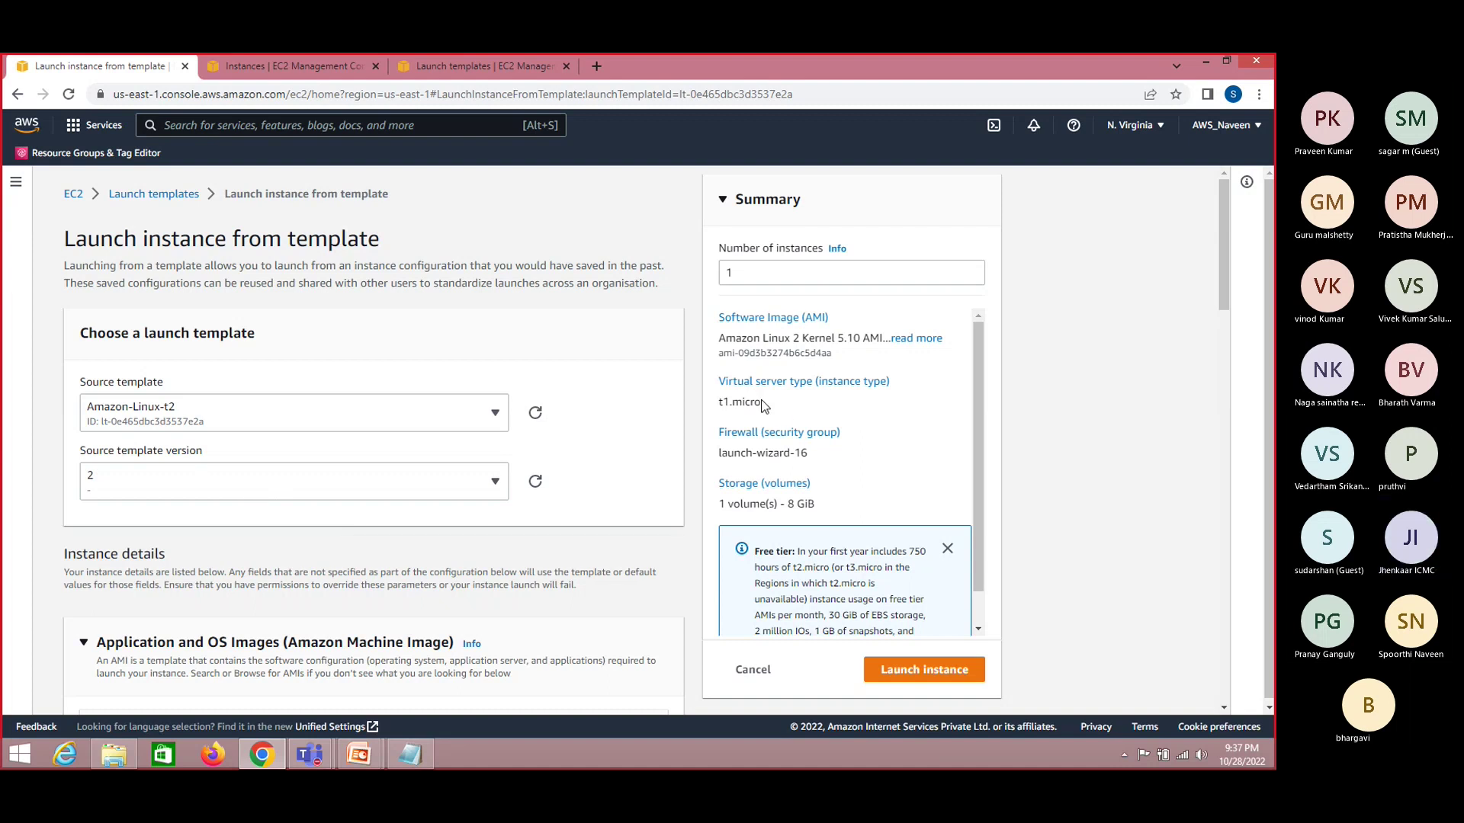
{"action": "left_click_drag", "start_coordinate": [762, 401], "coordinate": [721, 398]}
{"action": "left_click", "coordinate": [722, 397]}
Review the remaining Launch Template slides in PowerPoint up to slide 5, and return to the launch page in Chrome
{"action": "key", "text": "alt+Tab"}
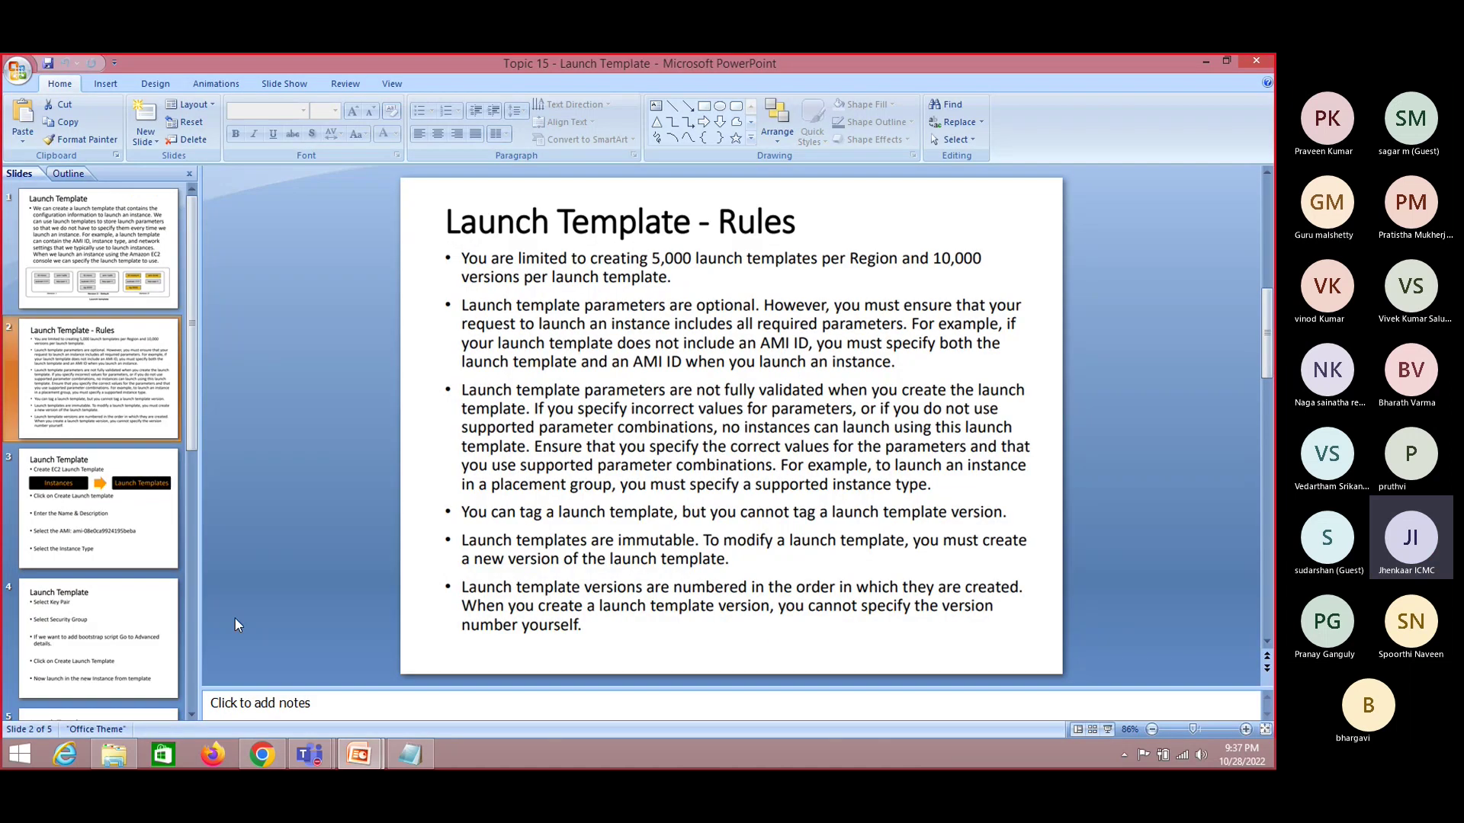
{"action": "left_click", "coordinate": [103, 526]}
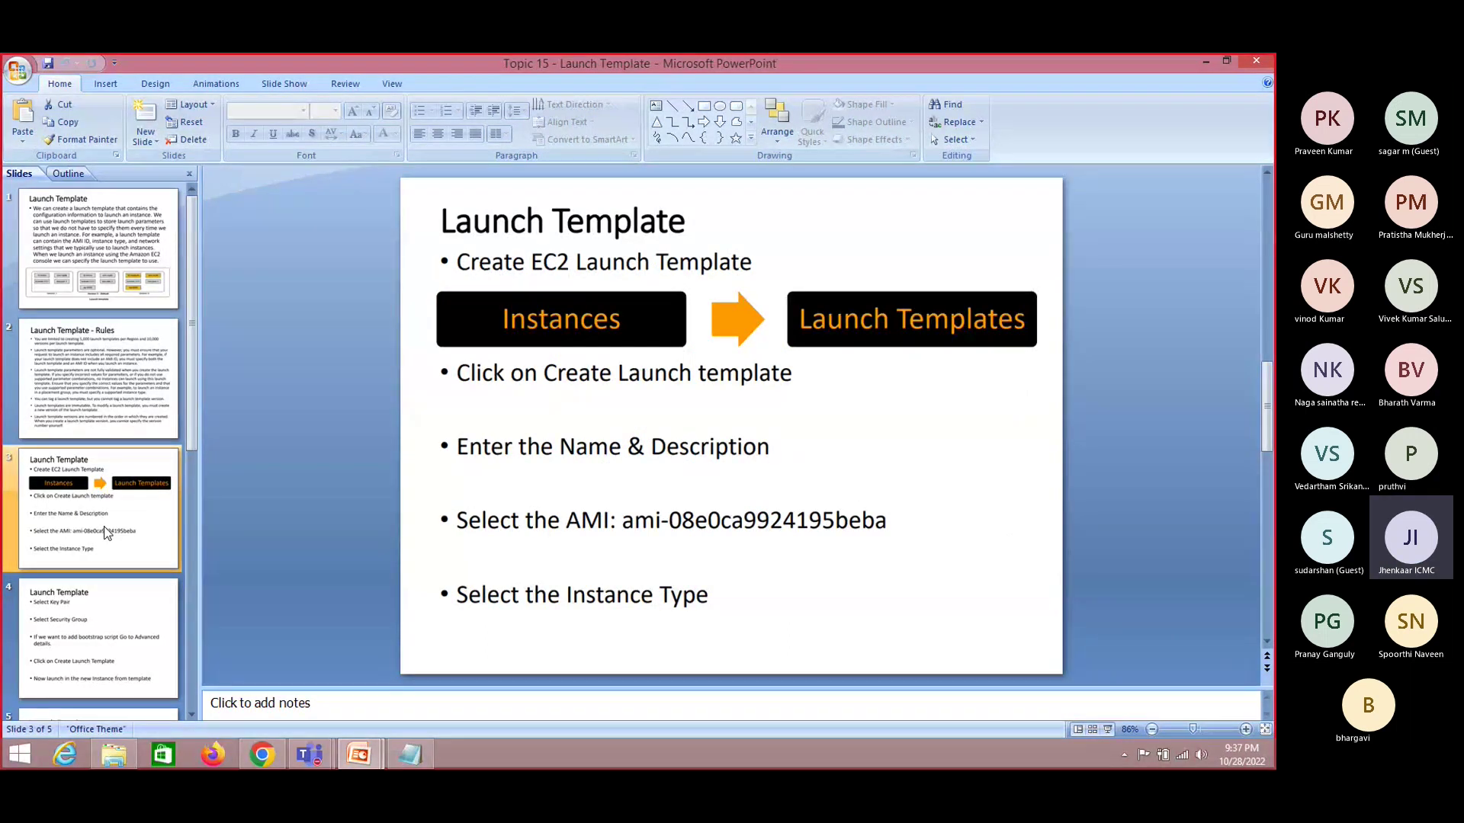
{"action": "key", "text": "Down"}
{"action": "key", "text": "Down"}
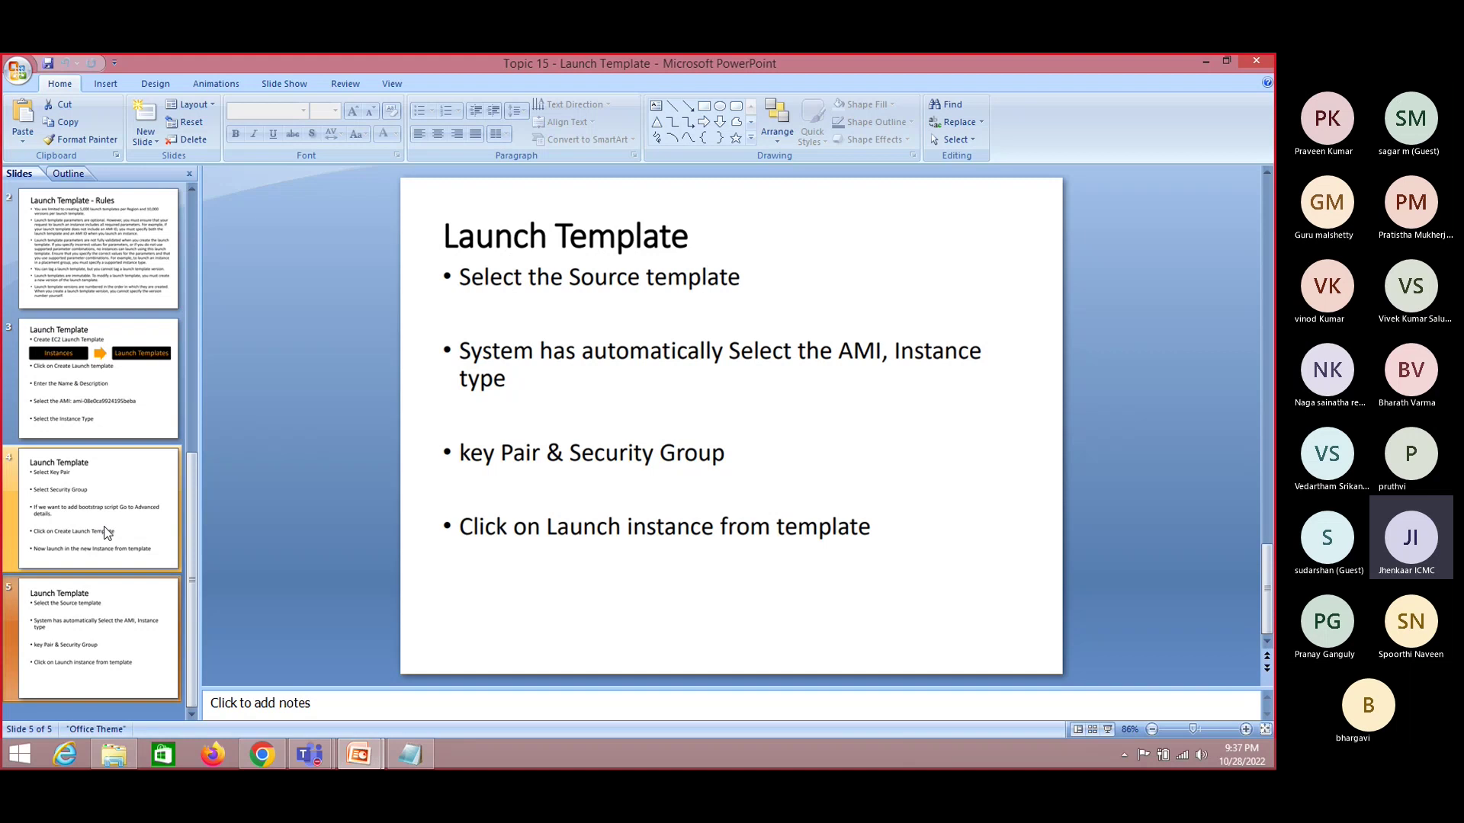
{"action": "key", "text": "alt+Tab"}
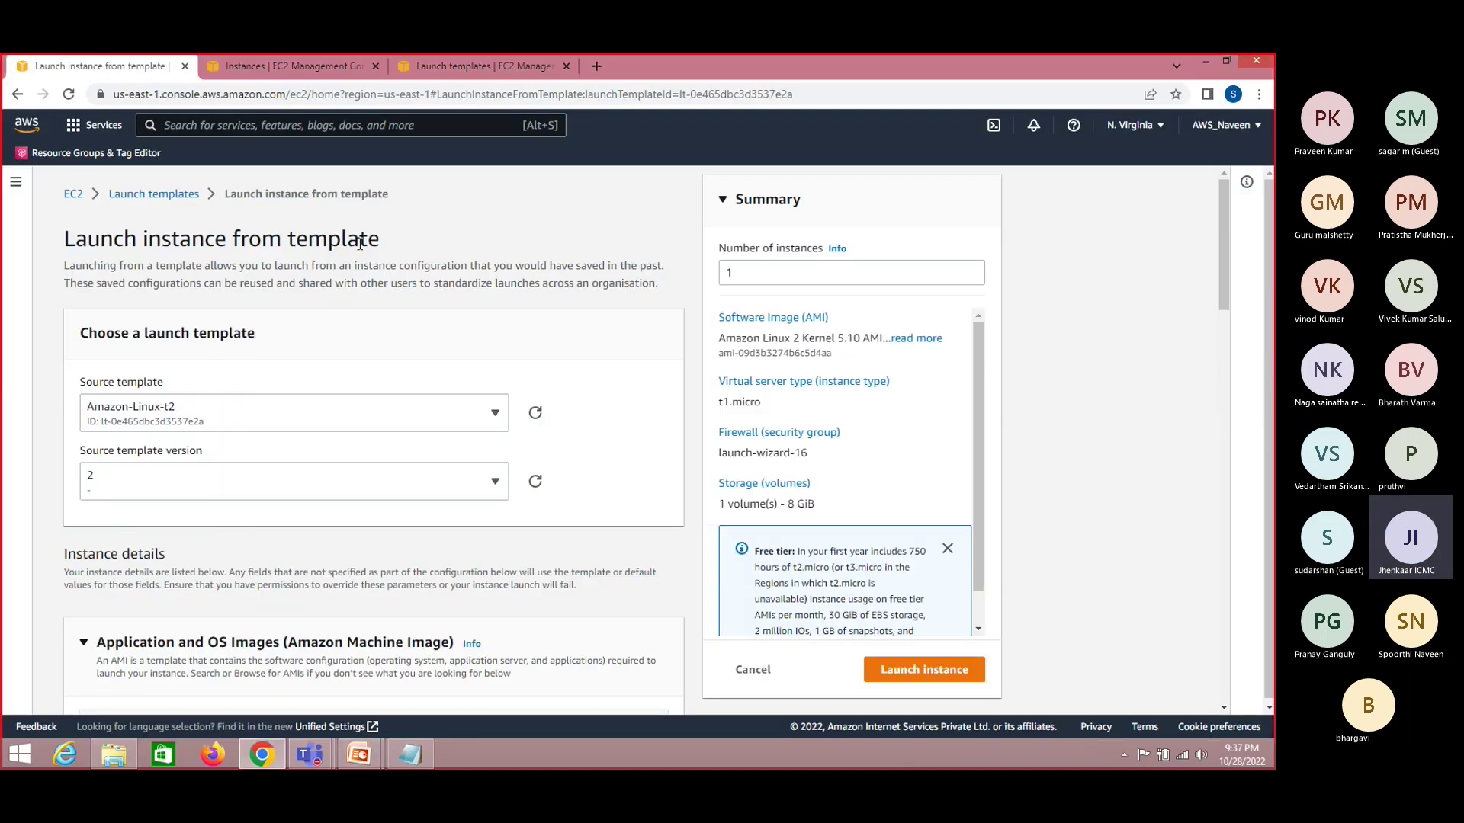
{"action": "double_click", "coordinate": [360, 243]}
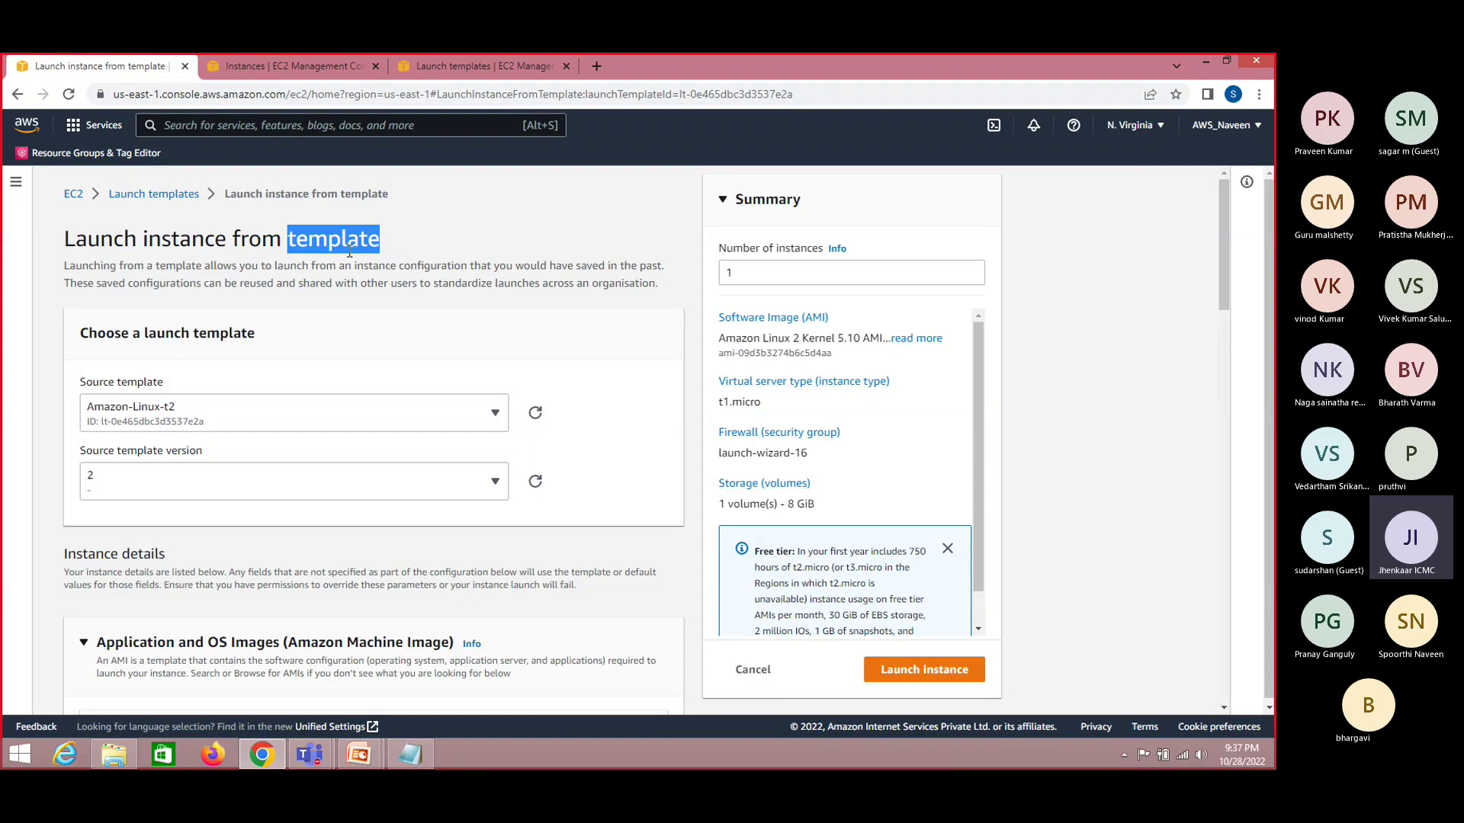
Refresh the instances list and terminate the running t2.micro instance
{"action": "left_click", "coordinate": [323, 65]}
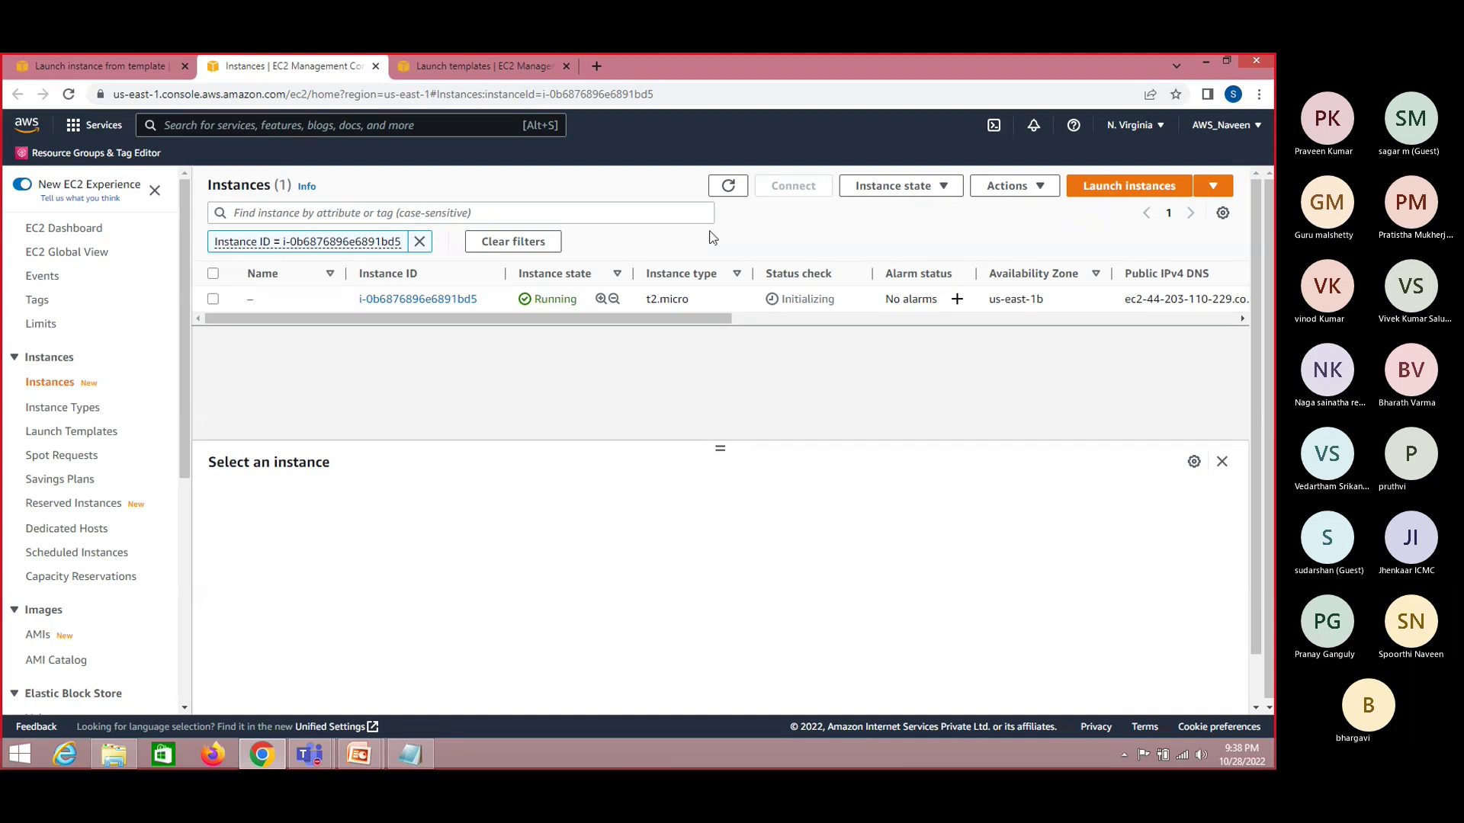
{"action": "left_click", "coordinate": [730, 187]}
{"action": "left_click", "coordinate": [213, 300]}
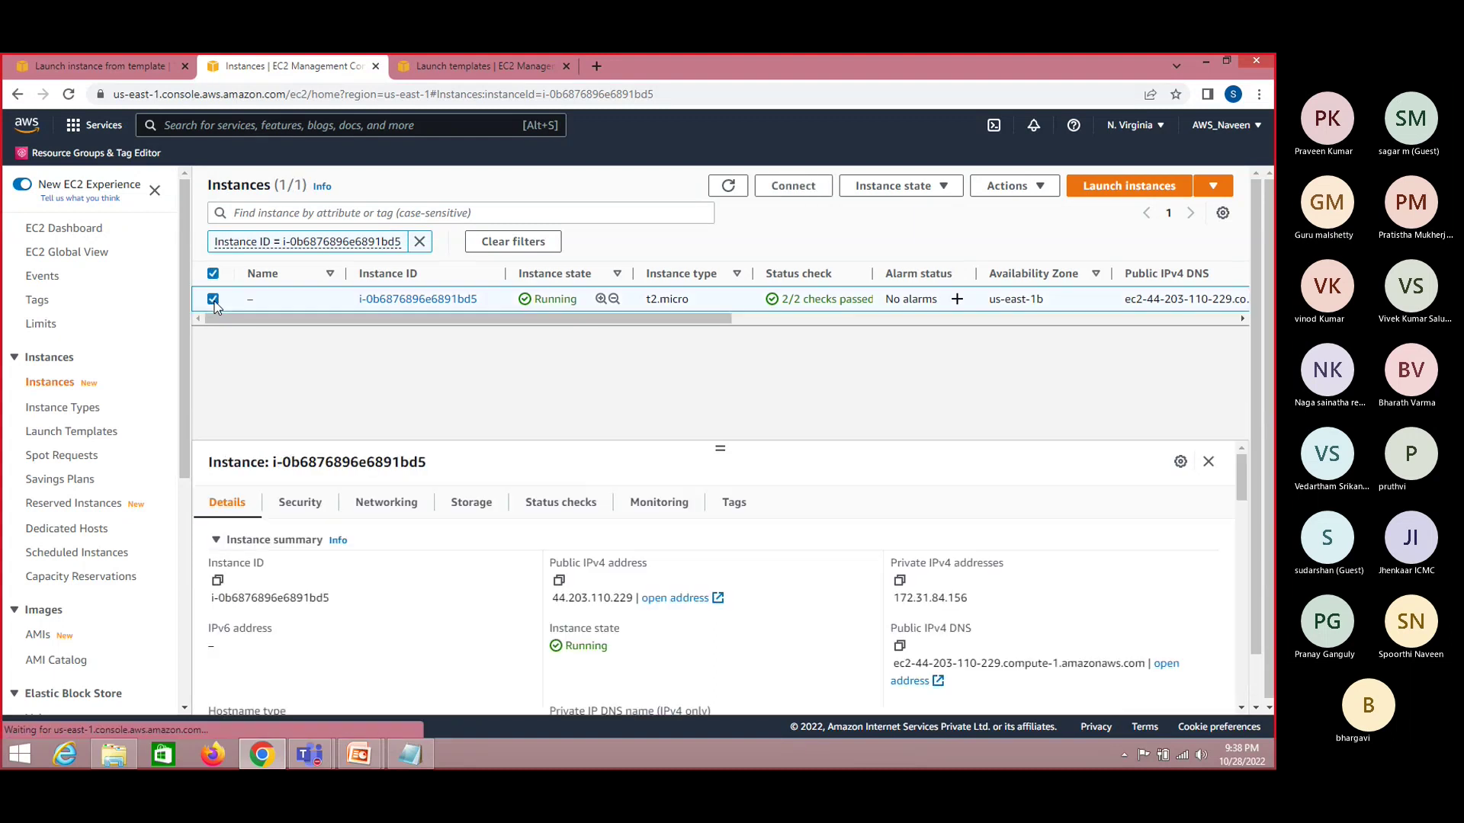
{"action": "left_click", "coordinate": [895, 186]}
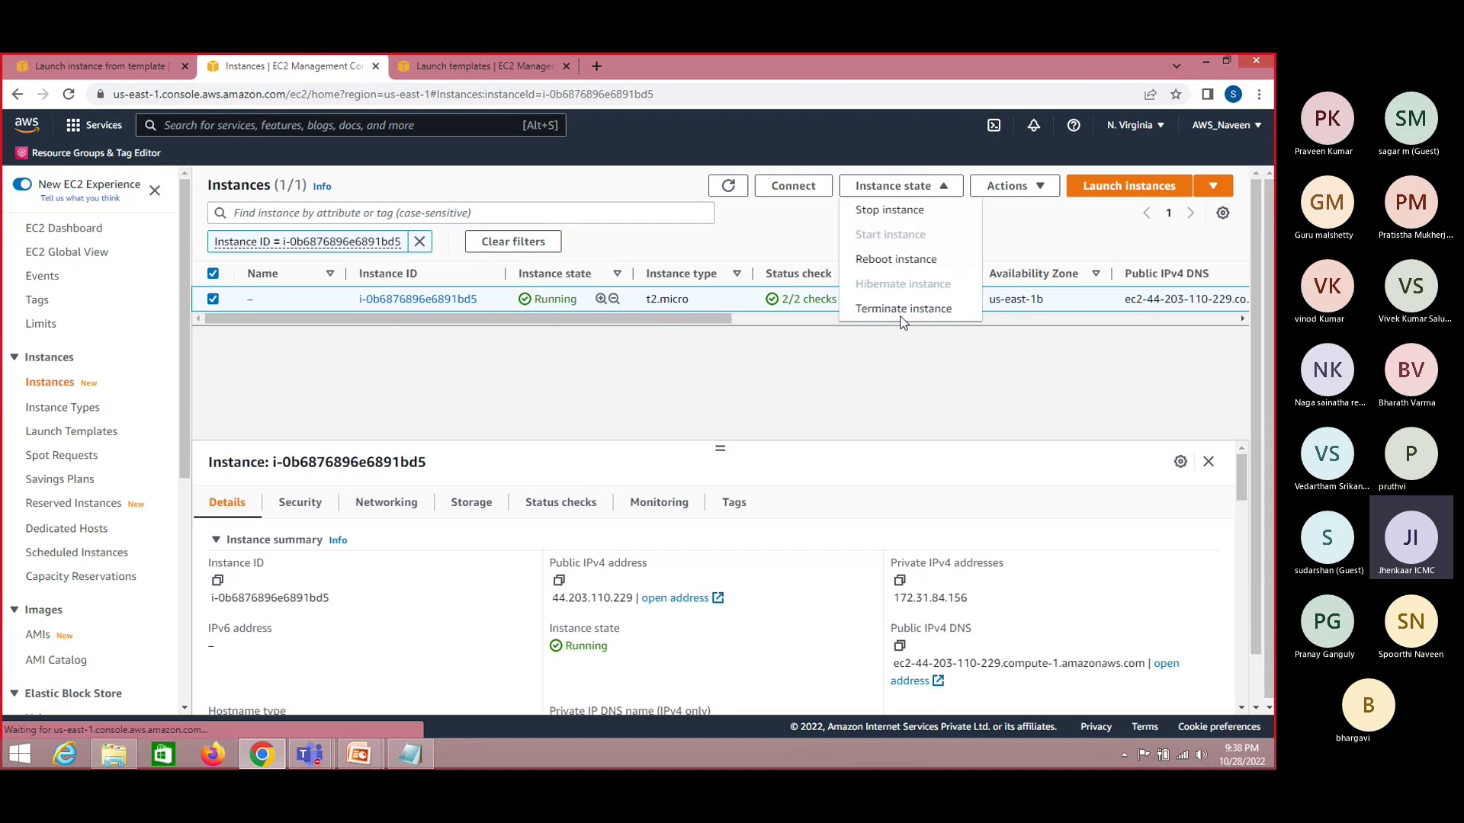
{"action": "left_click", "coordinate": [892, 310]}
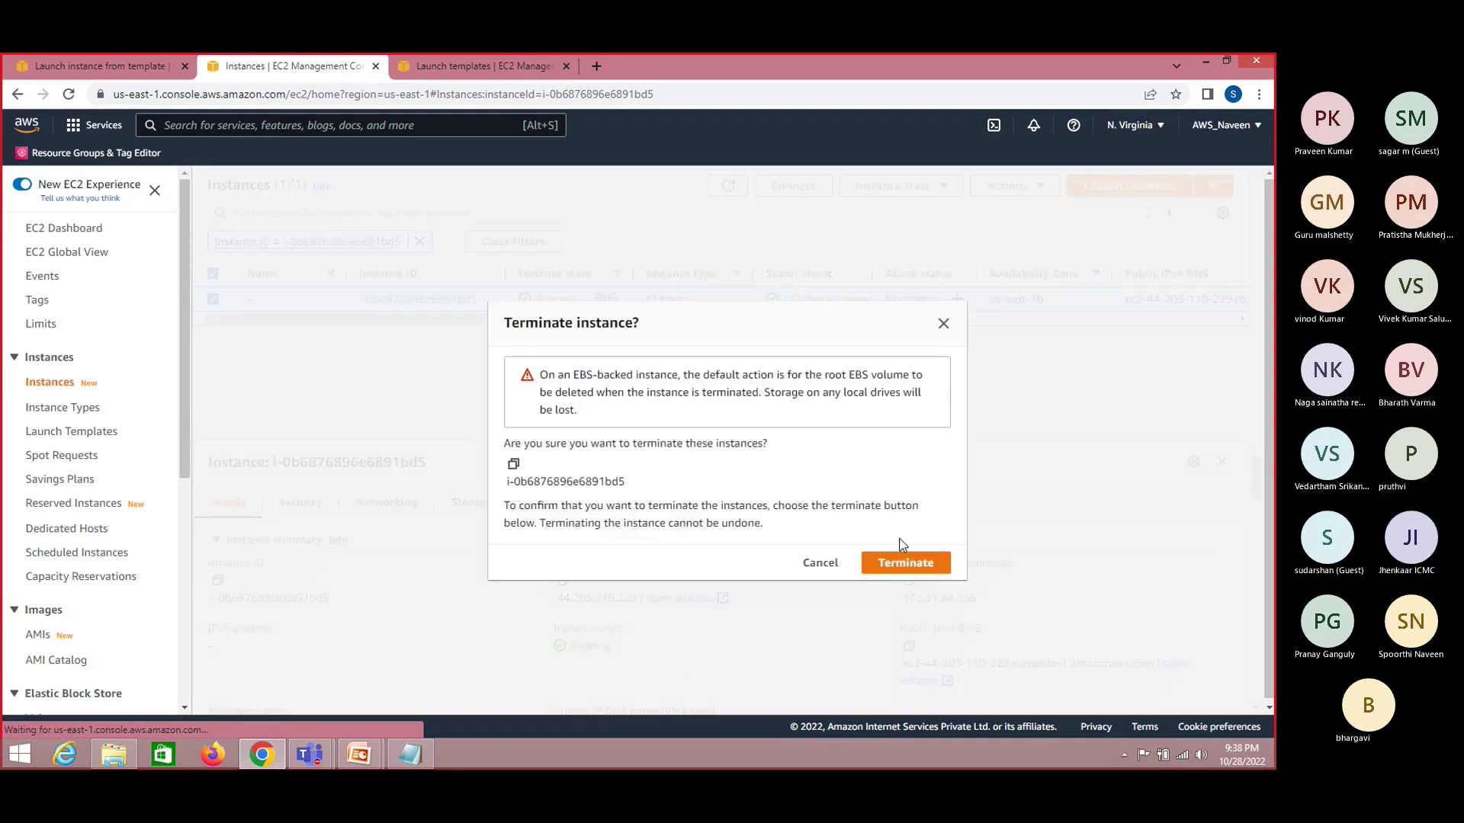
{"action": "left_click", "coordinate": [905, 564]}
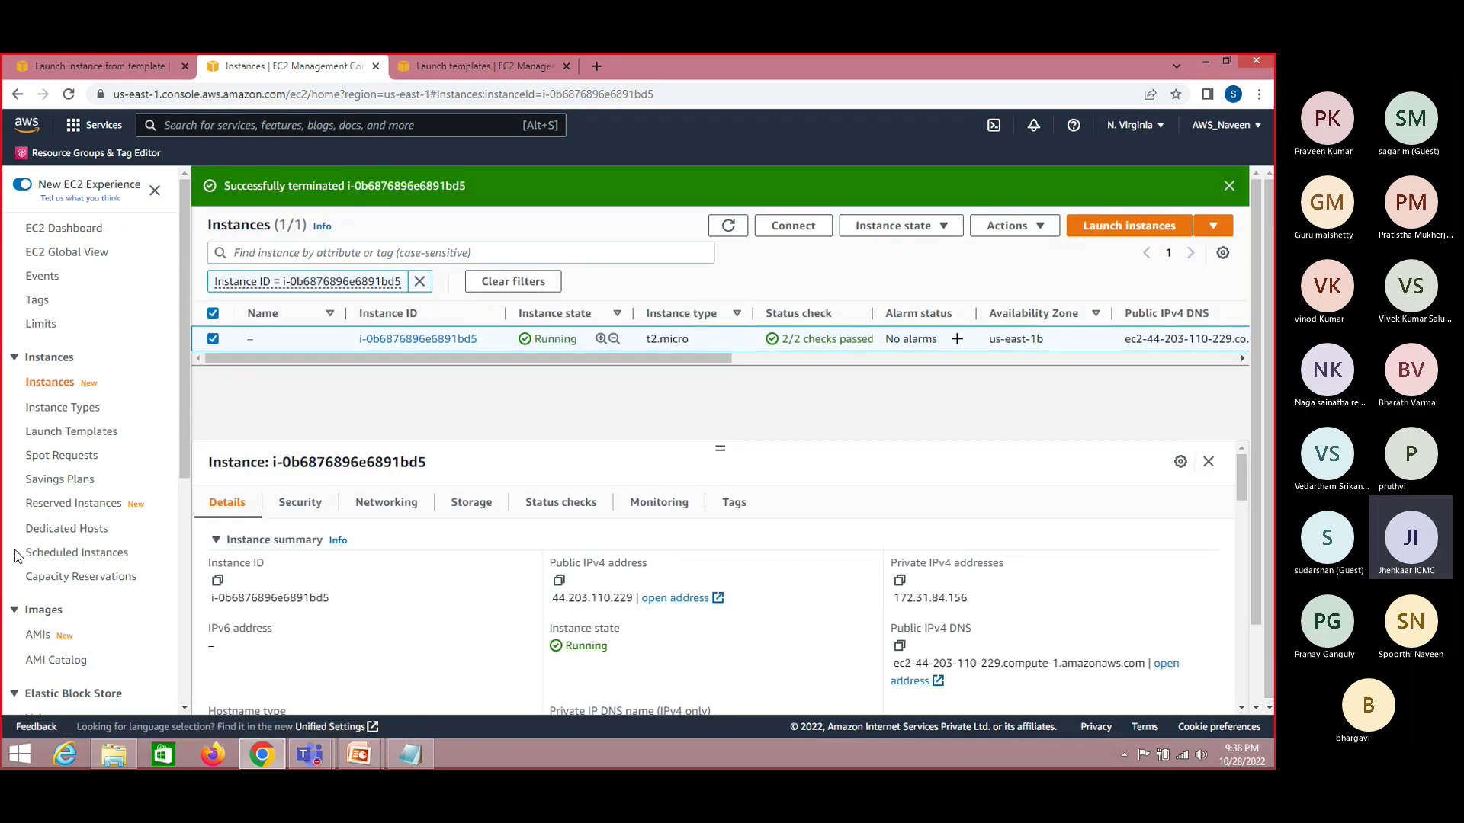
Delete the Amazon-Linux-t2 launch template with all its versions, confirming with the word Delete
{"action": "left_click", "coordinate": [85, 433]}
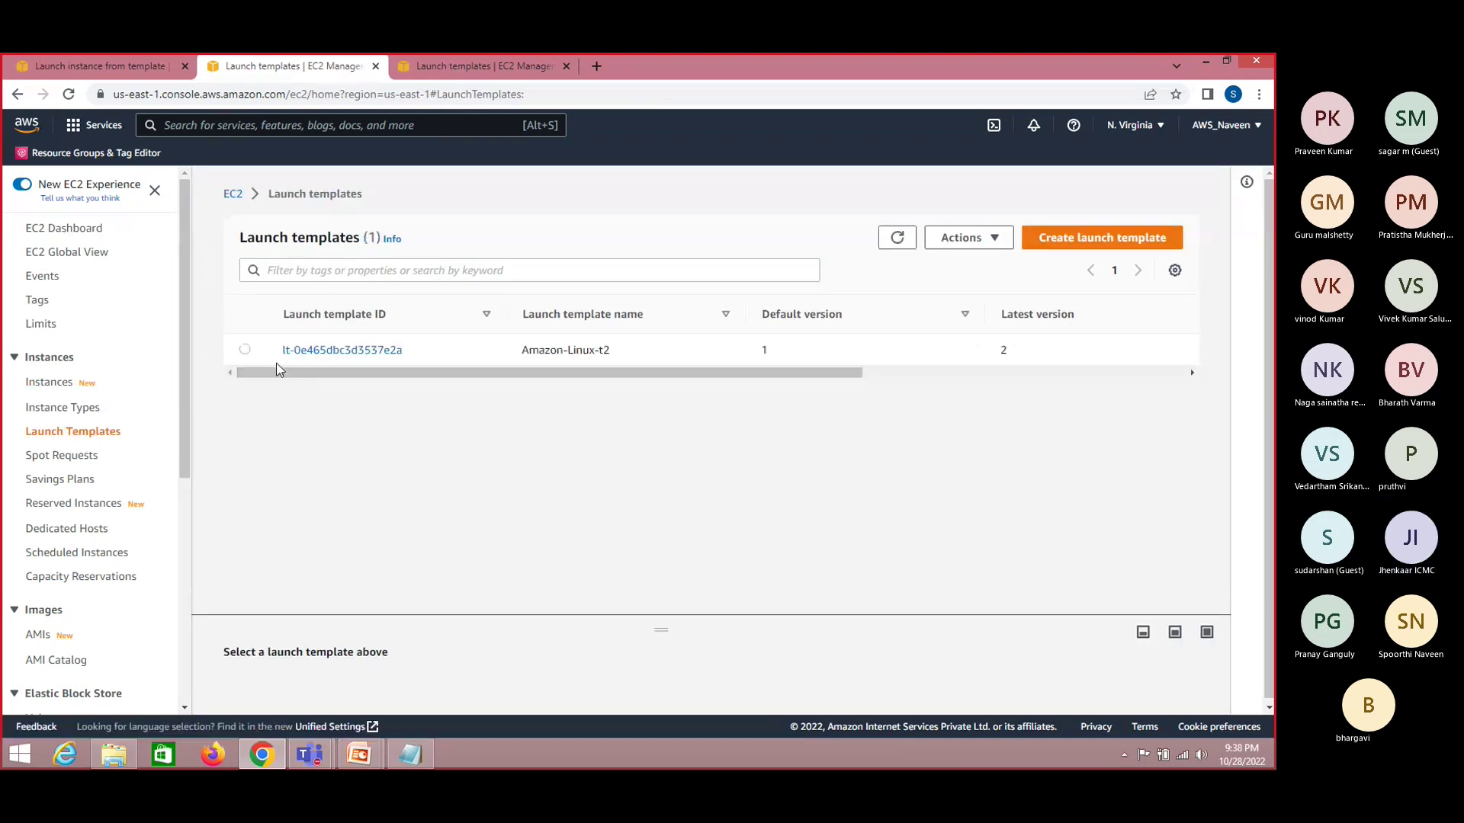
{"action": "left_click", "coordinate": [244, 349]}
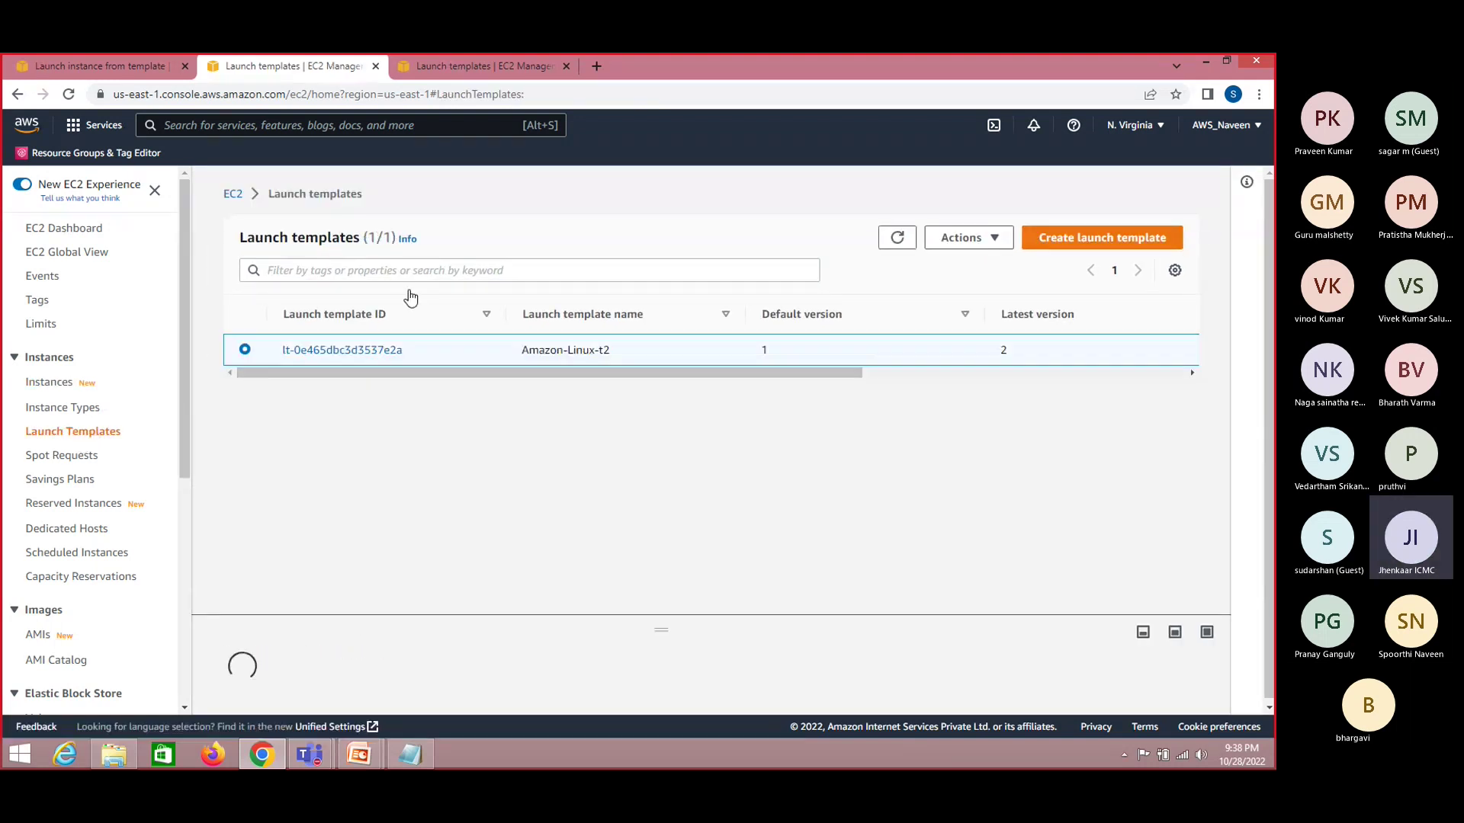
{"action": "left_click", "coordinate": [986, 237]}
{"action": "left_click", "coordinate": [989, 312]}
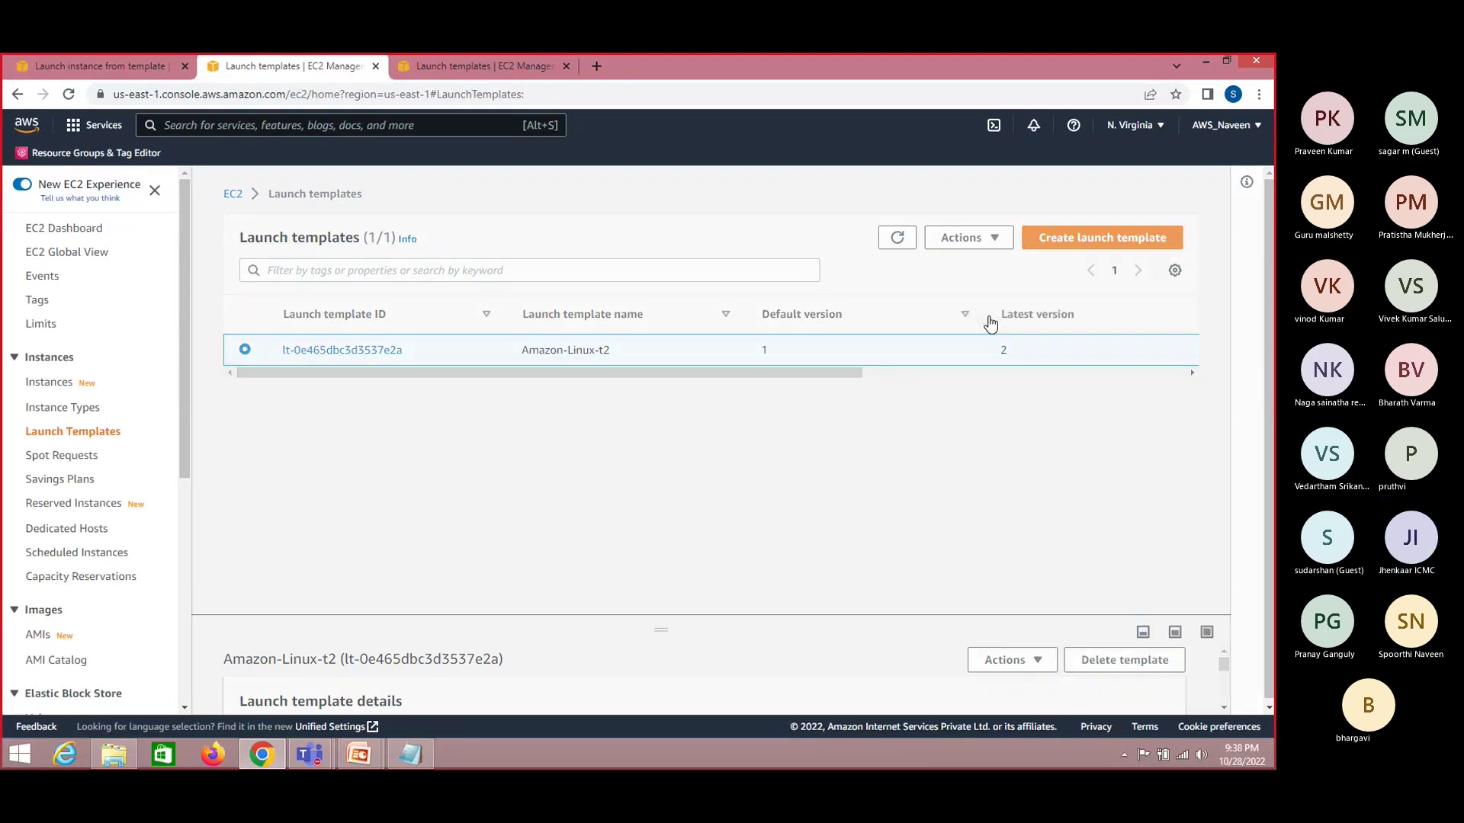
{"action": "left_click", "coordinate": [645, 497]}
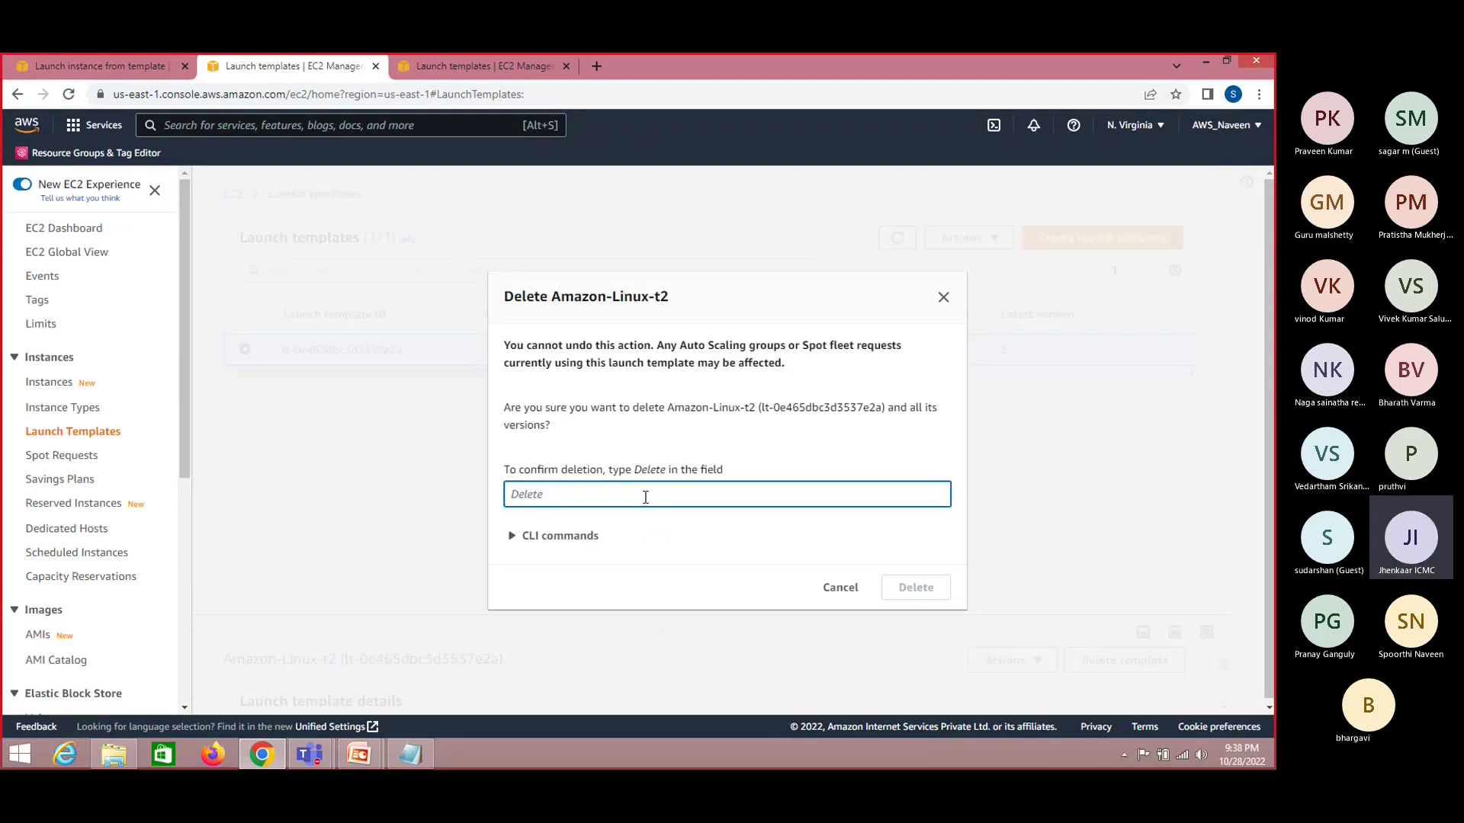
{"action": "type", "text": "Delete"}
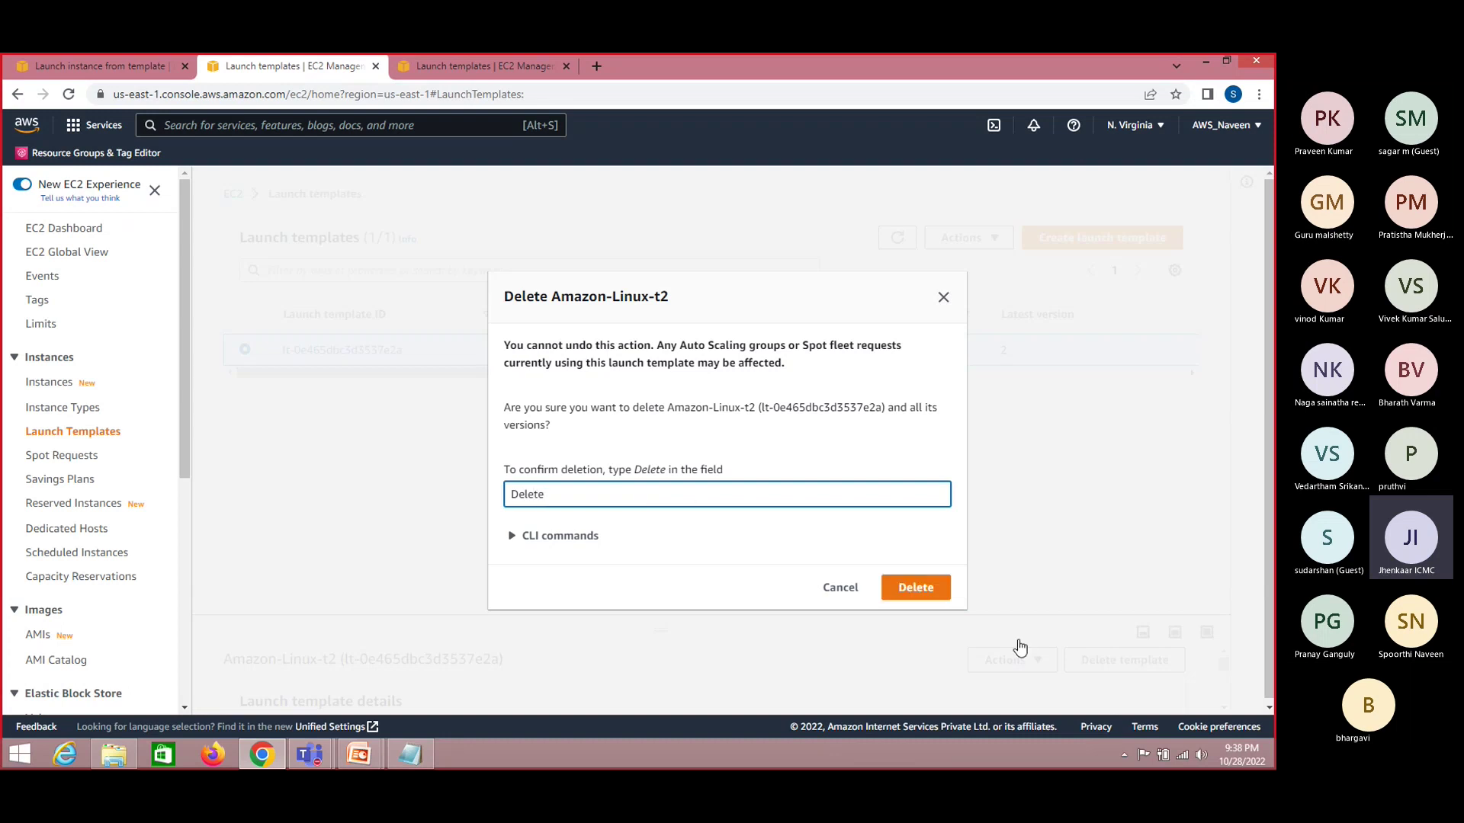
{"action": "left_click", "coordinate": [921, 588]}
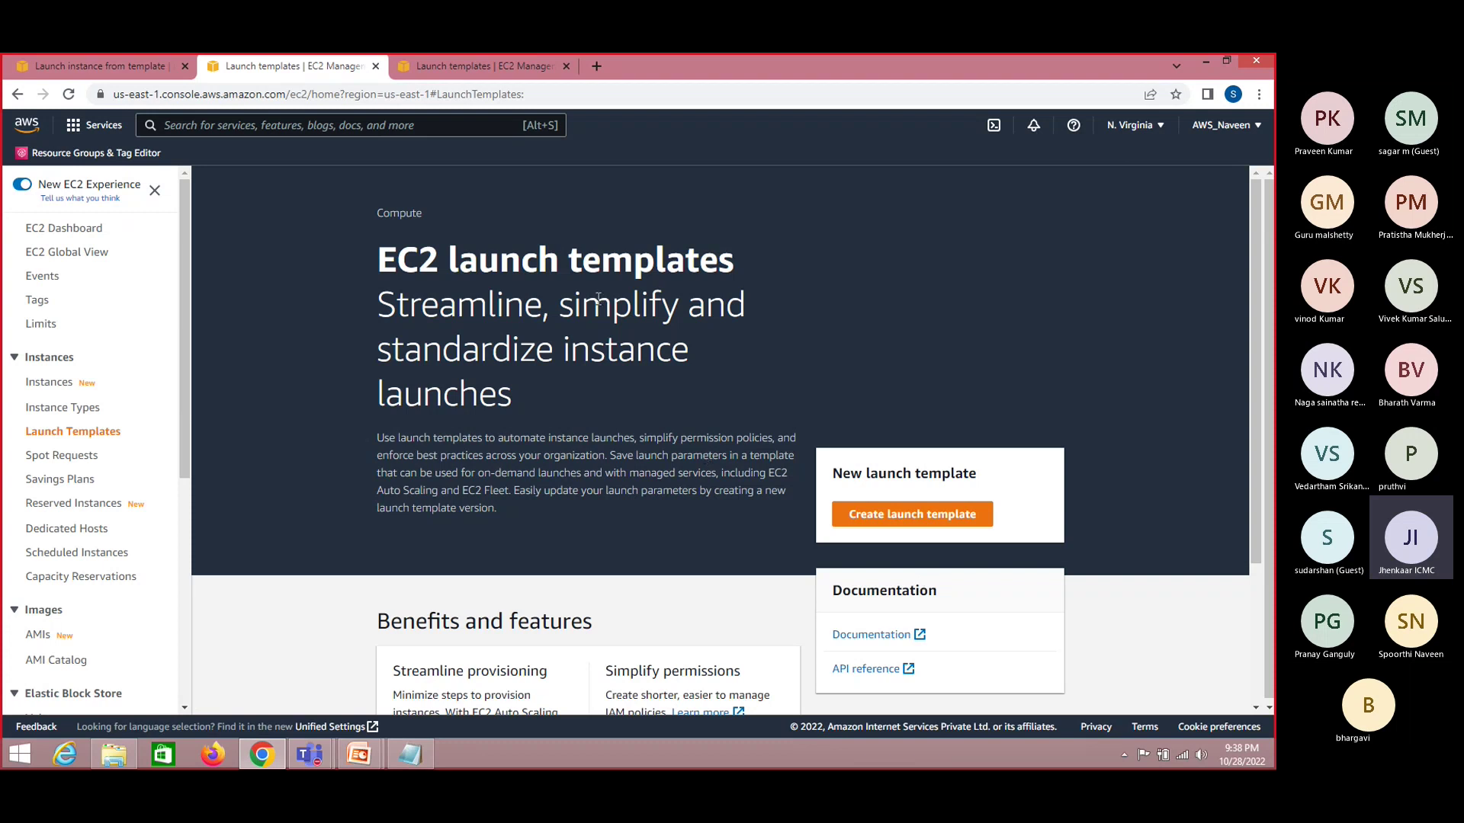
Review the Launch Template Rules slide in PowerPoint and the auto scaling diagram in Paint, and return to the EC2 console in Chrome
{"action": "key", "text": "alt+Tab"}
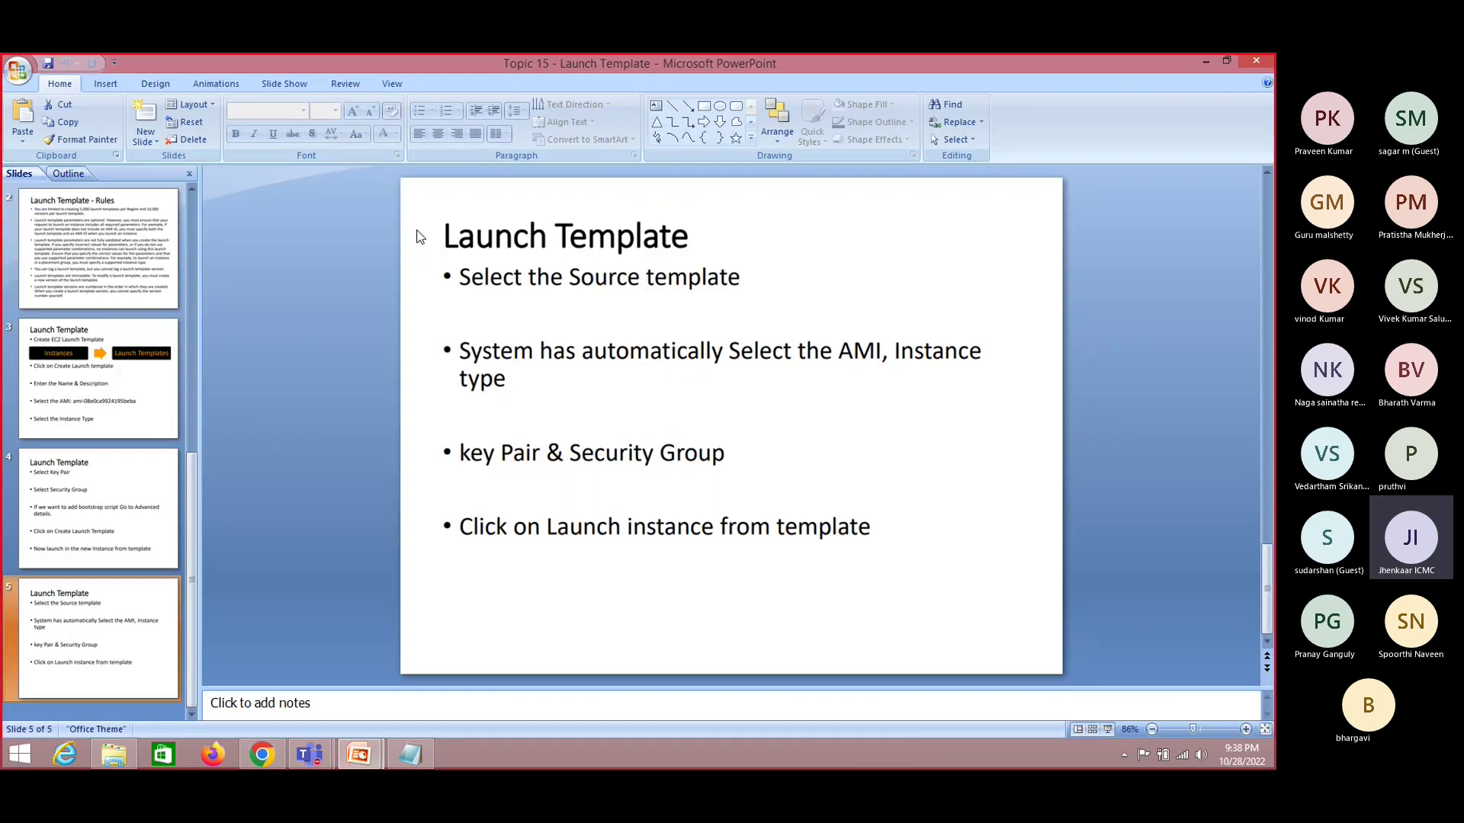
{"action": "left_click", "coordinate": [118, 247]}
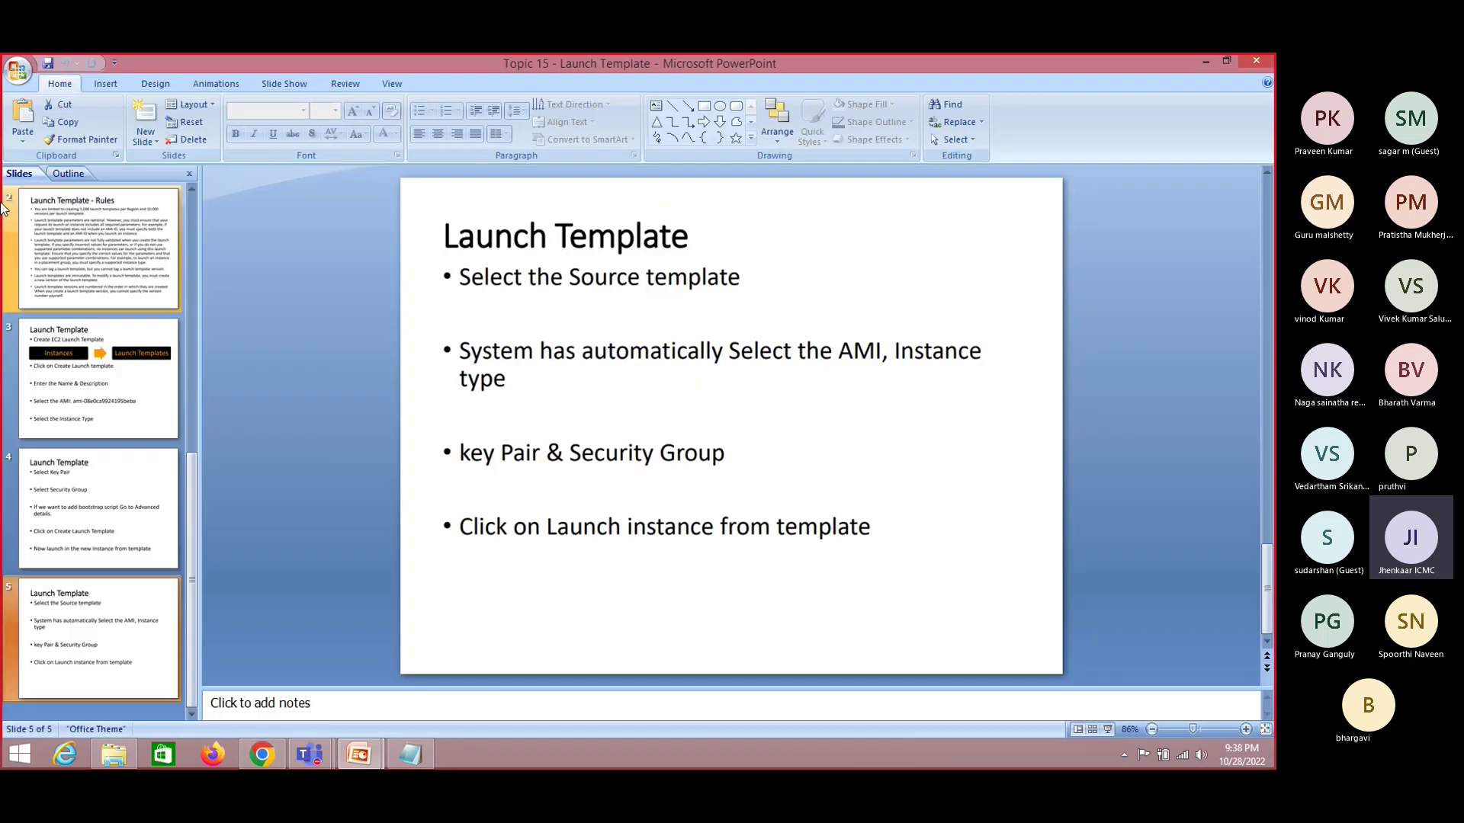
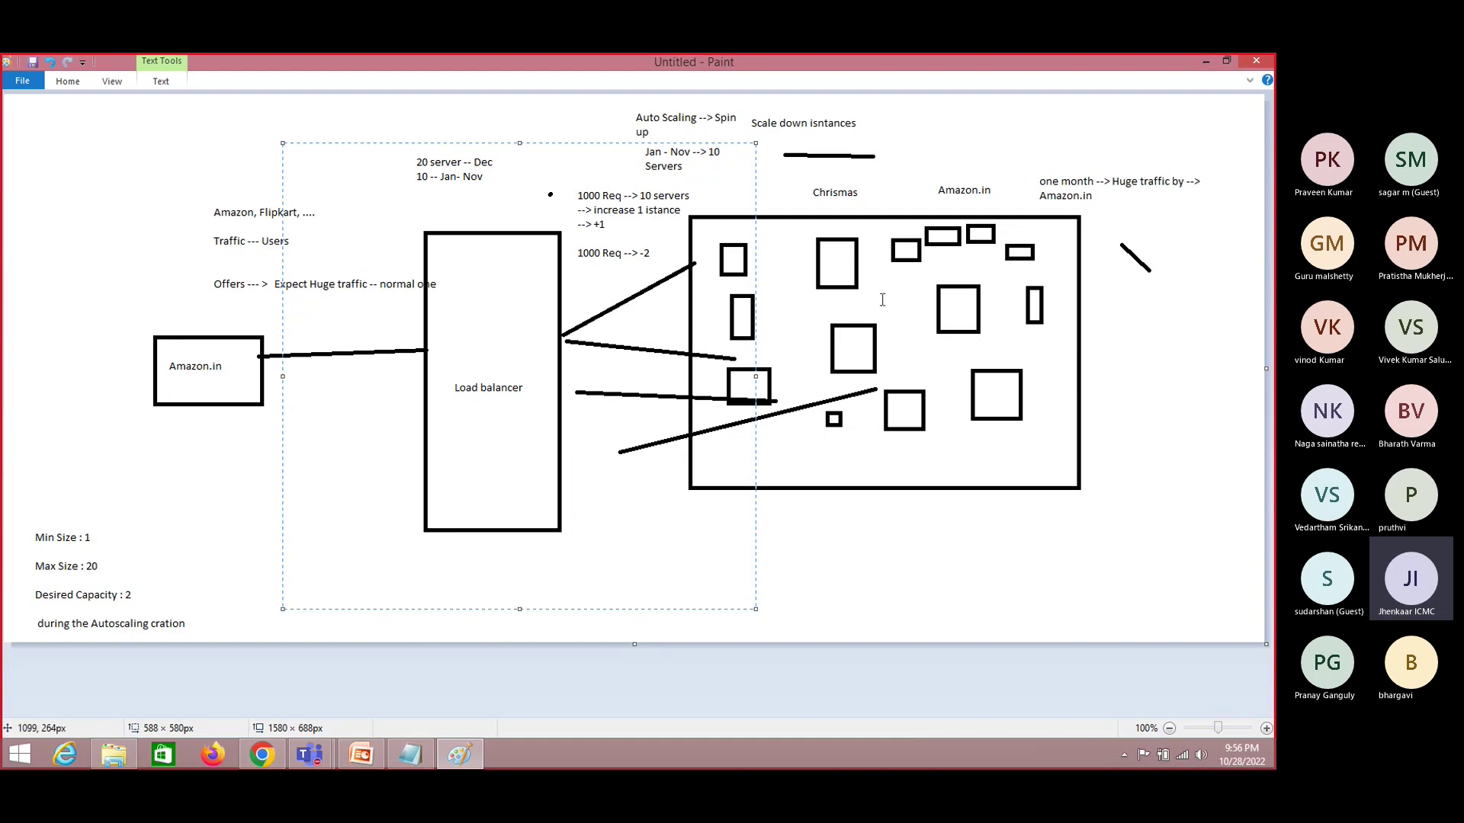
{"action": "key", "text": "alt+Tab"}
{"action": "left_click", "coordinate": [461, 367]}
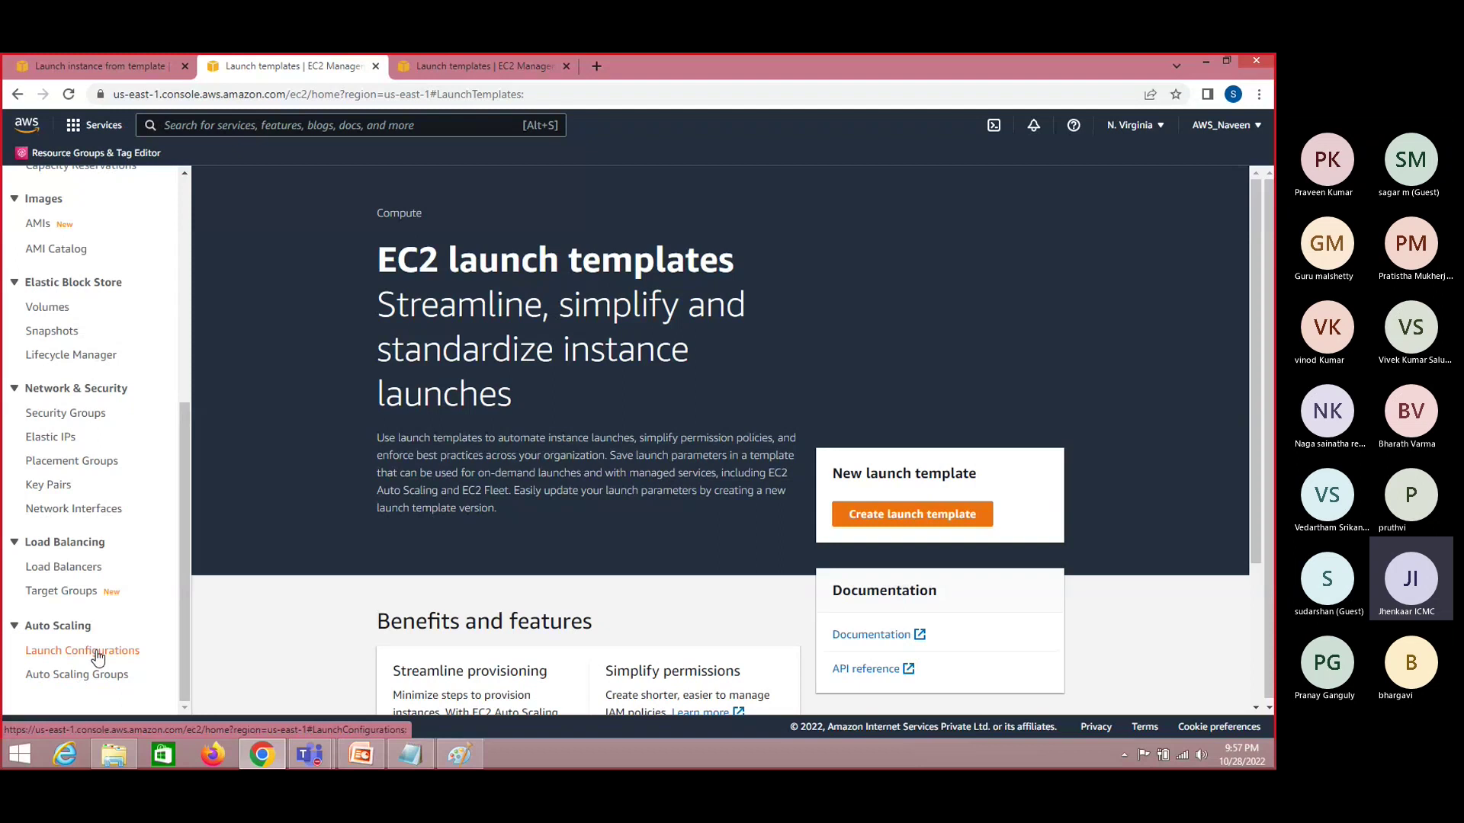
{"action": "key", "text": "alt+Tab"}
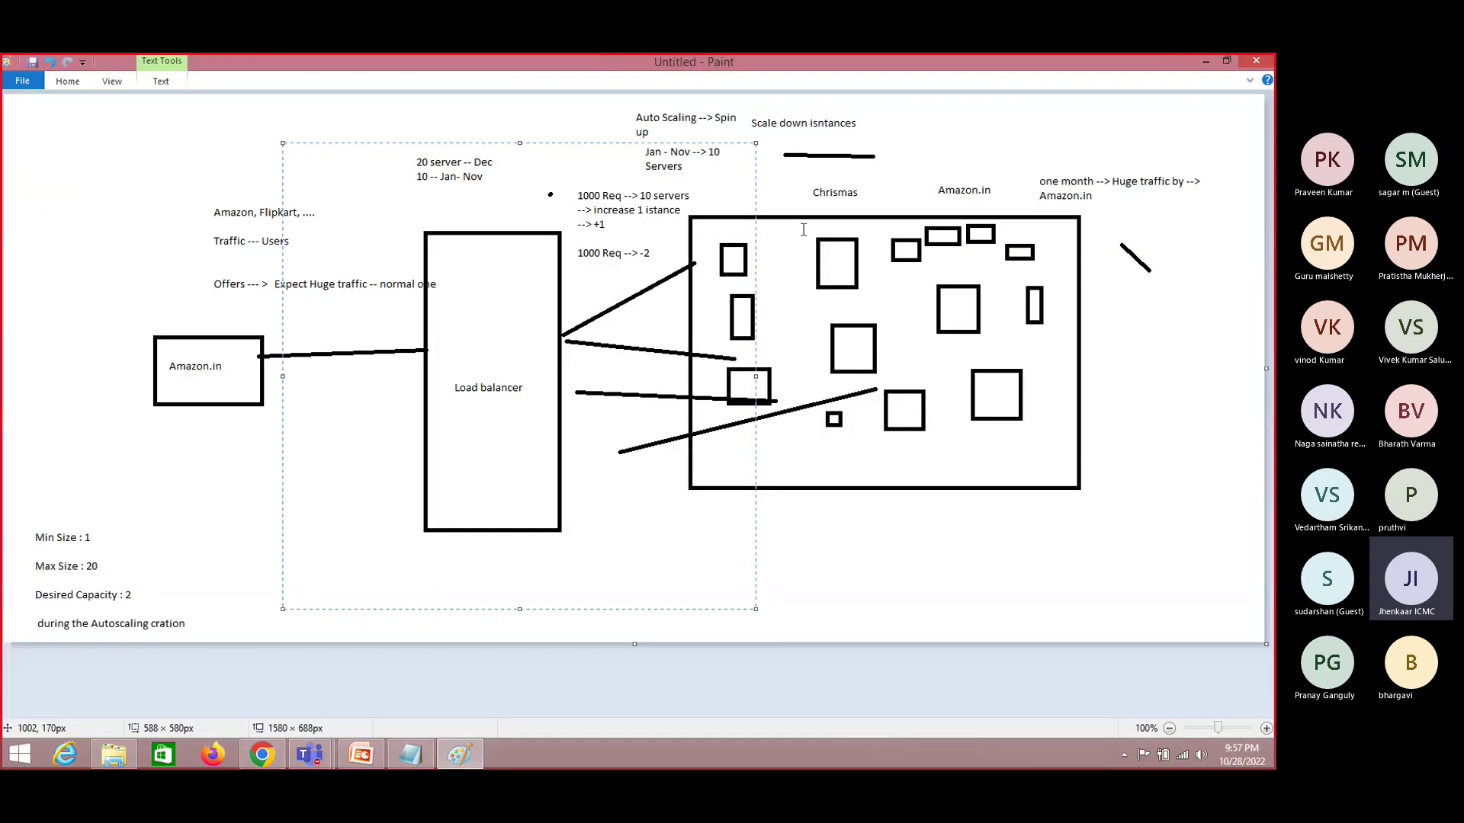
{"action": "left_click_drag", "start_coordinate": [887, 286], "coordinate": [1061, 435]}
{"action": "key", "text": "alt+Tab"}
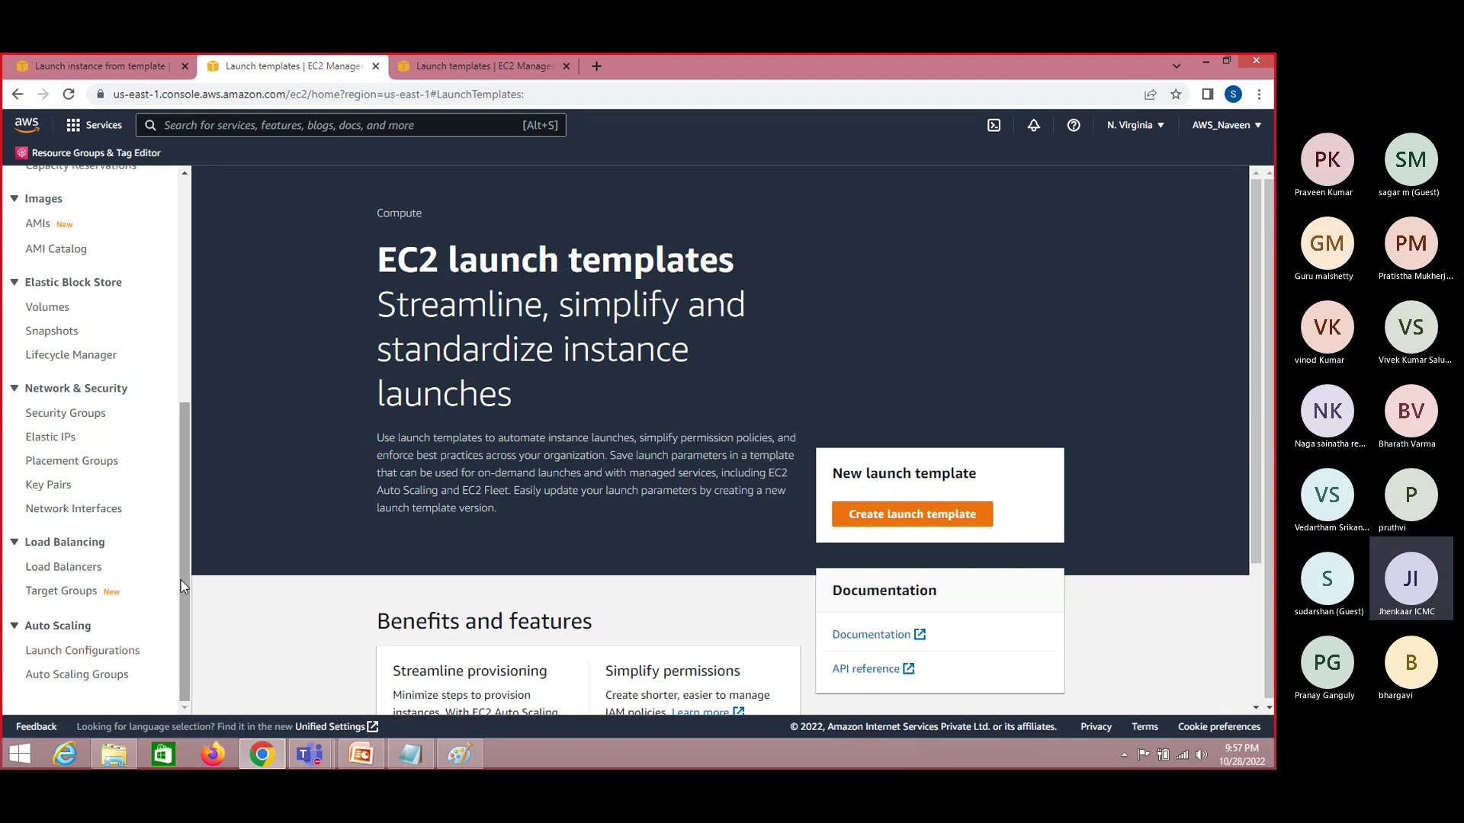
Open the Launch Configurations page in the Auto Scaling section of the EC2 console
{"action": "left_click_drag", "start_coordinate": [183, 580], "coordinate": [197, 705]}
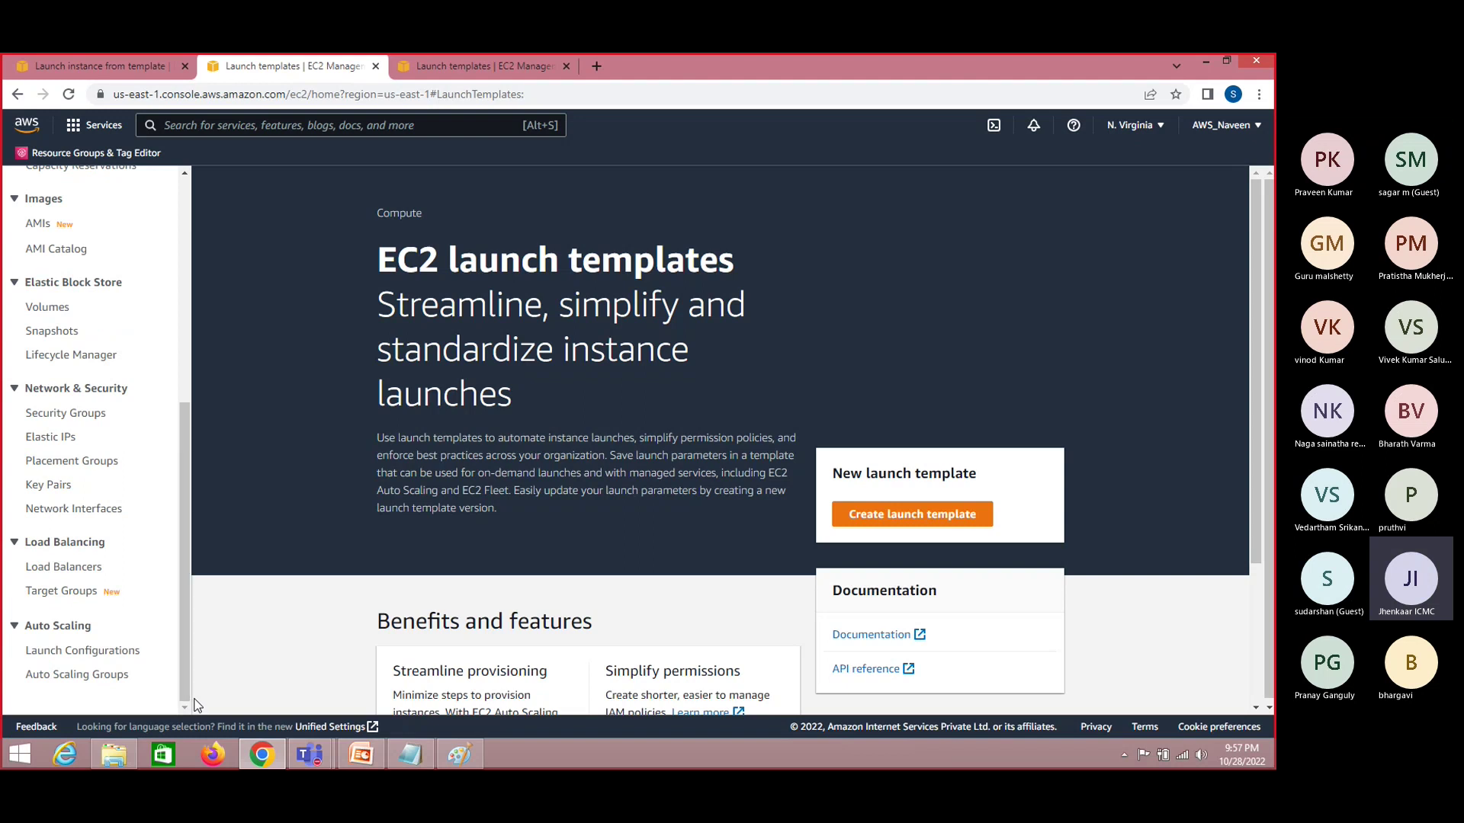
{"action": "left_click", "coordinate": [117, 651]}
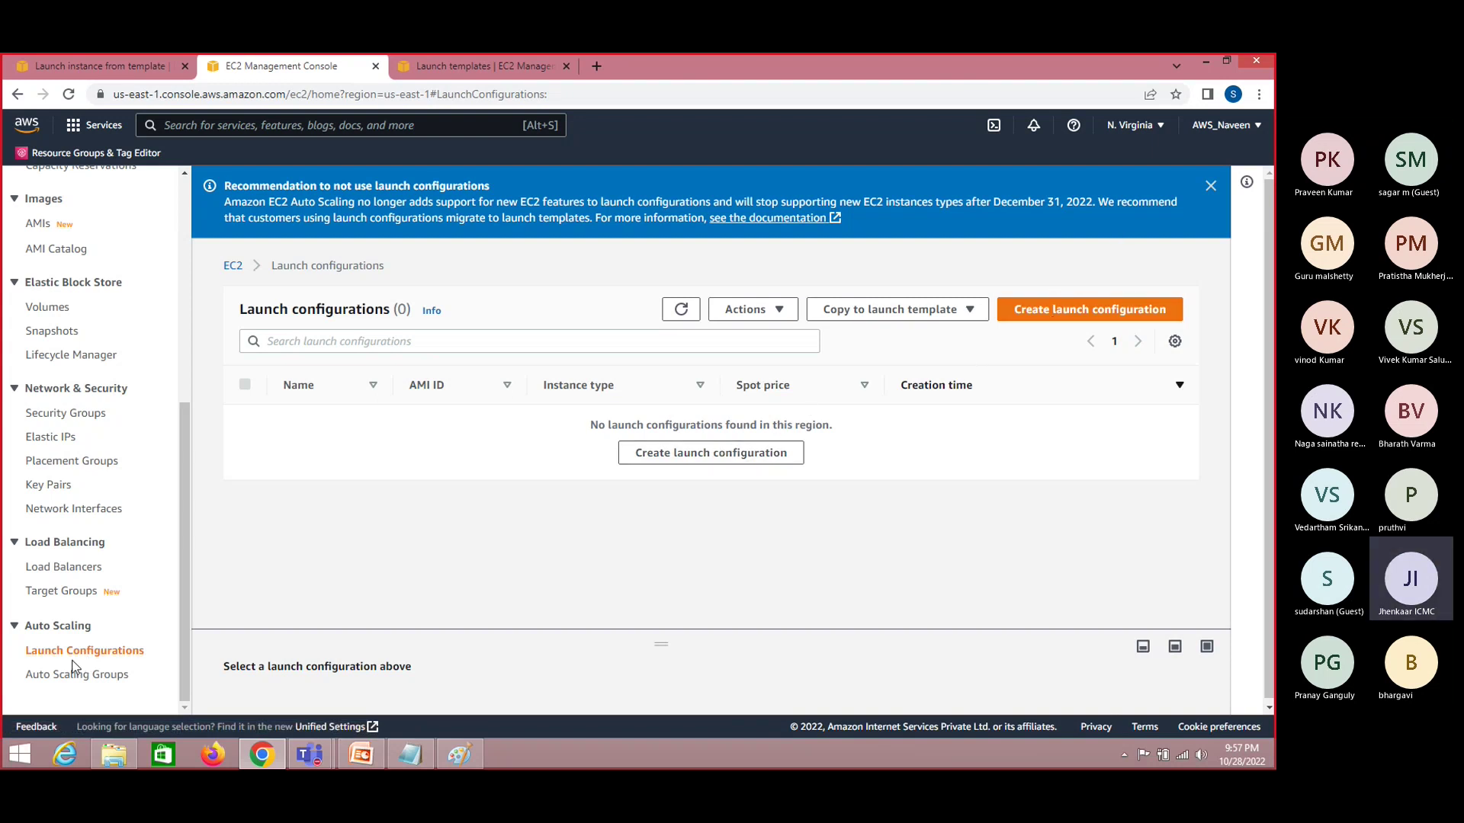
{"action": "left_click_drag", "start_coordinate": [184, 586], "coordinate": [189, 446]}
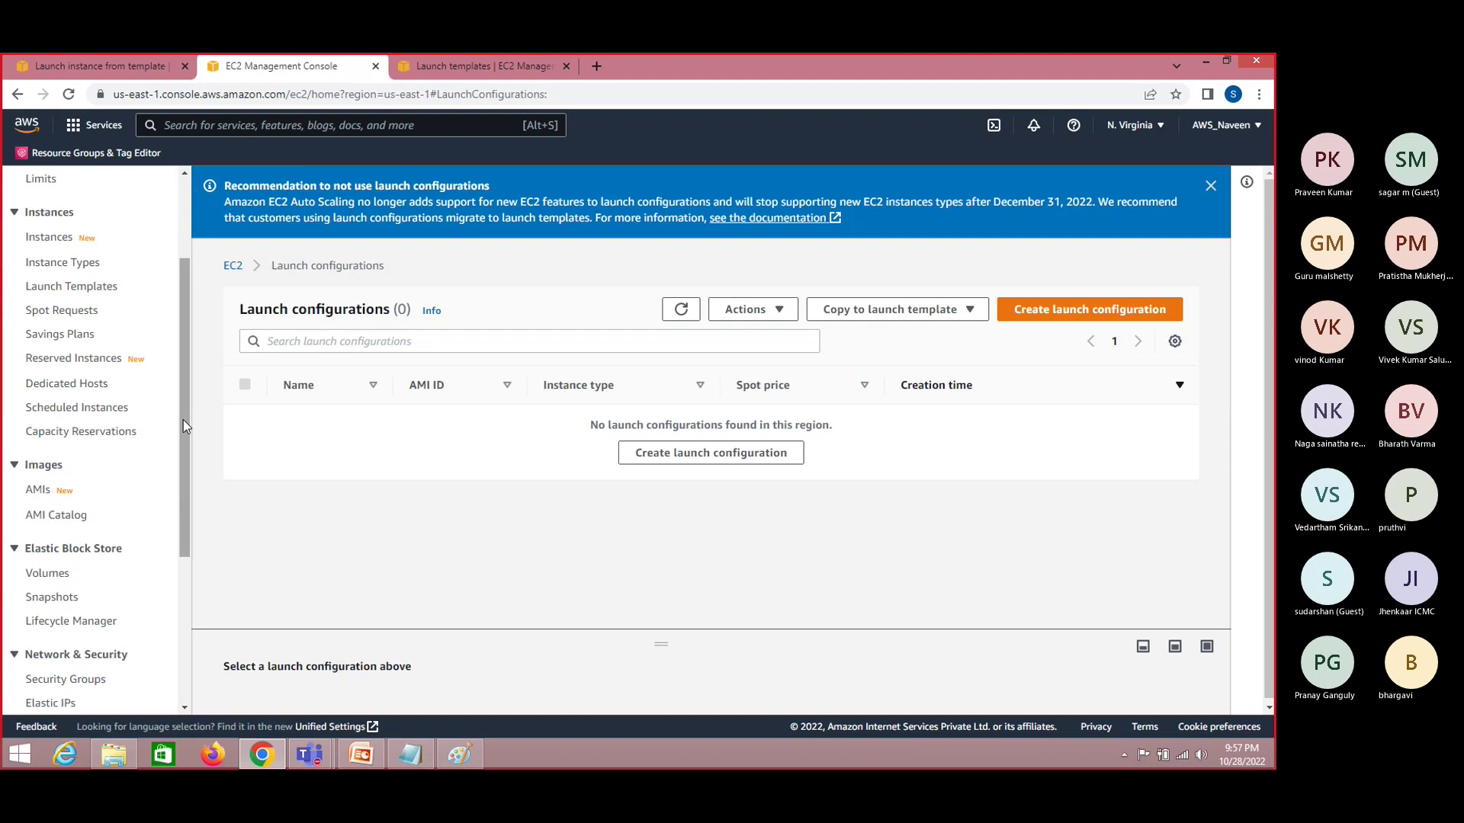
{"action": "left_click_drag", "start_coordinate": [185, 458], "coordinate": [194, 602]}
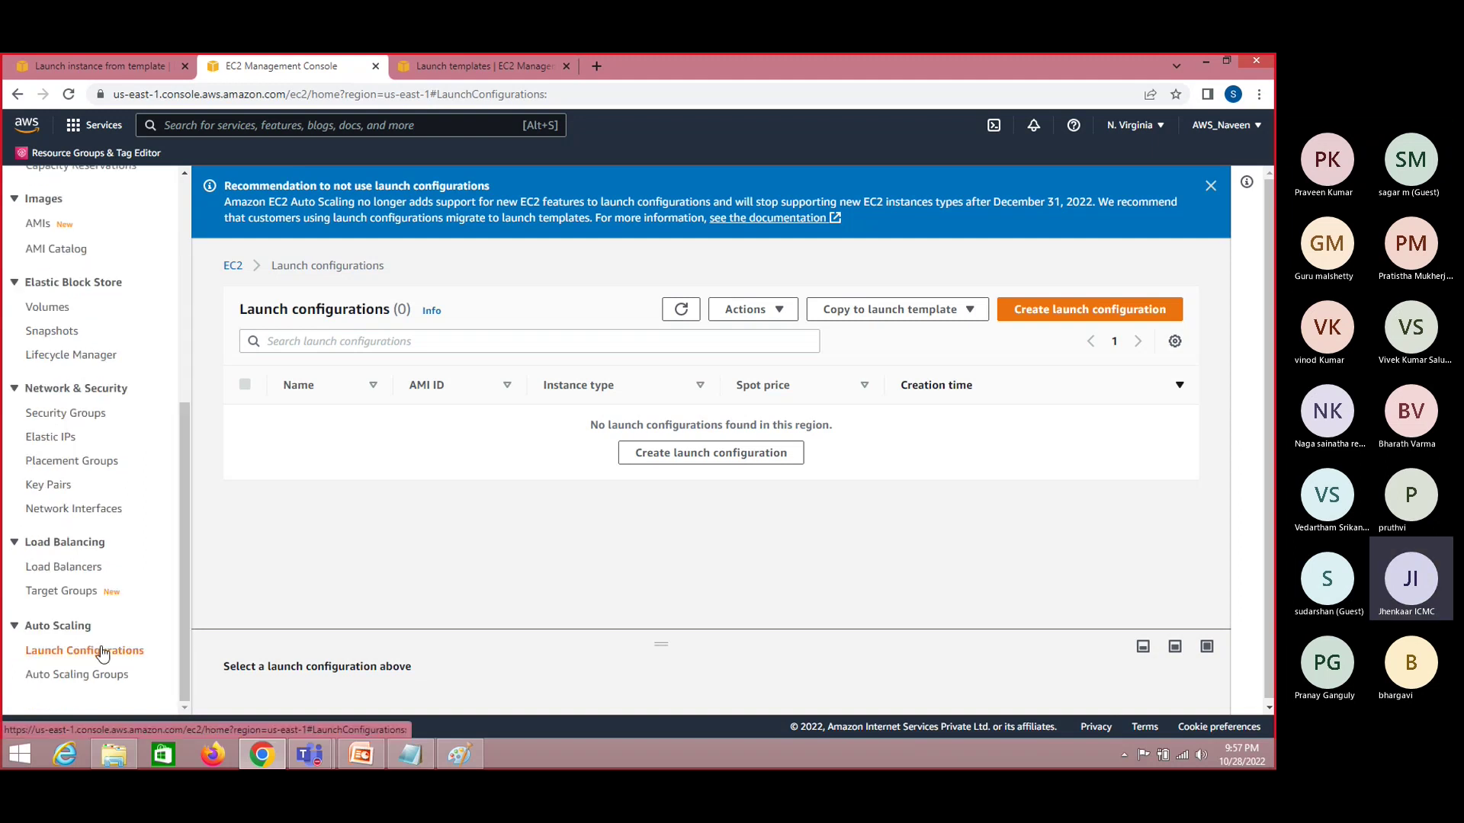
{"action": "left_click_drag", "start_coordinate": [190, 619], "coordinate": [189, 395]}
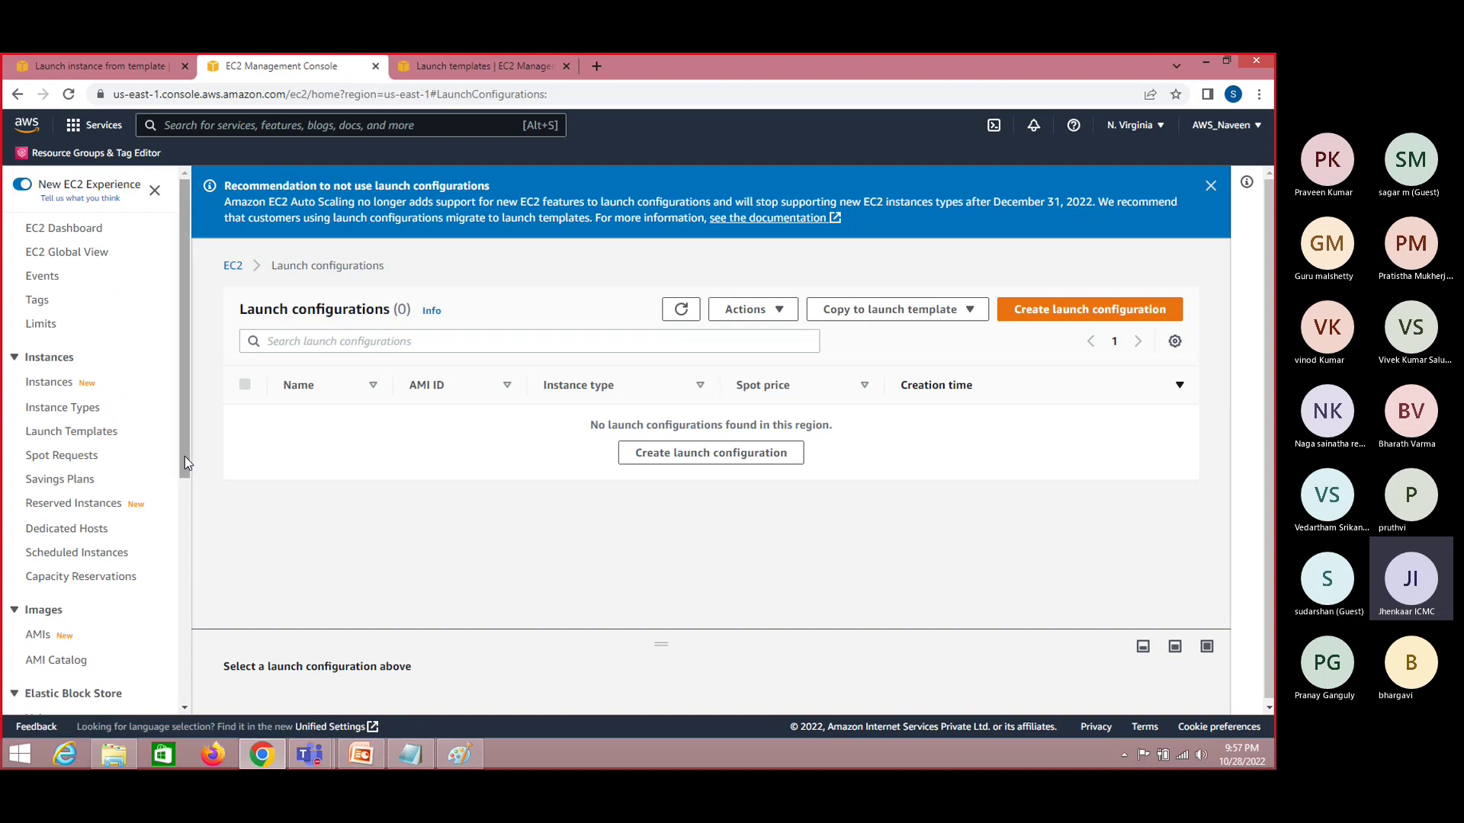
{"action": "left_click_drag", "start_coordinate": [186, 463], "coordinate": [185, 686]}
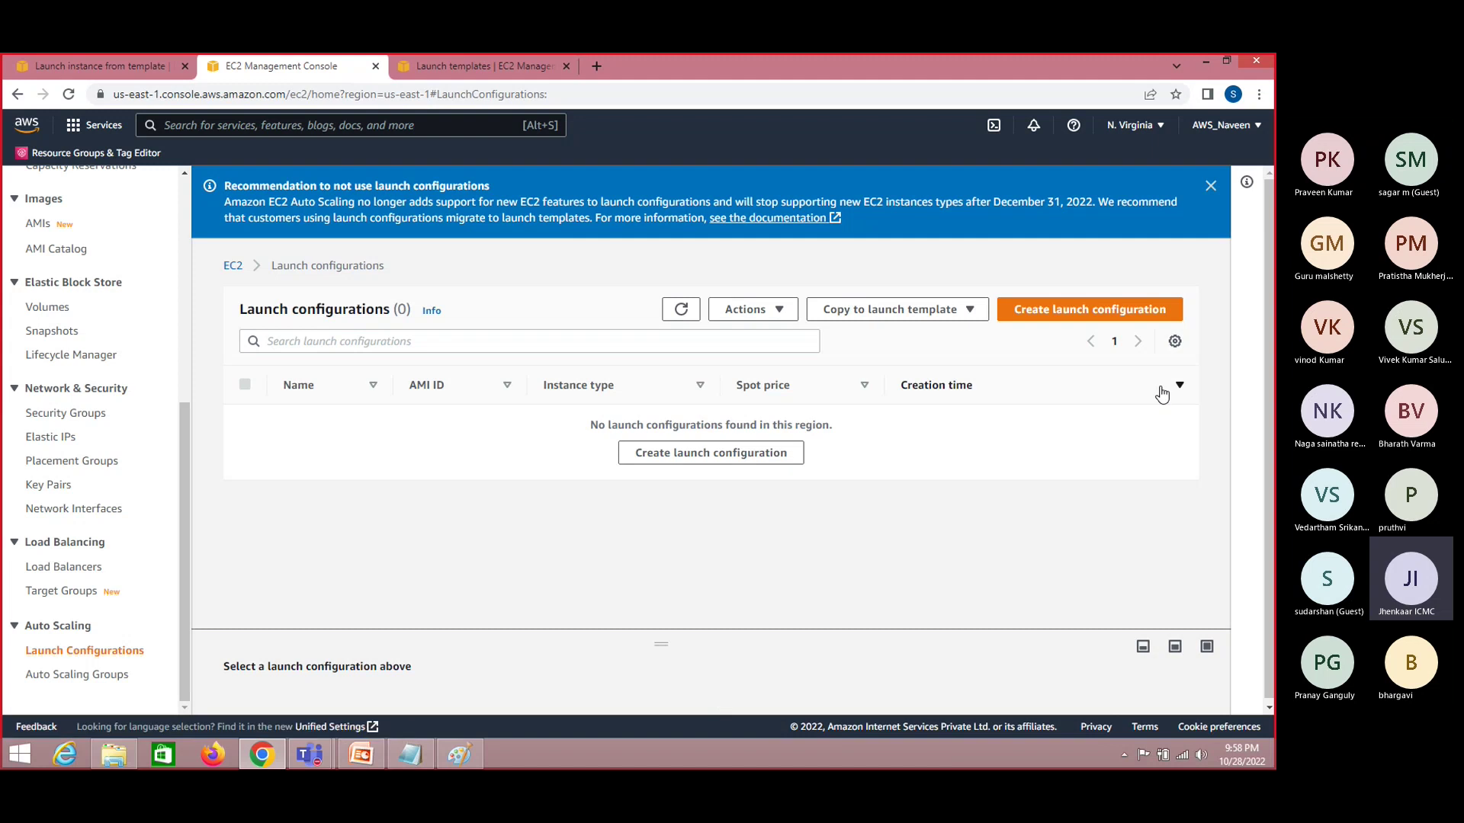
Start a new launch configuration and name it amazon-conf
{"action": "left_click", "coordinate": [1100, 310]}
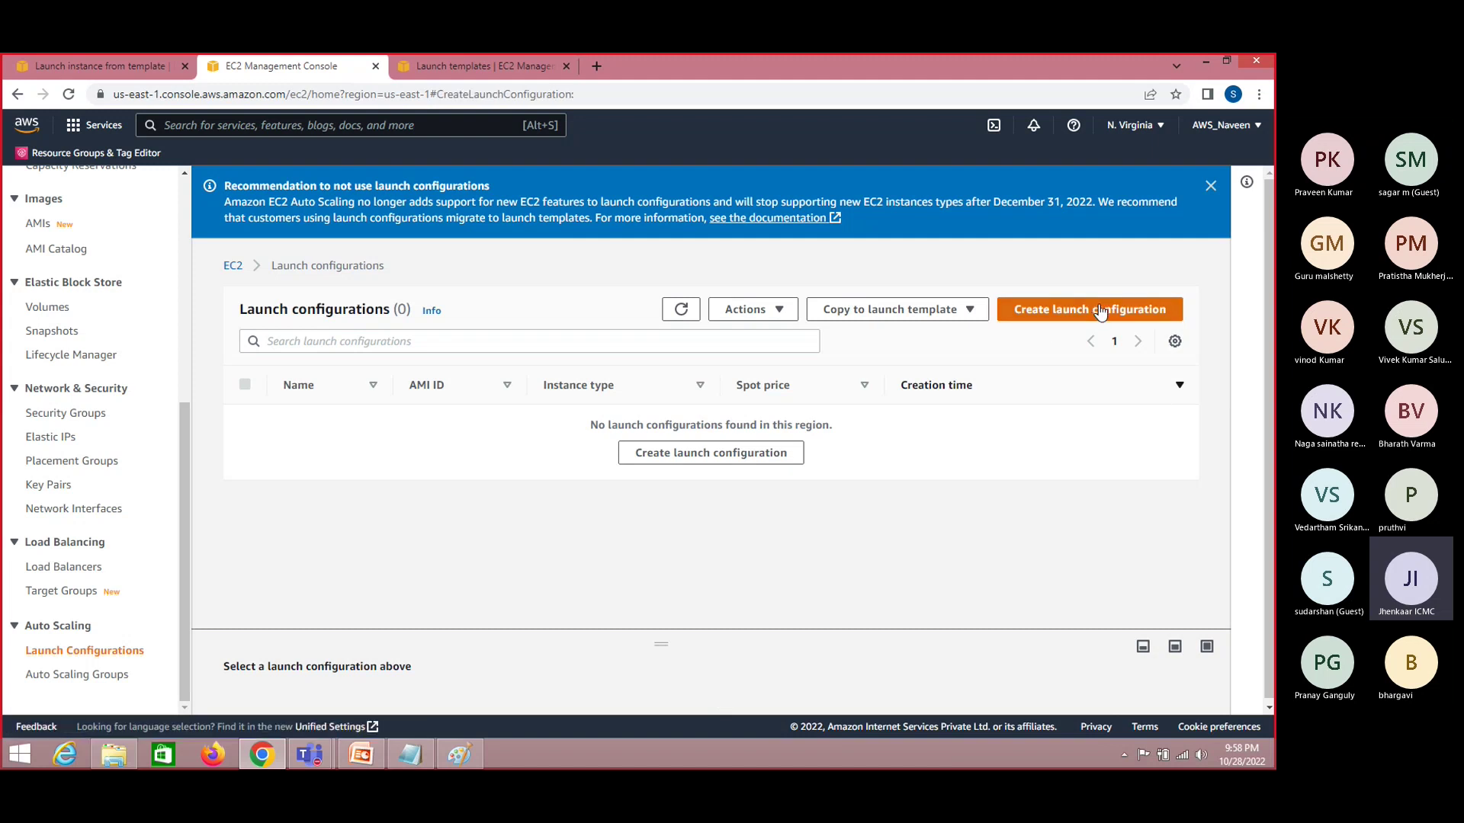
{"action": "left_click", "coordinate": [549, 445]}
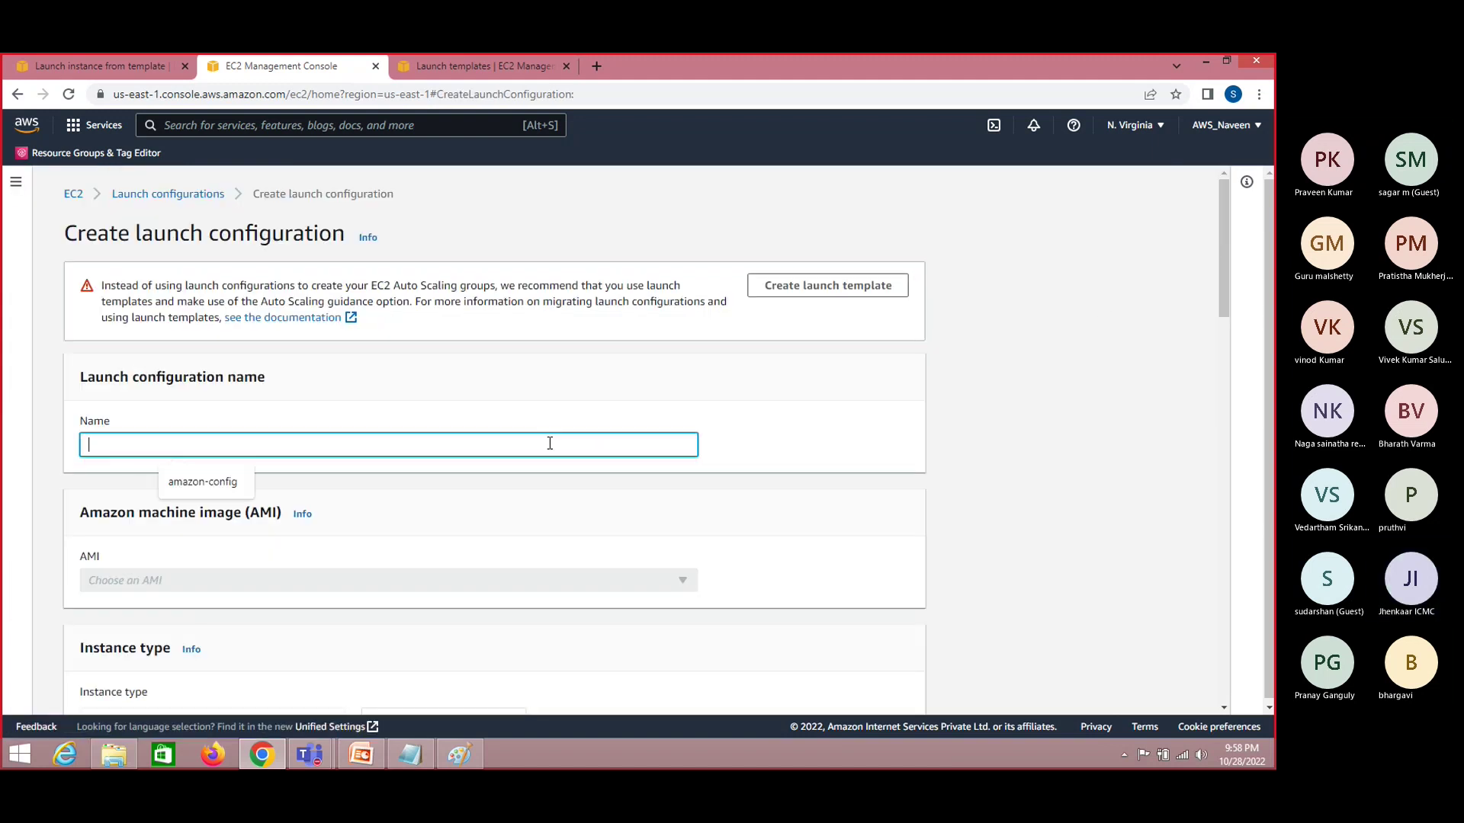
{"action": "type", "text": "amaz"}
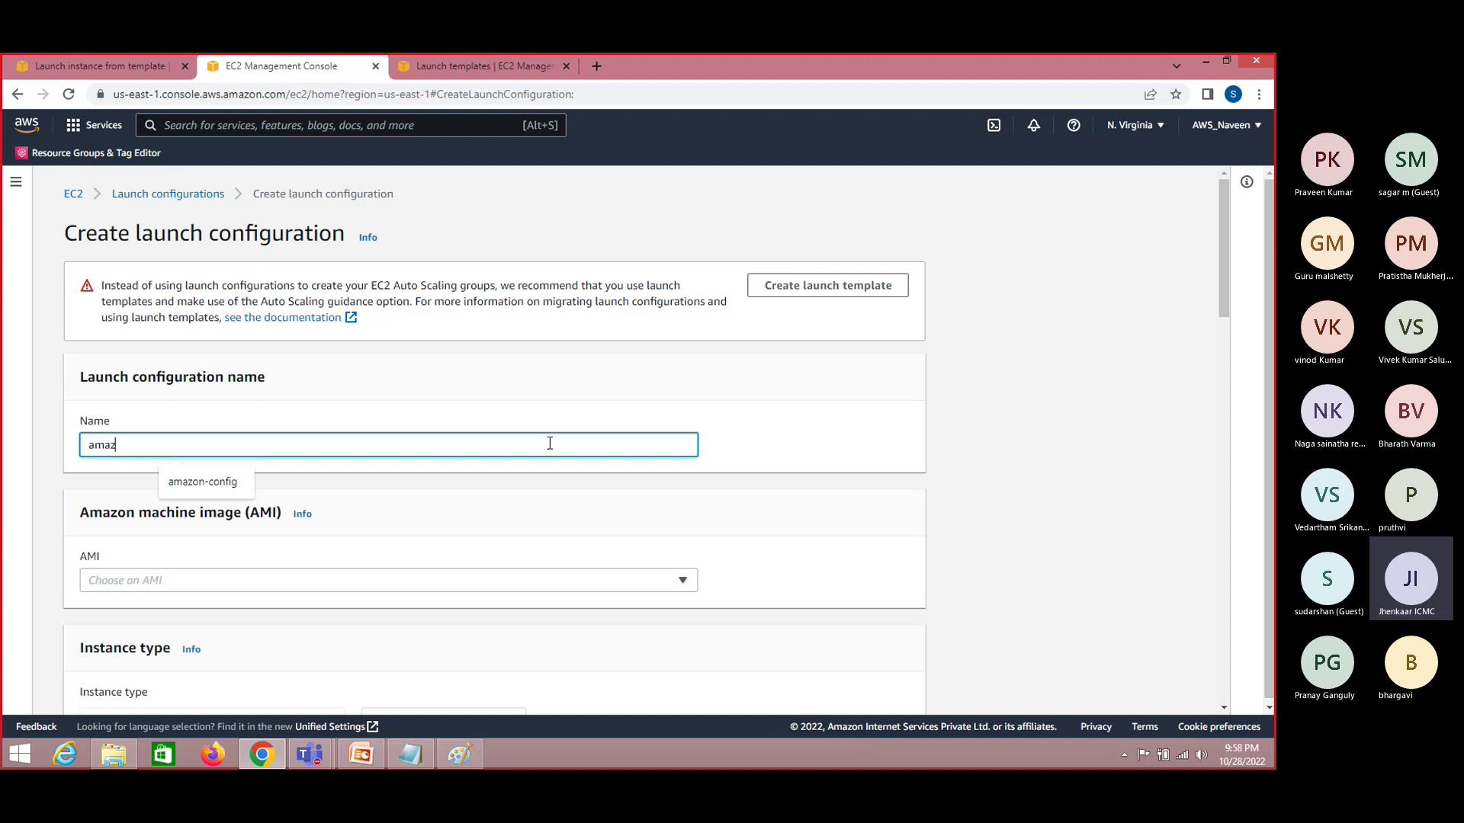
{"action": "type", "text": "on-conf"}
{"action": "left_click", "coordinate": [1139, 385]}
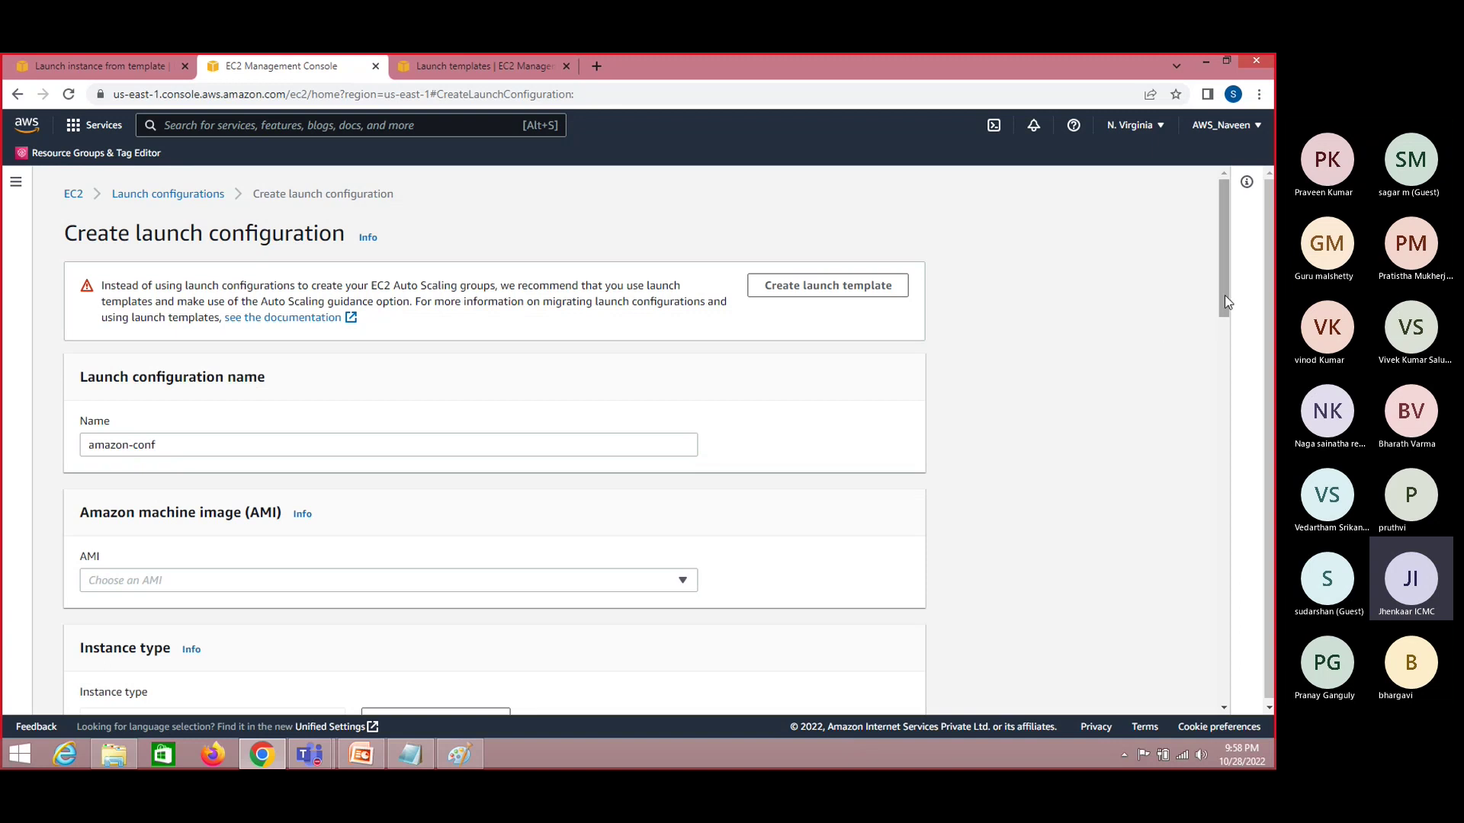
{"action": "left_click_drag", "start_coordinate": [1224, 295], "coordinate": [1225, 336]}
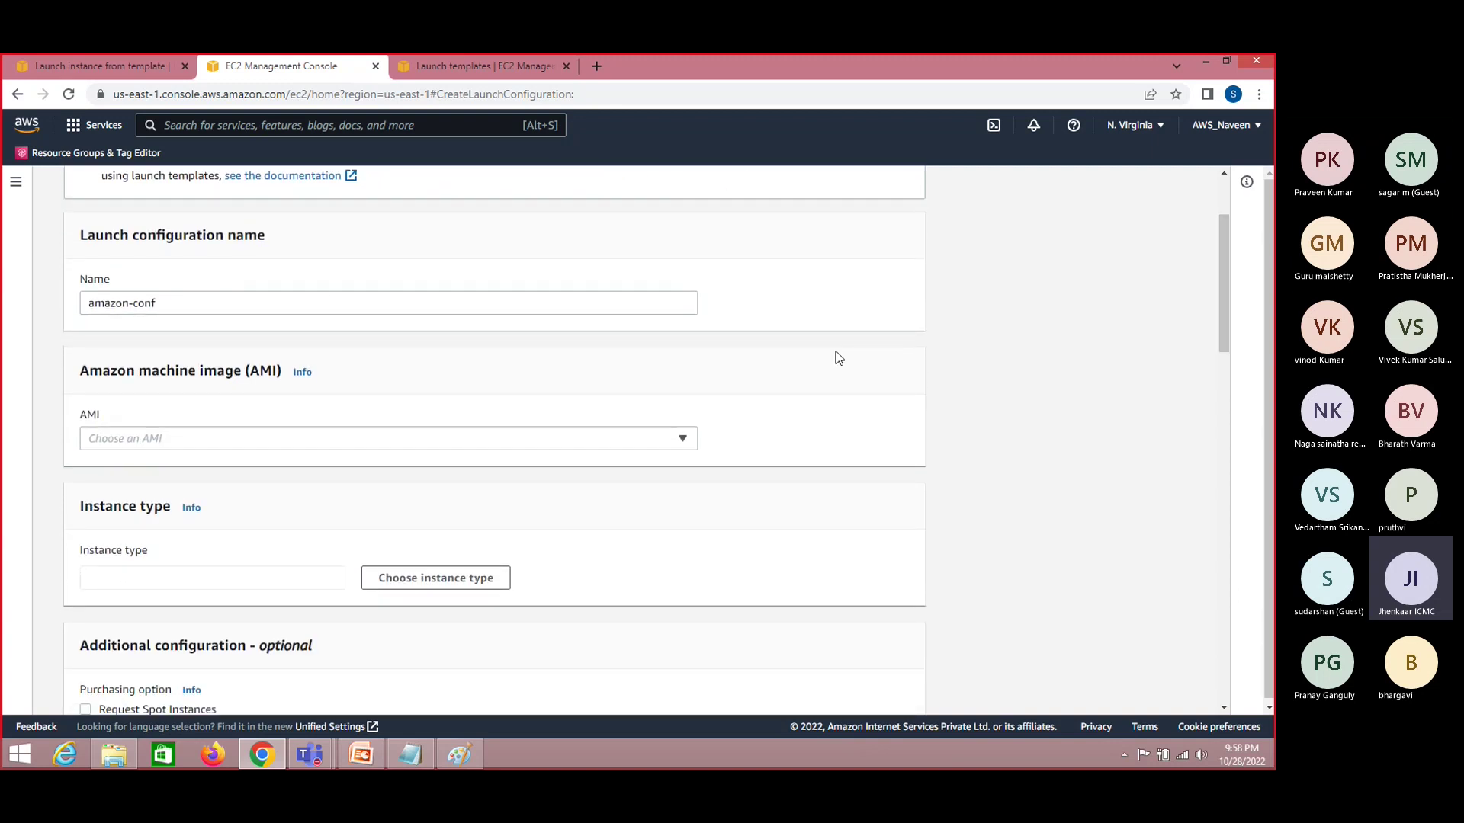
{"action": "left_click_drag", "start_coordinate": [245, 299], "coordinate": [85, 307]}
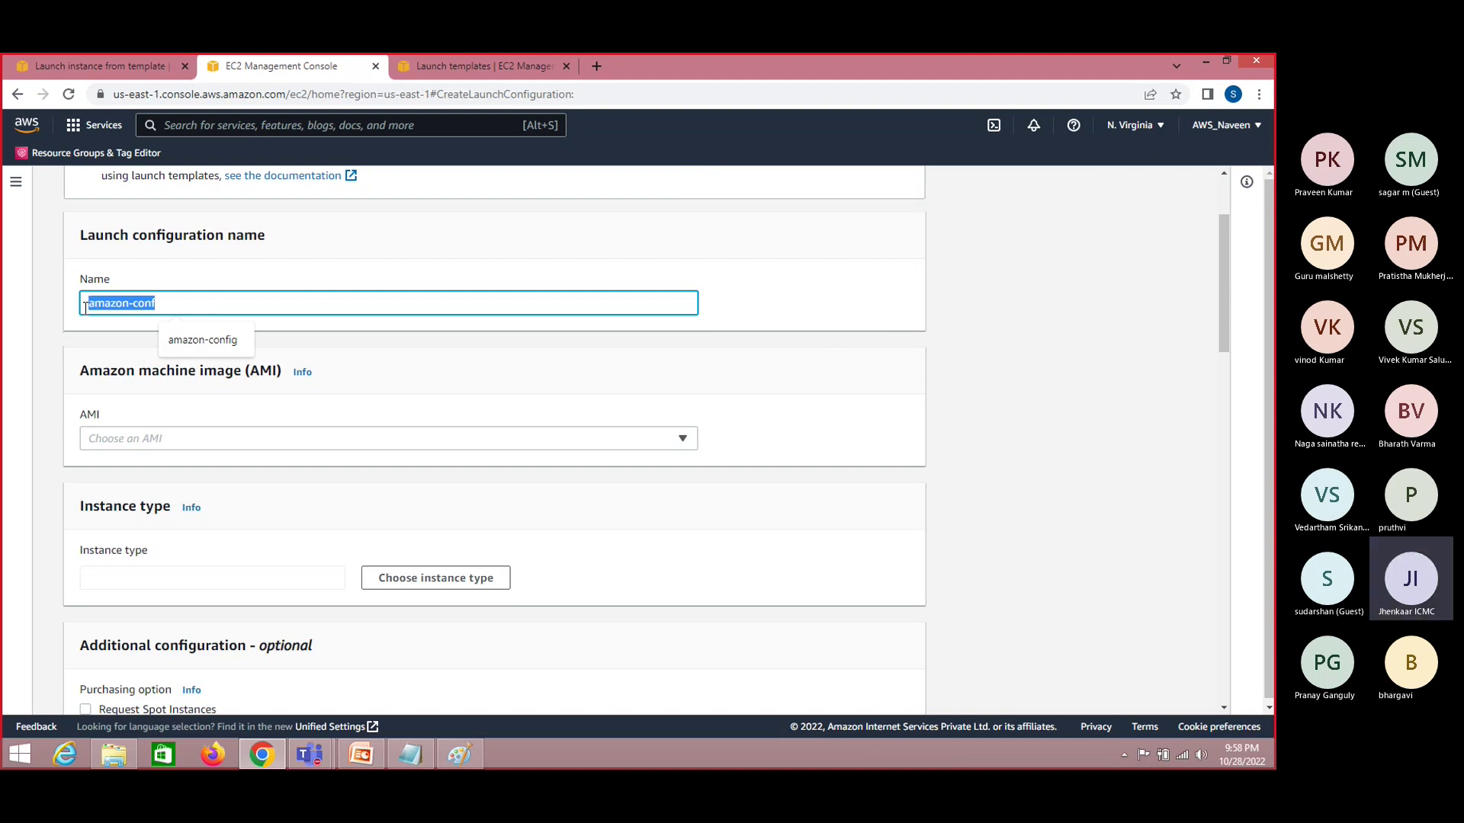
Expand the AMI choices for the launch configuration and open the Launch an instance form in the other EC2 browser tab
{"action": "left_click", "coordinate": [308, 437]}
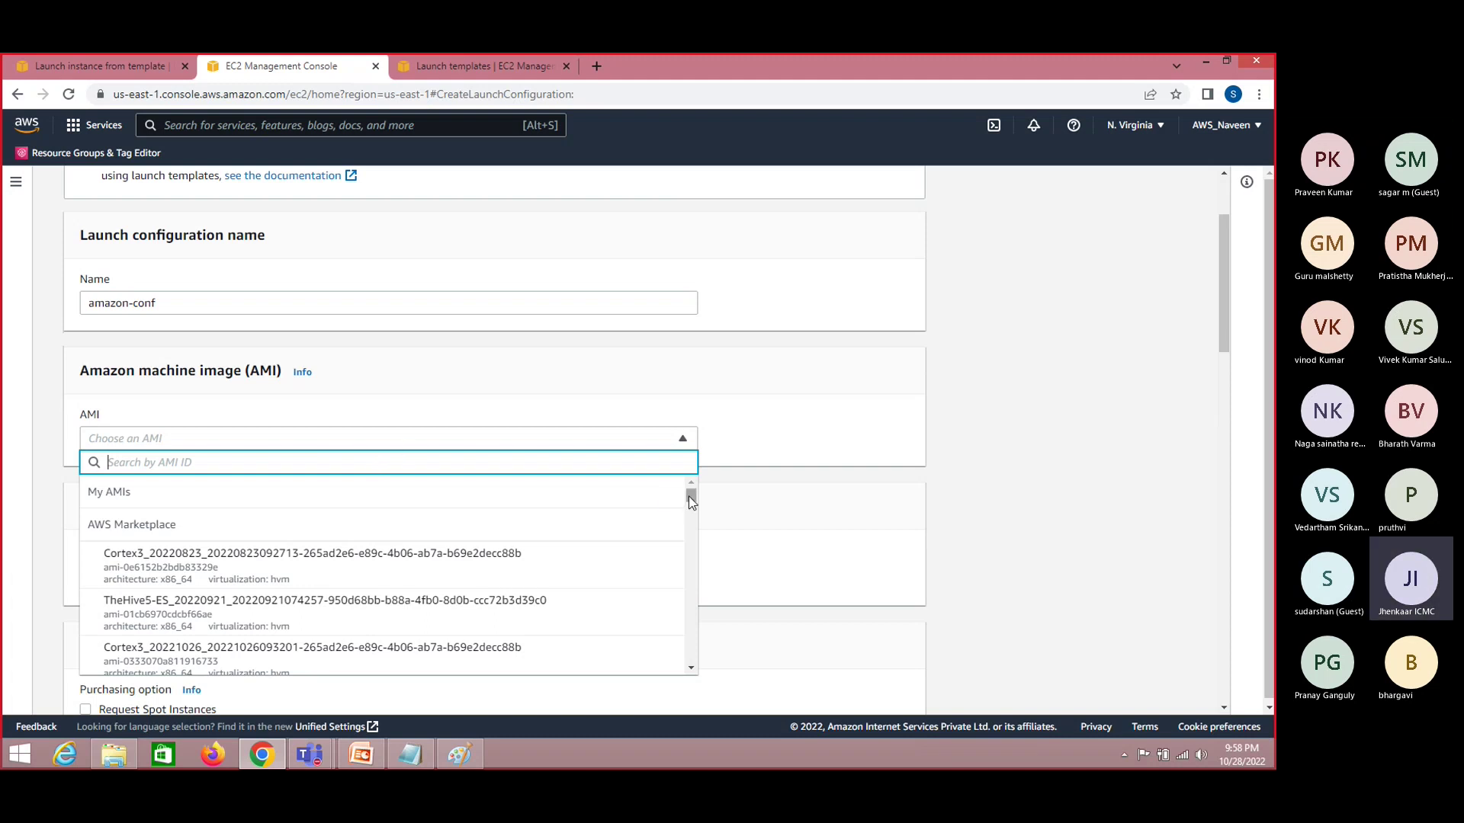
{"action": "mouse_move", "coordinate": [692, 499]}
{"action": "left_mouse_down"}
{"action": "mouse_move", "coordinate": [689, 574]}
{"action": "mouse_move", "coordinate": [690, 495]}
{"action": "left_mouse_up"}
{"action": "left_click", "coordinate": [145, 62]}
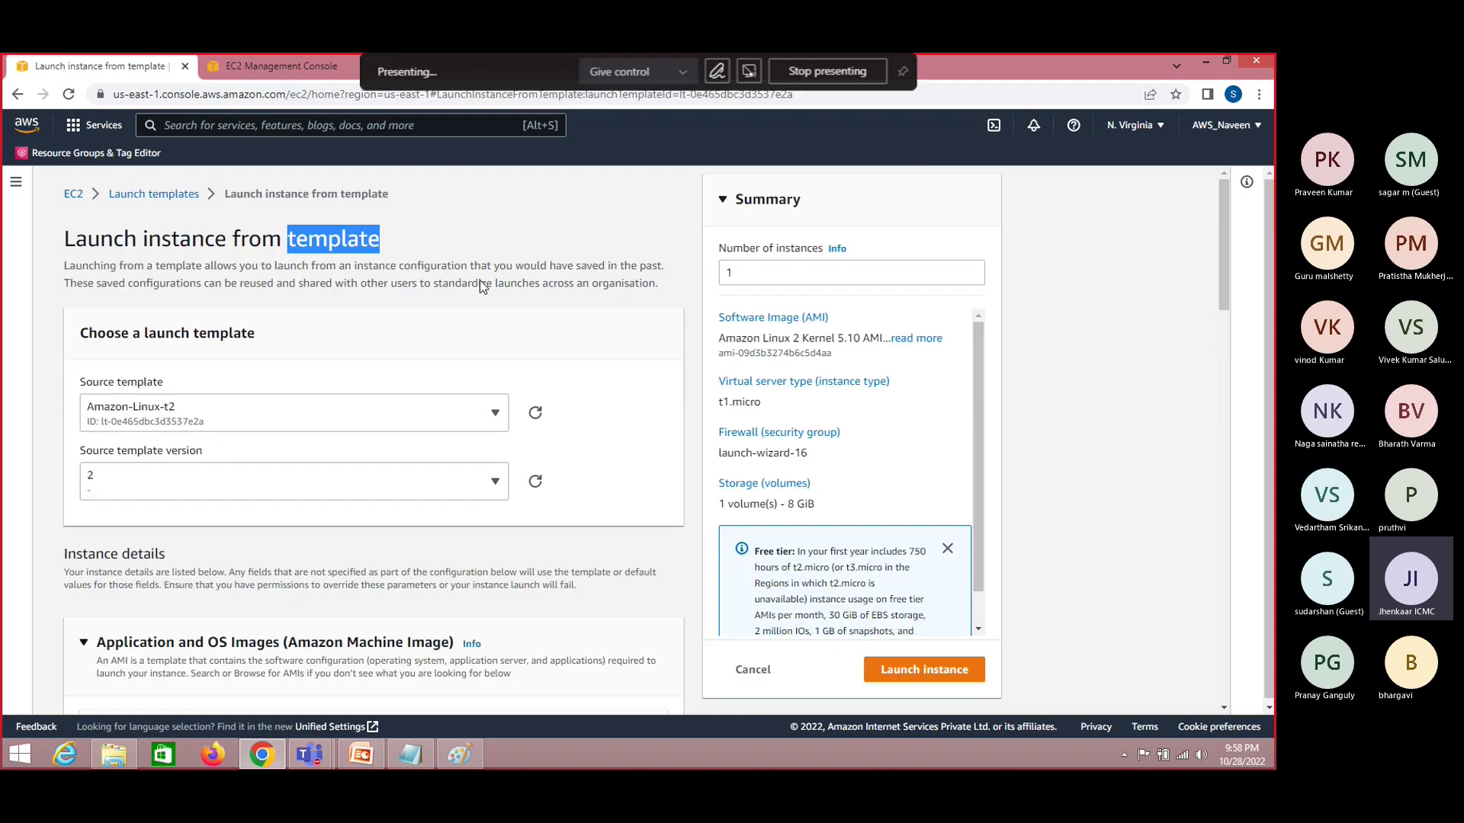
{"action": "left_click", "coordinate": [81, 196]}
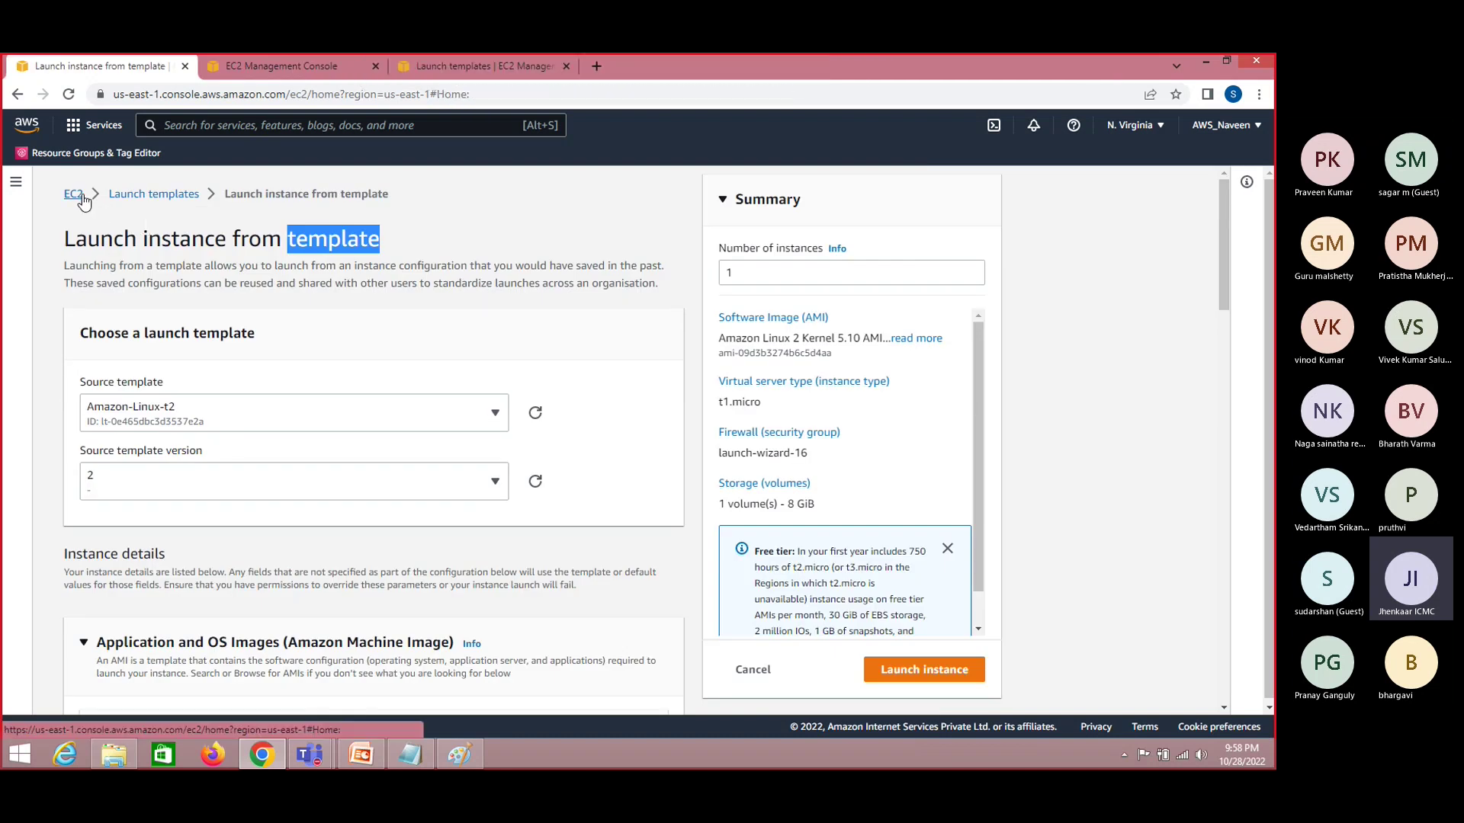
{"action": "left_click", "coordinate": [298, 287]}
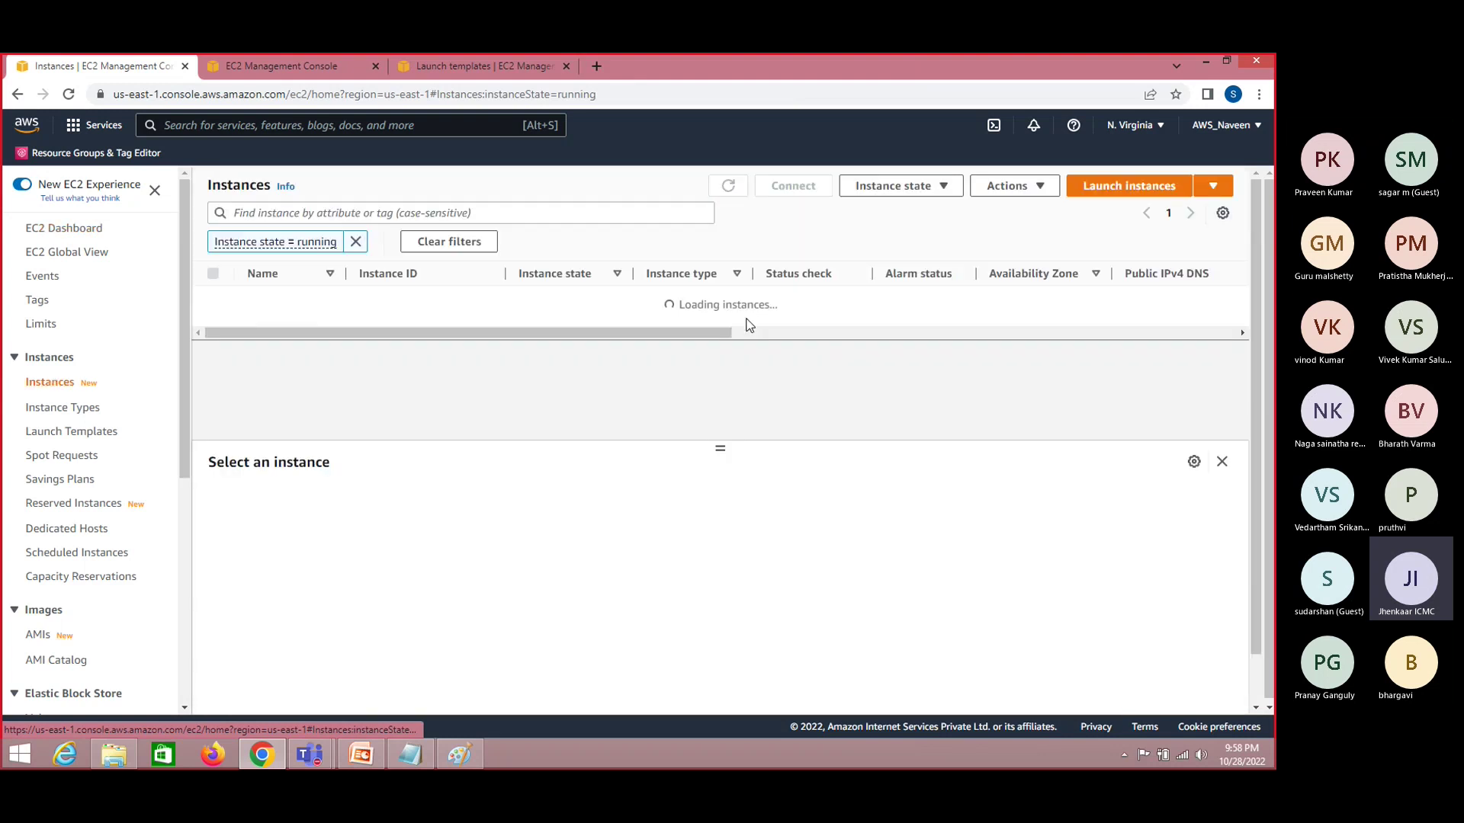
{"action": "left_click", "coordinate": [1128, 186]}
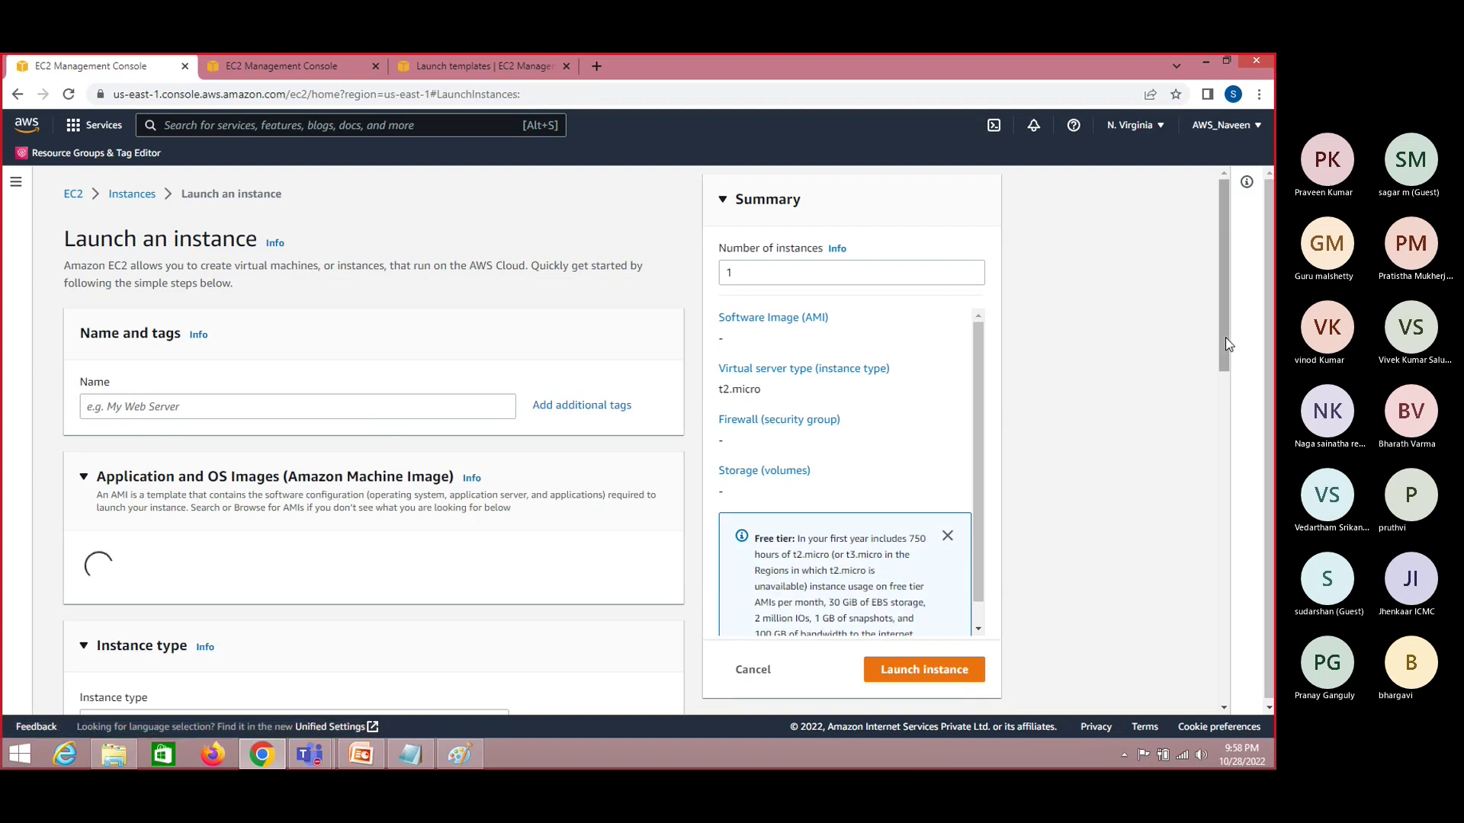
Copy the Amazon Linux 2 Kernel 5.10 AMI ID from the instance launch summary
{"action": "left_click_drag", "start_coordinate": [1226, 340], "coordinate": [1229, 378]}
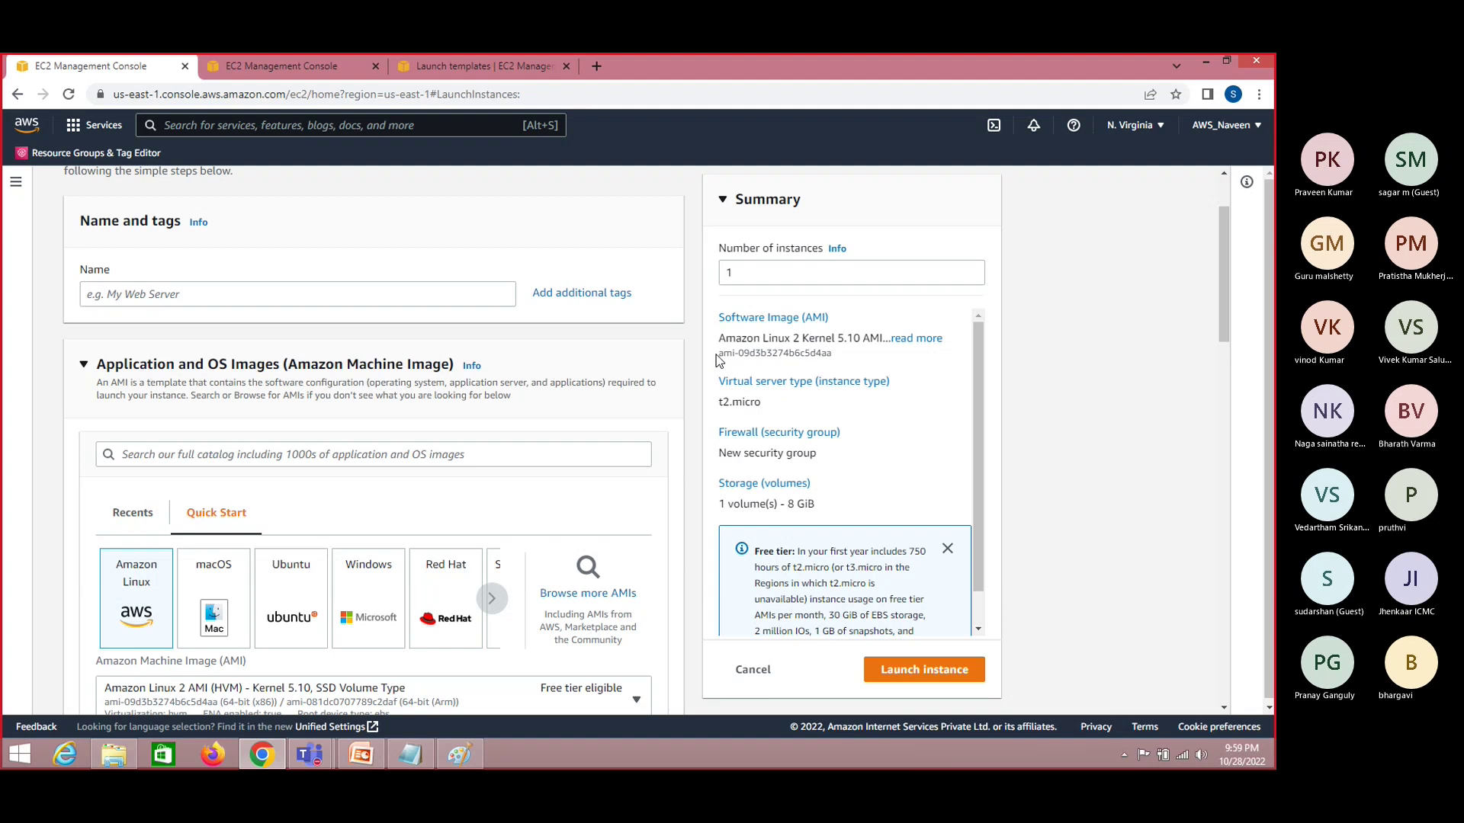
{"action": "left_click_drag", "start_coordinate": [717, 353], "coordinate": [835, 356]}
{"action": "key", "text": "ctrl+c"}
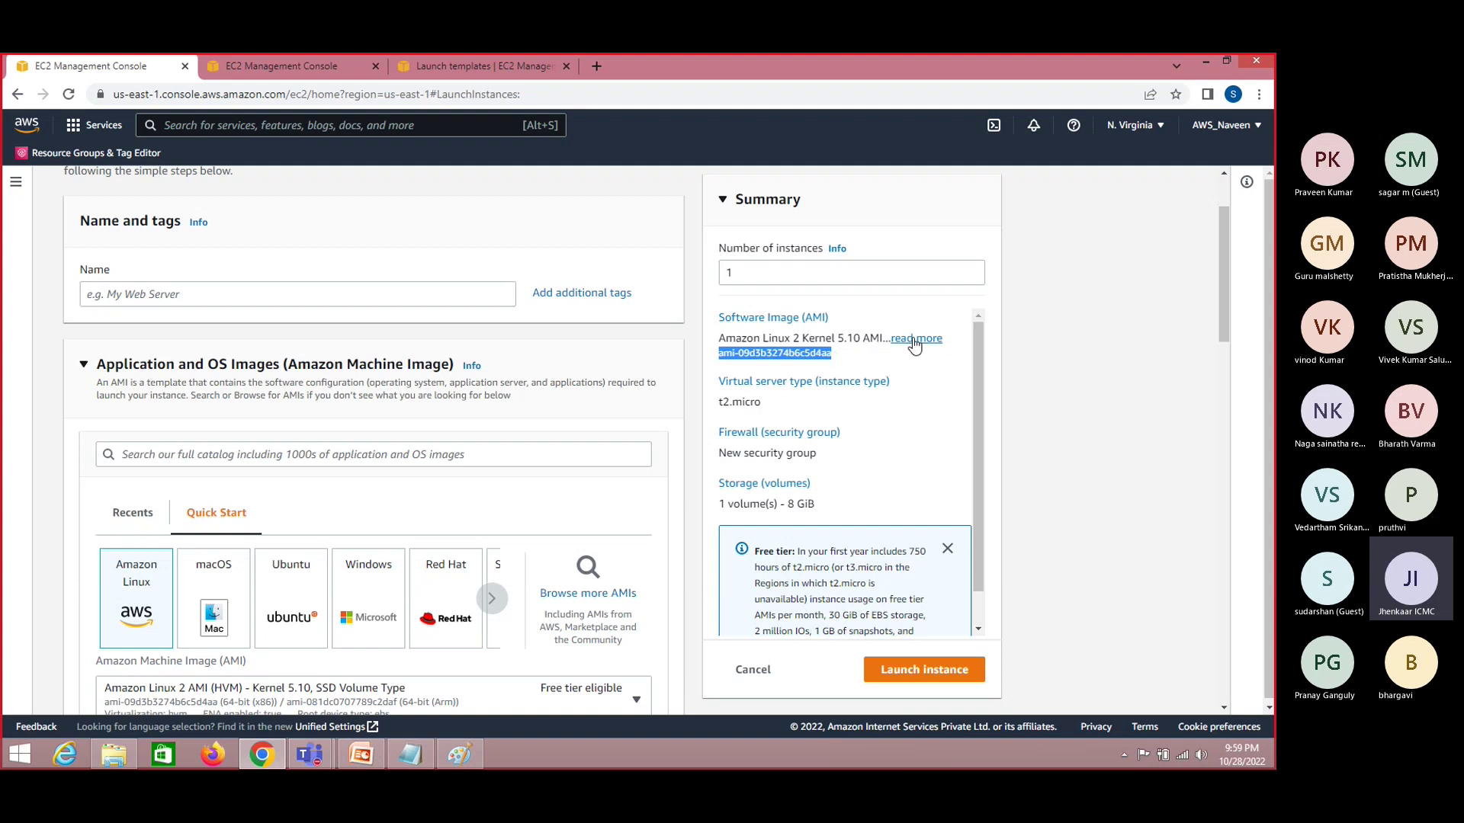
{"action": "left_click", "coordinate": [877, 355]}
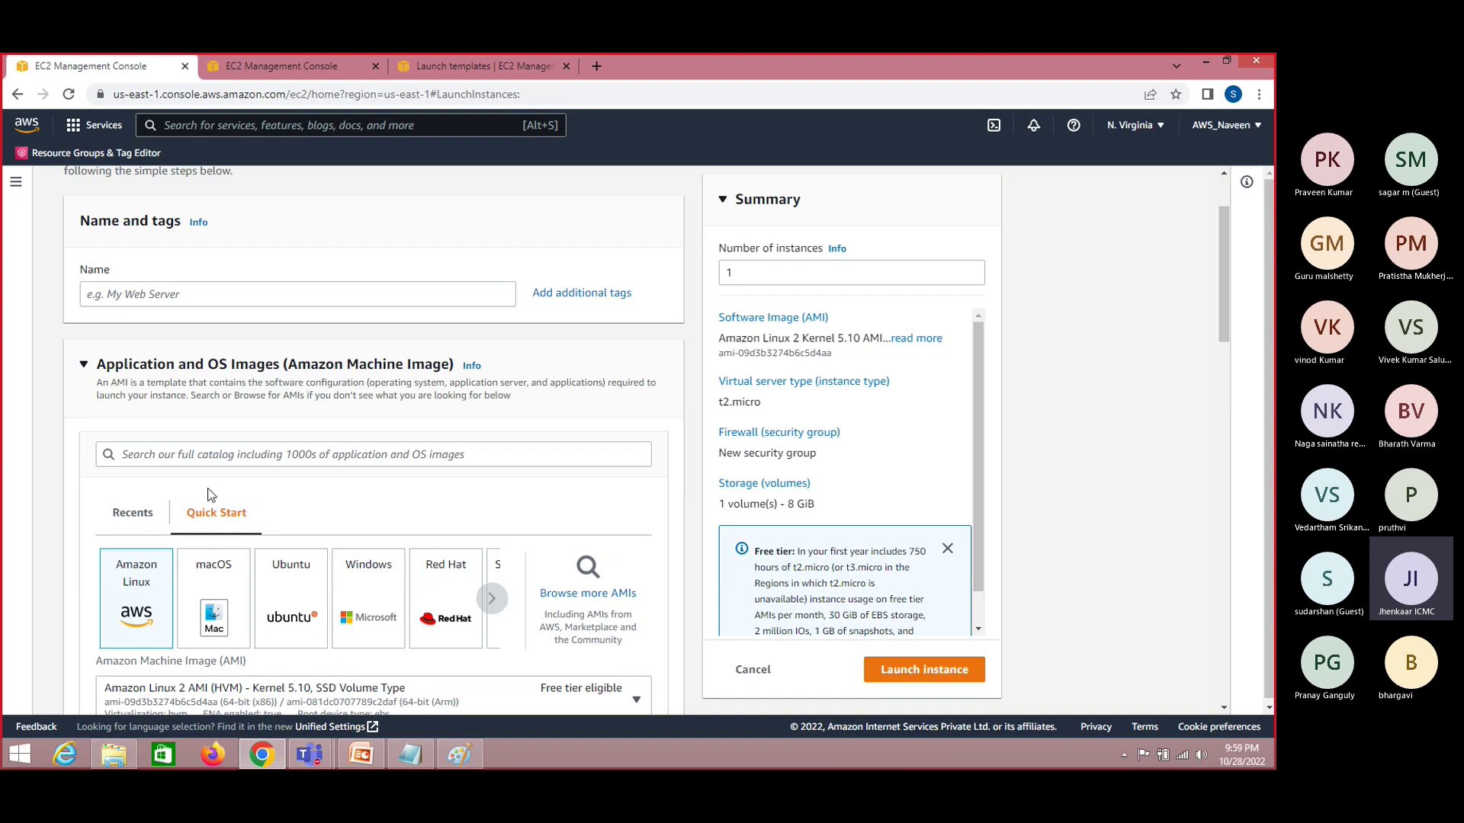
{"action": "left_click", "coordinate": [264, 456]}
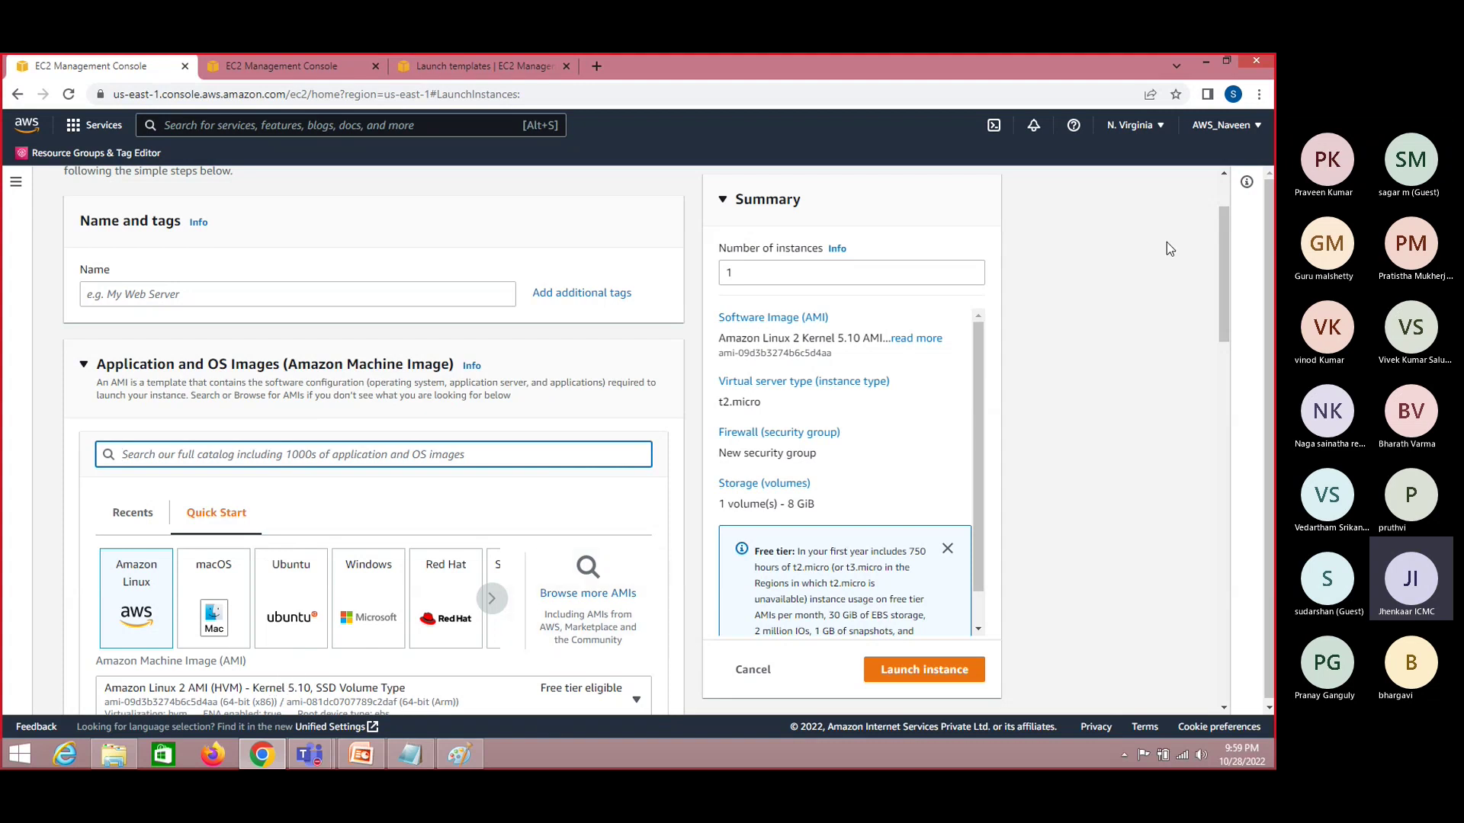
{"action": "left_click_drag", "start_coordinate": [1224, 308], "coordinate": [1226, 356]}
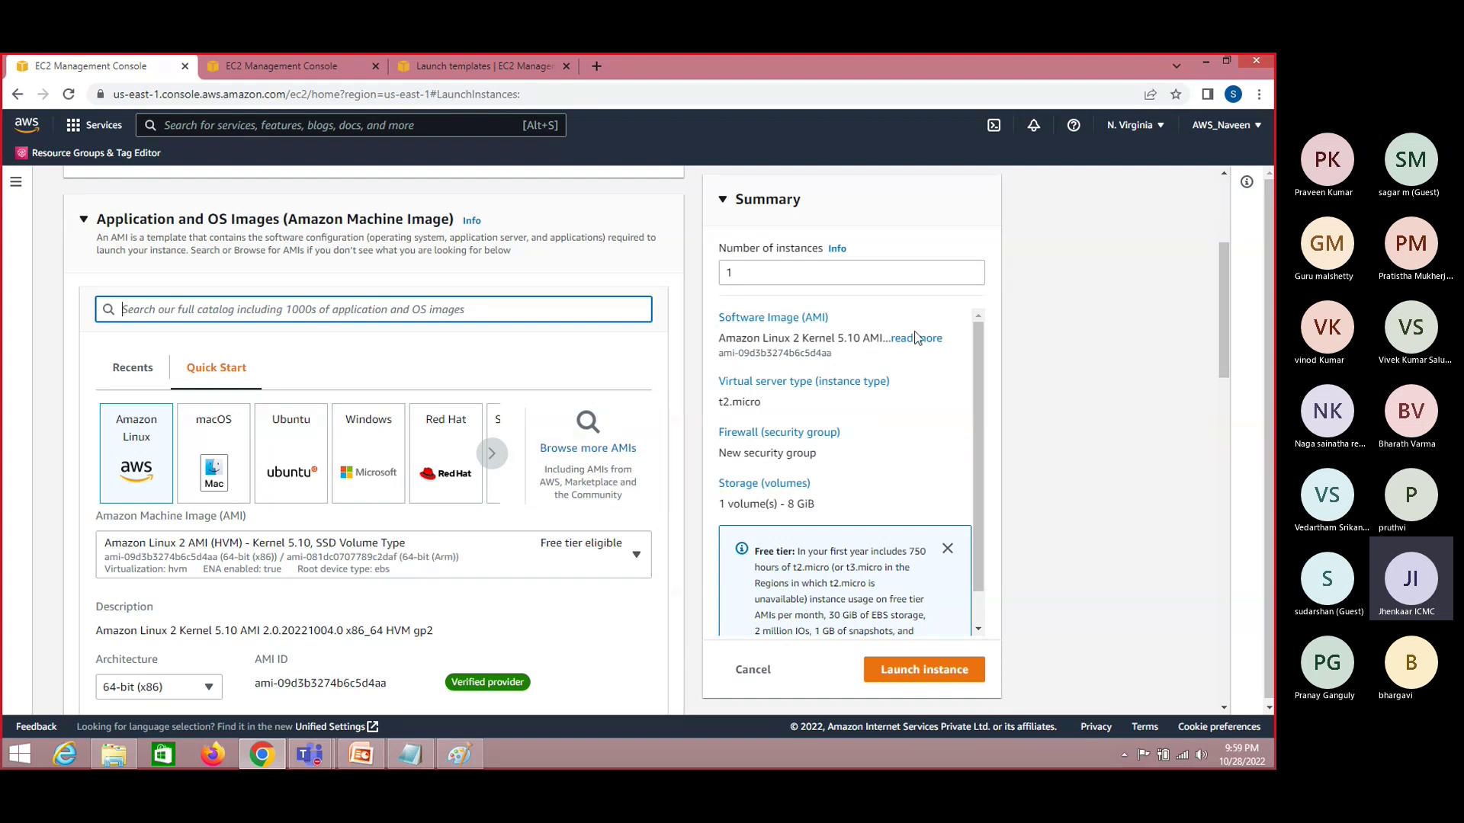
{"action": "left_click_drag", "start_coordinate": [833, 354], "coordinate": [737, 366]}
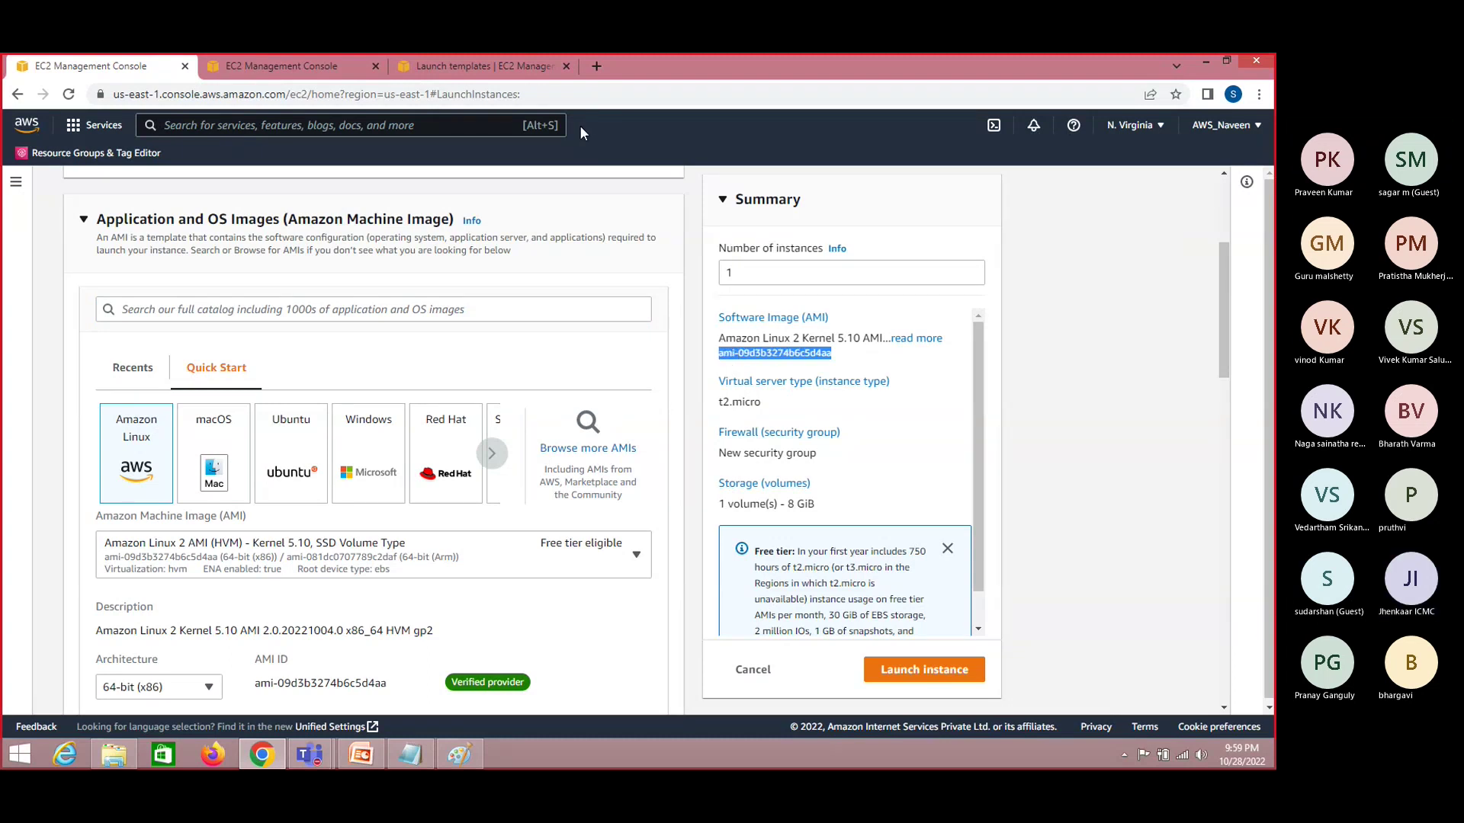
Find ami-09d3b3274b6c5d4aa by its ID and set it as the AMI of the amazon-conf launch configuration
{"action": "mouse_move", "coordinate": [450, 53]}
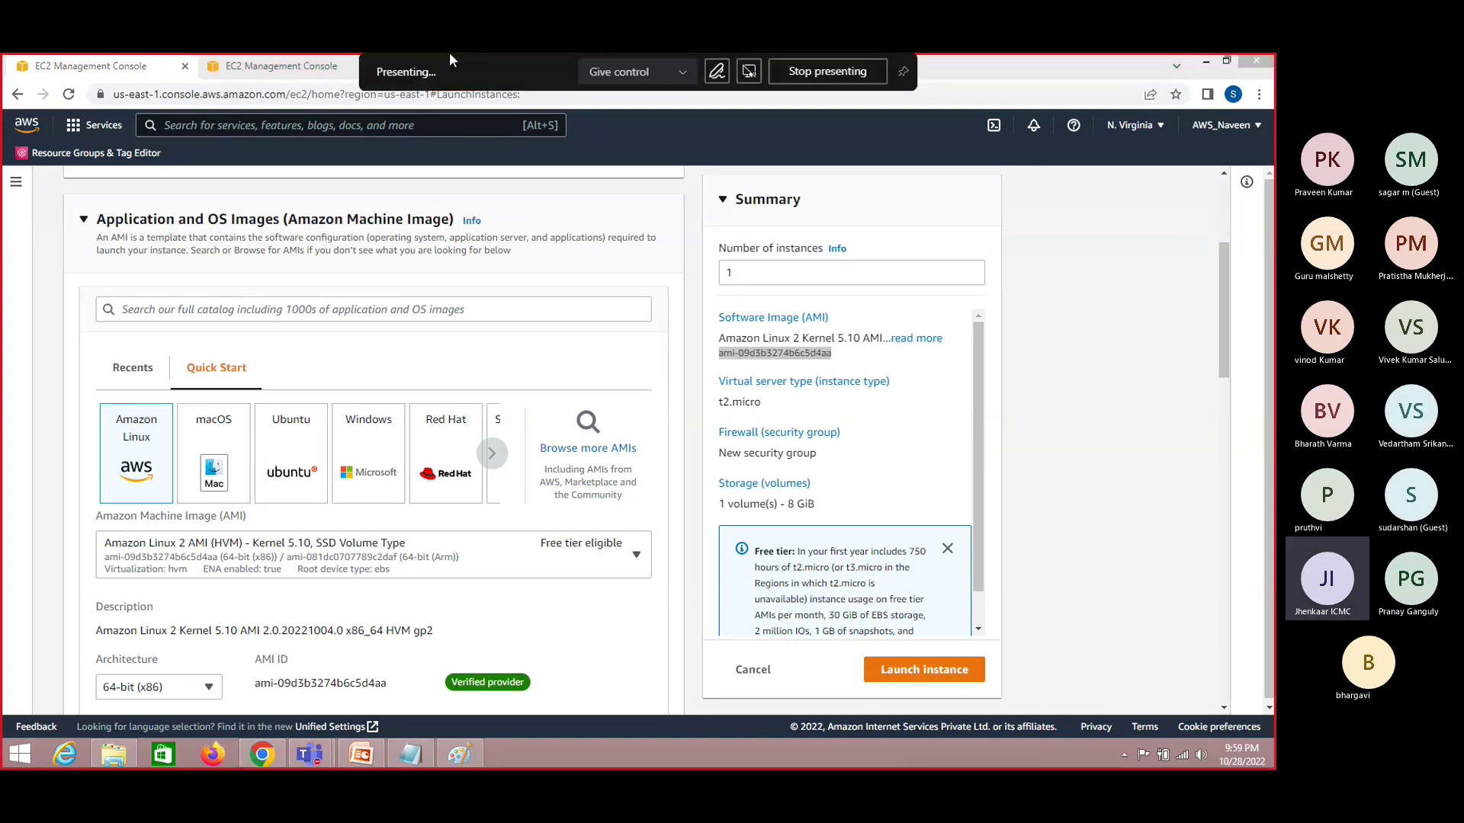
{"action": "left_click", "coordinate": [282, 65]}
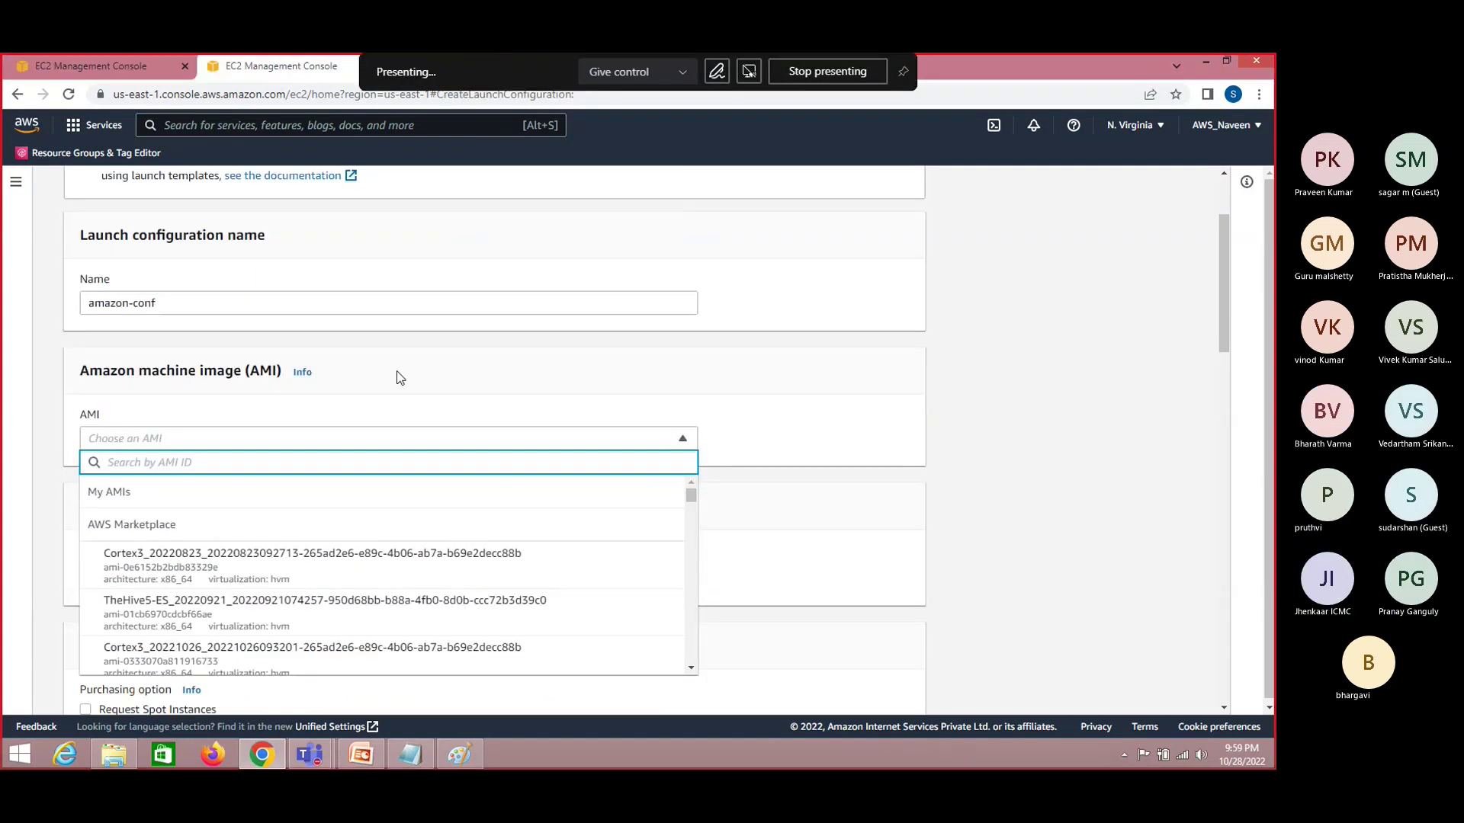
{"action": "key", "text": "ctrl+v"}
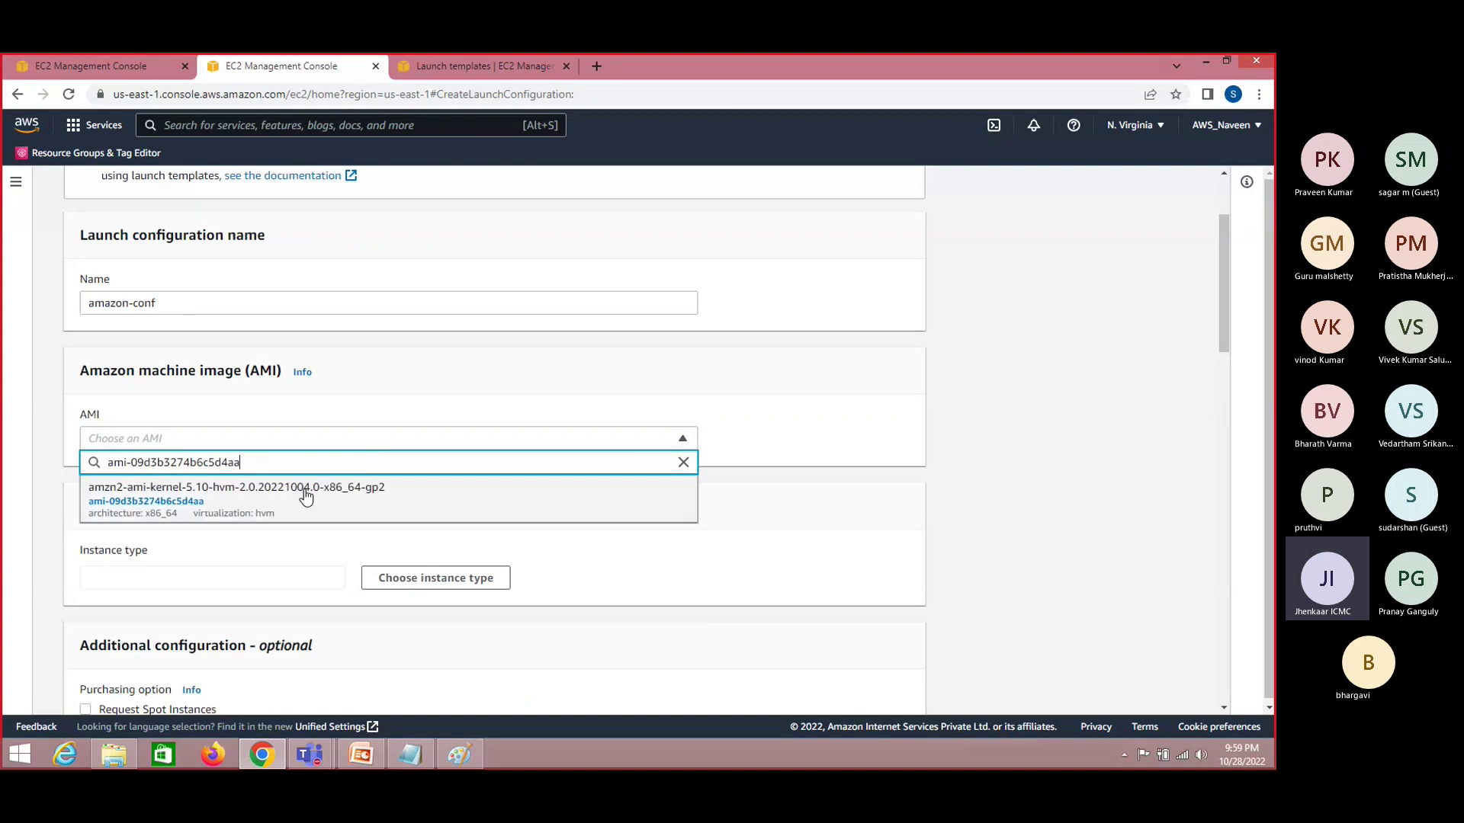
{"action": "left_click", "coordinate": [238, 503]}
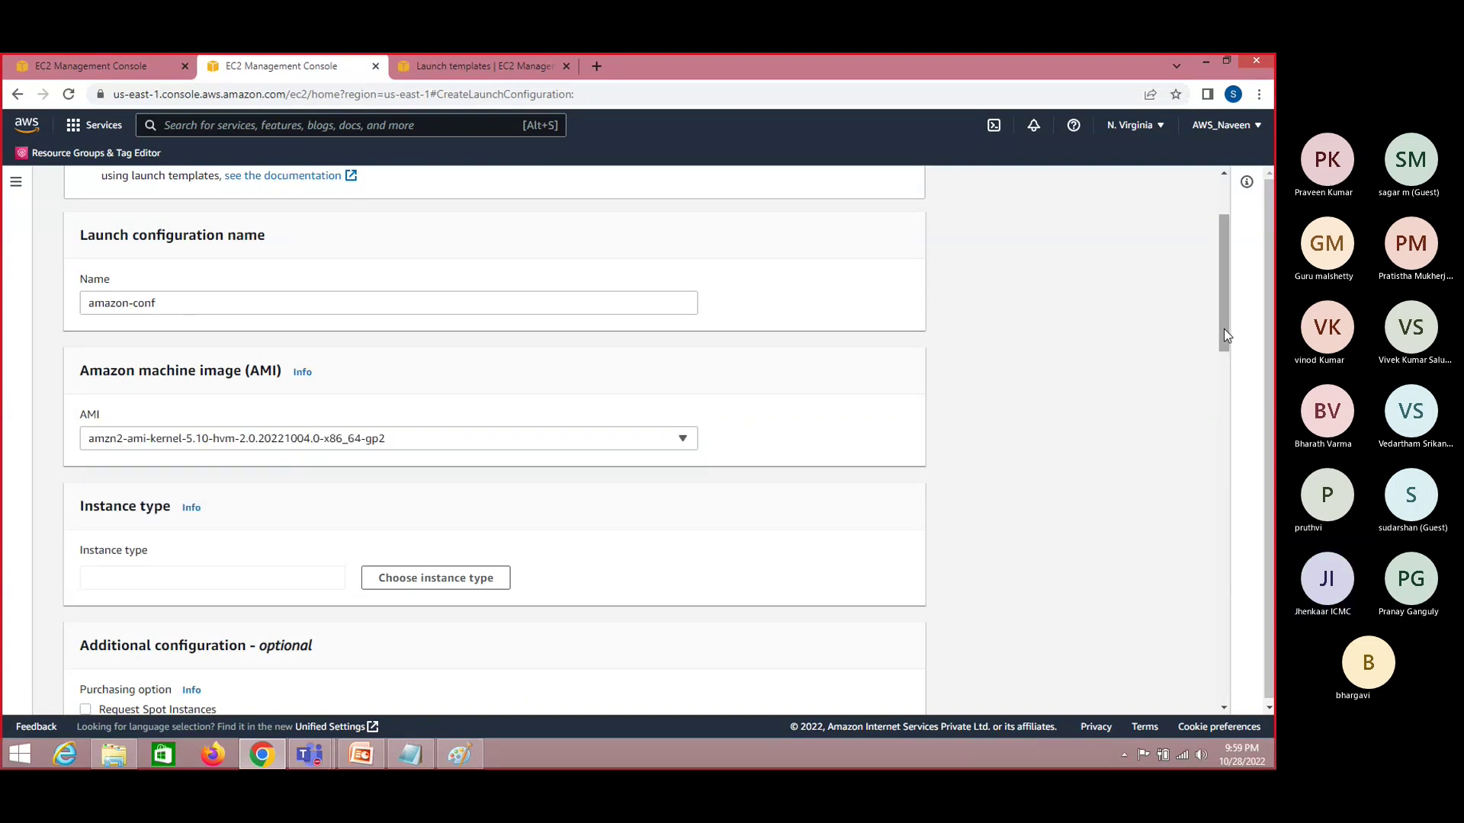
Find t2.micro among the instance types and set it as the launch configuration's instance type
{"action": "left_click_drag", "start_coordinate": [1224, 336], "coordinate": [1223, 365]}
{"action": "left_click", "coordinate": [459, 441]}
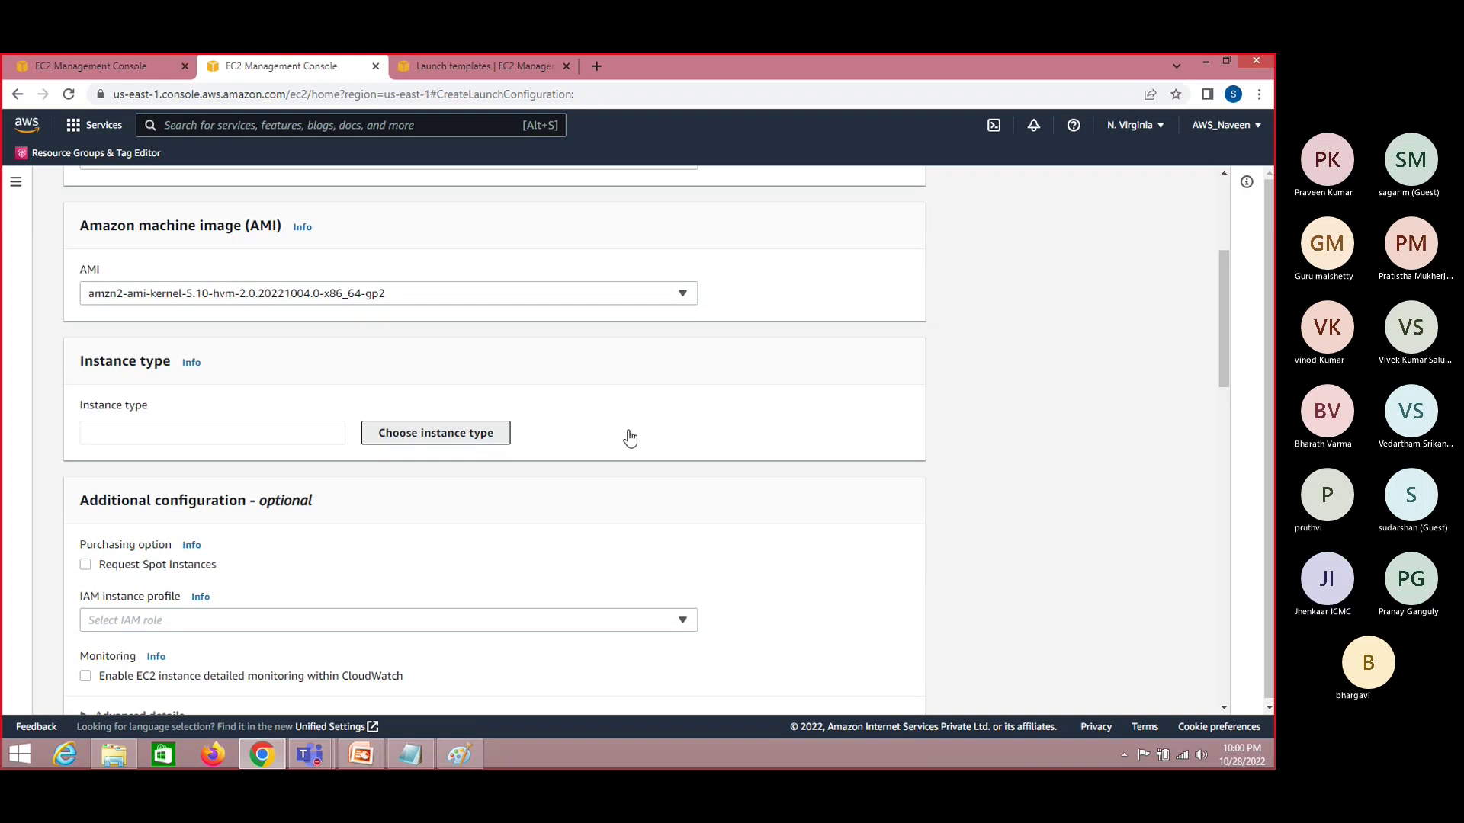
{"action": "left_click", "coordinate": [461, 432]}
{"action": "left_click", "coordinate": [468, 310]}
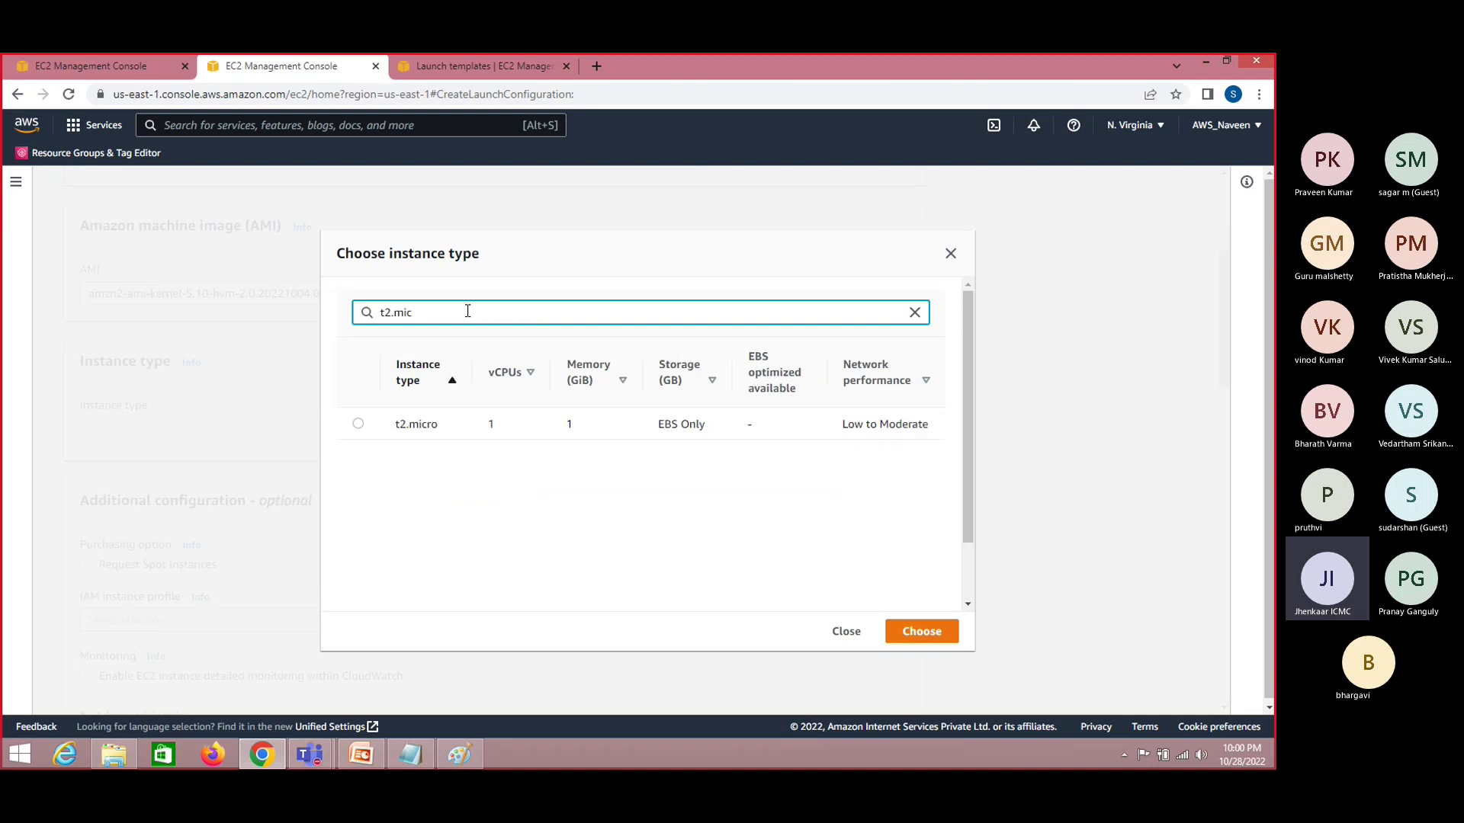
{"action": "left_click", "coordinate": [358, 421]}
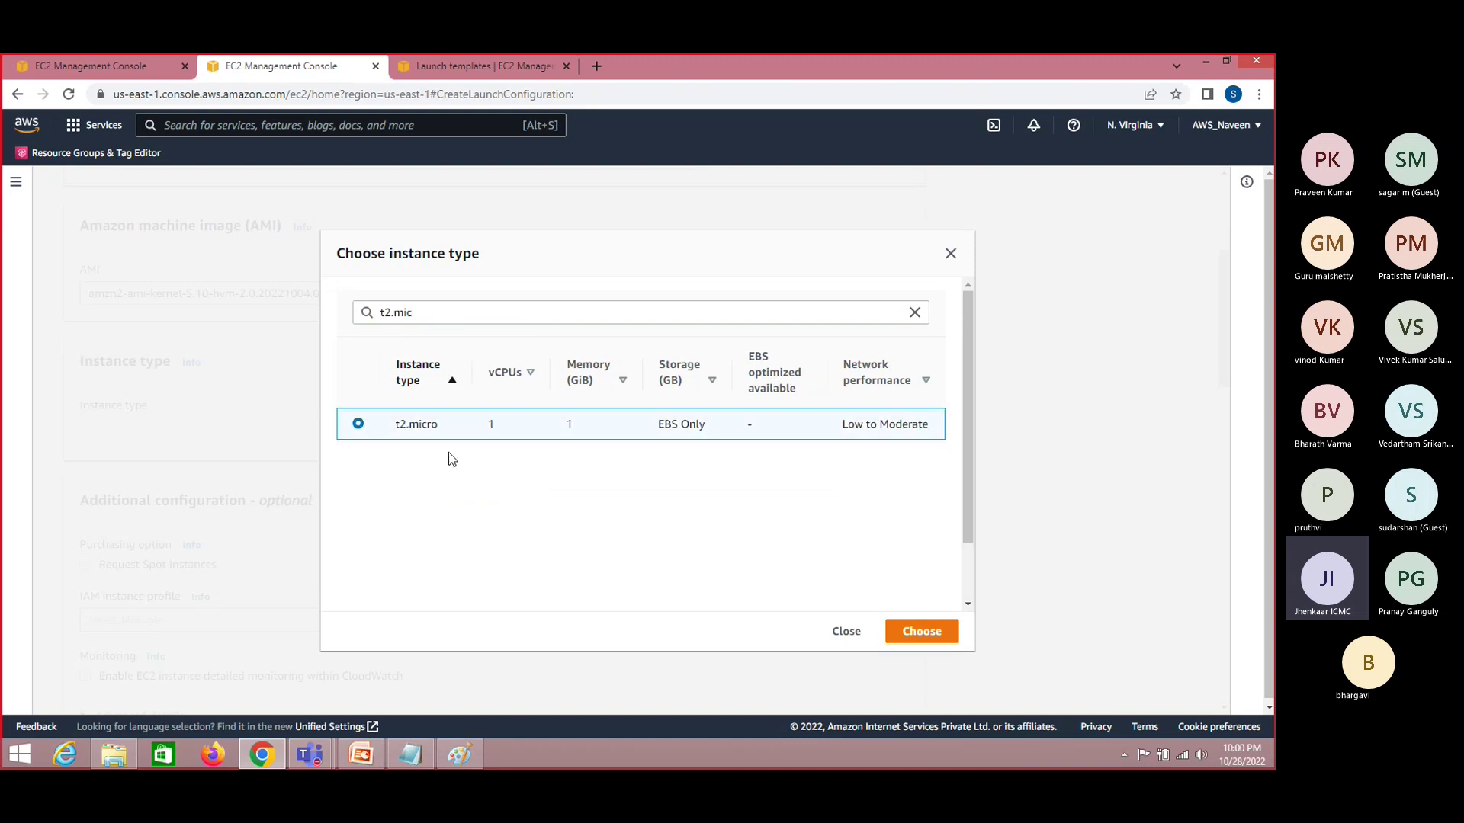
{"action": "left_click", "coordinate": [921, 633]}
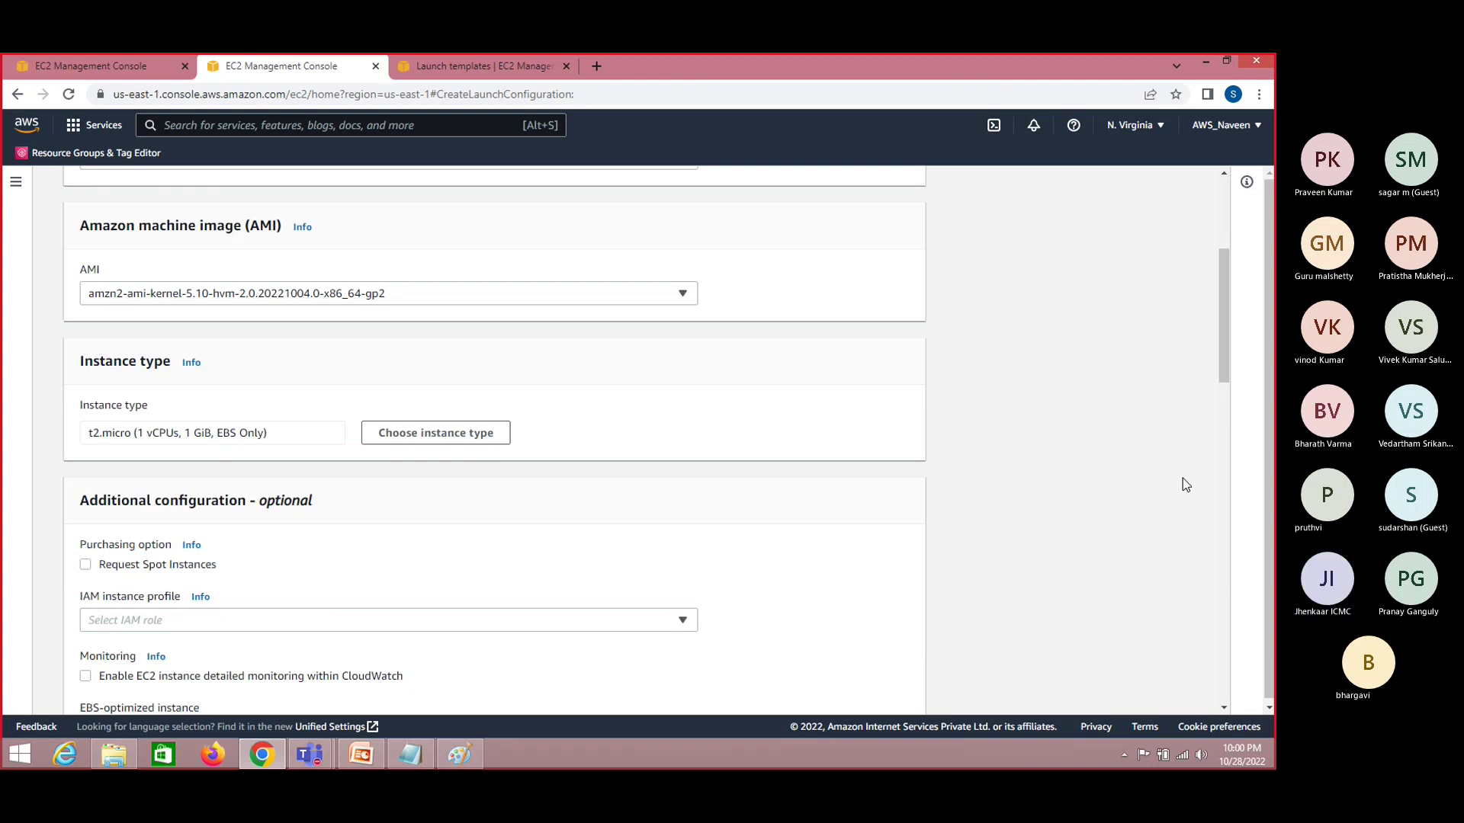
Assign the existing security group launch-wizard-16 to the launch configuration instead of creating a new one
{"action": "left_click_drag", "start_coordinate": [1223, 361], "coordinate": [1223, 401]}
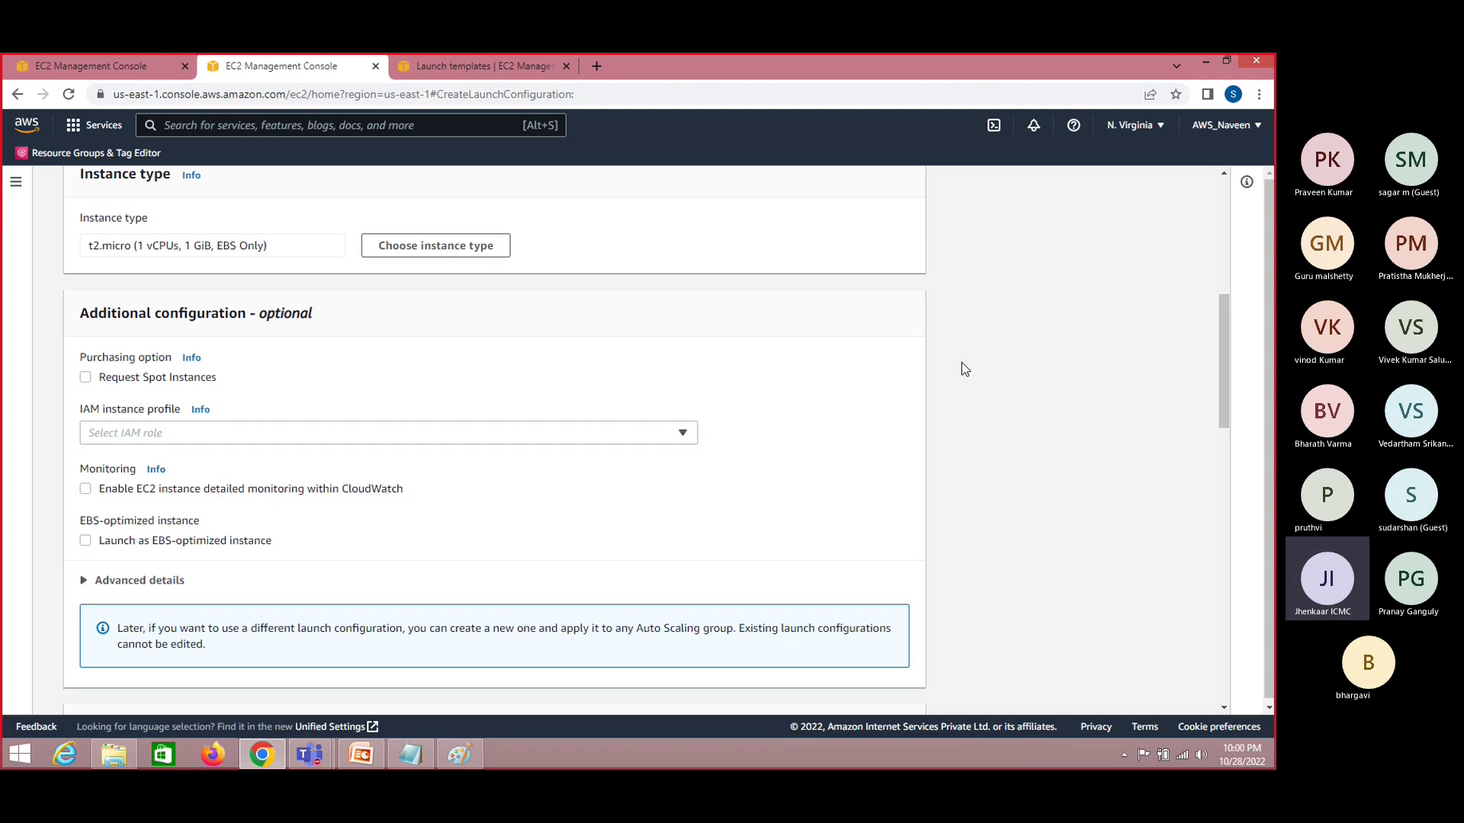
{"action": "left_click_drag", "start_coordinate": [1224, 402], "coordinate": [1225, 507]}
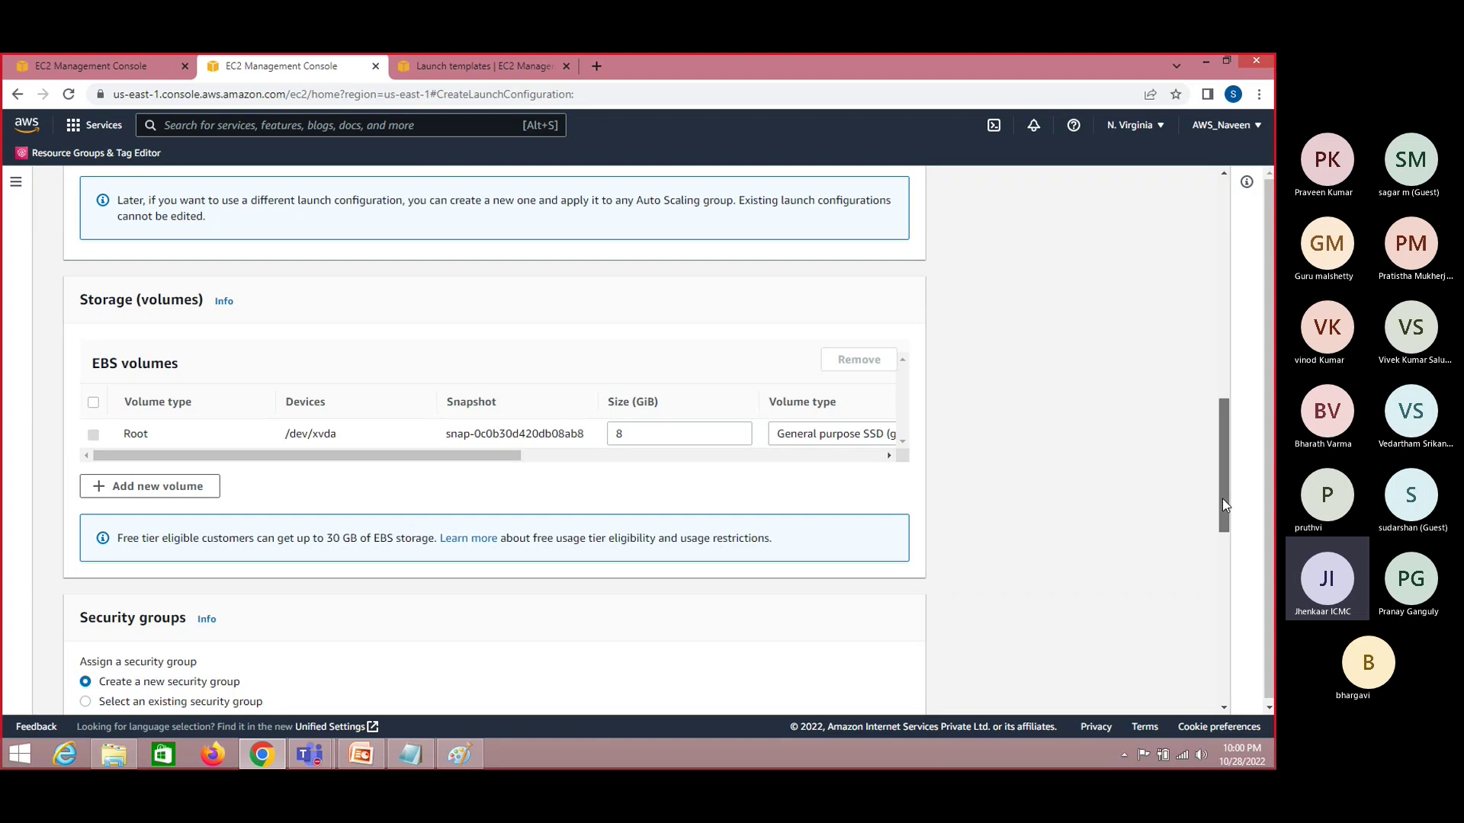
{"action": "left_click_drag", "start_coordinate": [1223, 498], "coordinate": [1223, 565]}
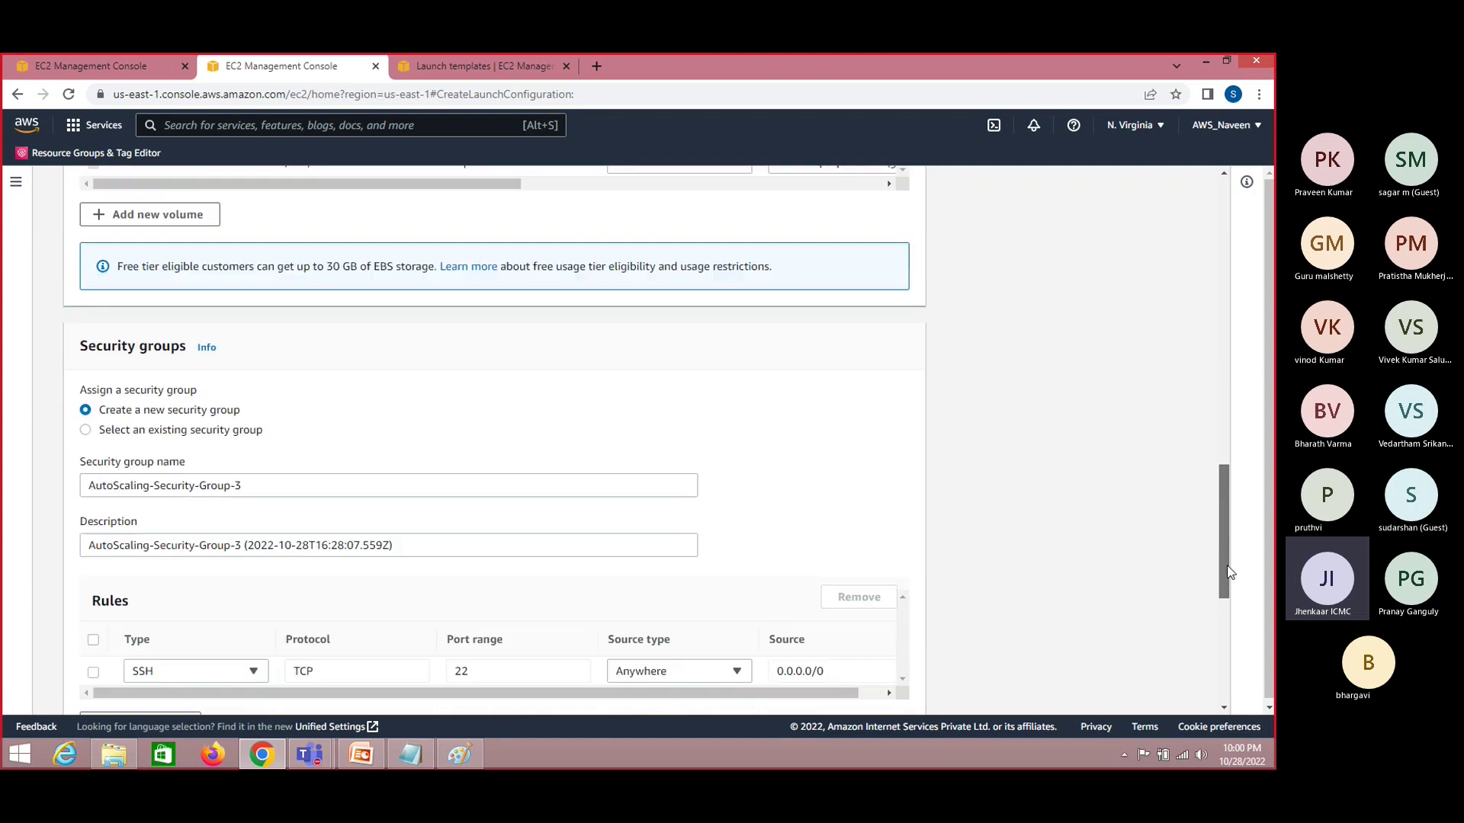
{"action": "left_click", "coordinate": [212, 434]}
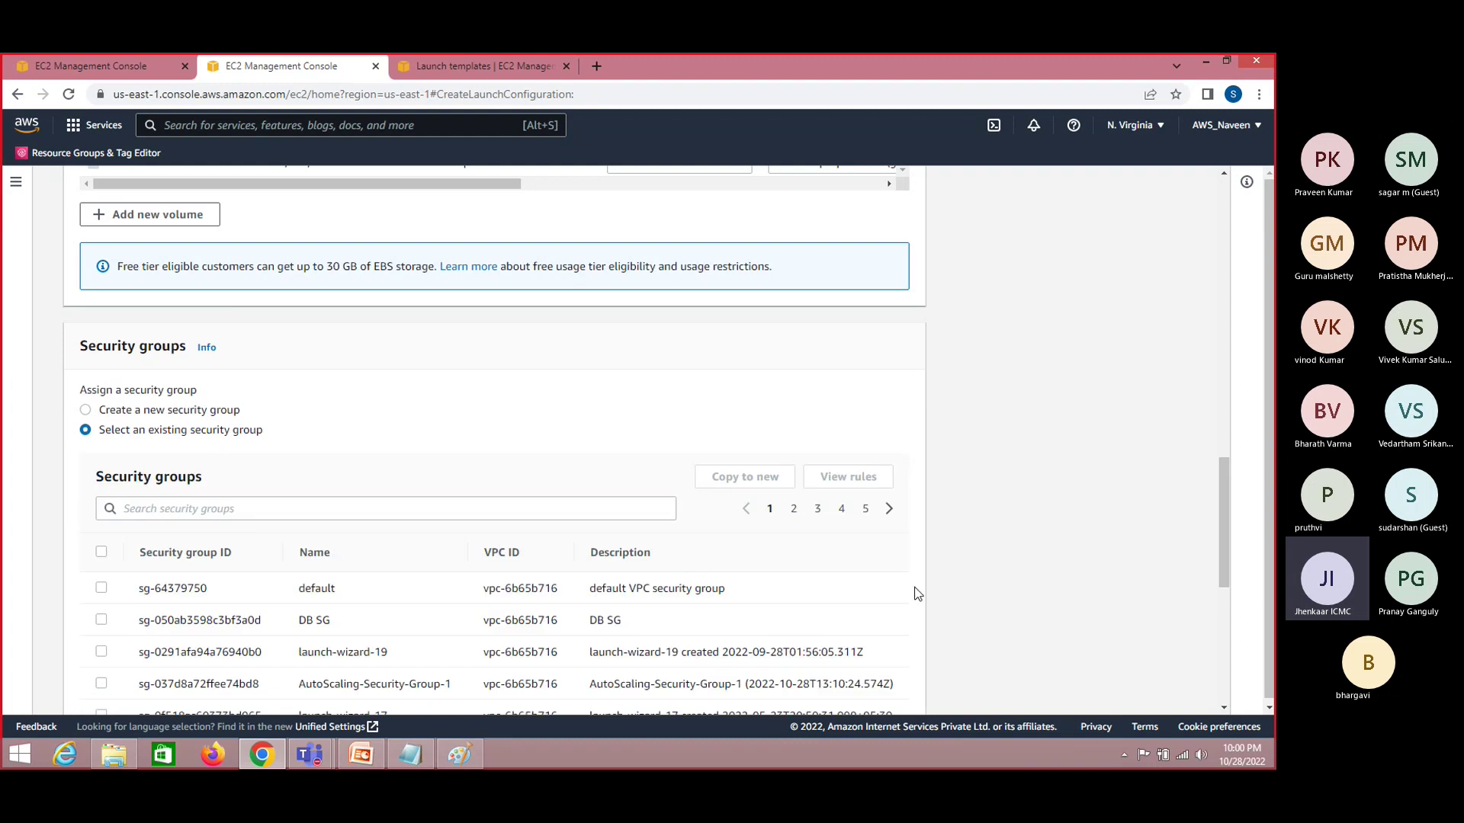
{"action": "left_click_drag", "start_coordinate": [1222, 532], "coordinate": [1228, 577]}
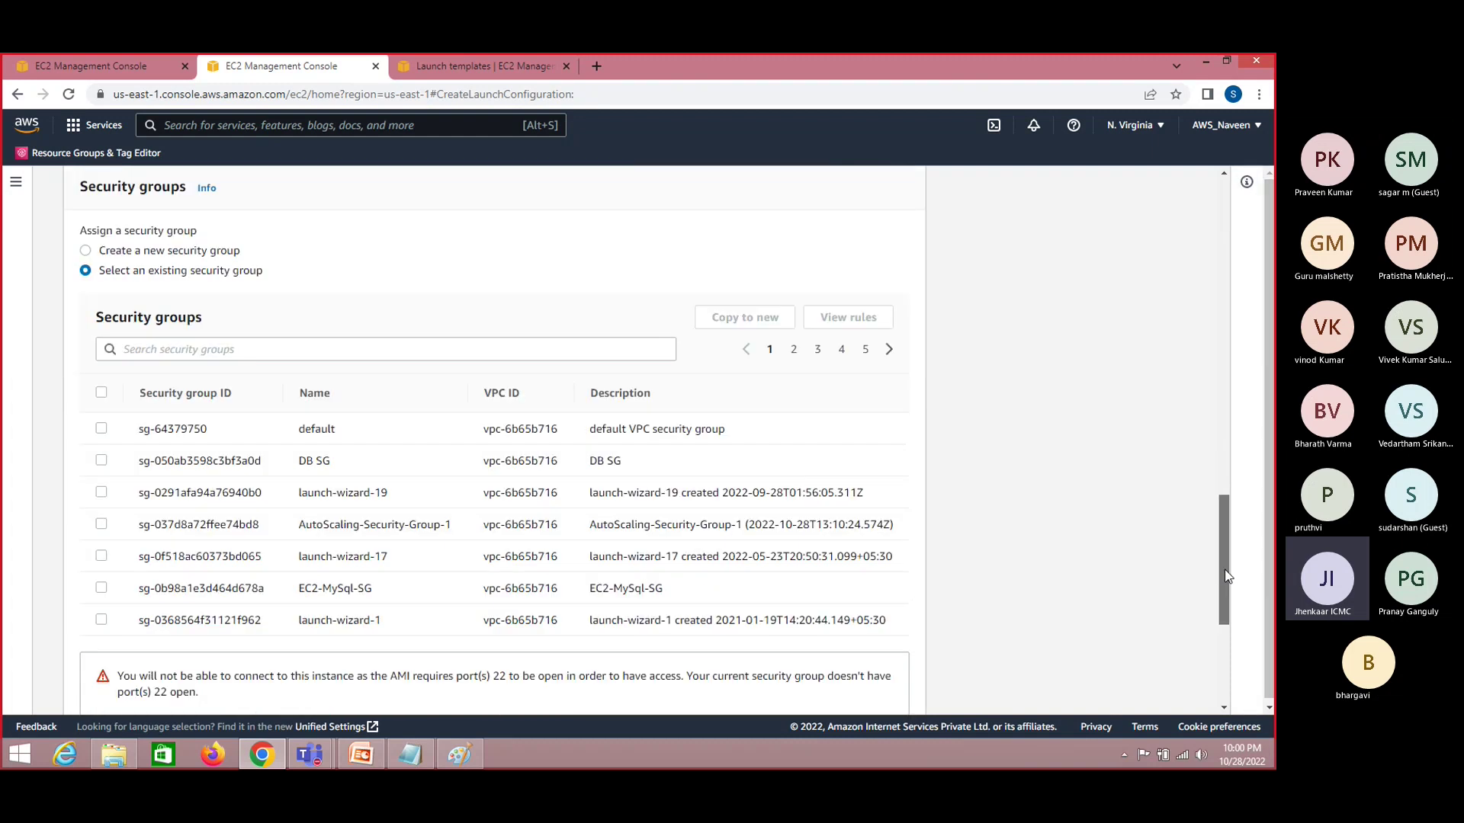
{"action": "left_click", "coordinate": [794, 353]}
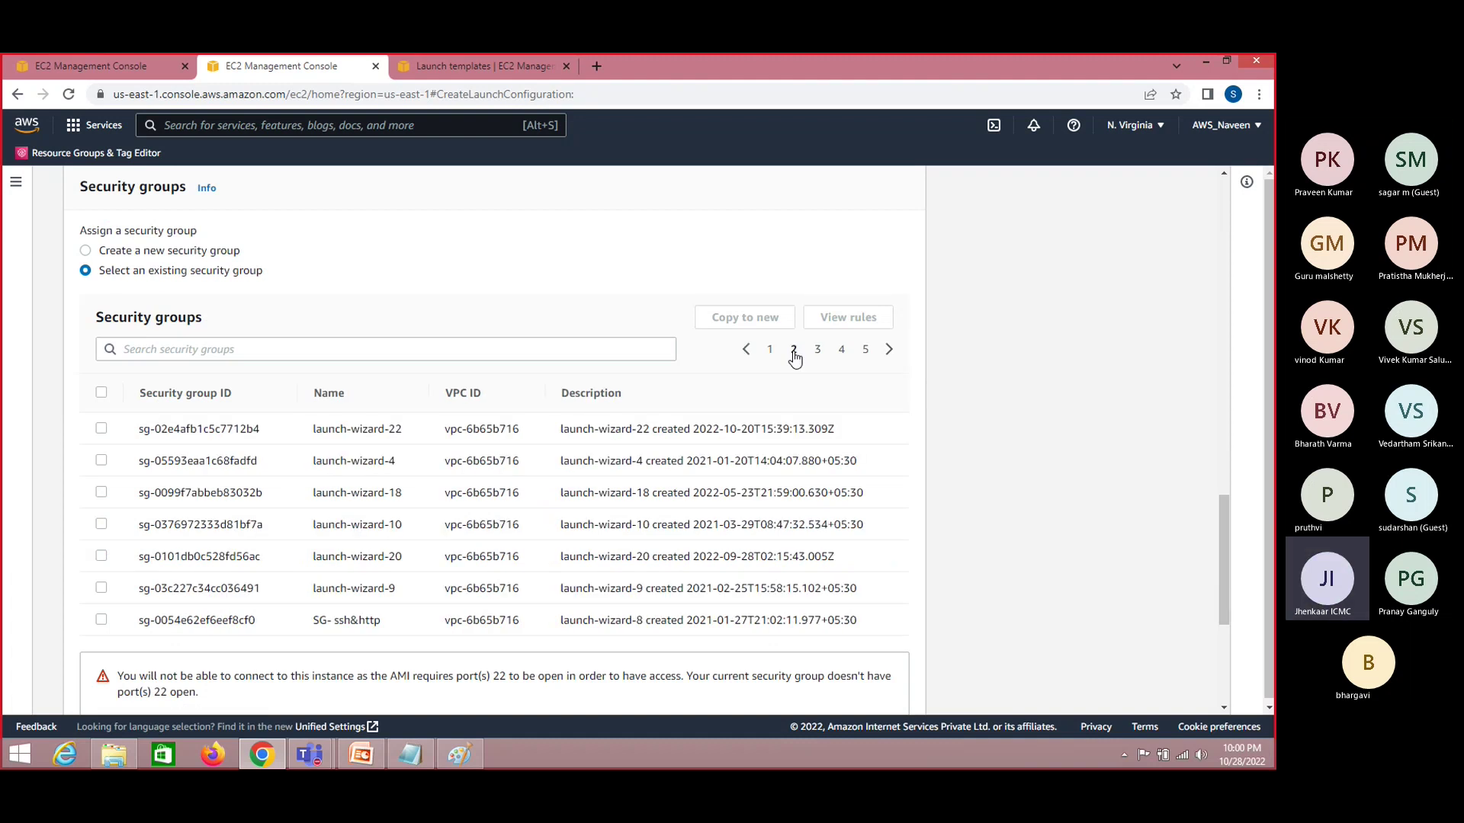
{"action": "left_click", "coordinate": [815, 352]}
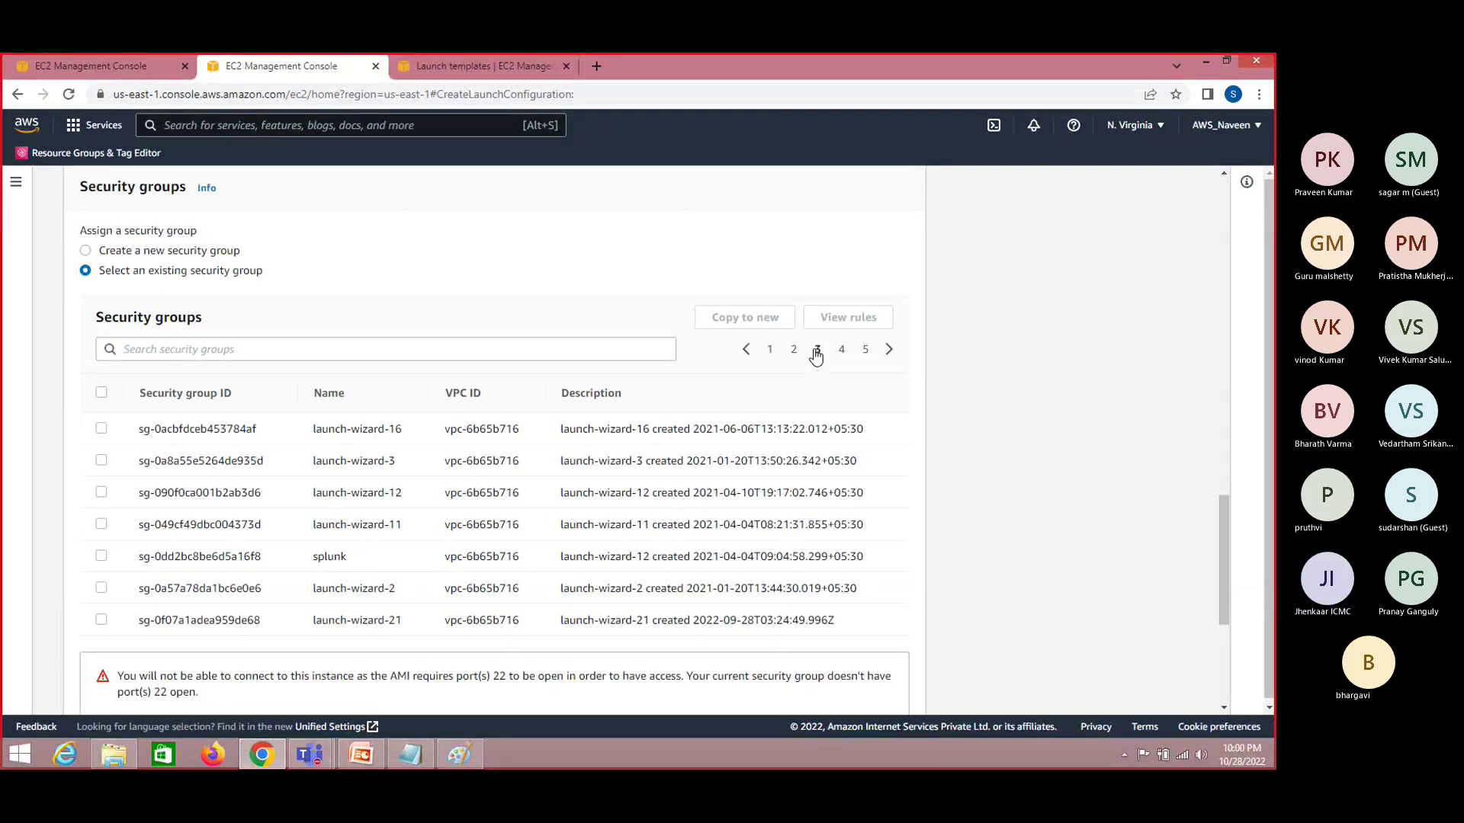
{"action": "left_click", "coordinate": [101, 429]}
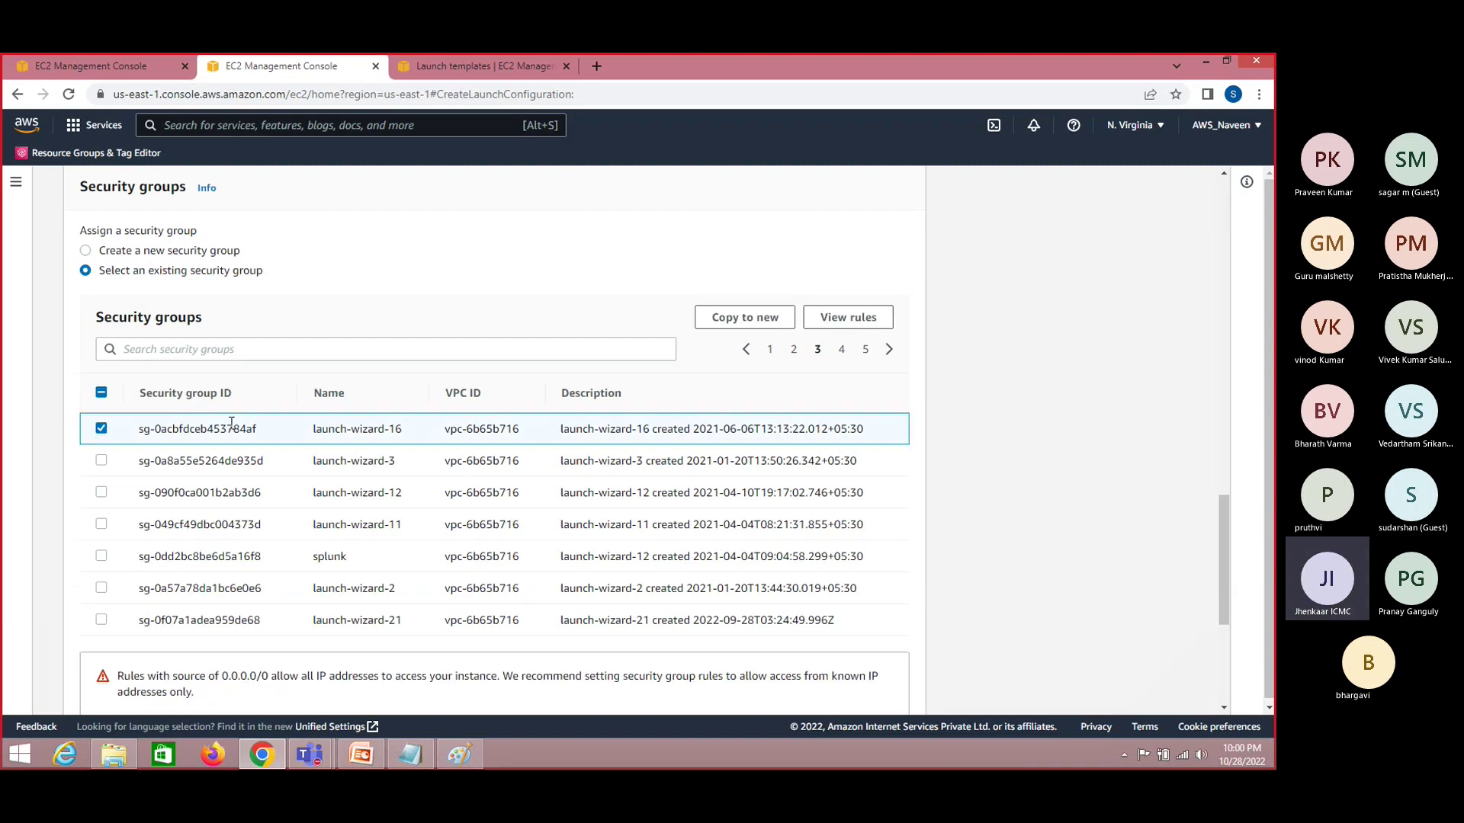
Choose the existing key pair key_NV, acknowledge access to its private key file, and create the launch configuration
{"action": "left_click_drag", "start_coordinate": [1221, 534], "coordinate": [1230, 616]}
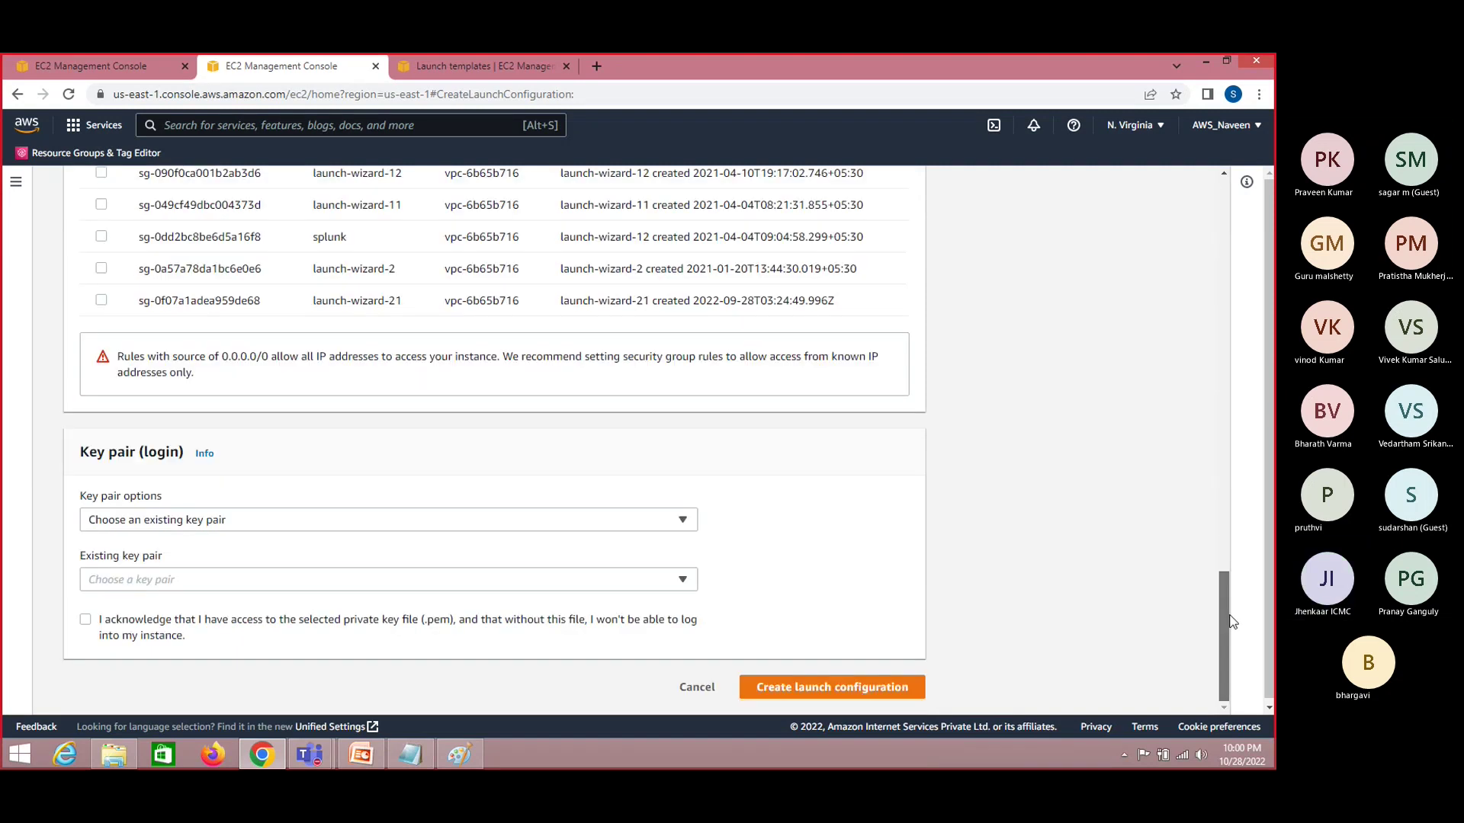
{"action": "left_click", "coordinate": [290, 583]}
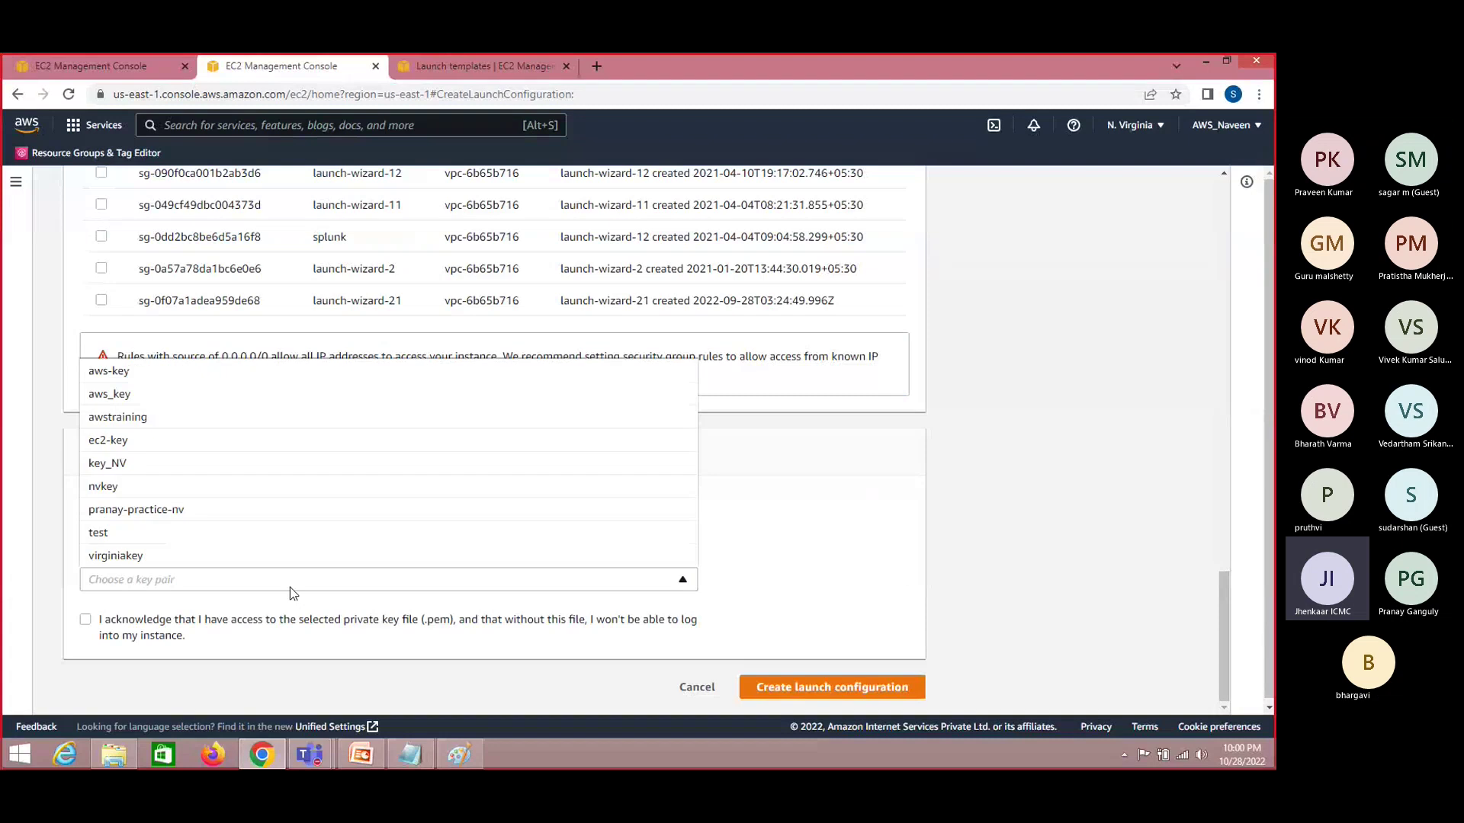
{"action": "left_click", "coordinate": [214, 471]}
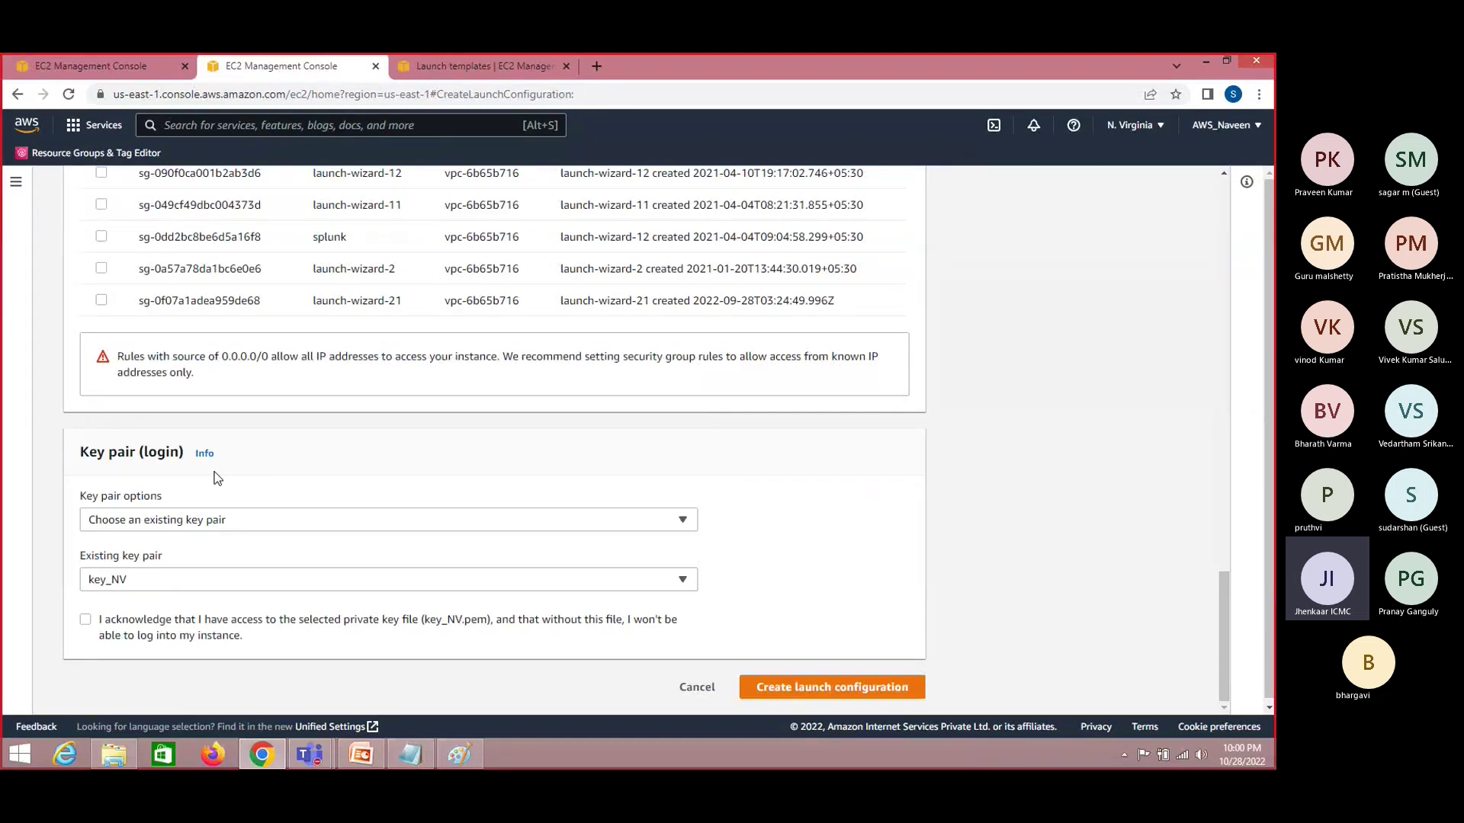
{"action": "left_click", "coordinate": [86, 621]}
{"action": "left_click", "coordinate": [860, 689]}
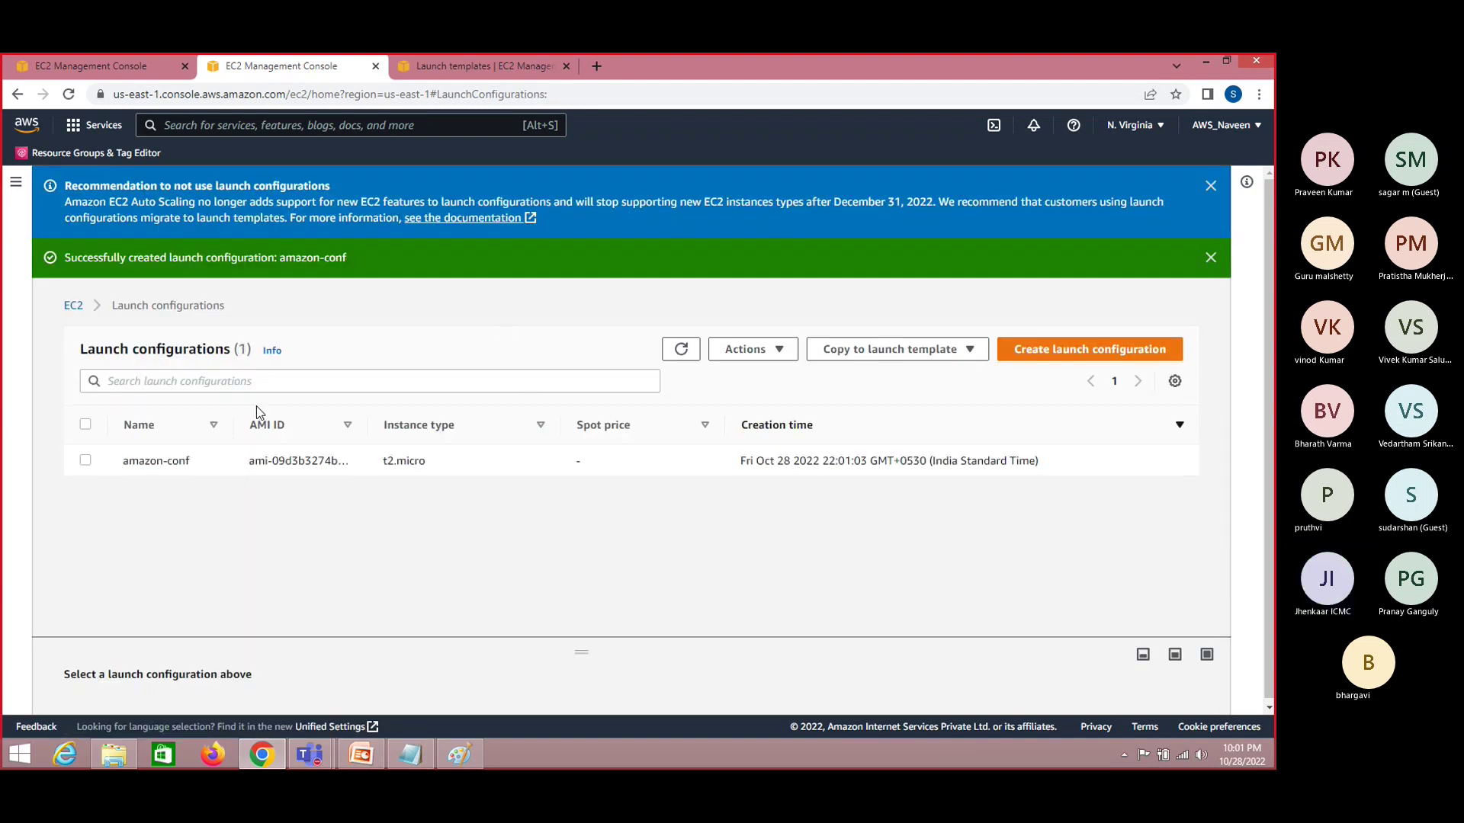
Select amazon-conf in the launch configurations list, and start creating a new Auto Scaling group
{"action": "left_click", "coordinate": [85, 461]}
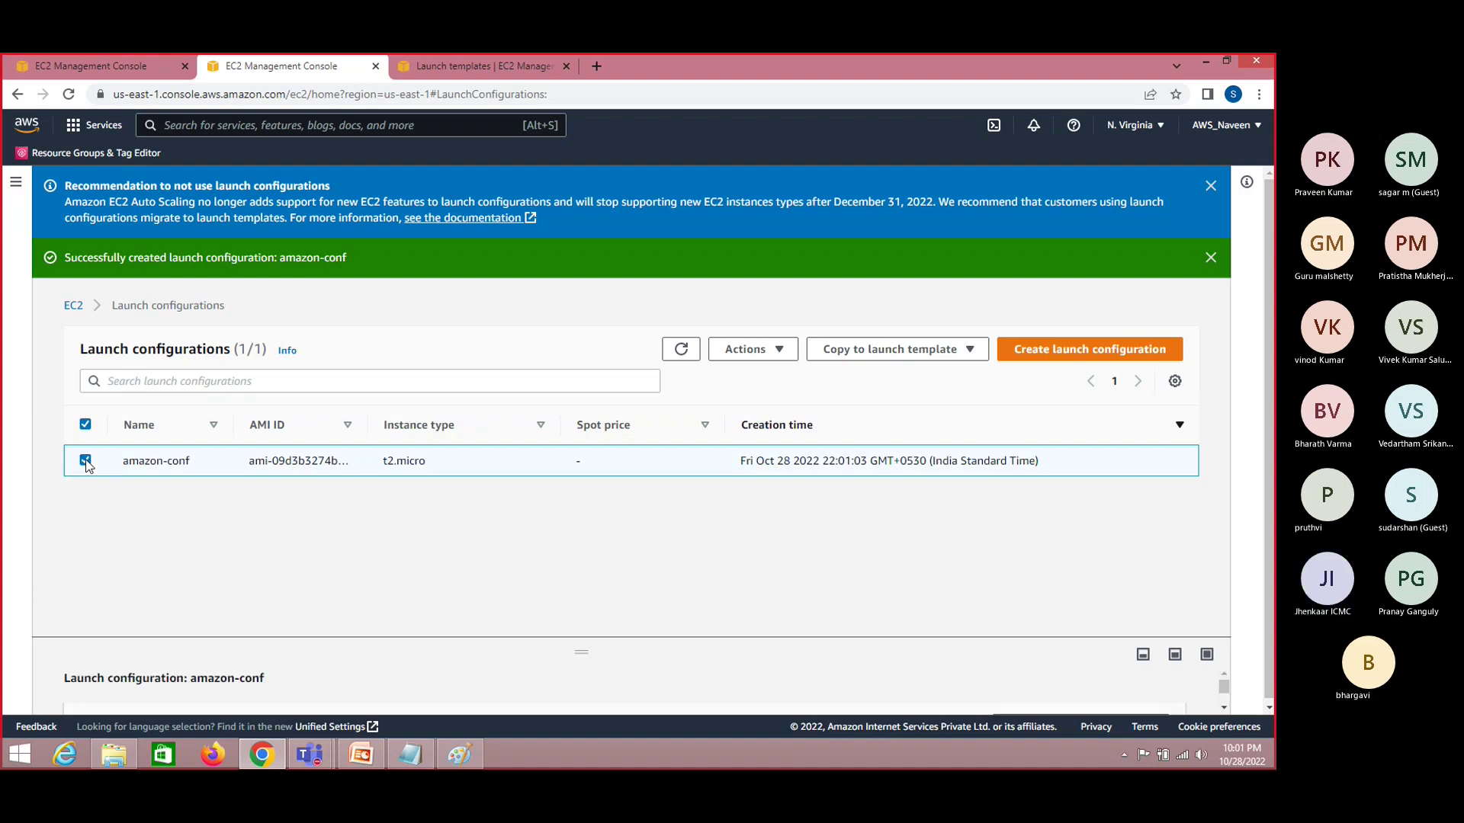
{"action": "left_click", "coordinate": [1211, 186]}
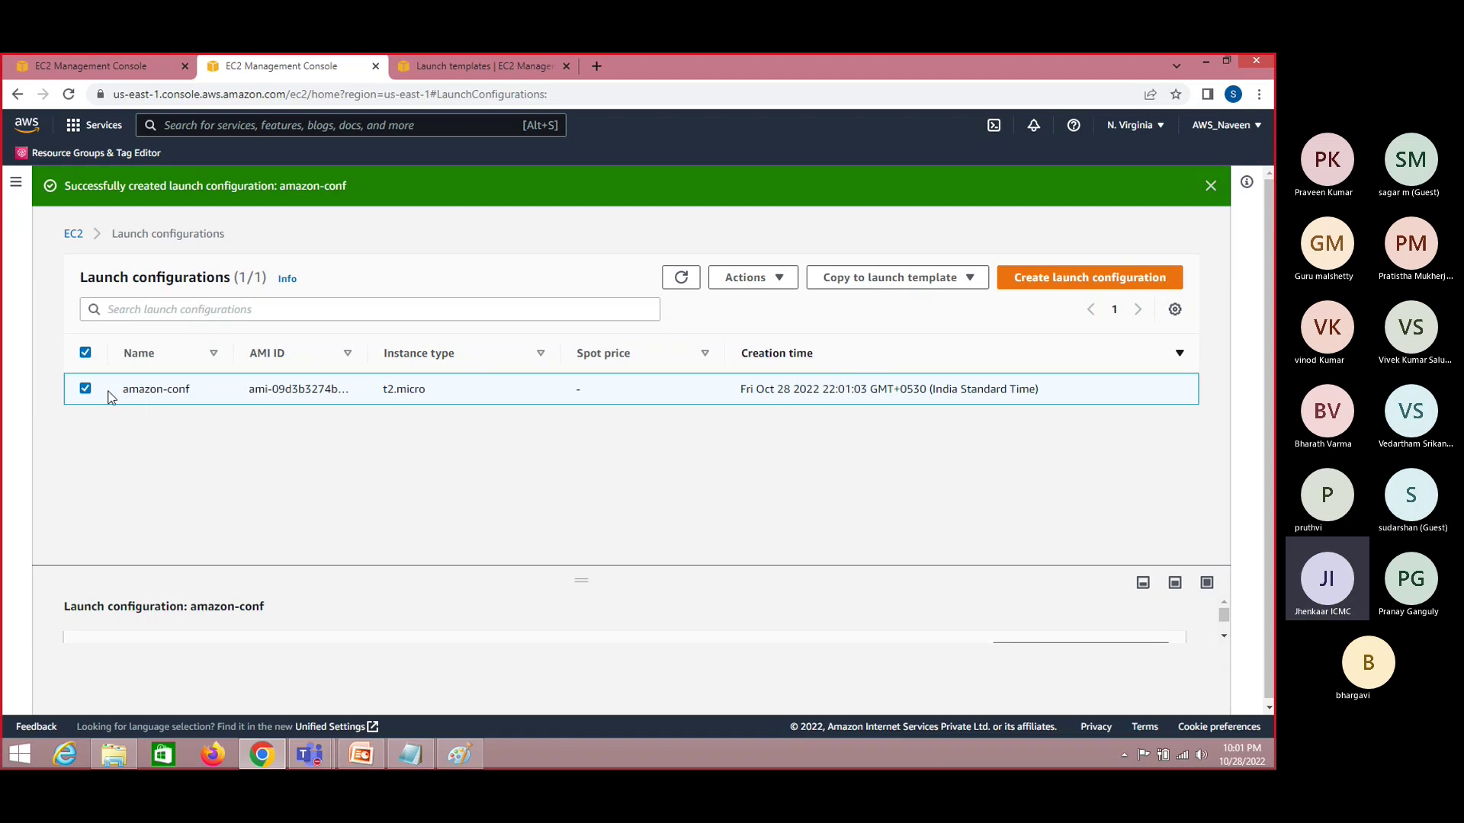
{"action": "left_click", "coordinate": [16, 181]}
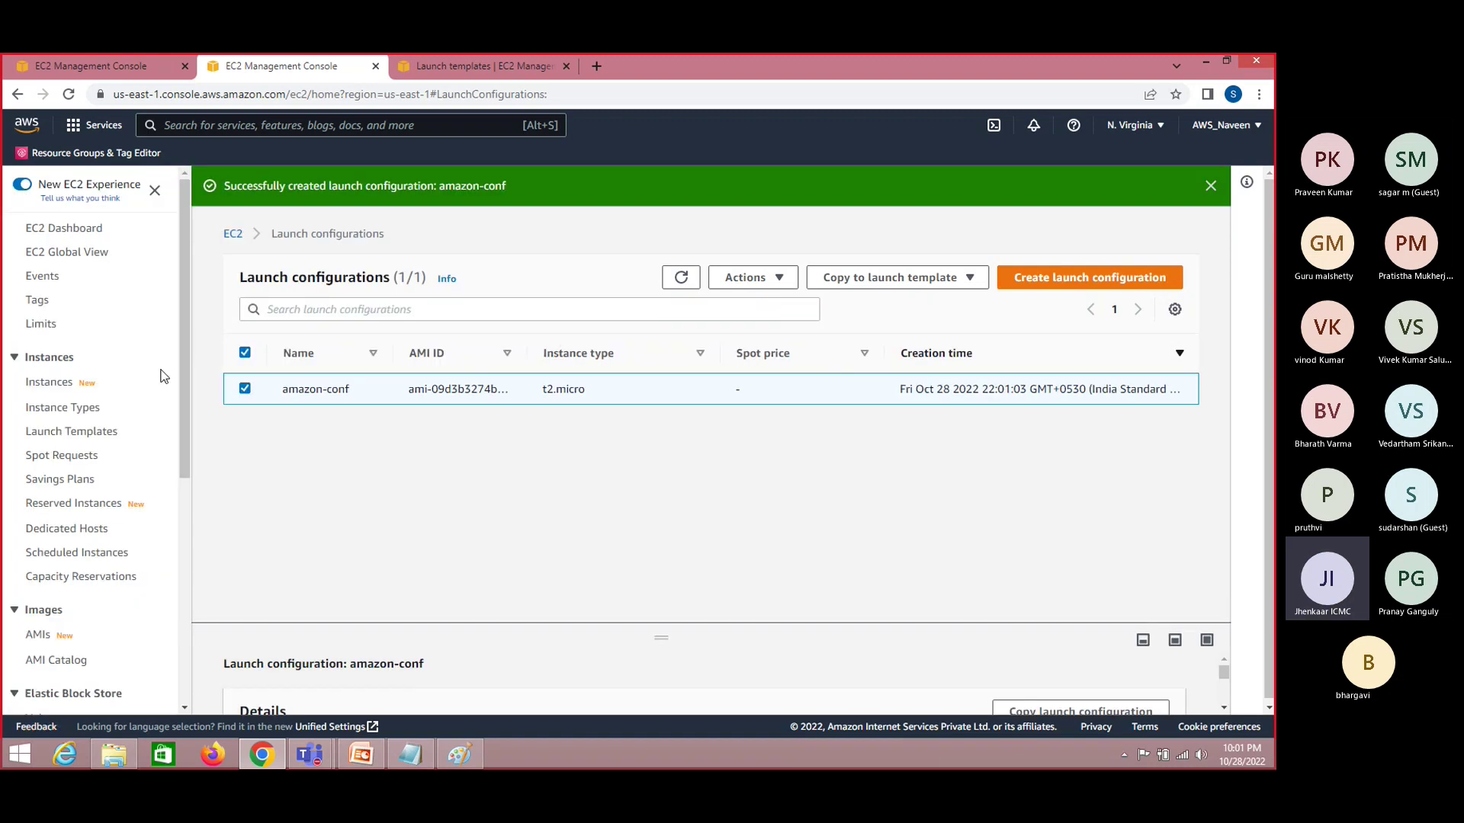
{"action": "scroll", "coordinate": [160, 375], "scroll_direction": "down", "scroll_amount": 5}
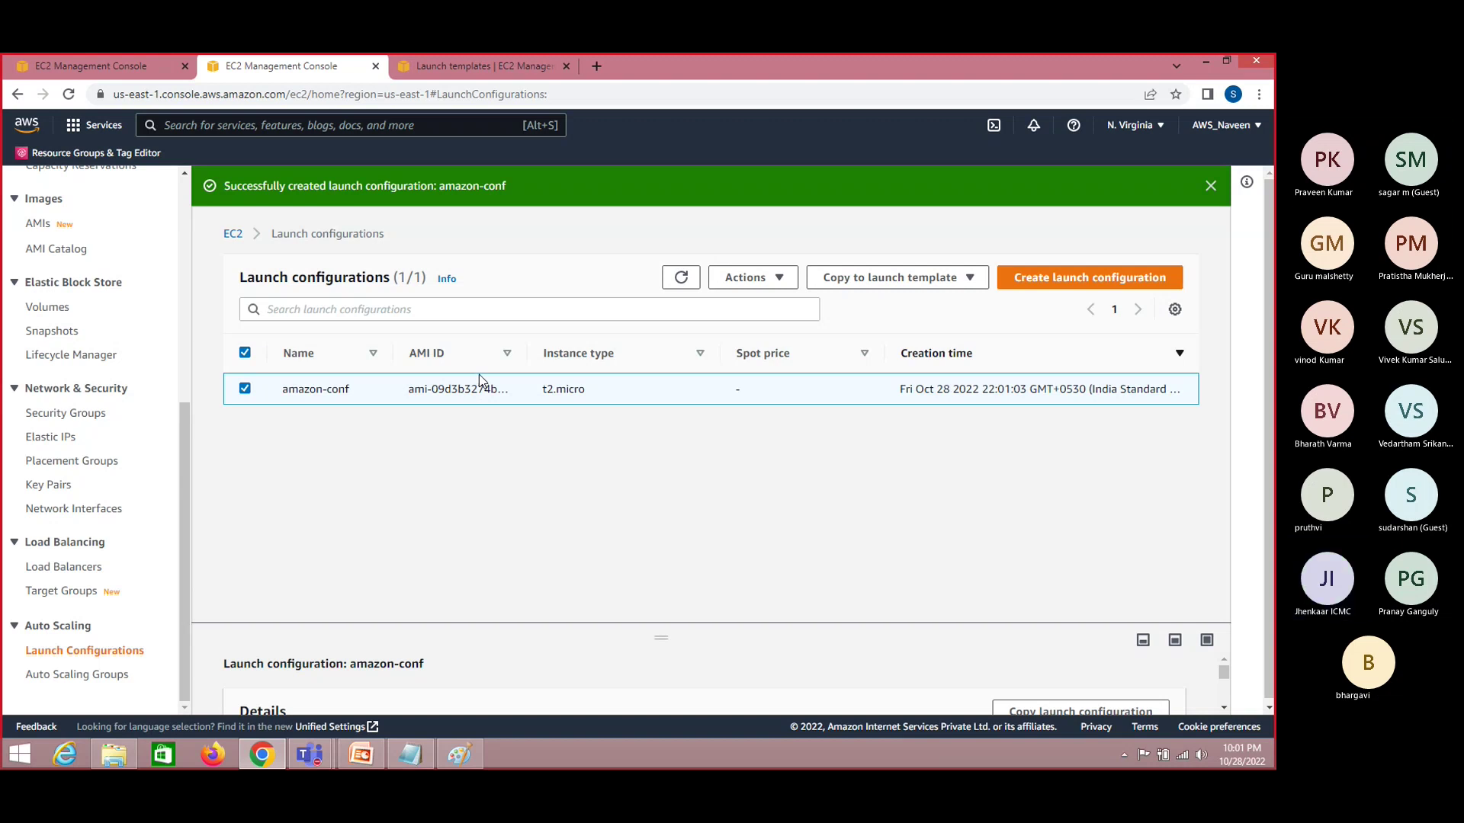
{"action": "left_click", "coordinate": [99, 676]}
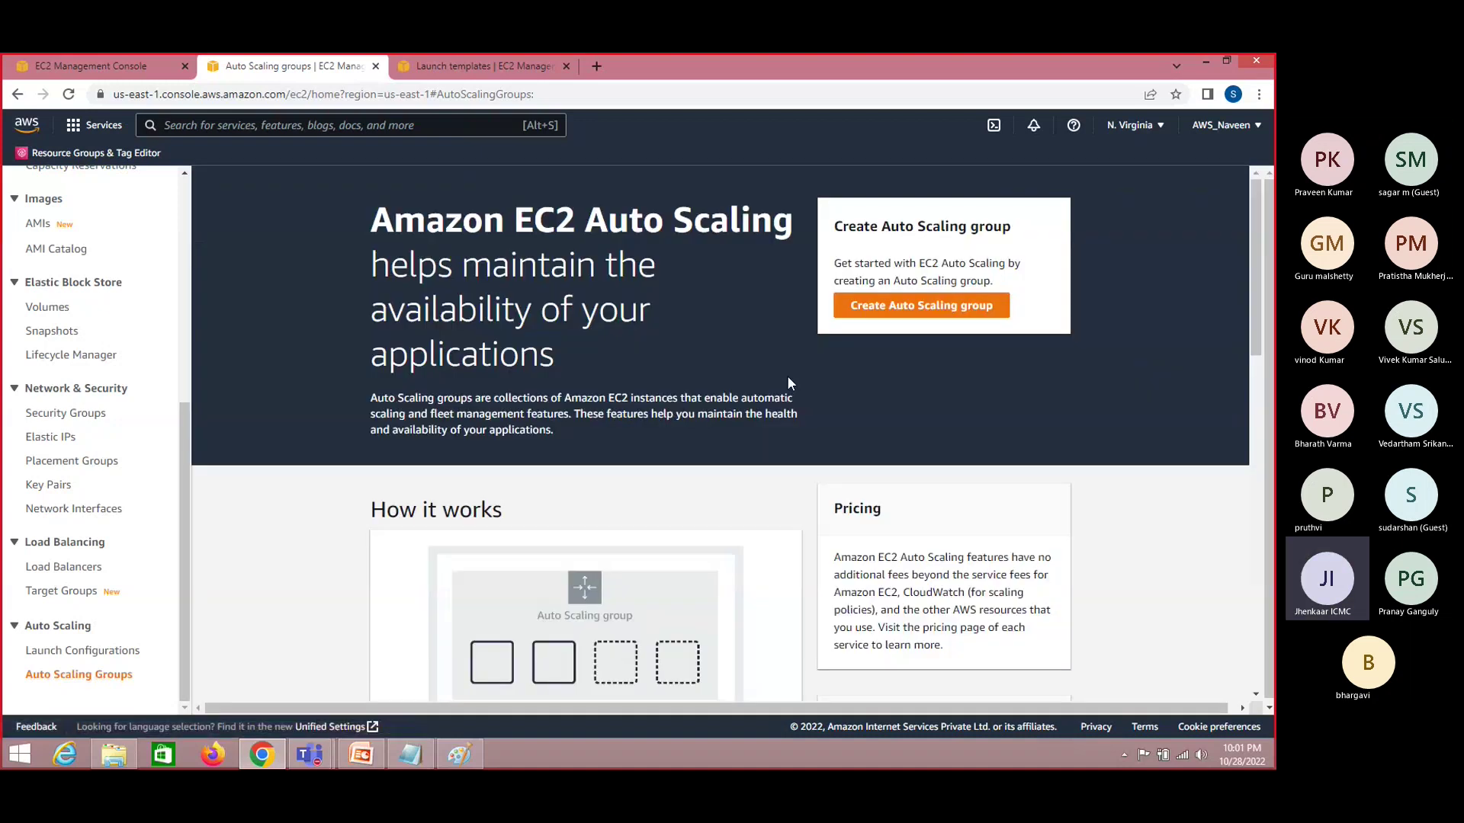
{"action": "left_click", "coordinate": [931, 307]}
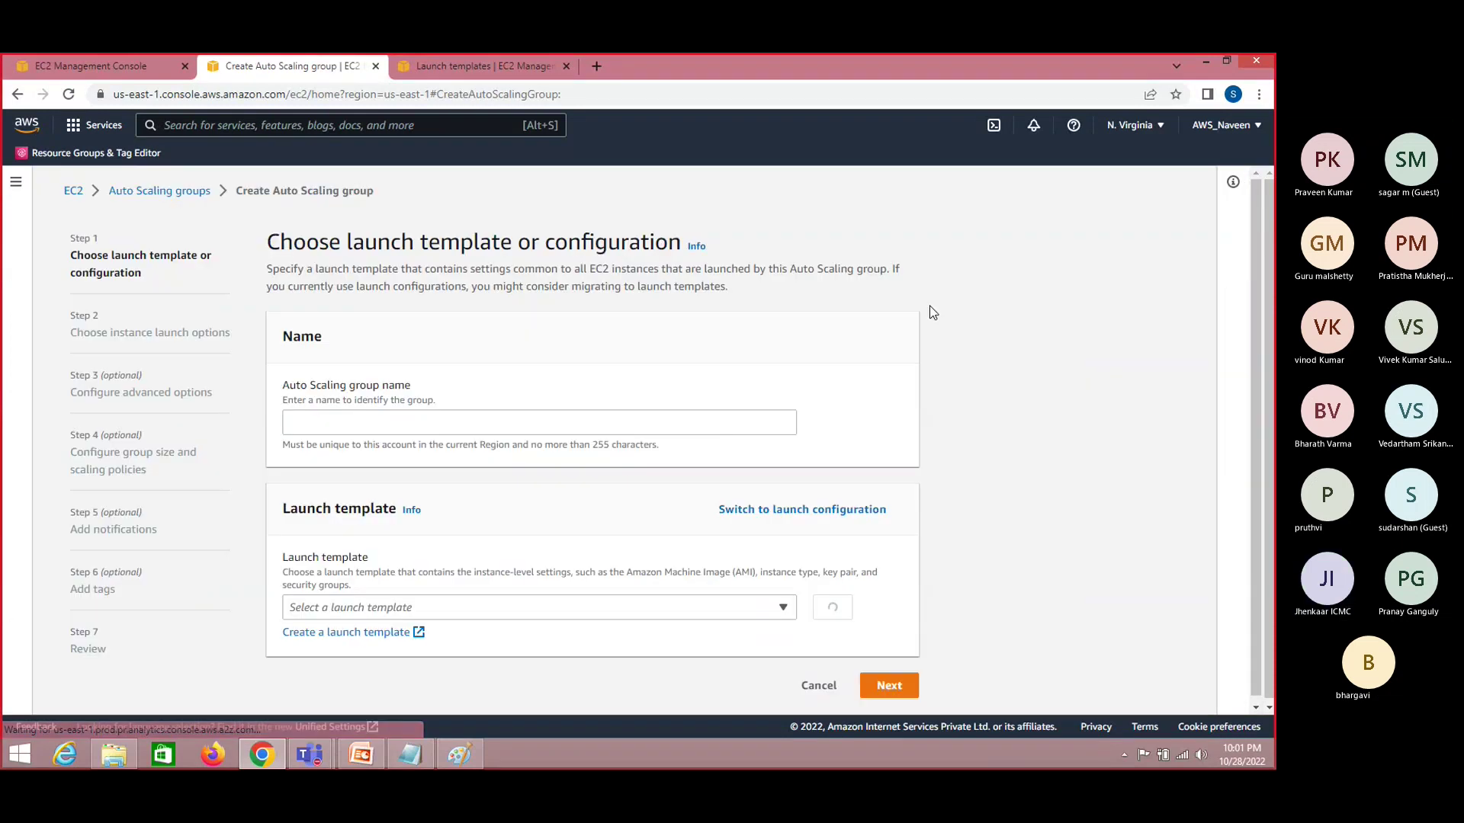
Check the refreshed EC2 instances list in the other browser tab, and return to the Auto Scaling group form
{"action": "left_click", "coordinate": [47, 59]}
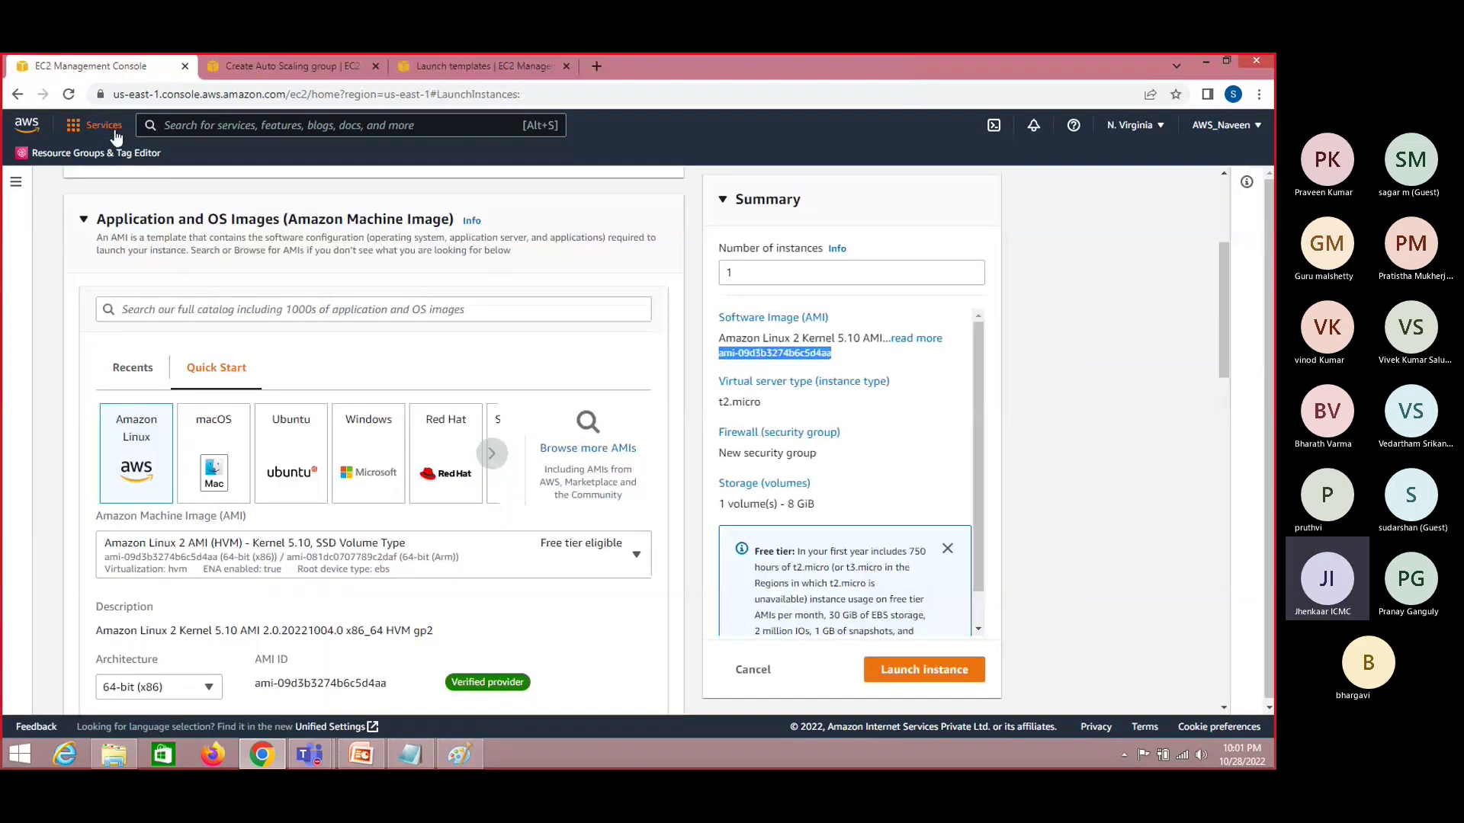
{"action": "scroll", "coordinate": [1238, 288], "scroll_direction": "up", "scroll_amount": 3}
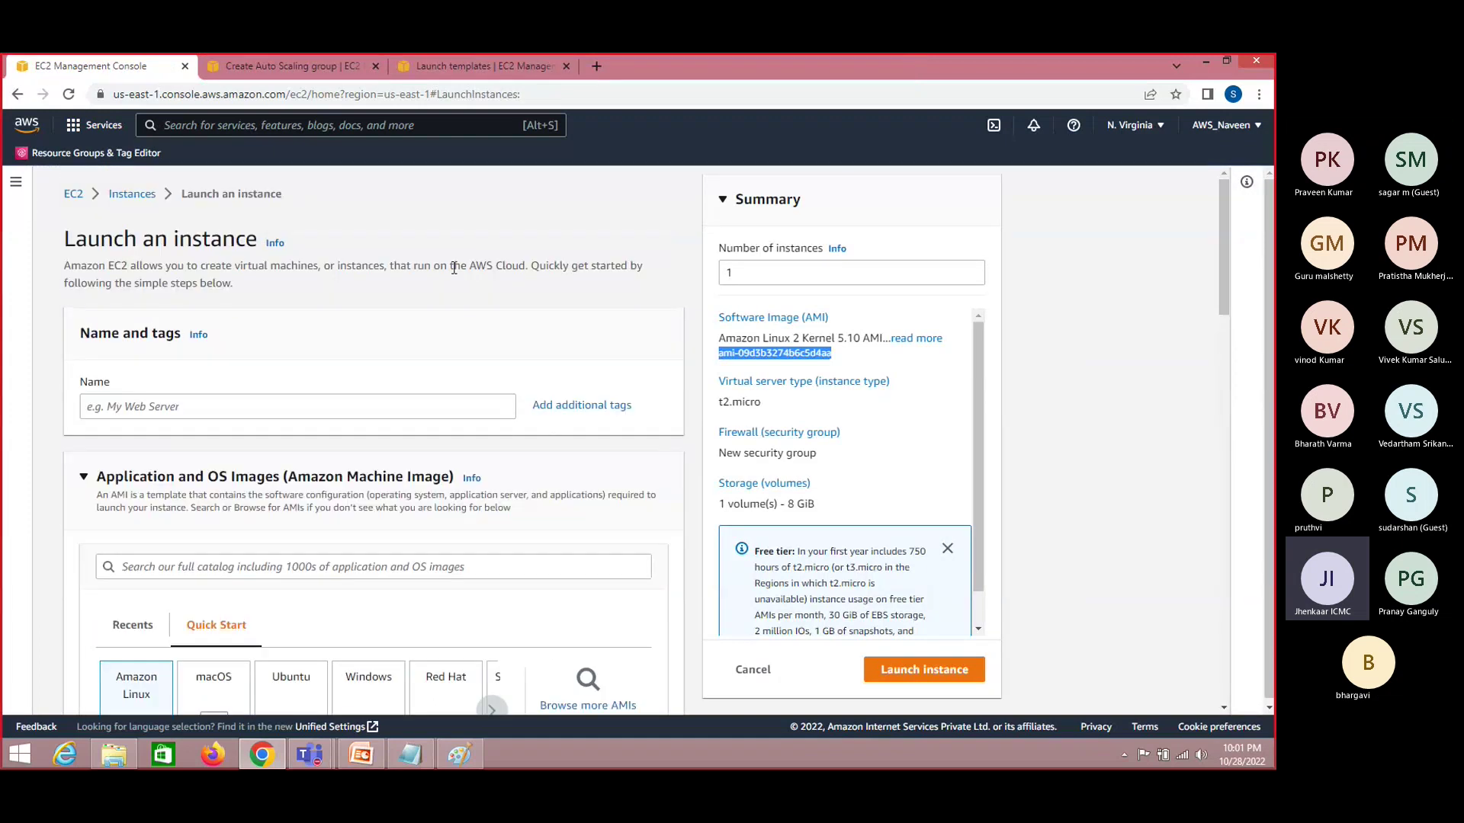
{"action": "left_click", "coordinate": [142, 195]}
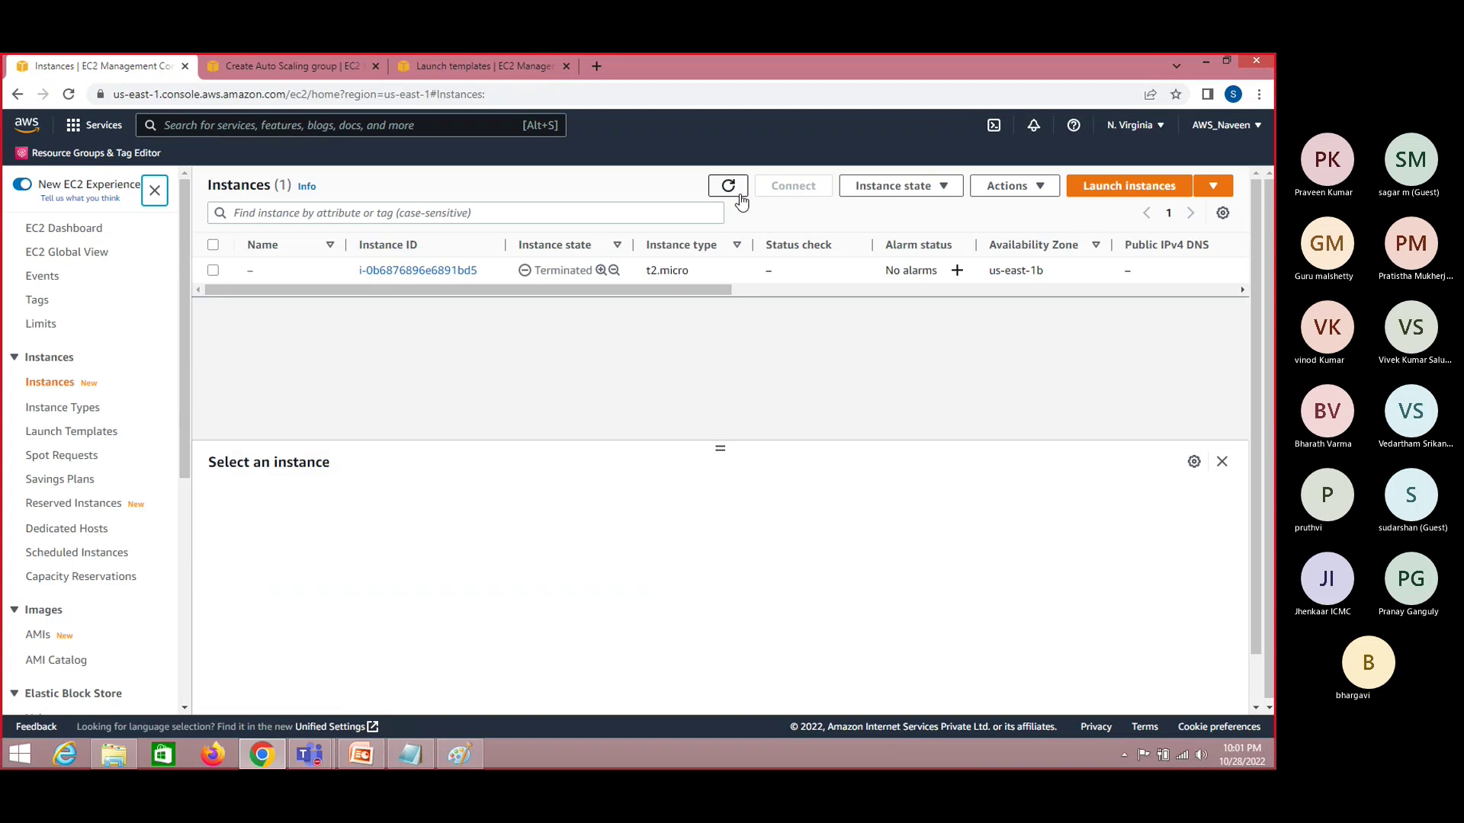
{"action": "left_click", "coordinate": [734, 186]}
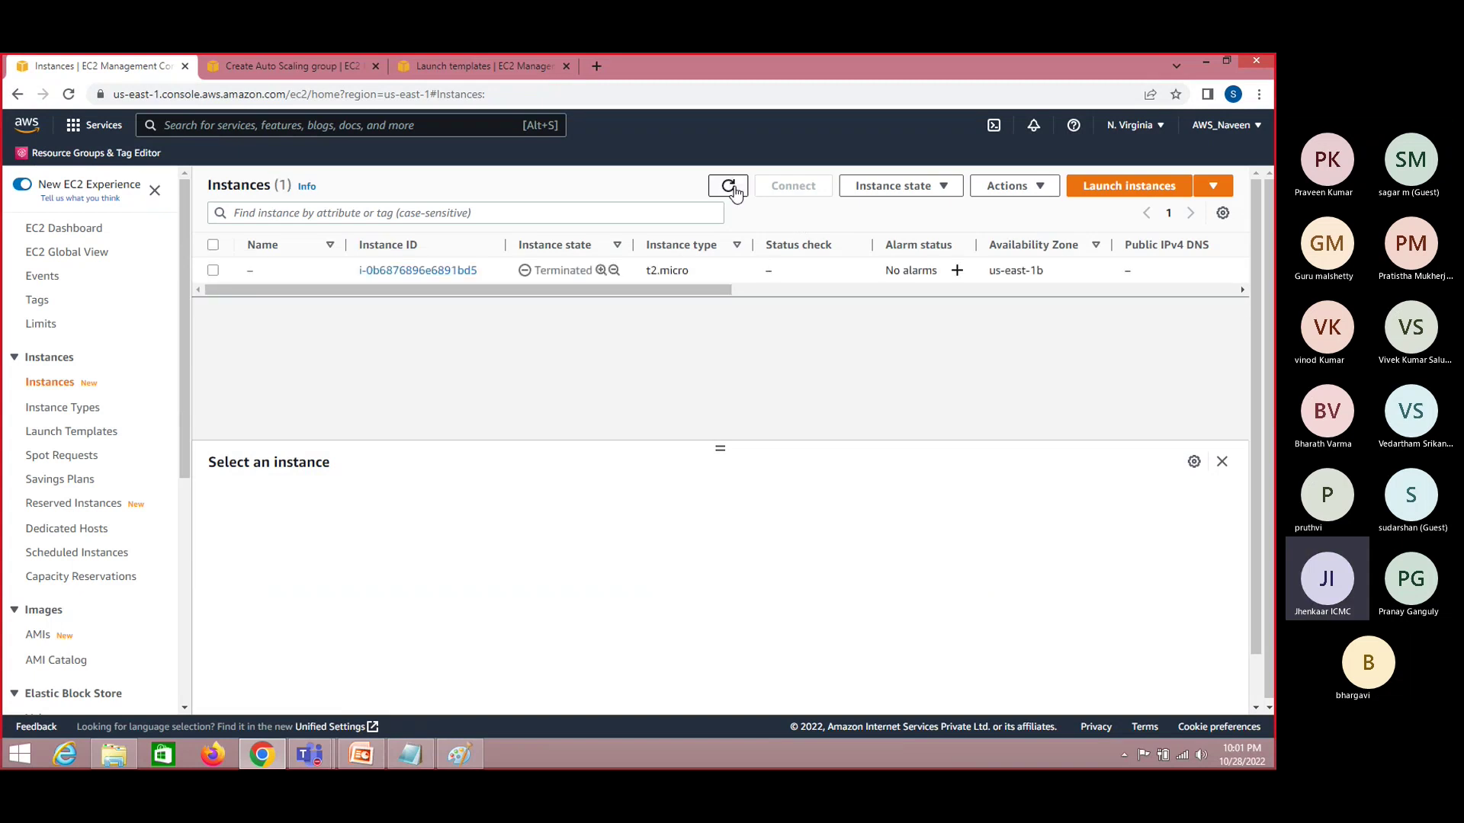
{"action": "left_click", "coordinate": [297, 63]}
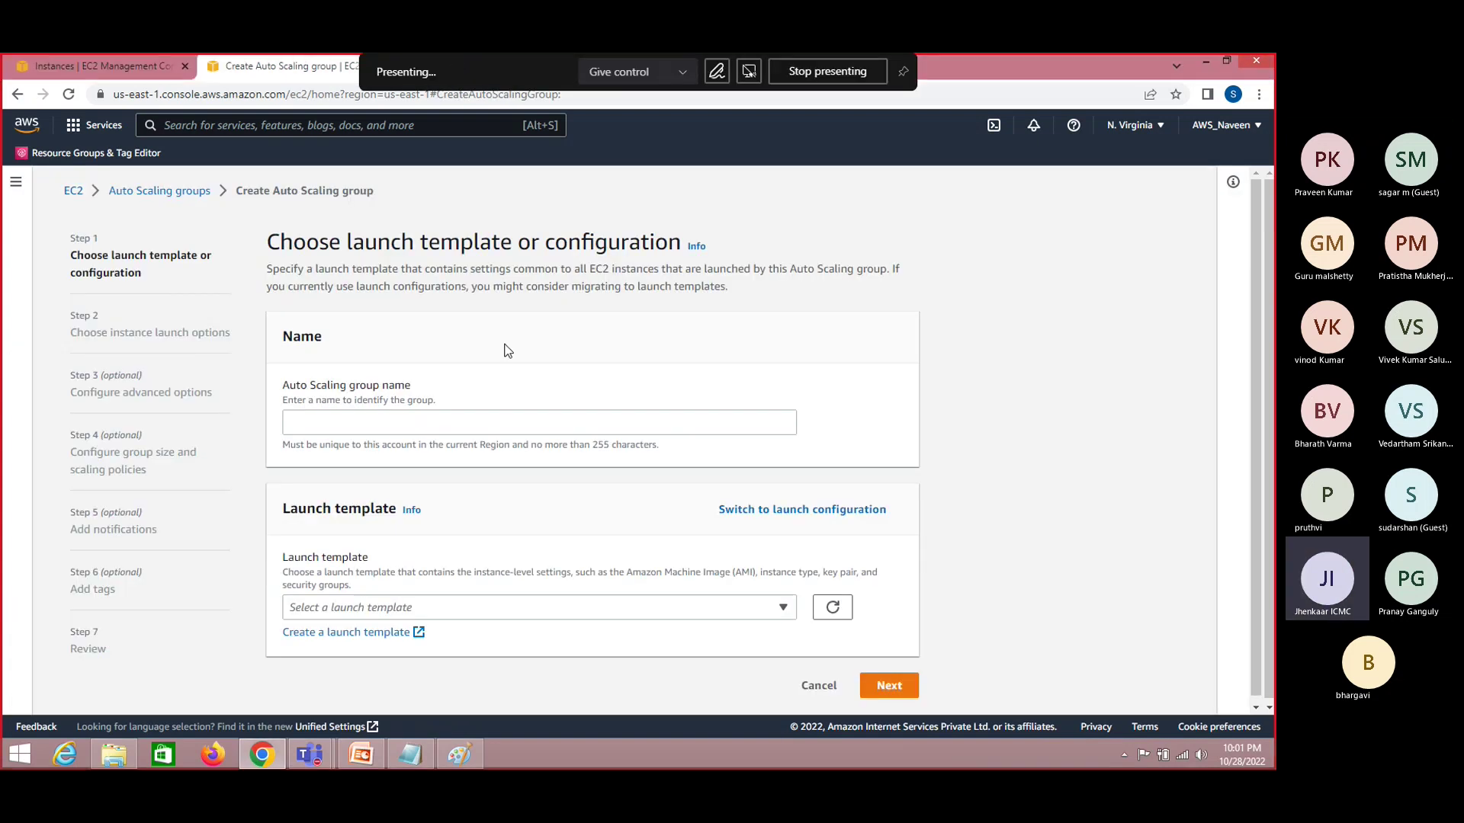
Name the Auto Scaling group AWS-AUTO-01
{"action": "left_click", "coordinate": [453, 419]}
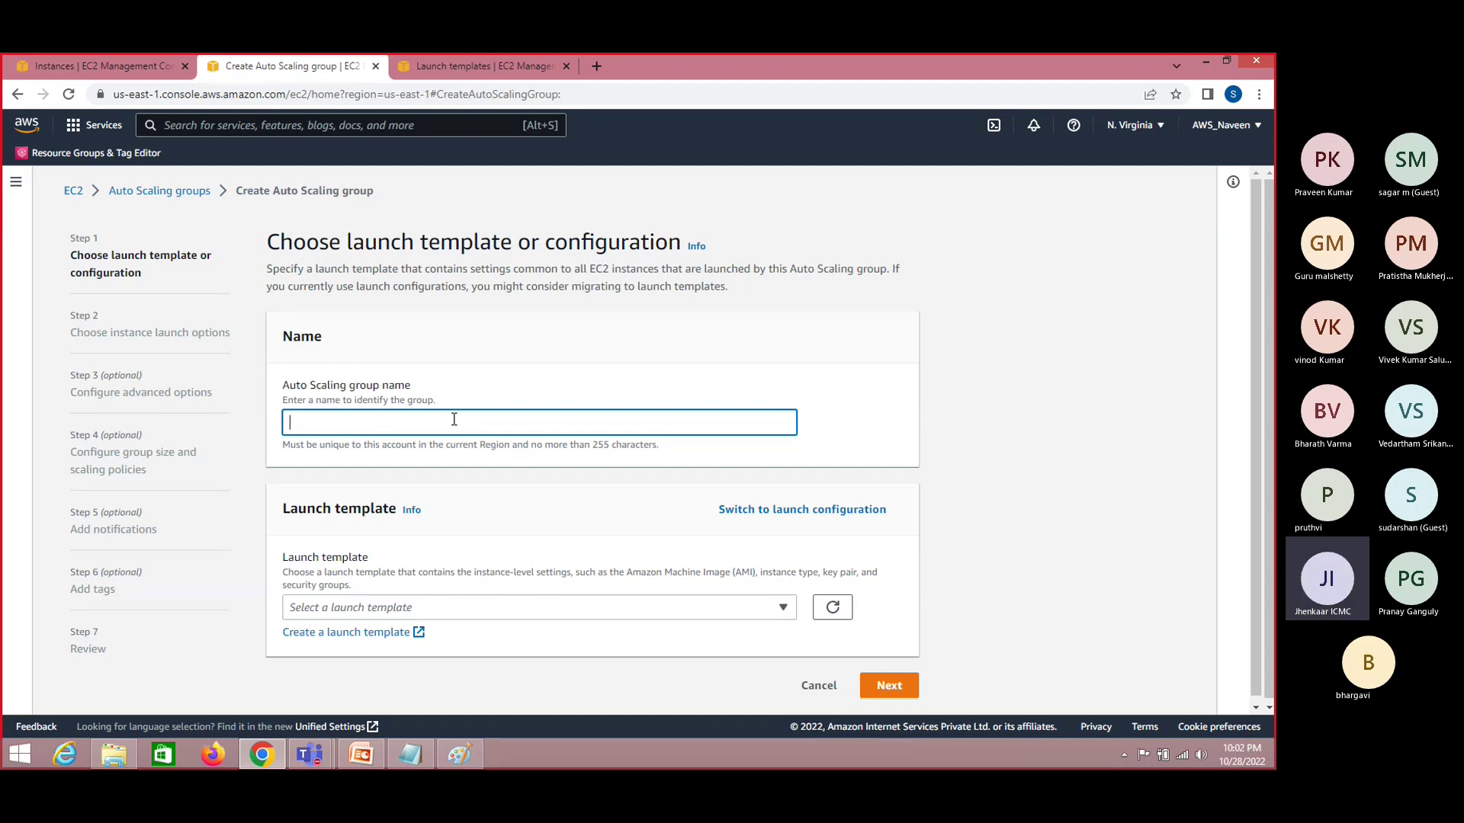
{"action": "type", "text": "AWS-AUTO-01"}
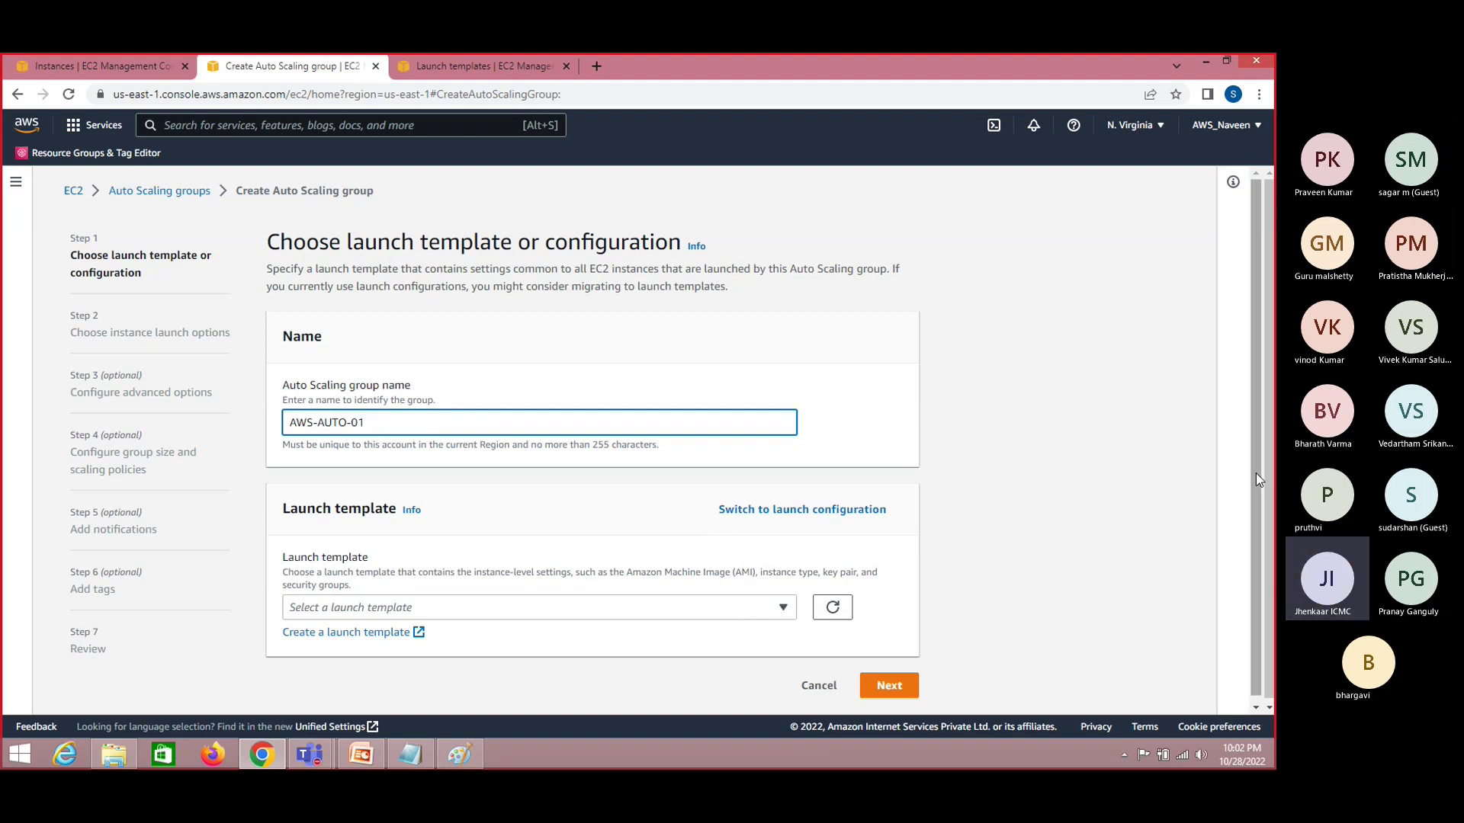
{"action": "scroll", "coordinate": [1255, 475], "scroll_direction": "down", "scroll_amount": 1}
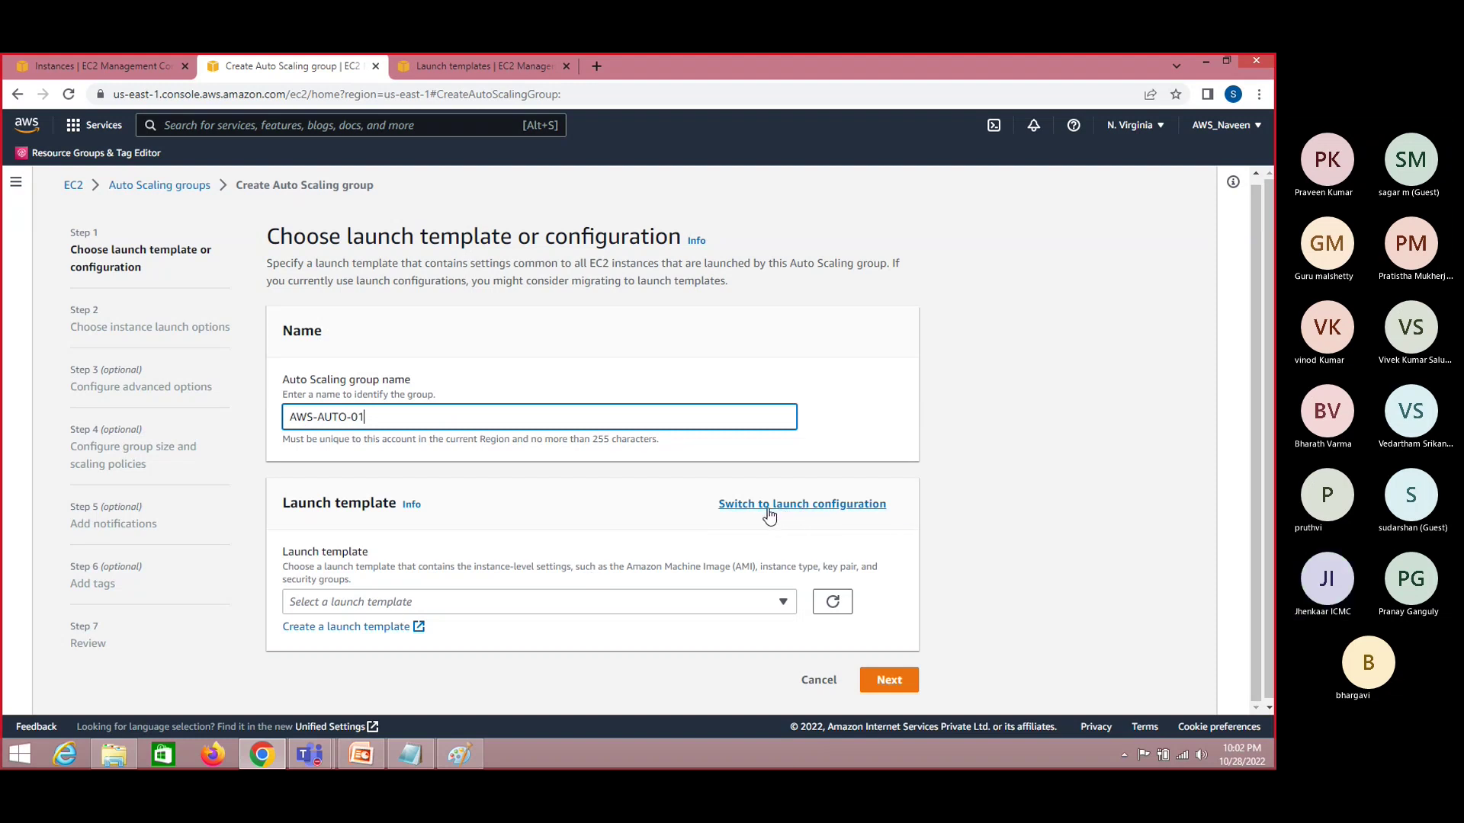
Check the available launch templates, and switch the Auto Scaling group's source from launch template to launch configuration
{"action": "left_click", "coordinate": [358, 603]}
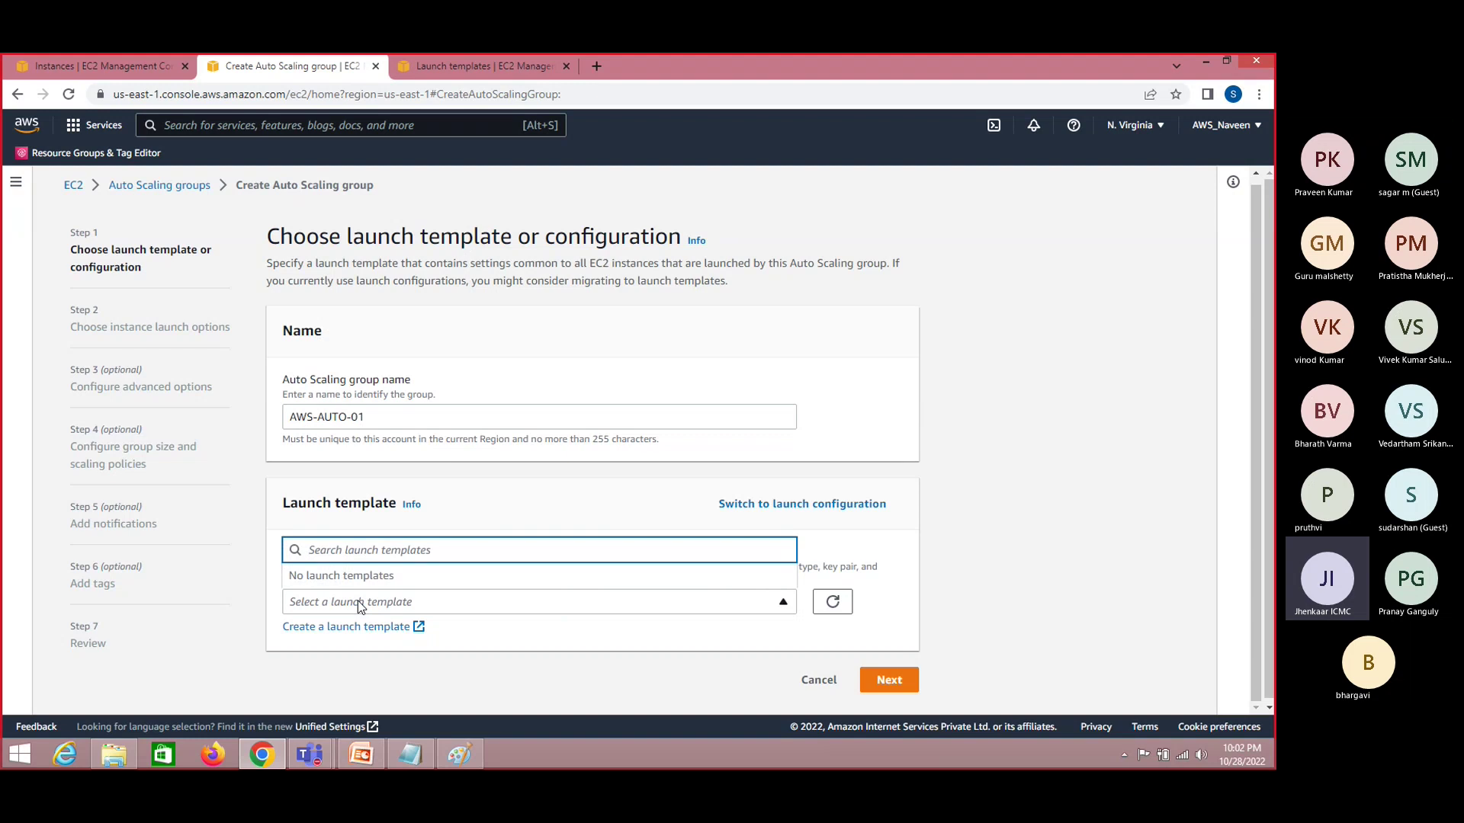
{"action": "left_click", "coordinate": [112, 64]}
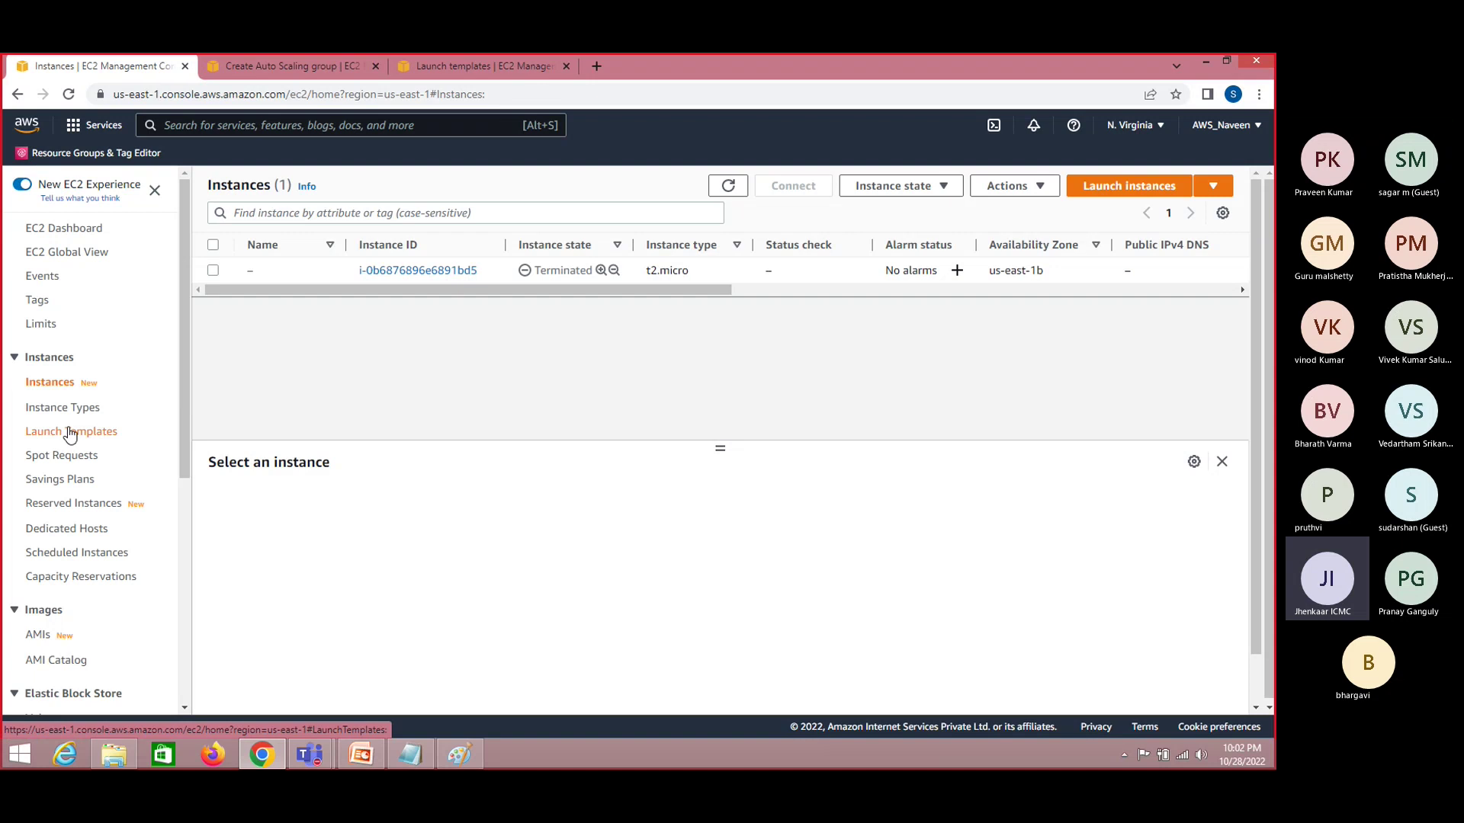
{"action": "left_click", "coordinate": [320, 66]}
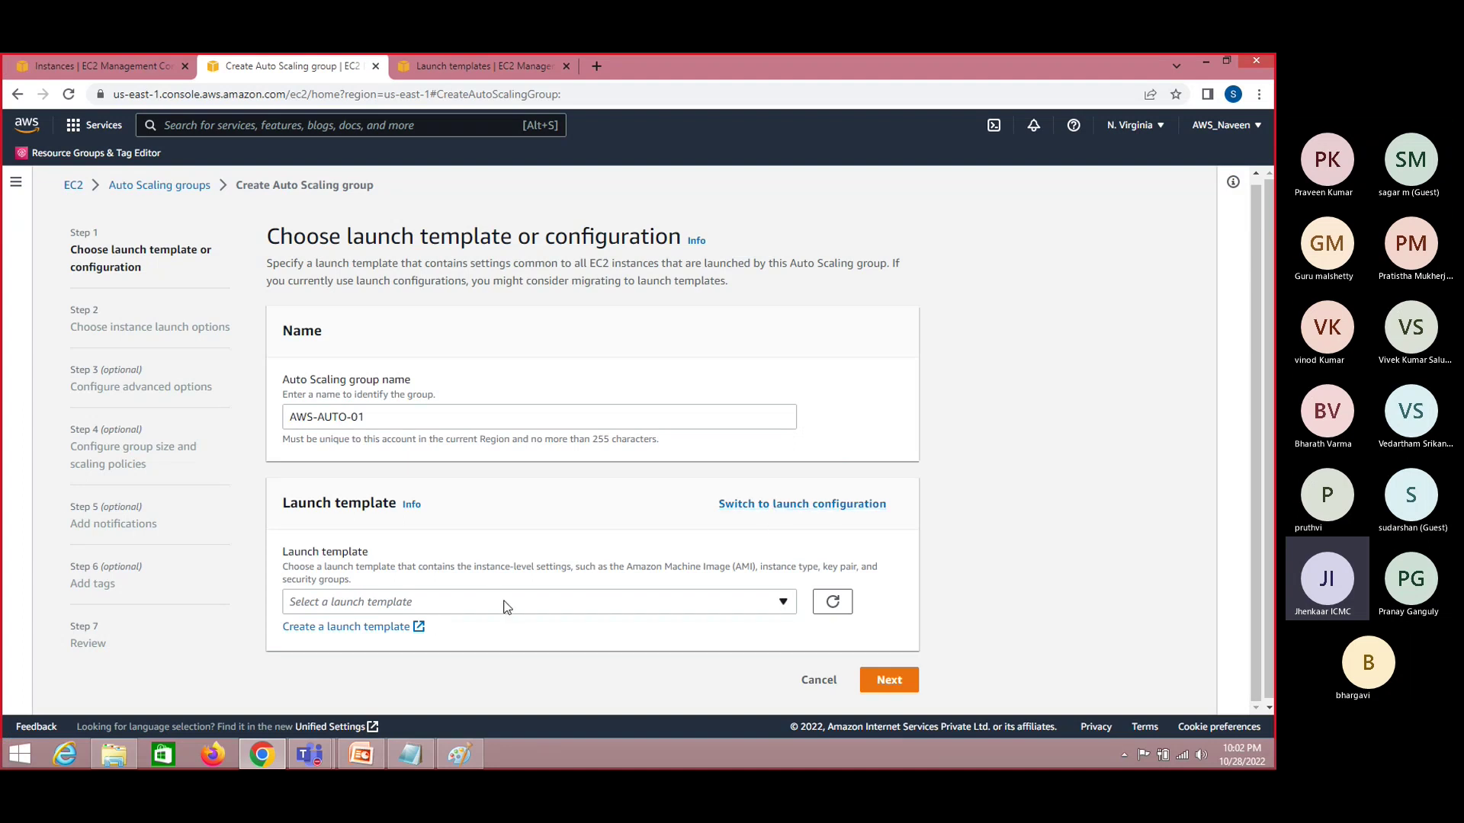
{"action": "left_click", "coordinate": [840, 505]}
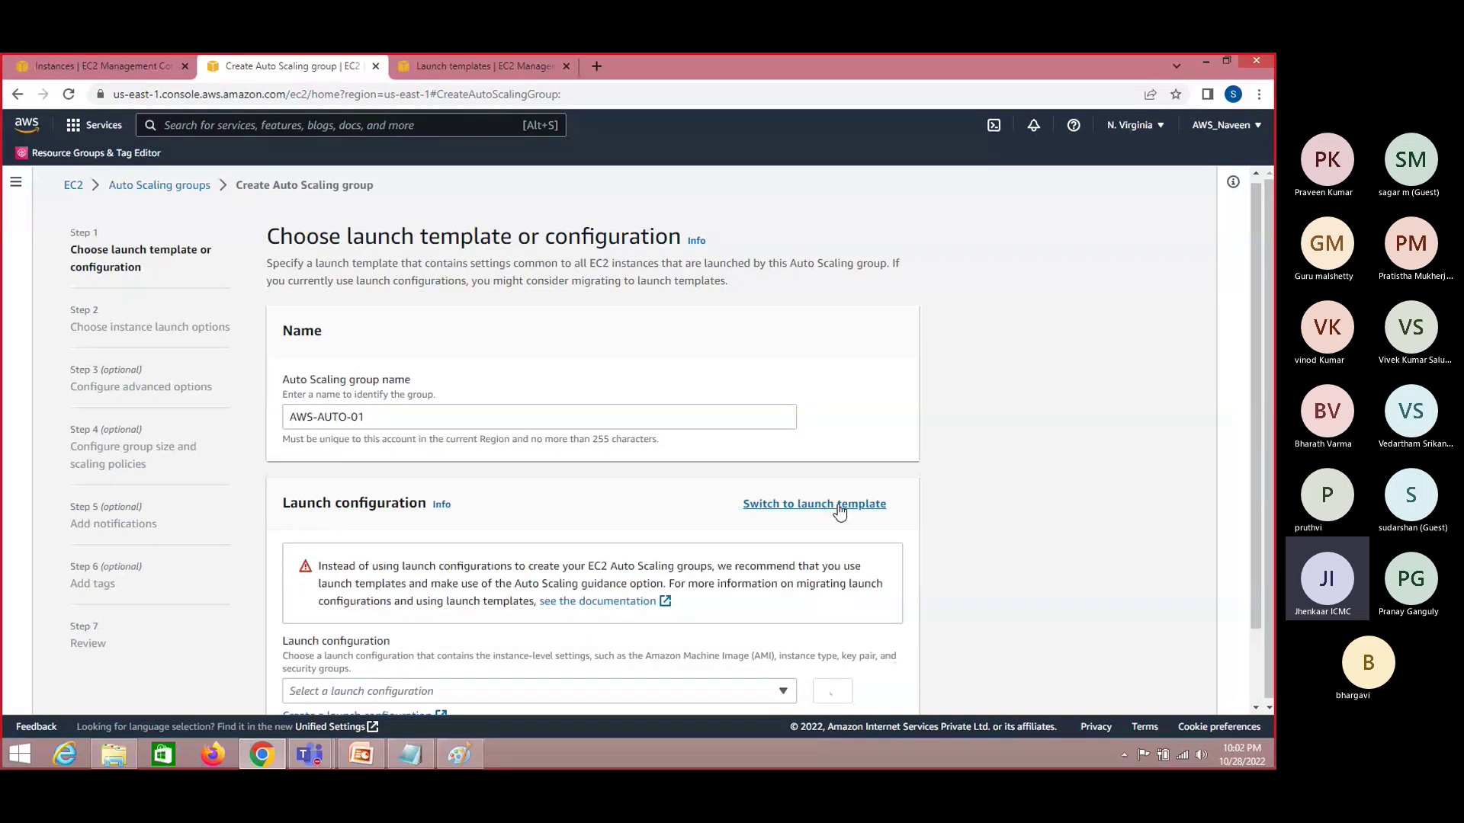
{"action": "left_click_drag", "start_coordinate": [1257, 455], "coordinate": [1260, 574]}
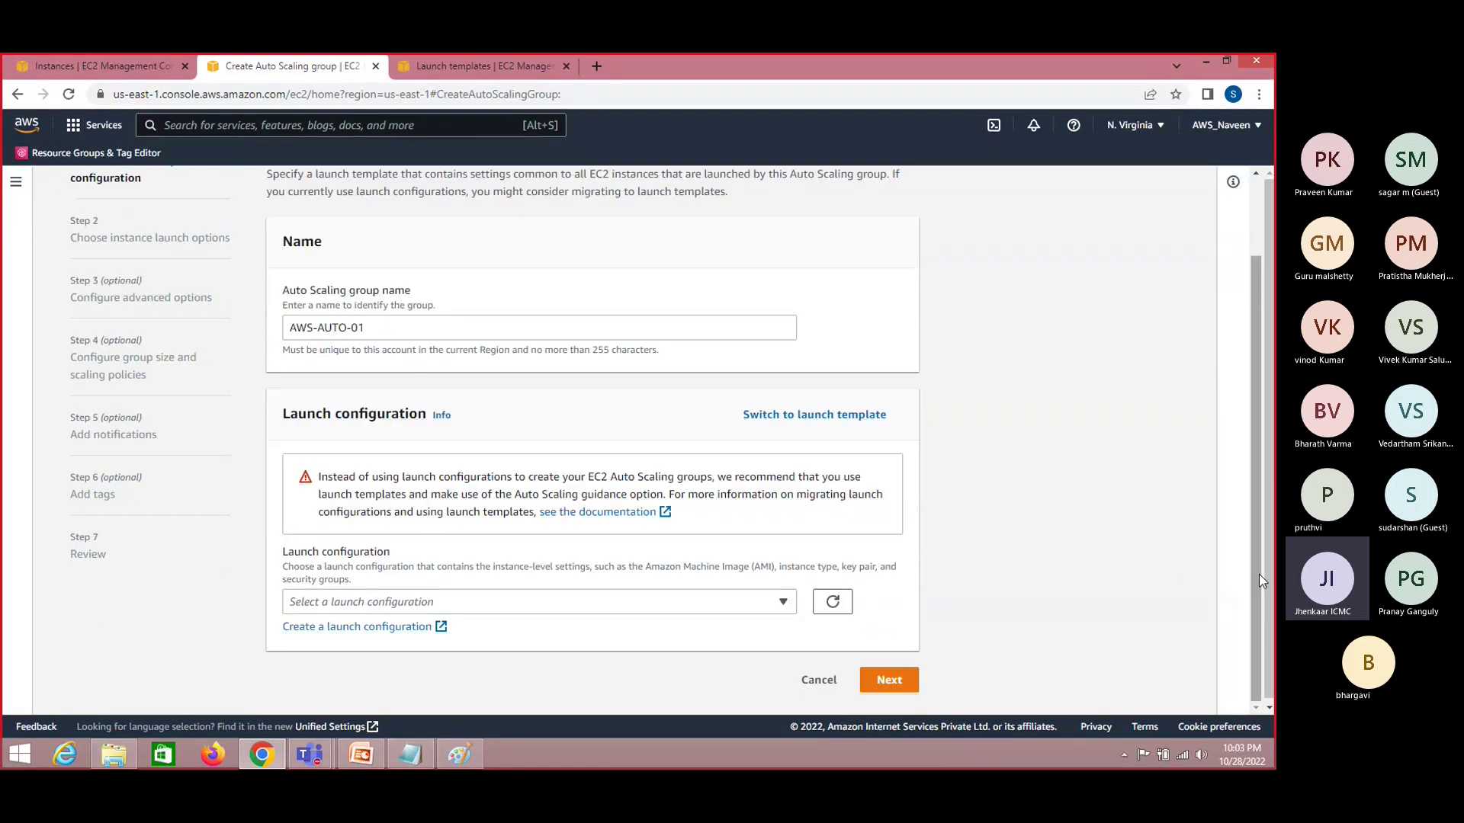
Choose amazon-conf as the Auto Scaling group's launch configuration, and check the launch templates list in the other browser tab before returning to the form
{"action": "left_click", "coordinate": [597, 600]}
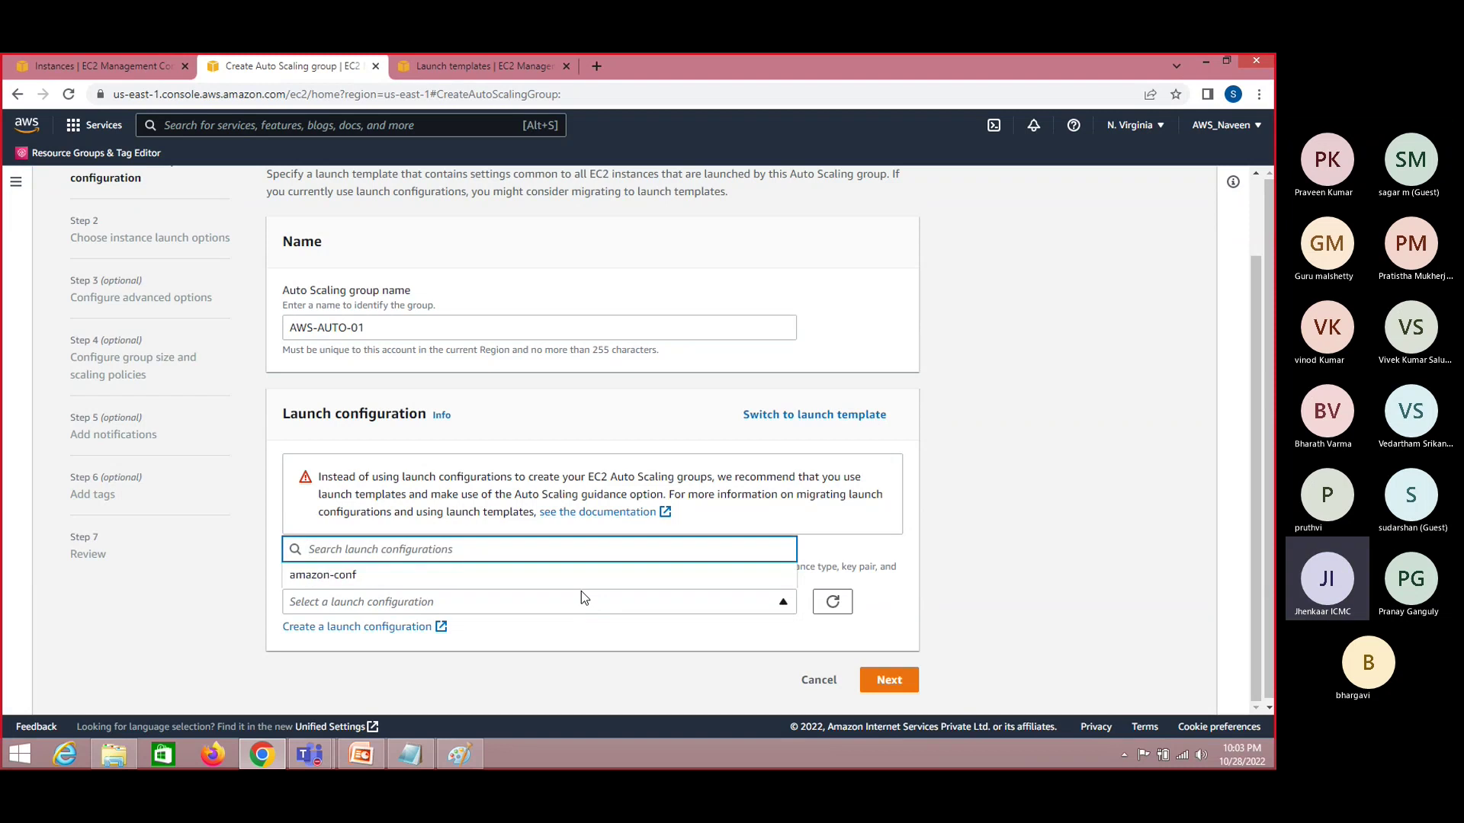
{"action": "left_click", "coordinate": [460, 583]}
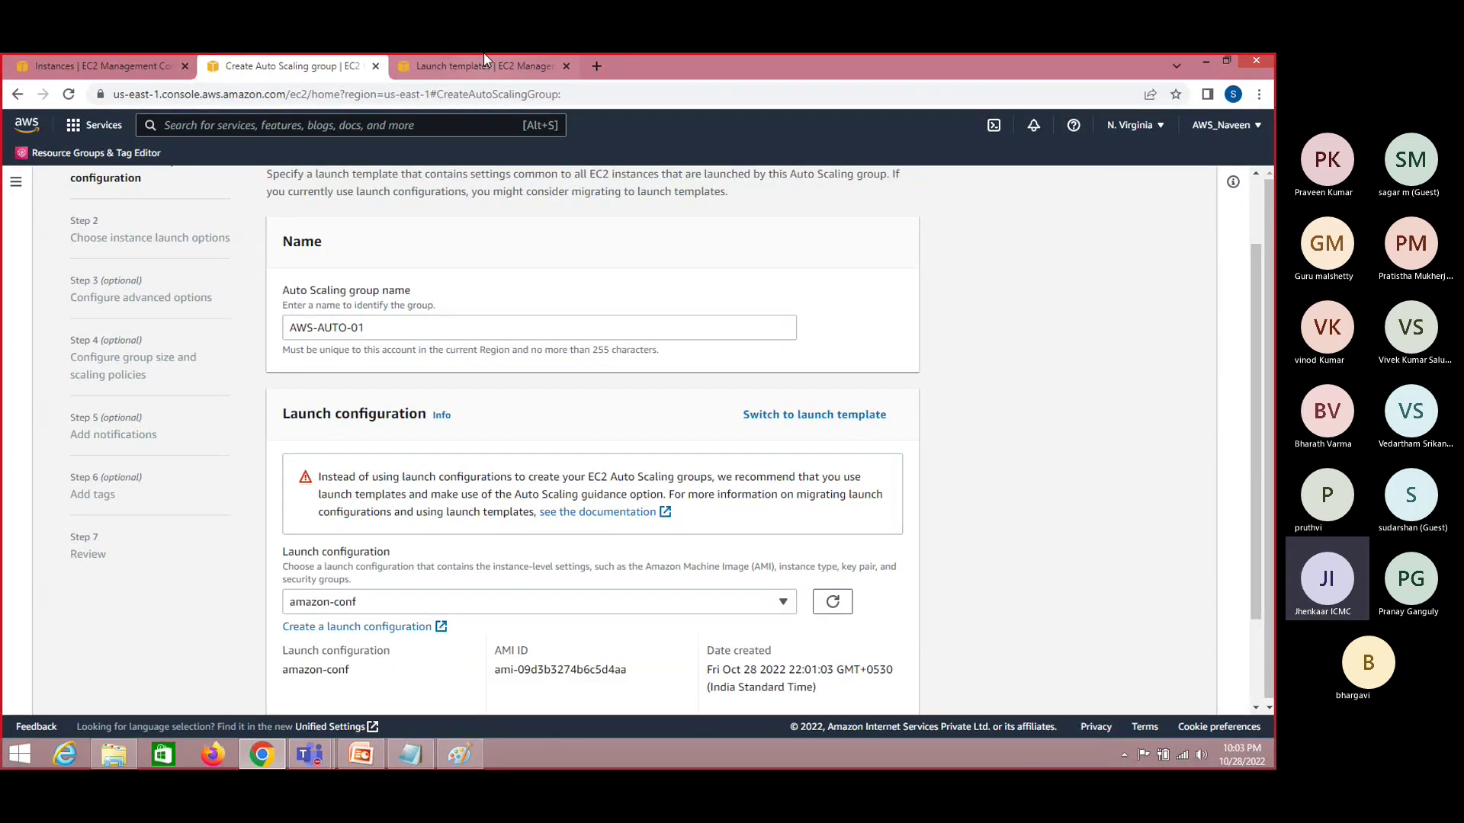
{"action": "left_click", "coordinate": [484, 66]}
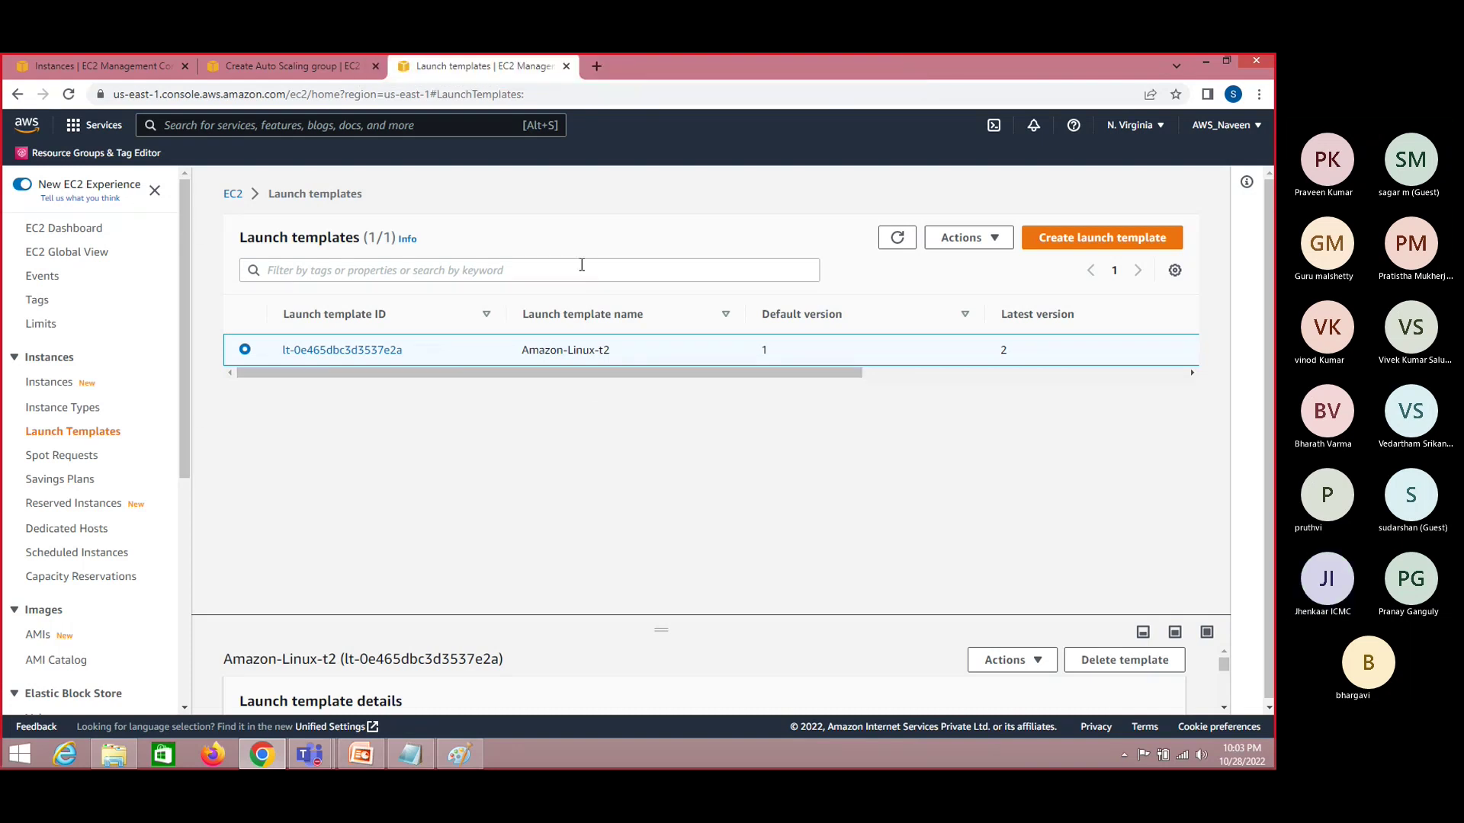
{"action": "left_click", "coordinate": [257, 69]}
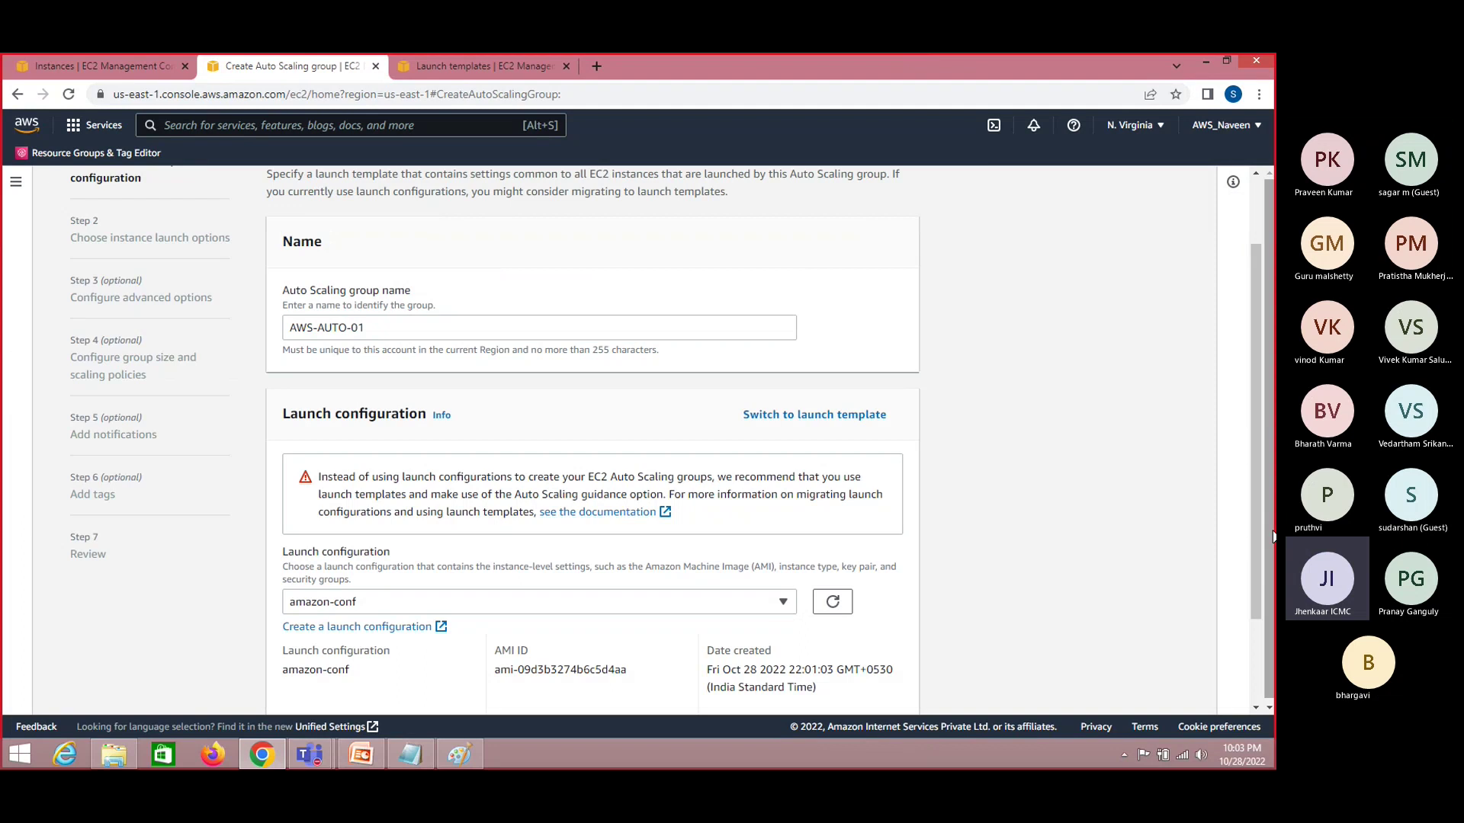
Proceed to the instance launch options, and add the default VPC's subnets in Availability Zones us-east-1a, us-east-1b, us-east-1c, us-east-1d and us-east-1e
{"action": "left_click_drag", "start_coordinate": [1256, 560], "coordinate": [1251, 661]}
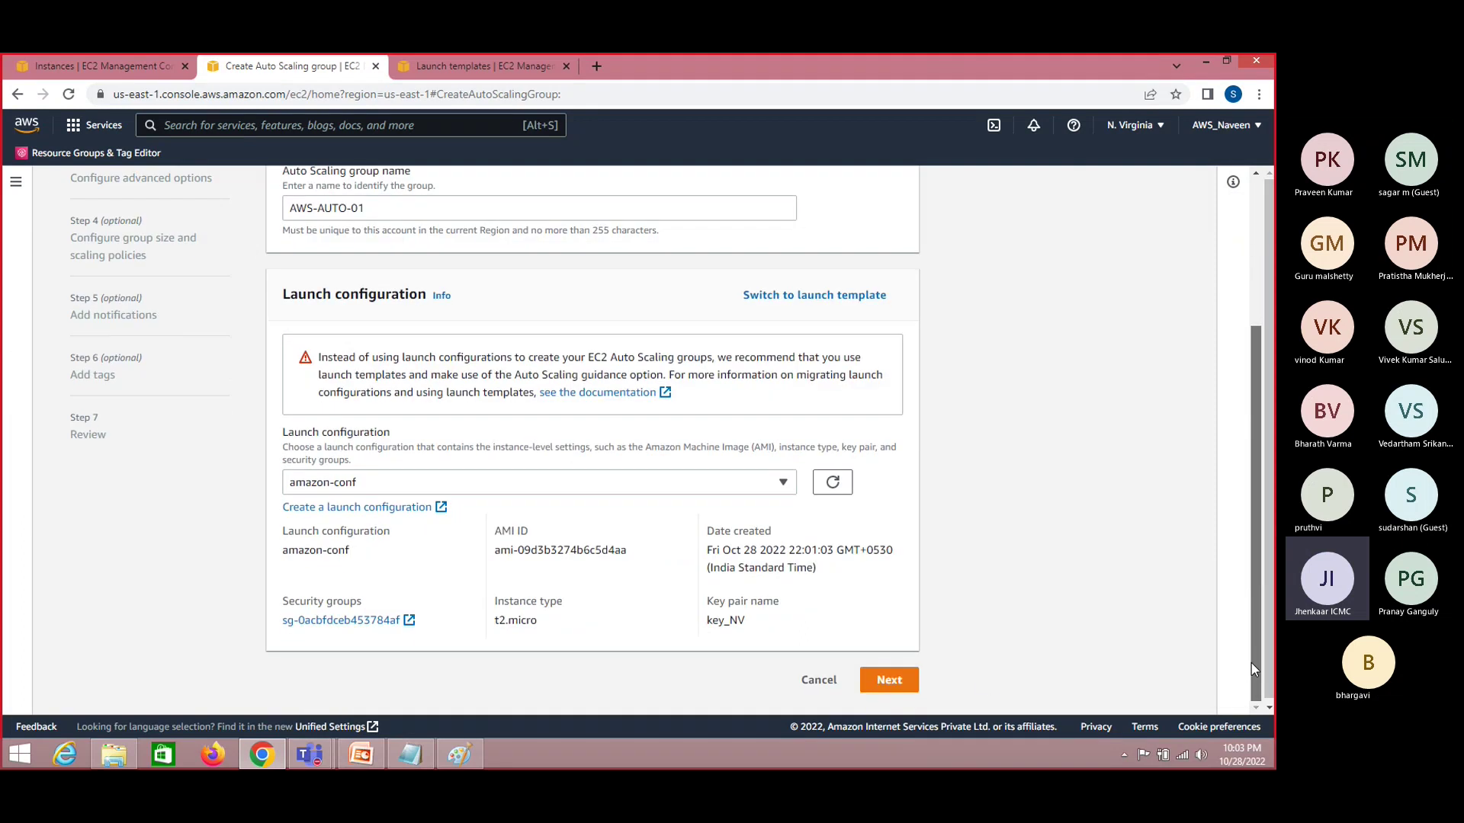
{"action": "left_click", "coordinate": [906, 682]}
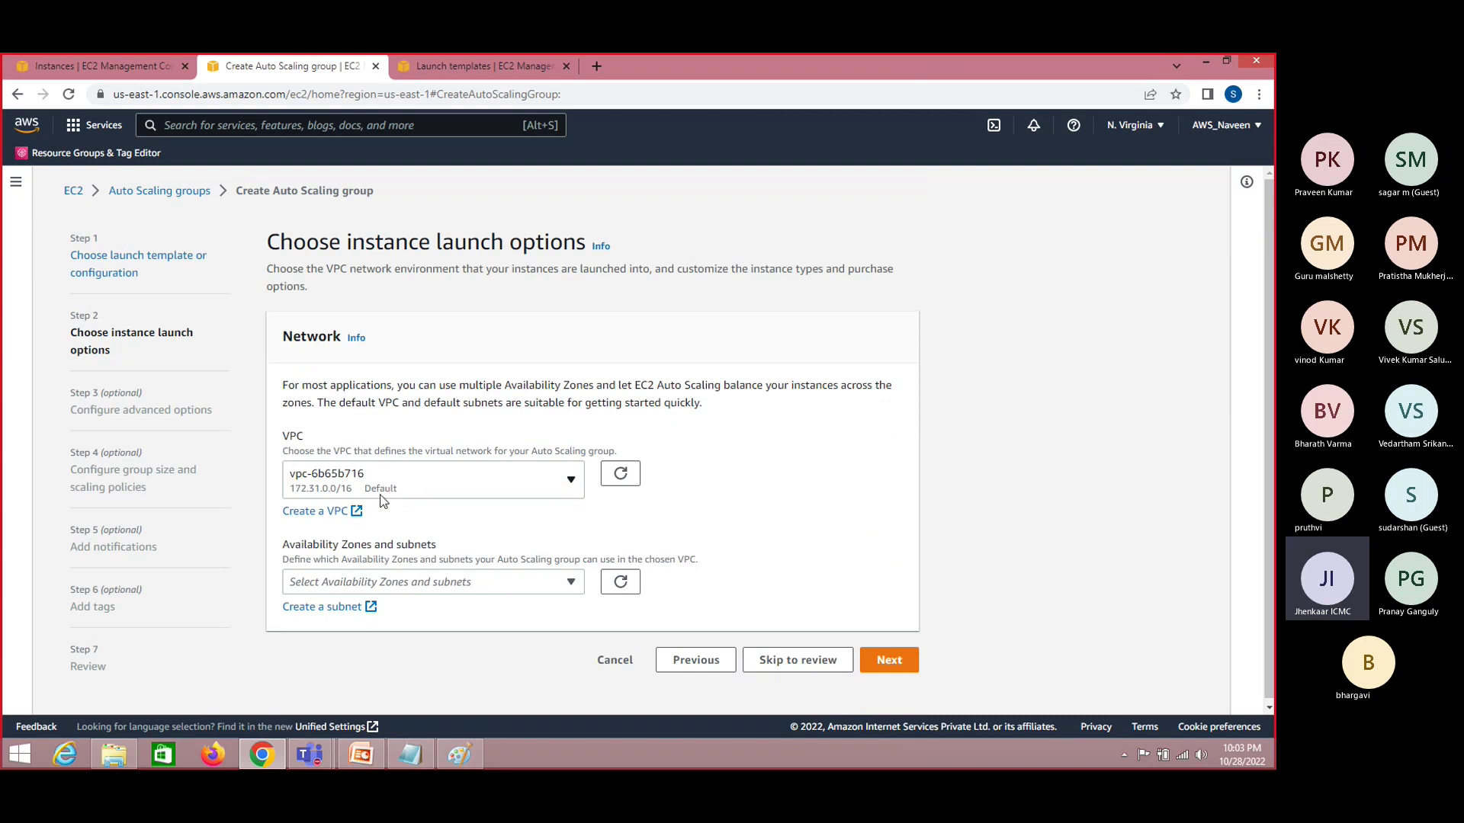
{"action": "left_click", "coordinate": [572, 584]}
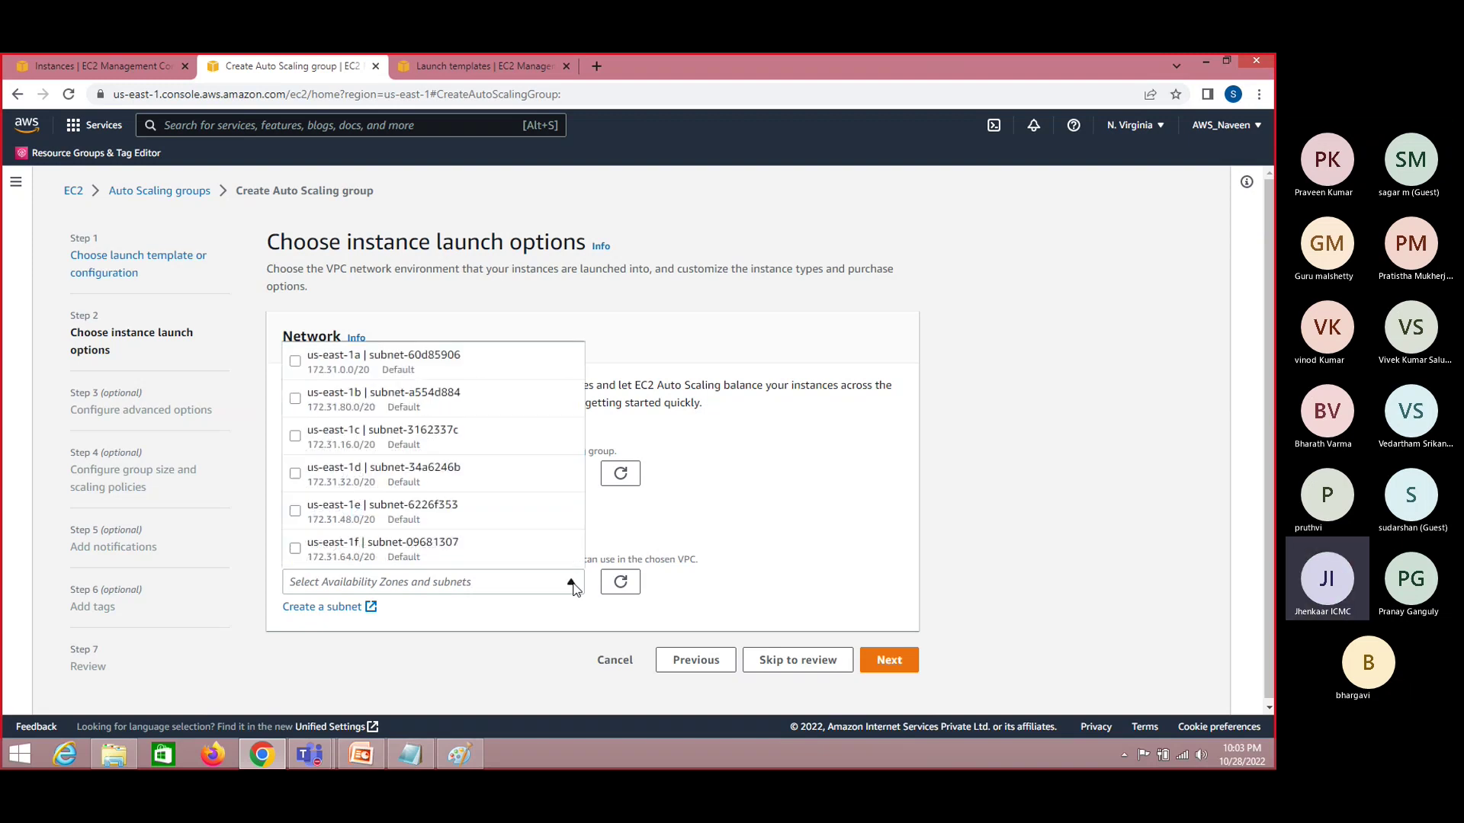
{"action": "left_click", "coordinate": [295, 362]}
{"action": "left_click", "coordinate": [295, 399]}
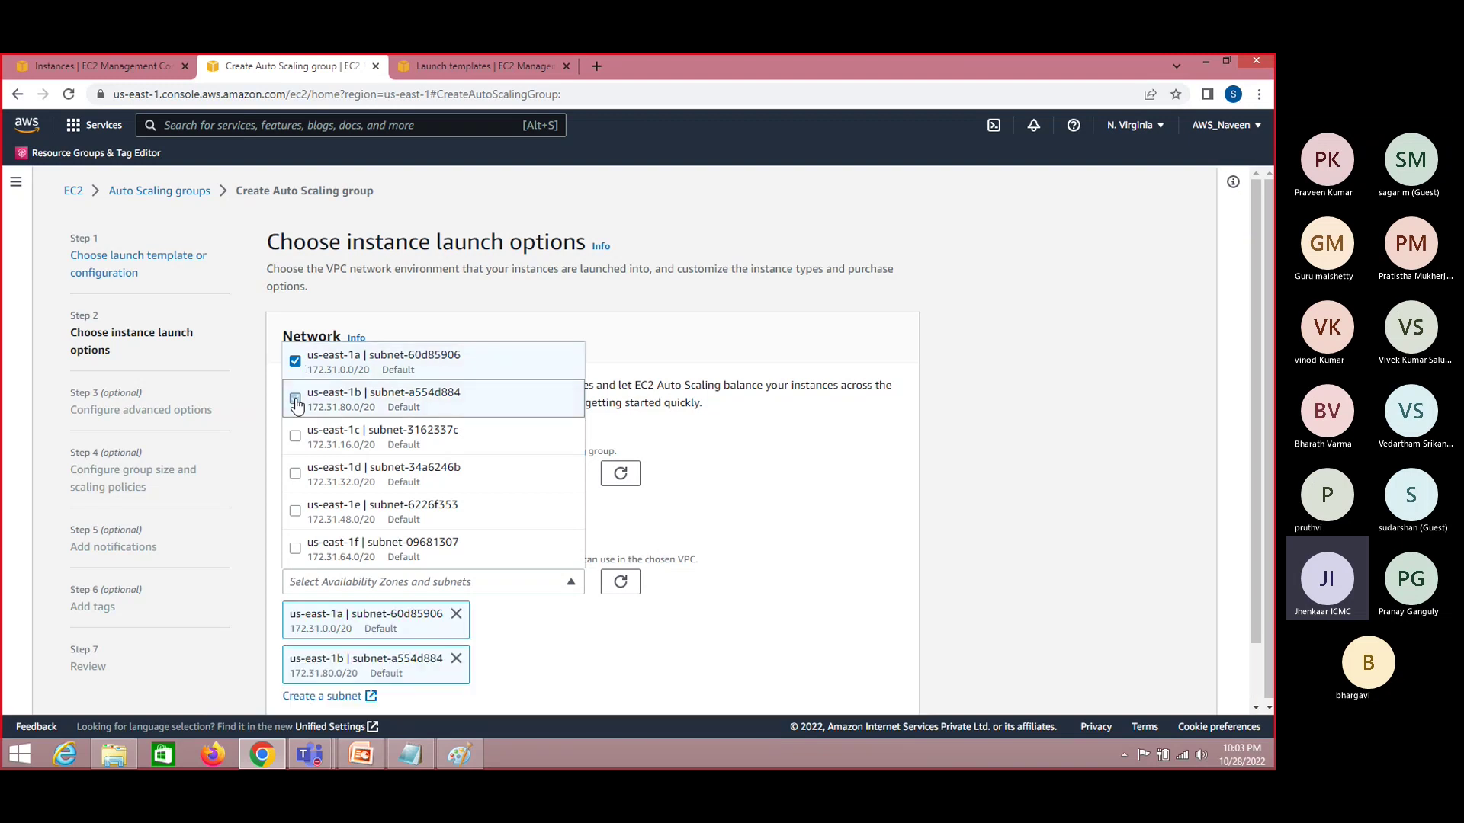
{"action": "left_click", "coordinate": [295, 437]}
{"action": "left_click", "coordinate": [295, 473]}
{"action": "left_click", "coordinate": [295, 511]}
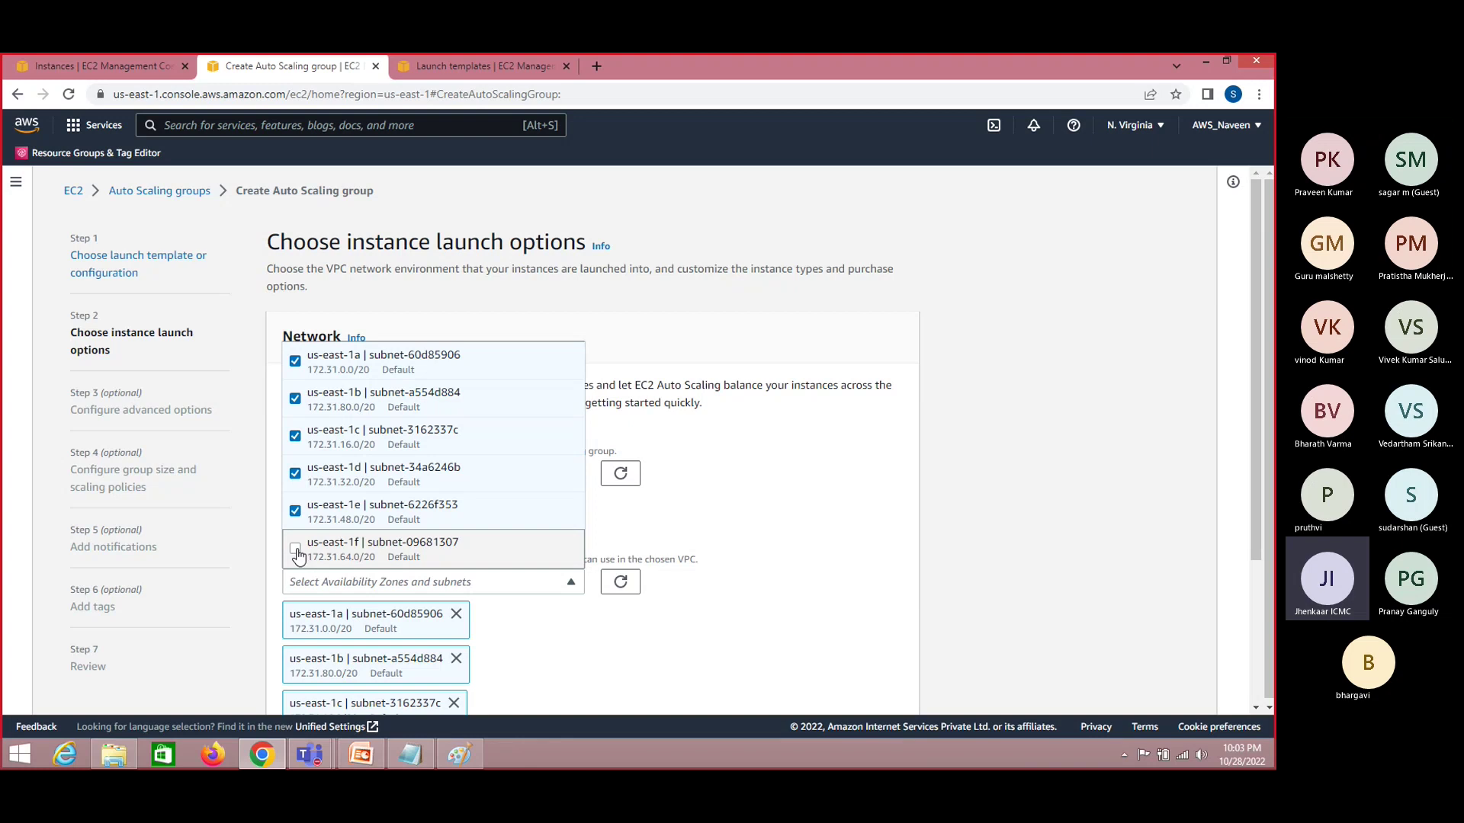
Add the us-east-1f subnet to the group's Availability Zones and continue to the advanced options
{"action": "left_click", "coordinate": [295, 549]}
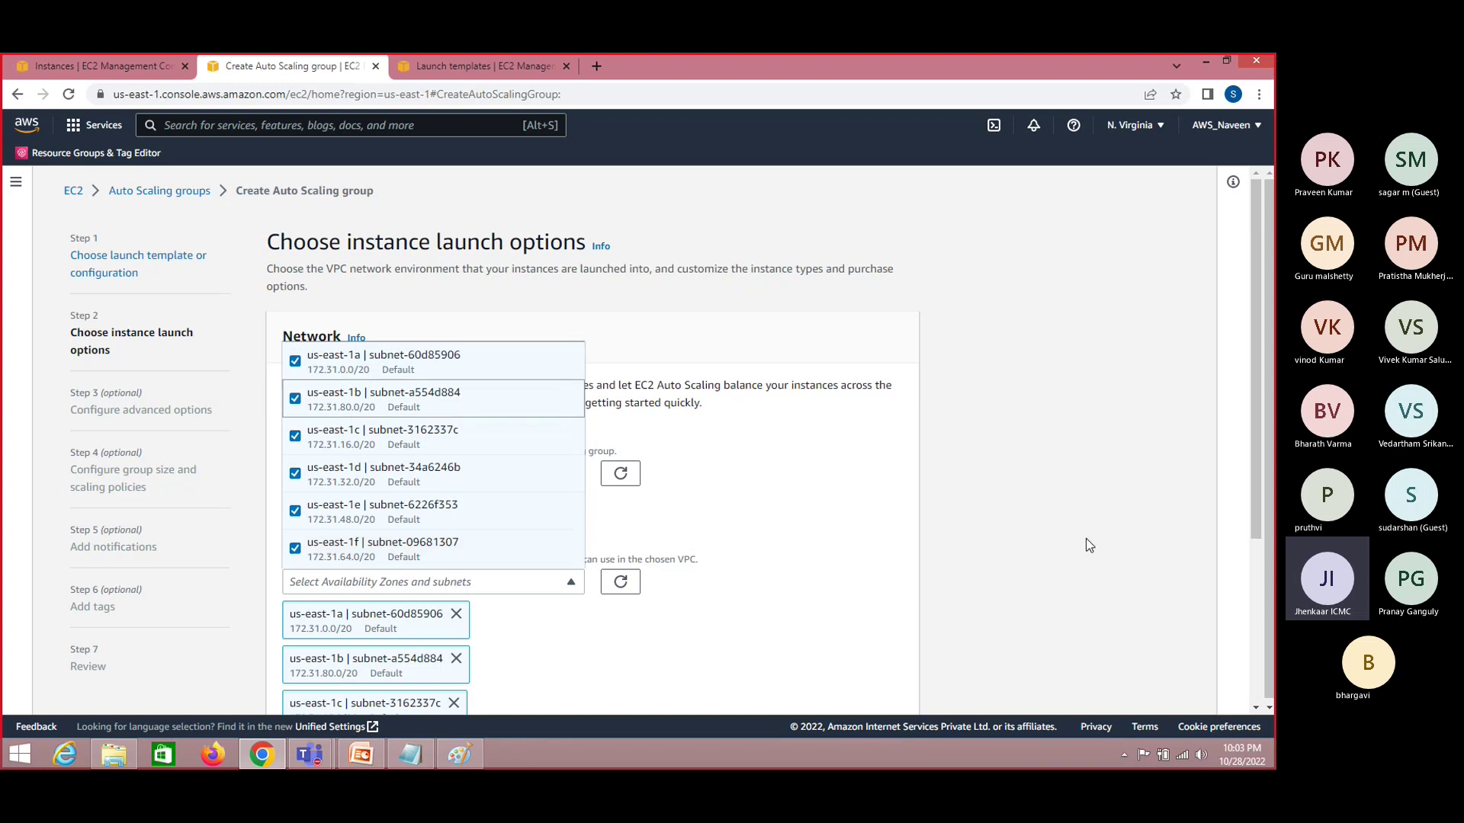
{"action": "left_click", "coordinate": [1086, 539]}
{"action": "left_click_drag", "start_coordinate": [1258, 490], "coordinate": [1264, 621]}
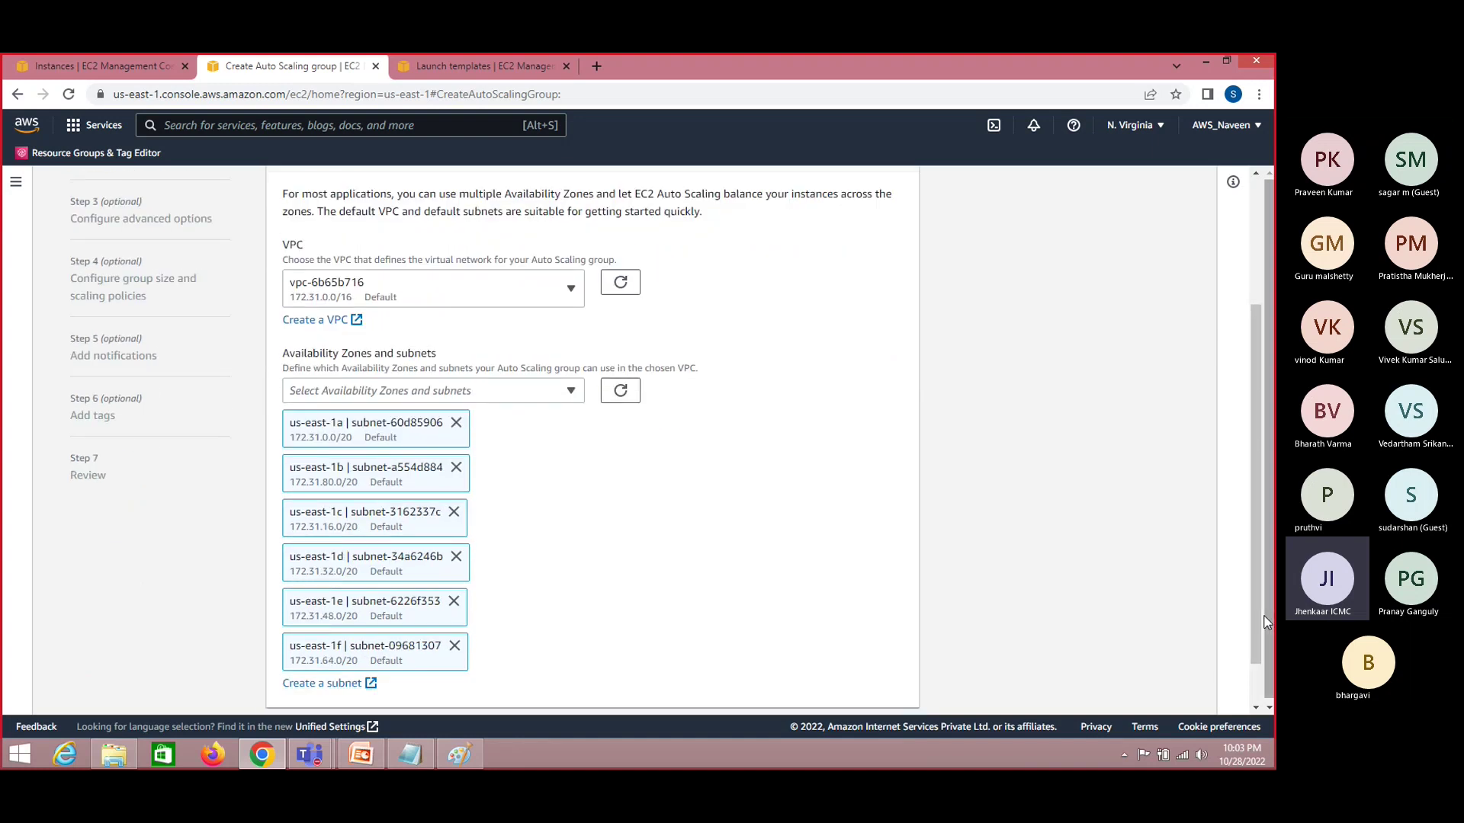
{"action": "left_click_drag", "start_coordinate": [1261, 618], "coordinate": [1263, 656]}
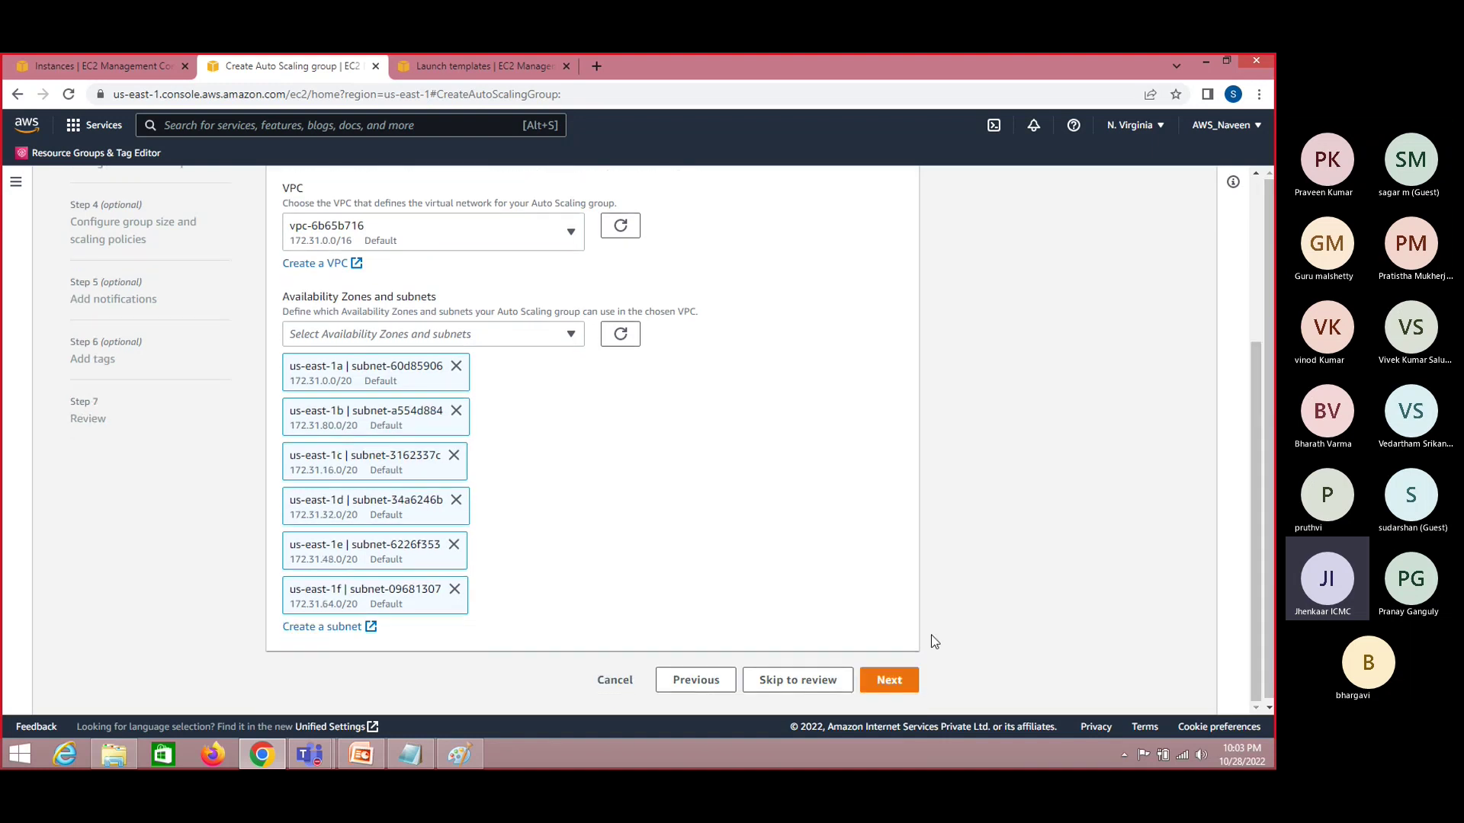
{"action": "left_click", "coordinate": [896, 680]}
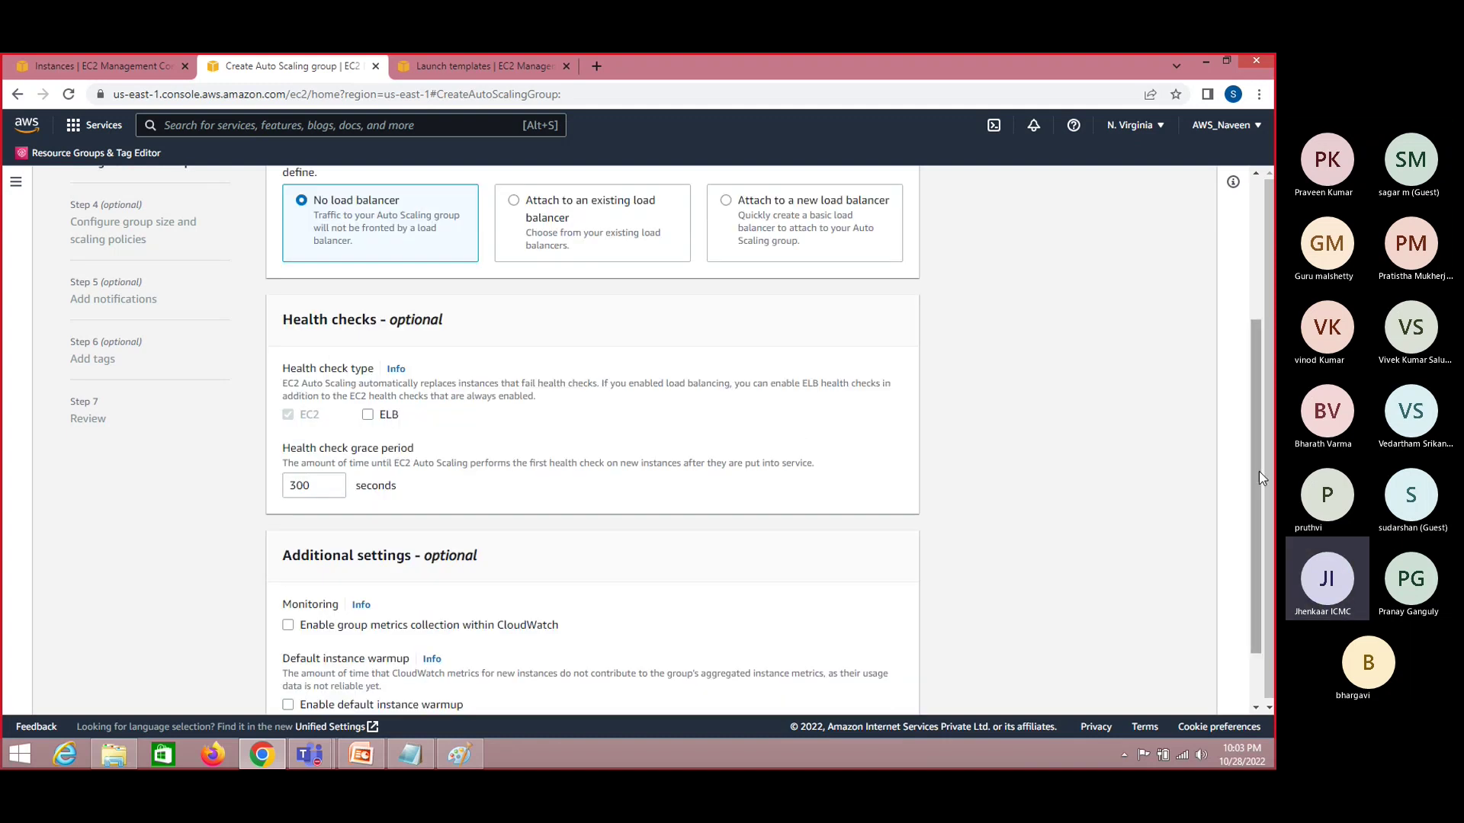
Try attaching the group to an existing load balancer through its target groups
{"action": "left_click_drag", "start_coordinate": [1257, 476], "coordinate": [1254, 404]}
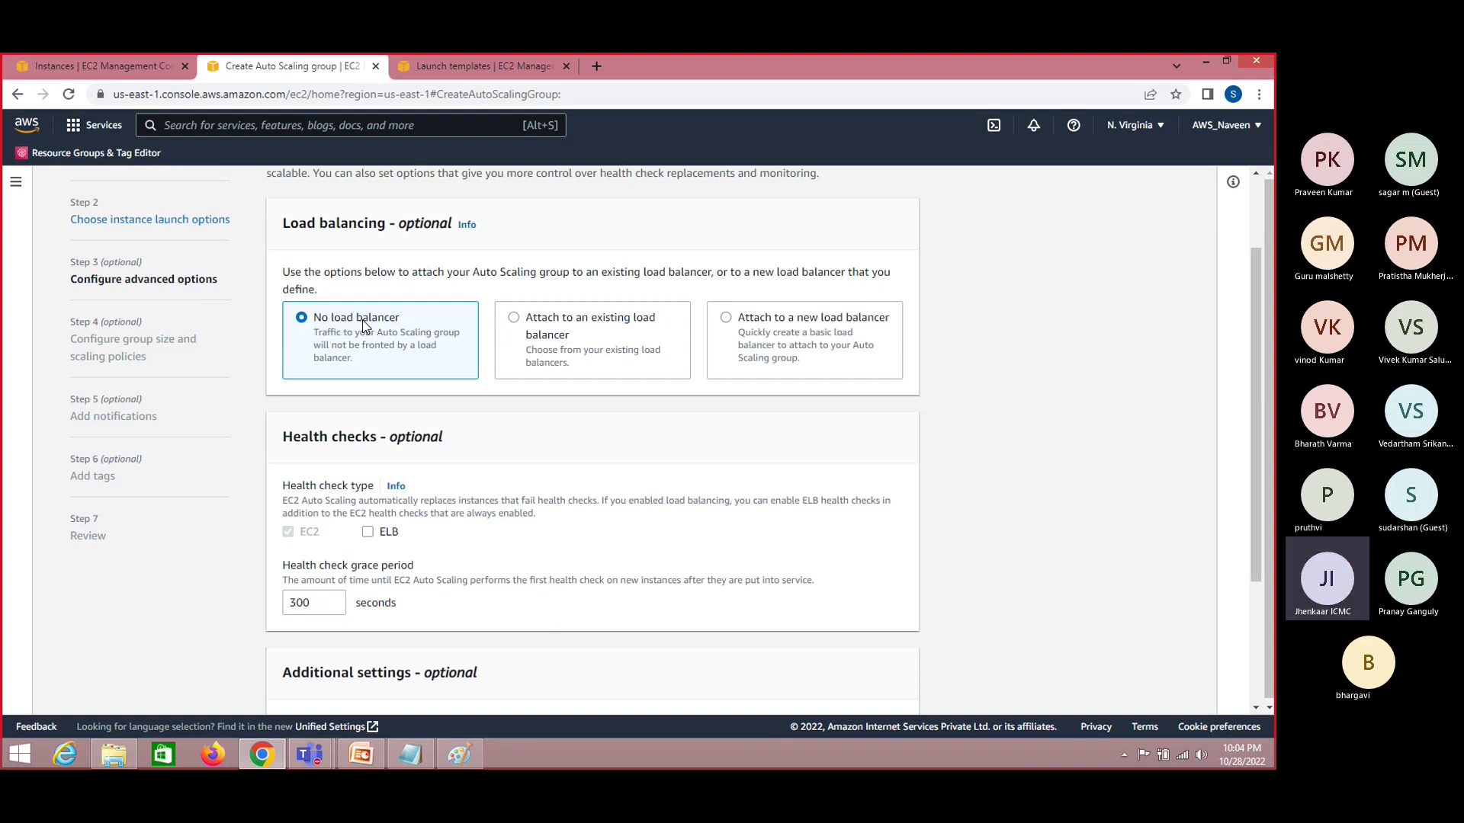
{"action": "left_click", "coordinate": [554, 334]}
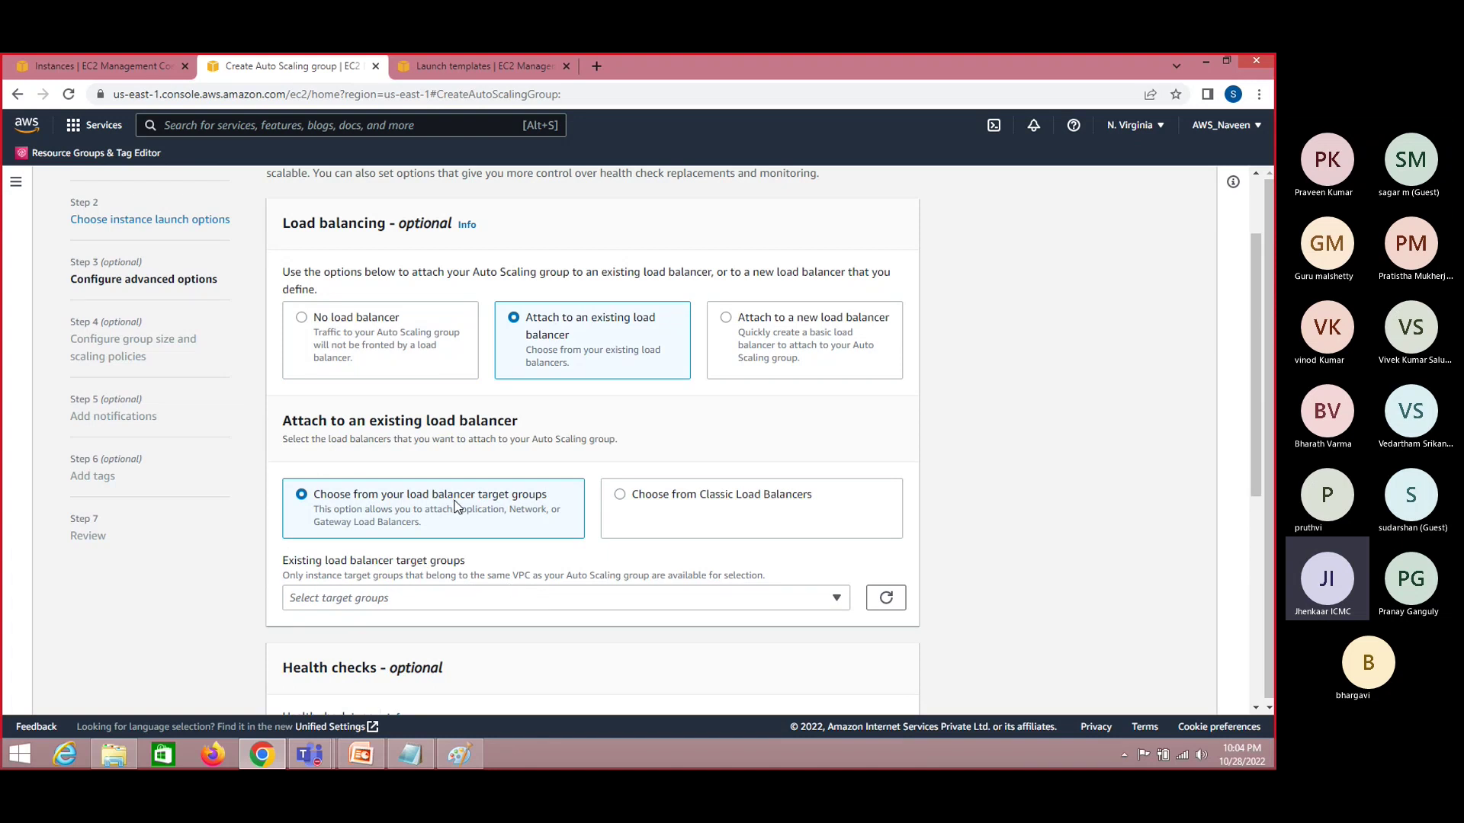
{"action": "left_click", "coordinate": [683, 607]}
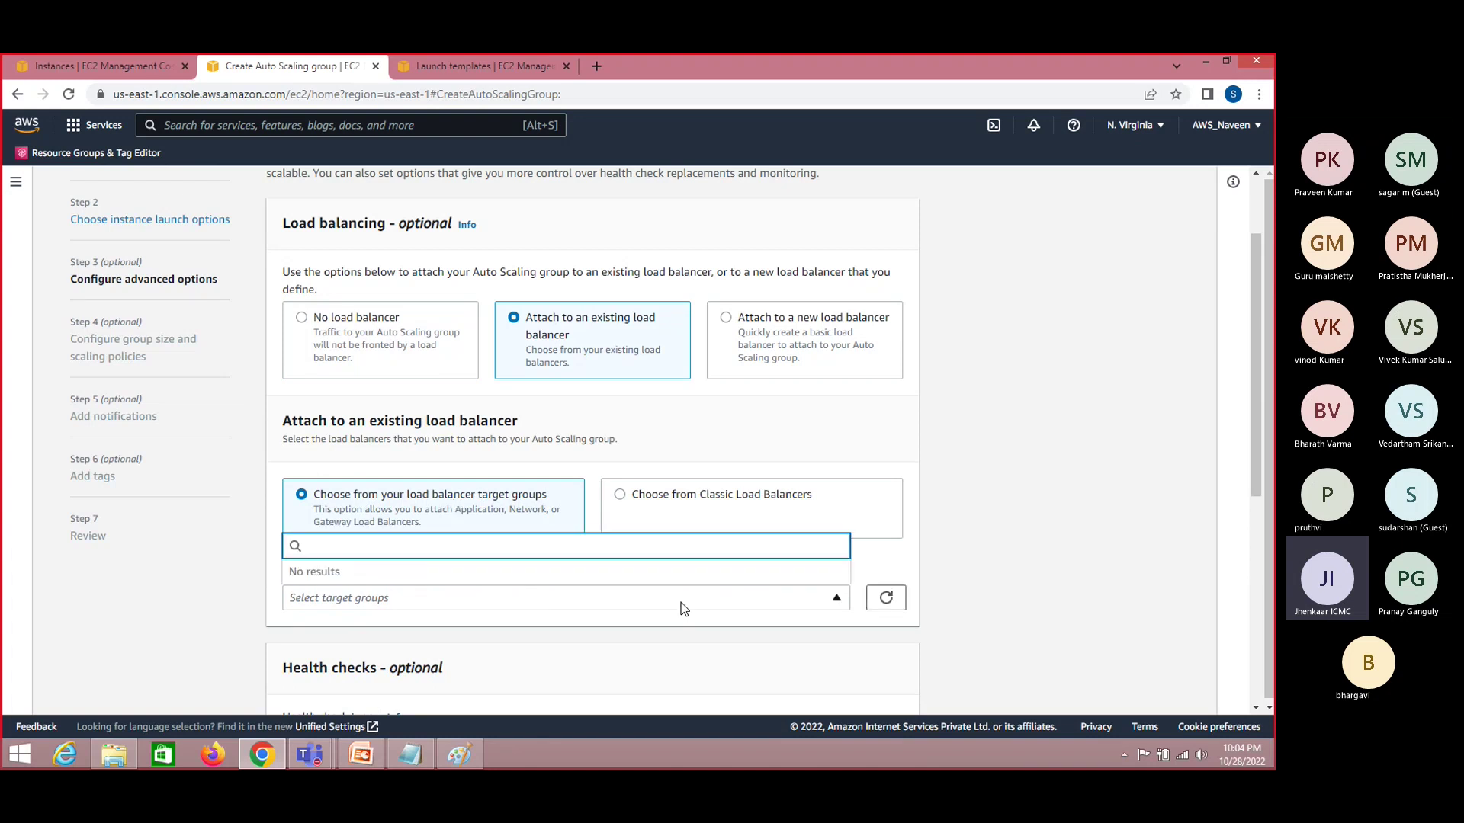
{"action": "left_click", "coordinate": [639, 379]}
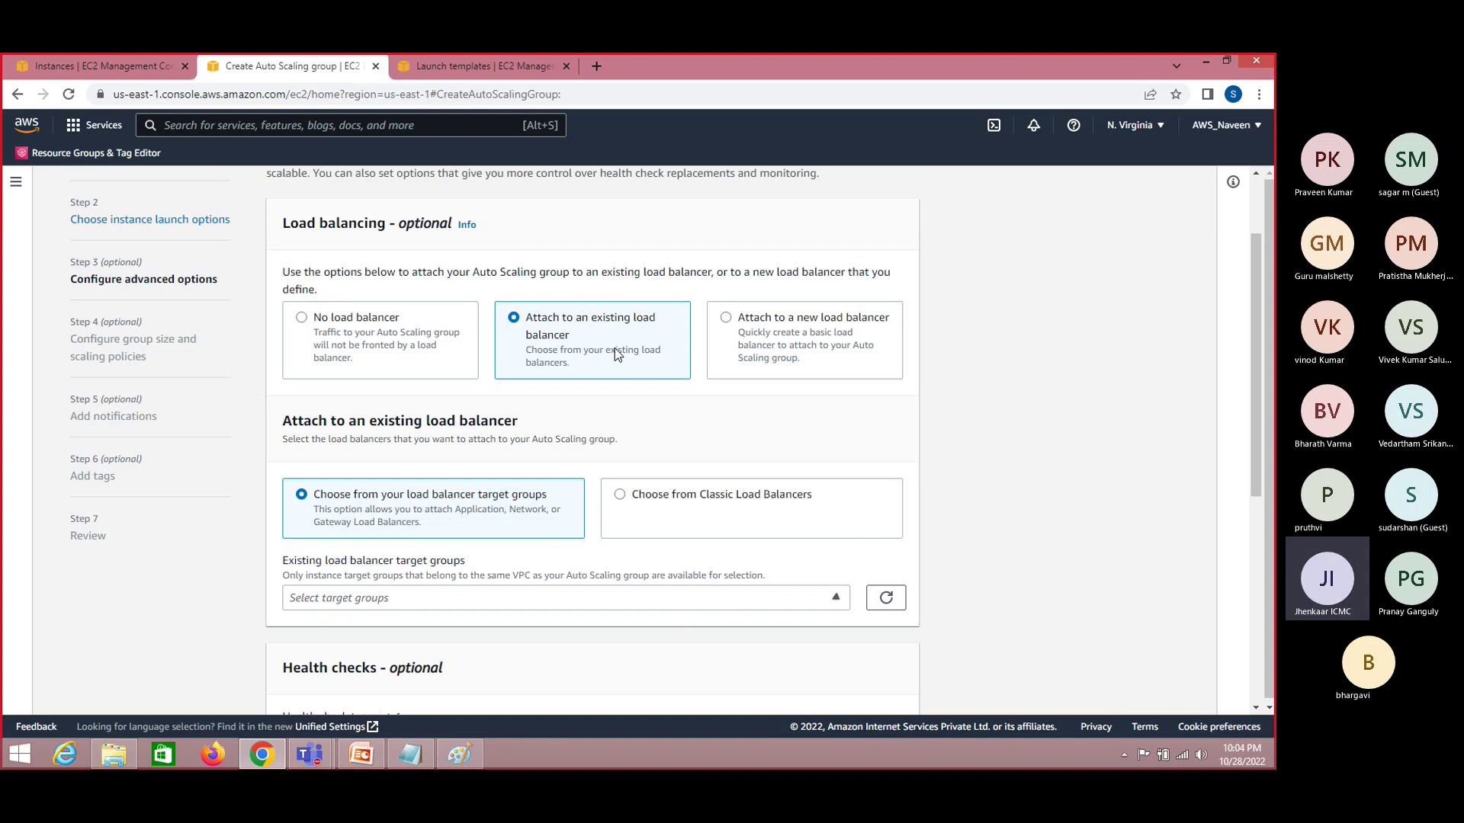
Attach the group to a new load balancer of type Application Load Balancer
{"action": "left_click", "coordinate": [743, 323]}
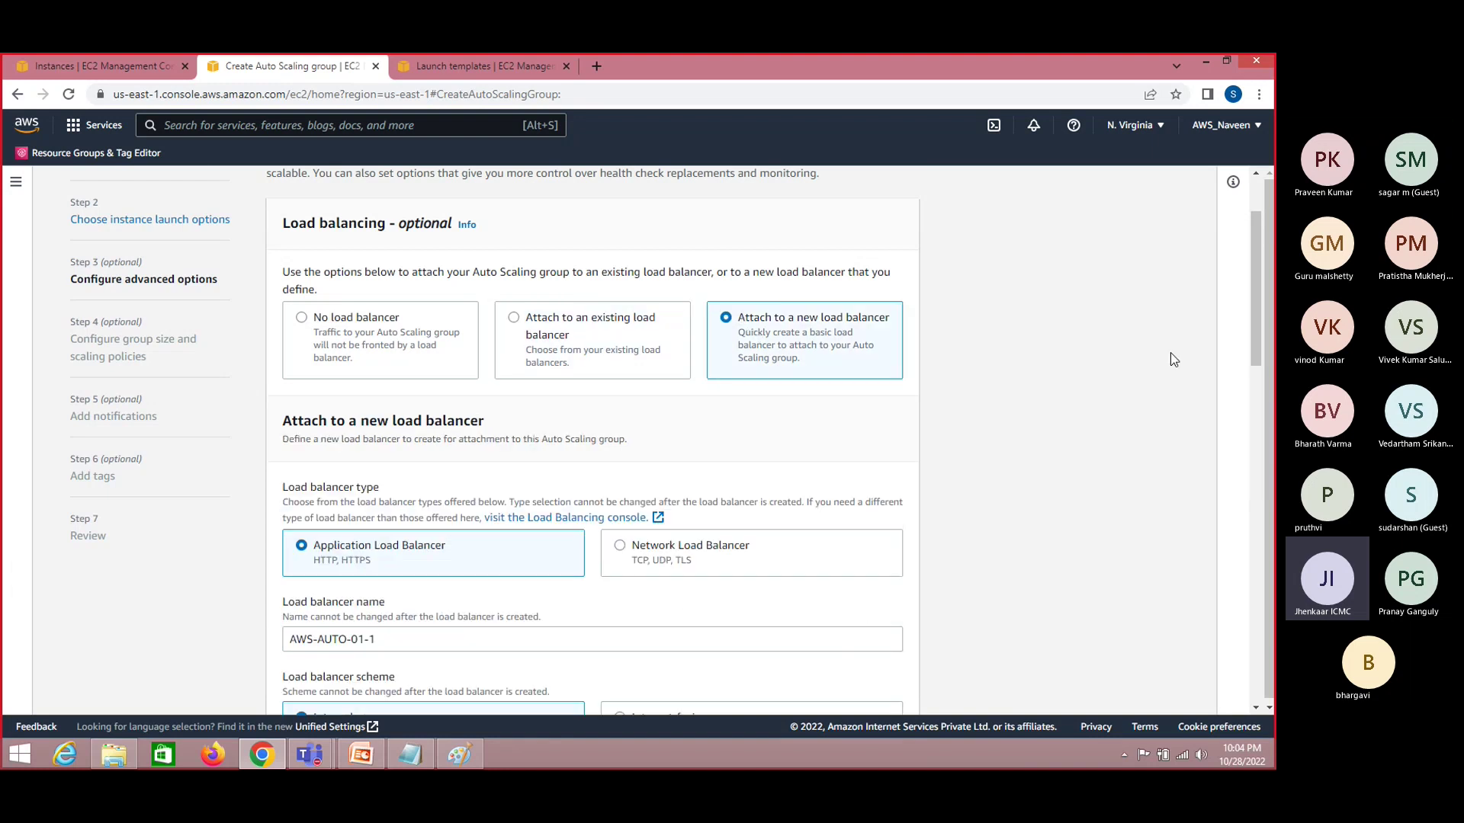
{"action": "left_click_drag", "start_coordinate": [1258, 341], "coordinate": [1257, 377]}
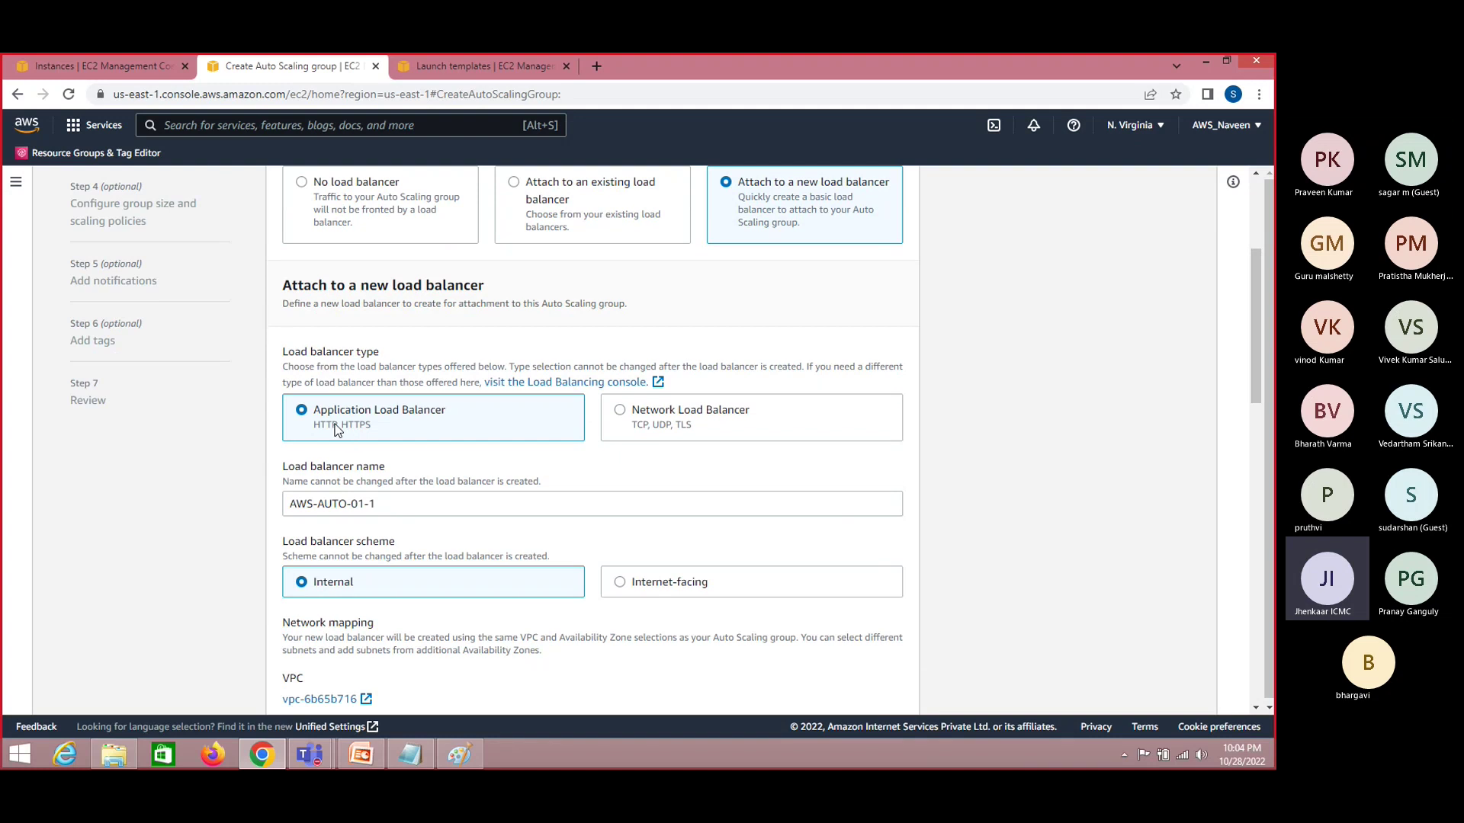
{"action": "left_click", "coordinate": [720, 418]}
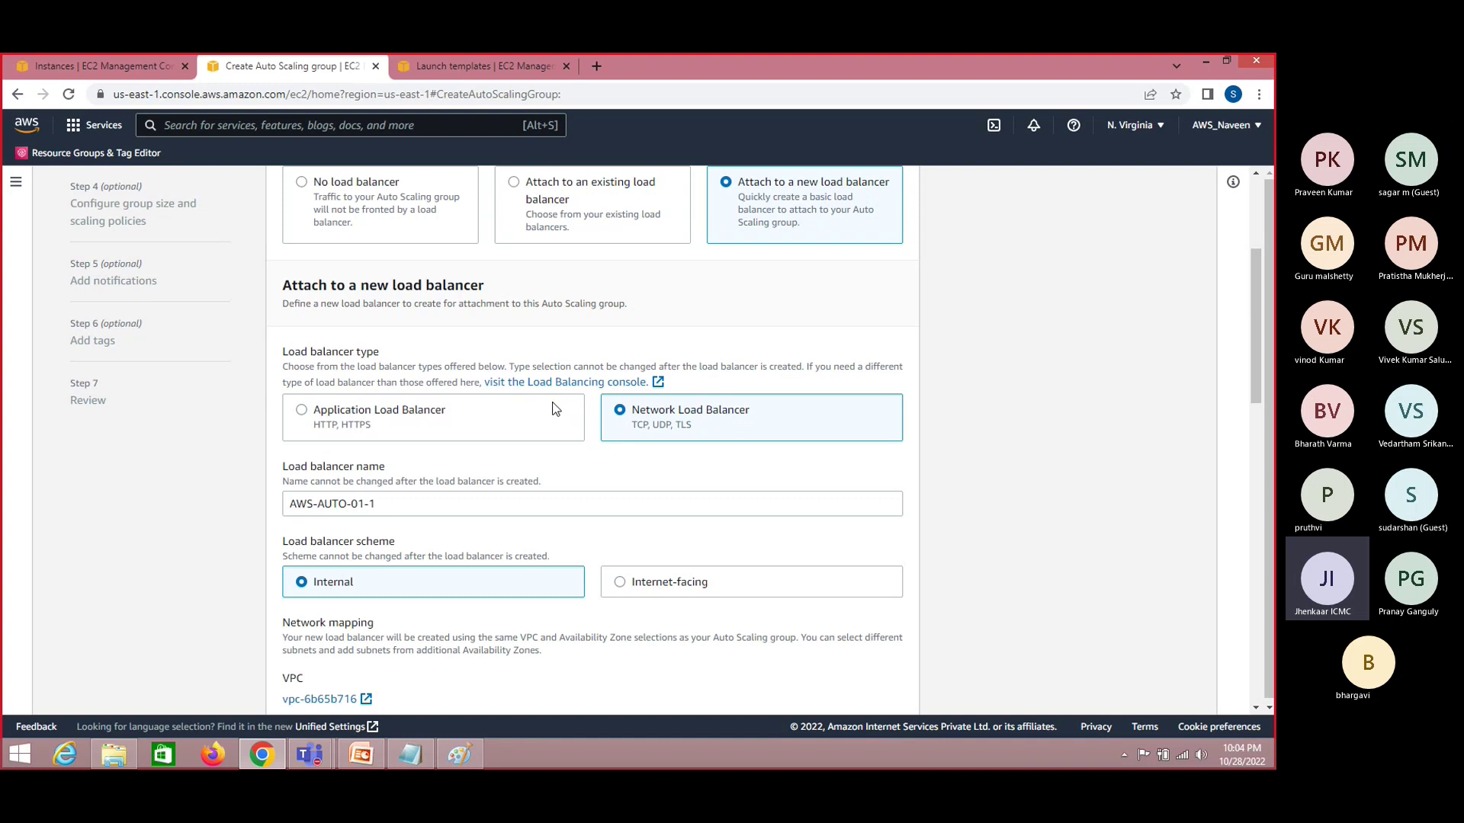
{"action": "left_click", "coordinate": [486, 412]}
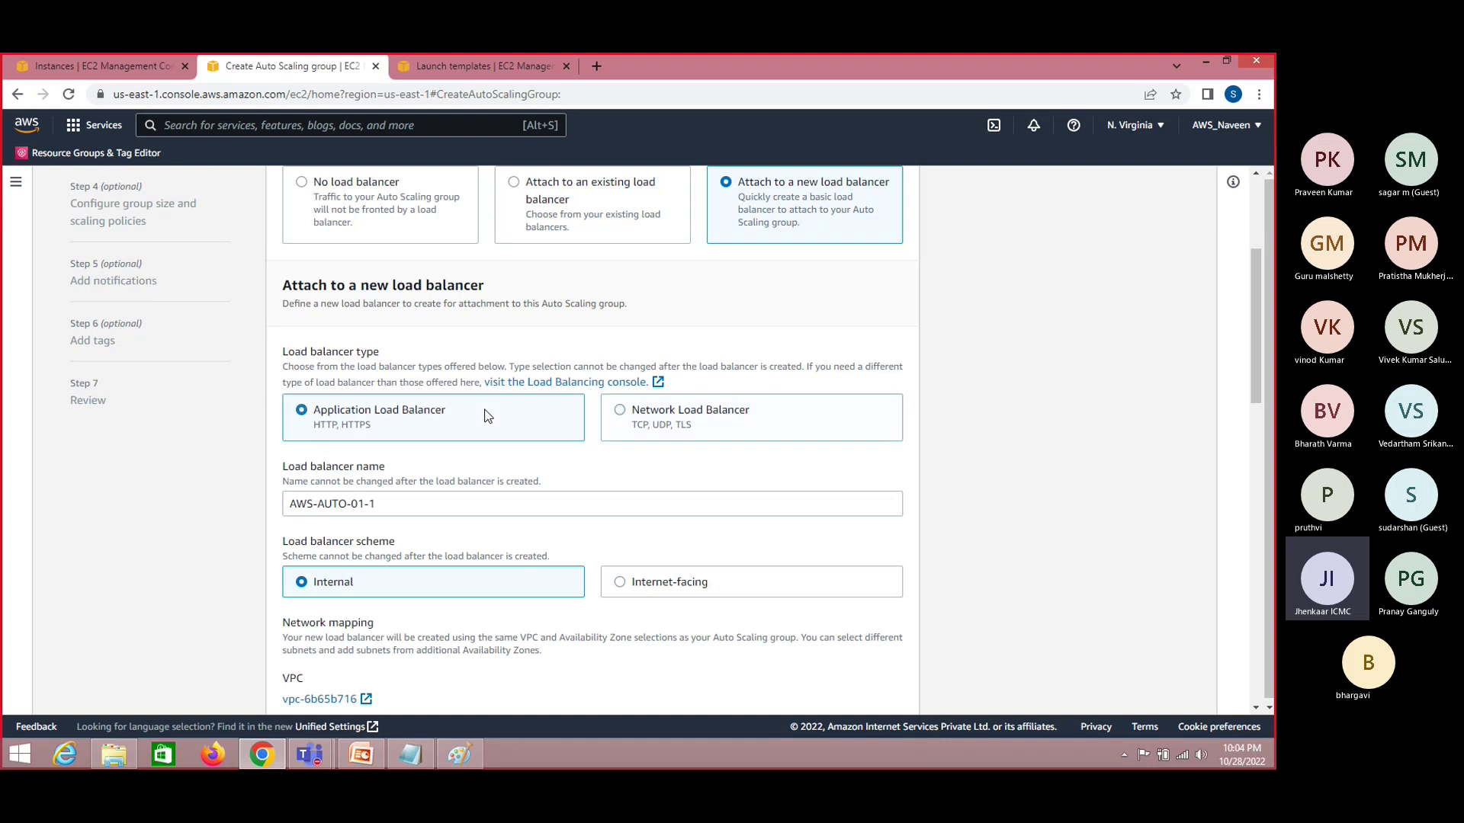
{"action": "left_click", "coordinate": [728, 421]}
{"action": "left_click", "coordinate": [365, 414]}
Name the load balancer AWS-AUTO-01-ALB and set its scheme to Internet-facing
{"action": "left_click", "coordinate": [424, 501]}
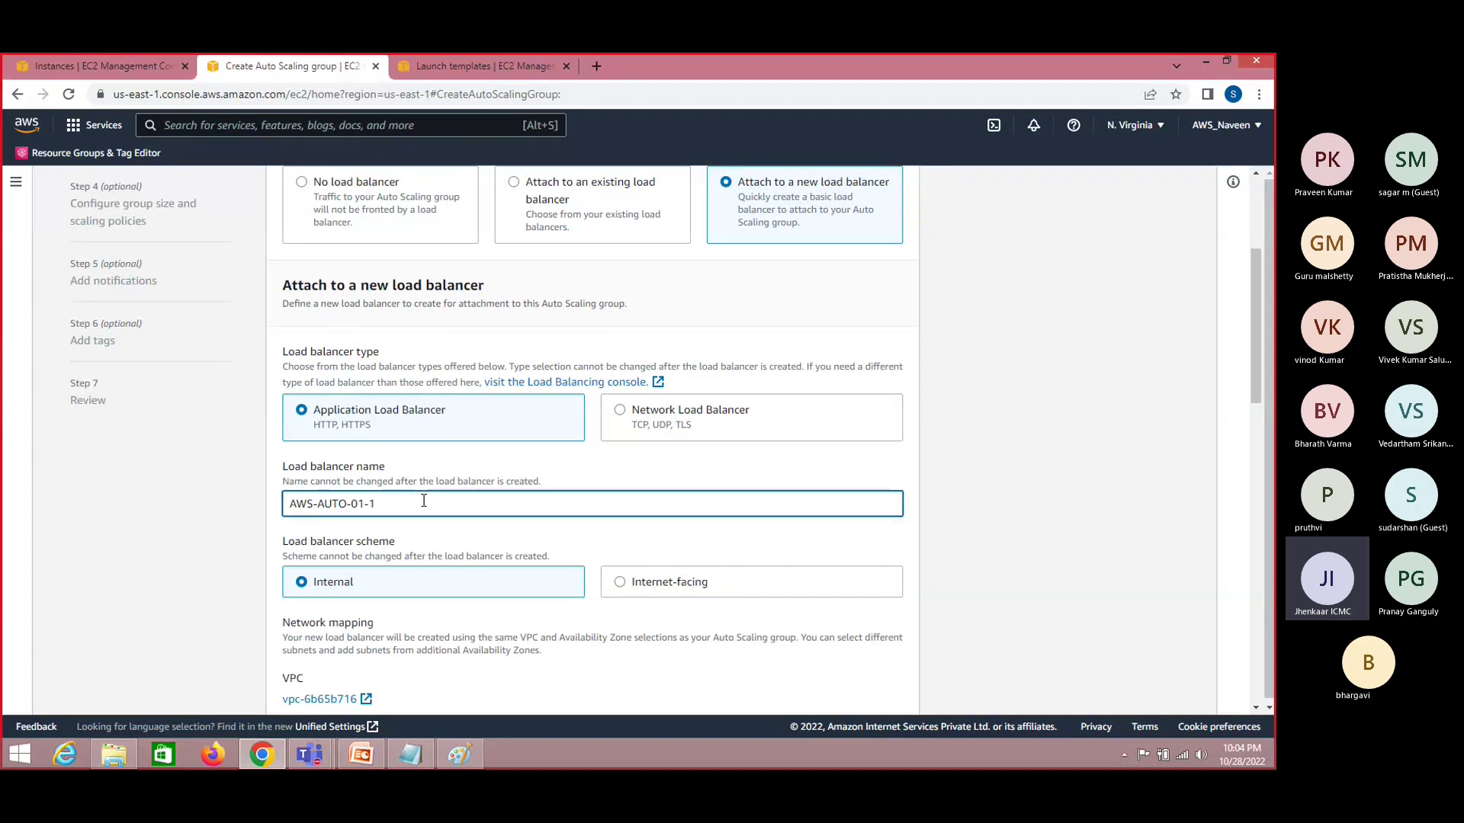
{"action": "key", "text": "BackSpace"}
{"action": "type", "text": "T"}
{"action": "key", "text": "BackSpace"}
{"action": "type", "text": "ALB"}
{"action": "left_click", "coordinate": [1249, 308]}
{"action": "left_click_drag", "start_coordinate": [1251, 322], "coordinate": [1255, 362]}
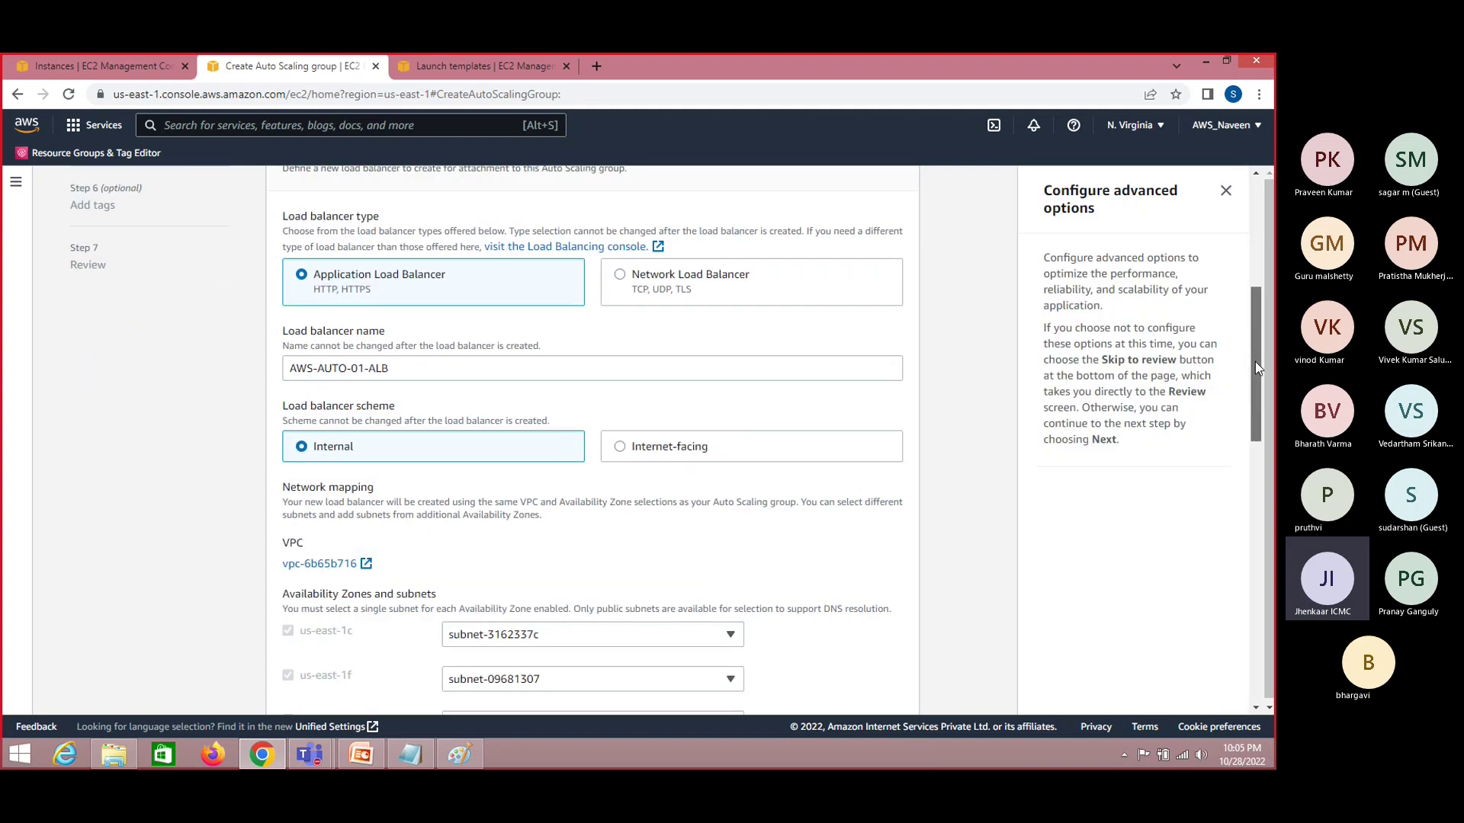
{"action": "left_click", "coordinate": [1226, 191]}
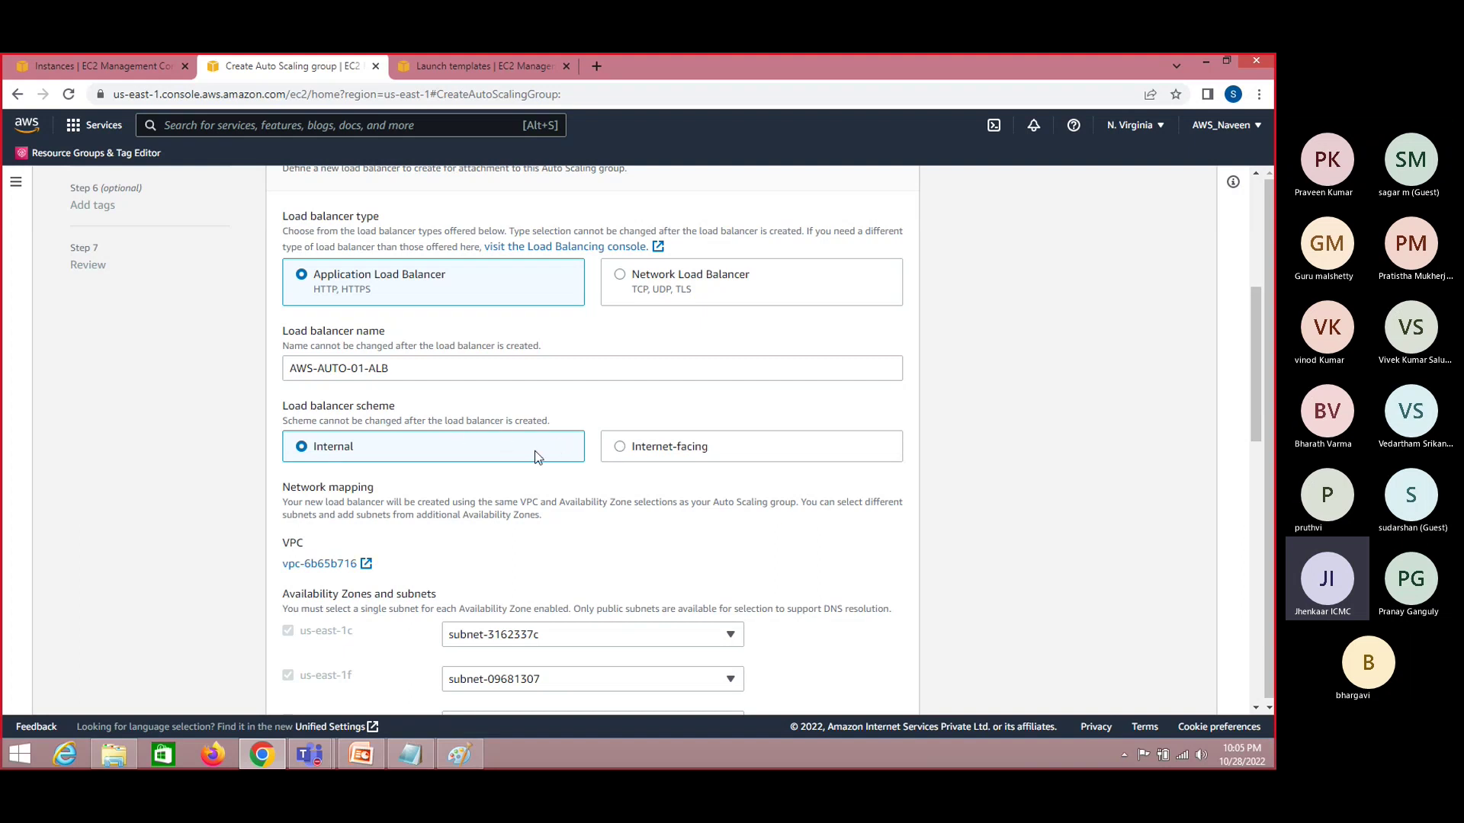
{"action": "left_click", "coordinate": [620, 448]}
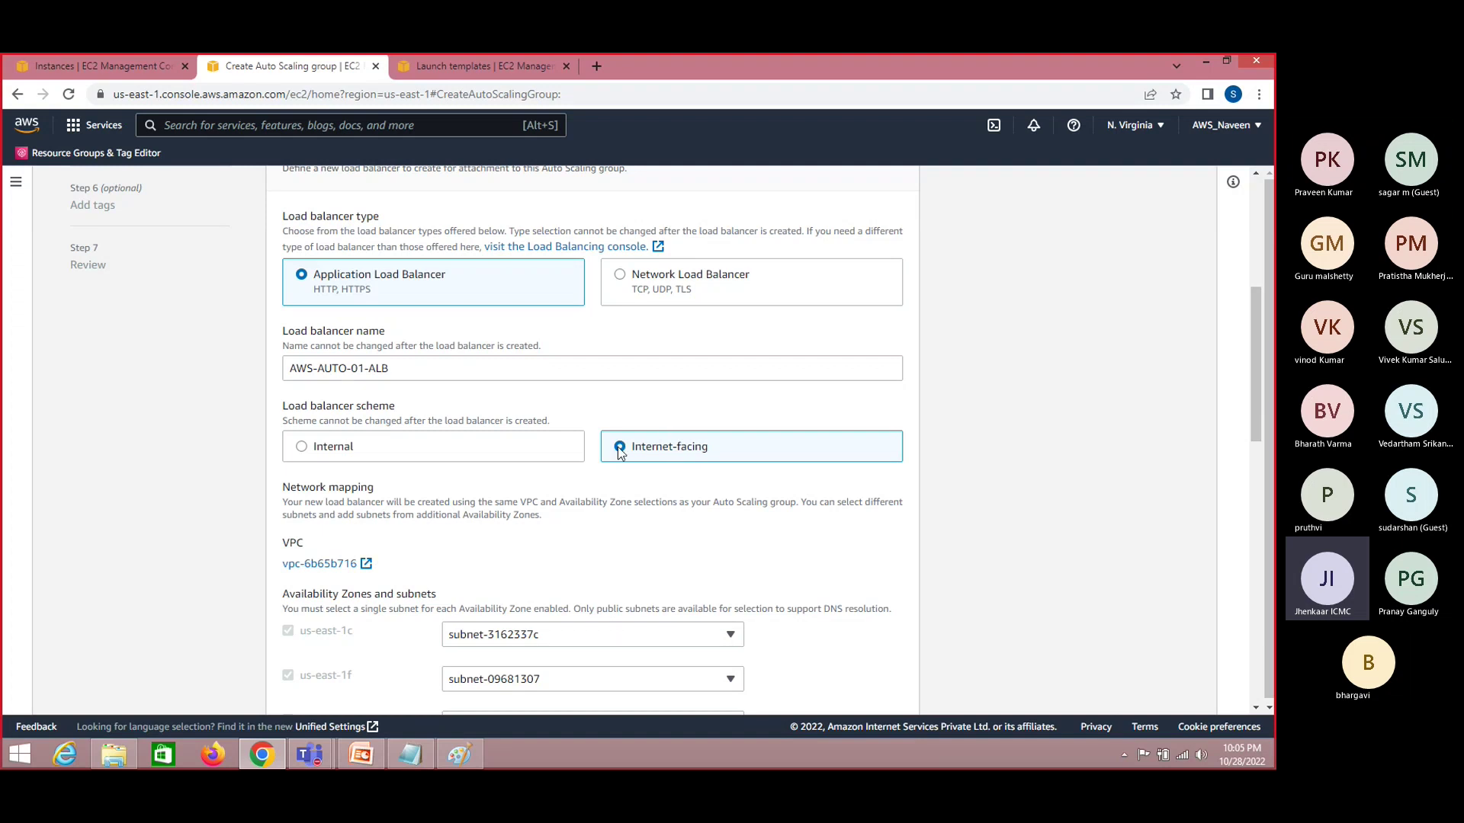
Route the port 80 listener by default to a new target group named AWS-AUTO-01-ALB-TG
{"action": "left_click_drag", "start_coordinate": [1253, 392], "coordinate": [1255, 446]}
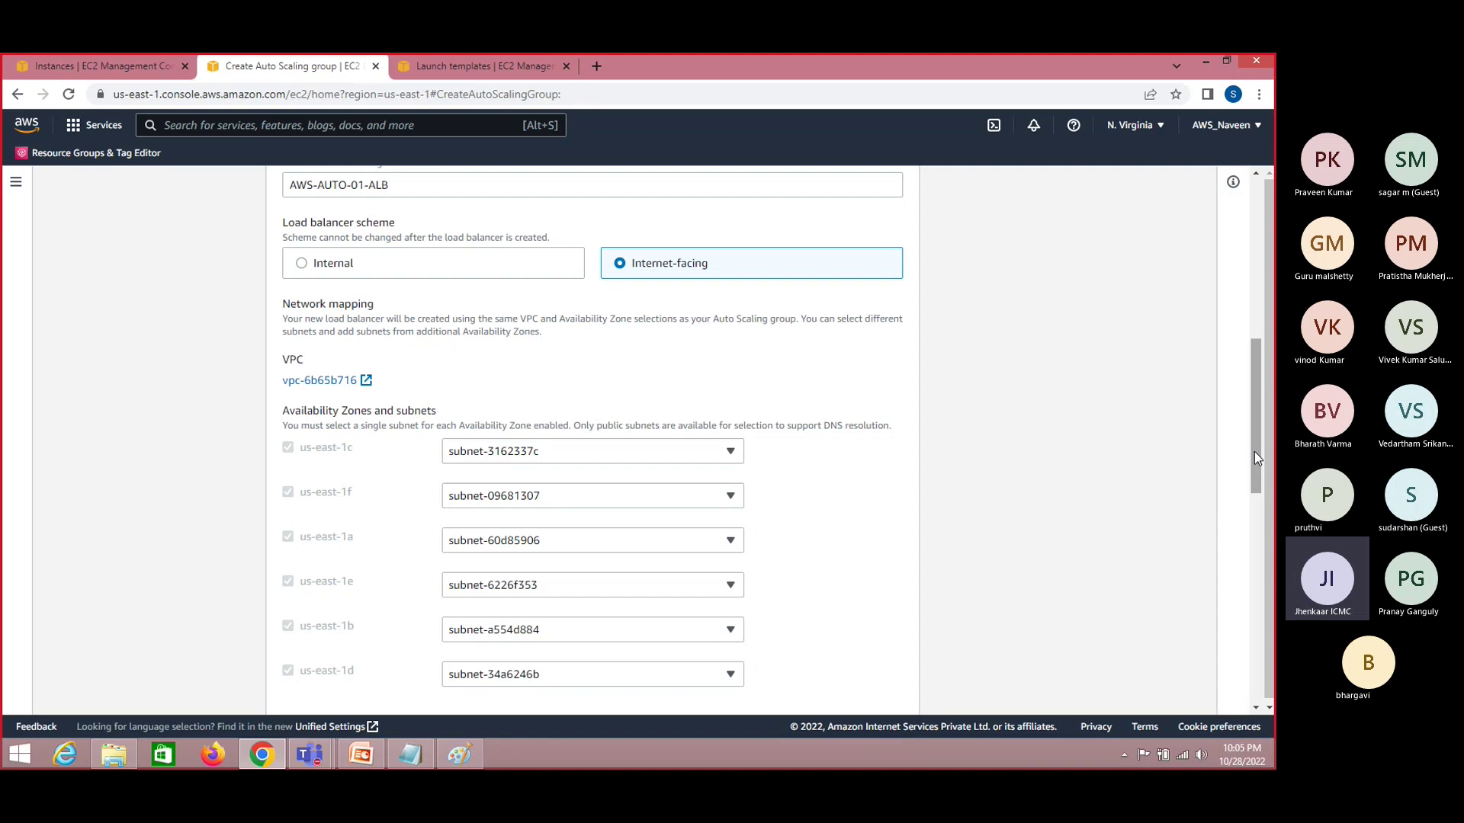
{"action": "left_click_drag", "start_coordinate": [1255, 452], "coordinate": [1259, 555]}
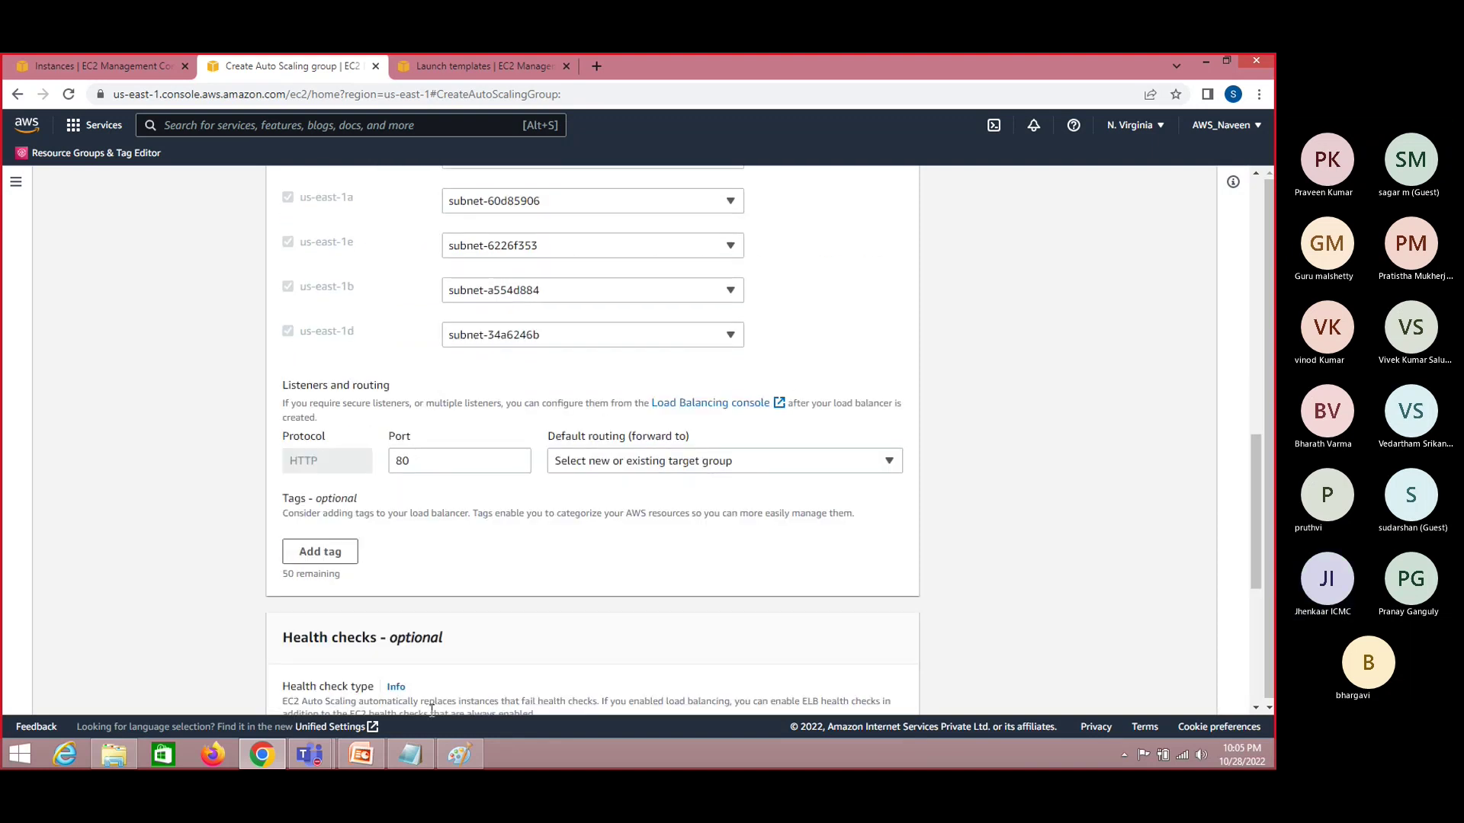
{"action": "left_click", "coordinate": [461, 756]}
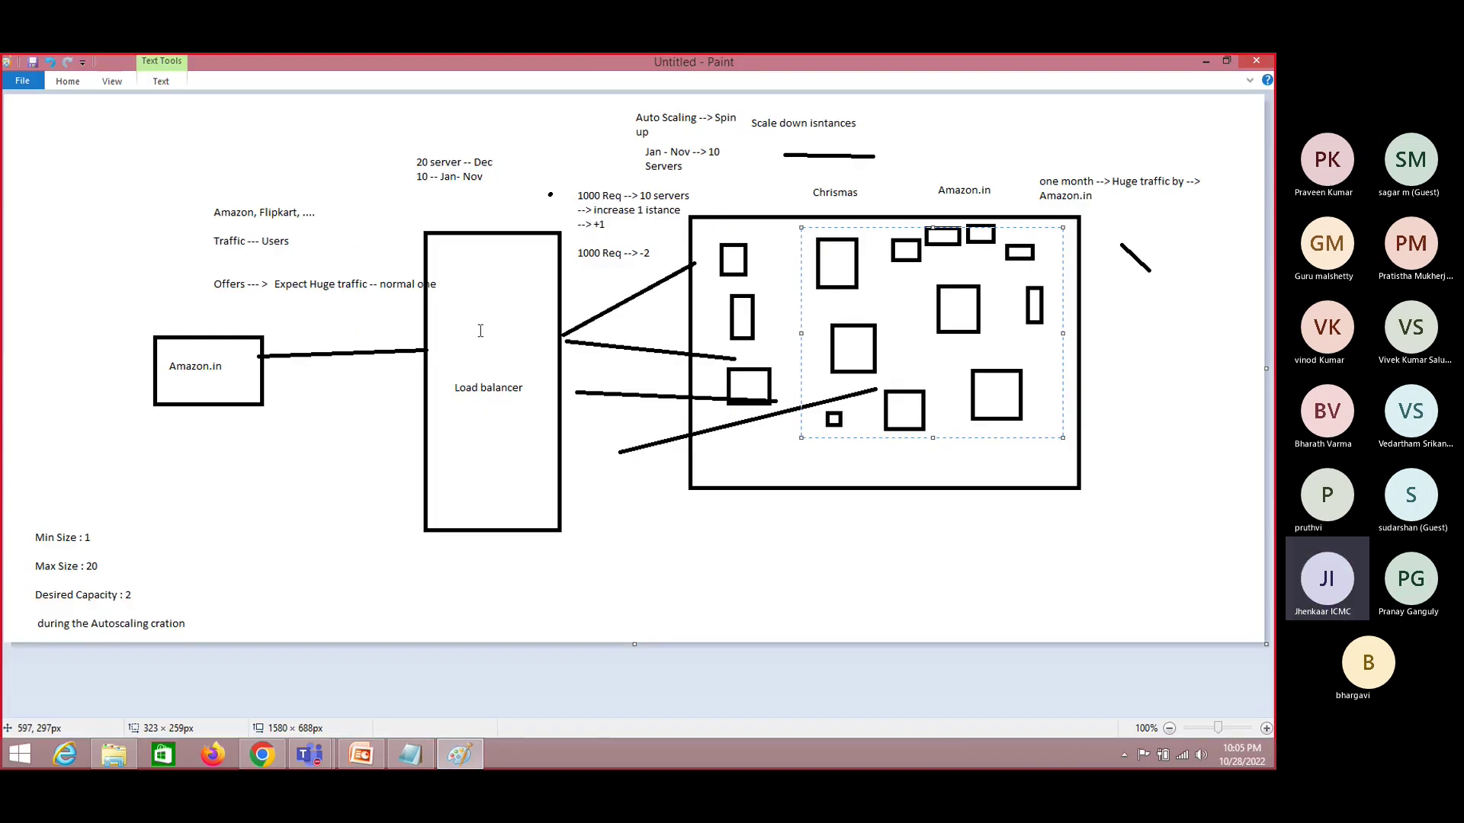
{"action": "left_click", "coordinate": [1205, 62]}
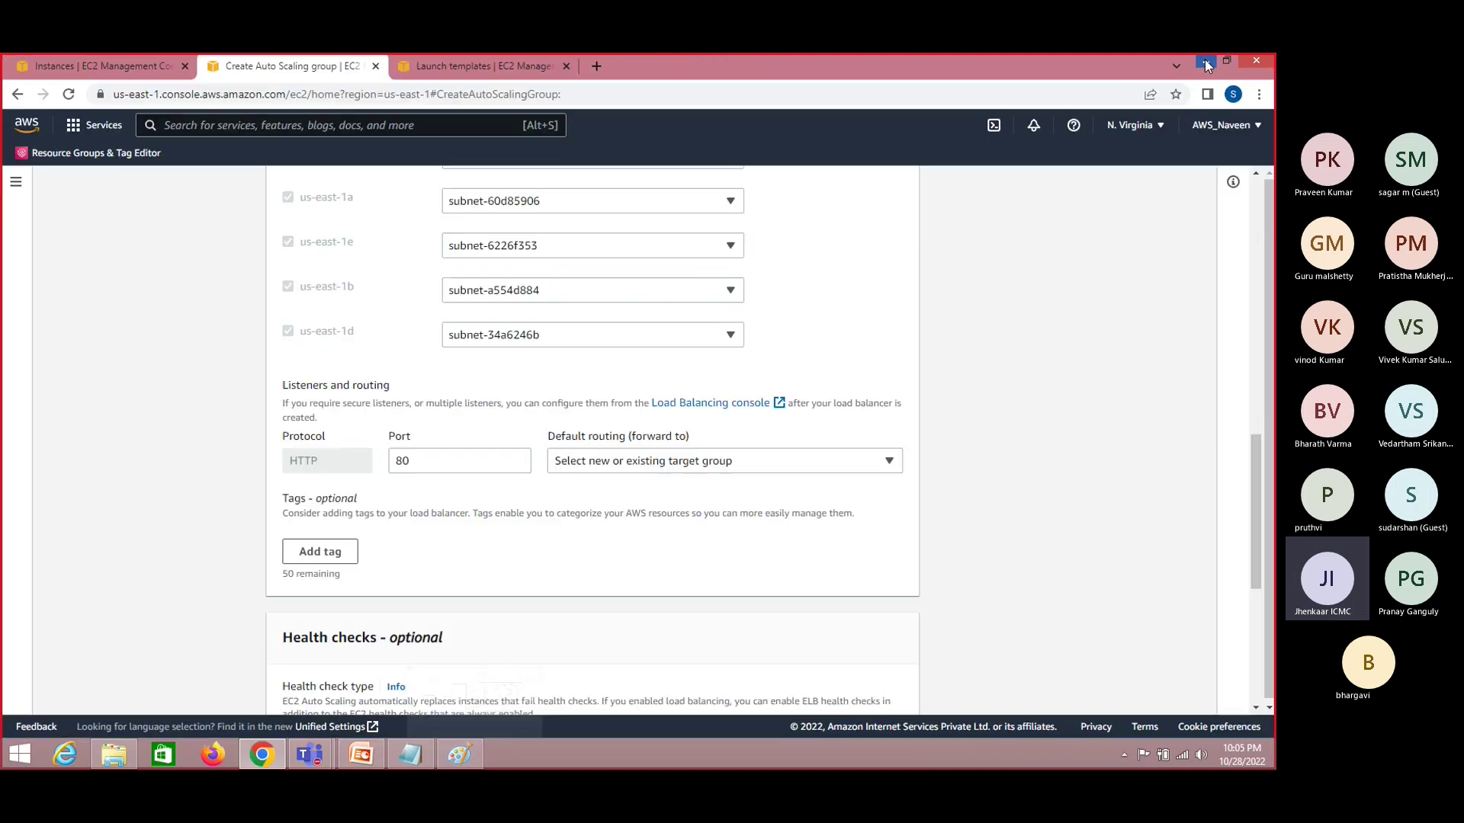
{"action": "left_click", "coordinate": [697, 466]}
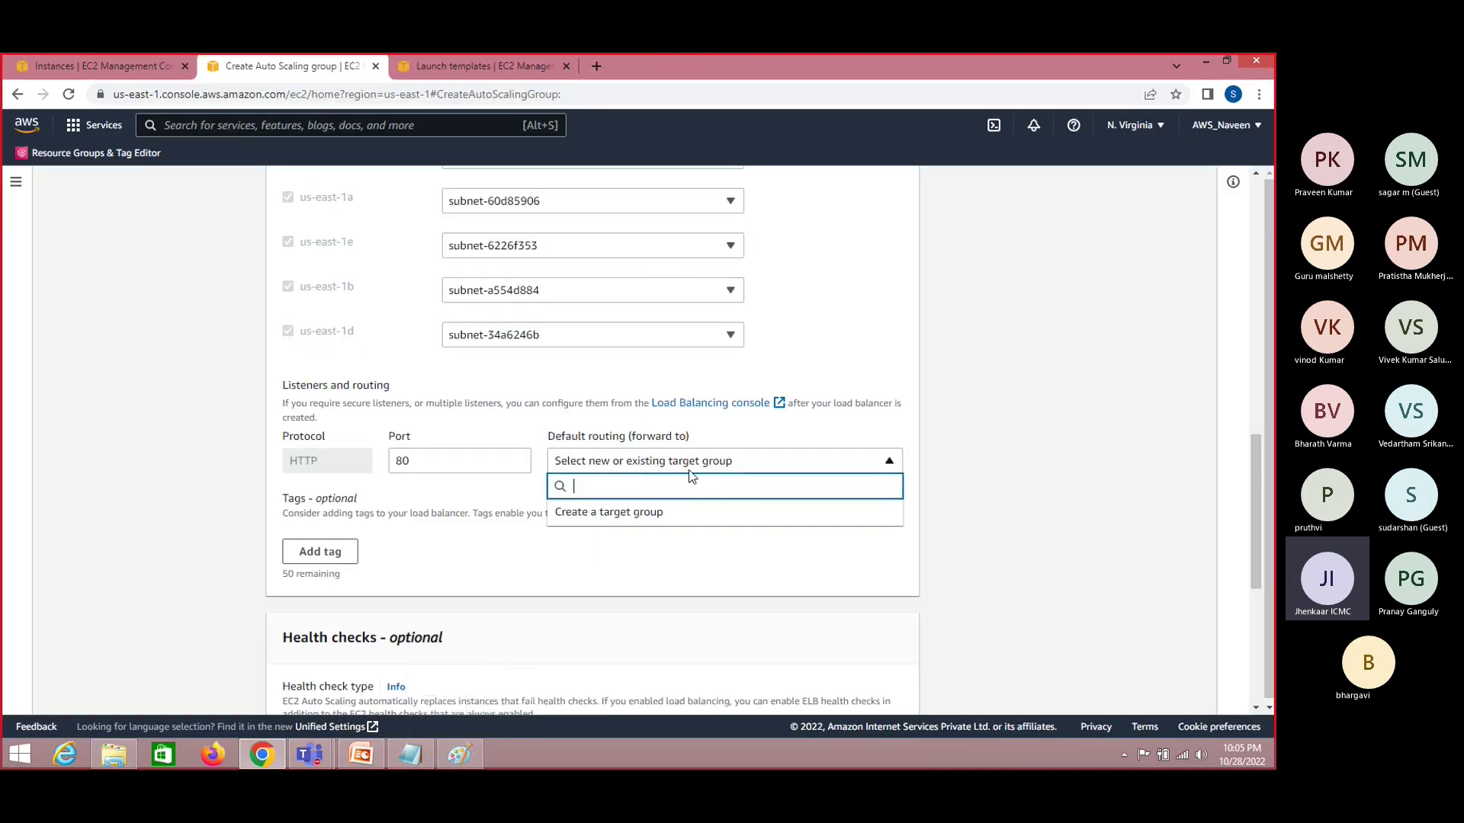
{"action": "left_click", "coordinate": [631, 514]}
{"action": "left_click", "coordinate": [672, 519]}
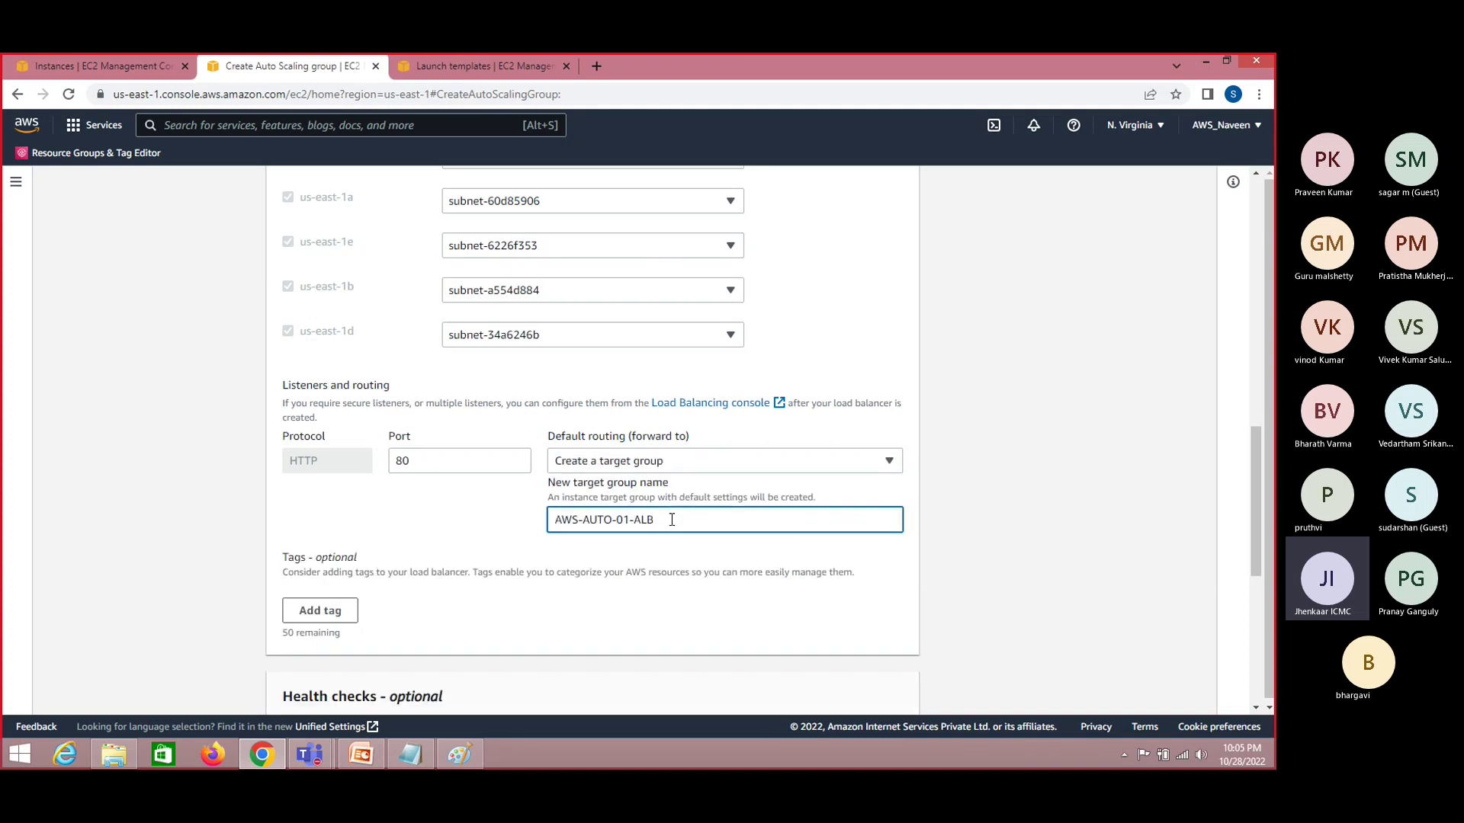
{"action": "type", "text": "TG"}
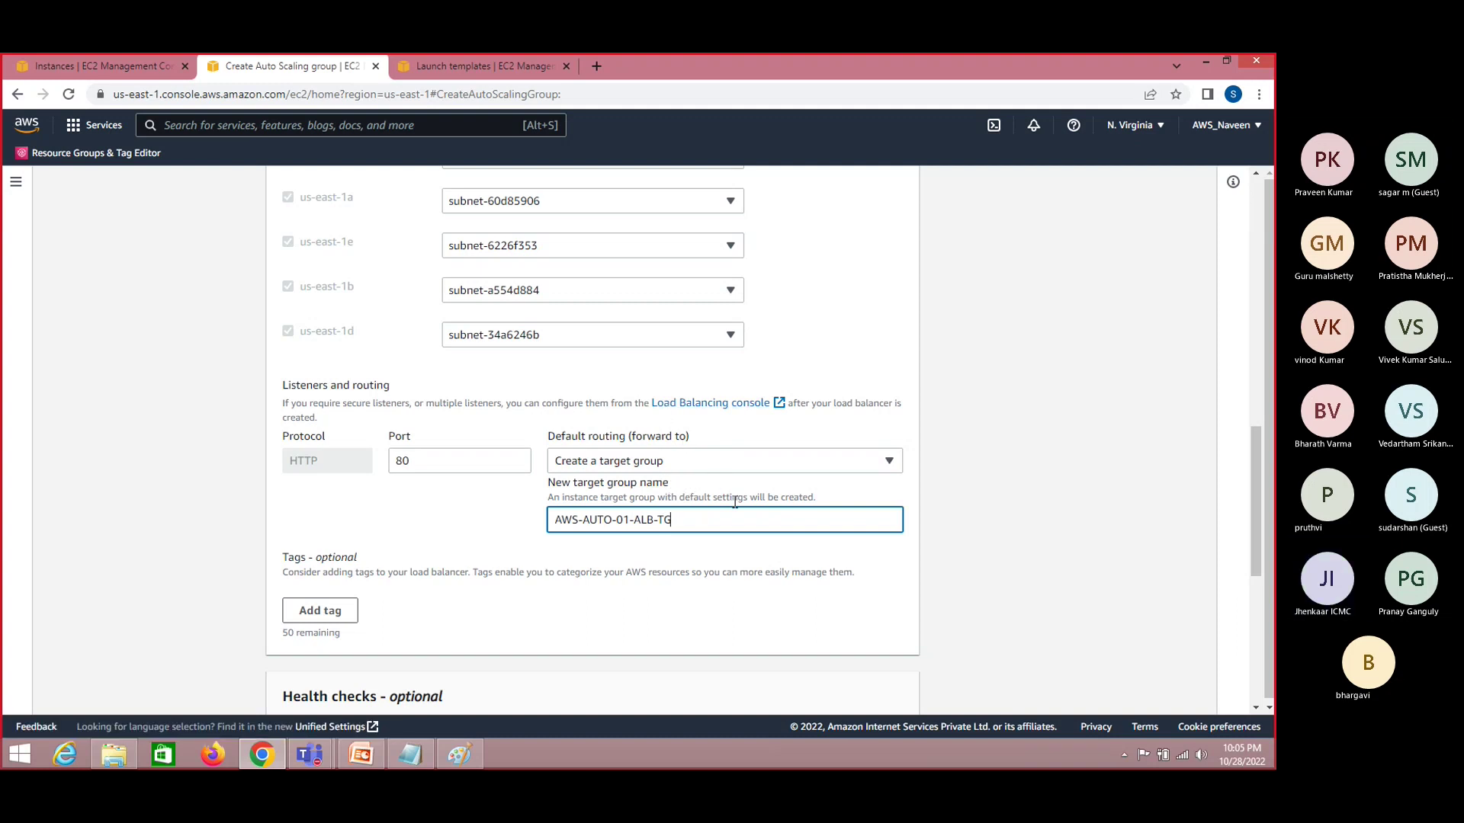
{"action": "left_click", "coordinate": [766, 551]}
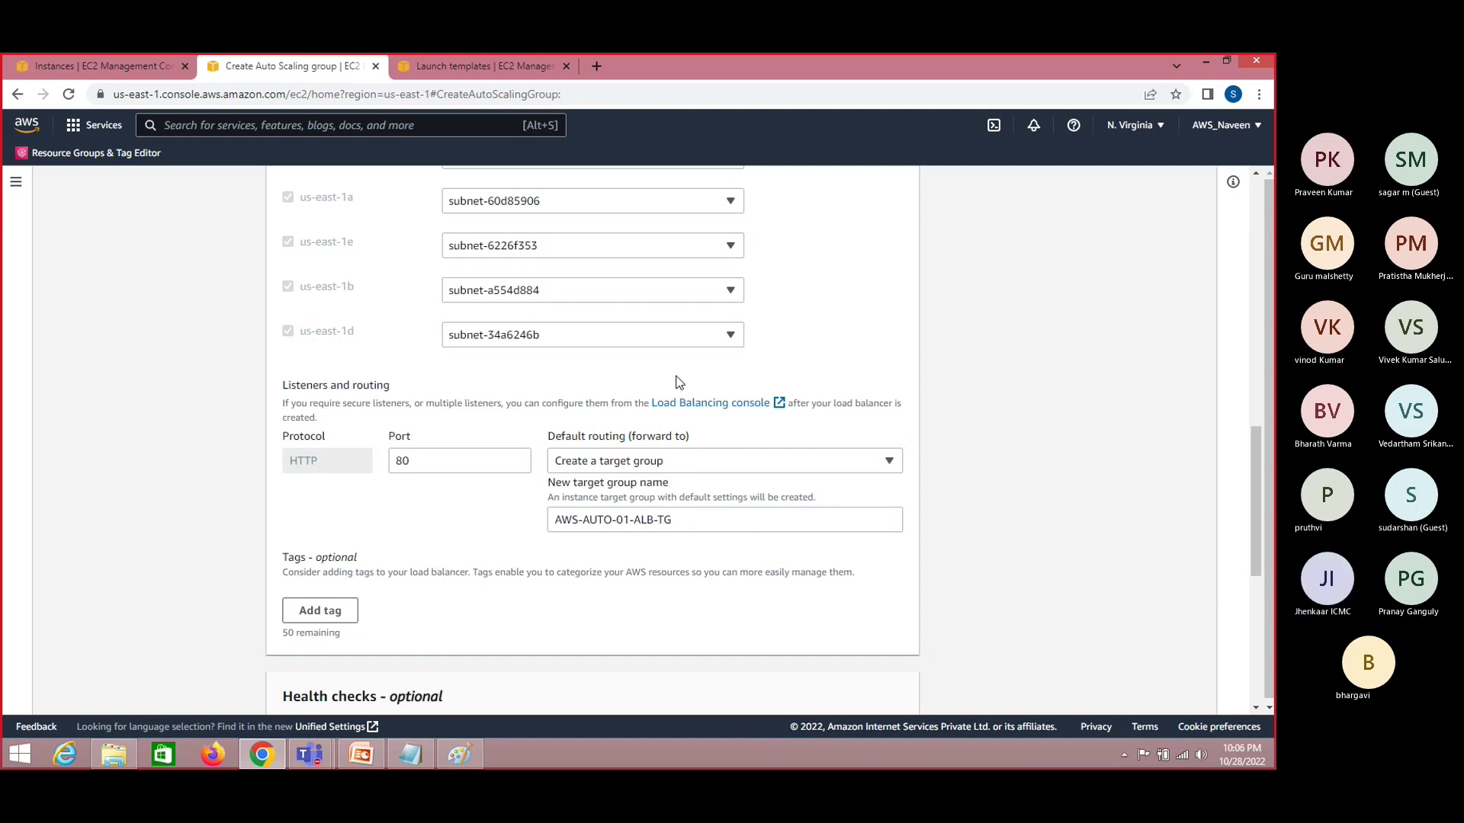
Review the load balancer settings and continue to the group size and scaling policies, keeping the default health checks and additional settings
{"action": "mouse_move", "coordinate": [1257, 545]}
{"action": "left_mouse_down"}
{"action": "mouse_move", "coordinate": [1249, 382]}
{"action": "mouse_move", "coordinate": [1255, 533]}
{"action": "left_mouse_up"}
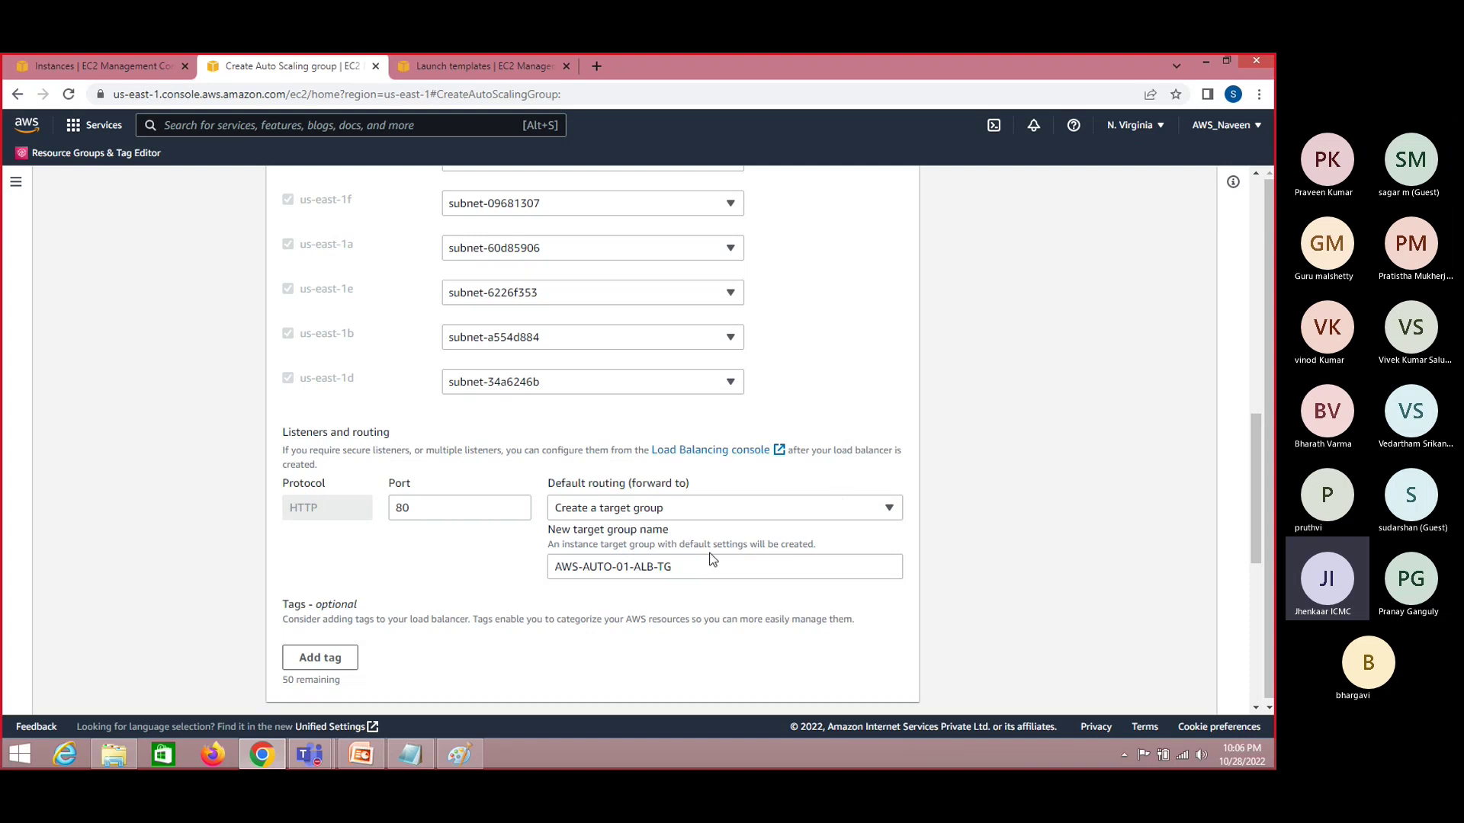
{"action": "double_click", "coordinate": [664, 567]}
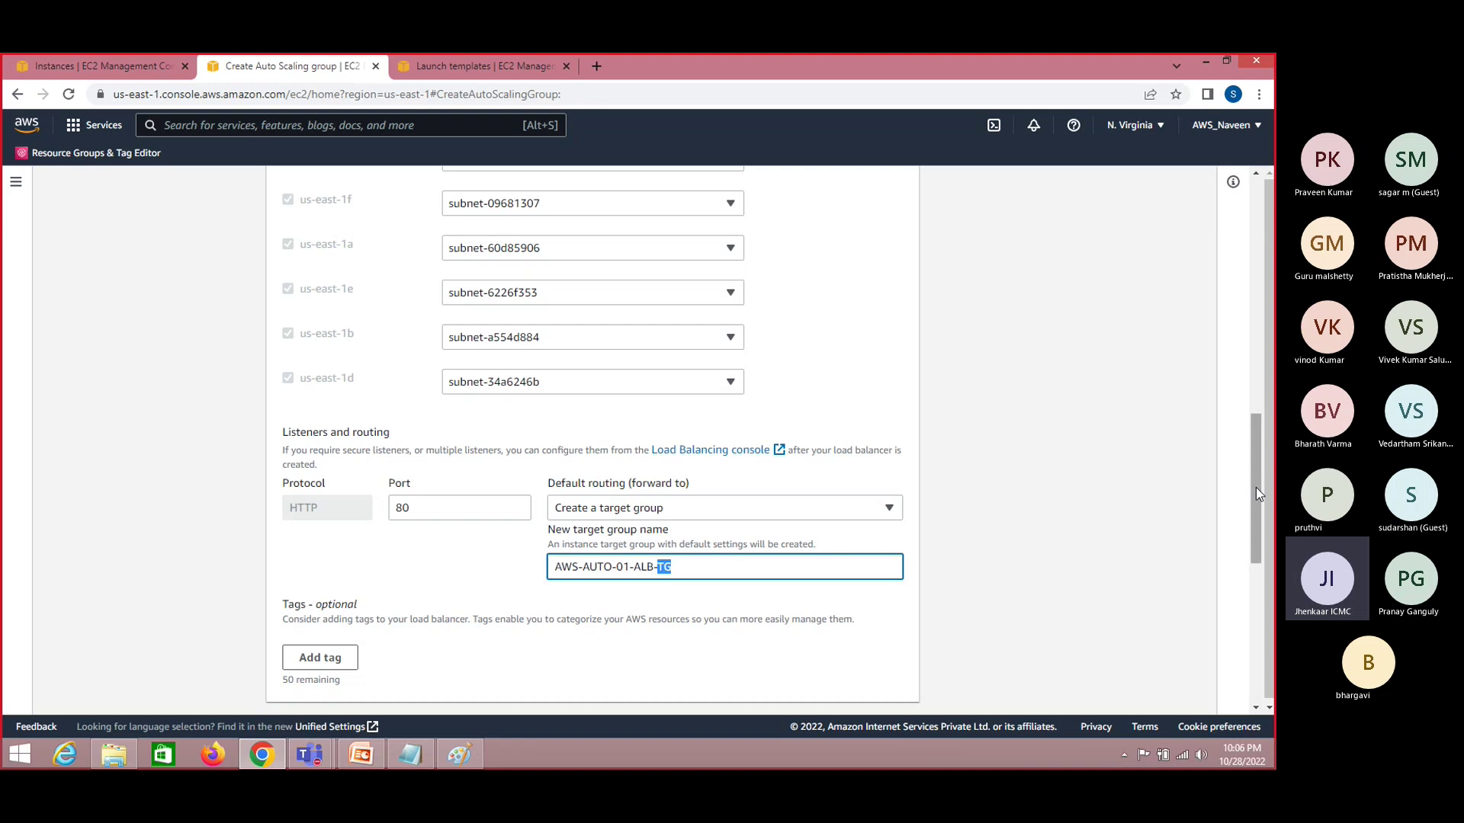
{"action": "left_click_drag", "start_coordinate": [1255, 488], "coordinate": [1260, 398]}
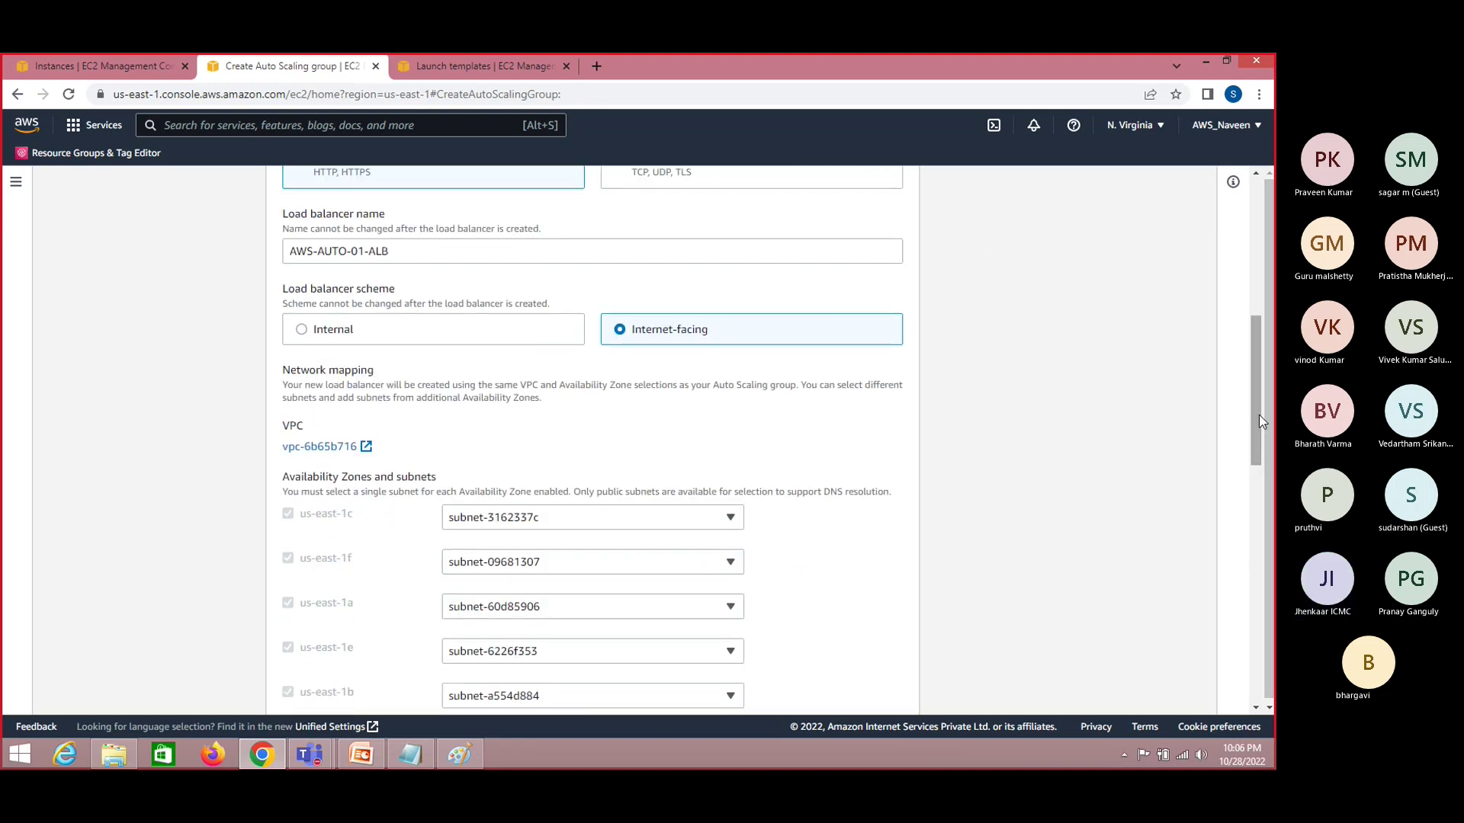
{"action": "left_click_drag", "start_coordinate": [1260, 414], "coordinate": [1257, 677]}
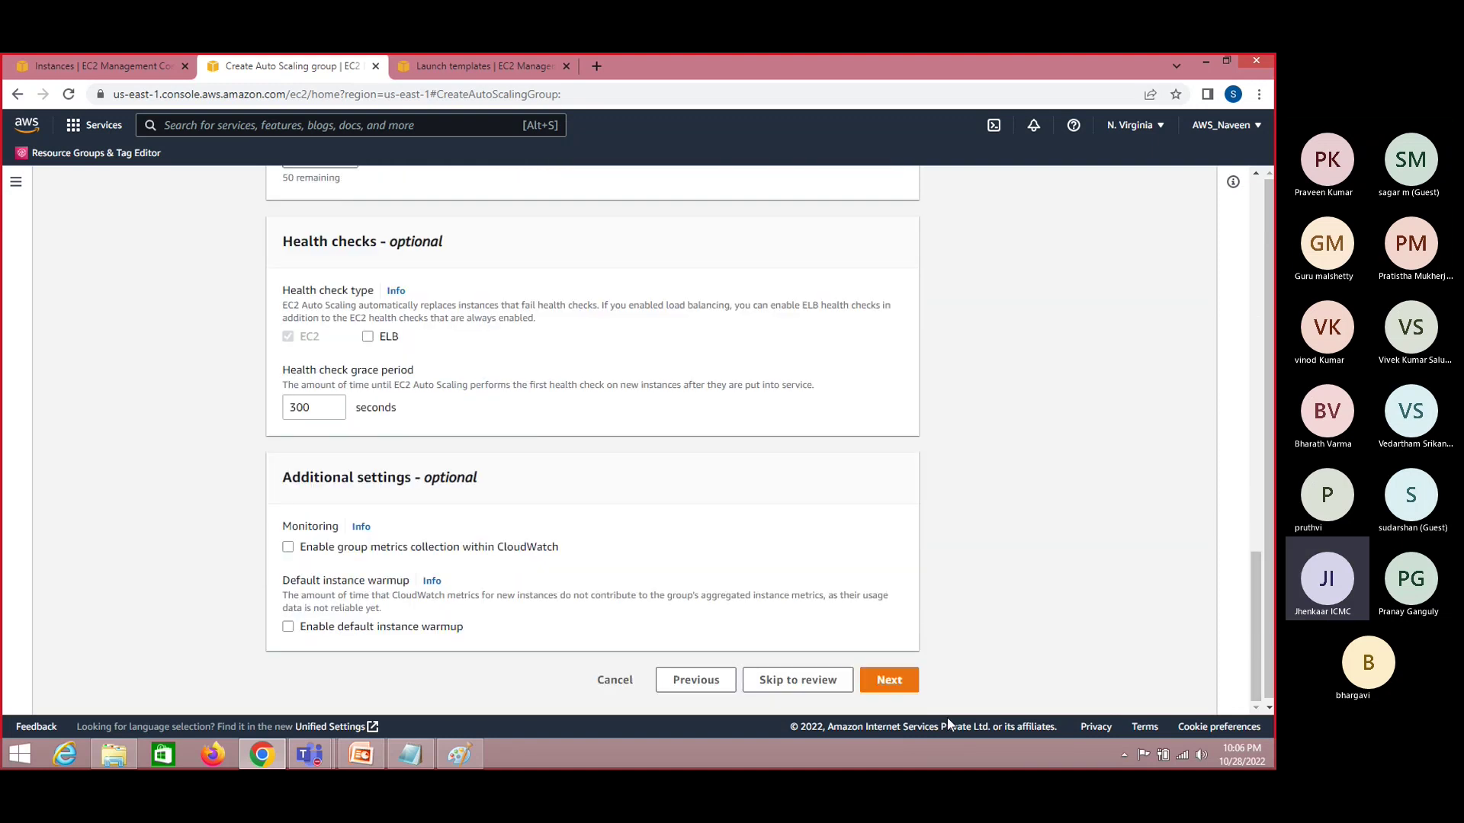
{"action": "left_click", "coordinate": [904, 684]}
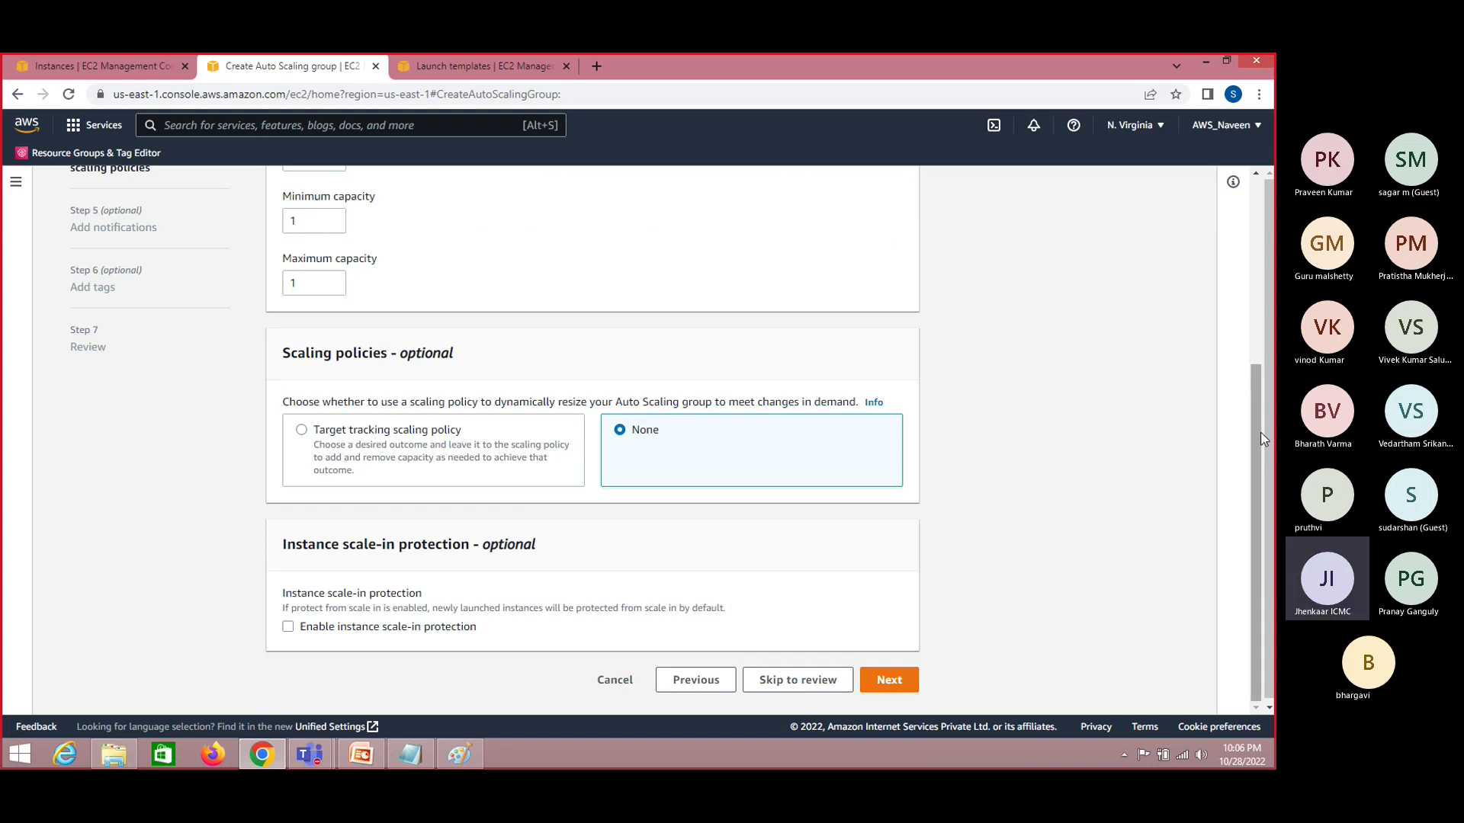
Examine the group size settings and the capacity notes in the Paint diagram, then return to the EC2 console
{"action": "left_click_drag", "start_coordinate": [1258, 436], "coordinate": [1244, 278]}
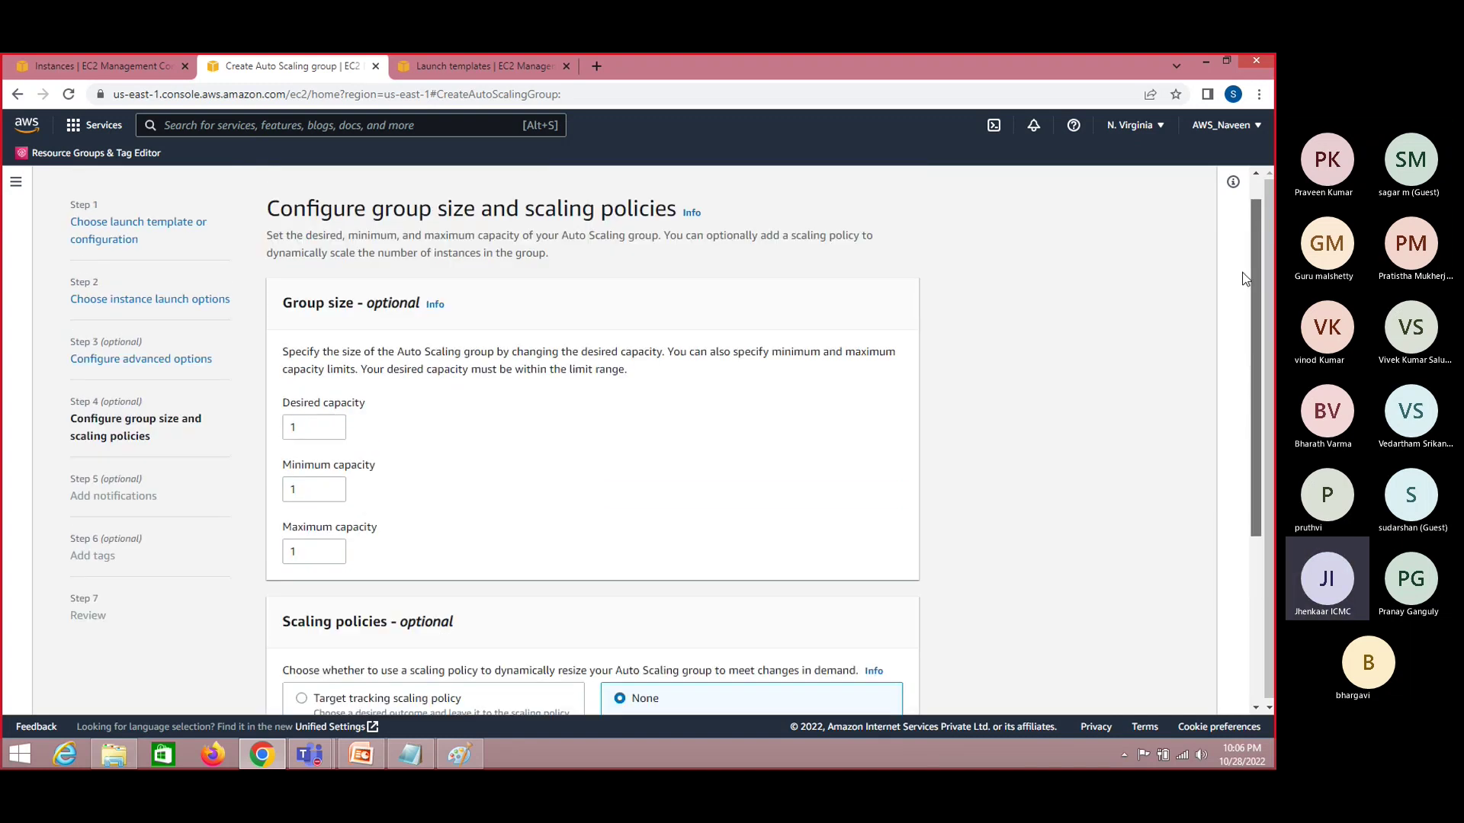
{"action": "key", "text": "alt+Tab"}
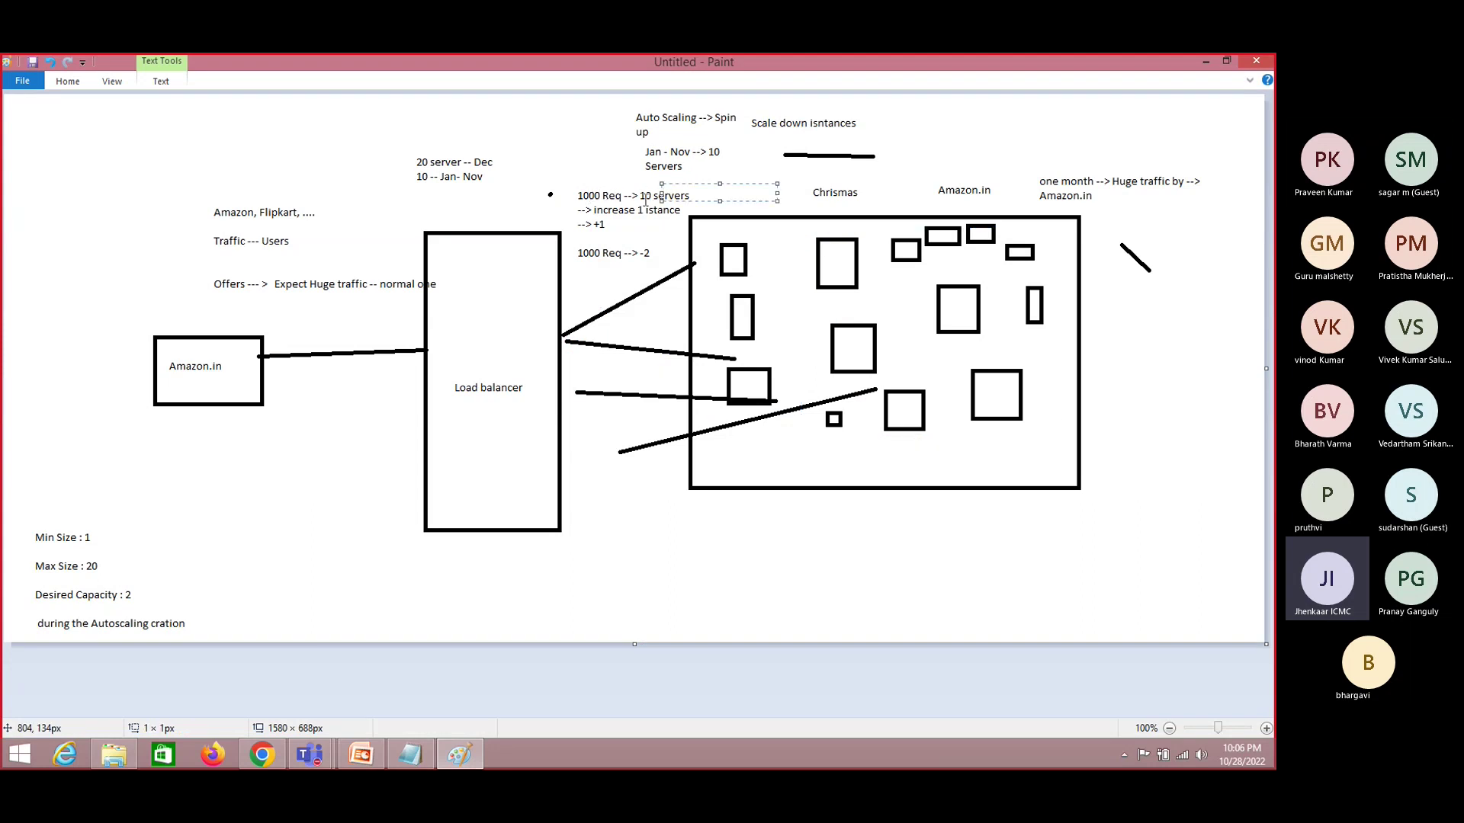
{"action": "left_click", "coordinate": [643, 191]}
{"action": "left_click", "coordinate": [725, 180]}
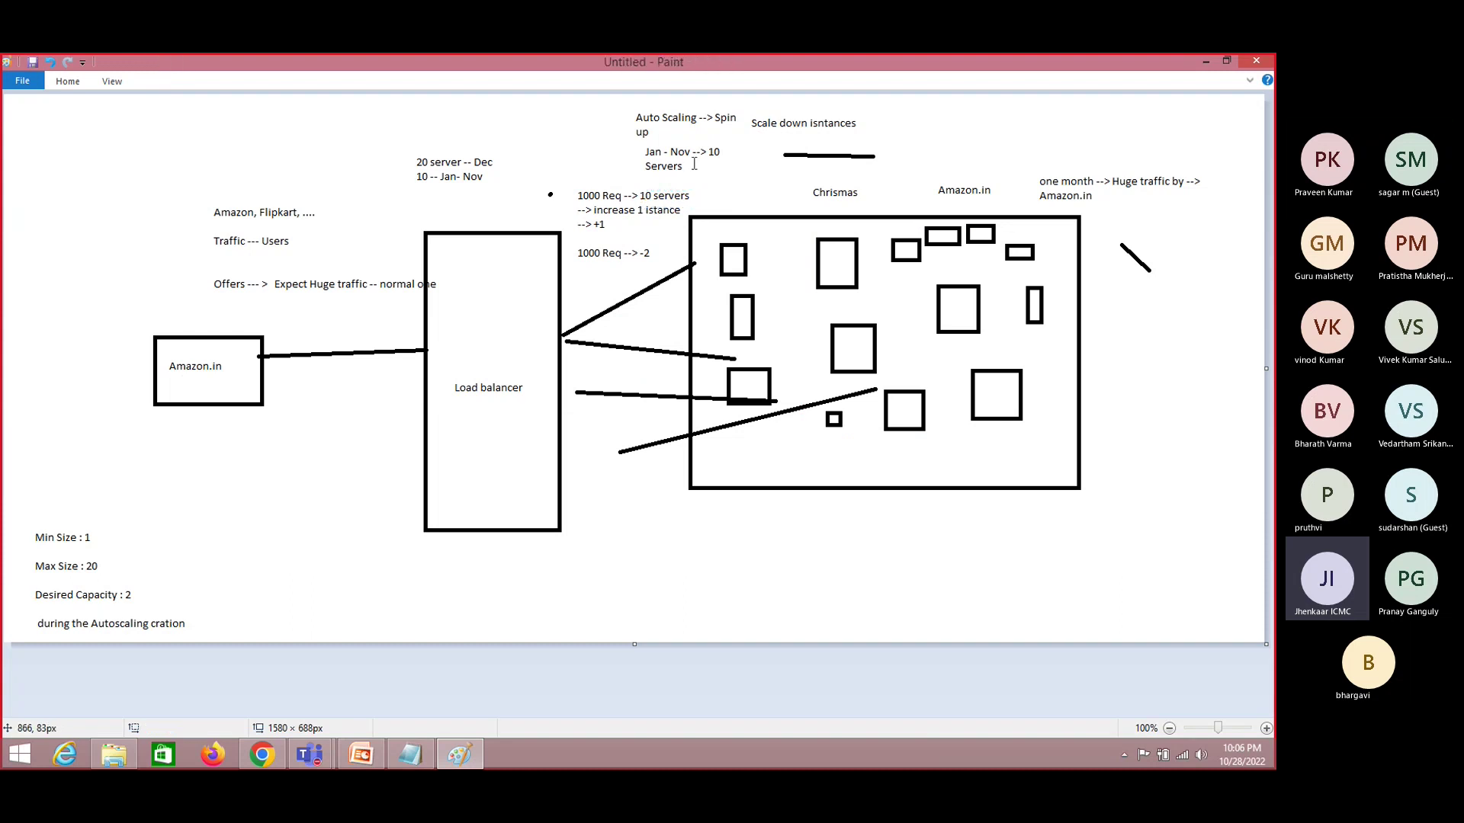
{"action": "left_click", "coordinate": [677, 188]}
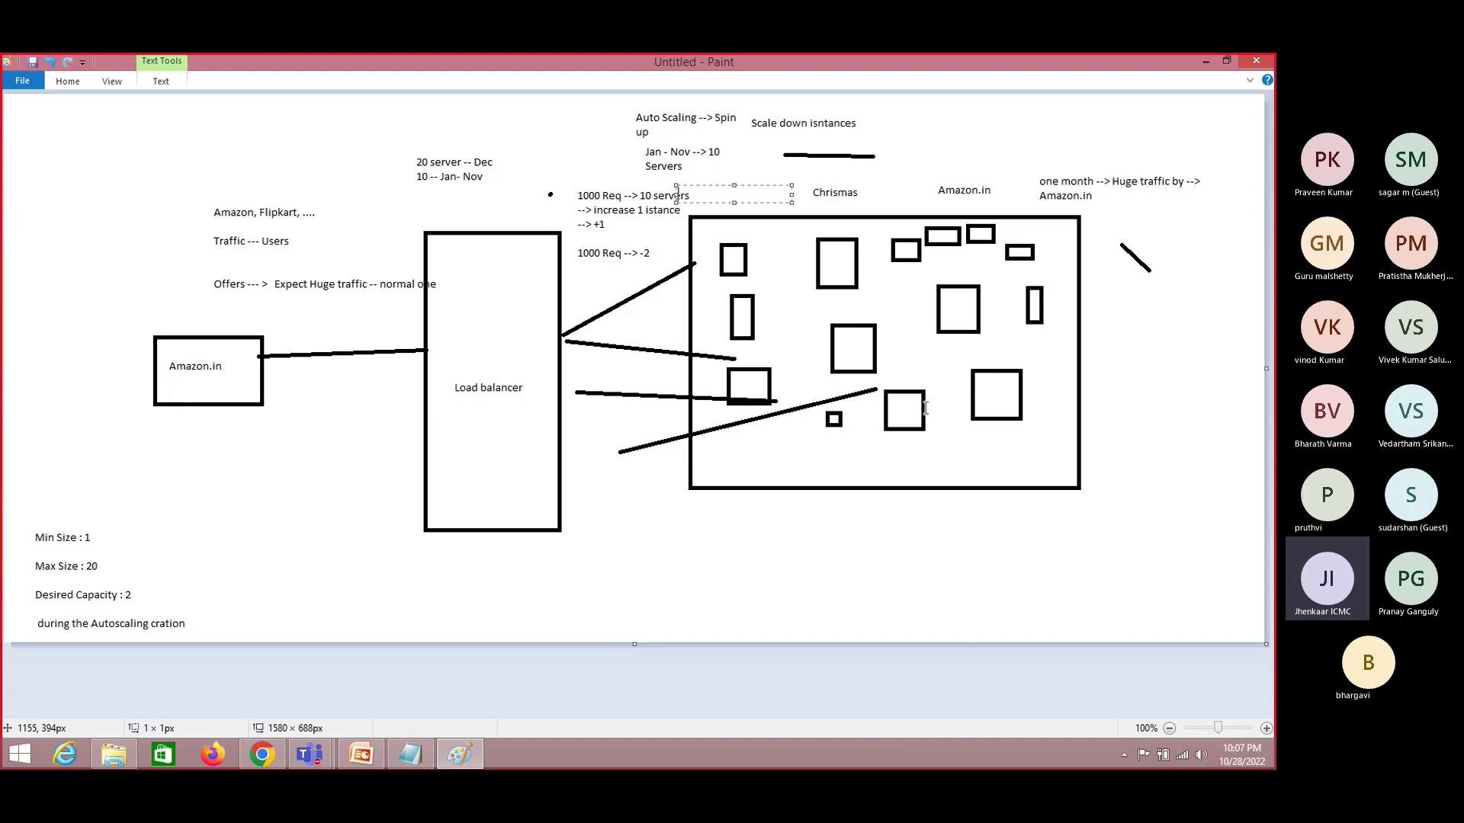
{"action": "key", "text": "alt+Tab"}
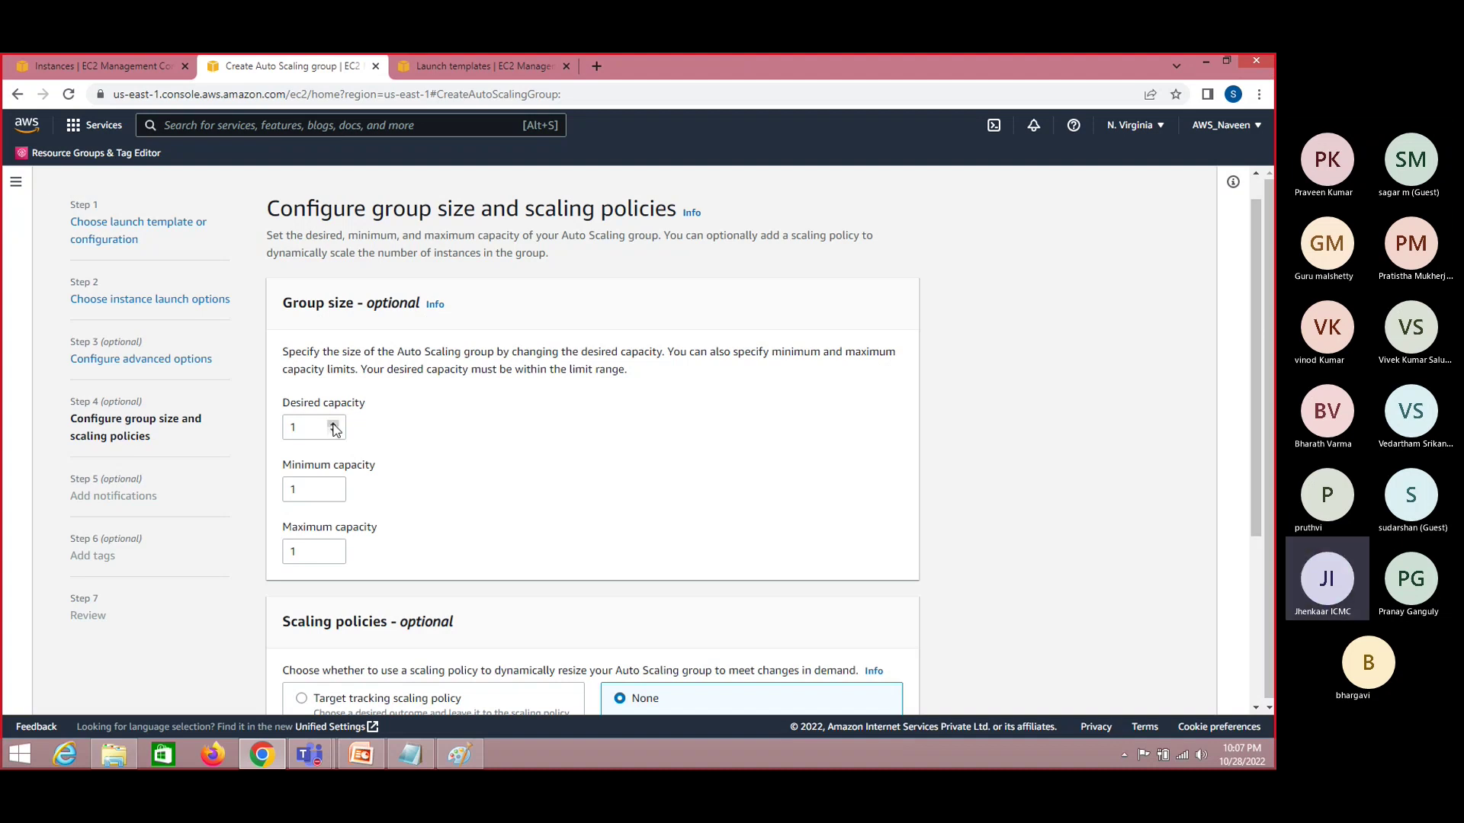
Raise the Auto Scaling group's desired capacity and maximum capacity
{"action": "left_click", "coordinate": [334, 425]}
{"action": "double_click", "coordinate": [333, 551]}
{"action": "type", "text": "7"}
{"action": "left_click", "coordinate": [332, 548]}
Show the list of EC2 instances
{"action": "left_click", "coordinate": [92, 61]}
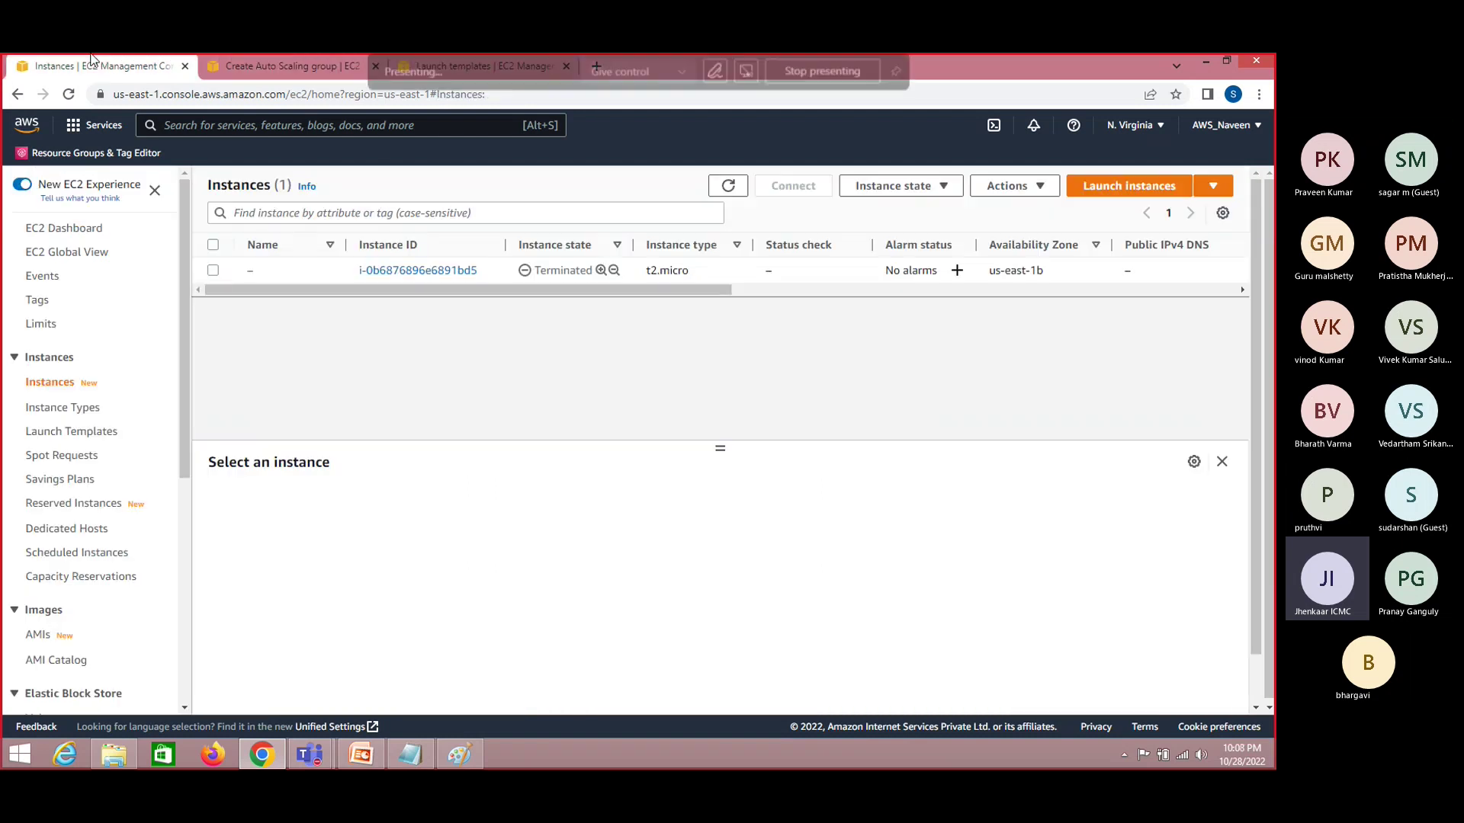
Refresh the EC2 instance list and check it against the group size settings, then return to the Auto Scaling group setup
{"action": "left_click", "coordinate": [728, 187]}
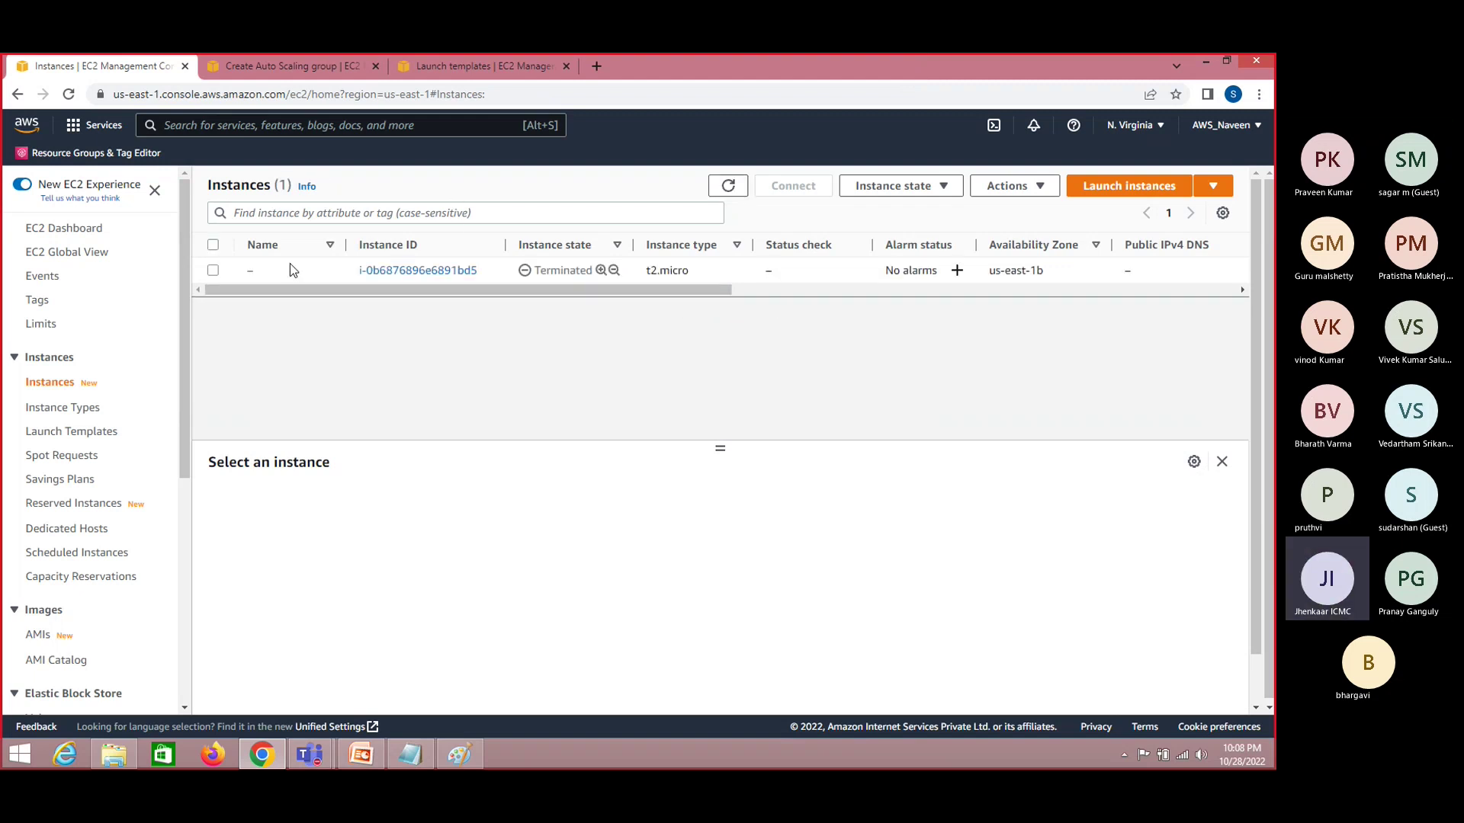
{"action": "left_click", "coordinate": [329, 61]}
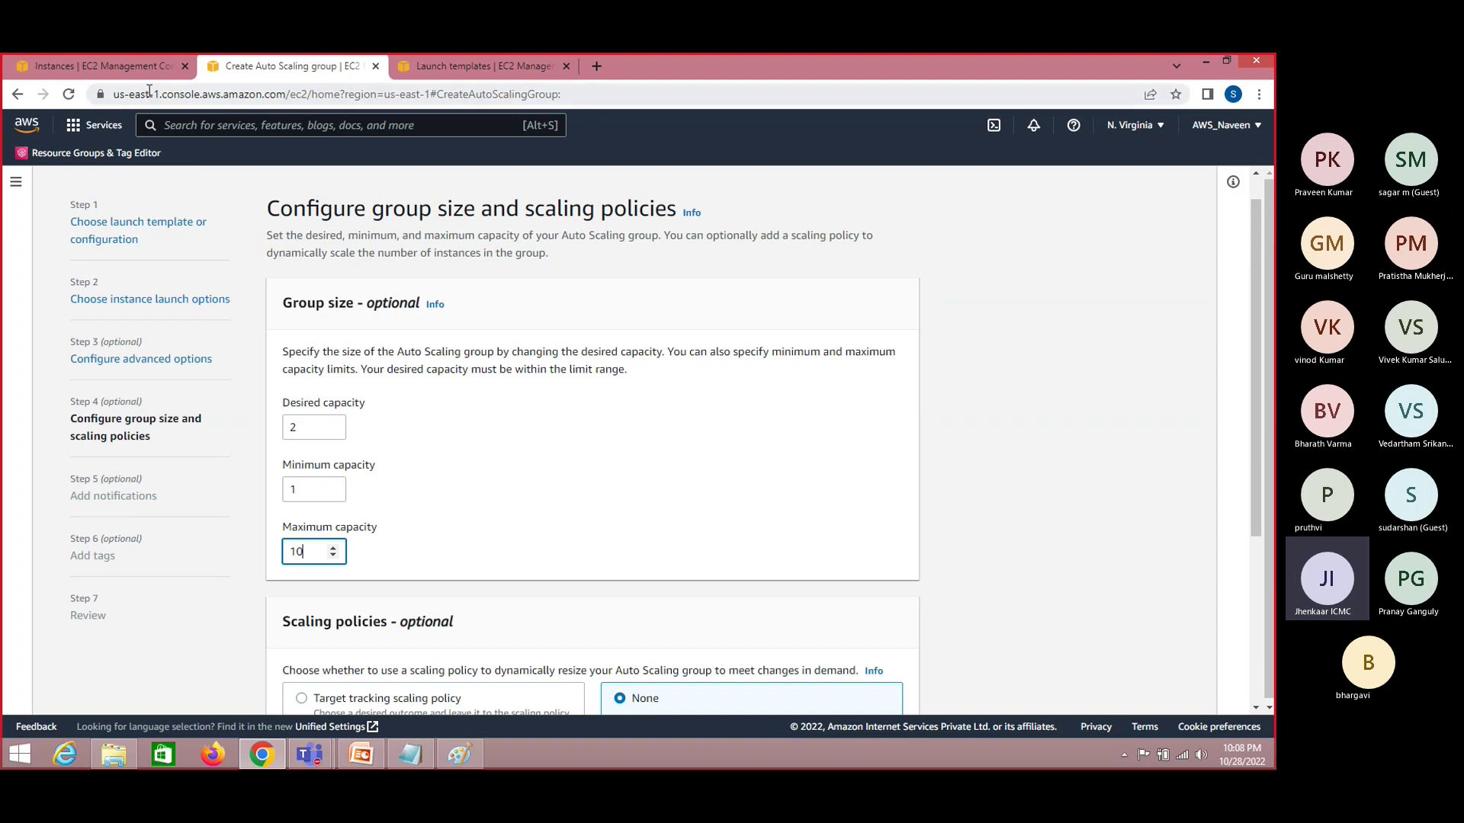
{"action": "left_click", "coordinate": [113, 64]}
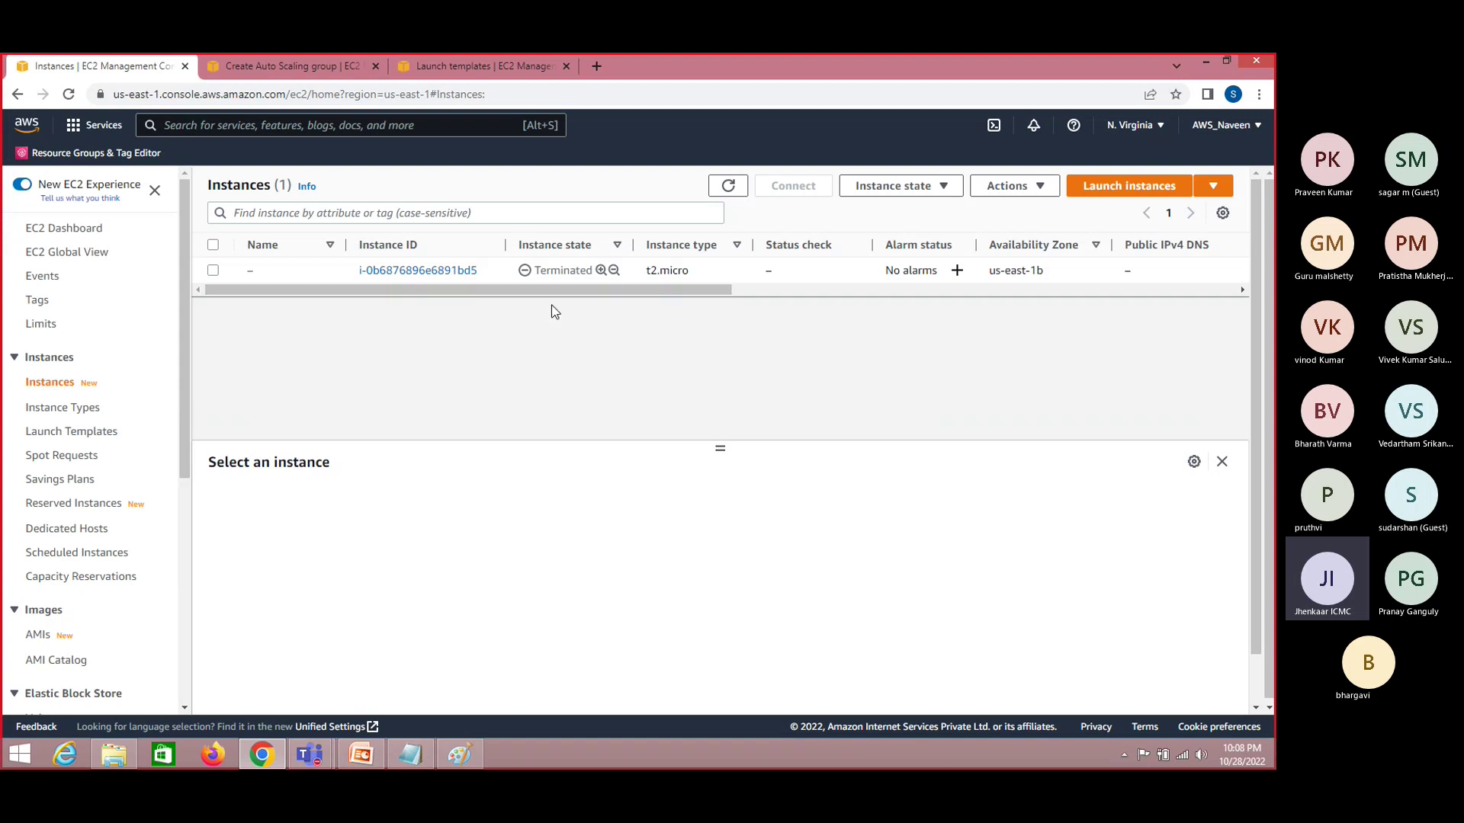
{"action": "left_click", "coordinate": [287, 54]}
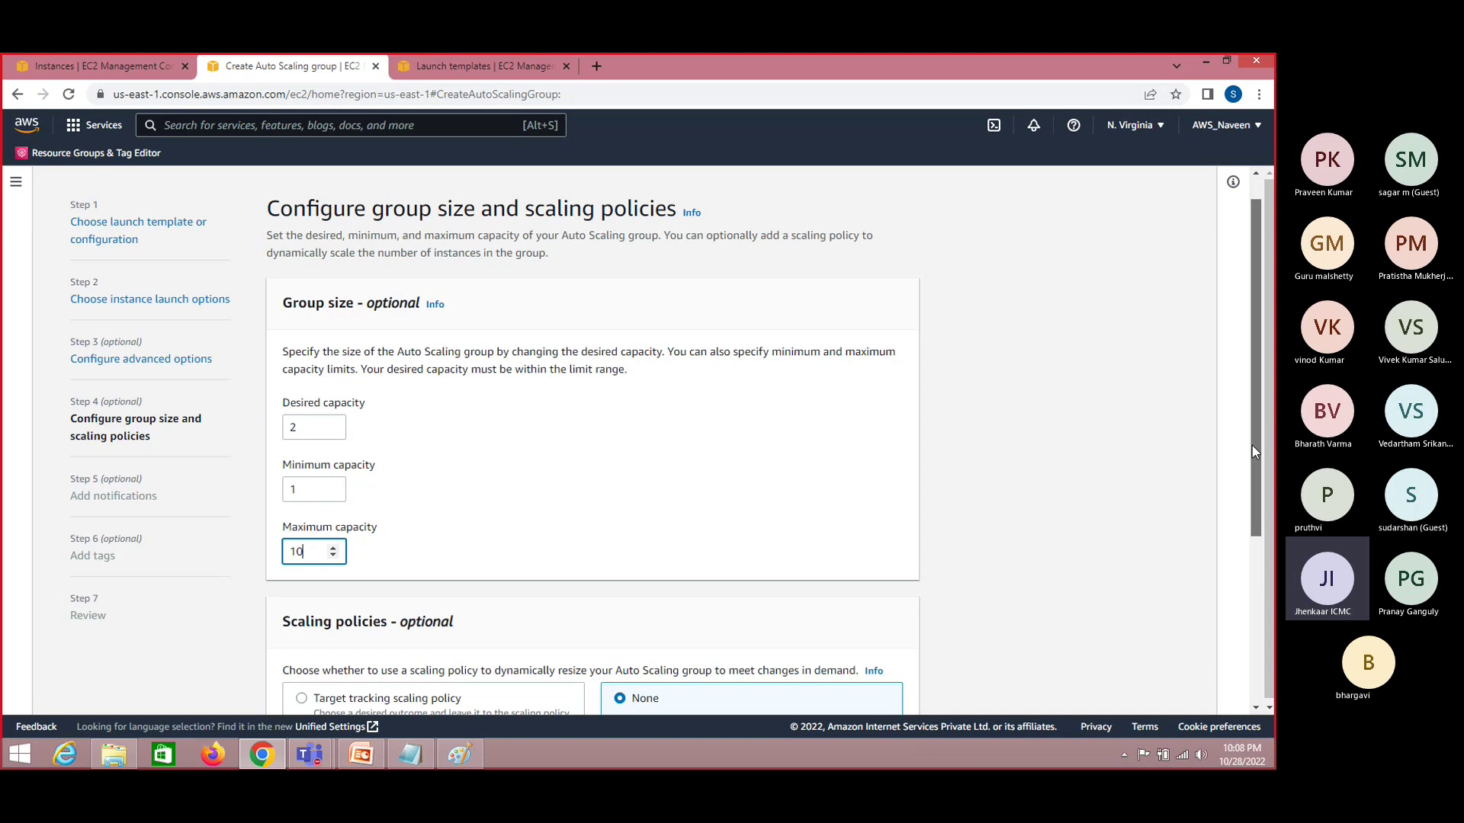
Try a target tracking scaling policy with Average CPU utilization as the metric, then set the scaling policy back to None
{"action": "left_click_drag", "start_coordinate": [1252, 445], "coordinate": [1256, 502]}
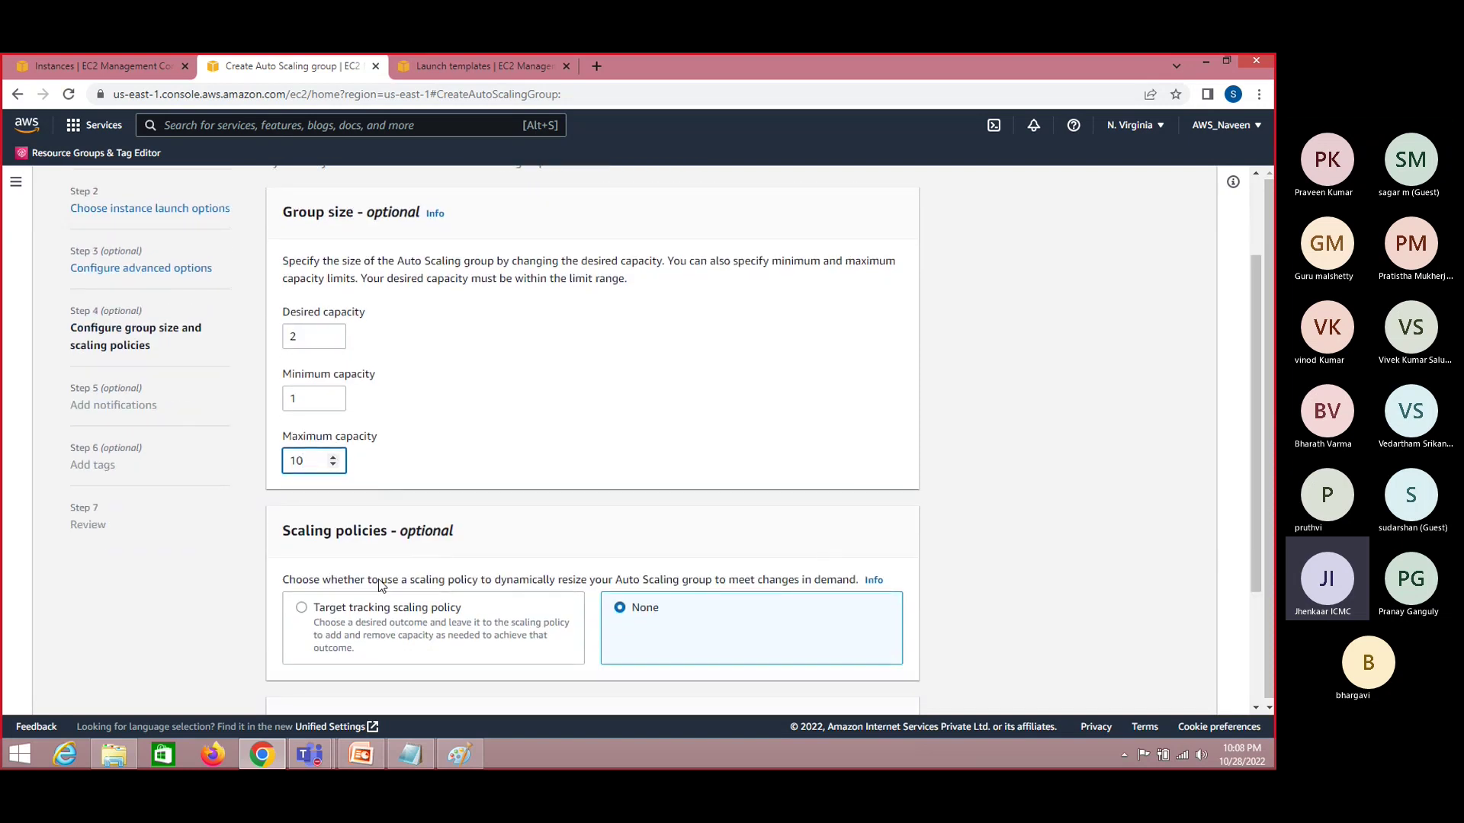
{"action": "left_click", "coordinate": [302, 609]}
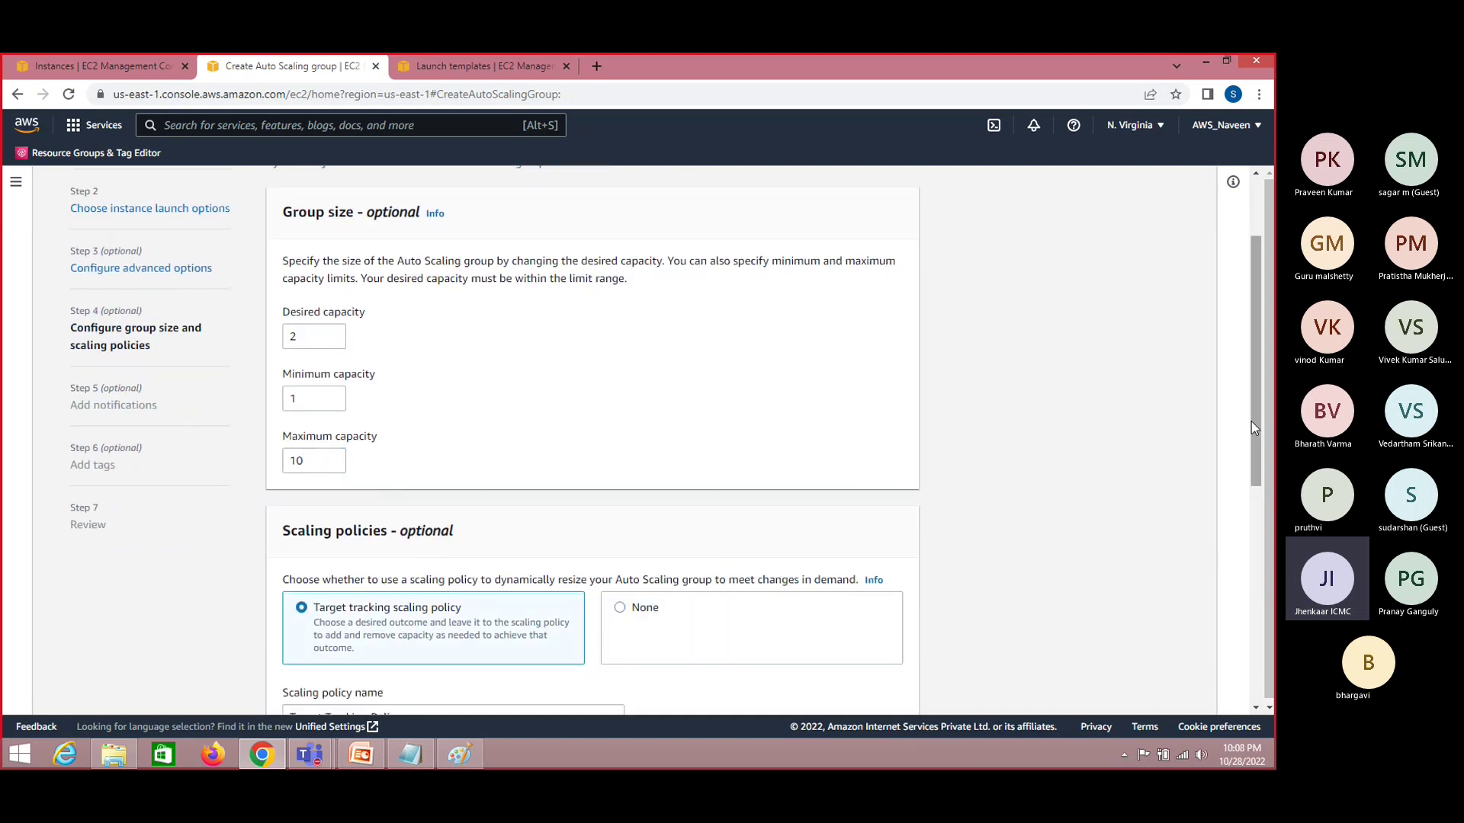
{"action": "left_click_drag", "start_coordinate": [1258, 448], "coordinate": [1255, 553]}
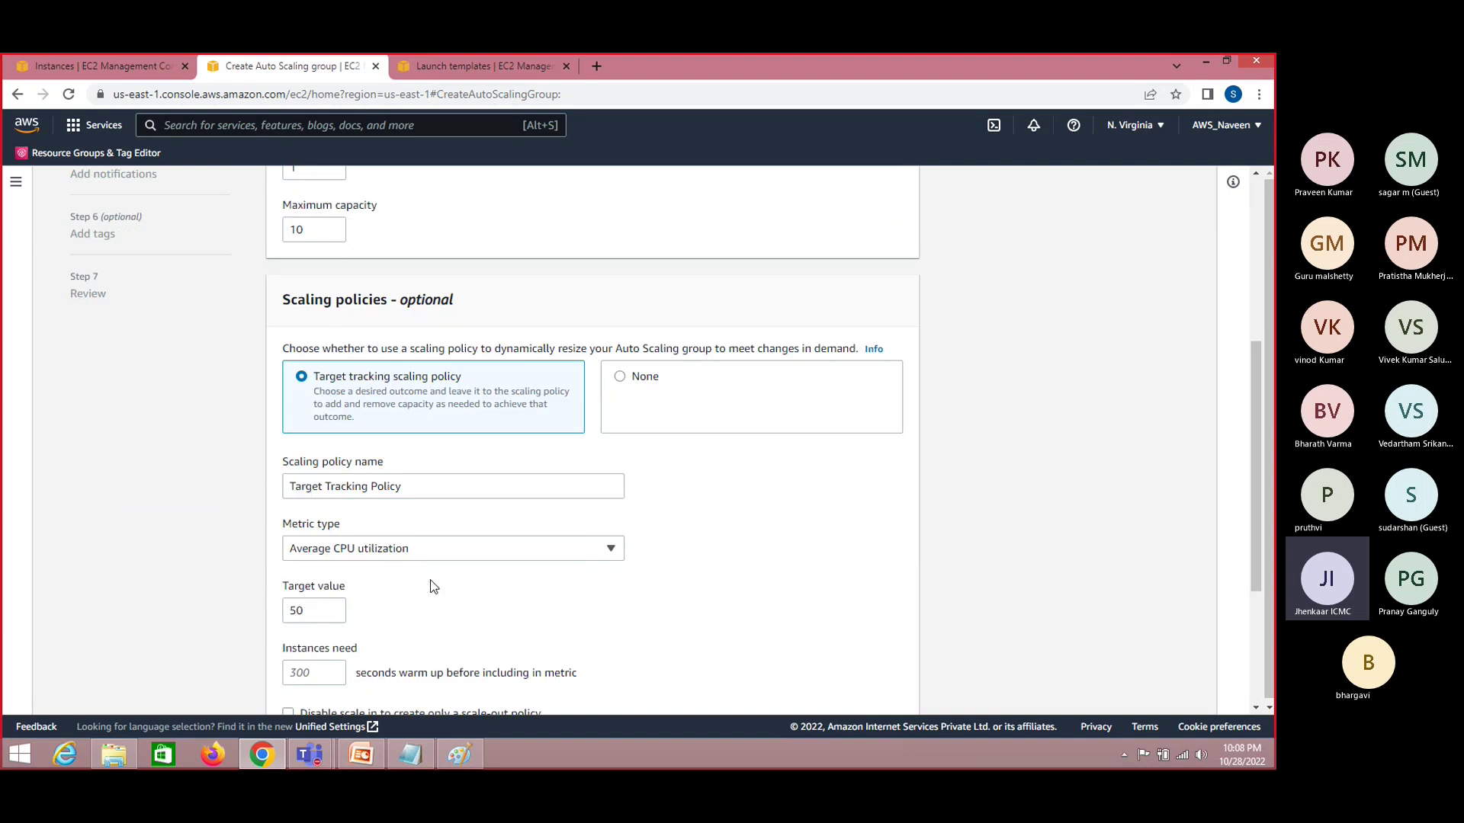
{"action": "left_click", "coordinate": [457, 551]}
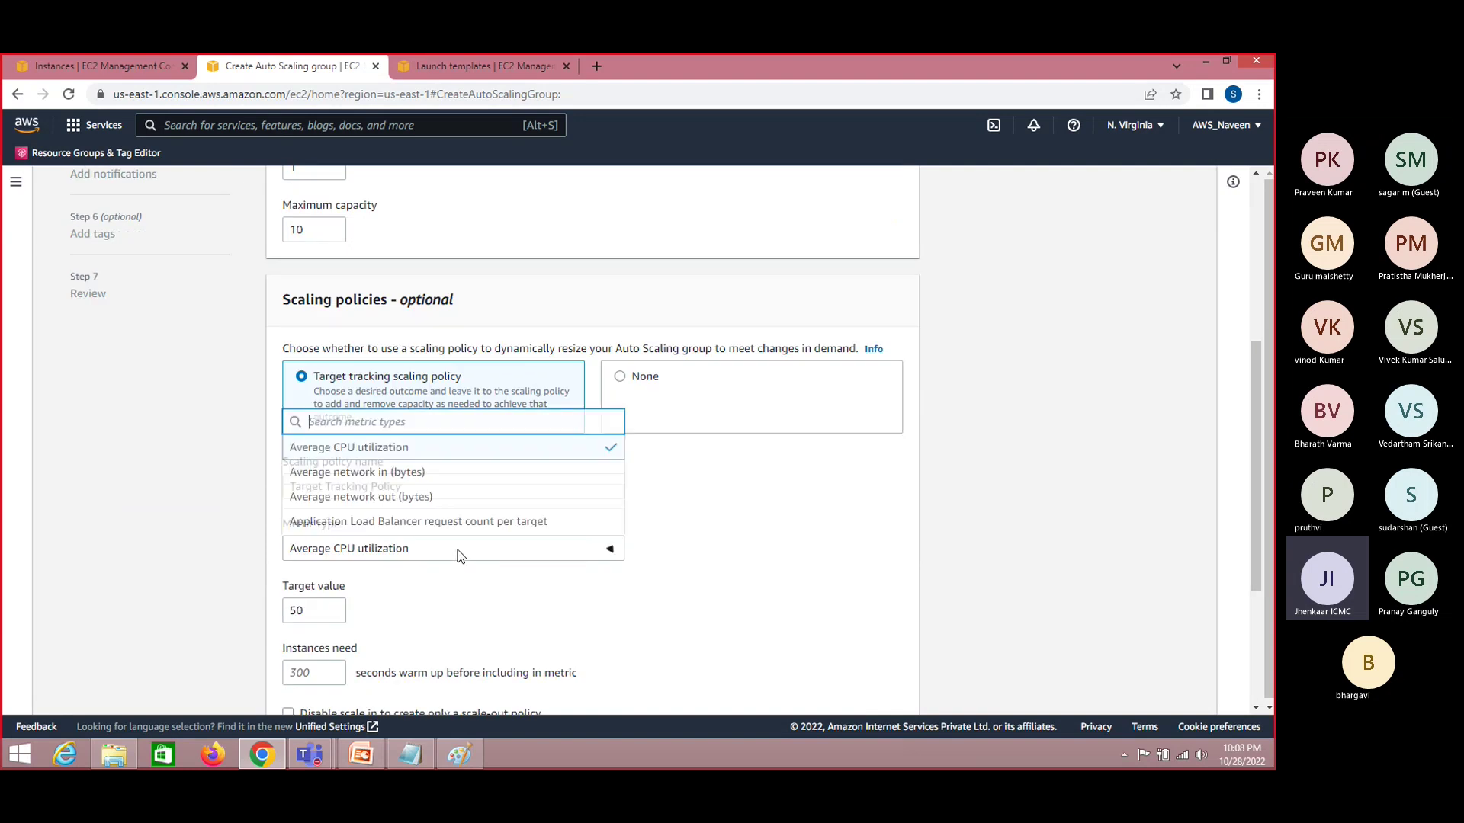
{"action": "left_click", "coordinate": [449, 457]}
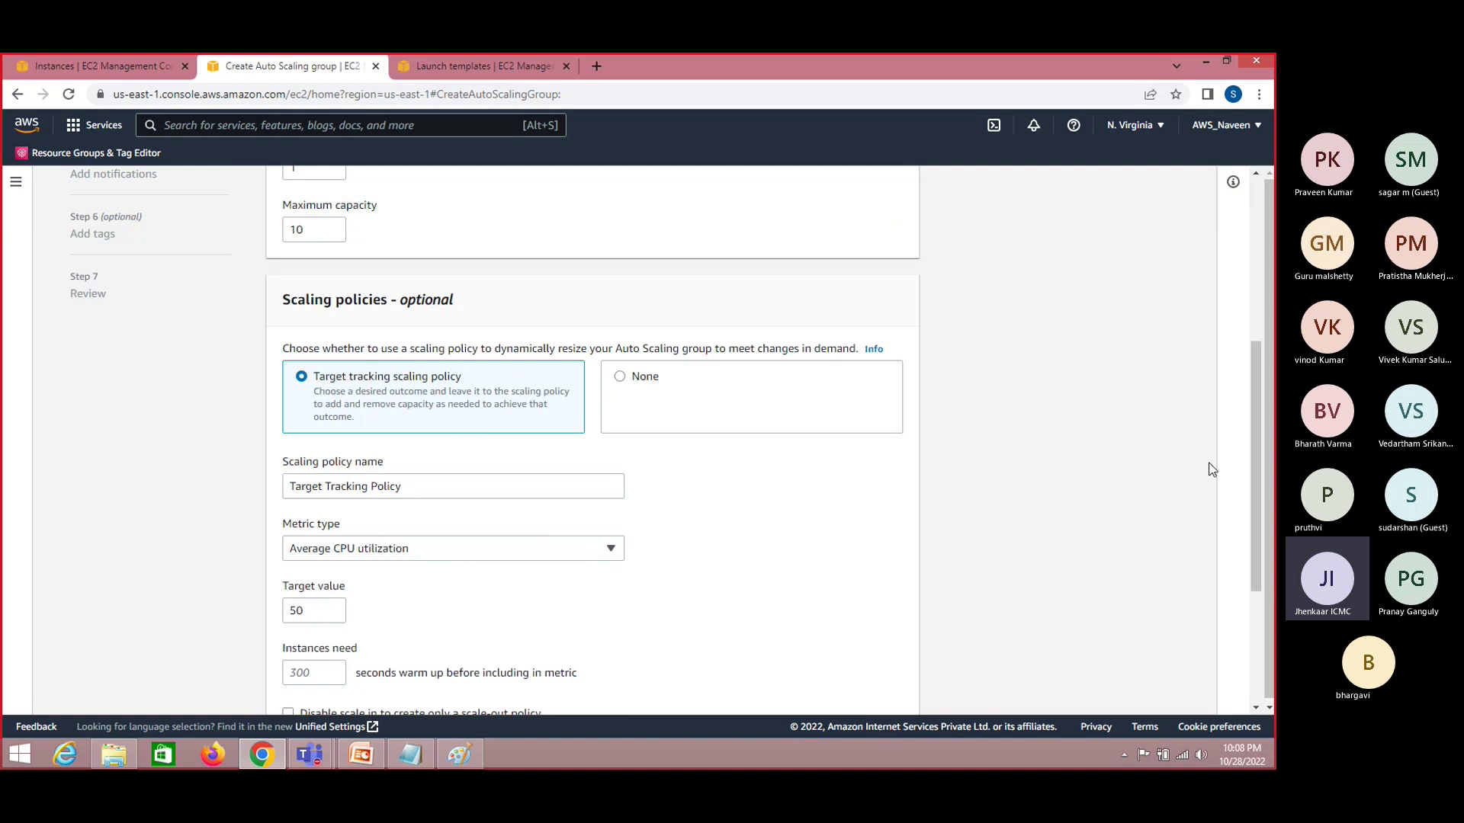
{"action": "left_click_drag", "start_coordinate": [1255, 510], "coordinate": [1250, 390]}
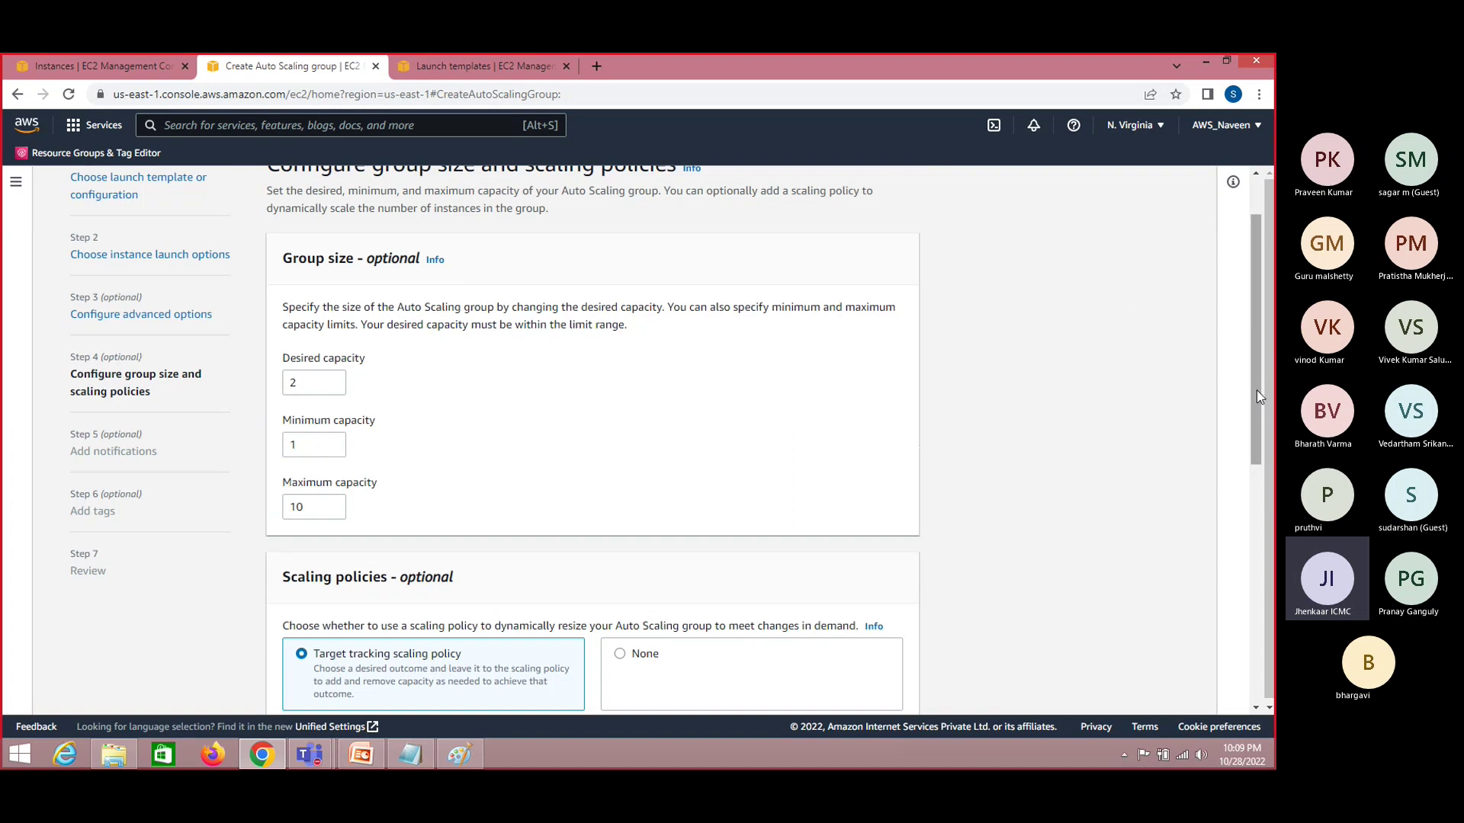
{"action": "left_click_drag", "start_coordinate": [1256, 390], "coordinate": [1269, 461]}
{"action": "left_click", "coordinate": [620, 501]}
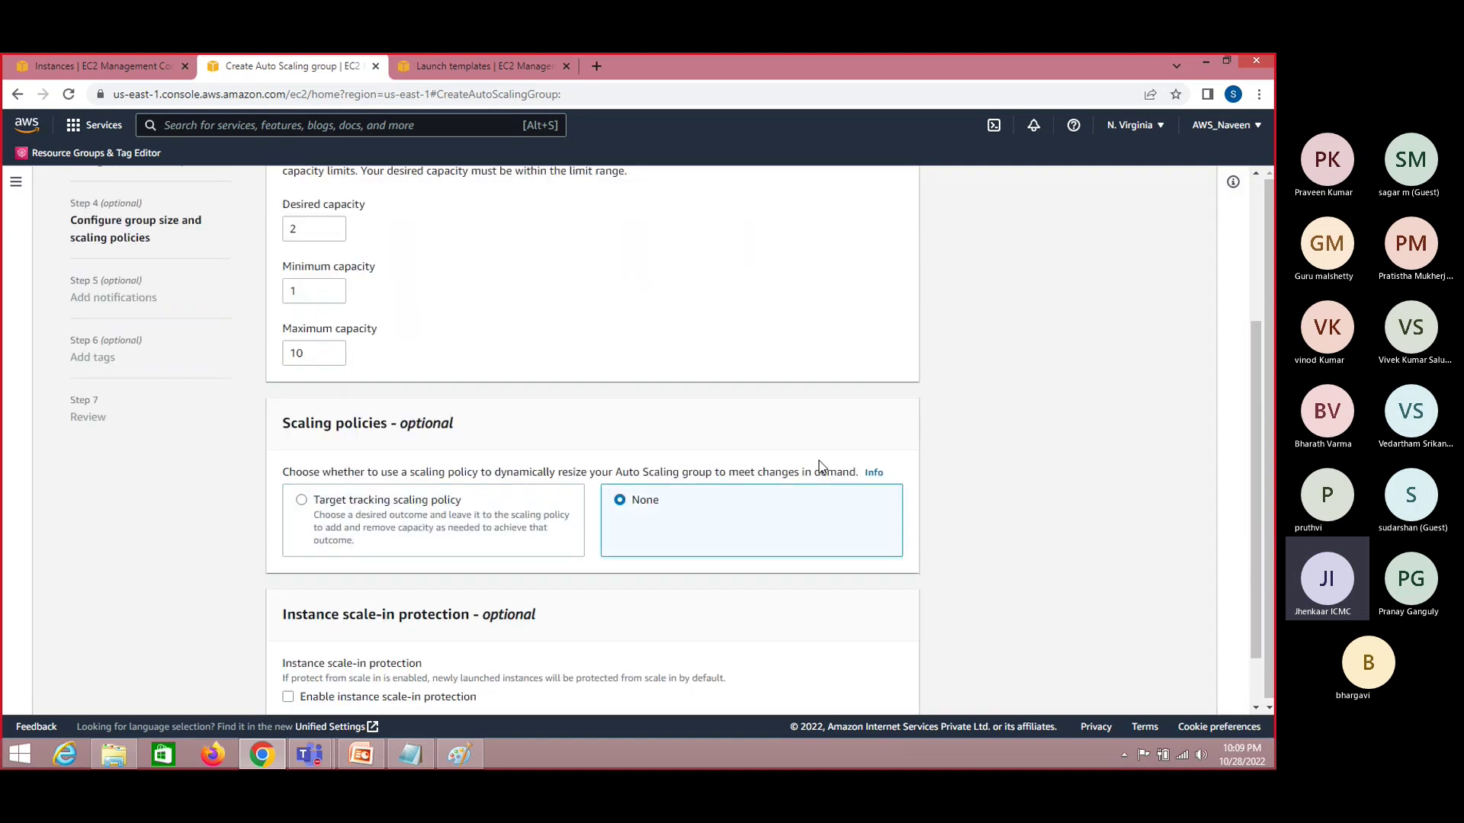
Continue to the tags without enabling instance scale-in protection or adding any notification
{"action": "scroll", "coordinate": [1259, 513], "scroll_direction": "down", "scroll_amount": 1}
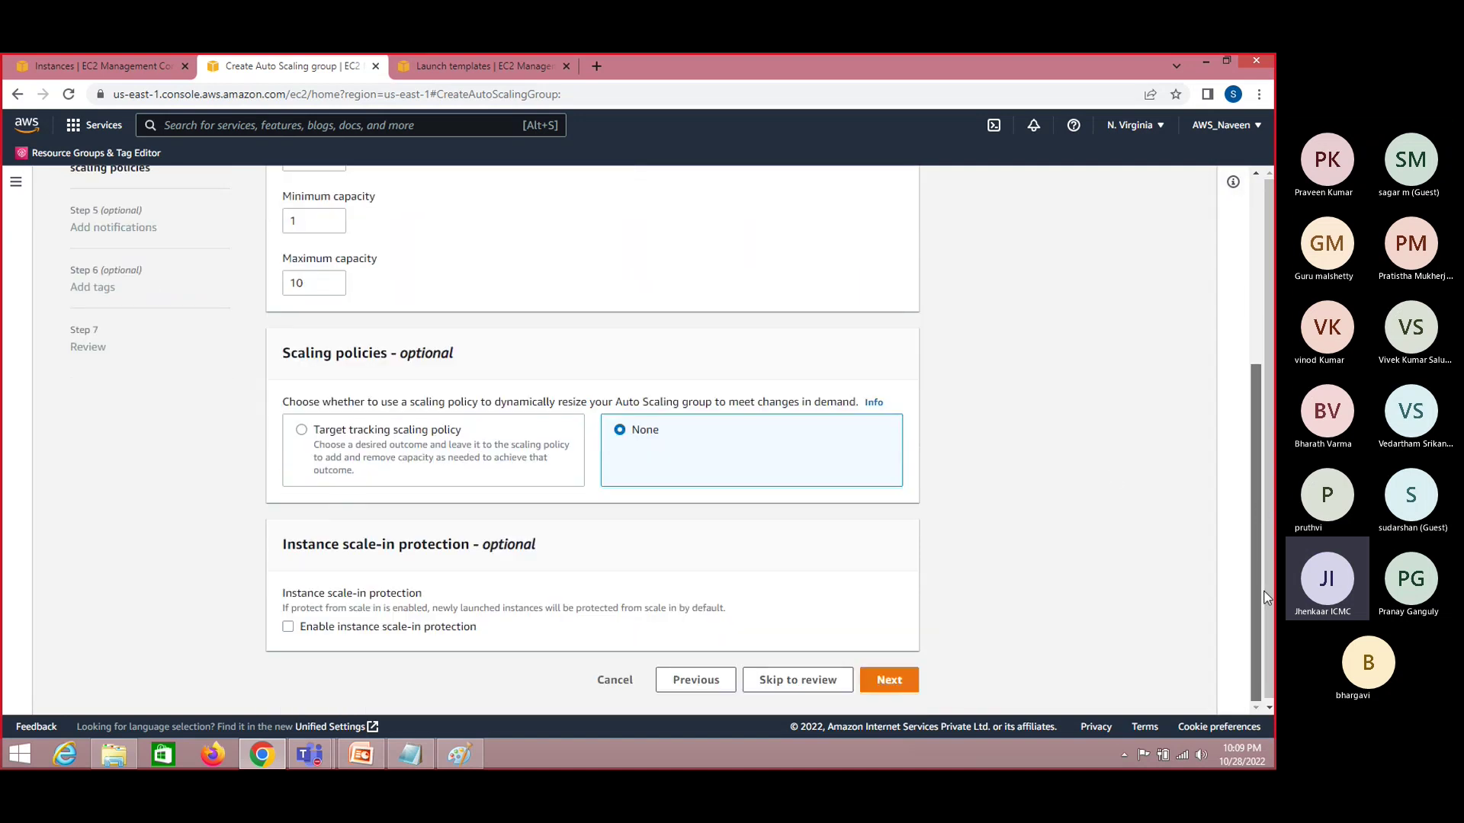
{"action": "left_click", "coordinate": [889, 681]}
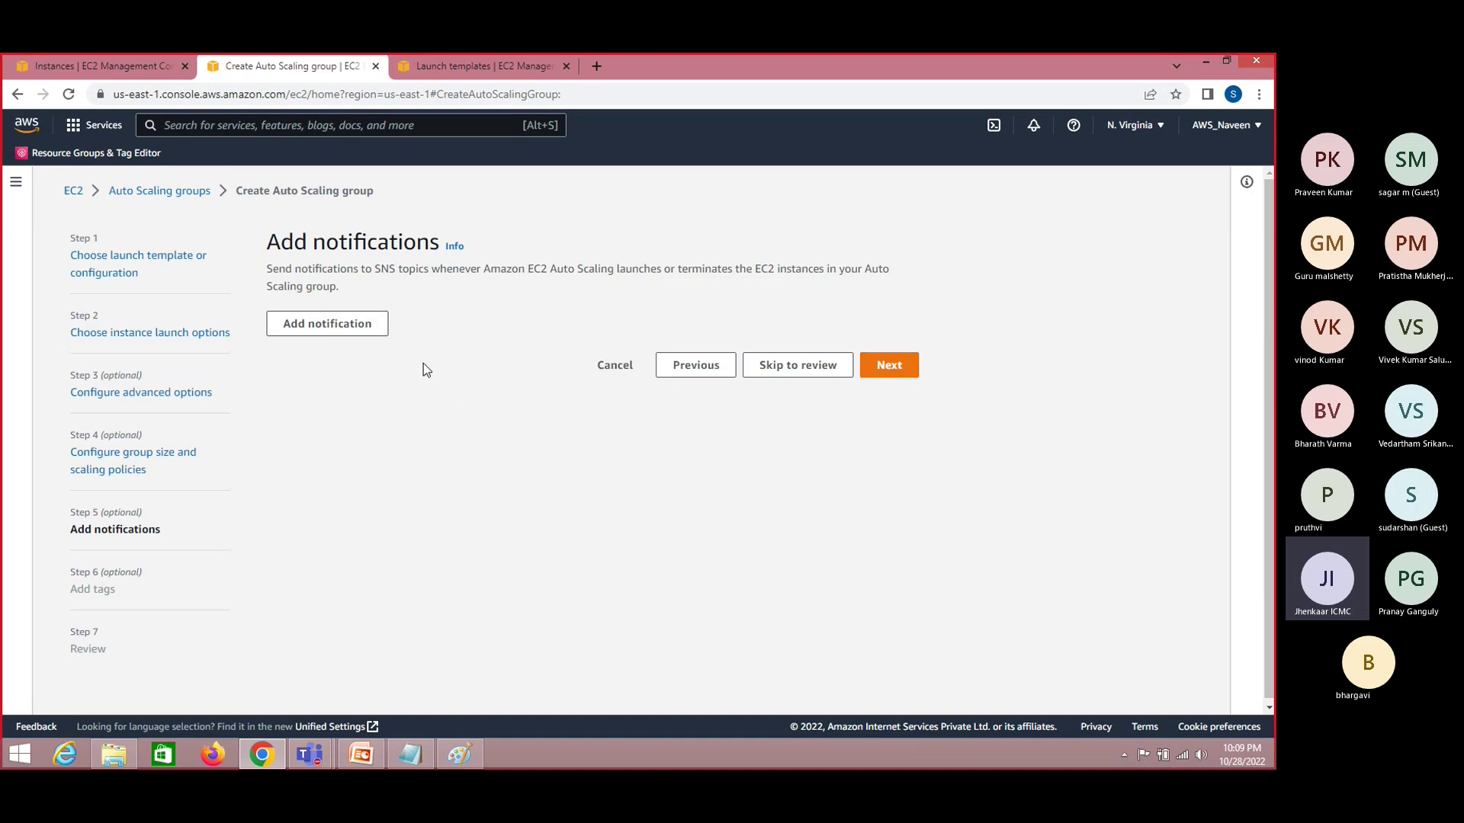
{"action": "left_click", "coordinate": [889, 366]}
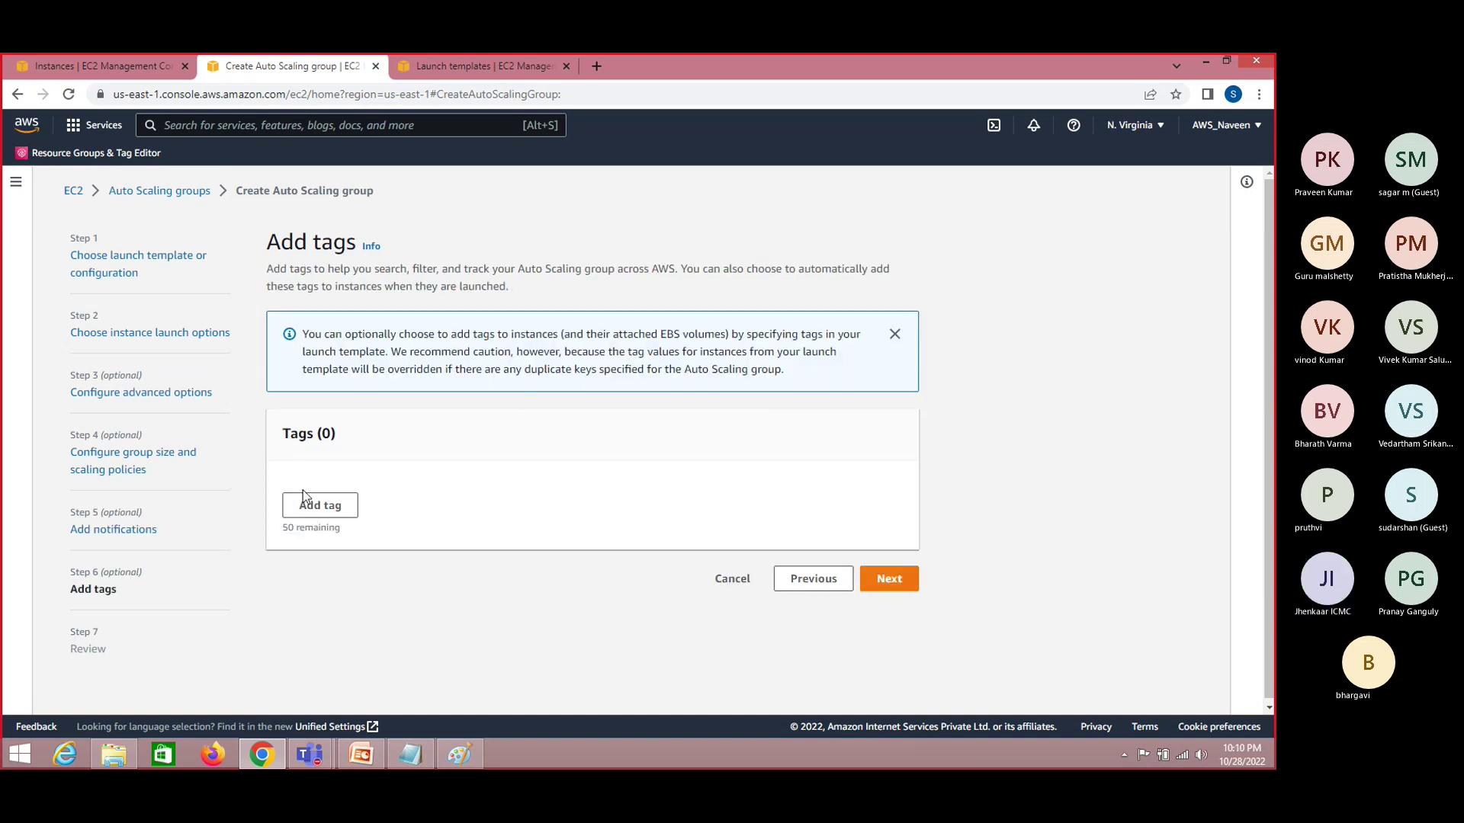
Add a tag with key Name and value Webserver, applied to new instances, and continue to the review
{"action": "left_click", "coordinate": [320, 506]}
{"action": "left_click", "coordinate": [320, 507]}
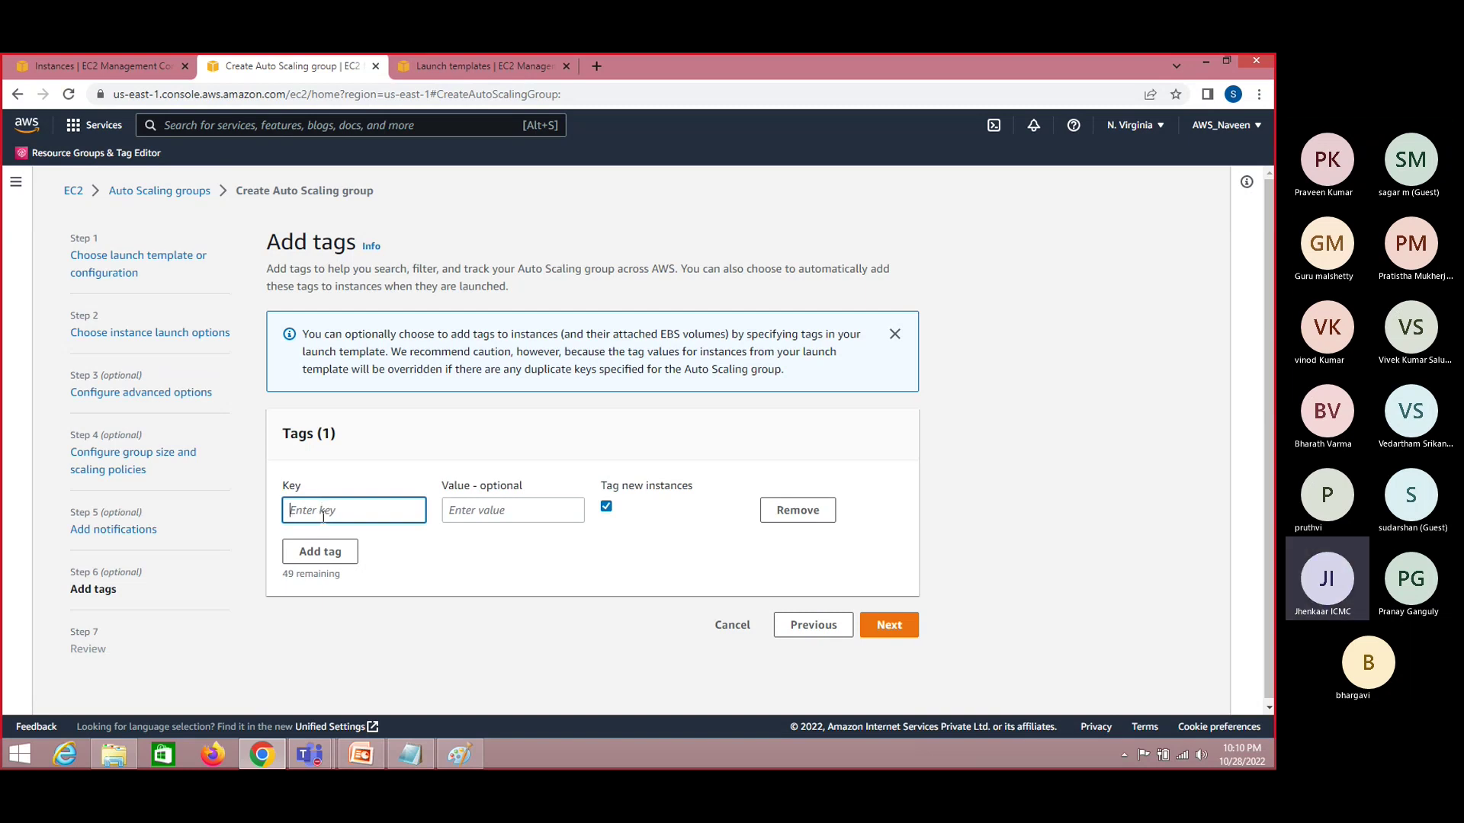
{"action": "type", "text": "Name"}
{"action": "left_click", "coordinate": [481, 508]}
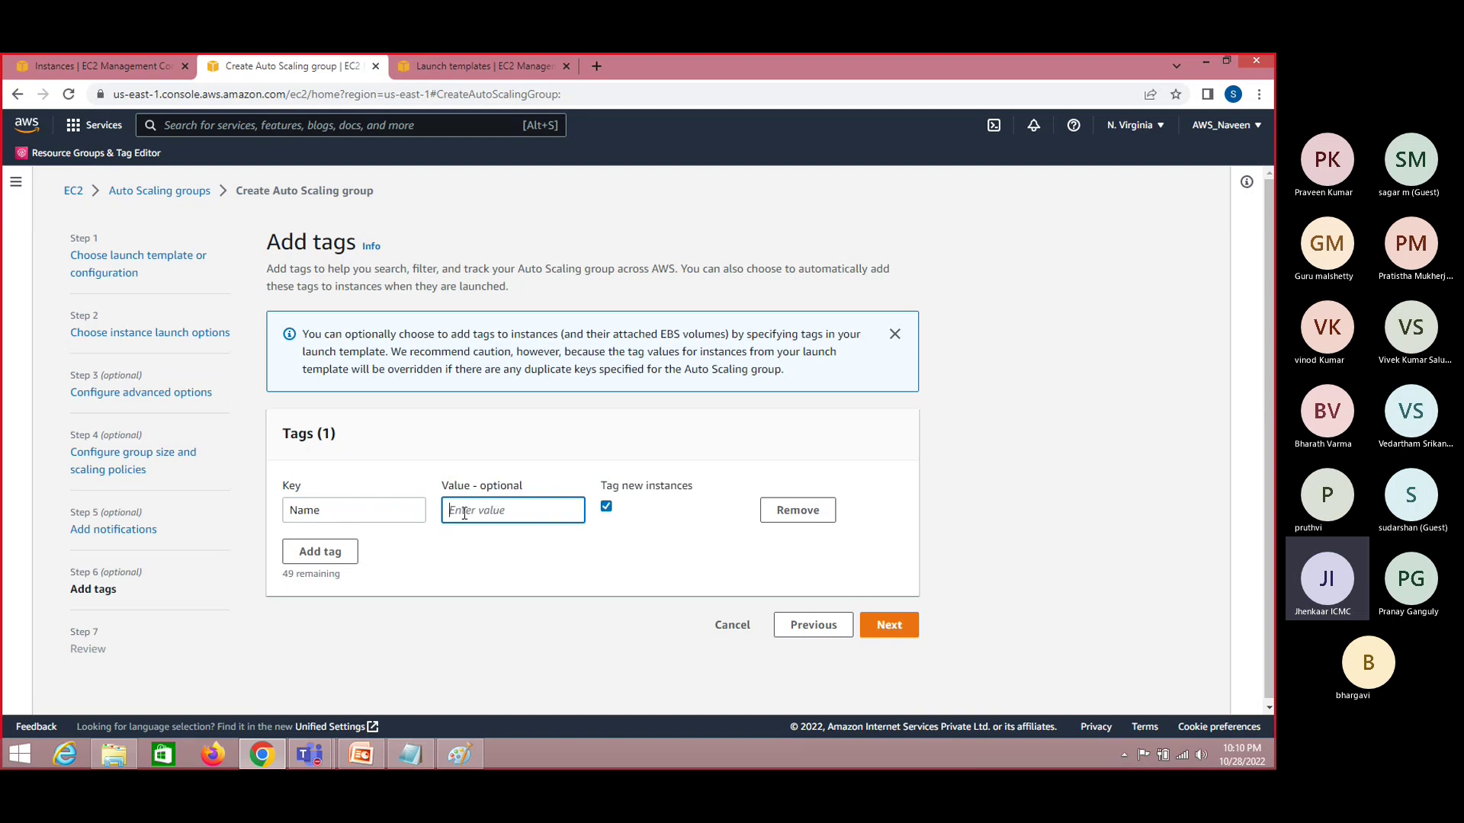
{"action": "type", "text": "Webserver"}
{"action": "left_click", "coordinate": [596, 558]}
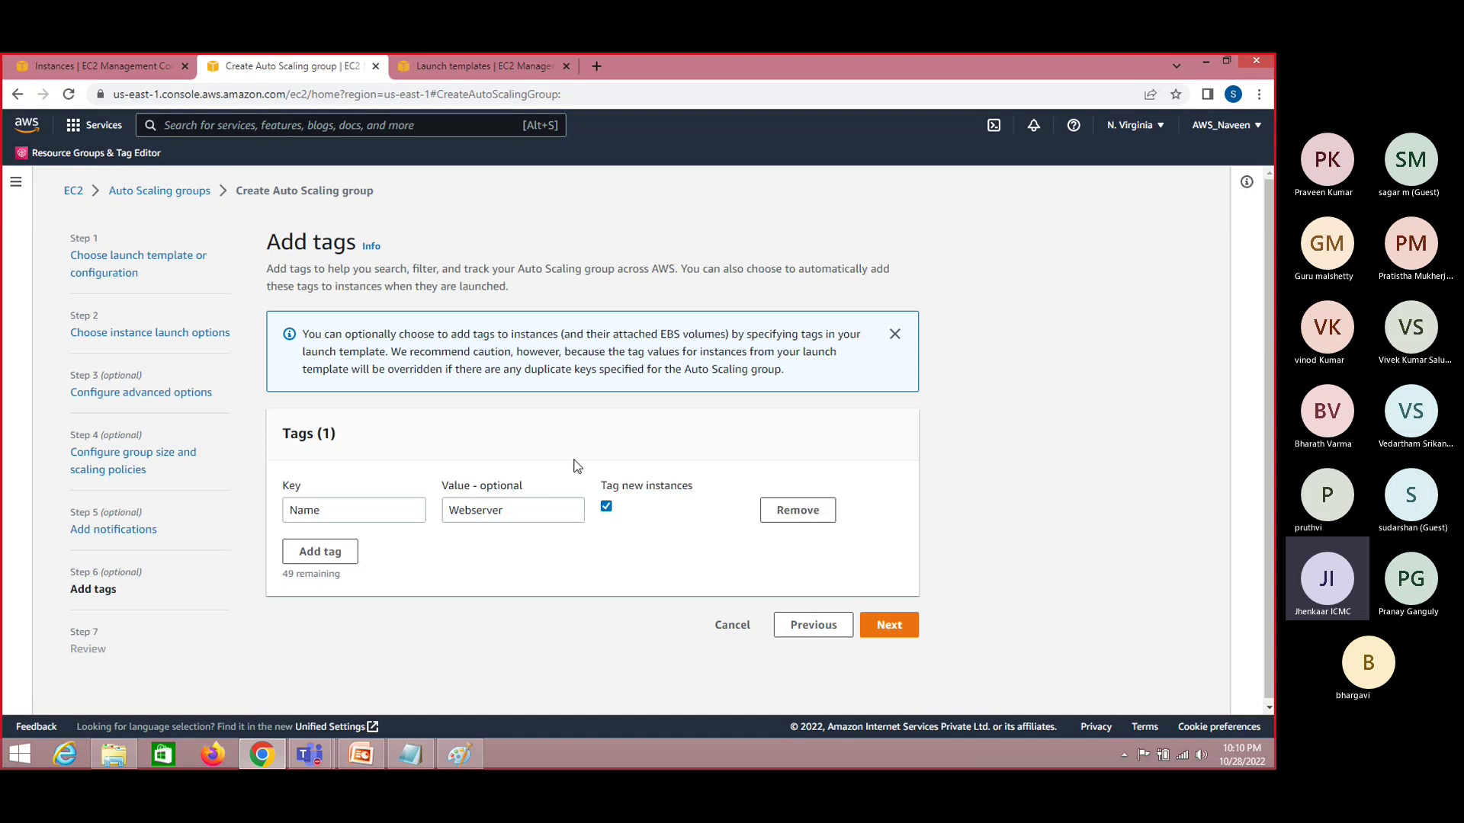
{"action": "left_click_drag", "start_coordinate": [494, 510], "coordinate": [490, 510]}
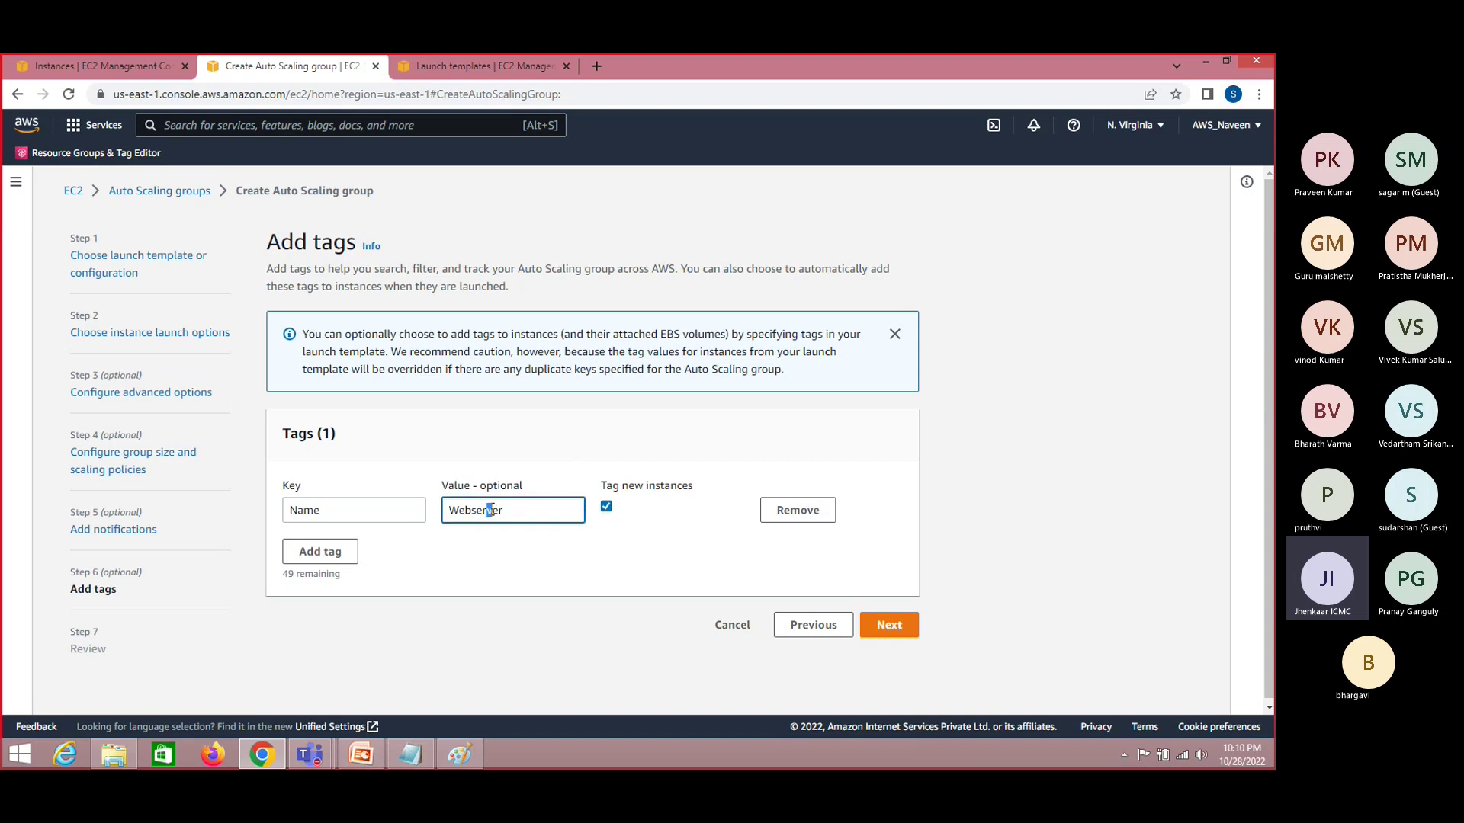
{"action": "double_click", "coordinate": [474, 510]}
{"action": "left_click", "coordinate": [525, 551]}
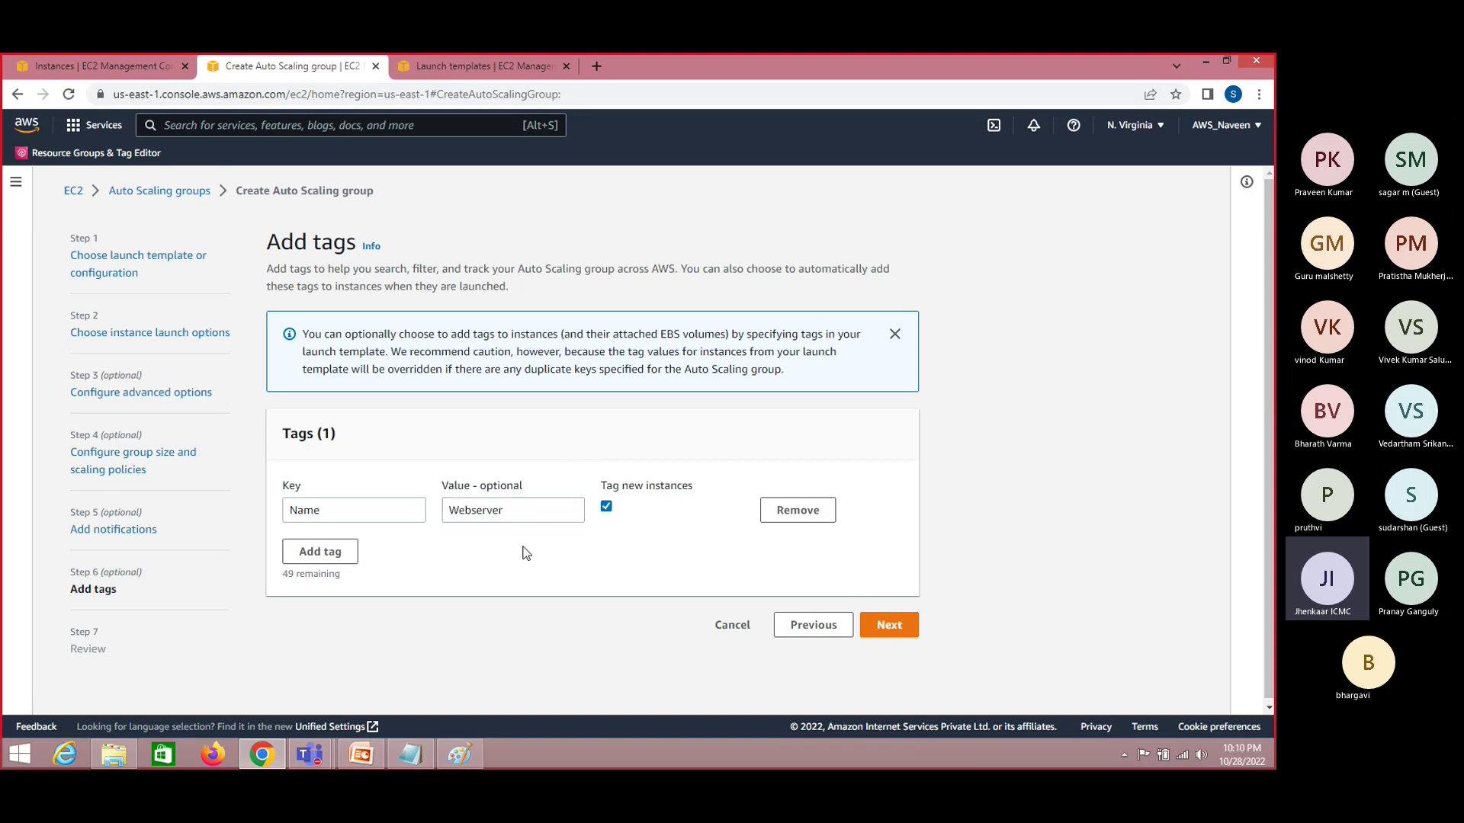
{"action": "left_click", "coordinate": [883, 627]}
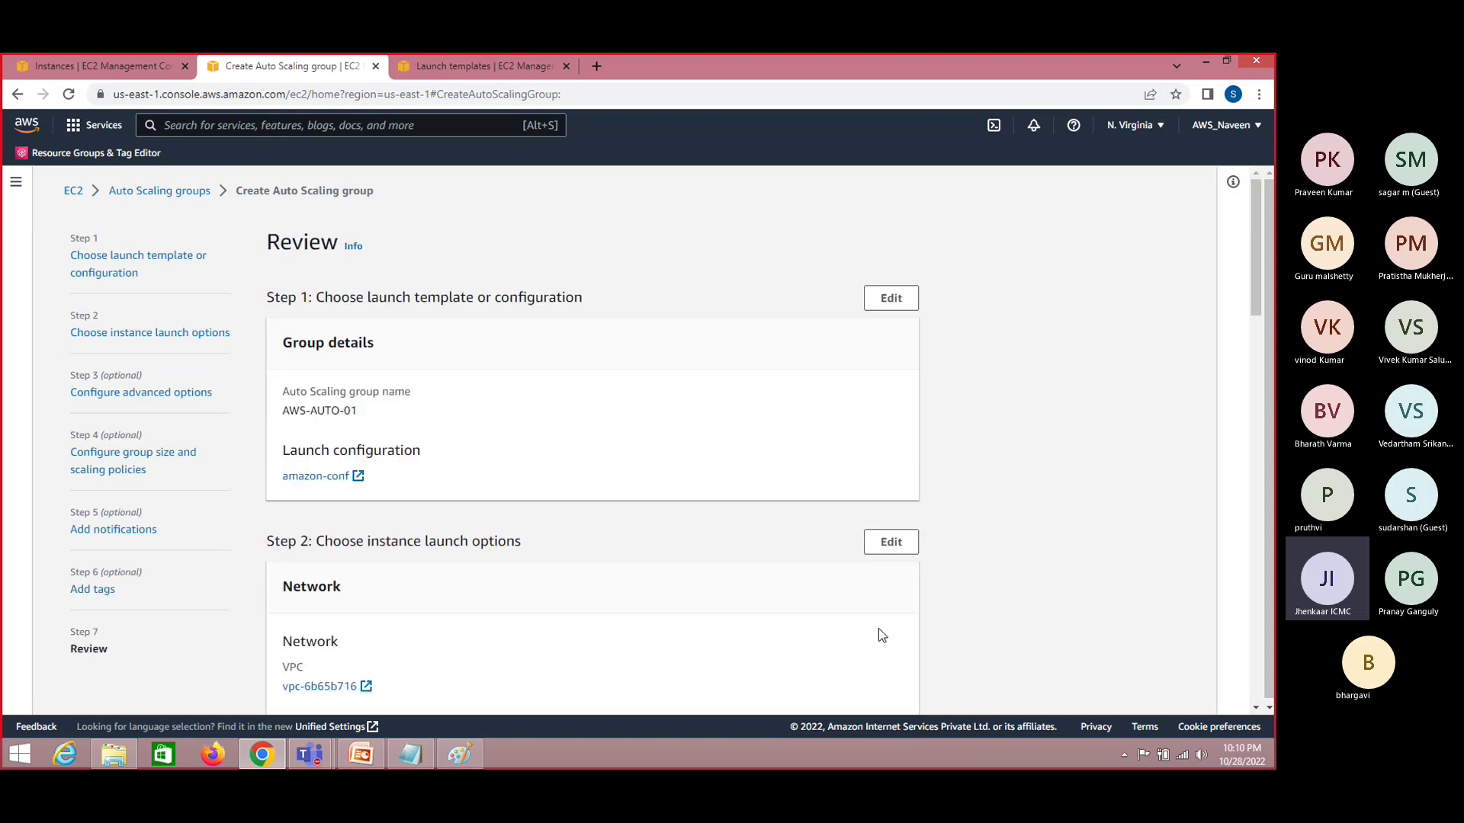
Review the Auto Scaling group's launch configuration, network, load balancing, health check and group size settings
{"action": "scroll", "coordinate": [1256, 281], "scroll_direction": "down", "scroll_amount": 3}
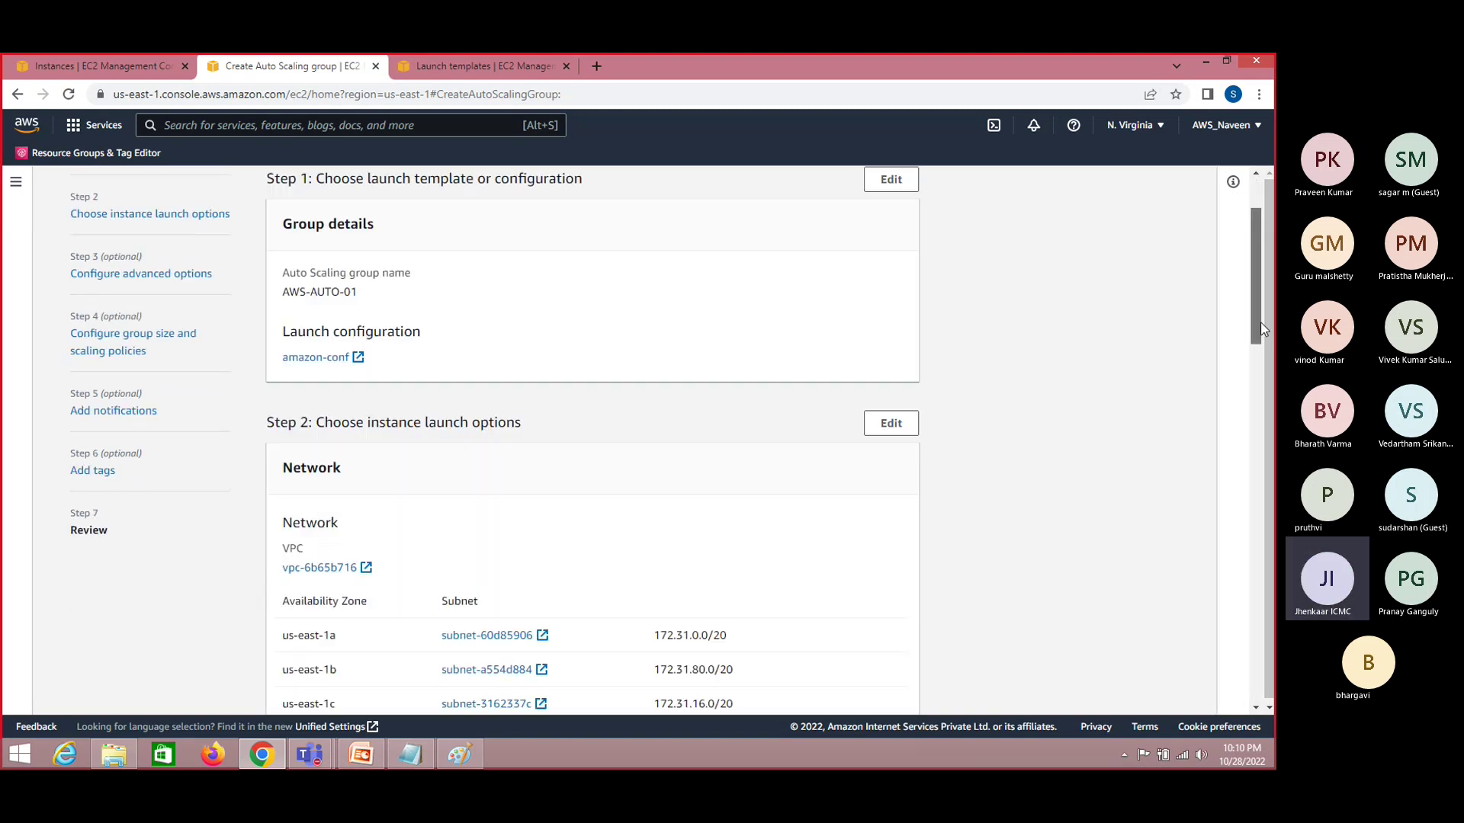
{"action": "scroll", "coordinate": [1272, 393], "scroll_direction": "down", "scroll_amount": 7}
{"action": "scroll", "coordinate": [1265, 351], "scroll_direction": "up", "scroll_amount": 6}
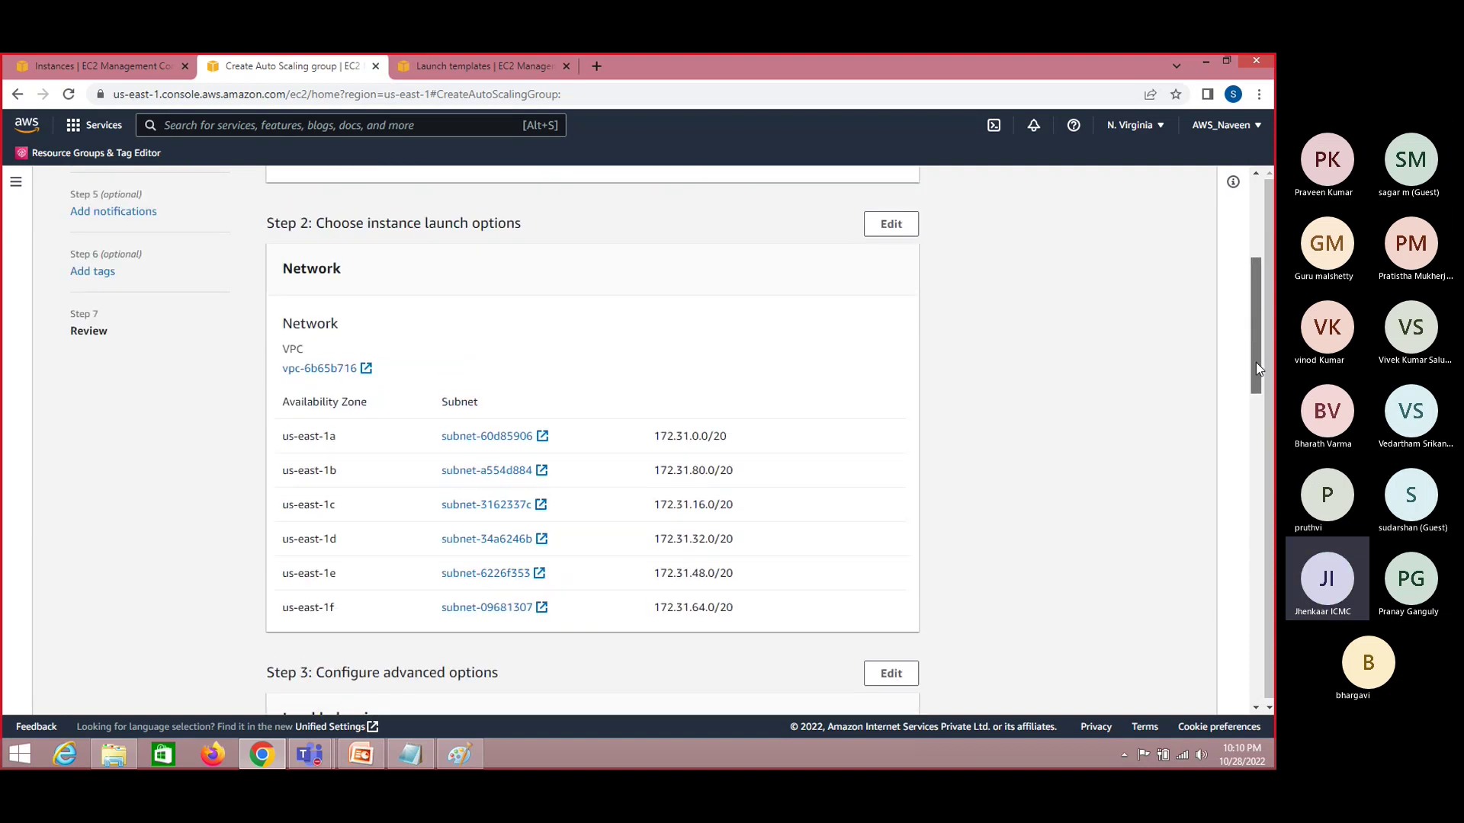
{"action": "left_click_drag", "start_coordinate": [1256, 363], "coordinate": [1269, 415]}
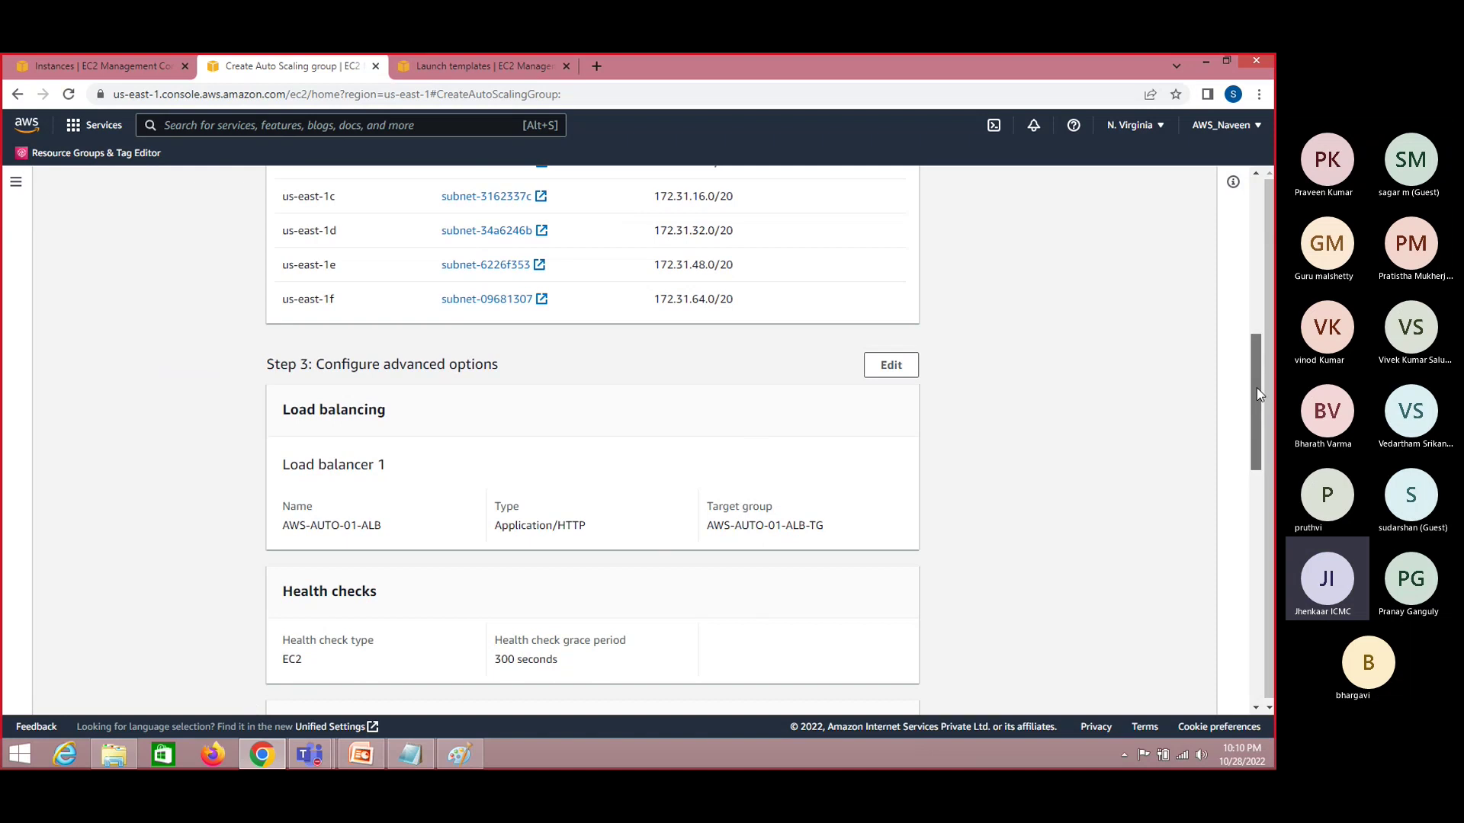
{"action": "left_click_drag", "start_coordinate": [1256, 387], "coordinate": [1271, 539]}
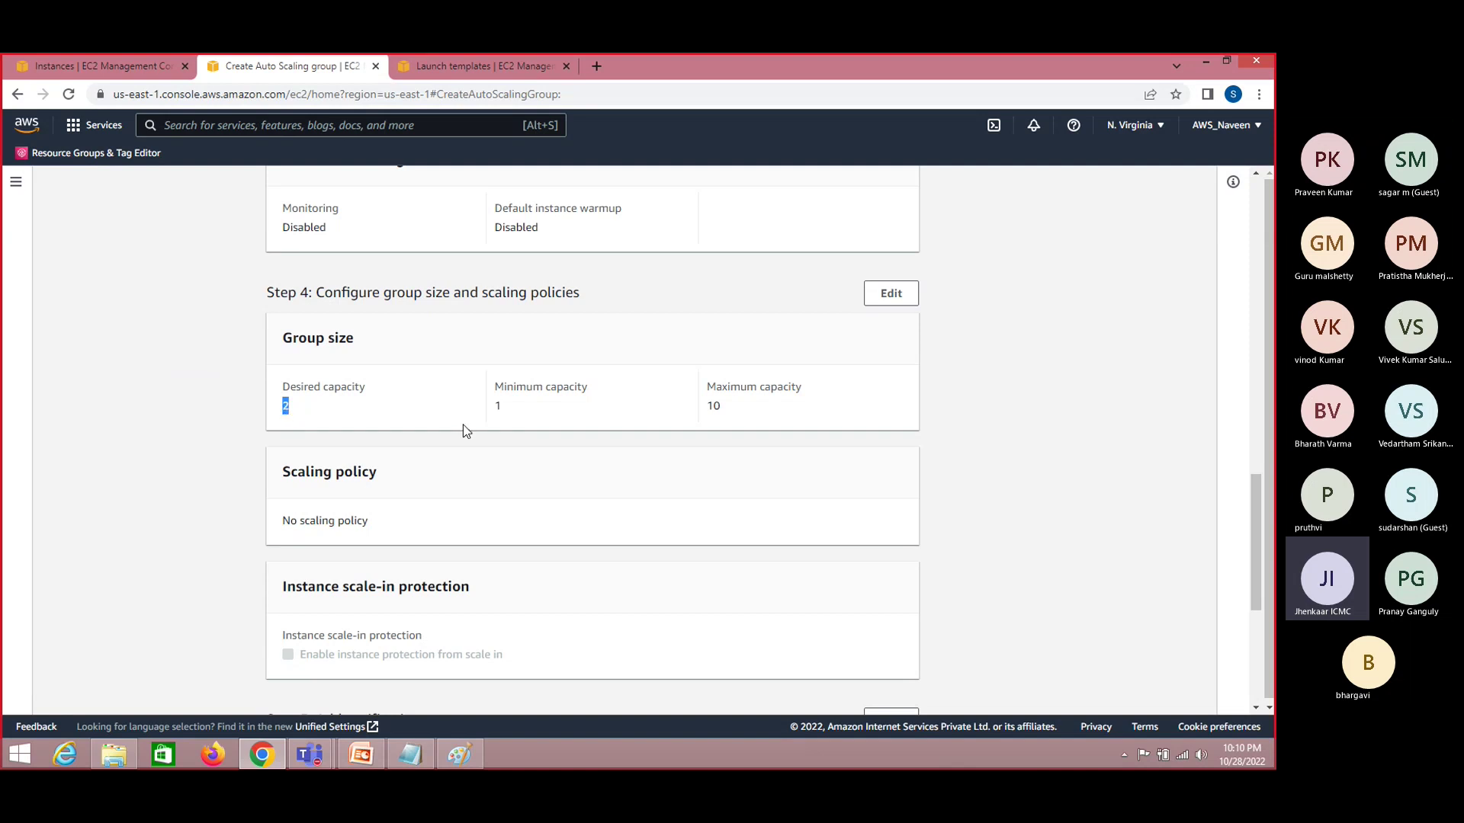
{"action": "left_click", "coordinate": [505, 412]}
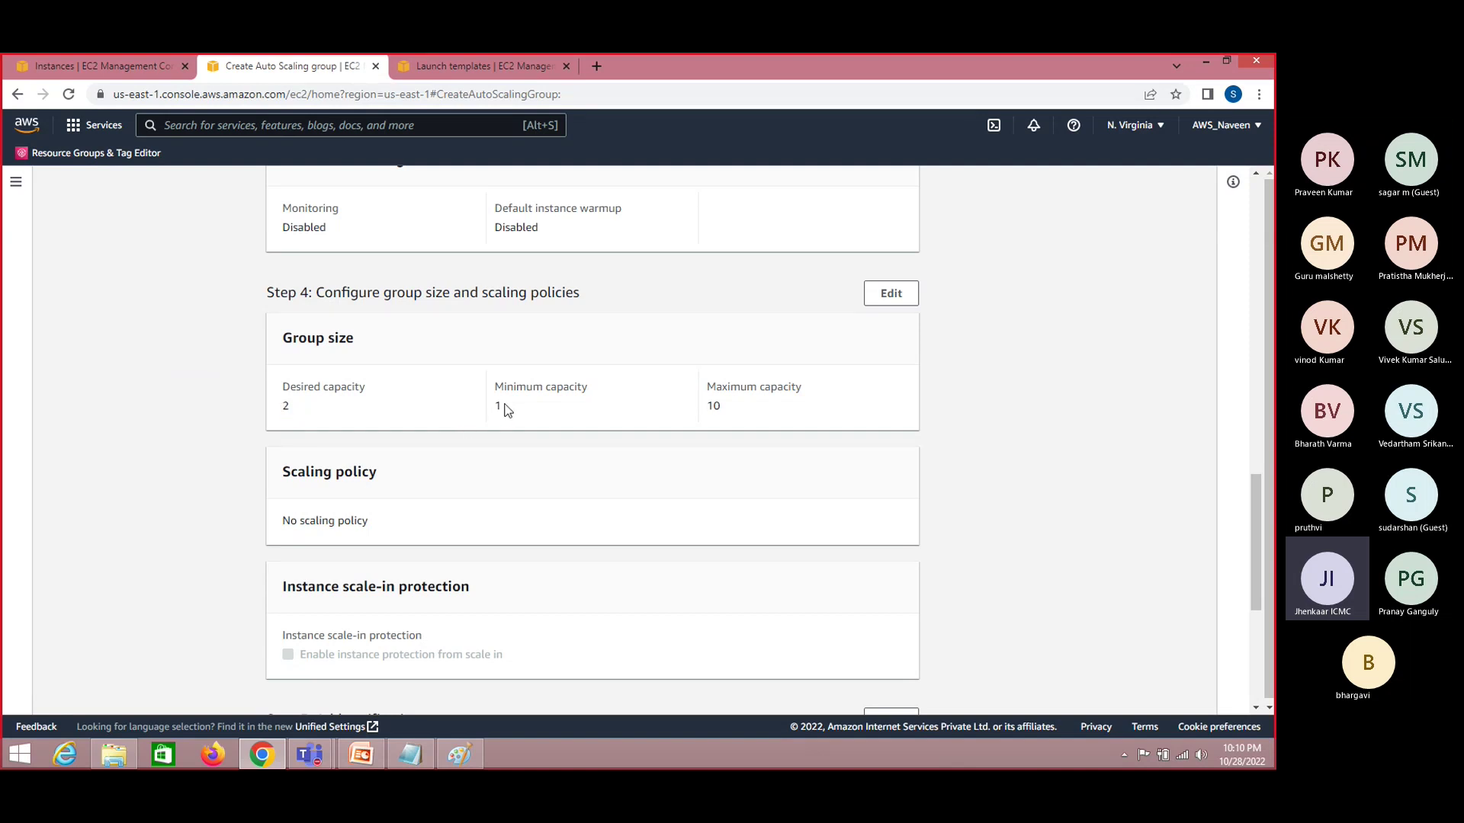
{"action": "double_click", "coordinate": [711, 405]}
{"action": "left_click", "coordinate": [721, 412]}
Create the Auto Scaling group and refresh the list of Auto Scaling groups
{"action": "left_click_drag", "start_coordinate": [1255, 532], "coordinate": [1260, 640]}
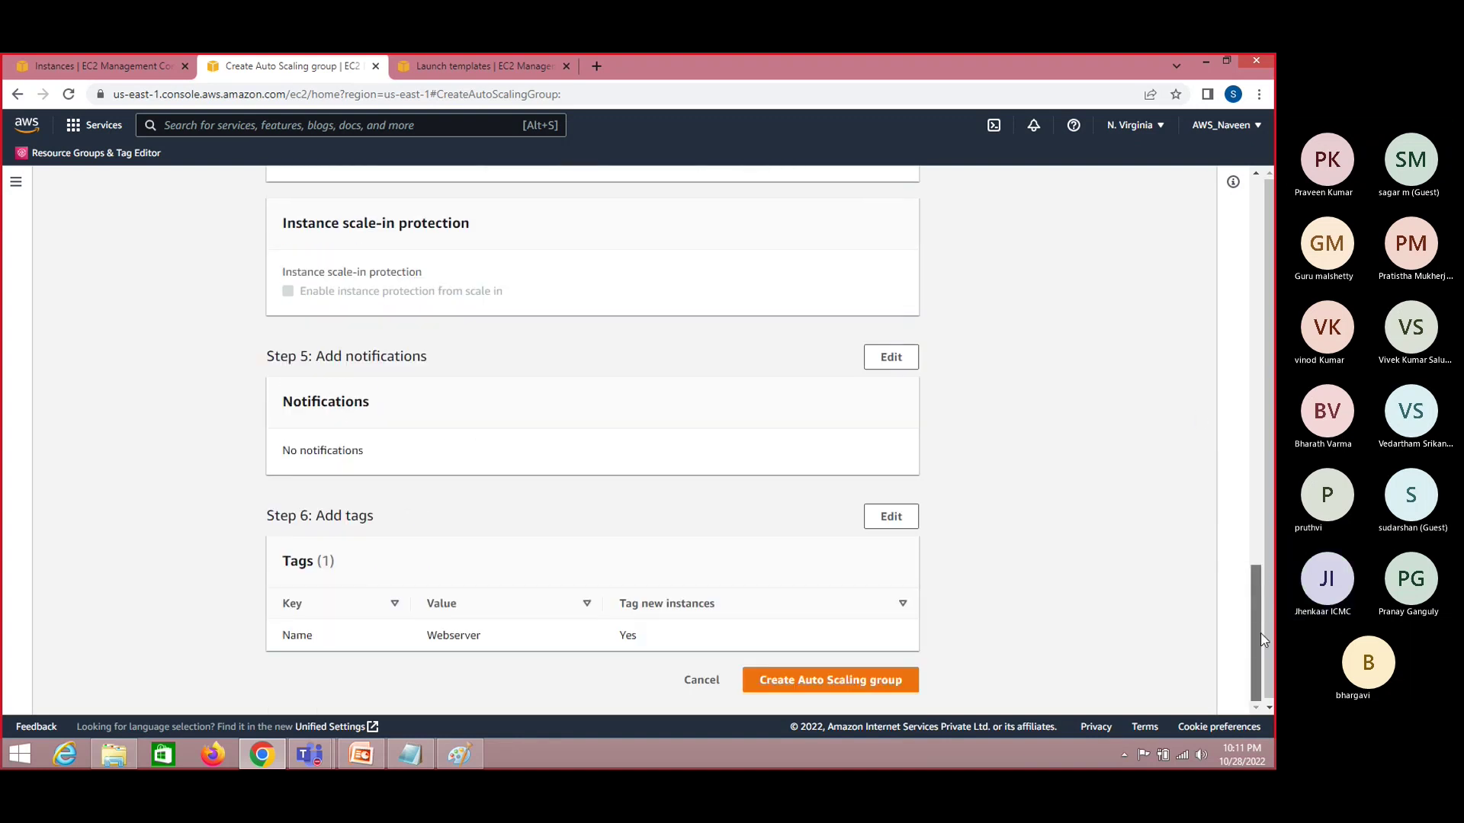
{"action": "left_click", "coordinate": [854, 681]}
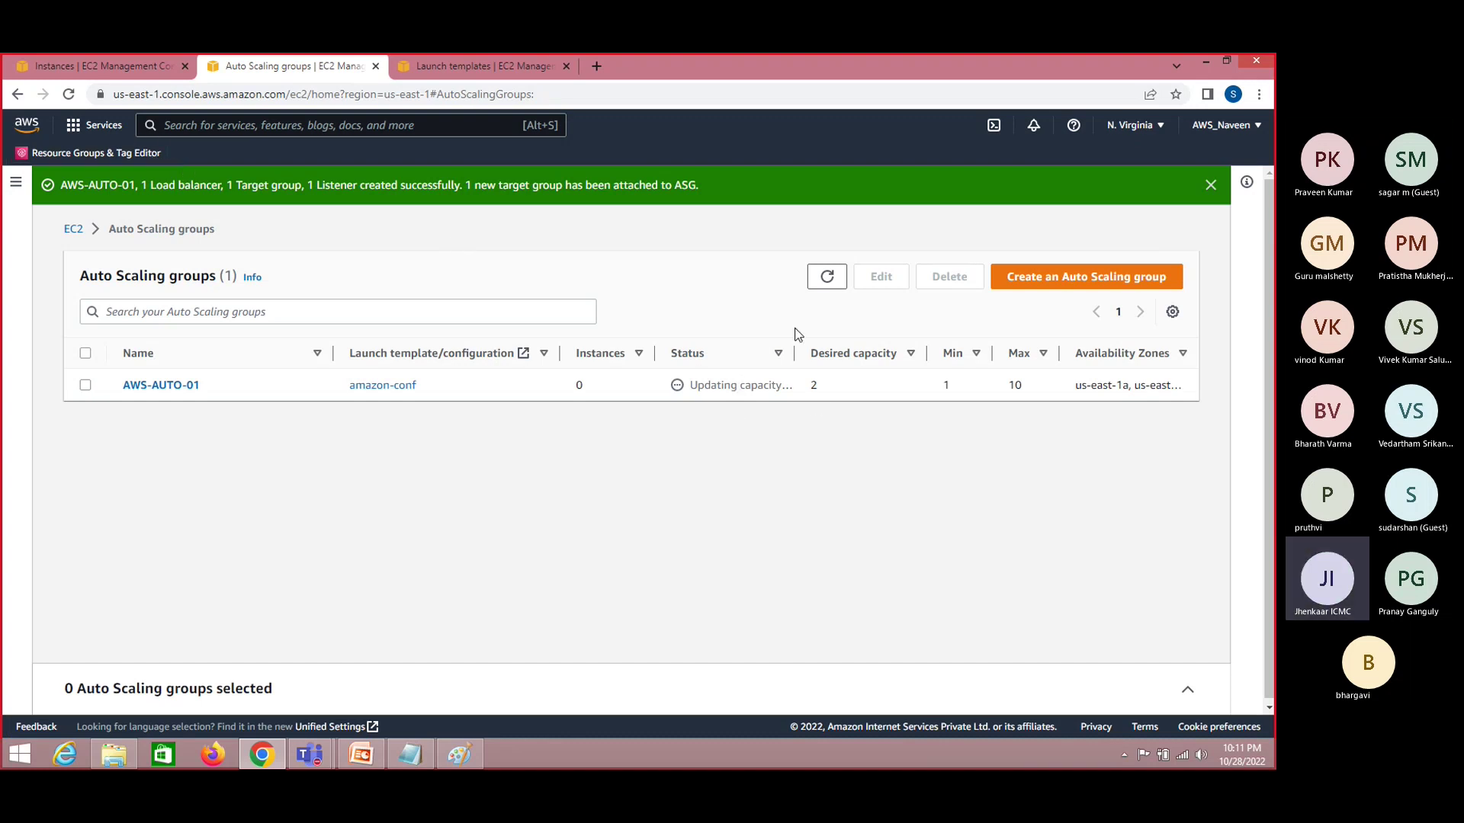
{"action": "left_click", "coordinate": [830, 286]}
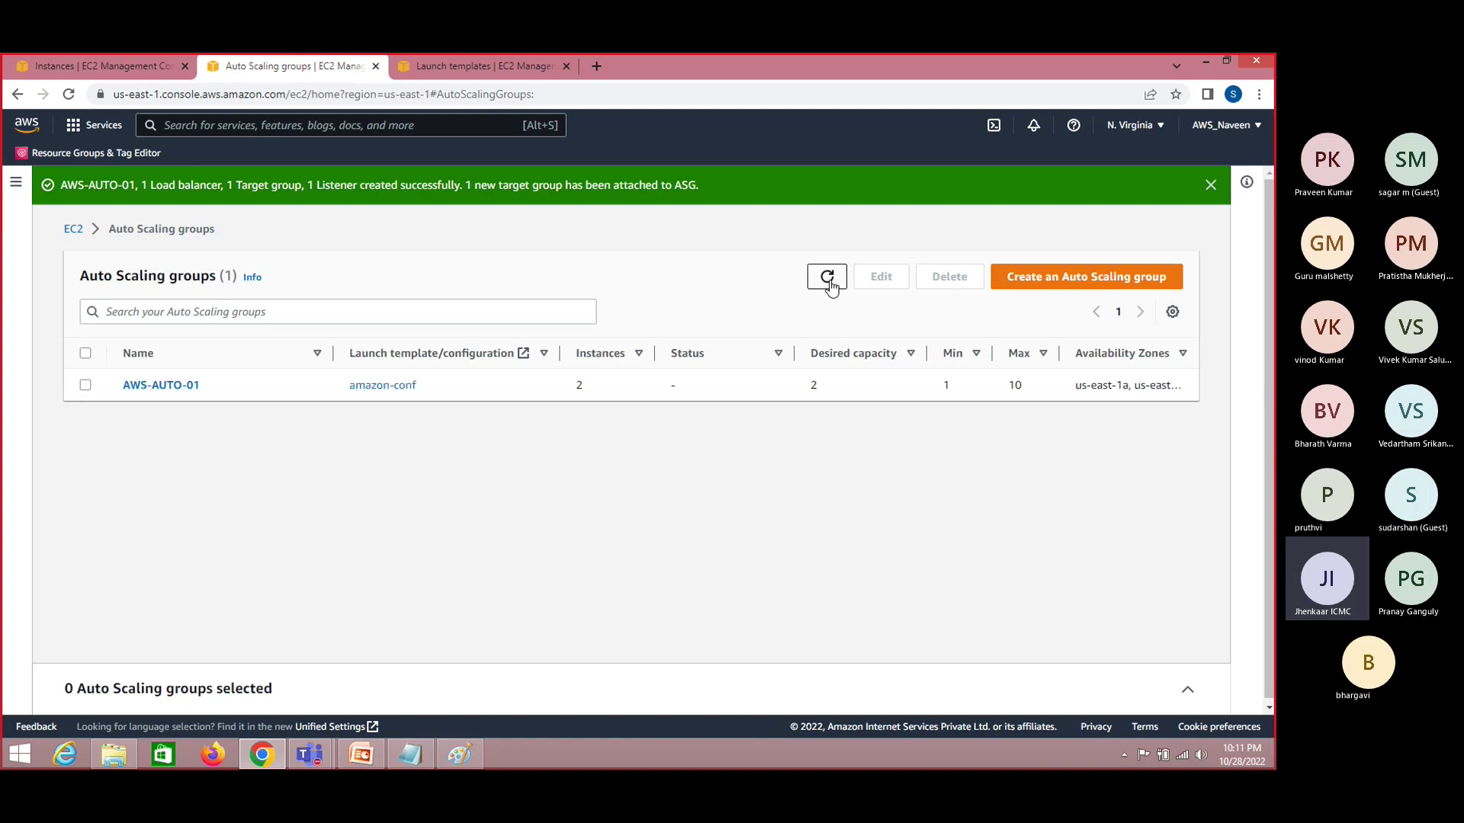
{"action": "left_click", "coordinate": [831, 286]}
Refresh the EC2 instance list to check the state of the Webserver instances, and glance at the capacity notes in the Paint diagram
{"action": "left_click", "coordinate": [102, 61]}
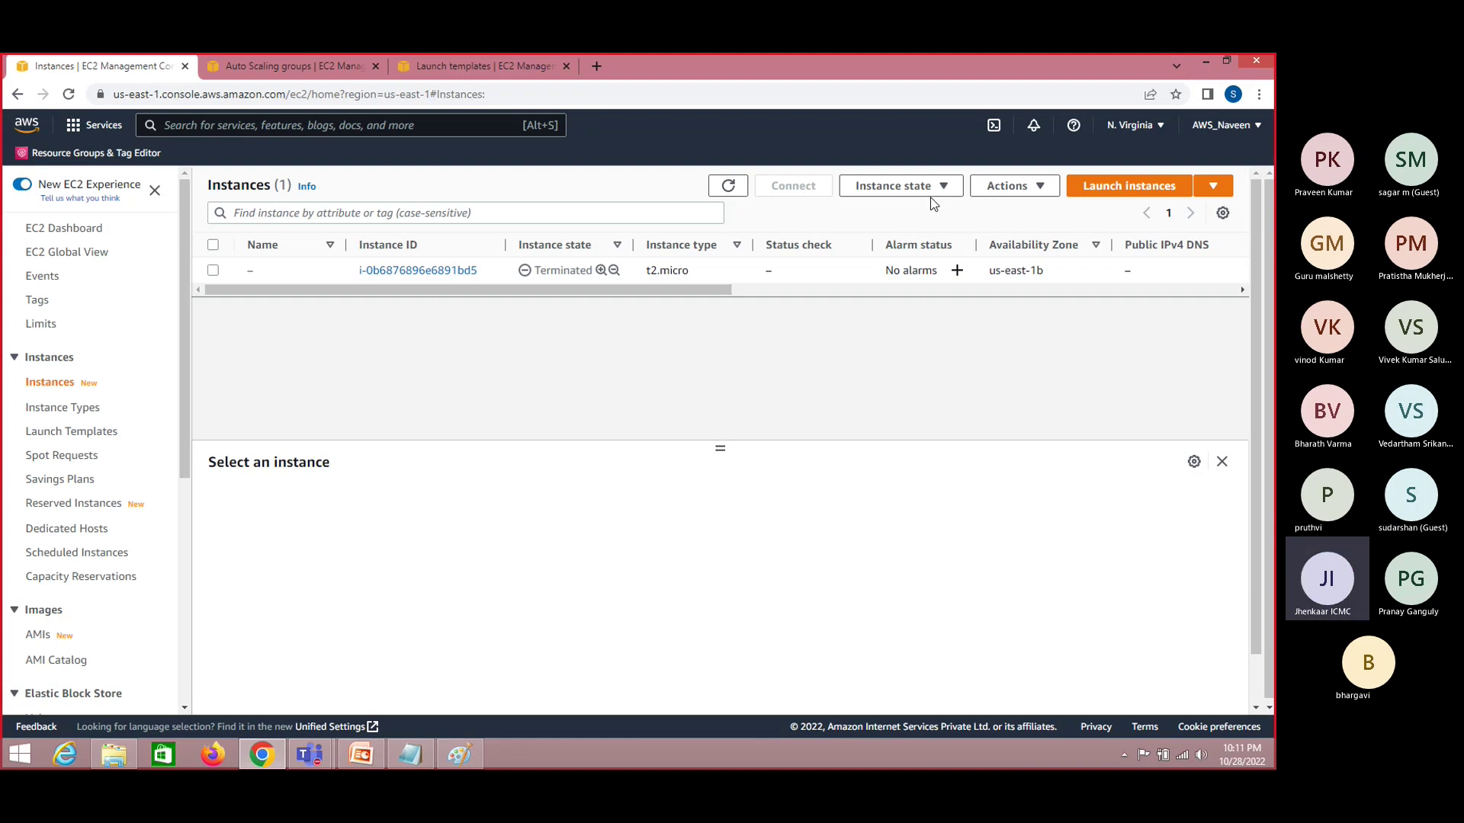
{"action": "left_click", "coordinate": [728, 188]}
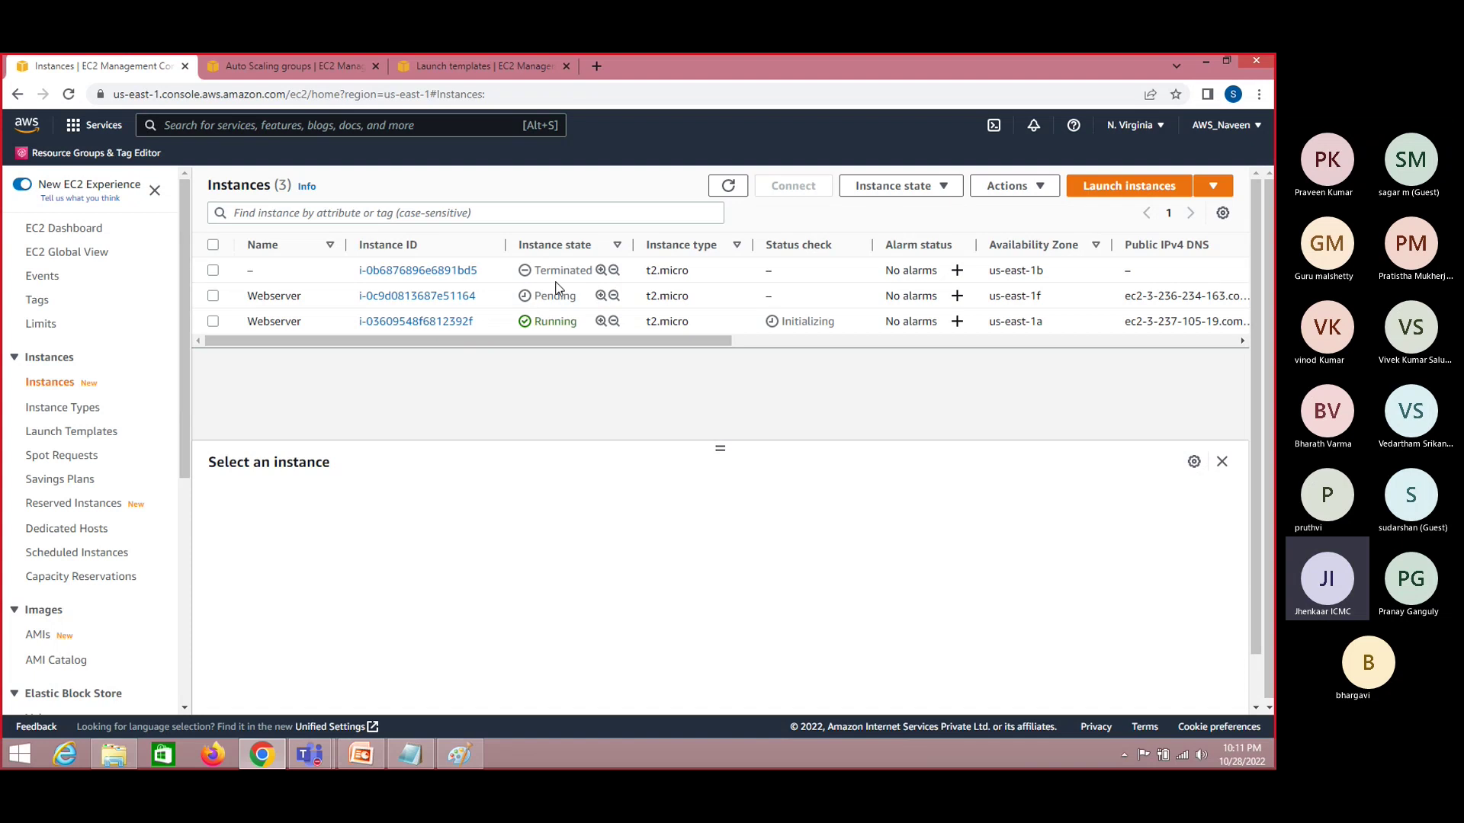
{"action": "left_click", "coordinate": [728, 188]}
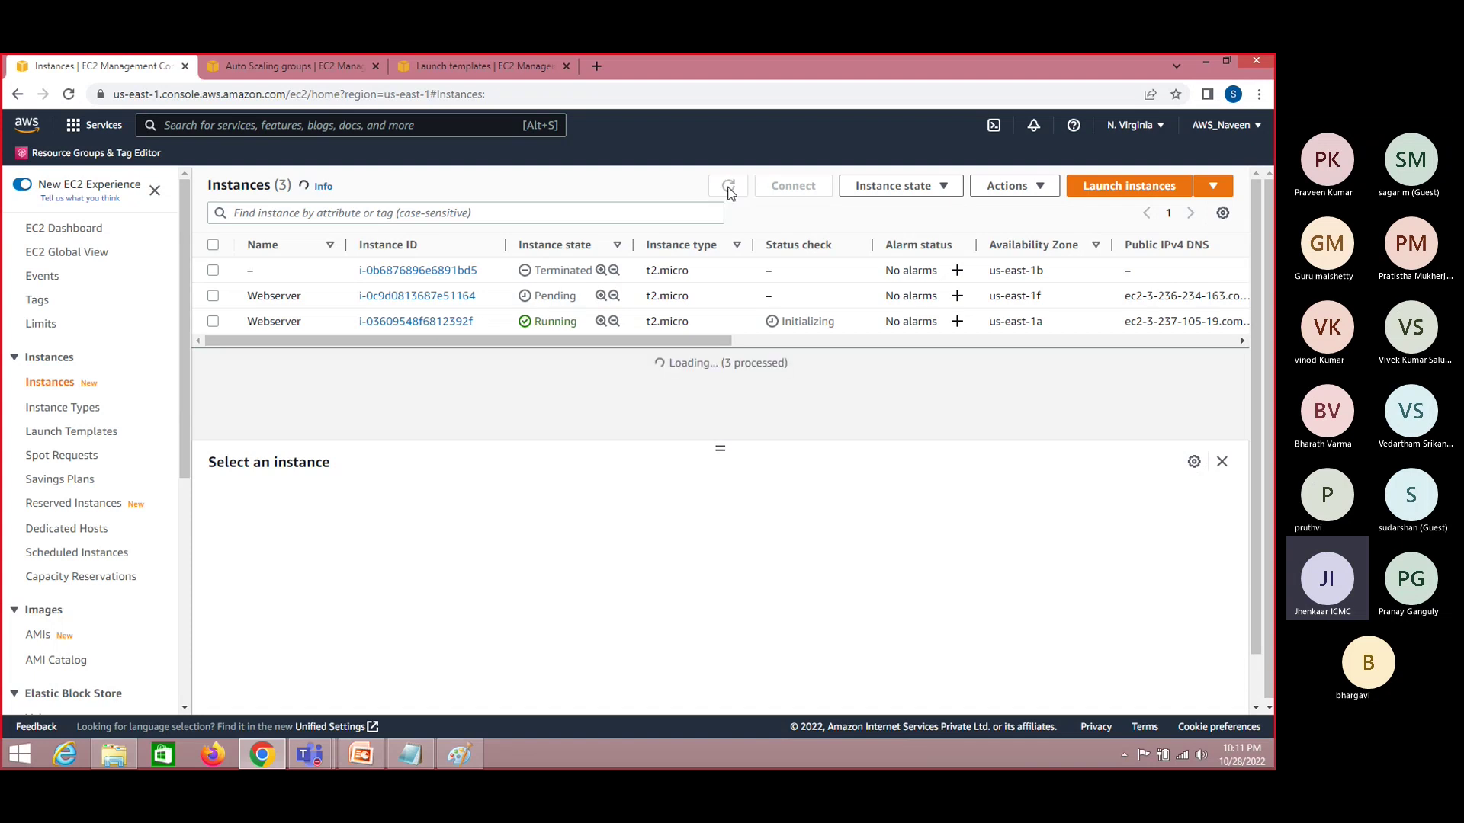
{"action": "left_click", "coordinate": [729, 189]}
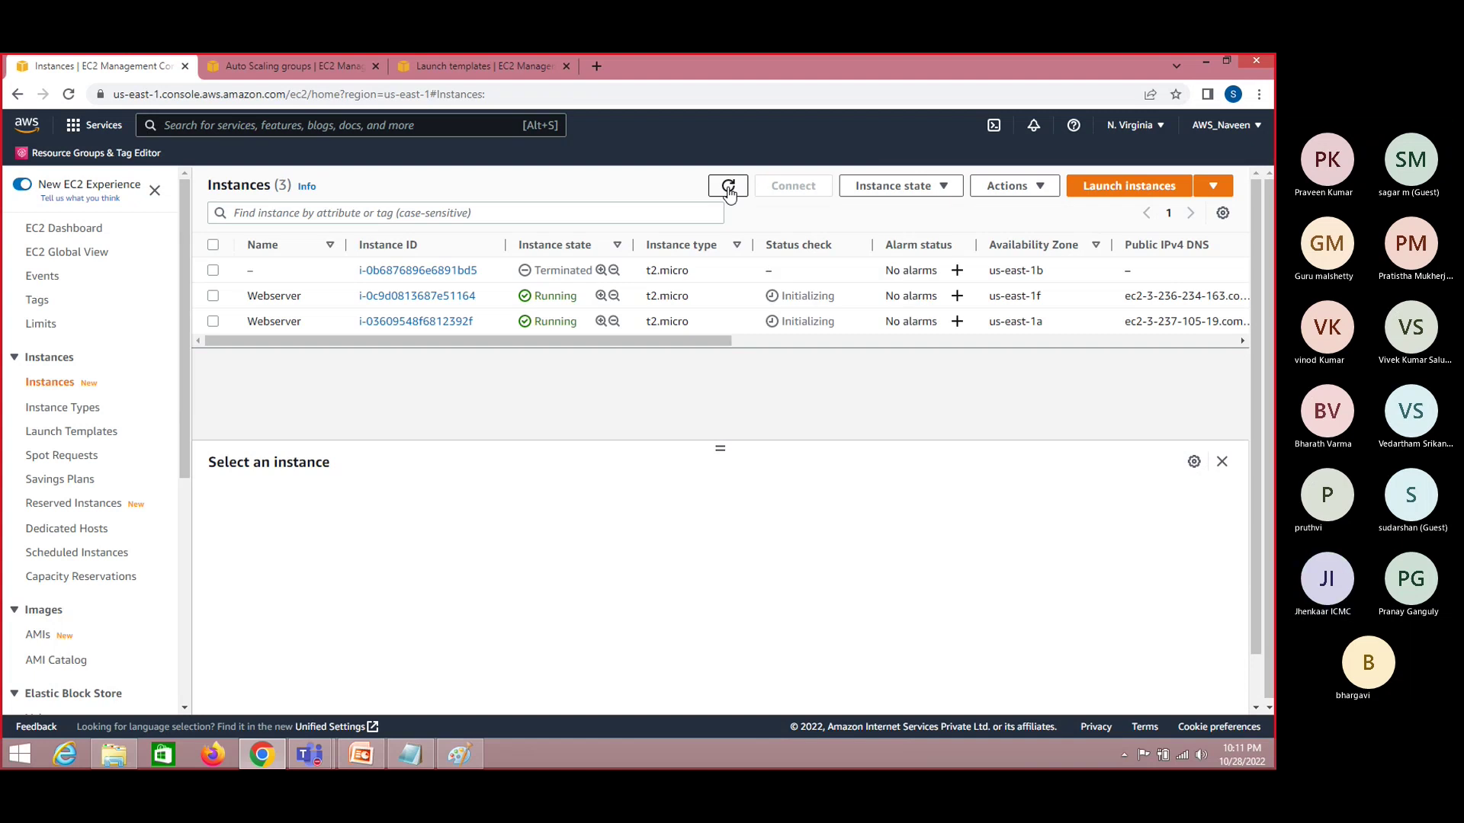
{"action": "key", "text": "alt+Tab"}
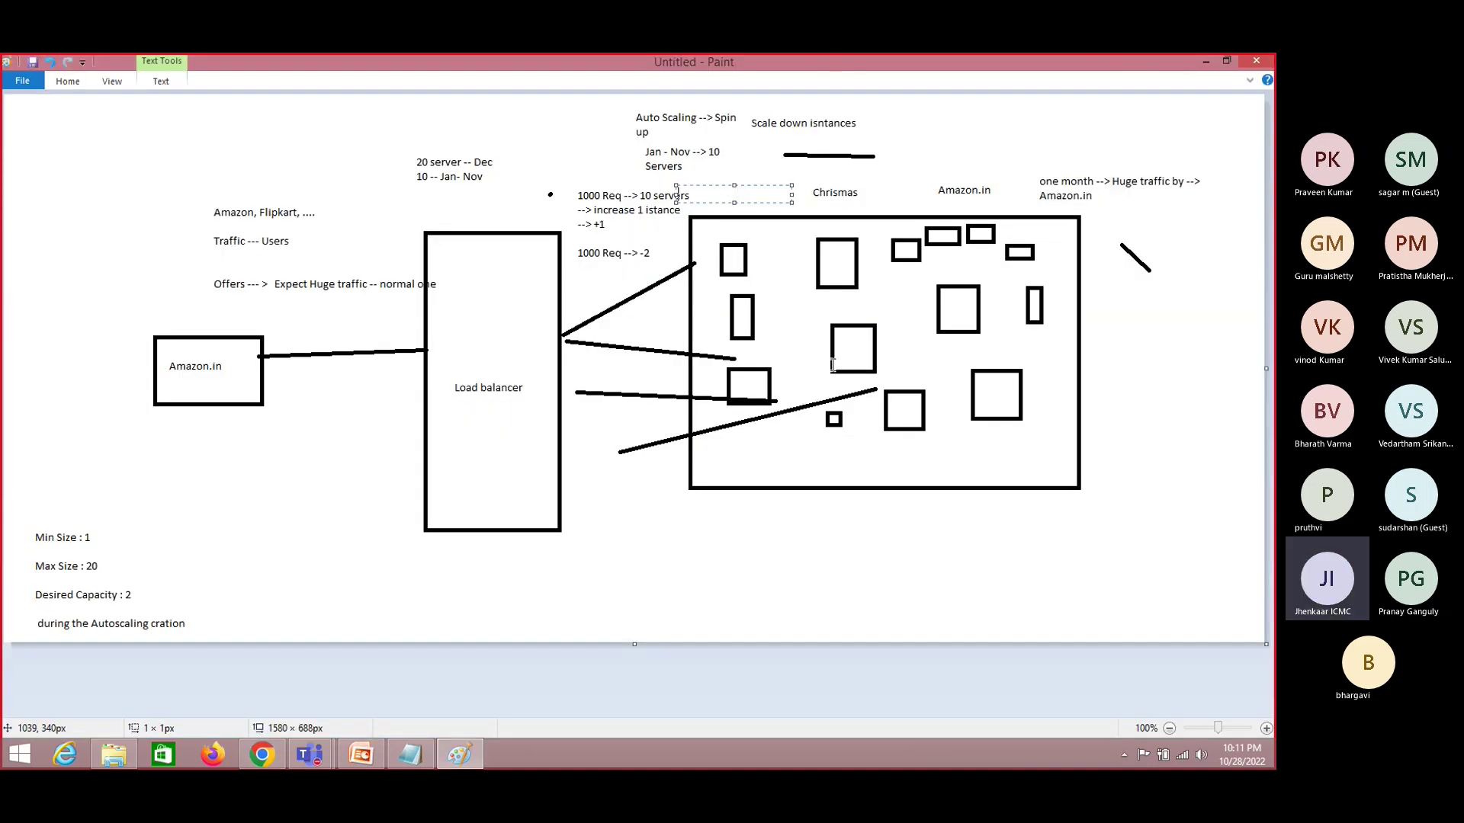
{"action": "key", "text": "alt+Tab"}
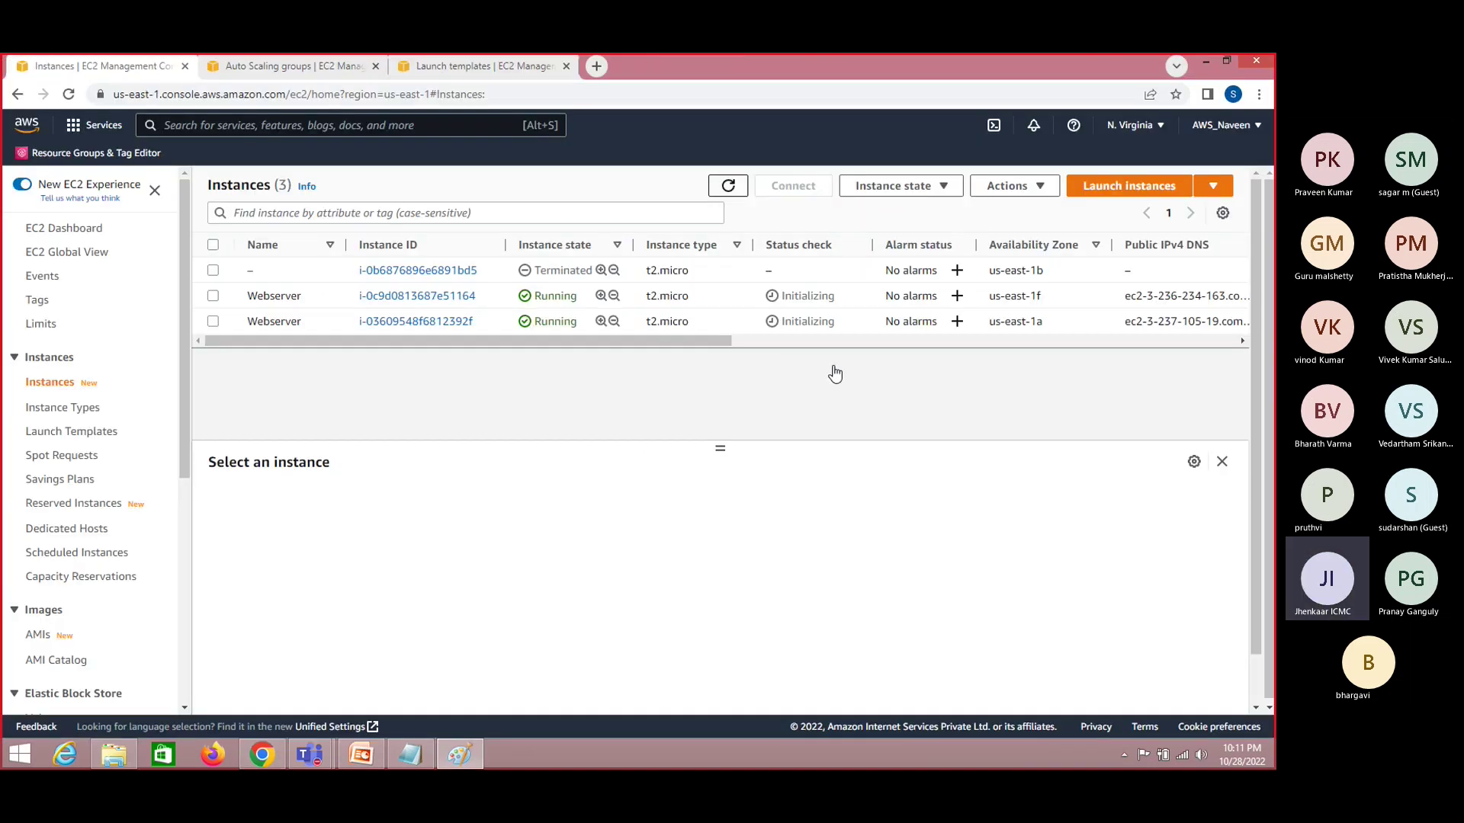
Terminate the running Webserver instance in us-east-1f and refresh the instance list
{"action": "left_click", "coordinate": [213, 298]}
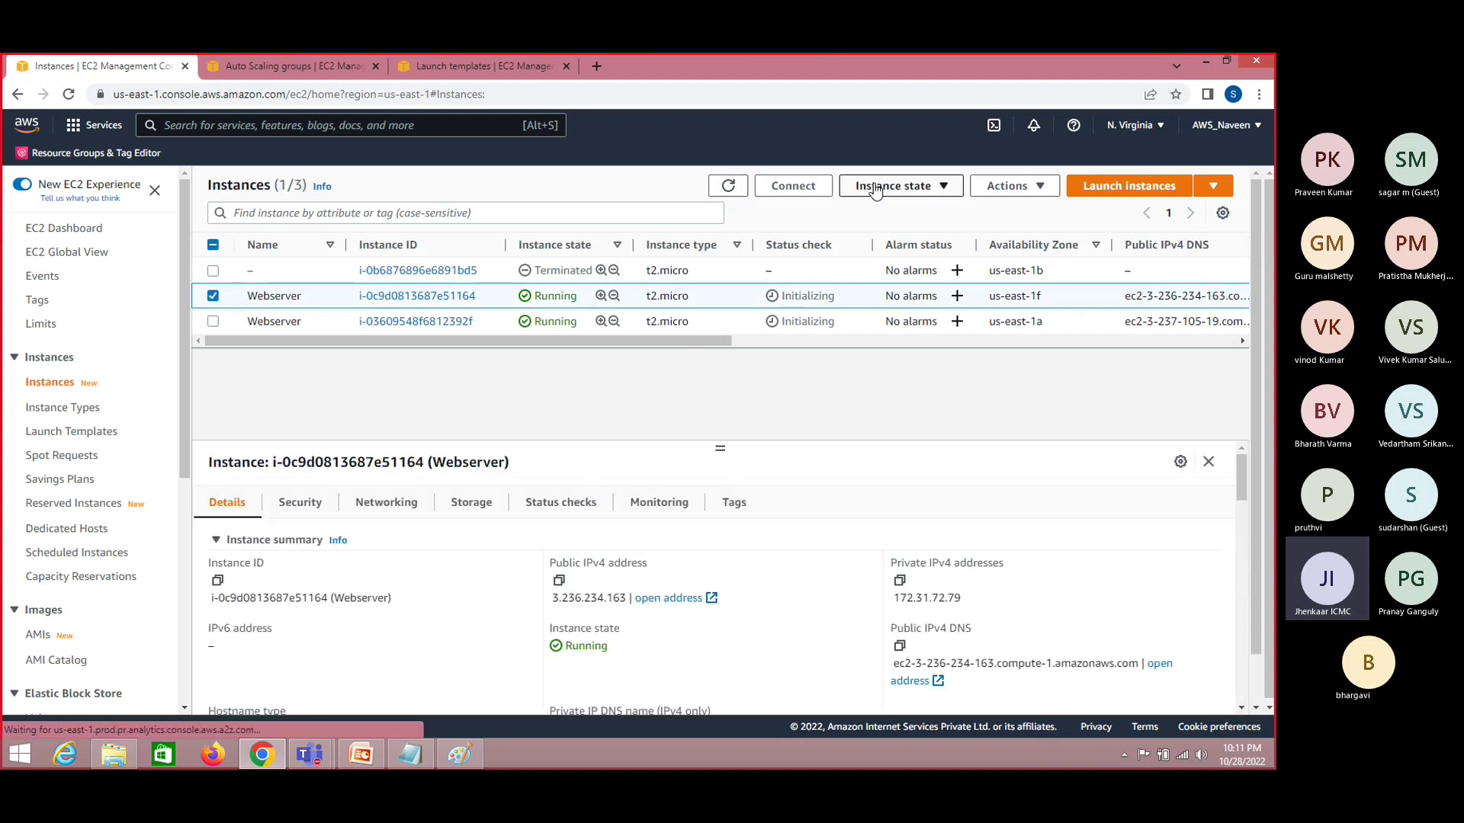
{"action": "left_click", "coordinate": [902, 192]}
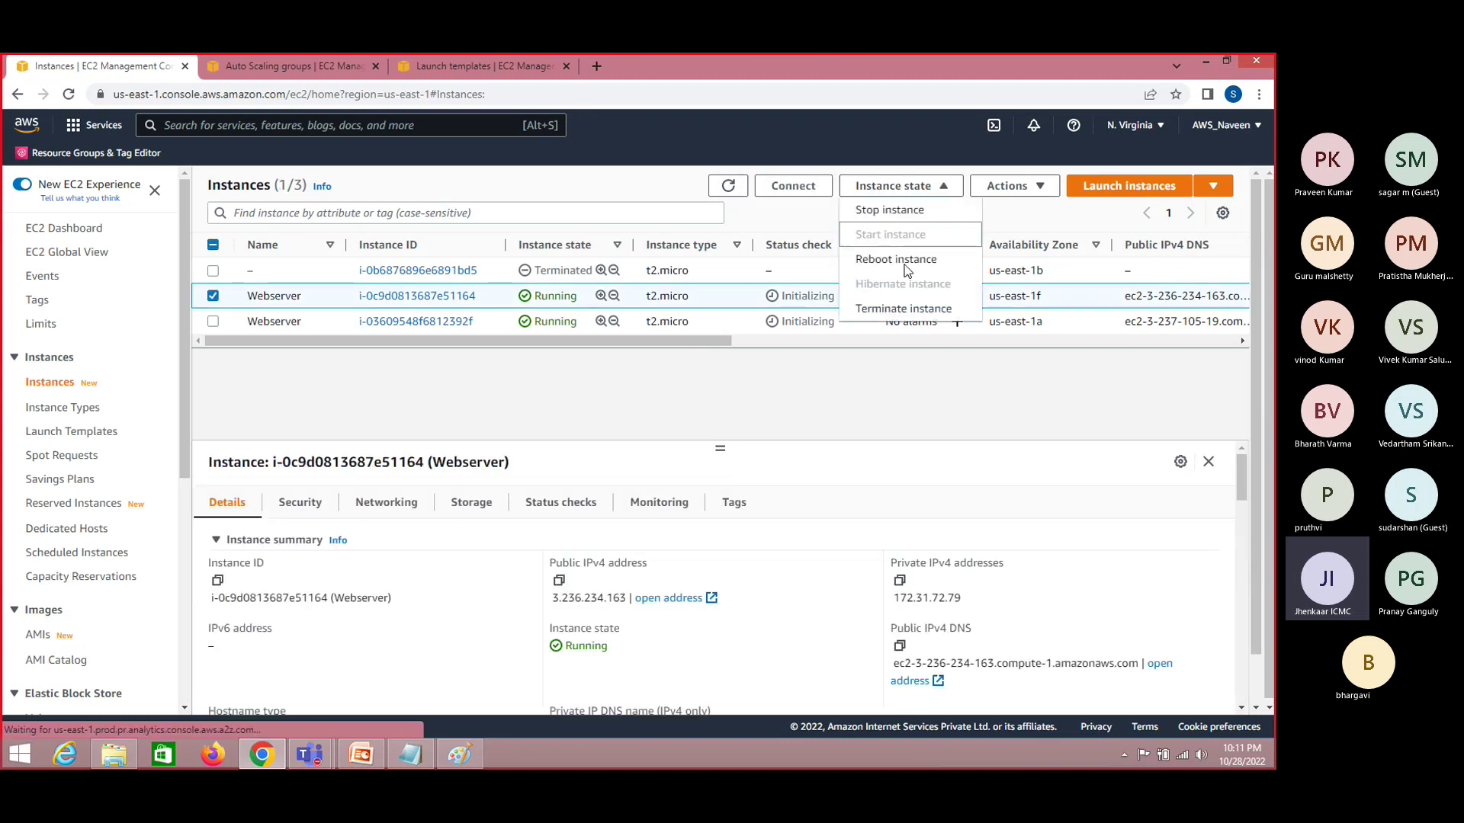
{"action": "left_click", "coordinate": [896, 308]}
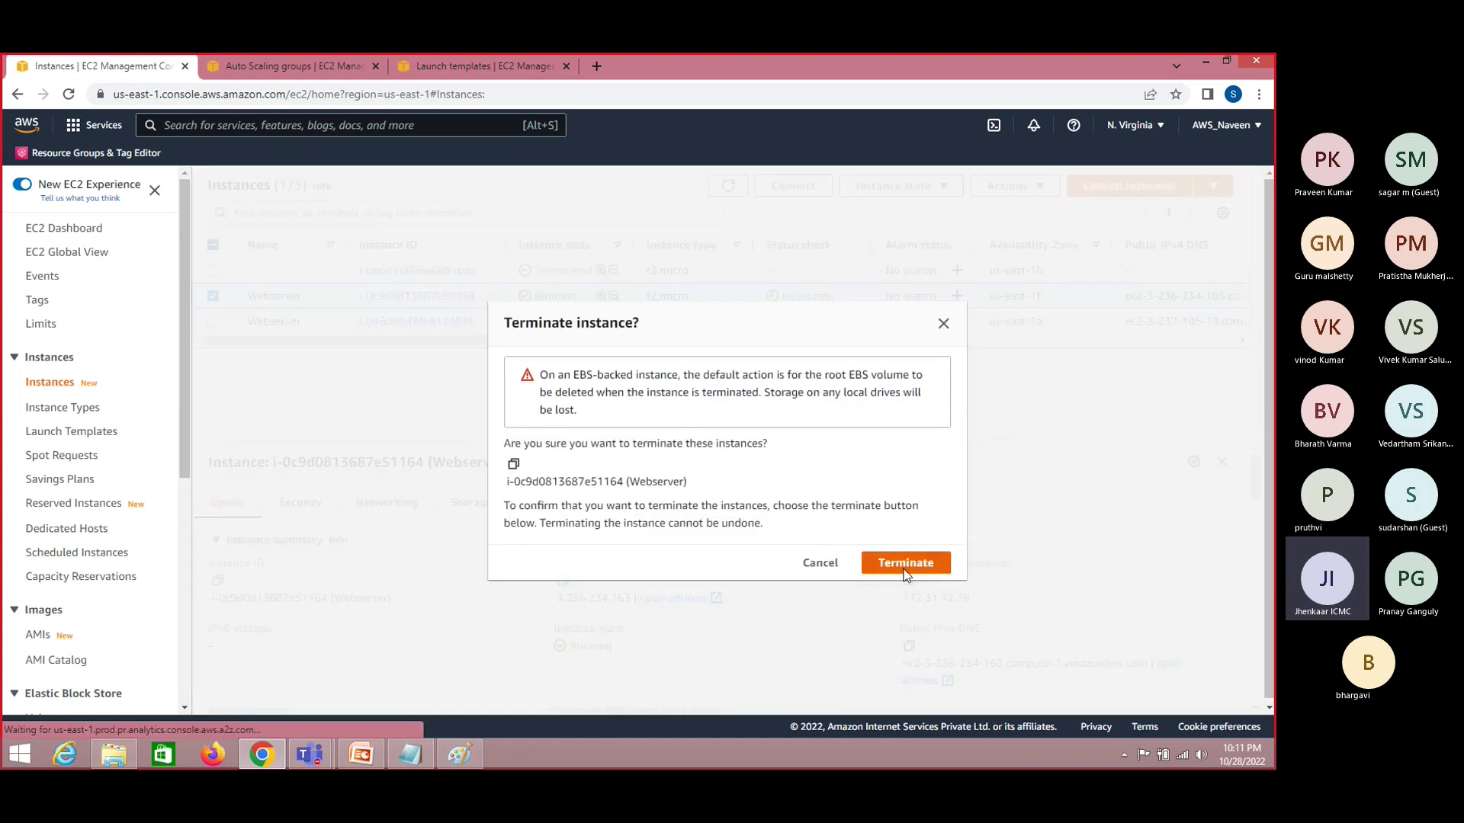
{"action": "left_click", "coordinate": [905, 564]}
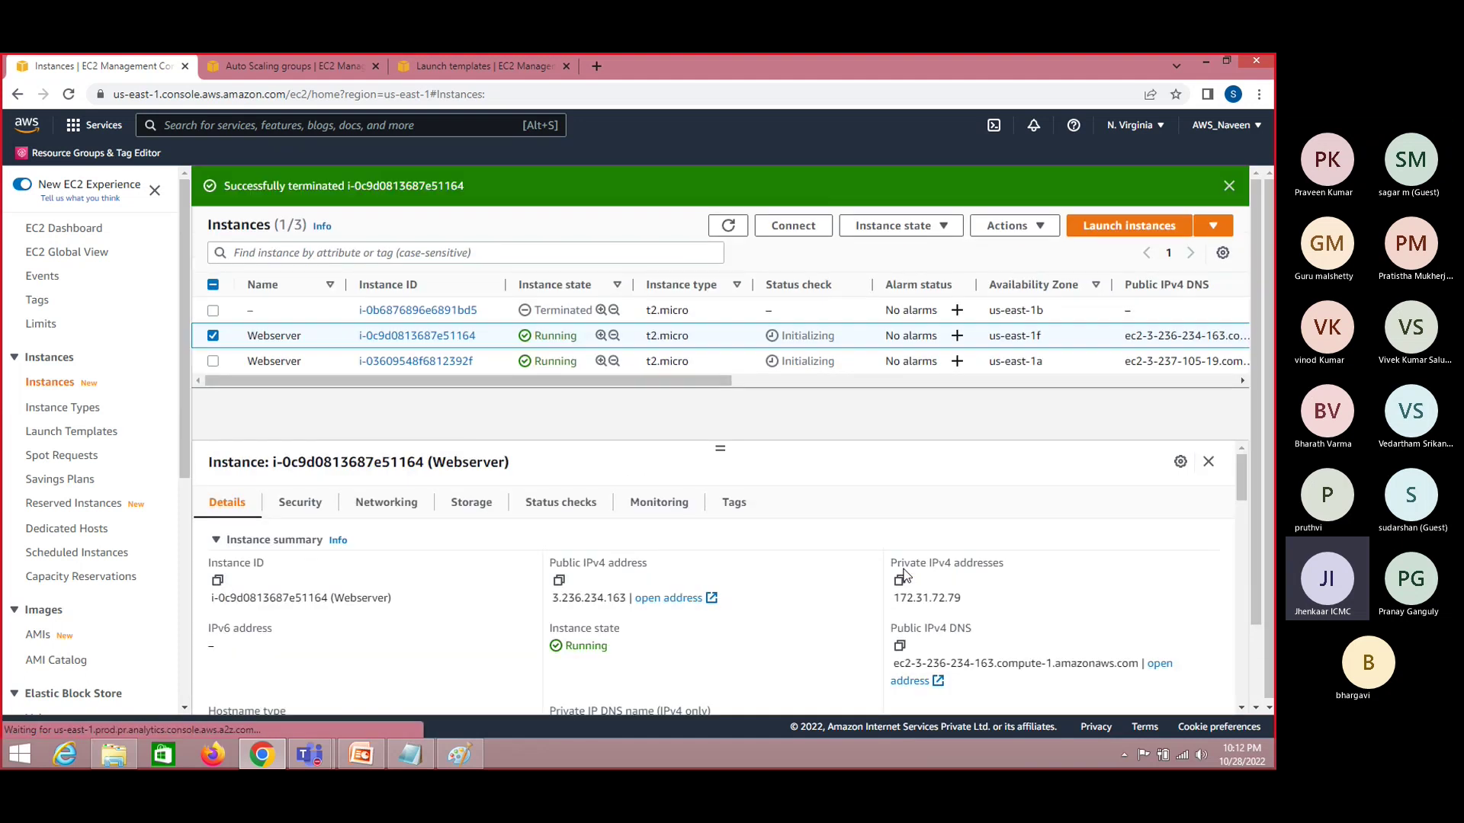
{"action": "left_click", "coordinate": [729, 226]}
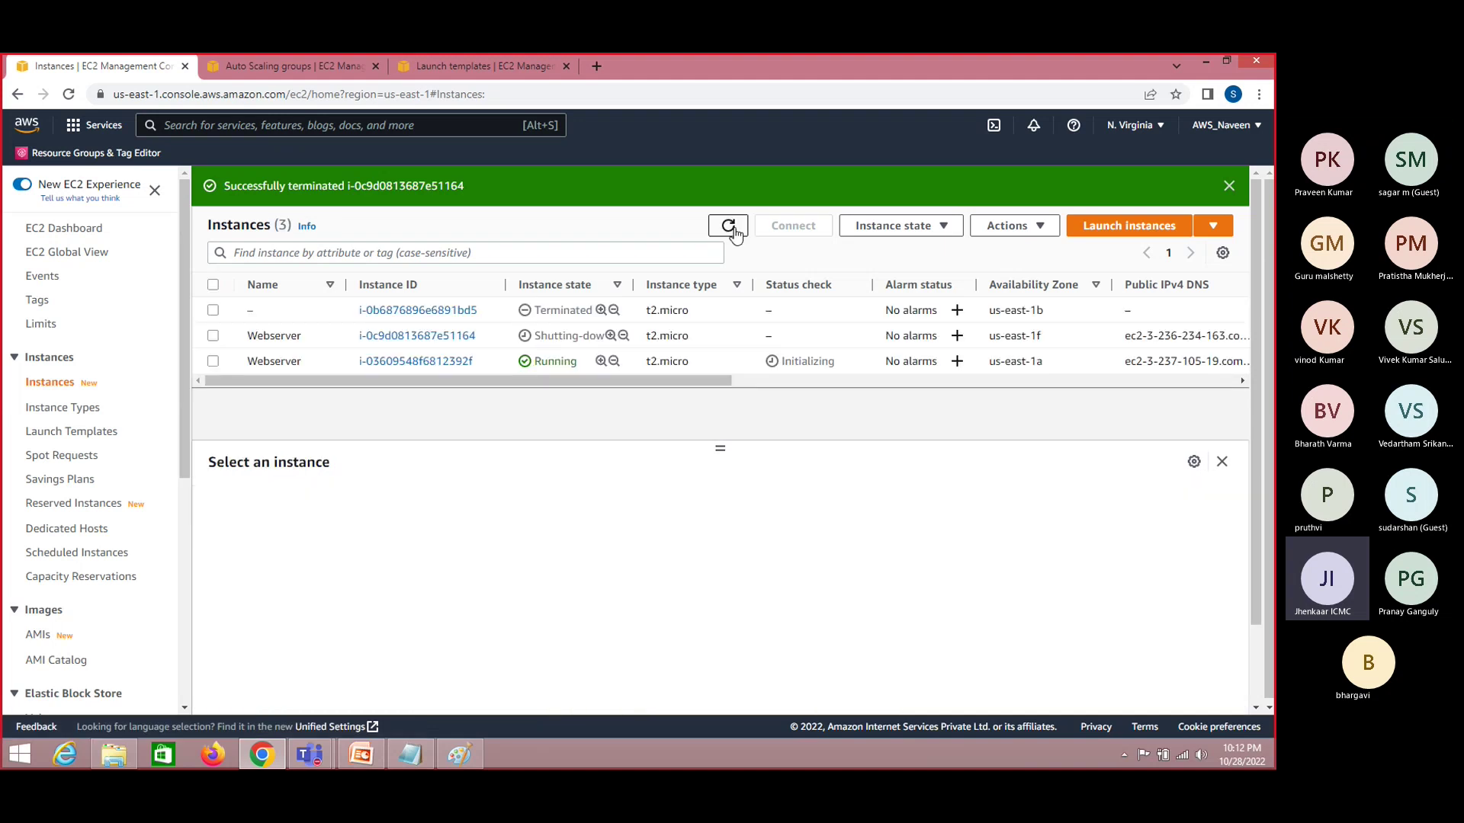
Switch to Paint, mark out the Desired Capacity note, and return to the EC2 instance list in Chrome
{"action": "key", "text": "alt+Tab"}
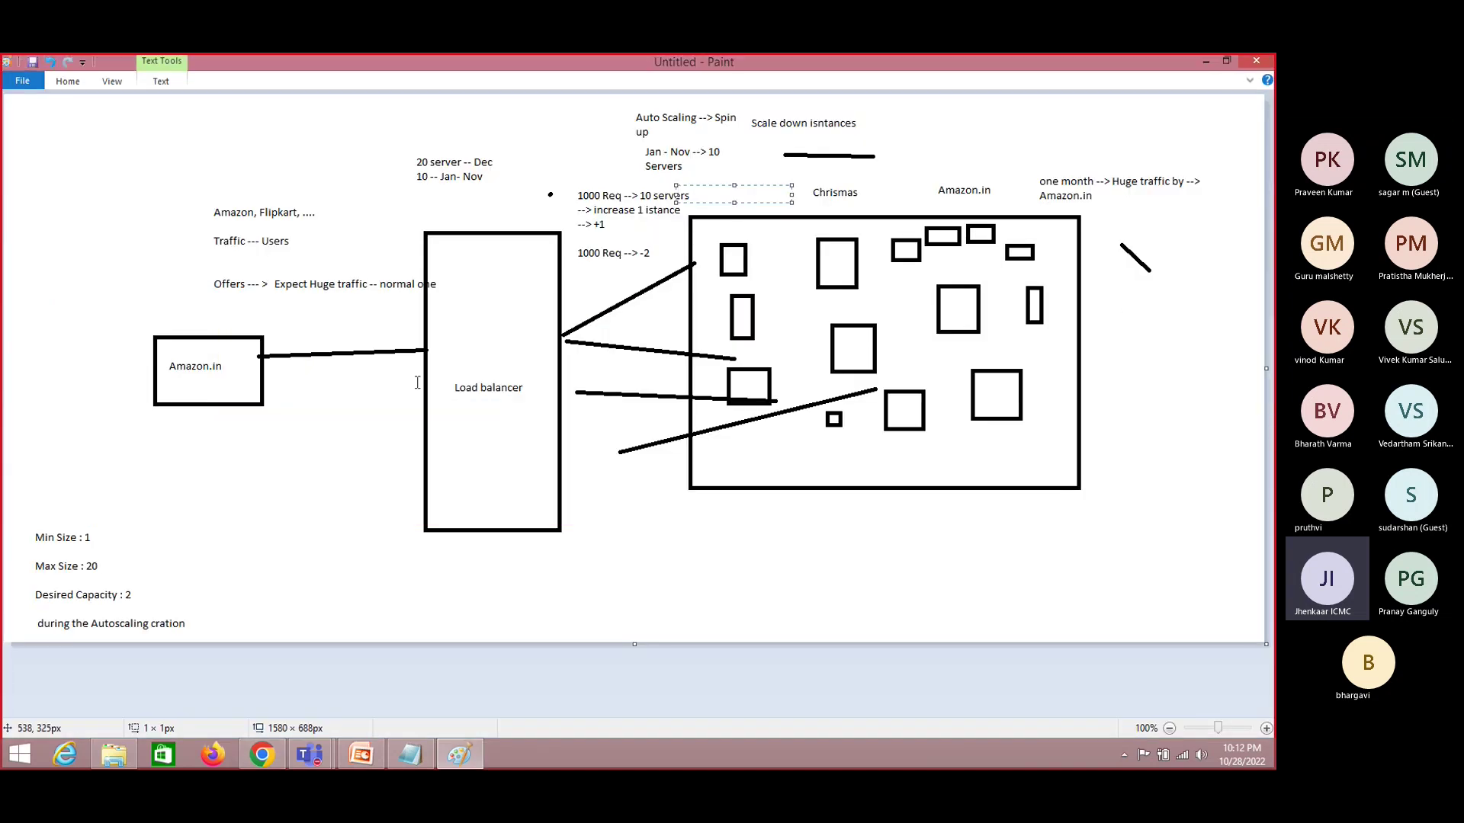
{"action": "left_click_drag", "start_coordinate": [143, 593], "coordinate": [27, 579]}
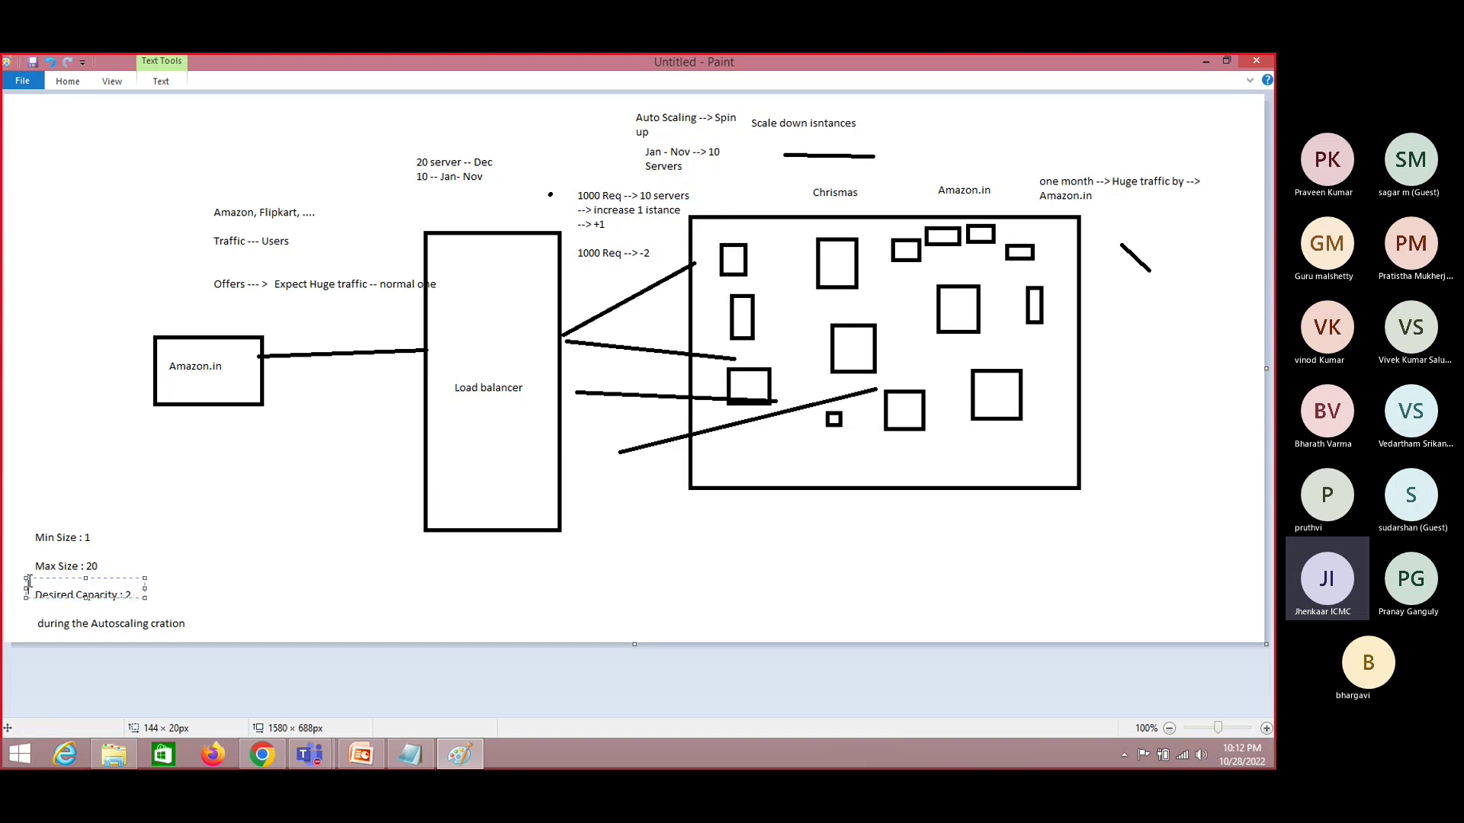
{"action": "left_click", "coordinate": [174, 588]}
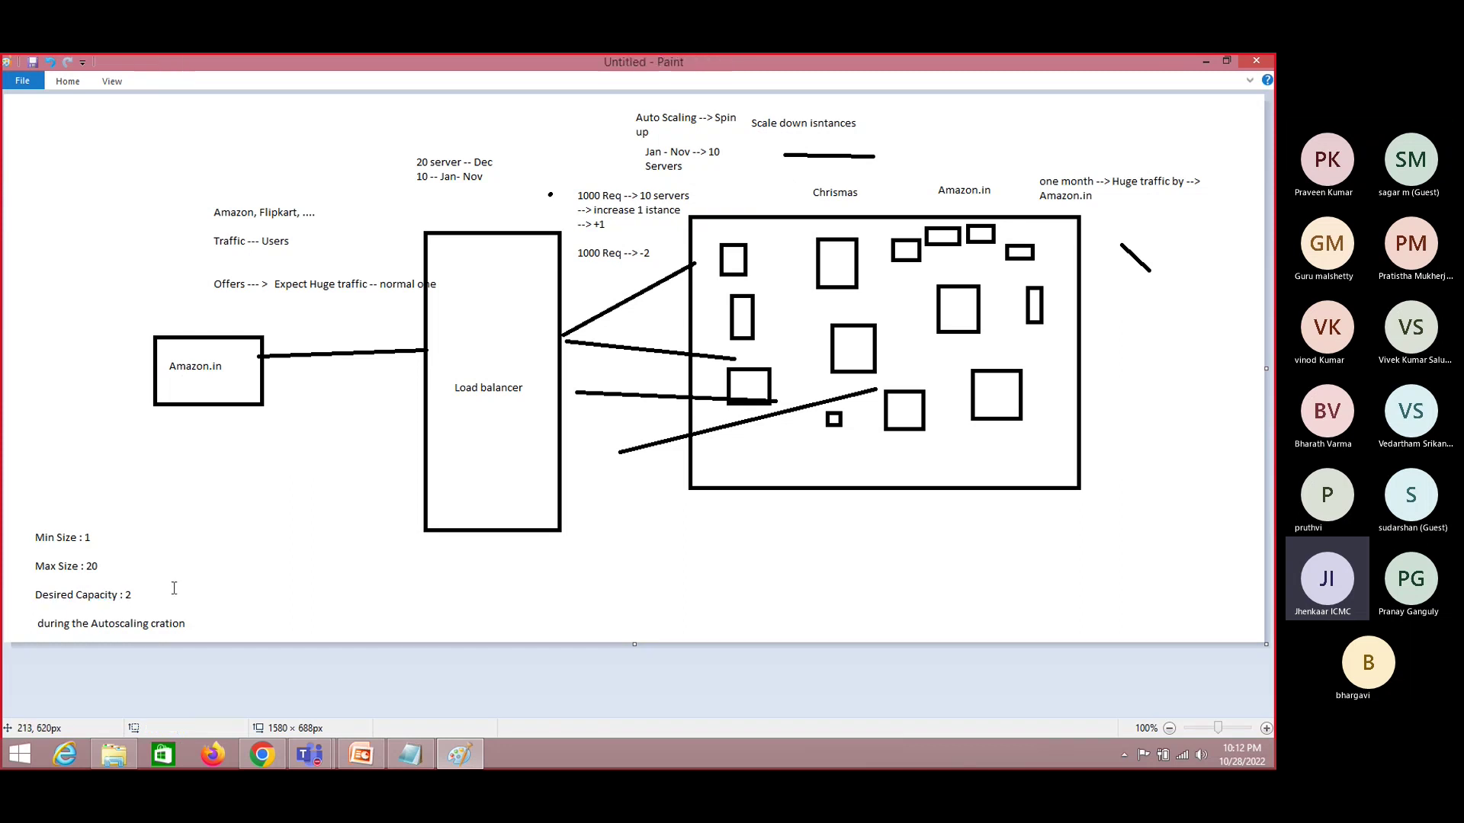
{"action": "key", "text": "alt+Tab"}
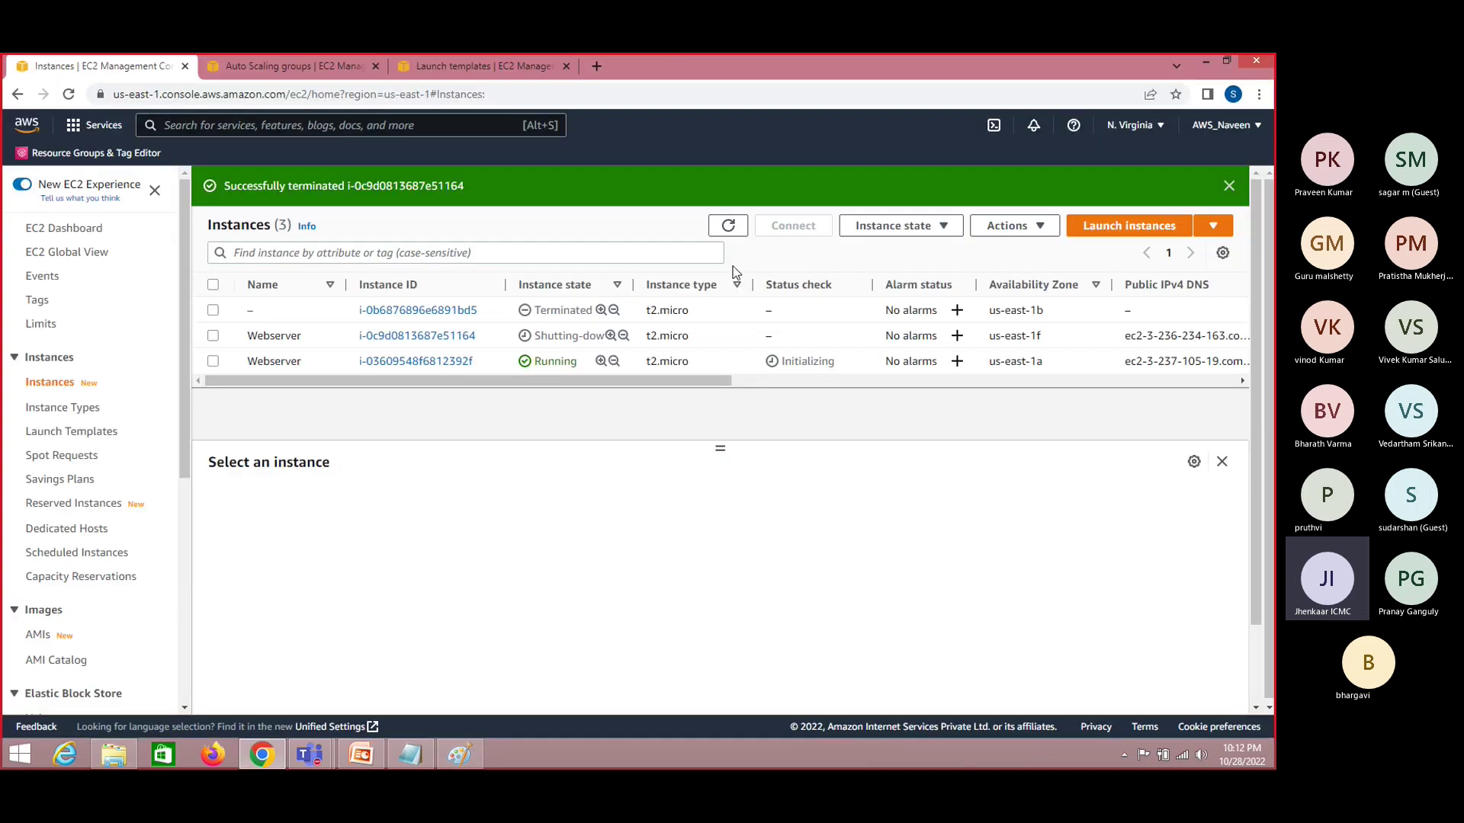
Refresh the instance list to check the terminated Webserver's state, and point out the Desired Capacity note in Paint once more
{"action": "left_click", "coordinate": [733, 229]}
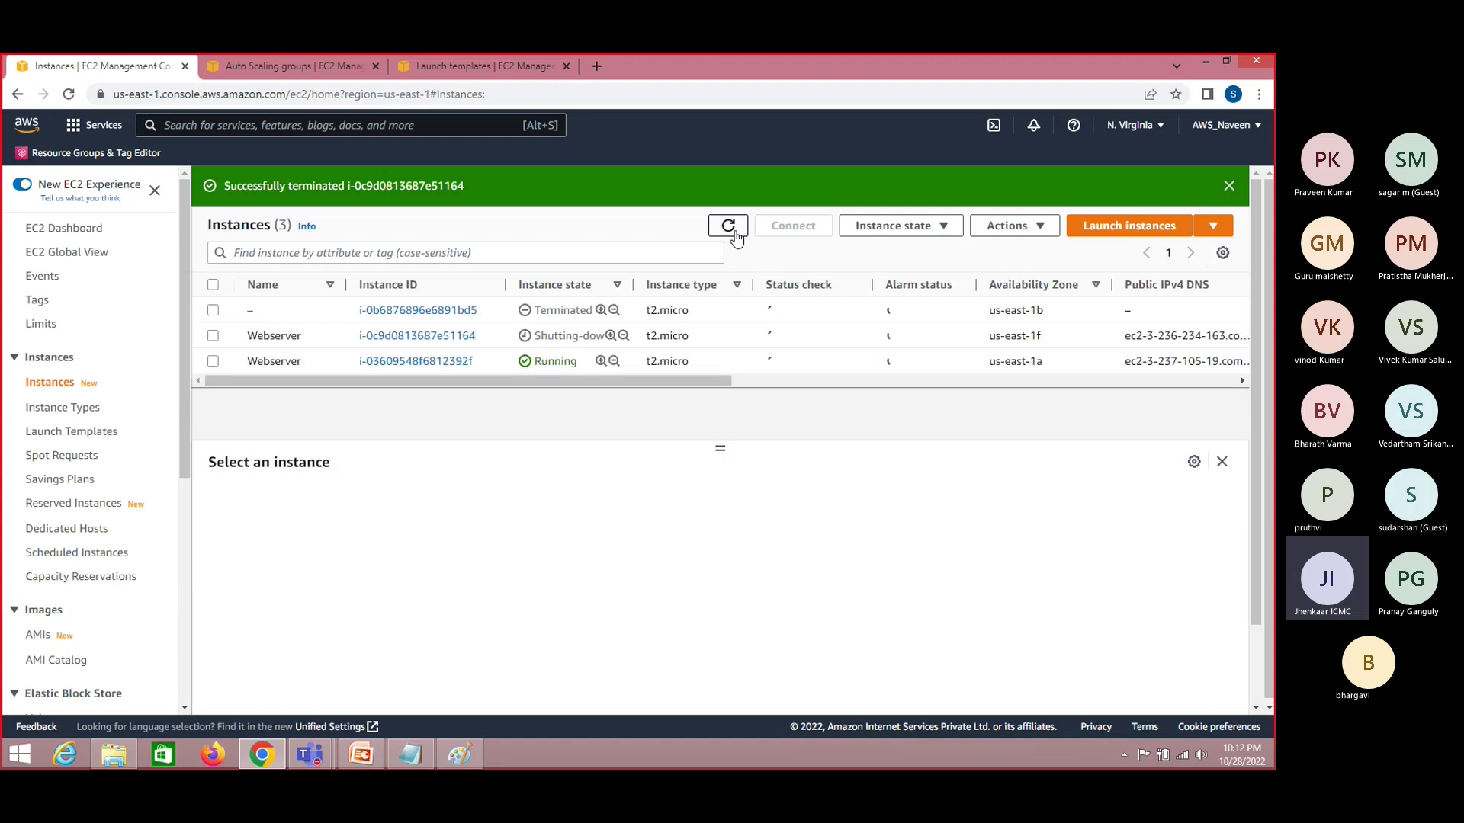
{"action": "left_click", "coordinate": [734, 230]}
{"action": "left_click", "coordinate": [733, 230]}
{"action": "left_click", "coordinate": [733, 230]}
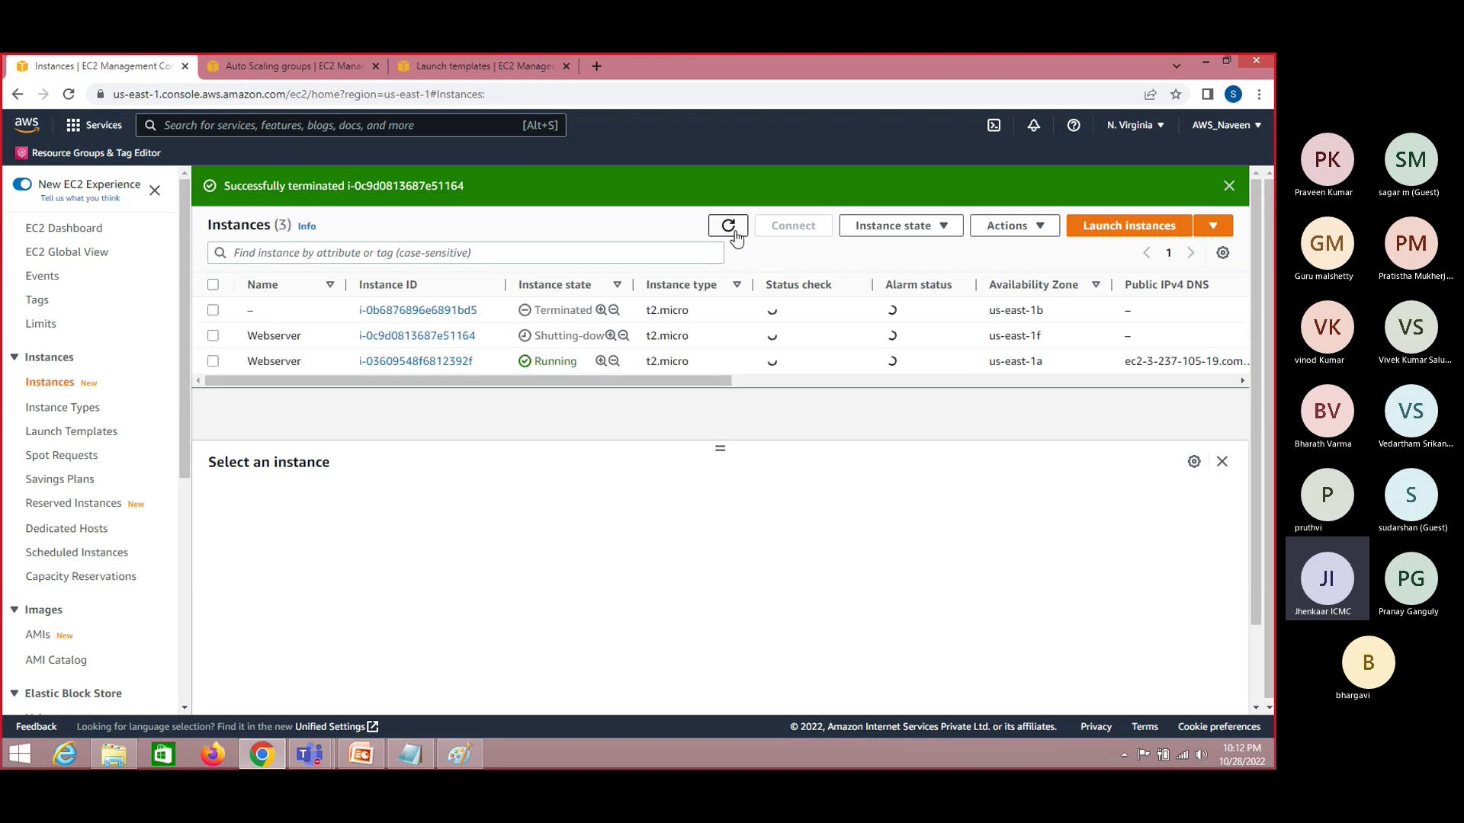
{"action": "key", "text": "alt+Tab"}
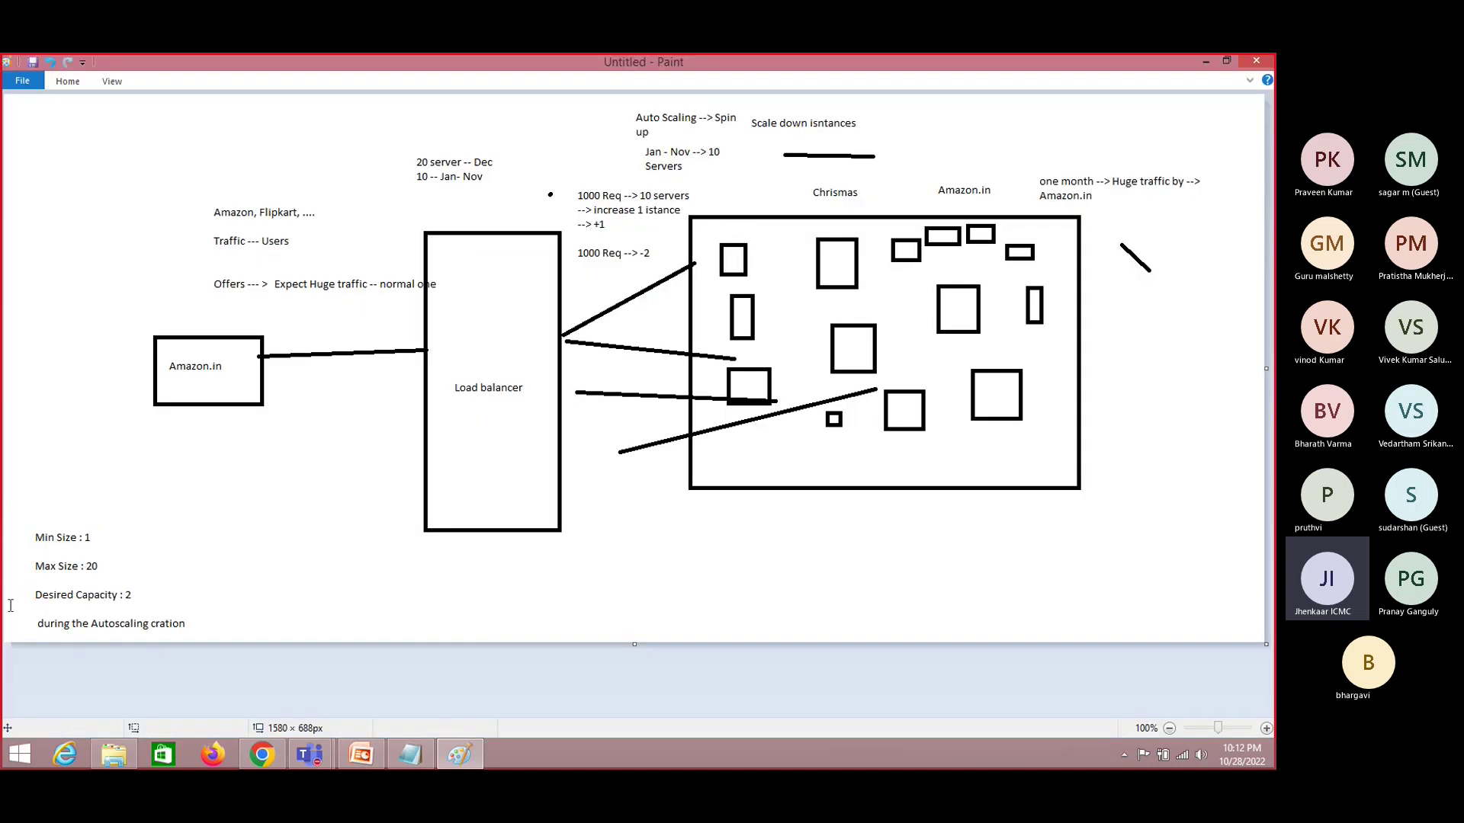
{"action": "left_click_drag", "start_coordinate": [22, 594], "coordinate": [156, 603]}
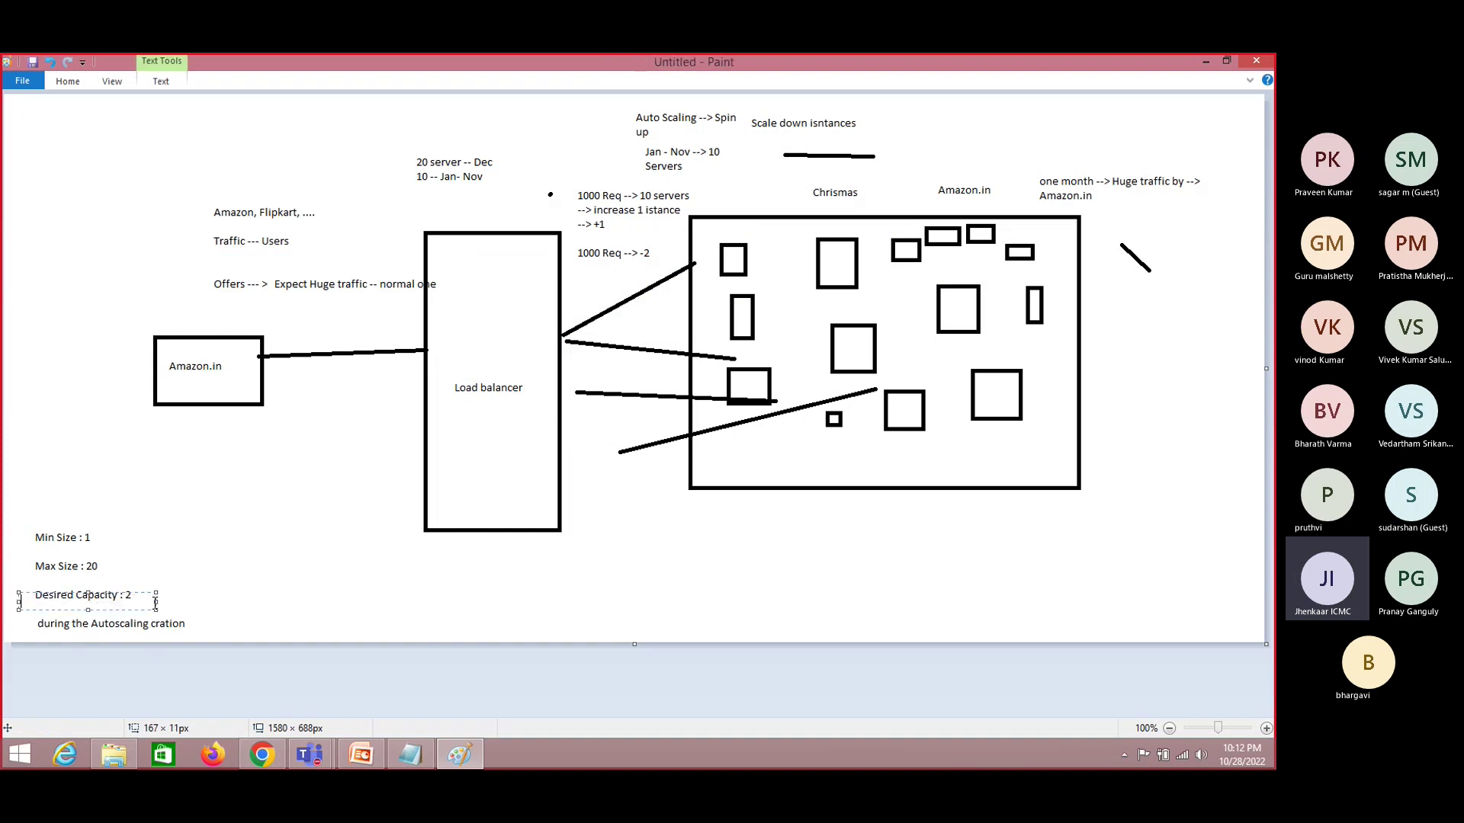
{"action": "key", "text": "alt+Tab"}
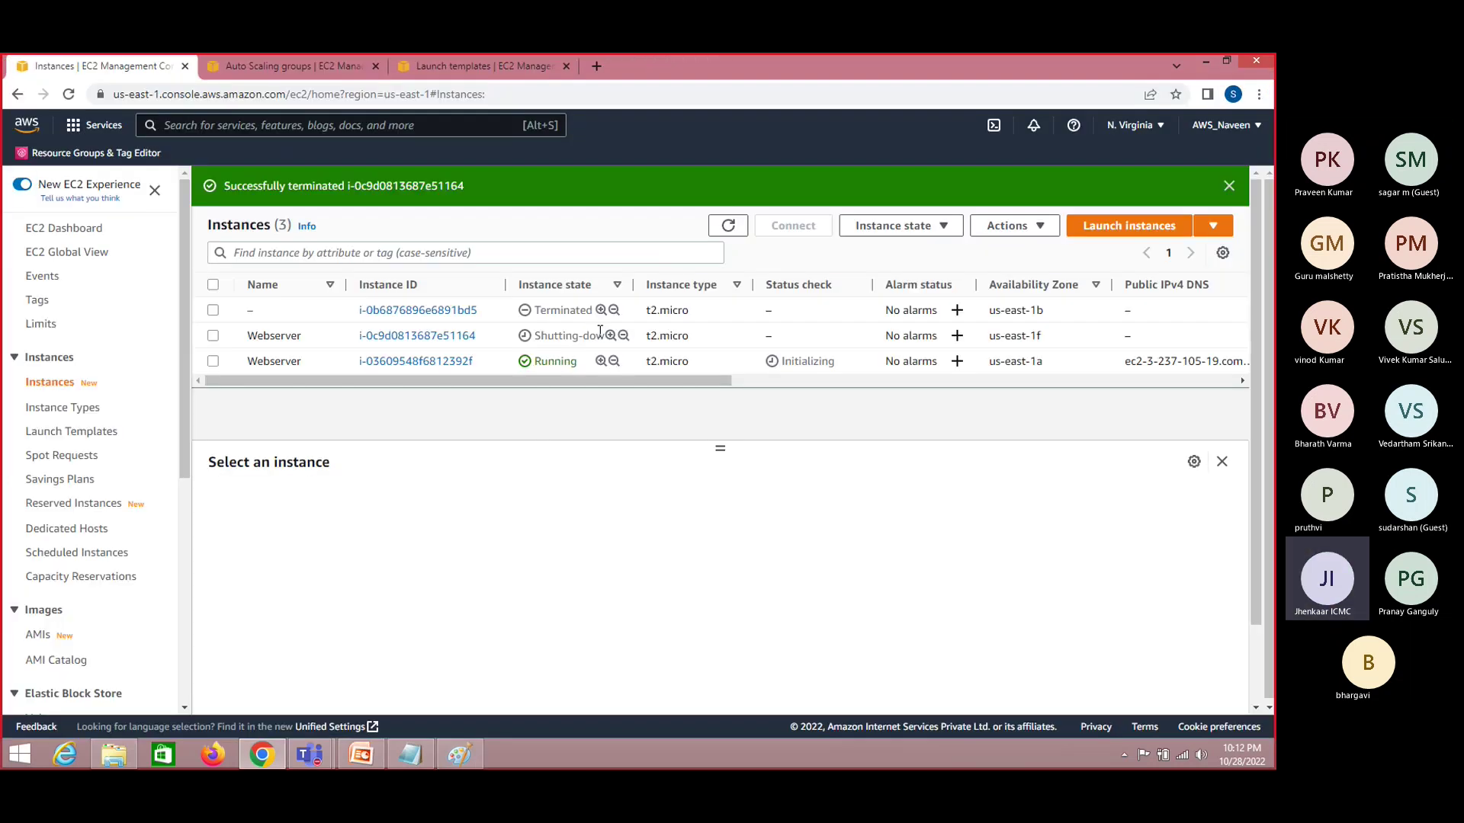
Refresh the EC2 instance list repeatedly to check whether the Auto Scaling group launches a replacement Webserver instance
{"action": "left_click", "coordinate": [728, 226]}
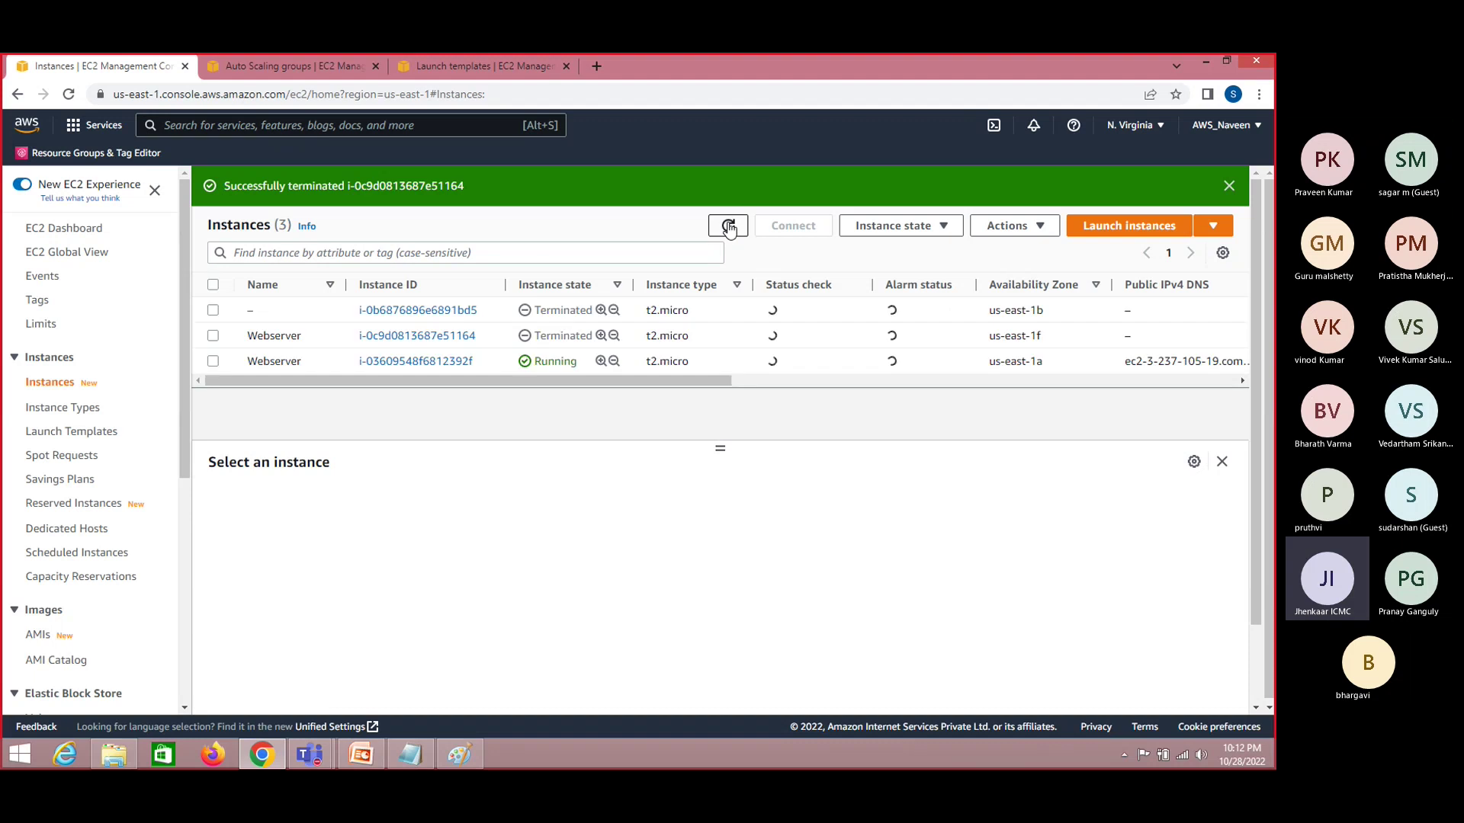
{"action": "left_click", "coordinate": [732, 226]}
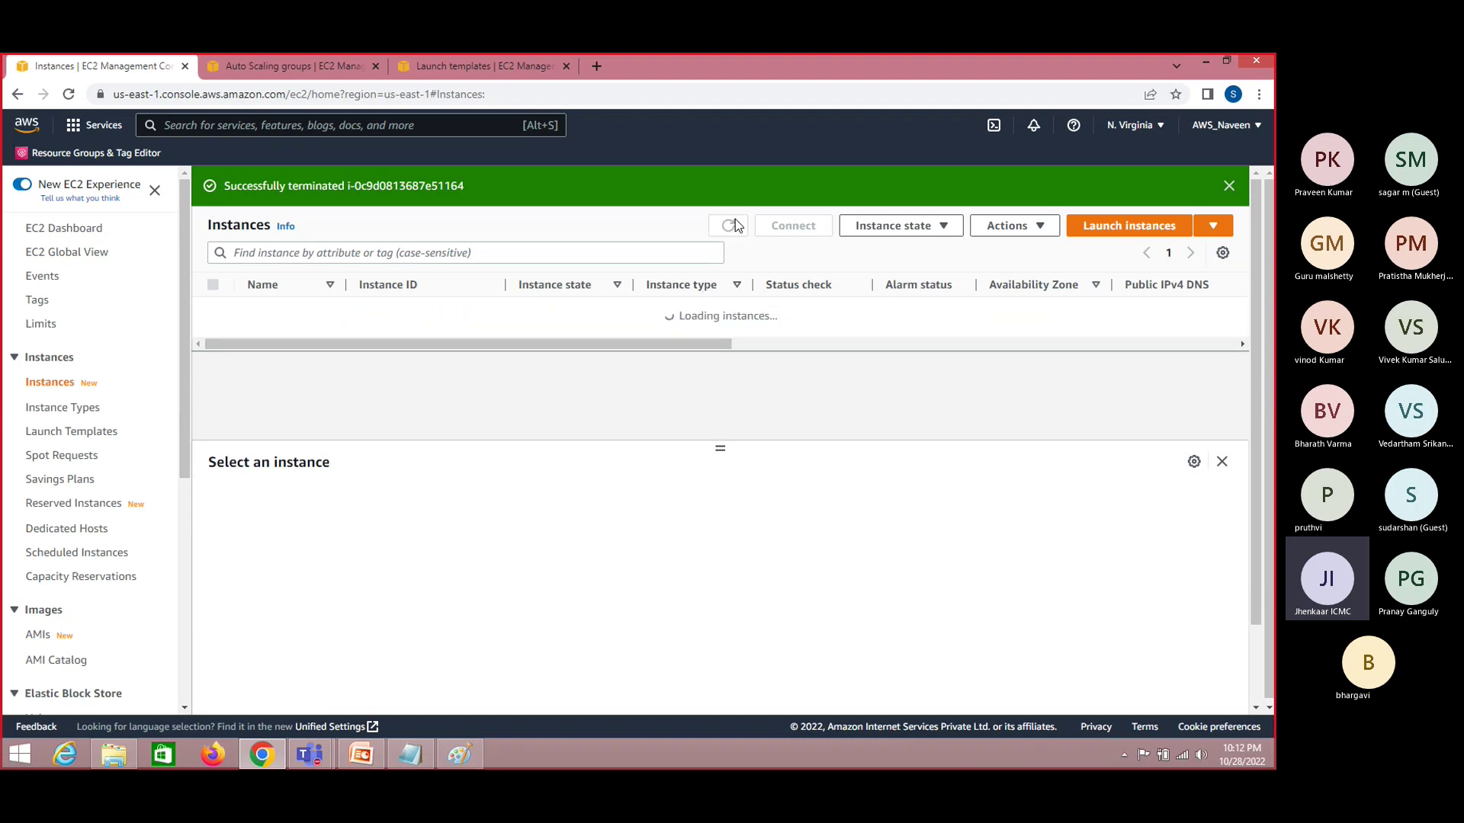
{"action": "left_click", "coordinate": [733, 226]}
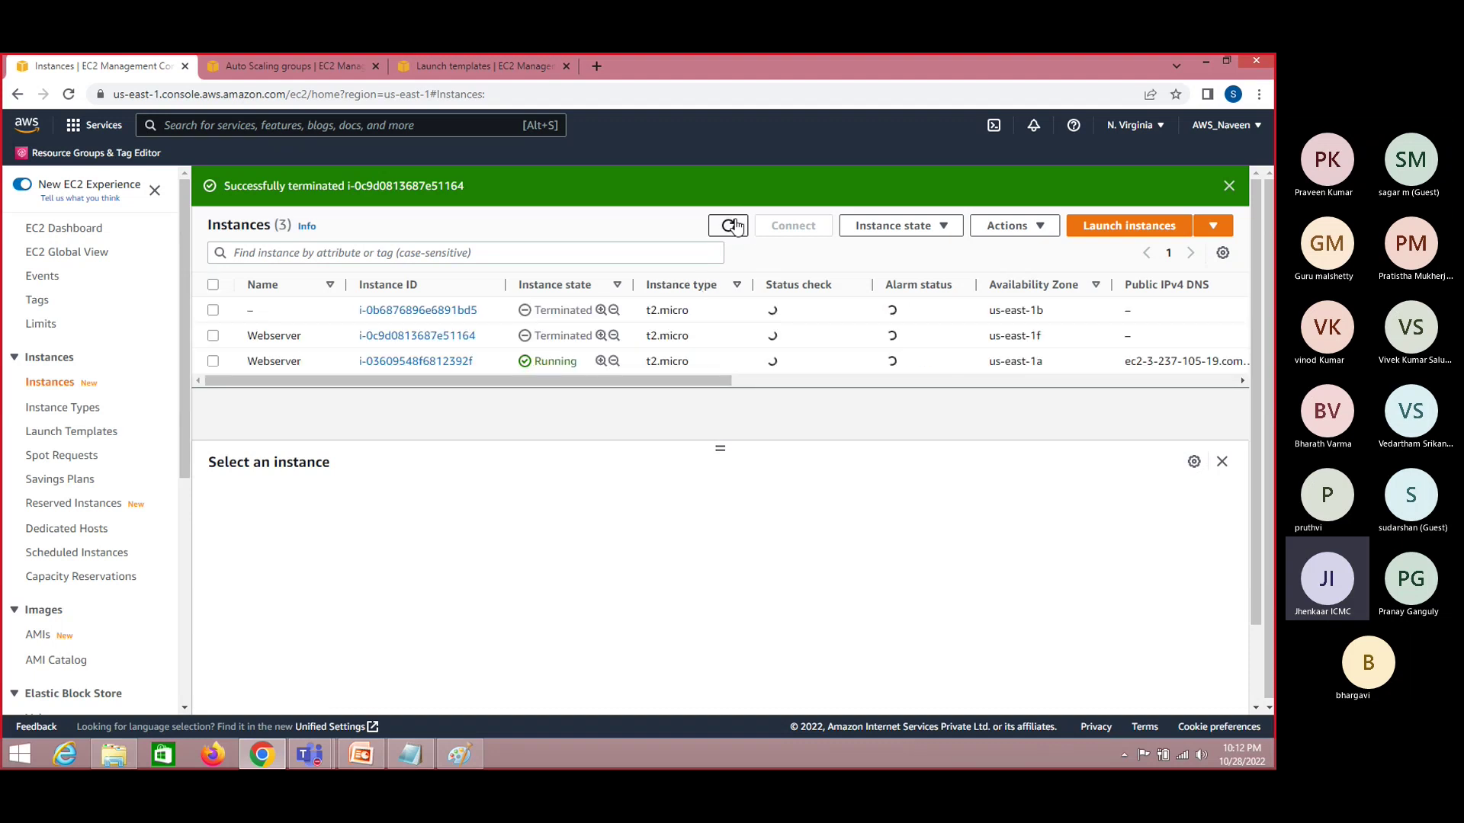
{"action": "left_click", "coordinate": [732, 226]}
{"action": "left_click", "coordinate": [732, 226]}
{"action": "left_click", "coordinate": [732, 226]}
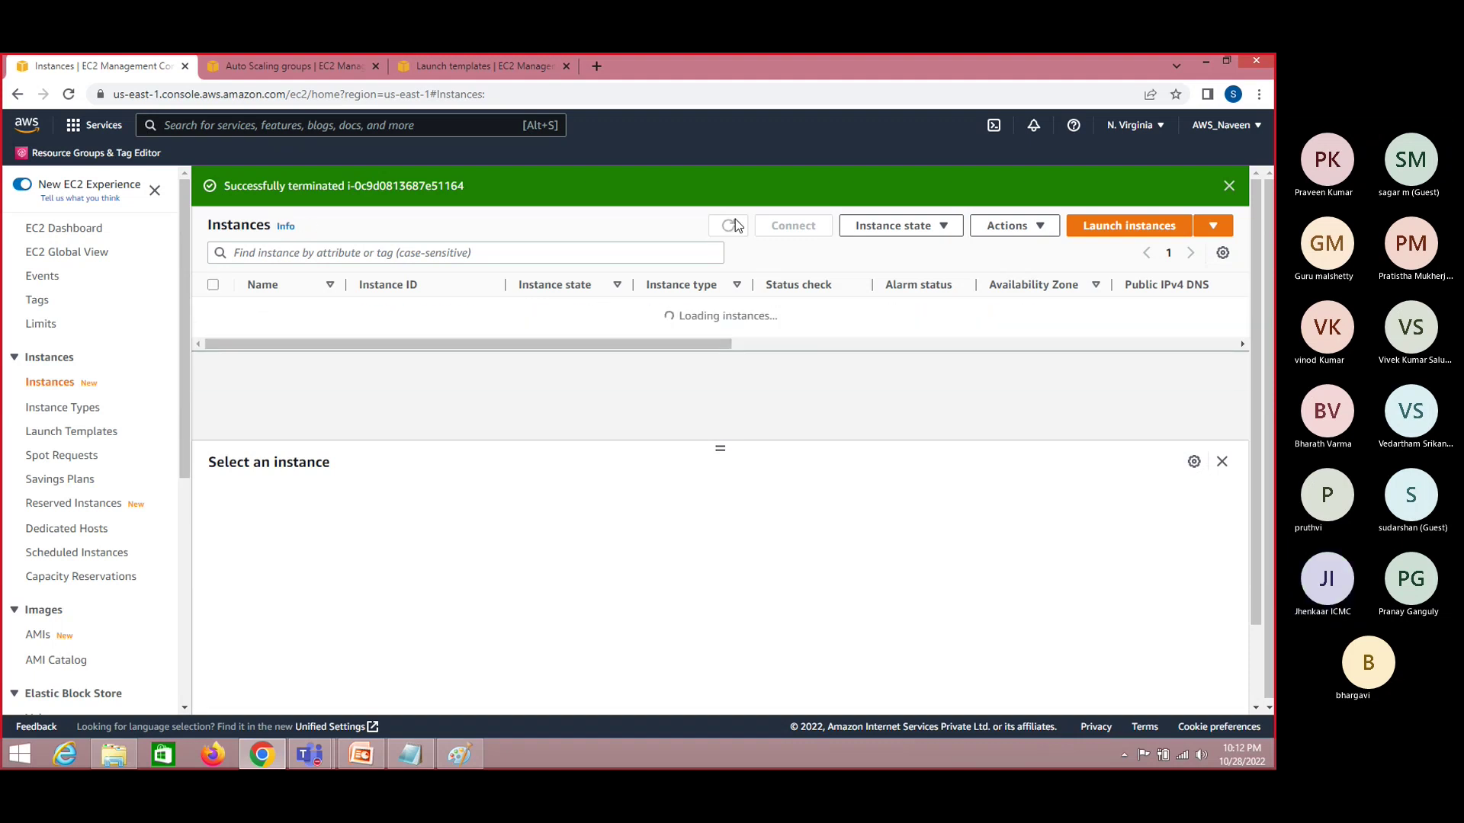
{"action": "left_click", "coordinate": [731, 225]}
{"action": "left_click", "coordinate": [732, 226]}
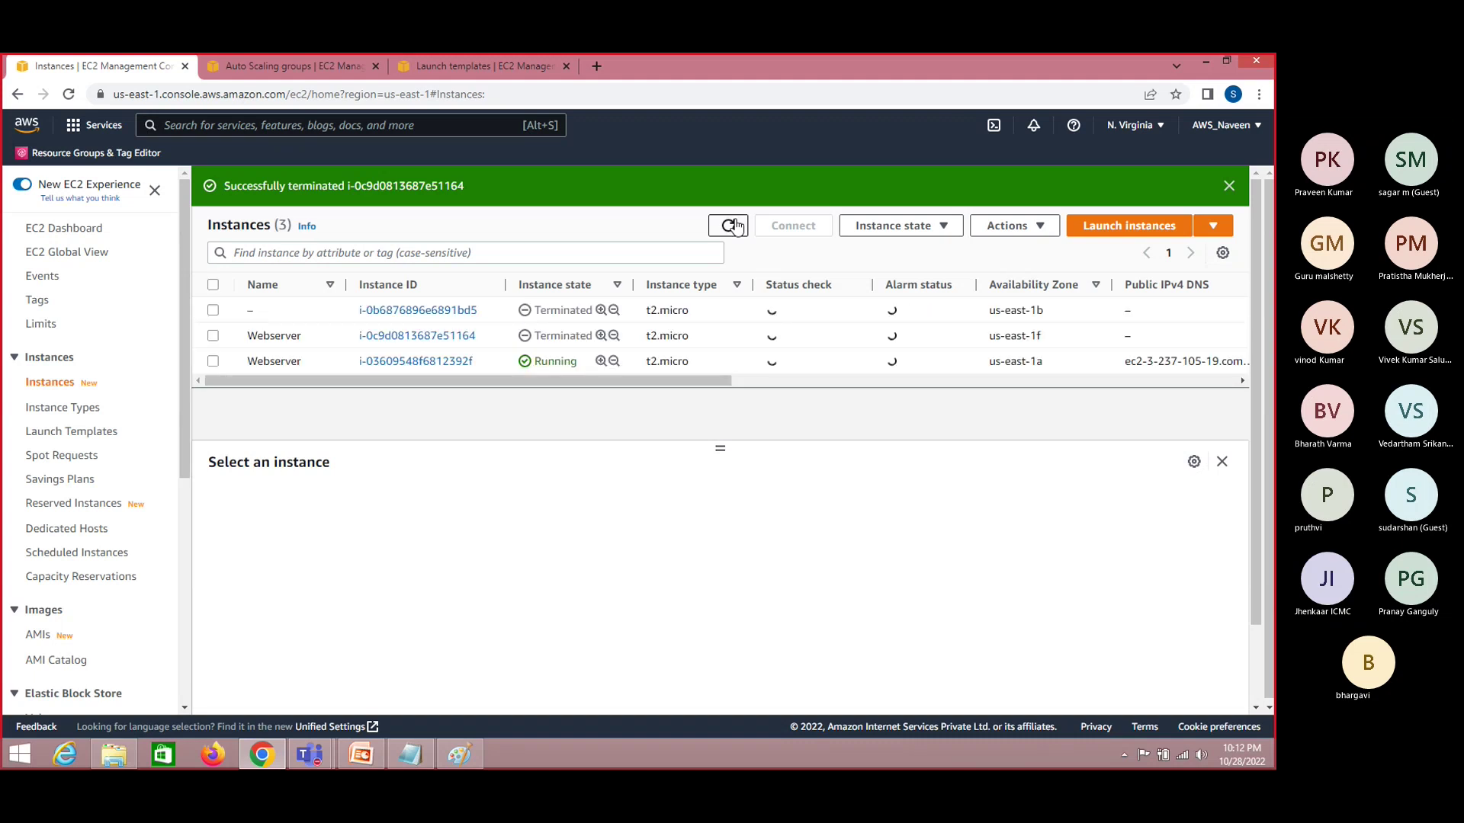
{"action": "left_click", "coordinate": [732, 226]}
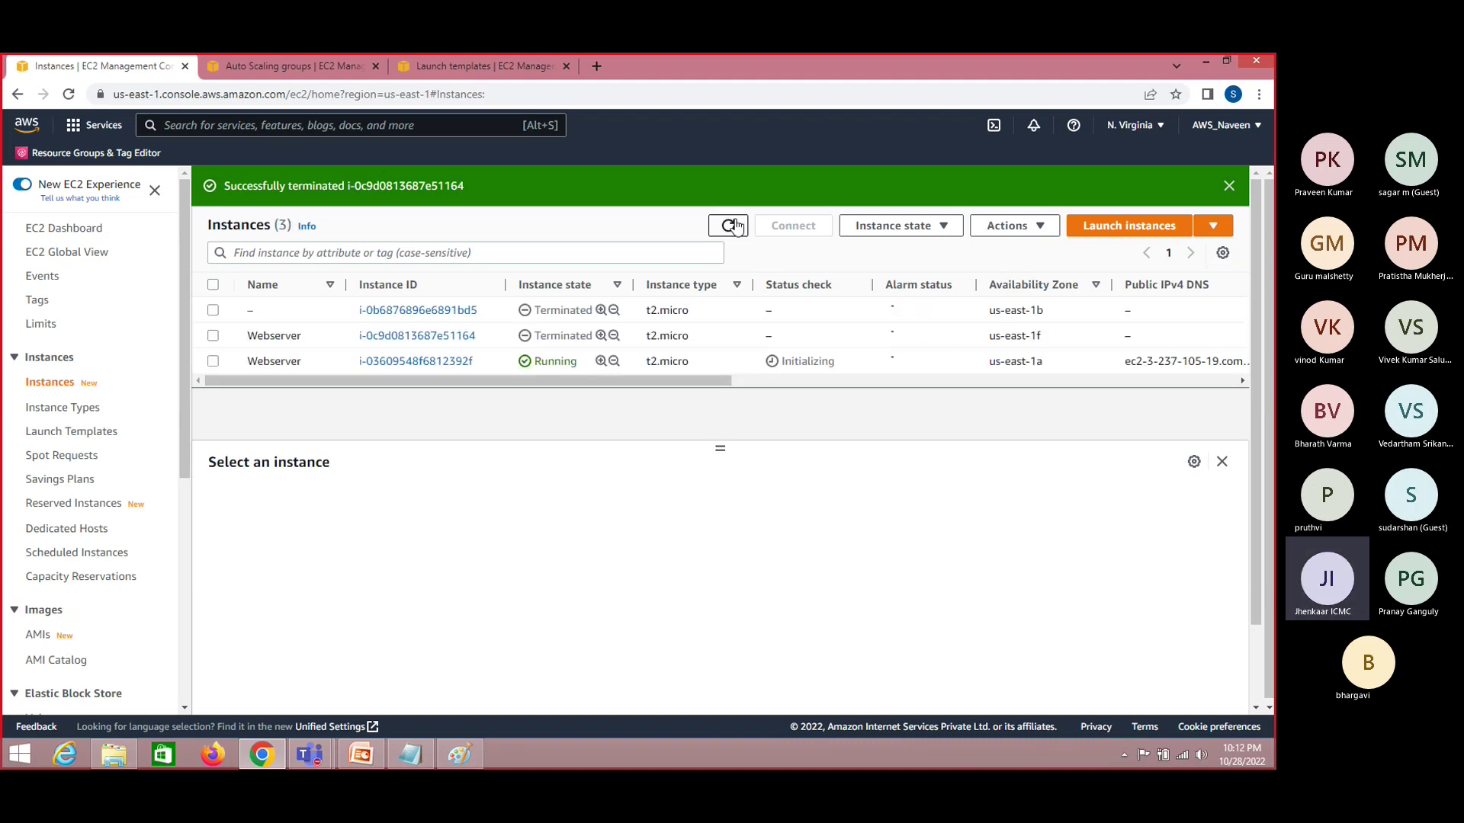
{"action": "left_click", "coordinate": [732, 225]}
{"action": "left_click", "coordinate": [732, 225]}
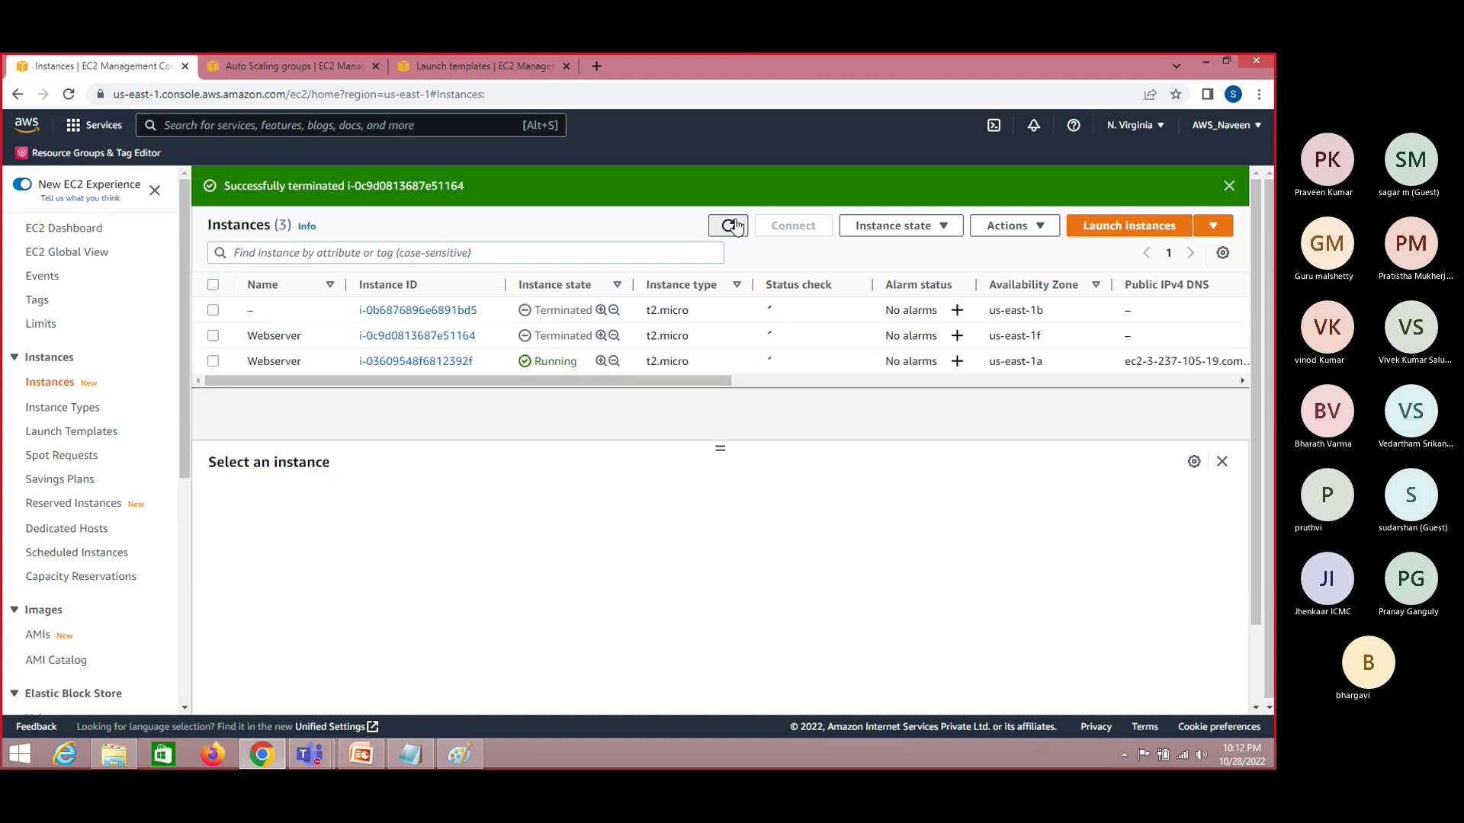
{"action": "left_click", "coordinate": [734, 225]}
{"action": "left_click", "coordinate": [735, 225]}
{"action": "left_click", "coordinate": [735, 226]}
Switch through Paint to the Teams meeting window to check it, and return to the EC2 instance list in Chrome
{"action": "key", "text": "alt+Tab"}
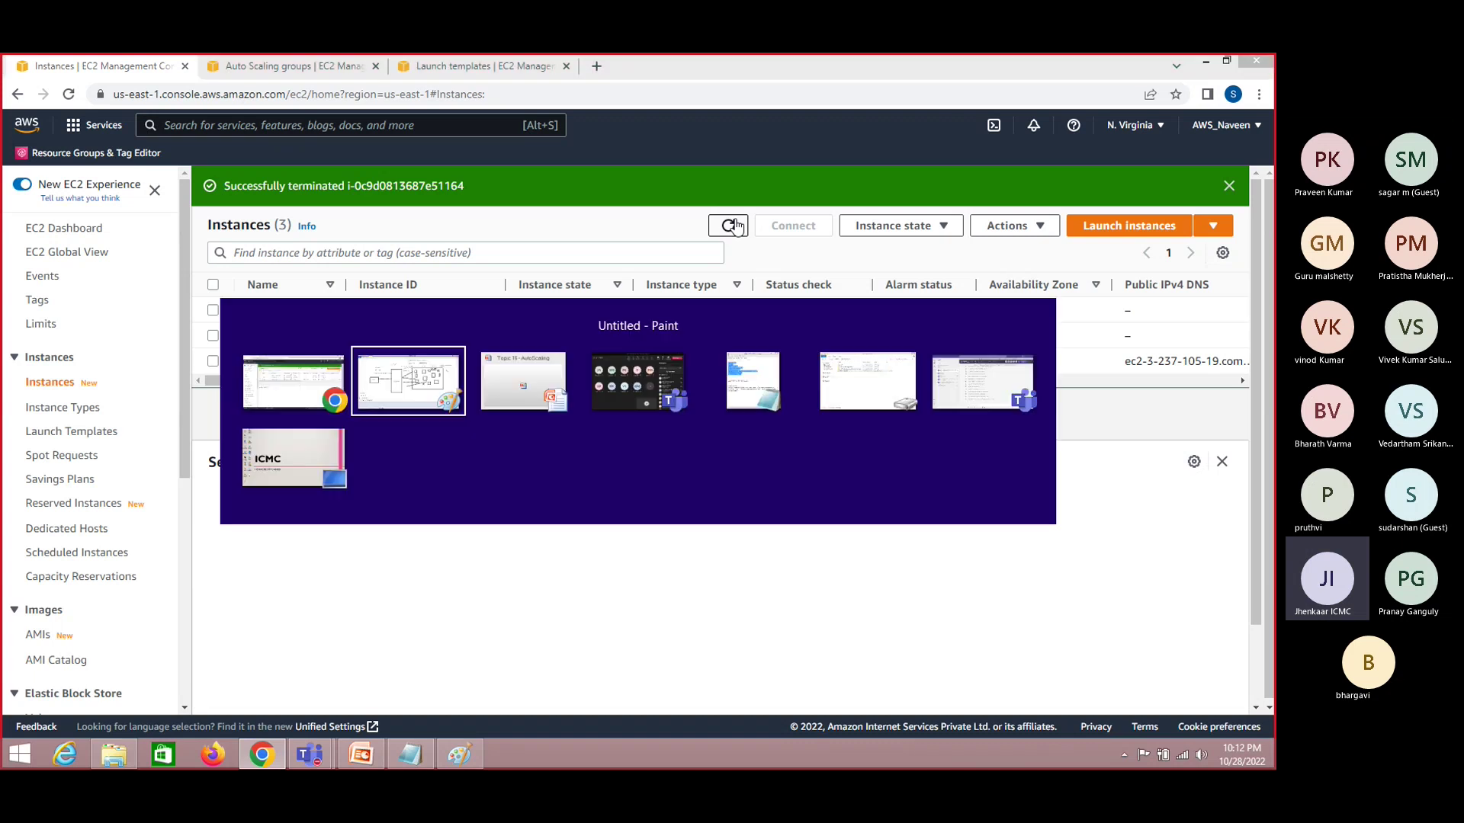
{"action": "key", "text": "alt+Tab"}
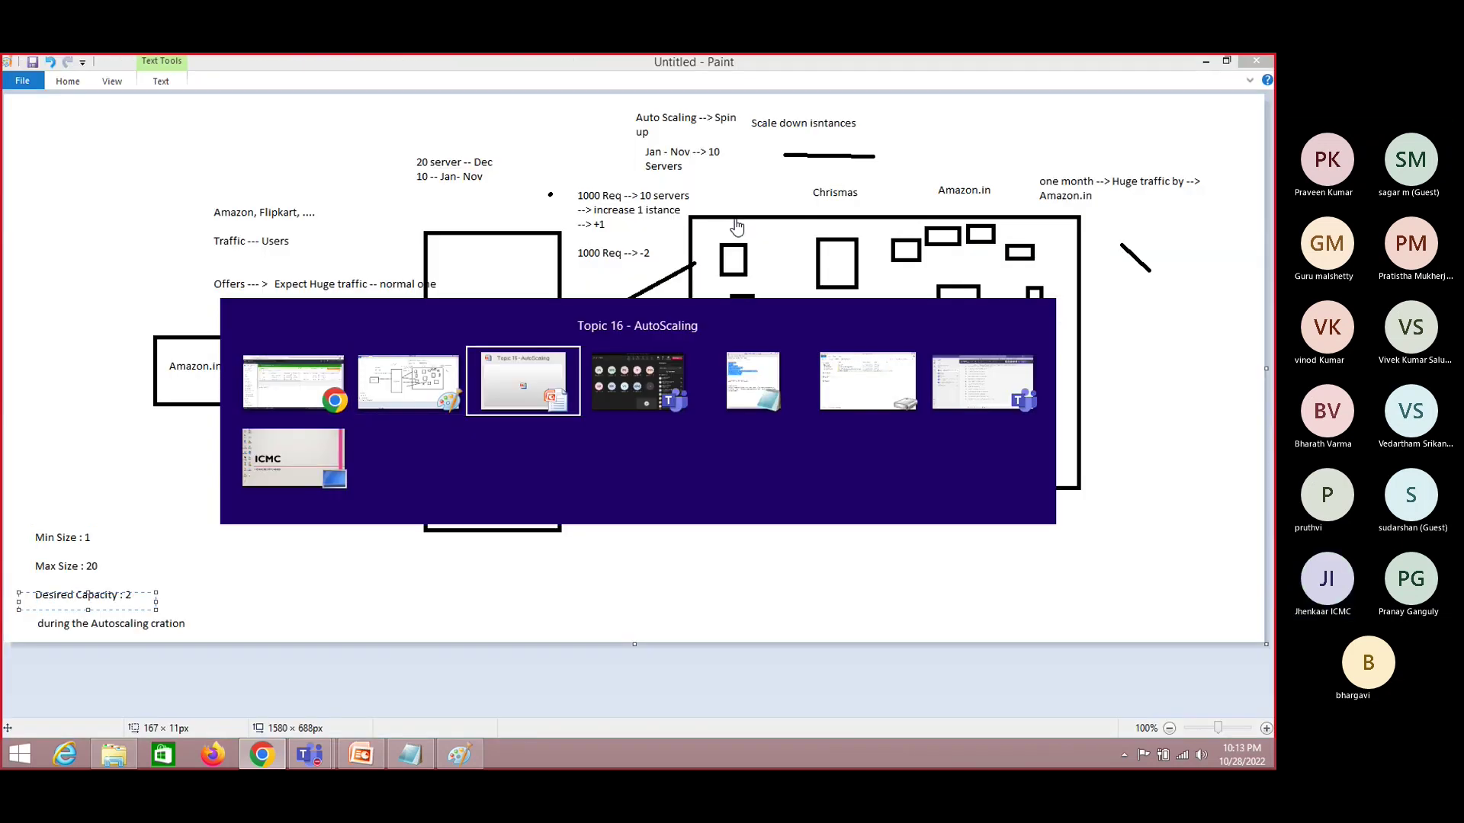
{"action": "key", "text": "alt+Tab"}
{"action": "mouse_move", "coordinate": [735, 218]}
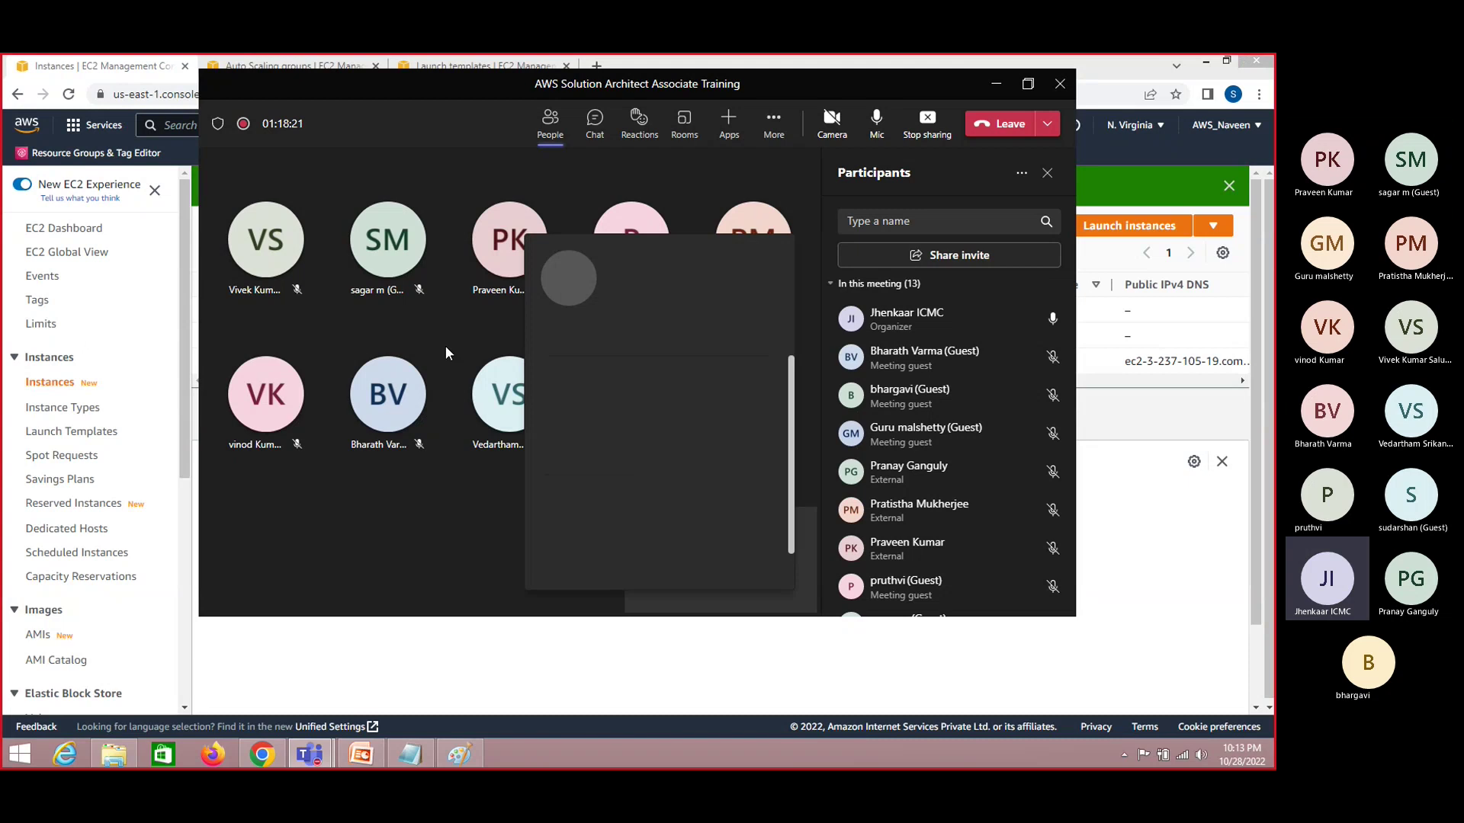
{"action": "key", "text": "alt+Tab"}
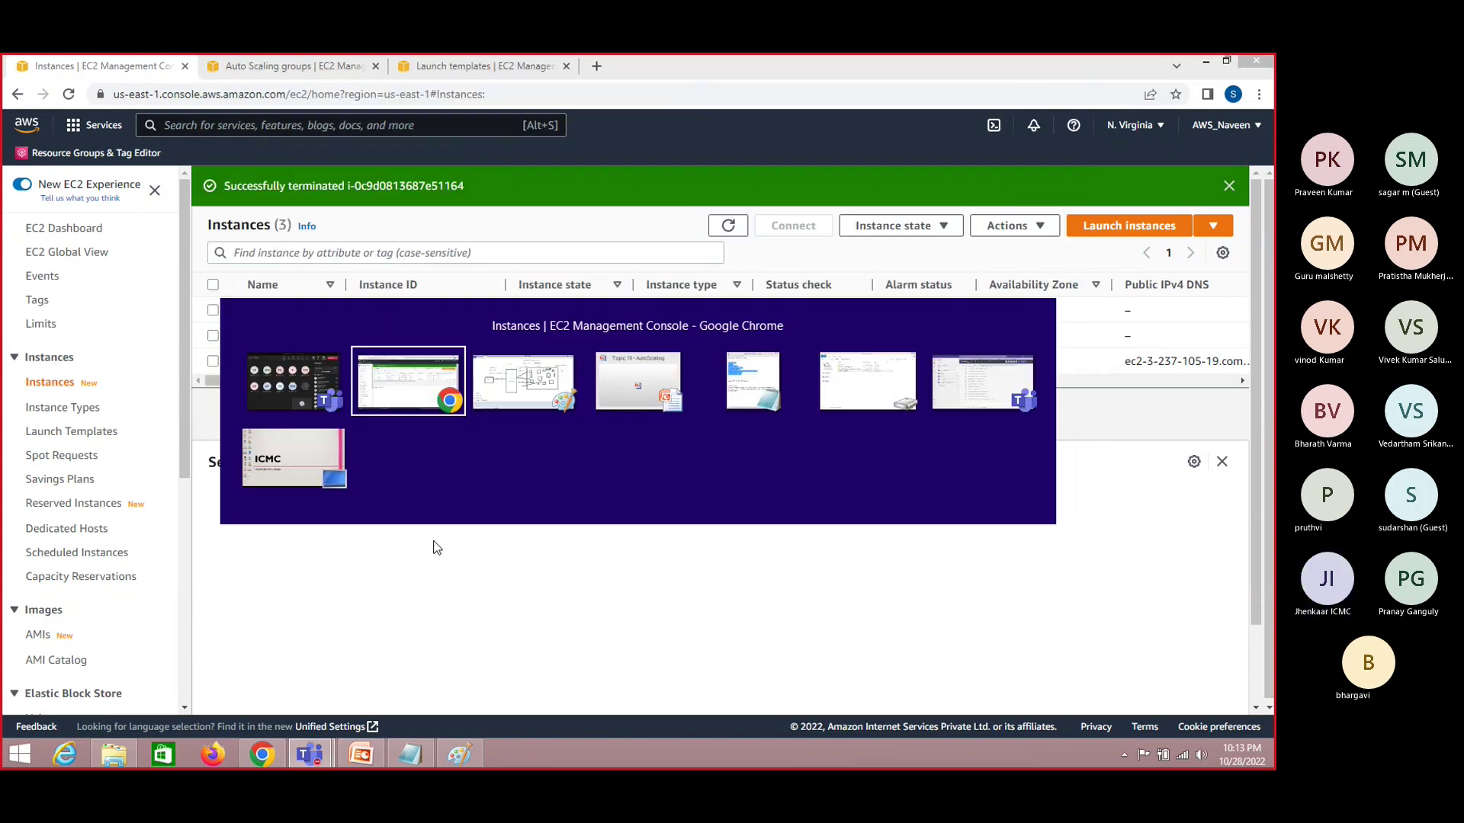
Keep refreshing the instance list until the replacement Webserver instance is listed, and check its state
{"action": "left_click", "coordinate": [730, 229]}
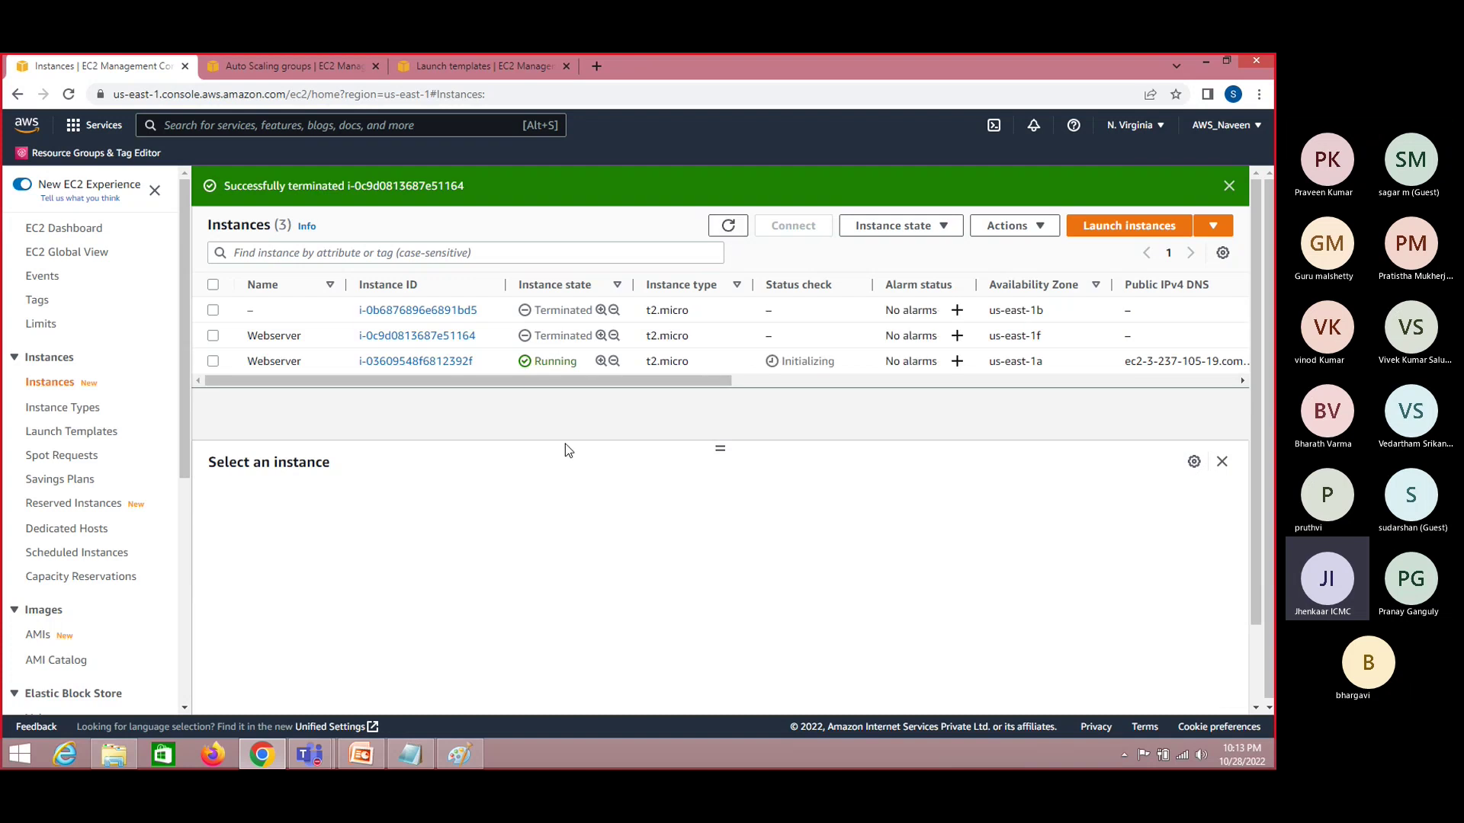
{"action": "left_click", "coordinate": [732, 229]}
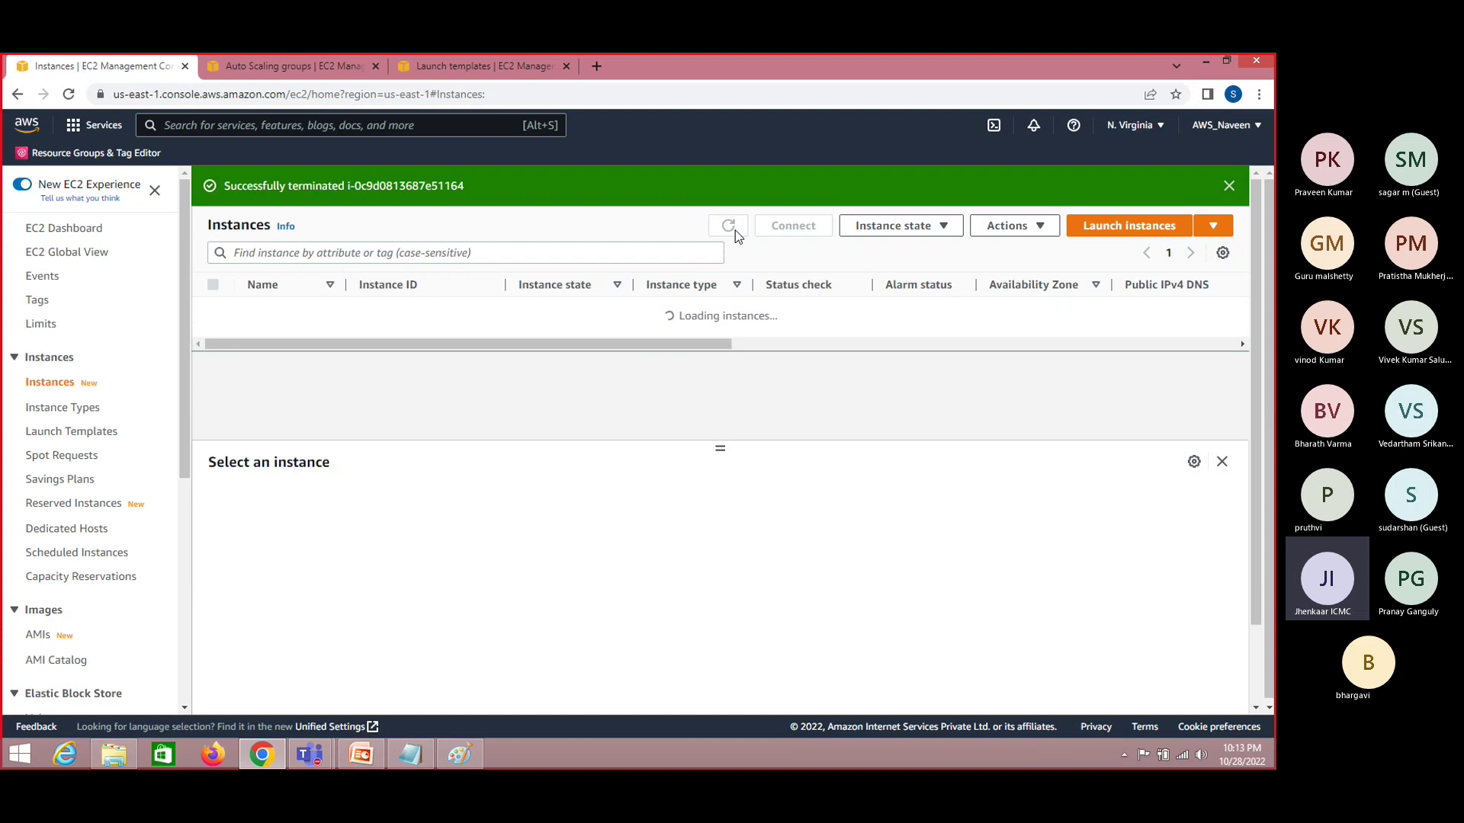
{"action": "left_click", "coordinate": [729, 227]}
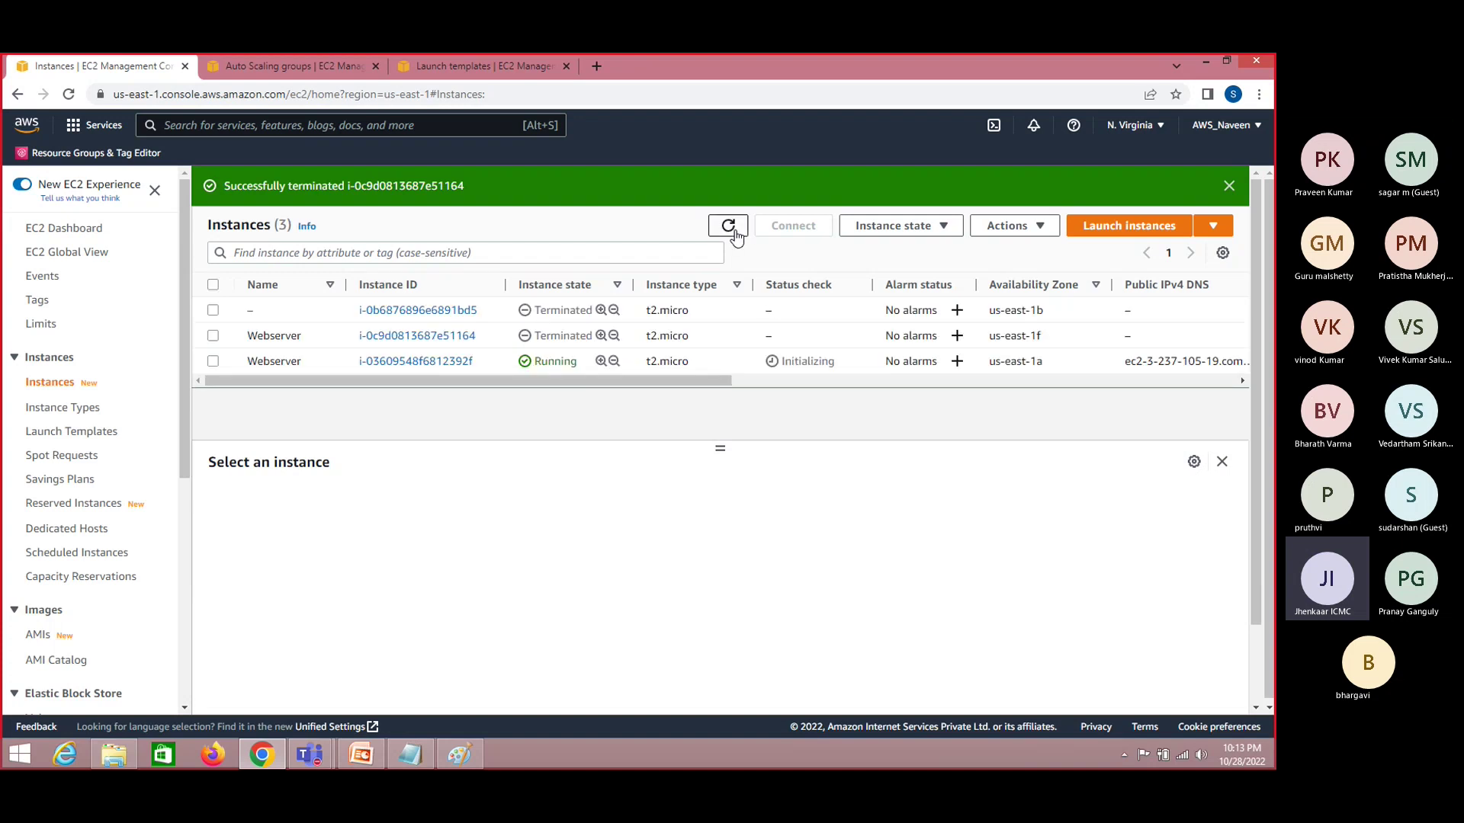
{"action": "left_click", "coordinate": [730, 227]}
{"action": "left_click", "coordinate": [733, 229]}
{"action": "left_click", "coordinate": [734, 228]}
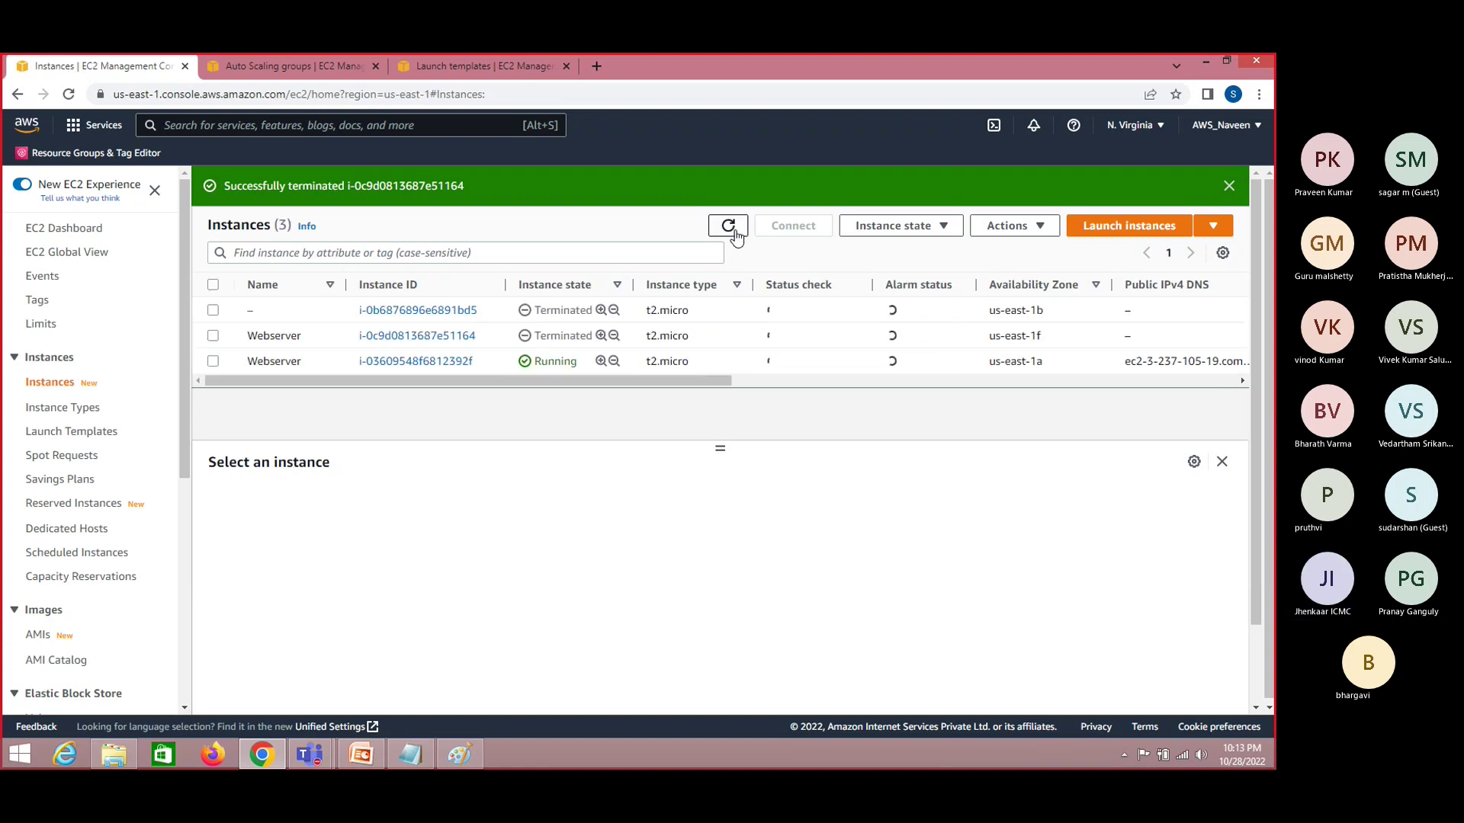
{"action": "left_click", "coordinate": [732, 228]}
{"action": "left_click", "coordinate": [732, 229]}
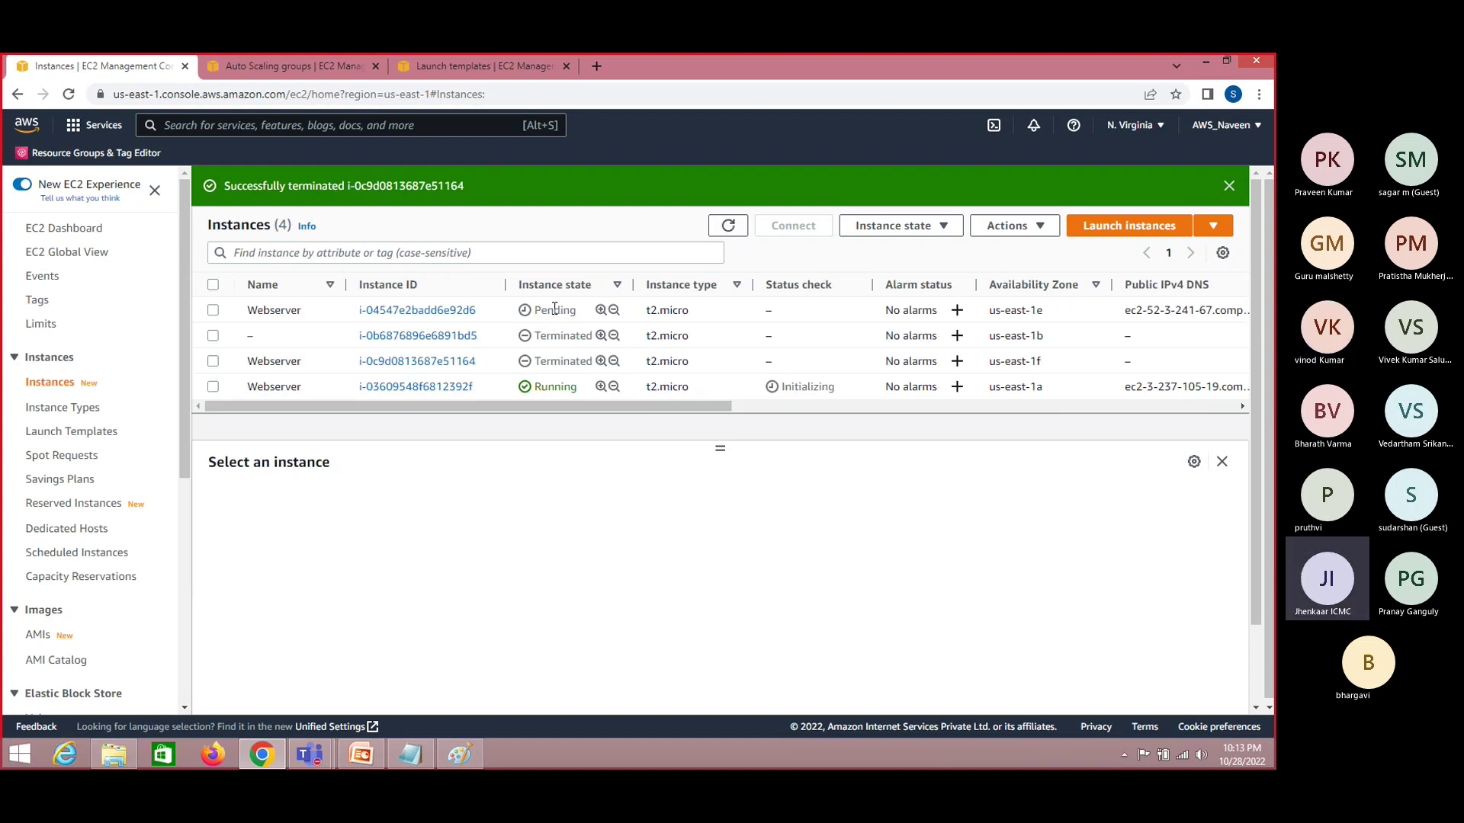
{"action": "left_click", "coordinate": [729, 232]}
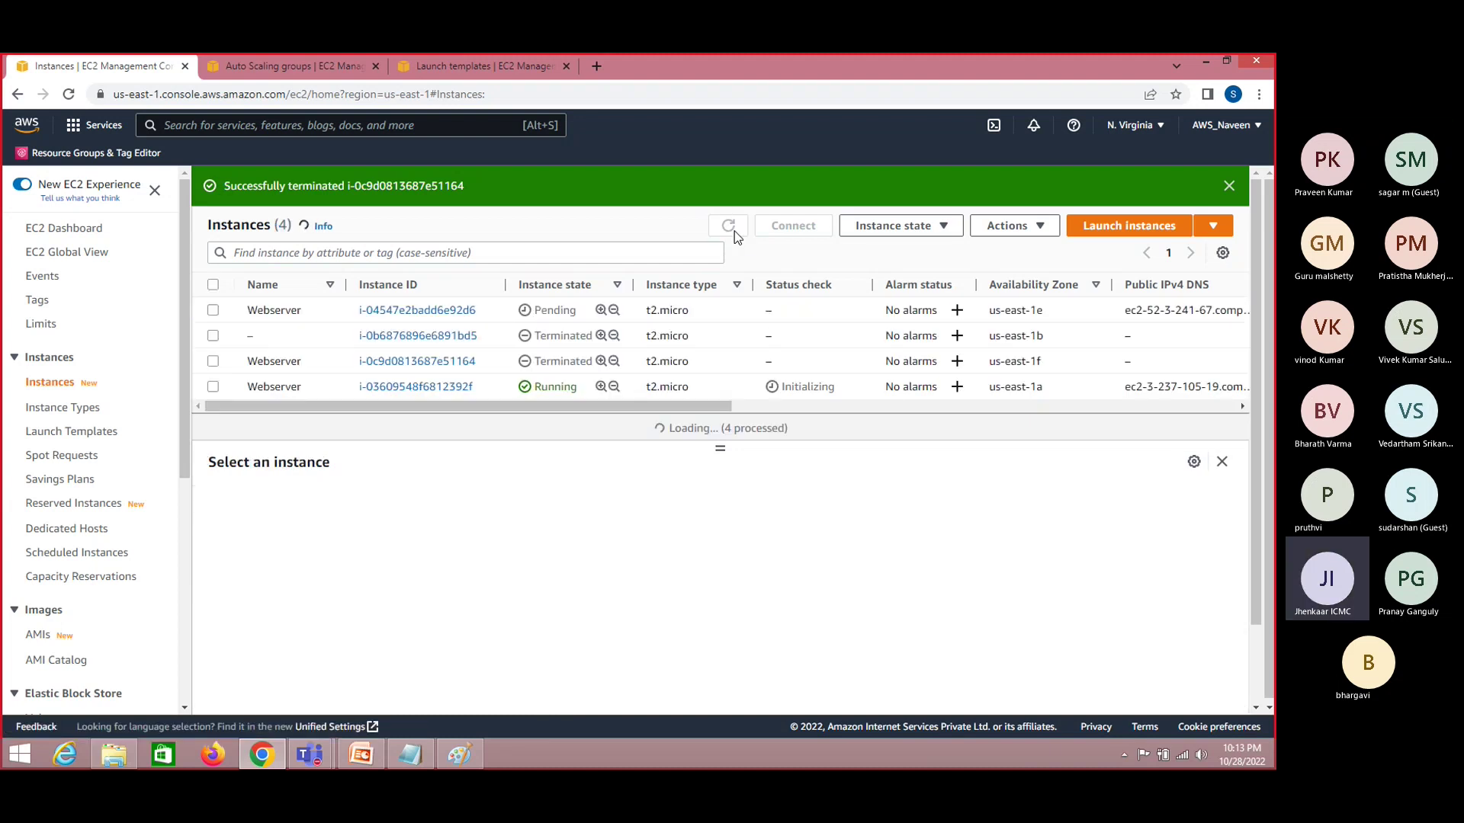
Switch to Paint and mark out the Min Size, Max Size and Desired Capacity notes to review them
{"action": "key", "text": "alt+Tab"}
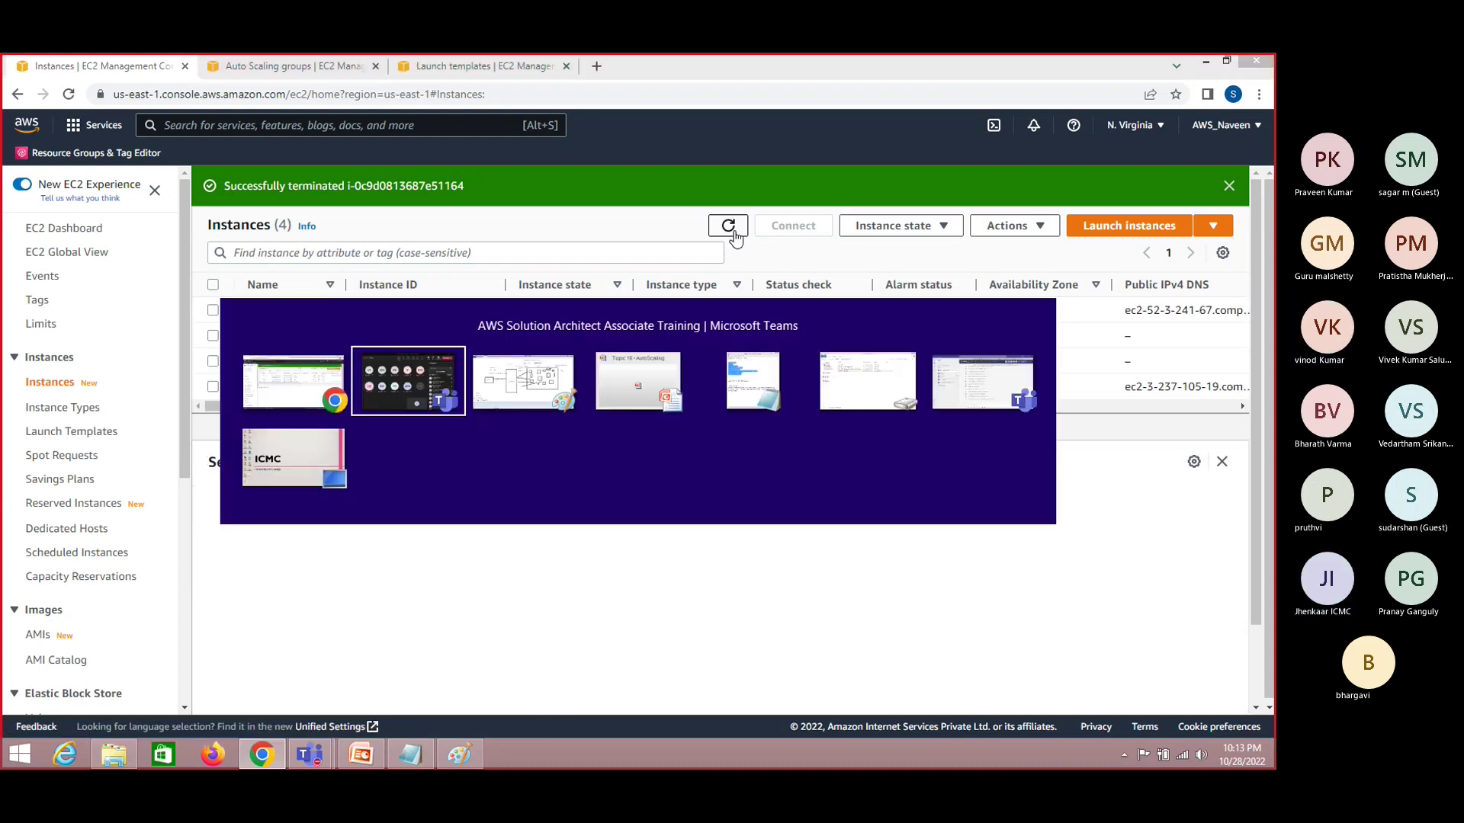
{"action": "key", "text": "alt+Tab"}
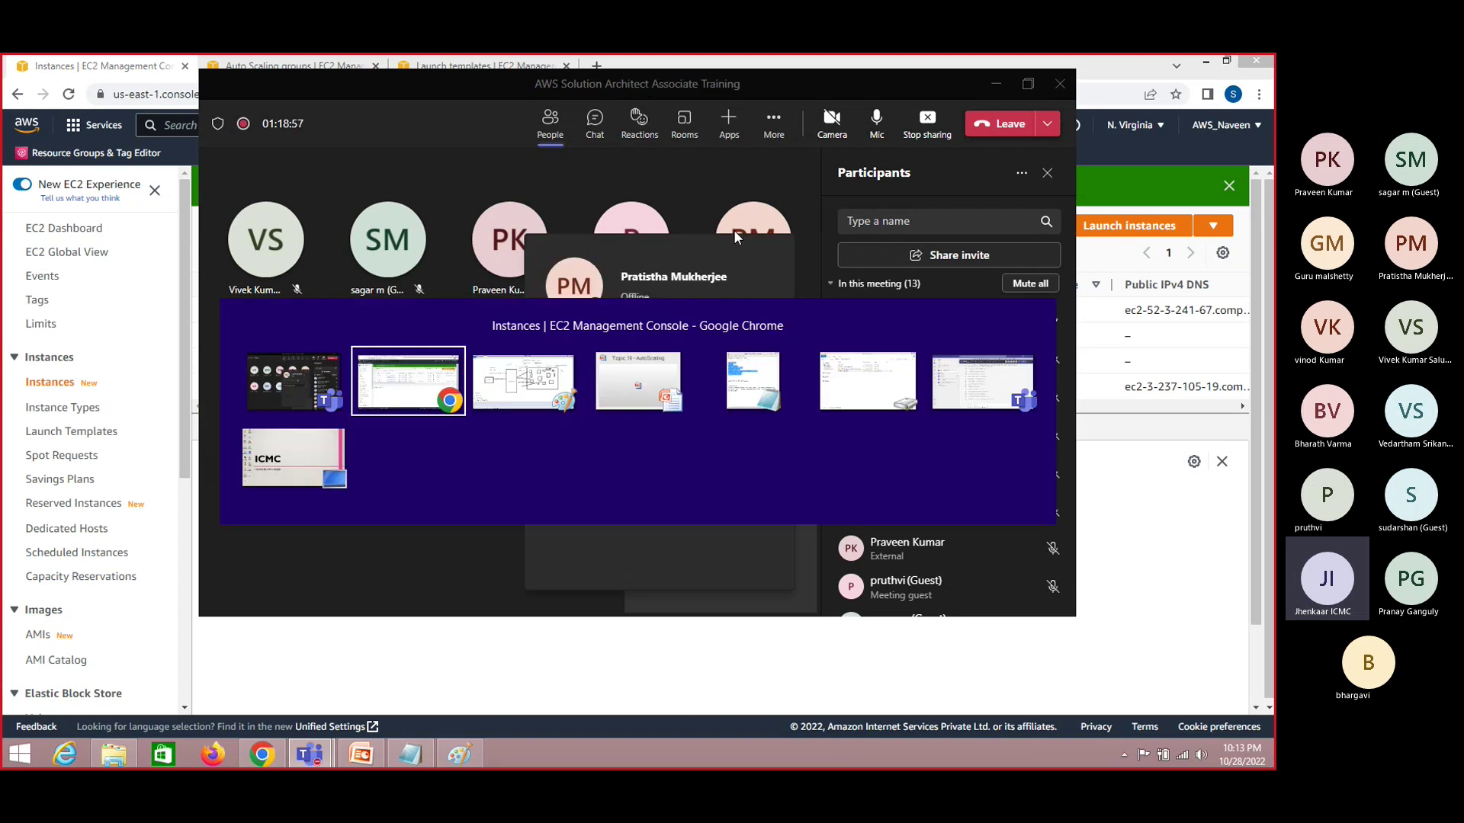
{"action": "key", "text": "alt+Tab"}
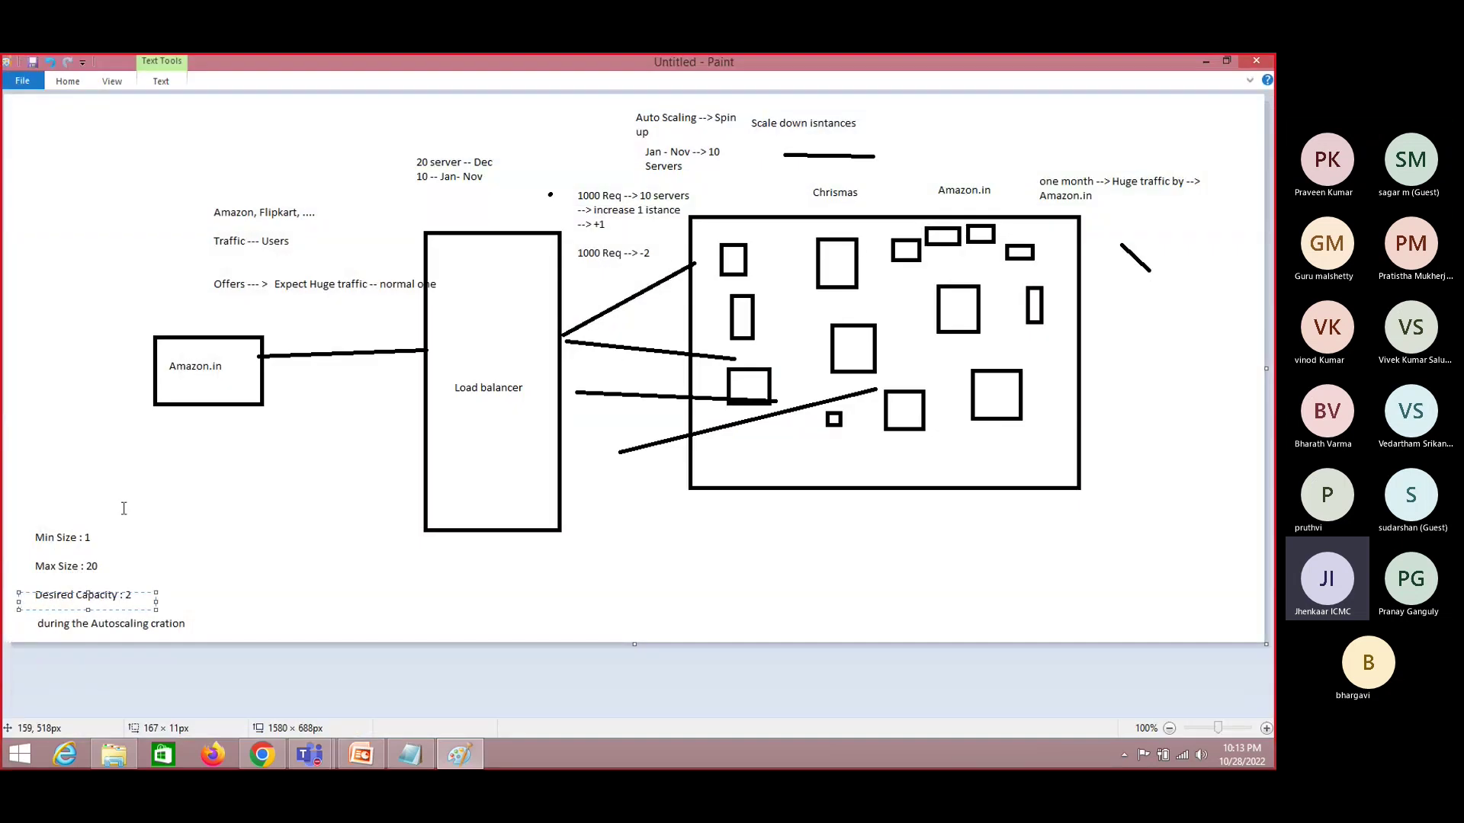
{"action": "left_click_drag", "start_coordinate": [12, 510], "coordinate": [190, 630]}
{"action": "left_click", "coordinate": [254, 586]}
{"action": "key", "text": "alt+Tab"}
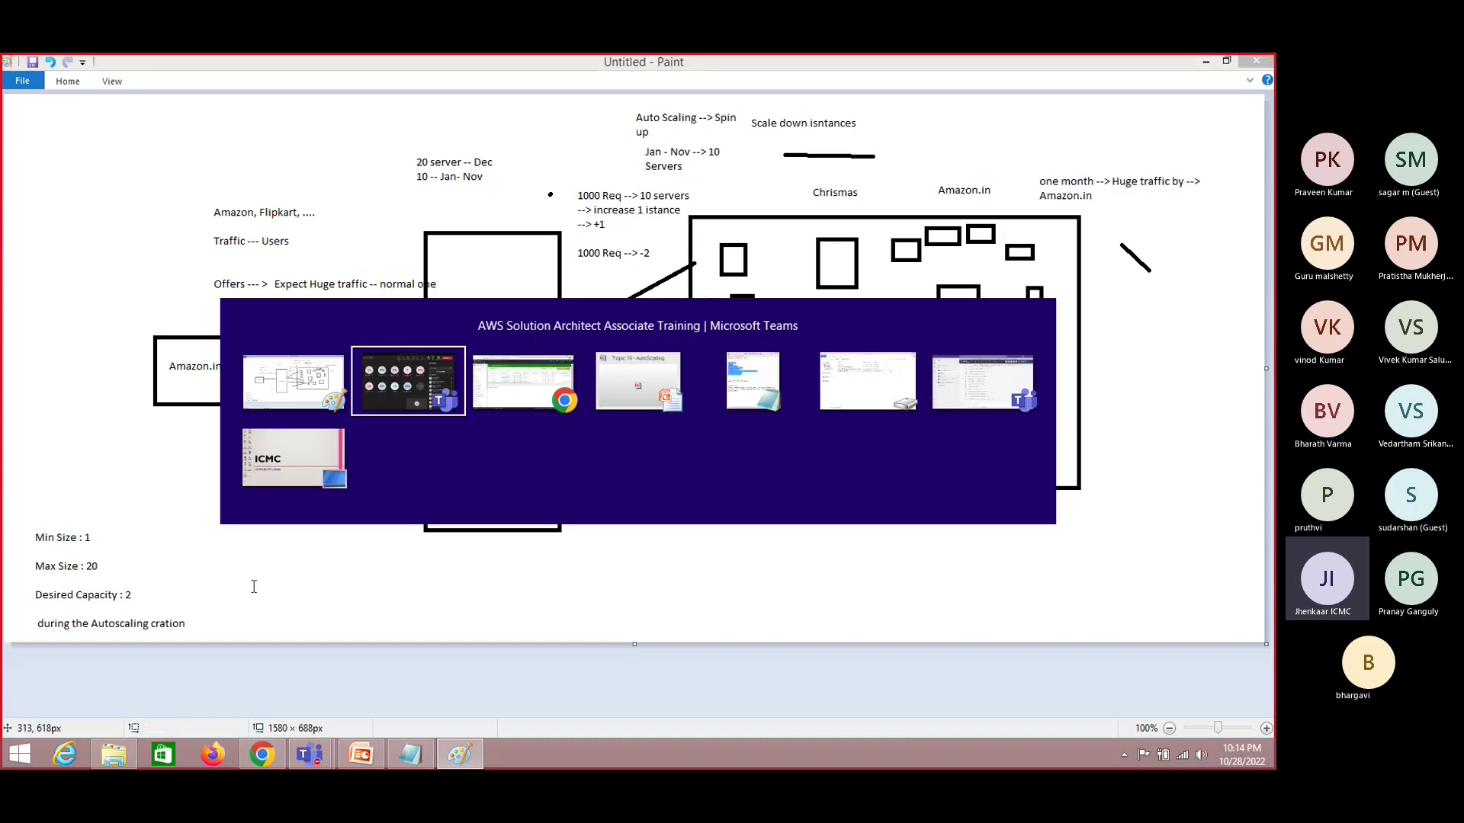
Switch to the EC2 instance list in Chrome and keep refreshing it to check the state of the replacement Webserver instance
{"action": "key", "text": "alt+Tab"}
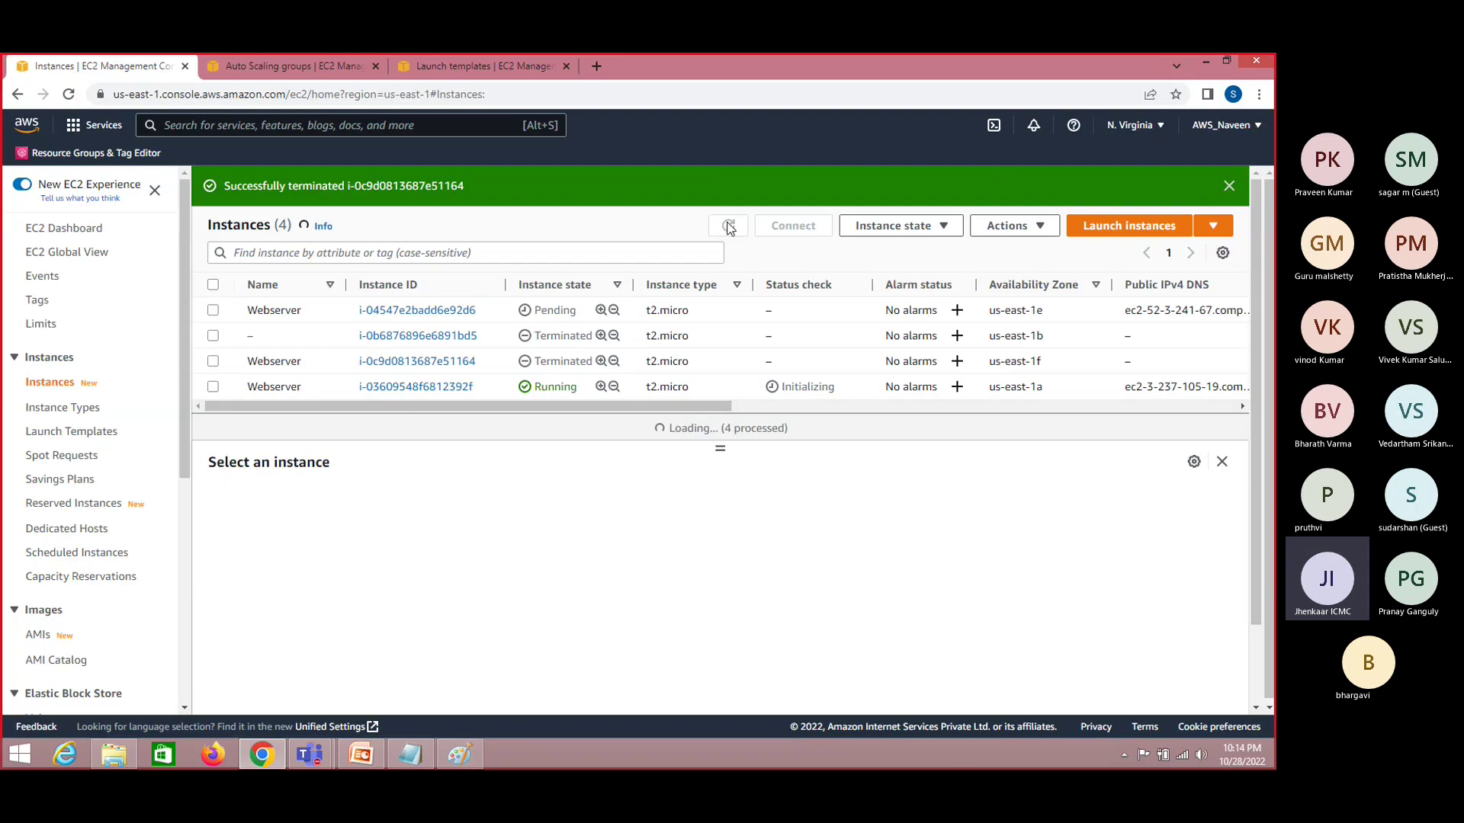
{"action": "left_click", "coordinate": [728, 225]}
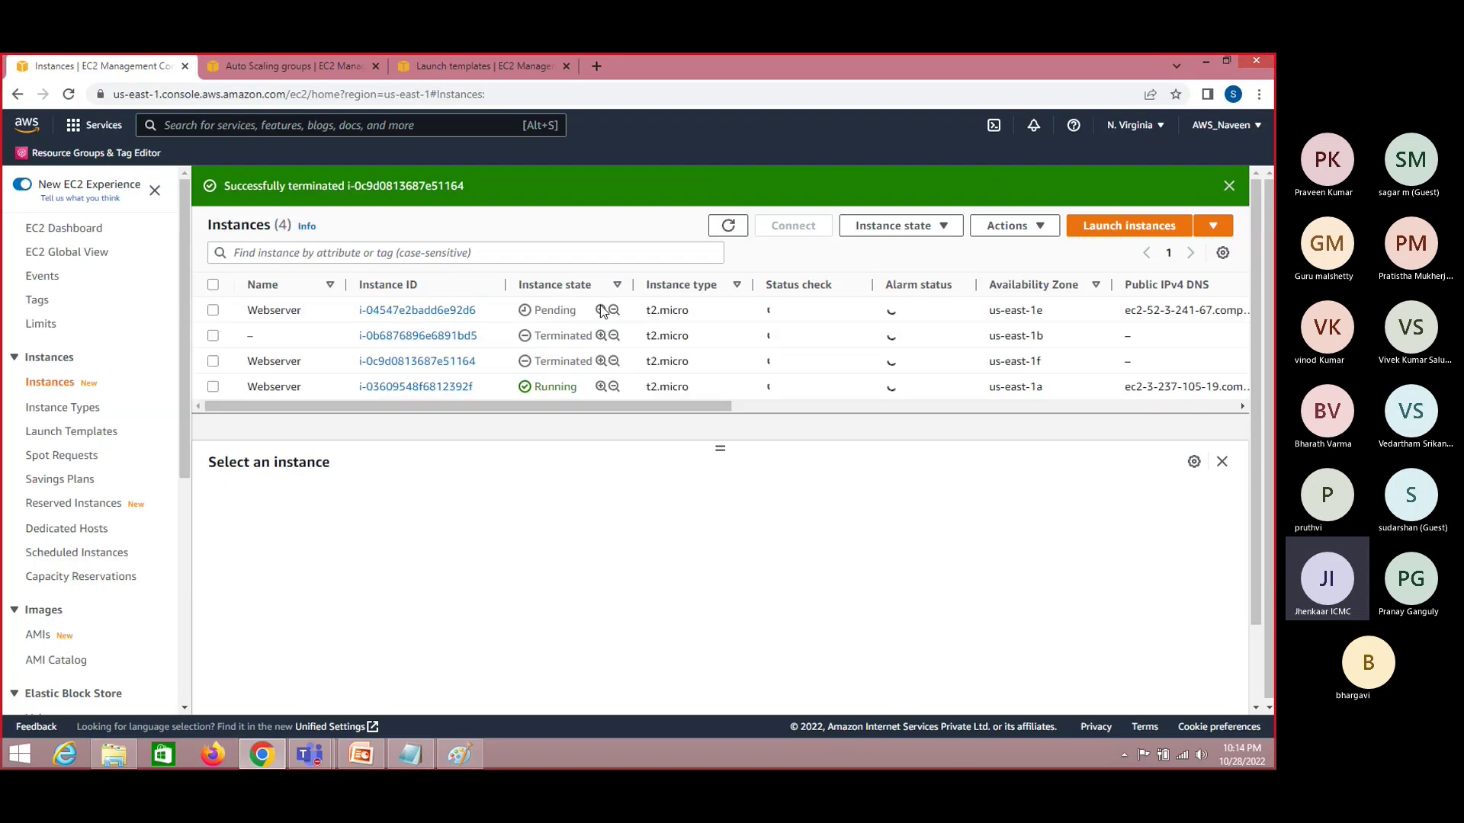
{"action": "left_click", "coordinate": [730, 227]}
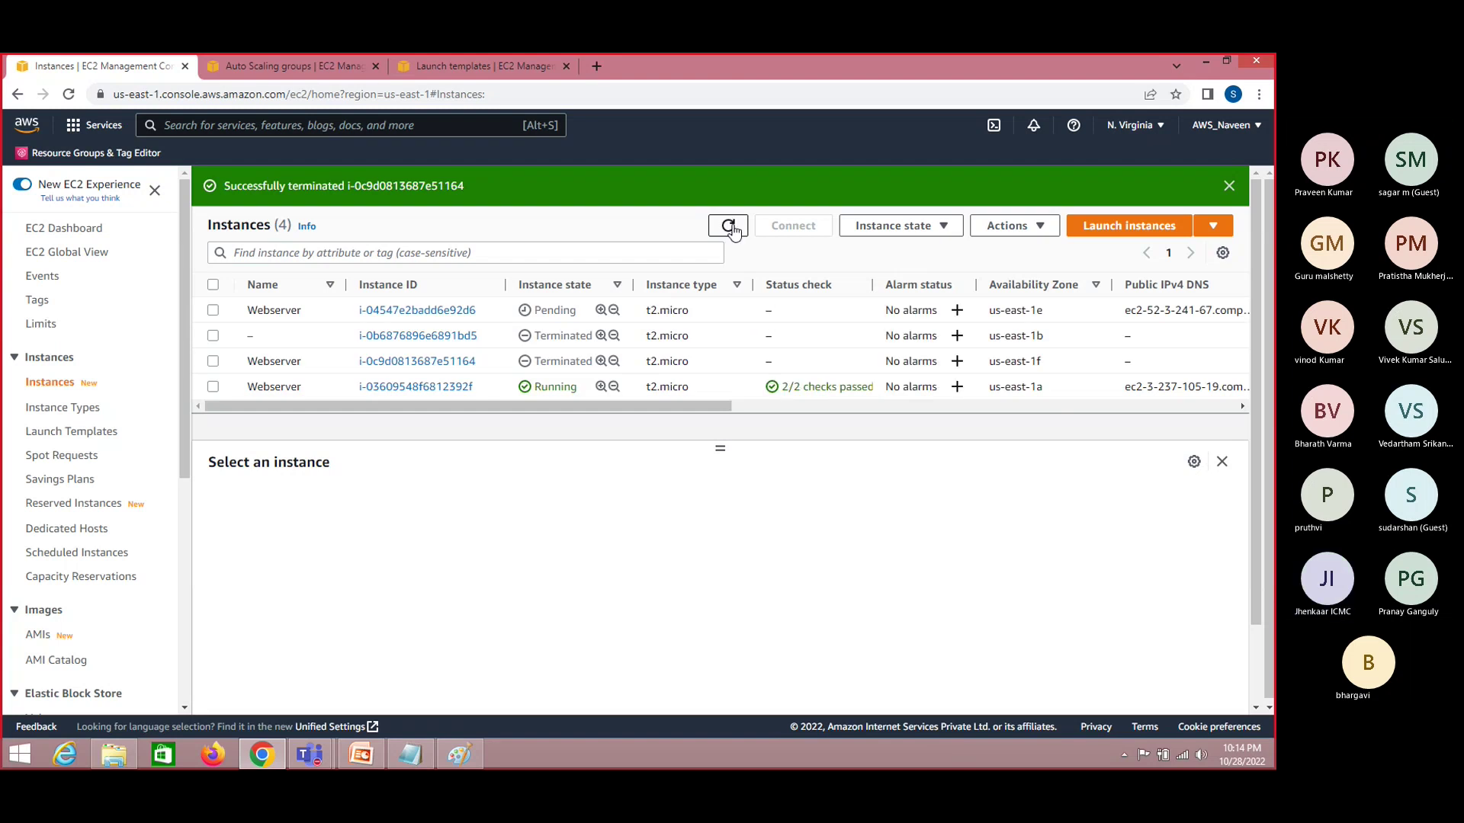
{"action": "left_click", "coordinate": [729, 226]}
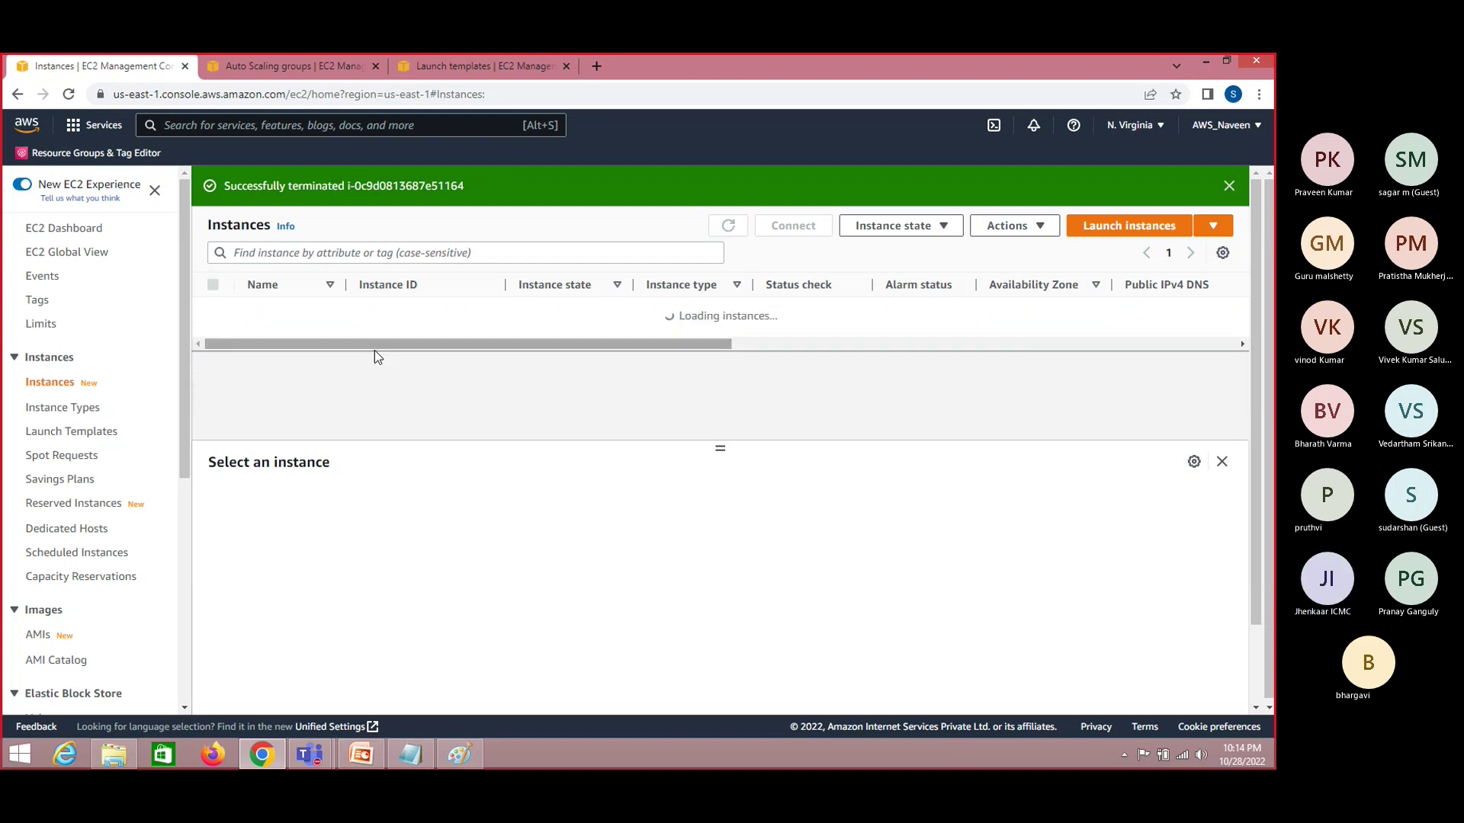
{"action": "left_click", "coordinate": [727, 227]}
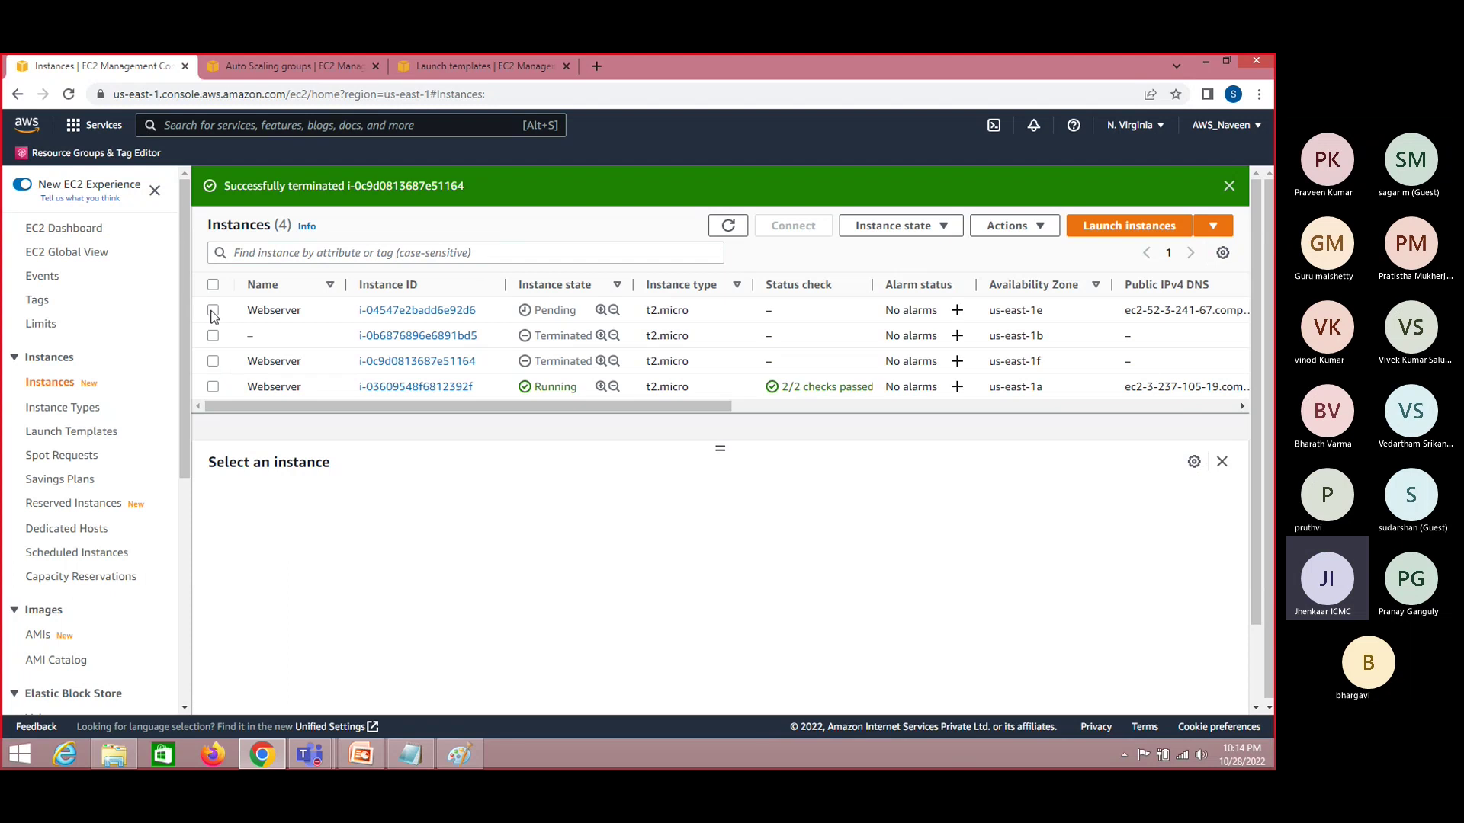
{"action": "left_click", "coordinate": [212, 310]}
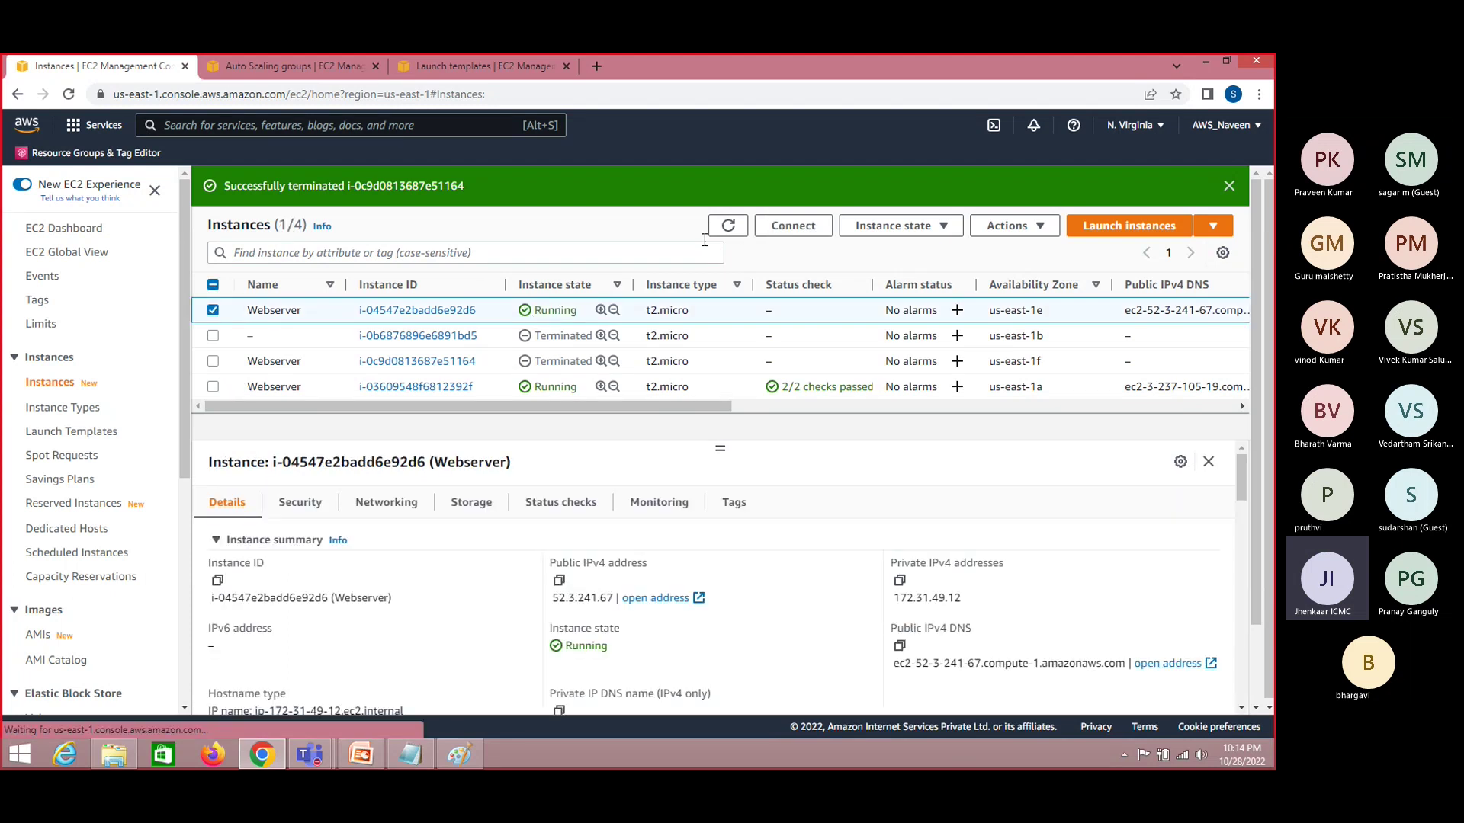
{"action": "left_click", "coordinate": [741, 224]}
Mark out the Desired Capacity note in Paint to review it, and refresh the EC2 instance list in Chrome
{"action": "key", "text": "alt+Tab"}
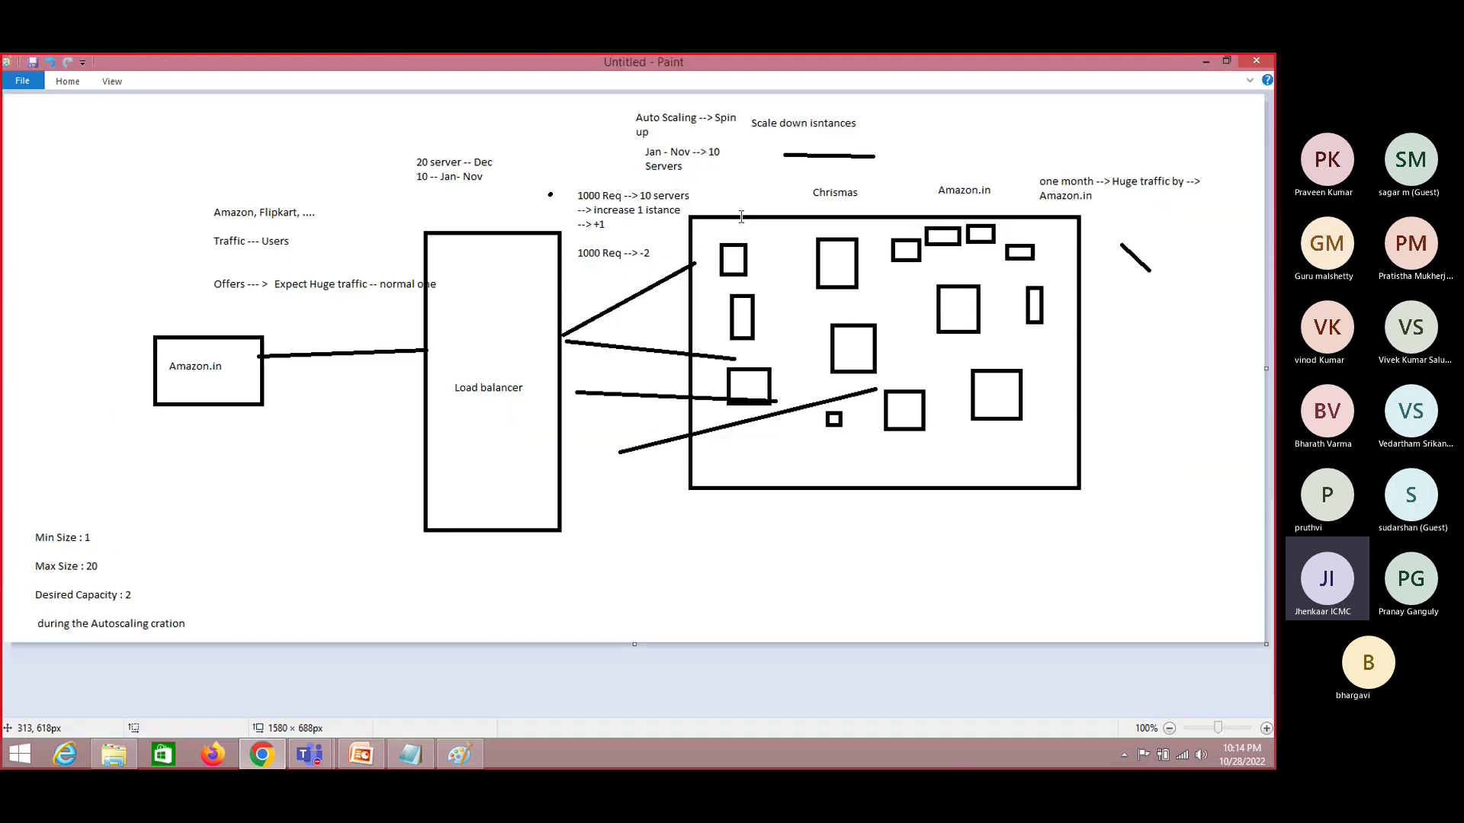
{"action": "left_click_drag", "start_coordinate": [28, 591], "coordinate": [150, 605]}
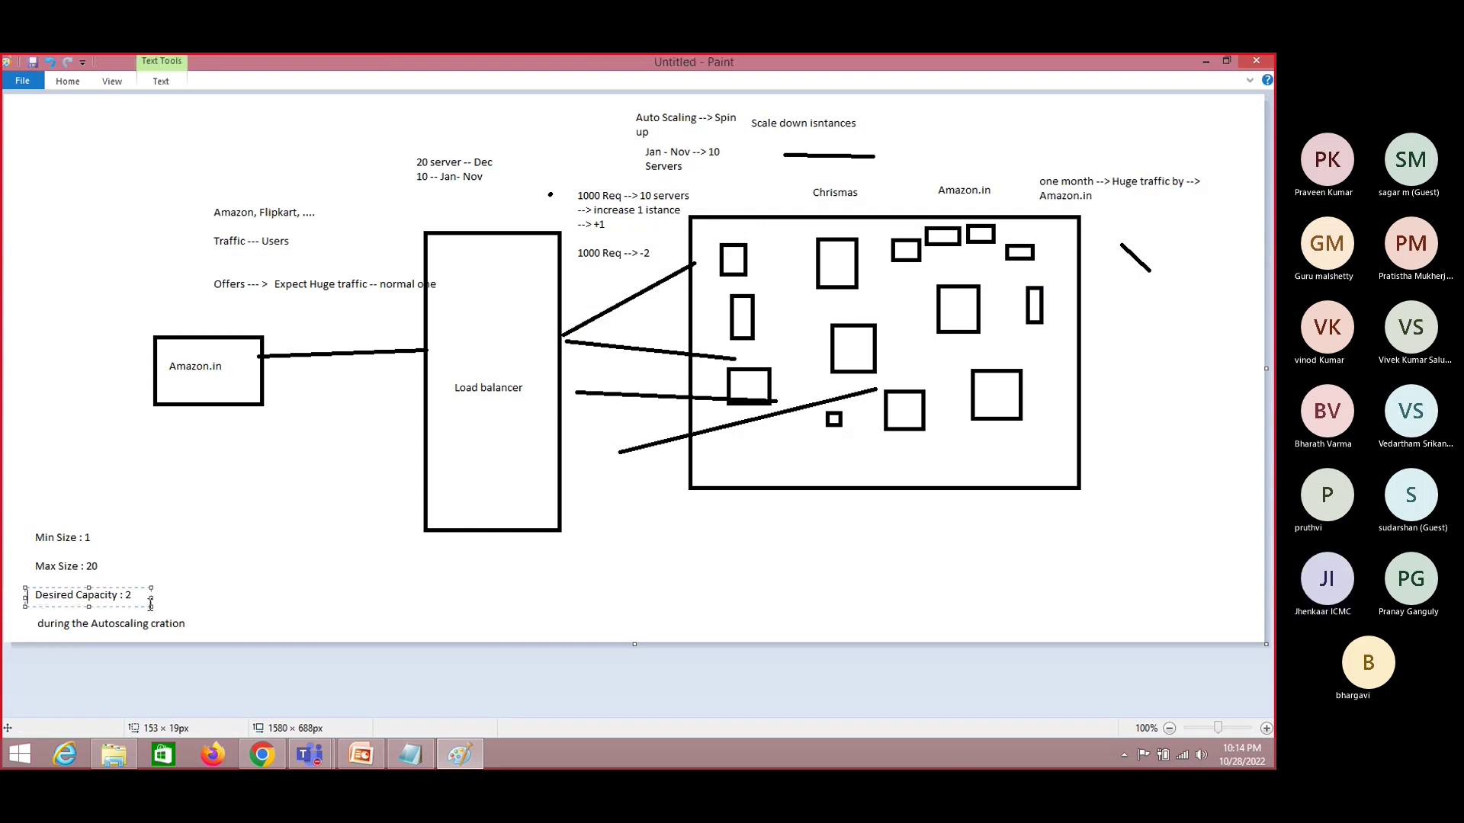
{"action": "key", "text": "alt+Tab"}
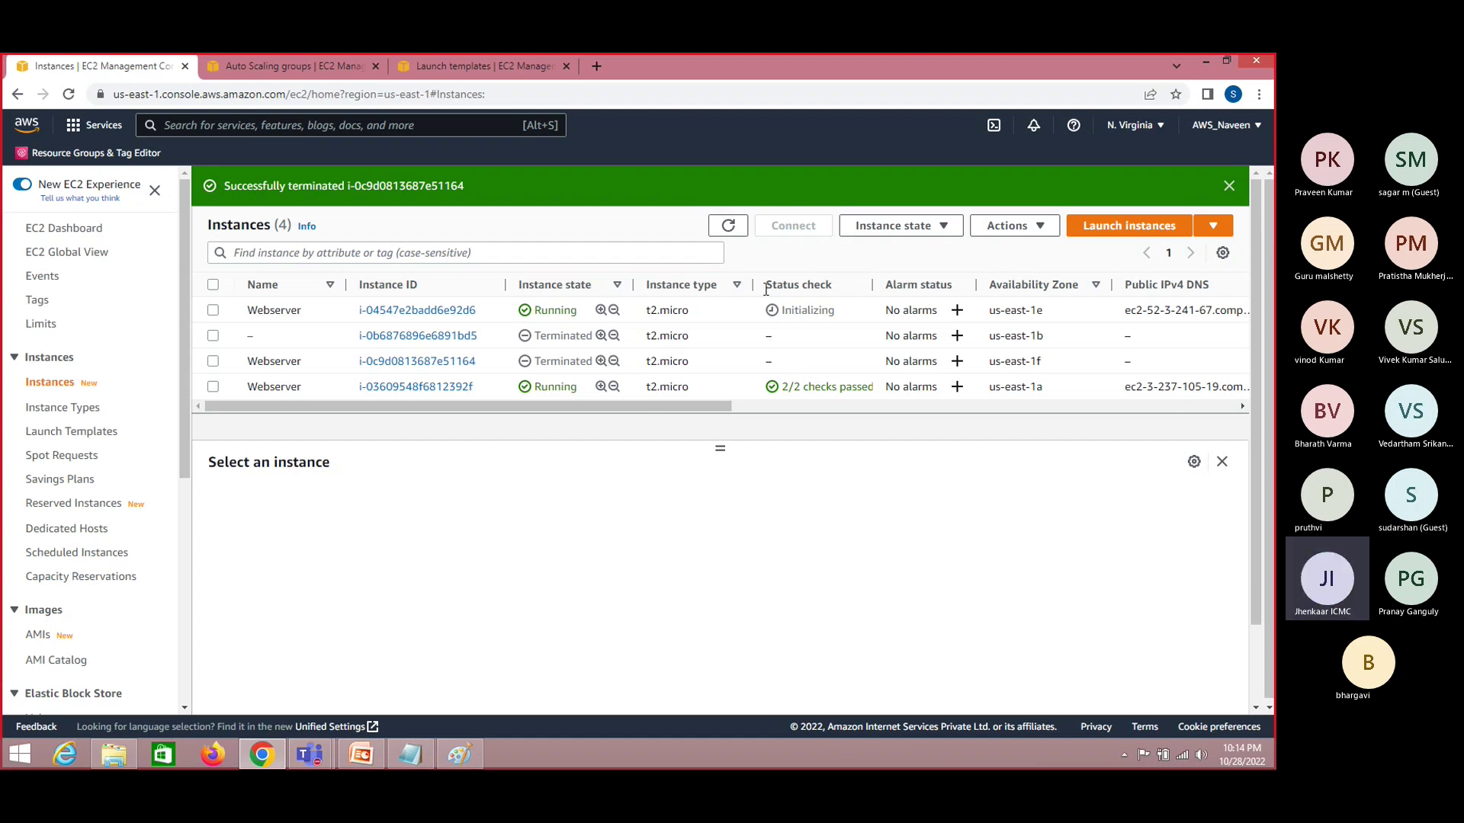
{"action": "left_click", "coordinate": [728, 226]}
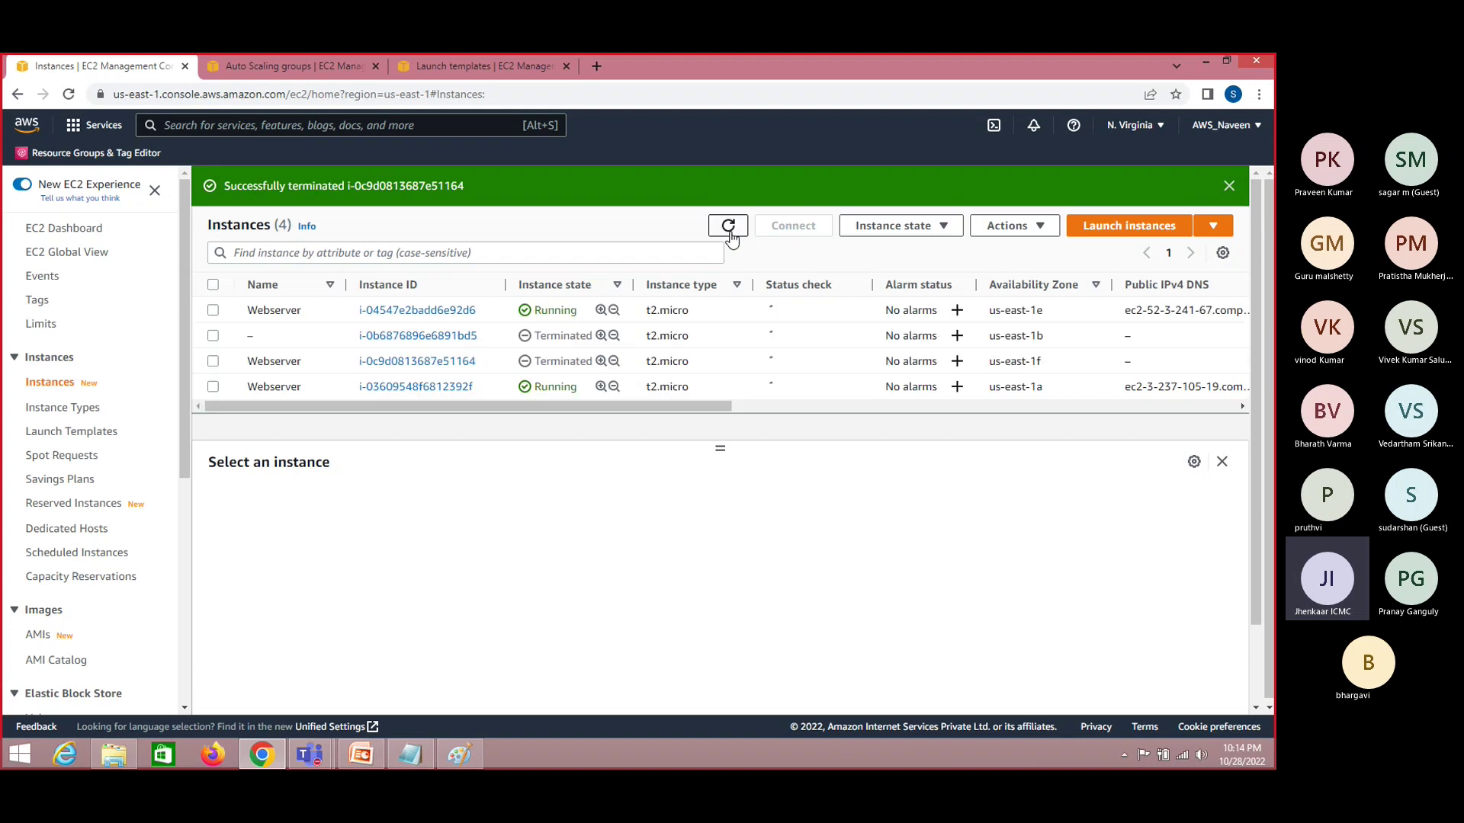
Switch to Paint and place a text box for a note beneath the large box of servers
{"action": "key", "text": "alt+Tab"}
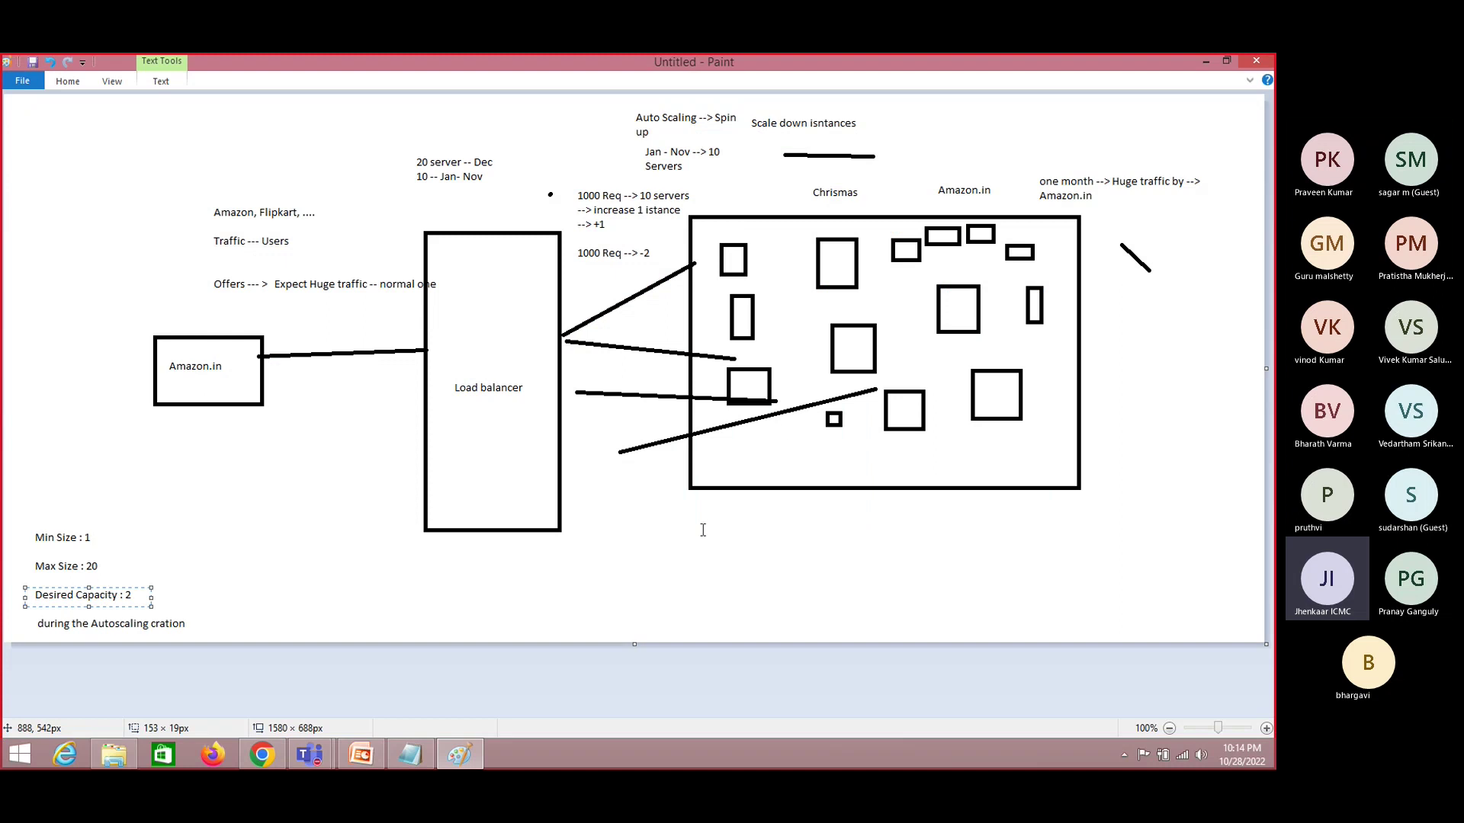
{"action": "left_click", "coordinate": [663, 542]}
{"action": "left_click", "coordinate": [663, 541]}
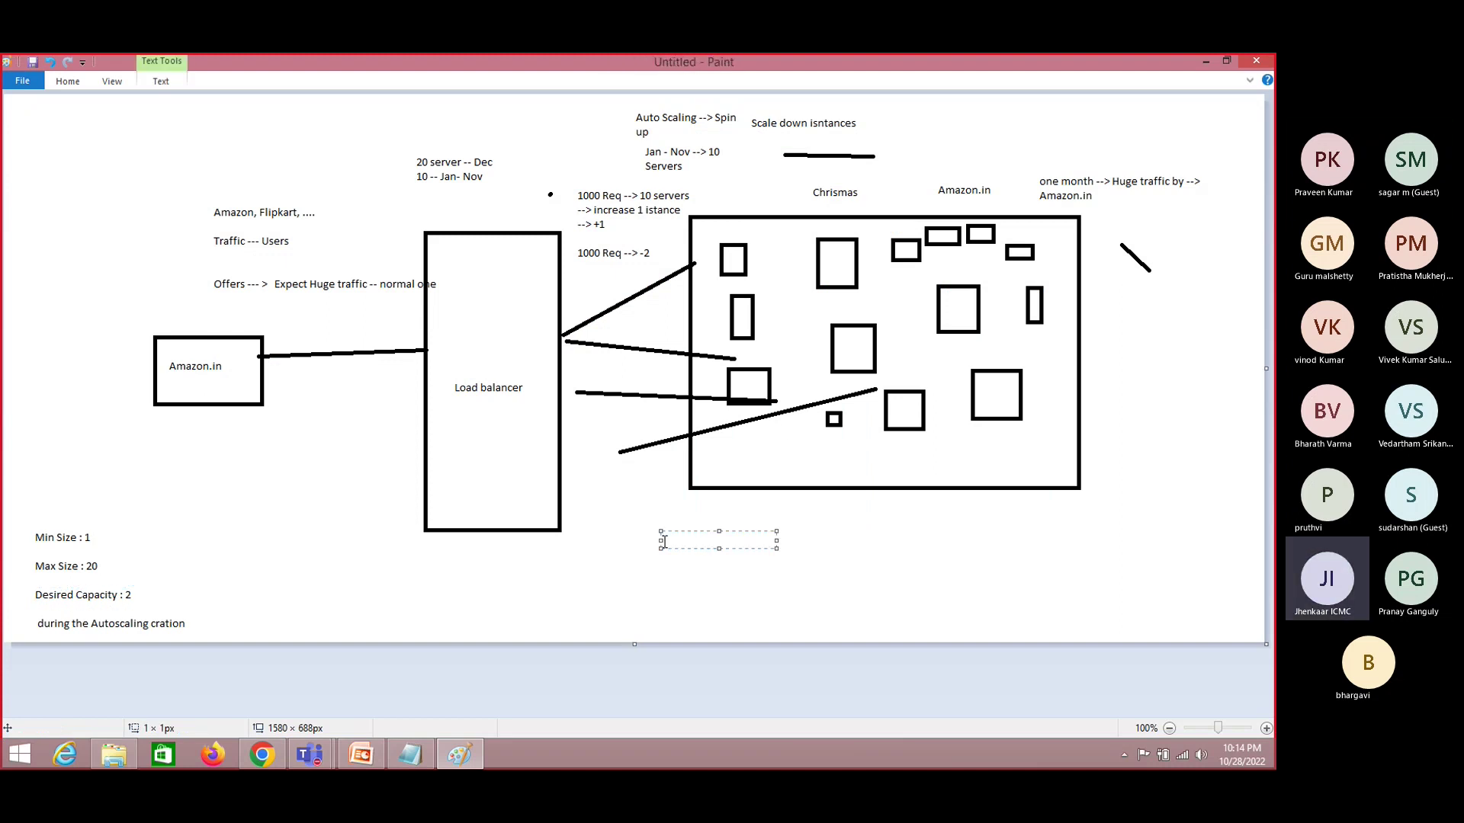
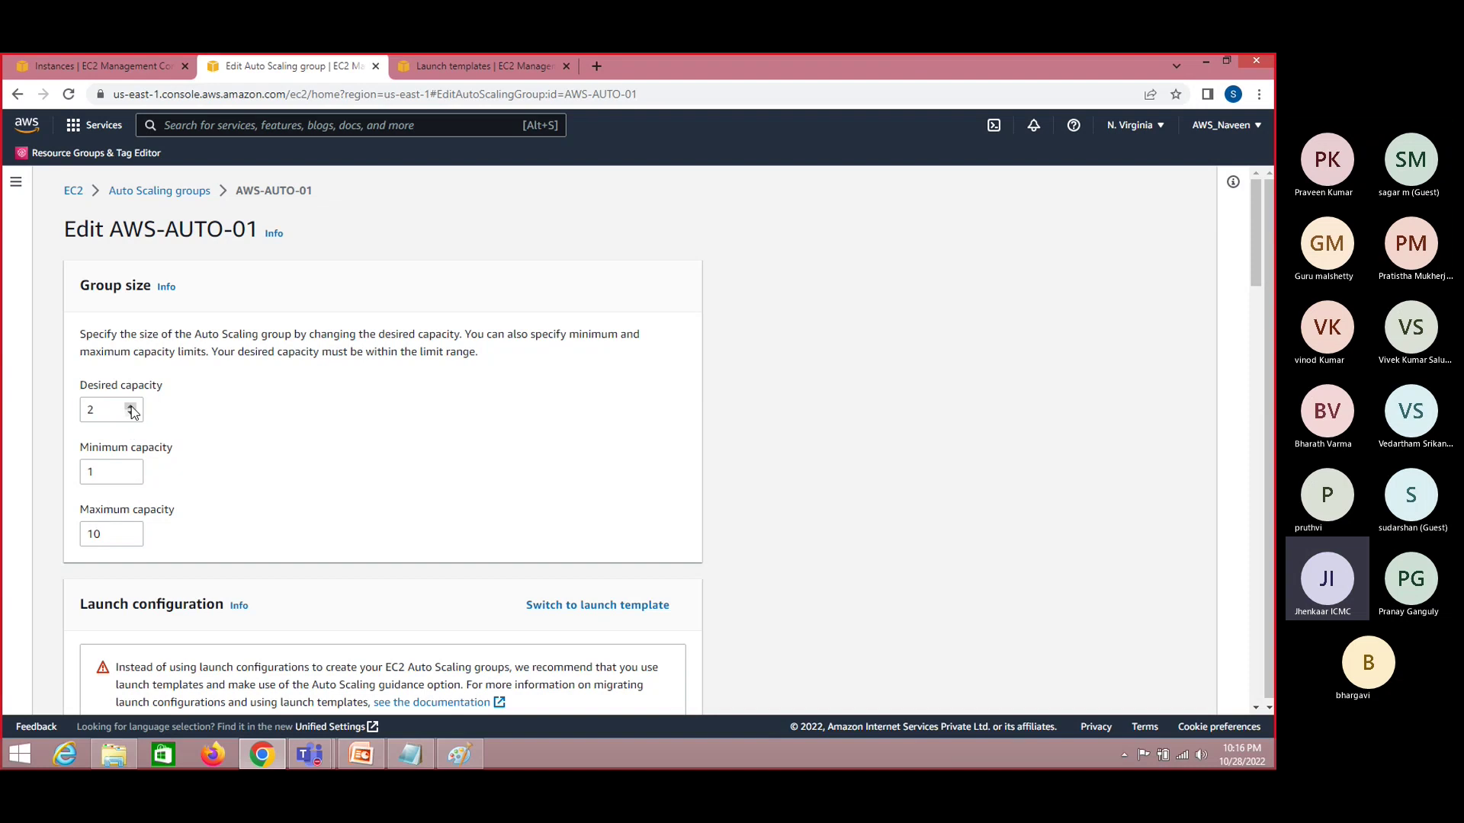
Set the desired capacity of Auto Scaling group AWS-AUTO-01 to 3 and save the update
{"action": "left_click", "coordinate": [131, 407]}
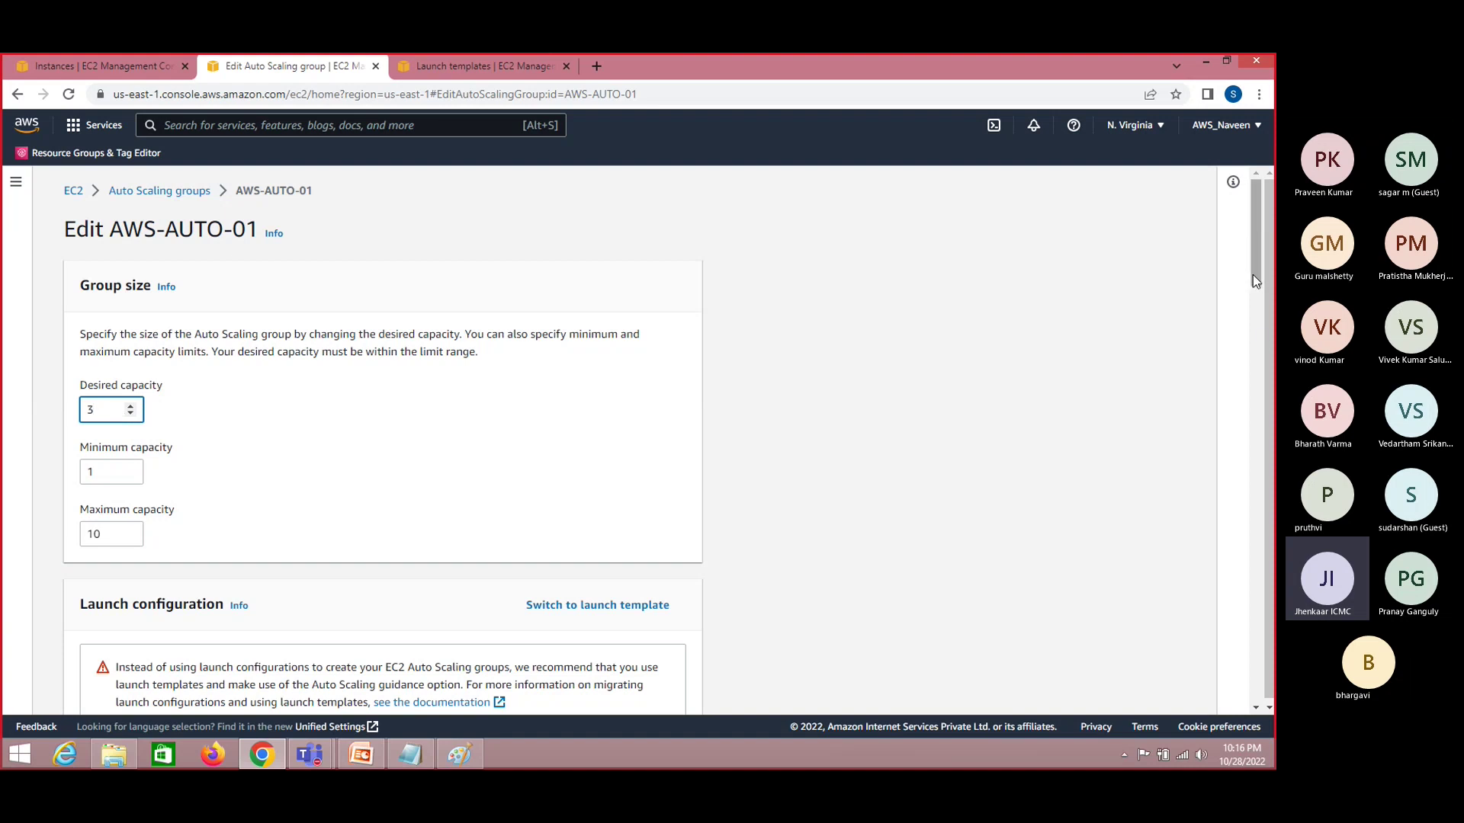
{"action": "left_click_drag", "start_coordinate": [1252, 274], "coordinate": [1260, 698]}
{"action": "left_click", "coordinate": [664, 687]}
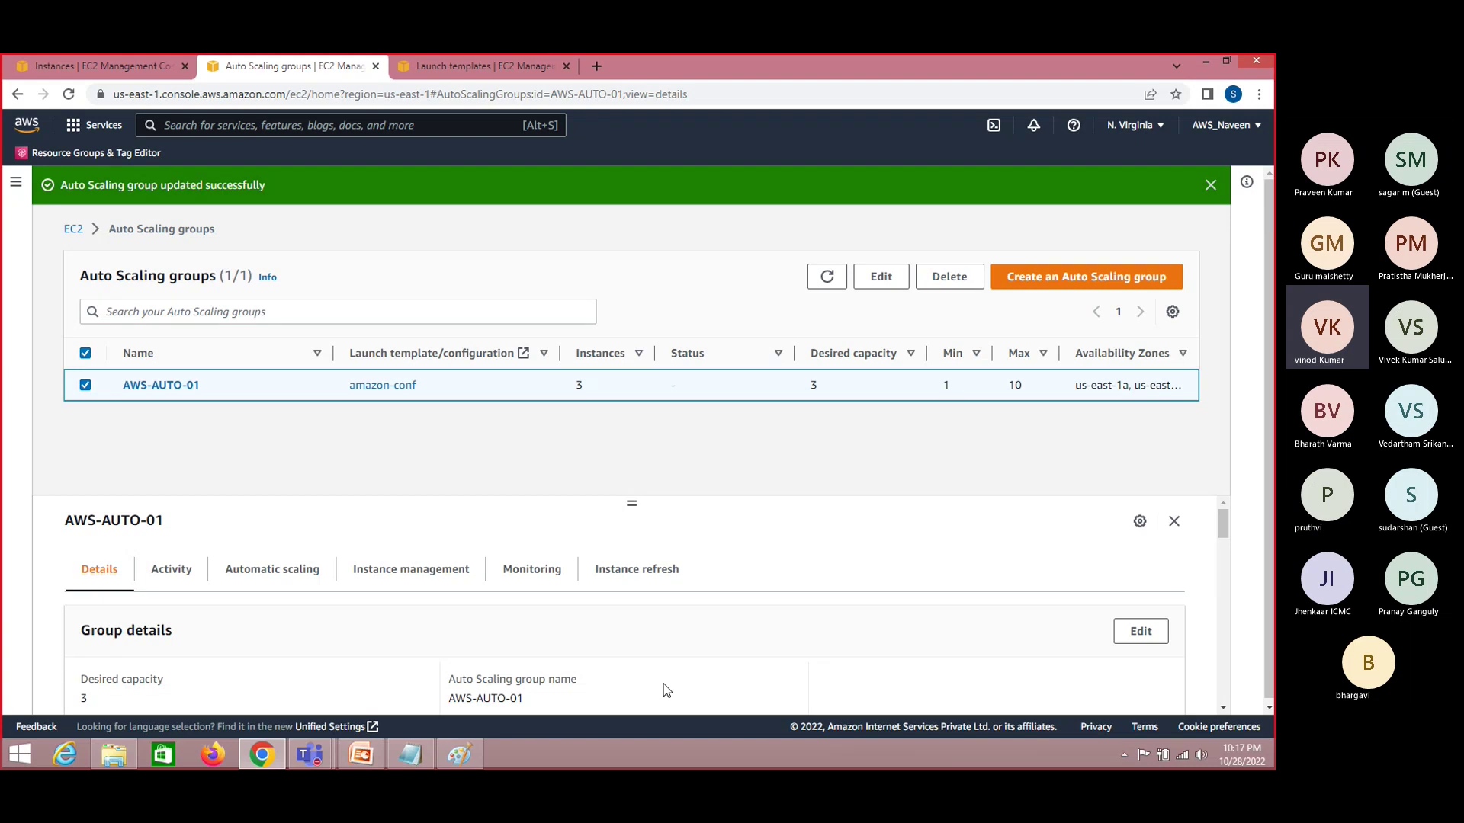
Go from the launch templates page to the Launch Configurations list and select amazon-conf
{"action": "left_click", "coordinate": [456, 67]}
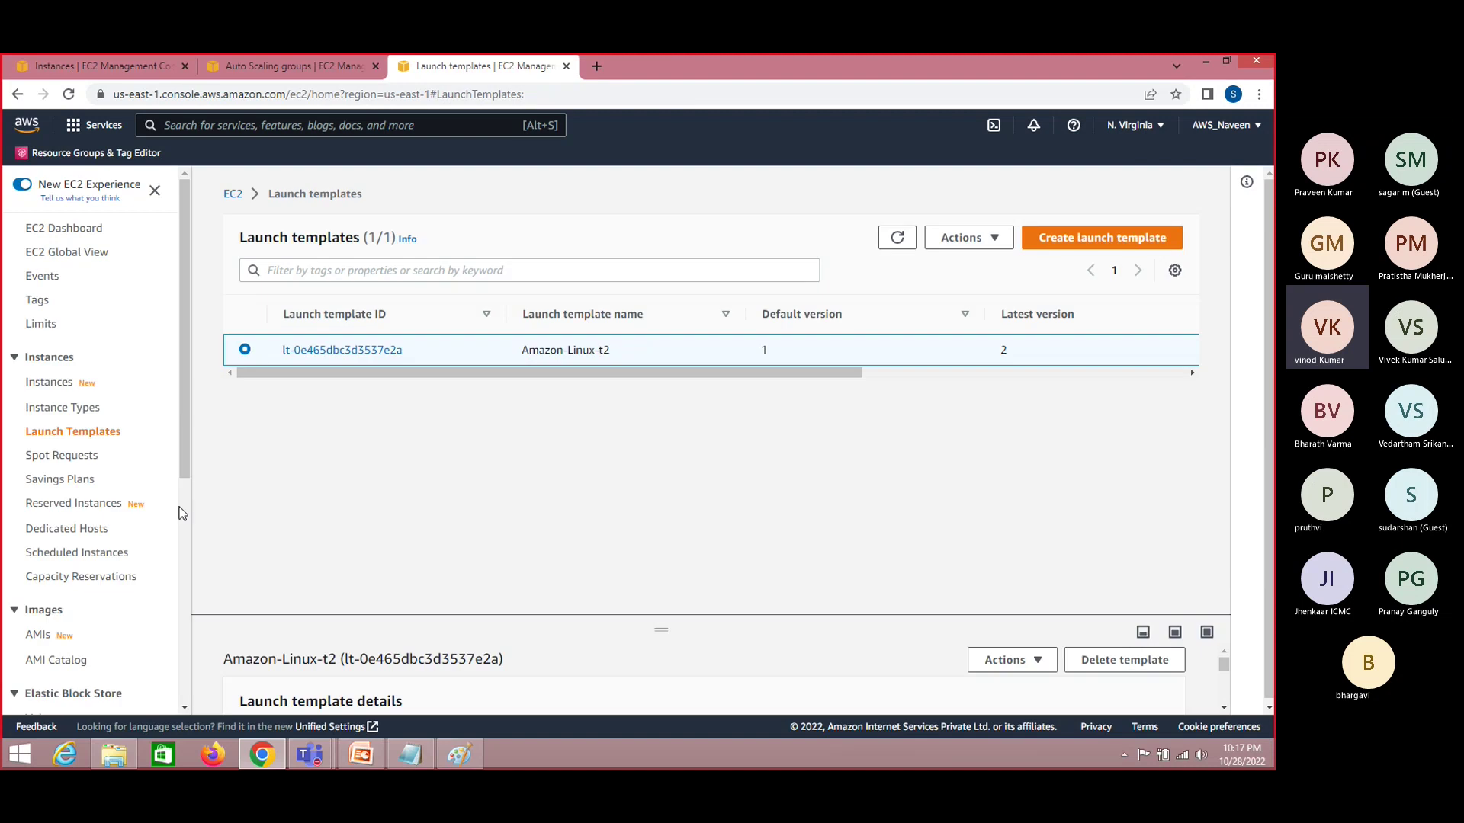
{"action": "left_click", "coordinate": [345, 351]}
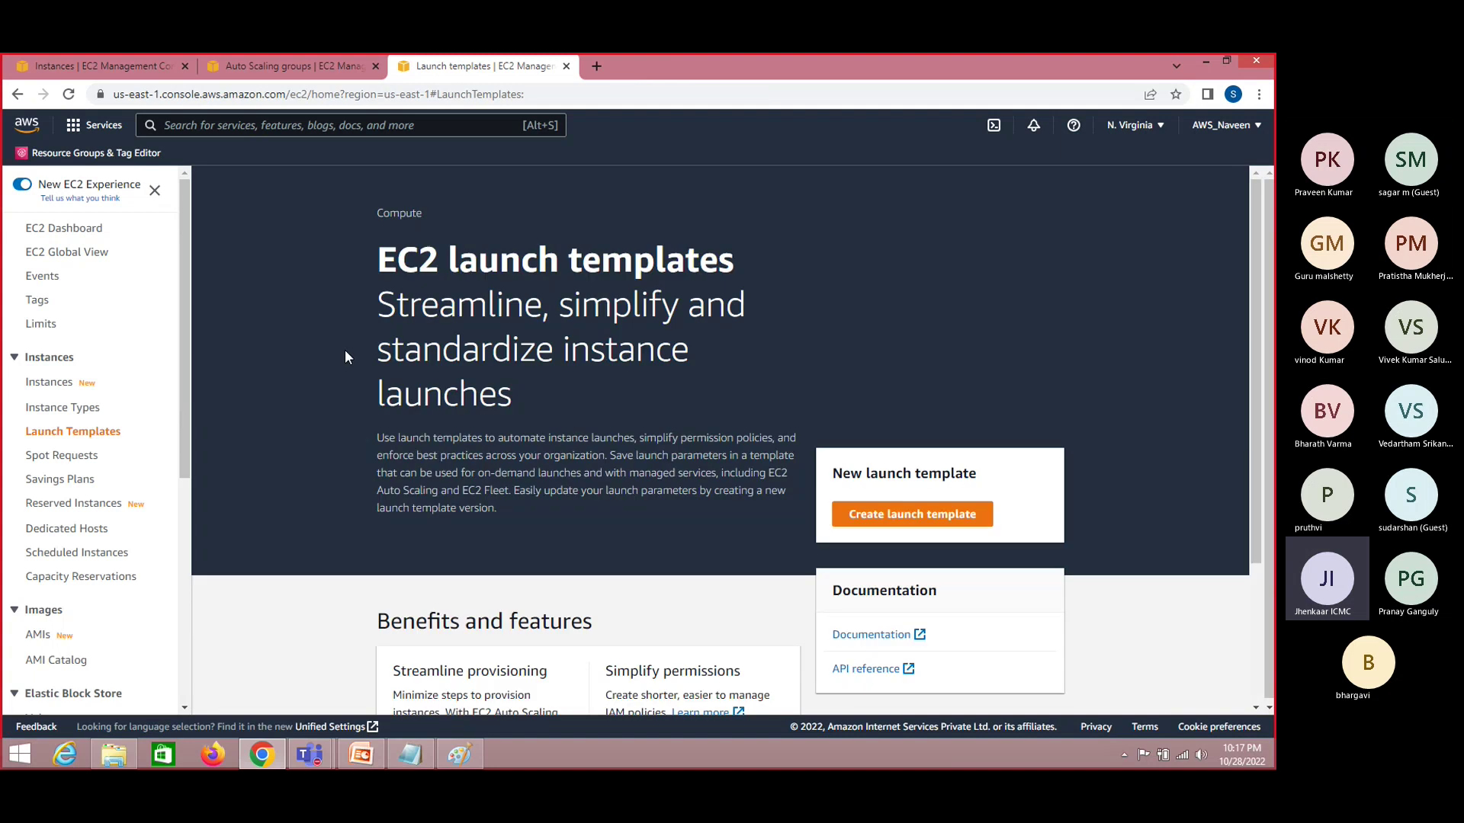
{"action": "left_click_drag", "start_coordinate": [186, 415], "coordinate": [181, 661]}
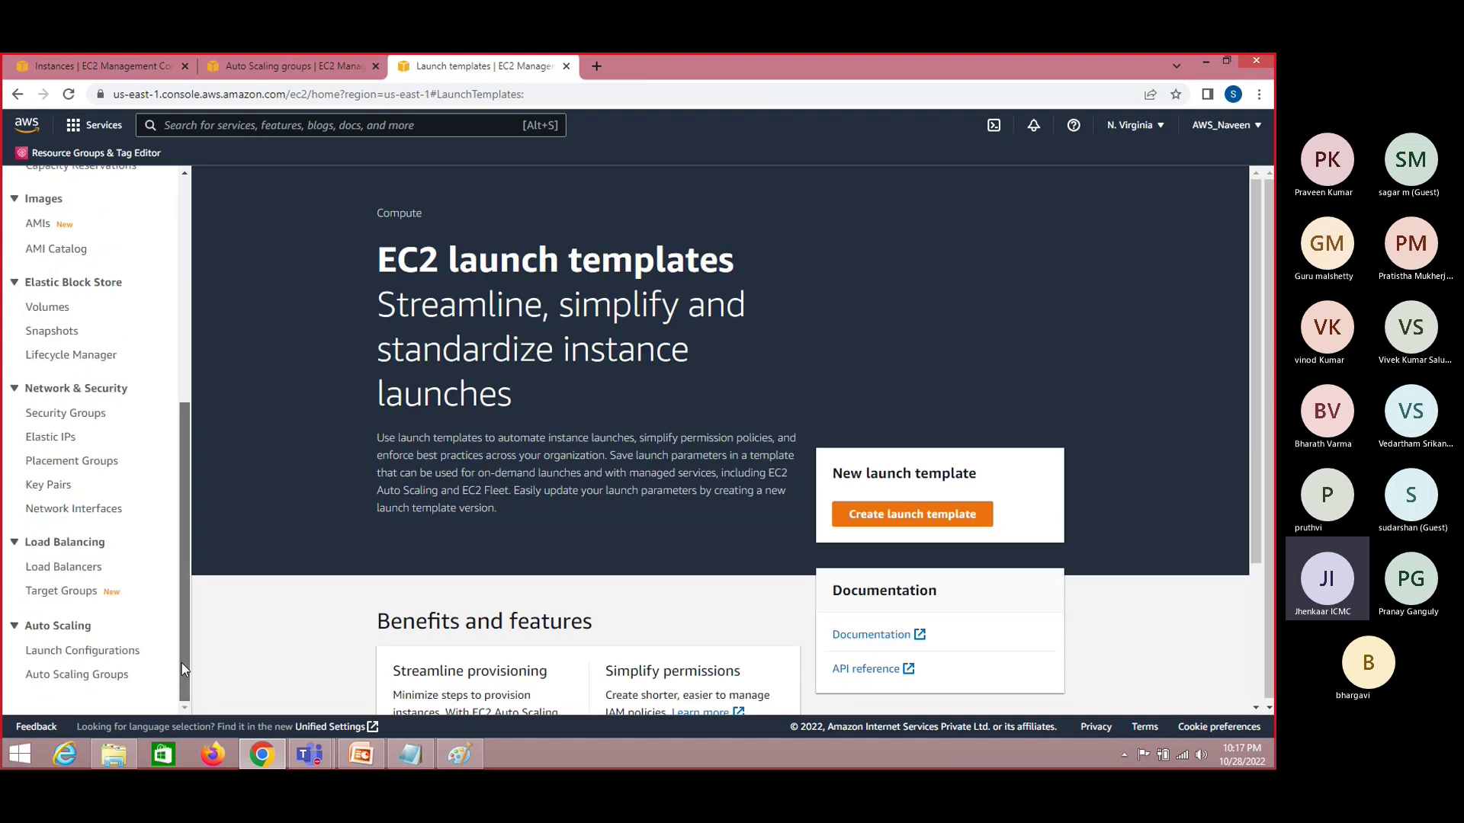
{"action": "left_click", "coordinate": [97, 652]}
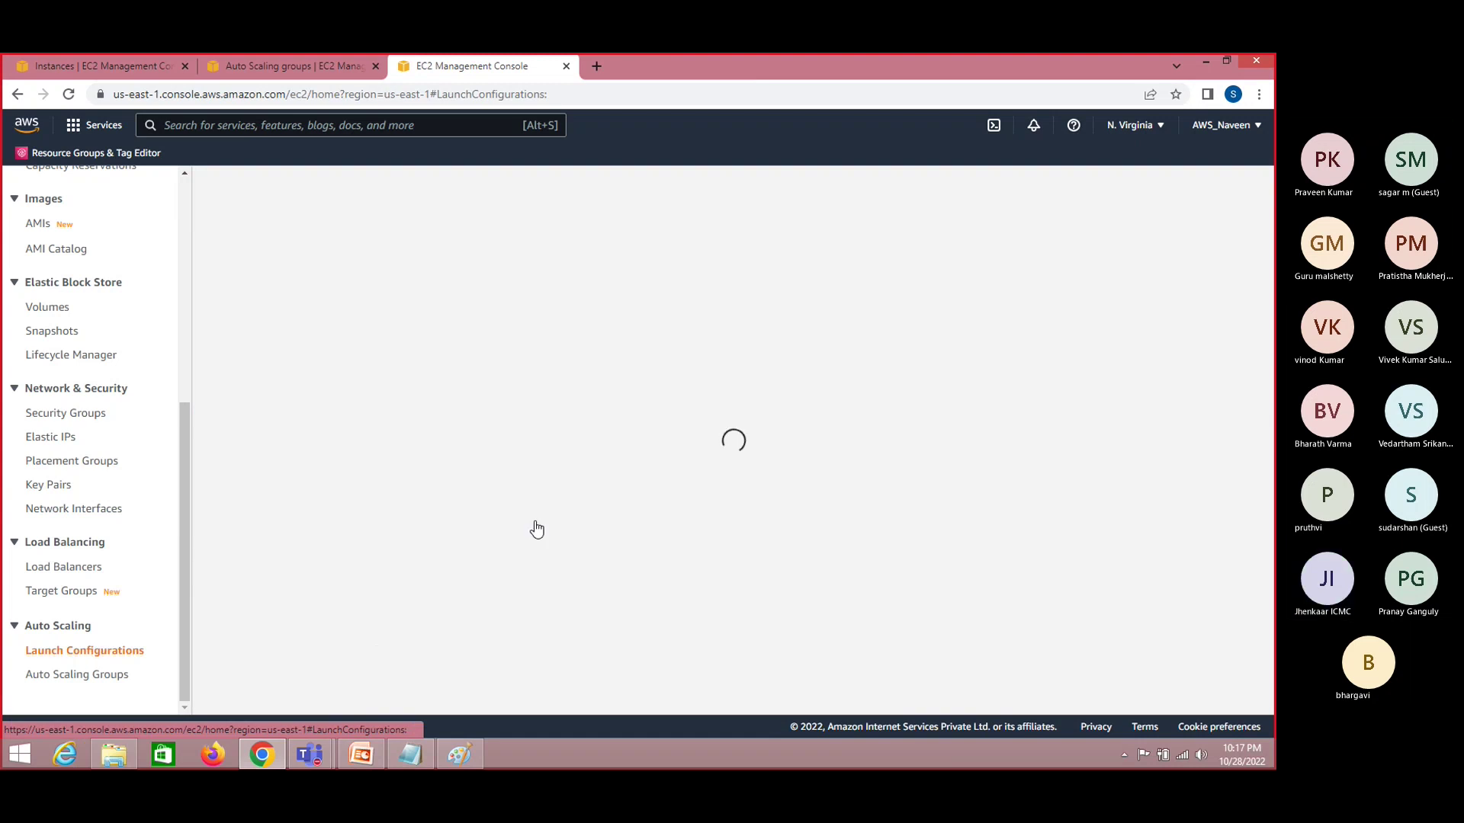
{"action": "left_click", "coordinate": [244, 422]}
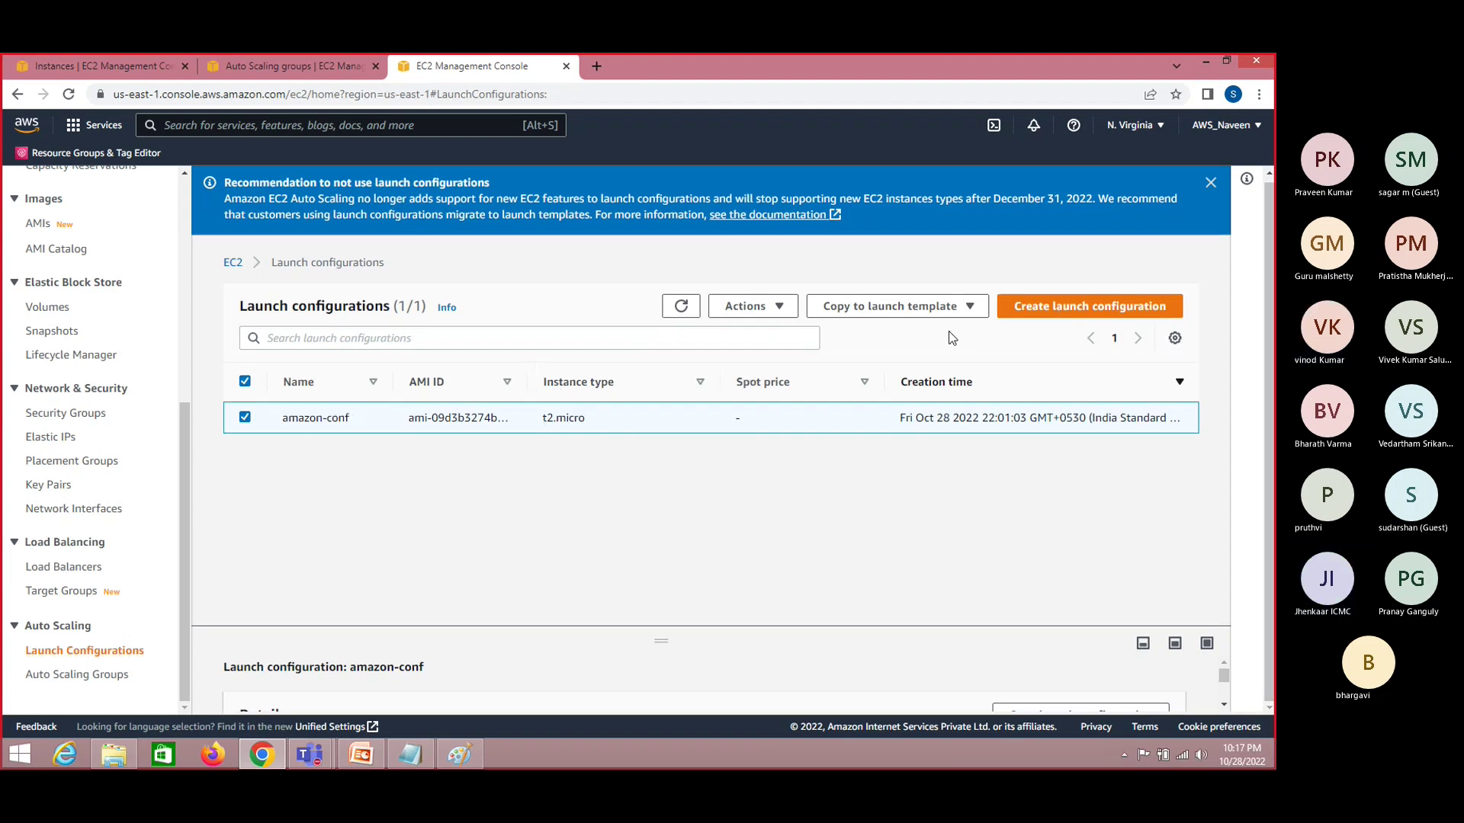
Check which actions are available for the amazon-conf launch configuration, without applying any of them
{"action": "left_click", "coordinate": [772, 305]}
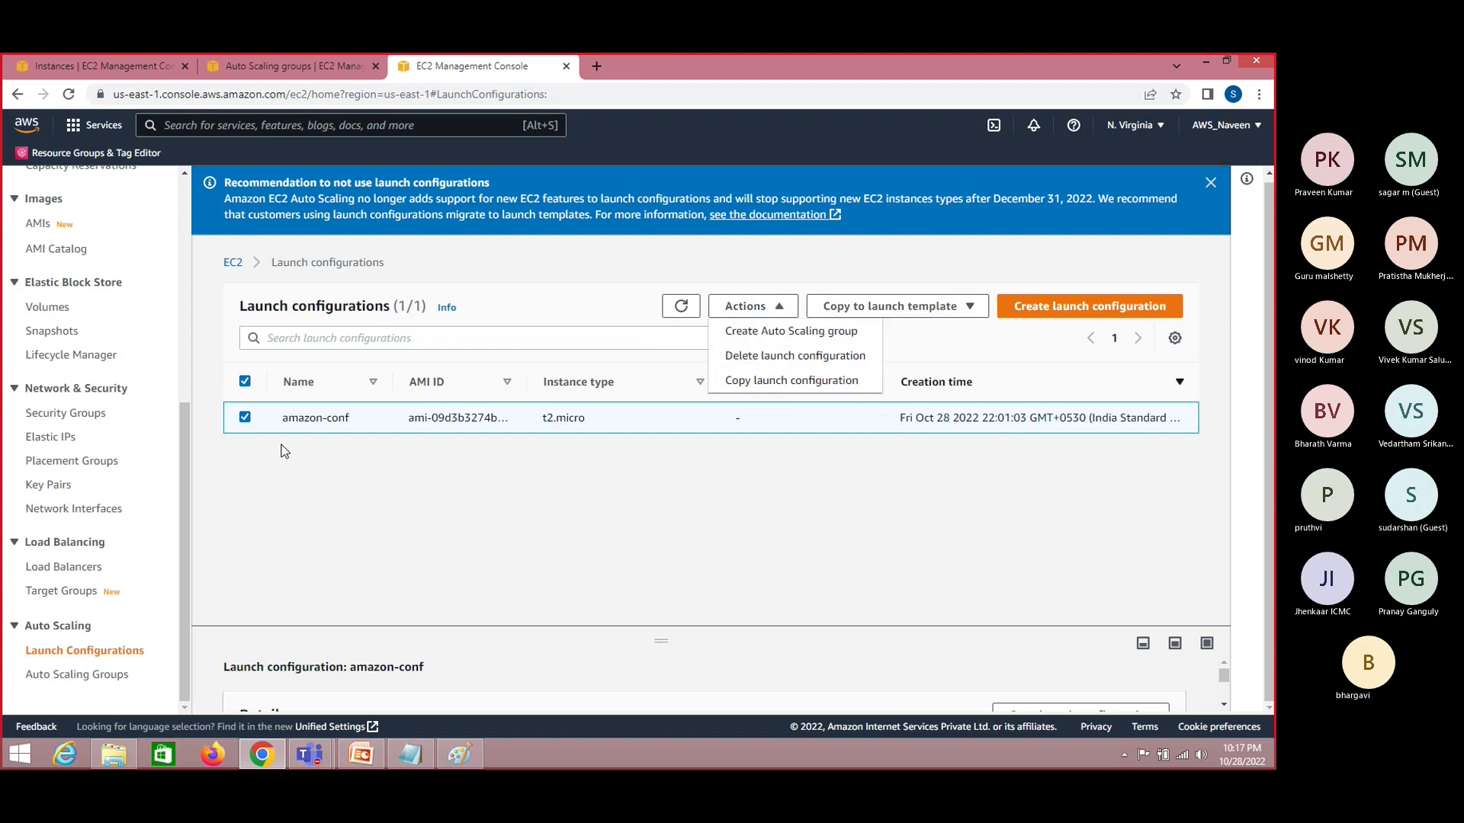
{"action": "double_click", "coordinate": [312, 418]}
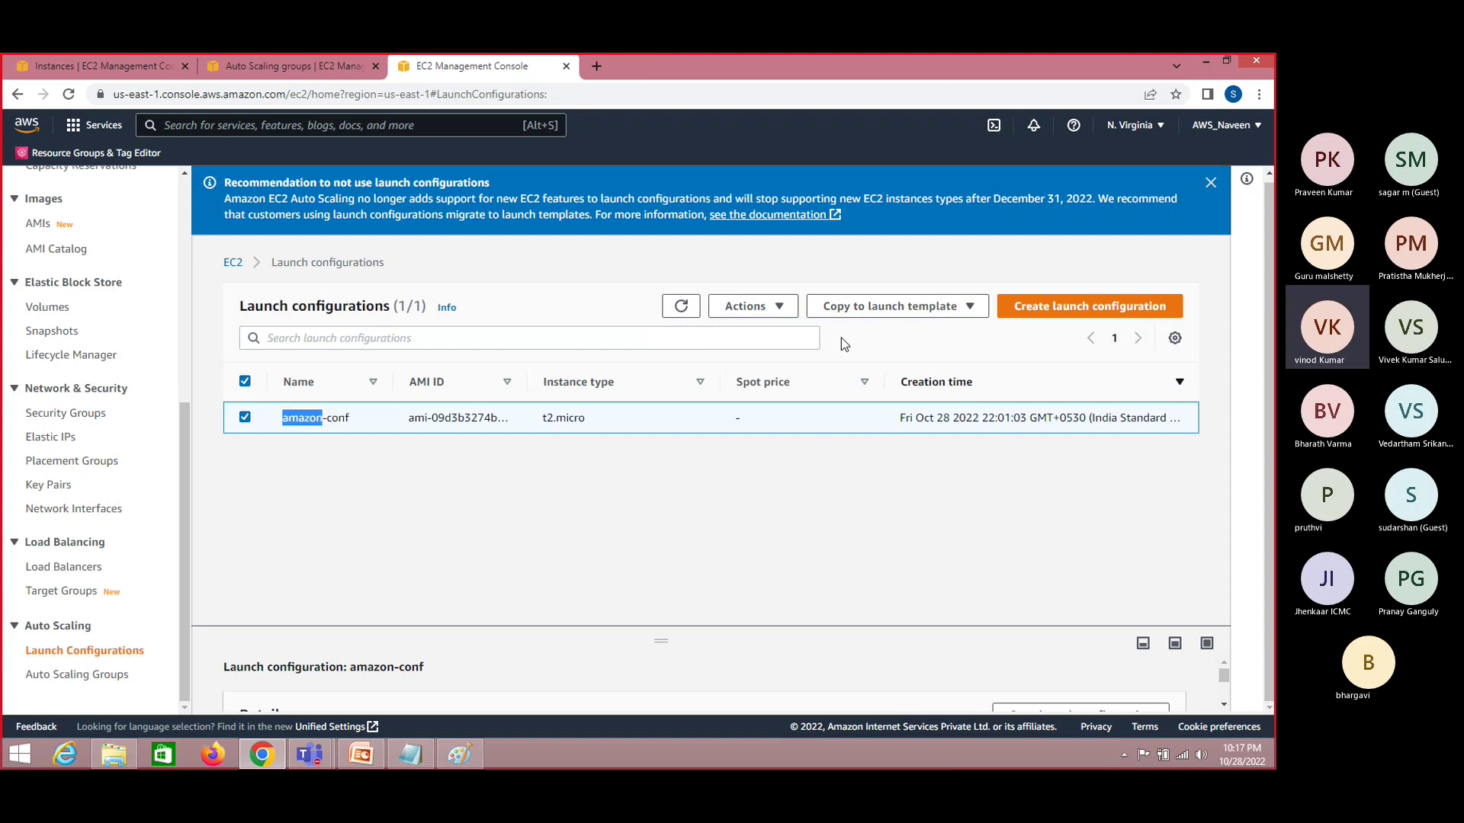
{"action": "left_click", "coordinate": [783, 307]}
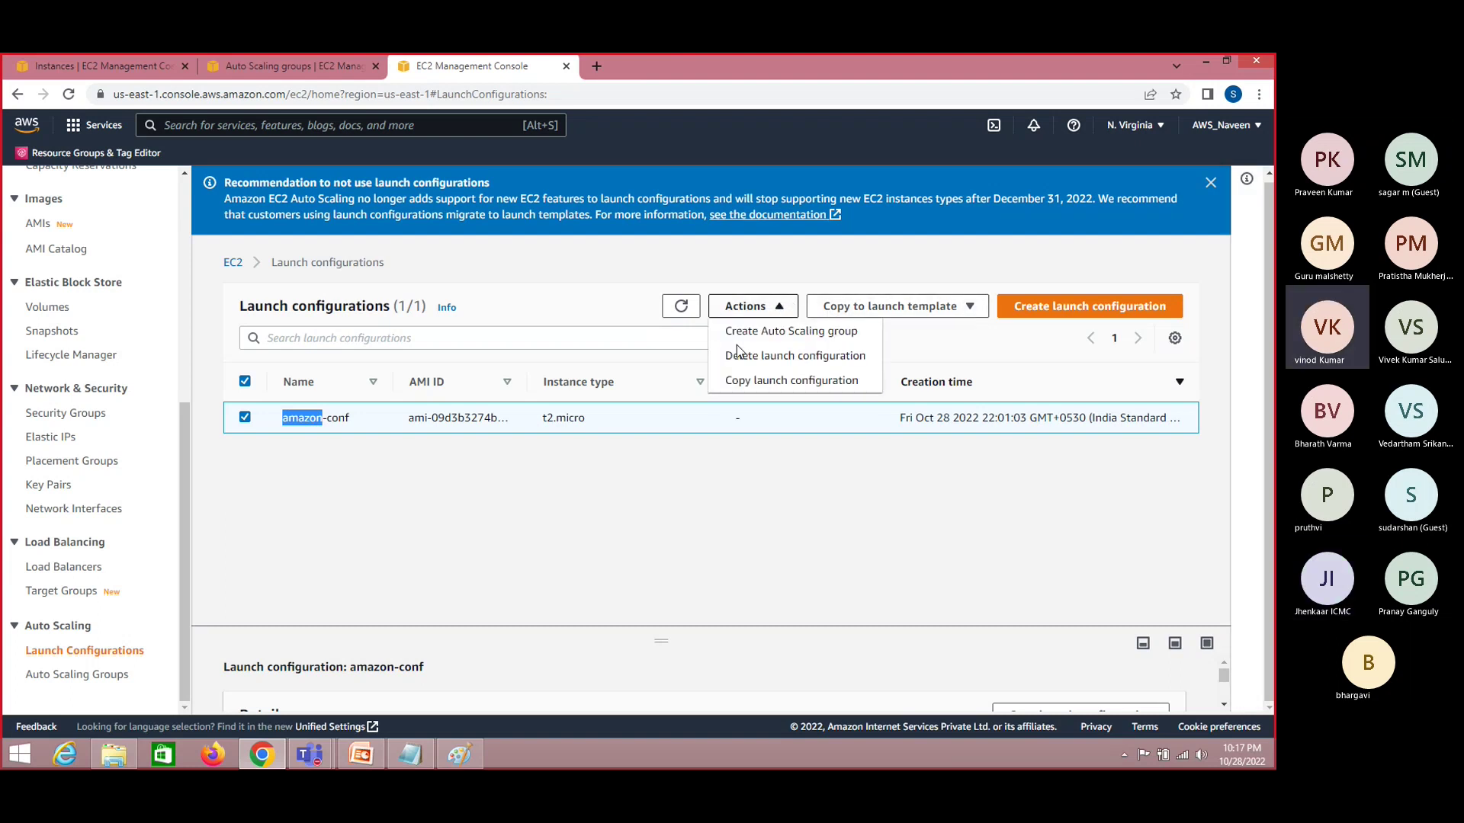
{"action": "left_click", "coordinate": [371, 584]}
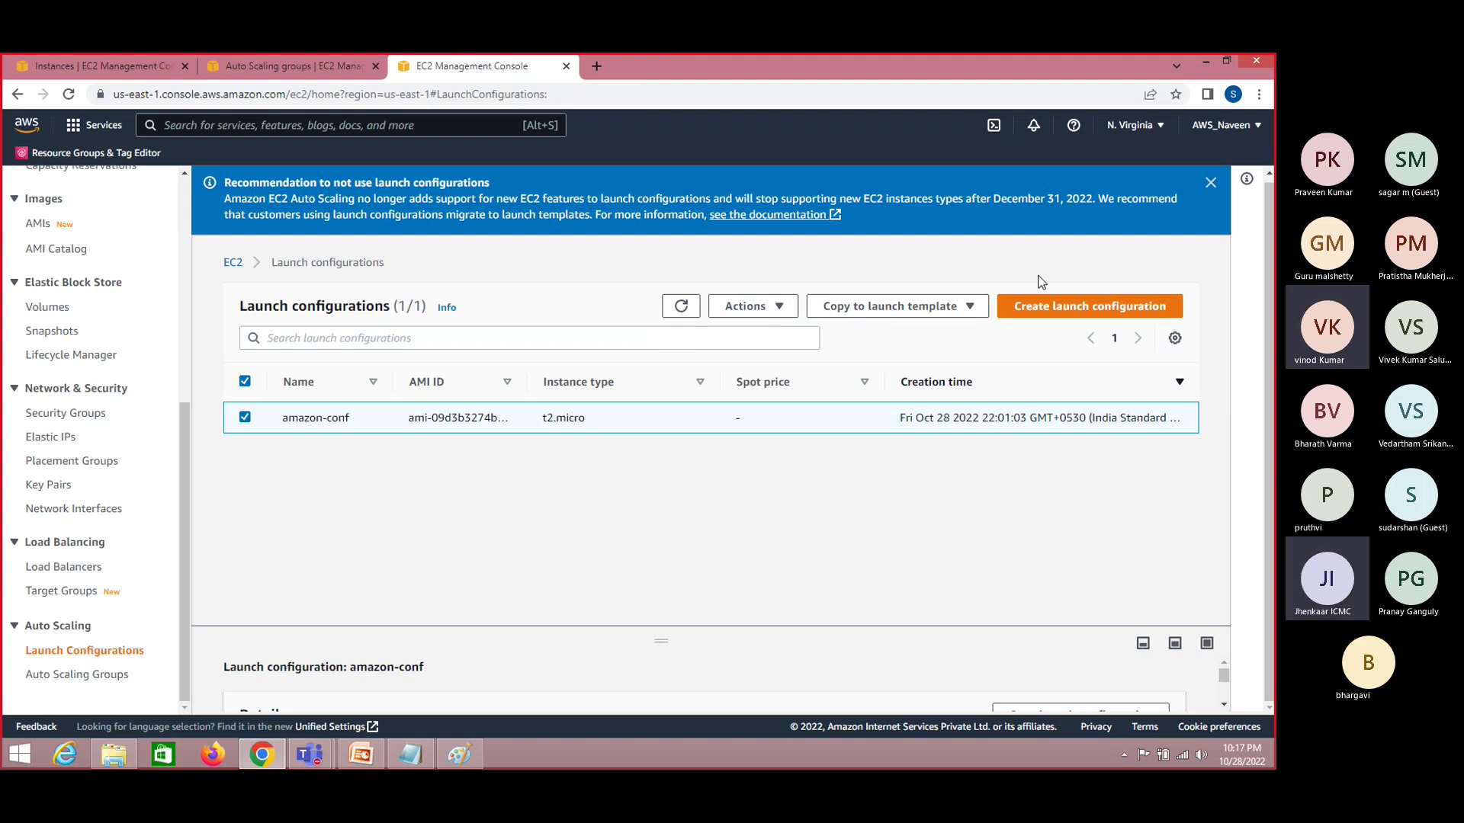
Start creating a new launch configuration and look over its form and the AMI choices
{"action": "left_click", "coordinate": [1043, 311]}
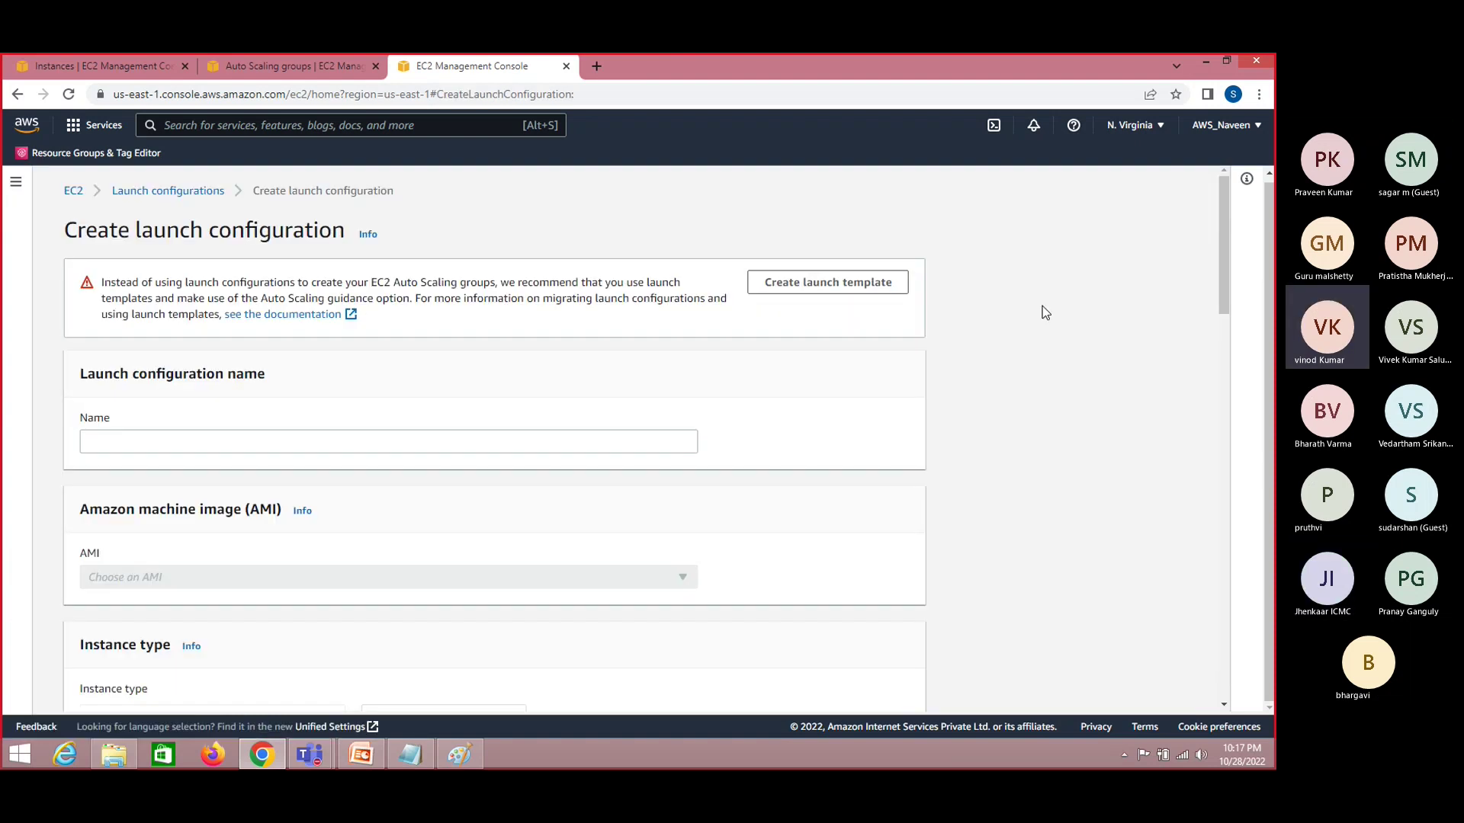
{"action": "left_click_drag", "start_coordinate": [1225, 301], "coordinate": [1230, 353]}
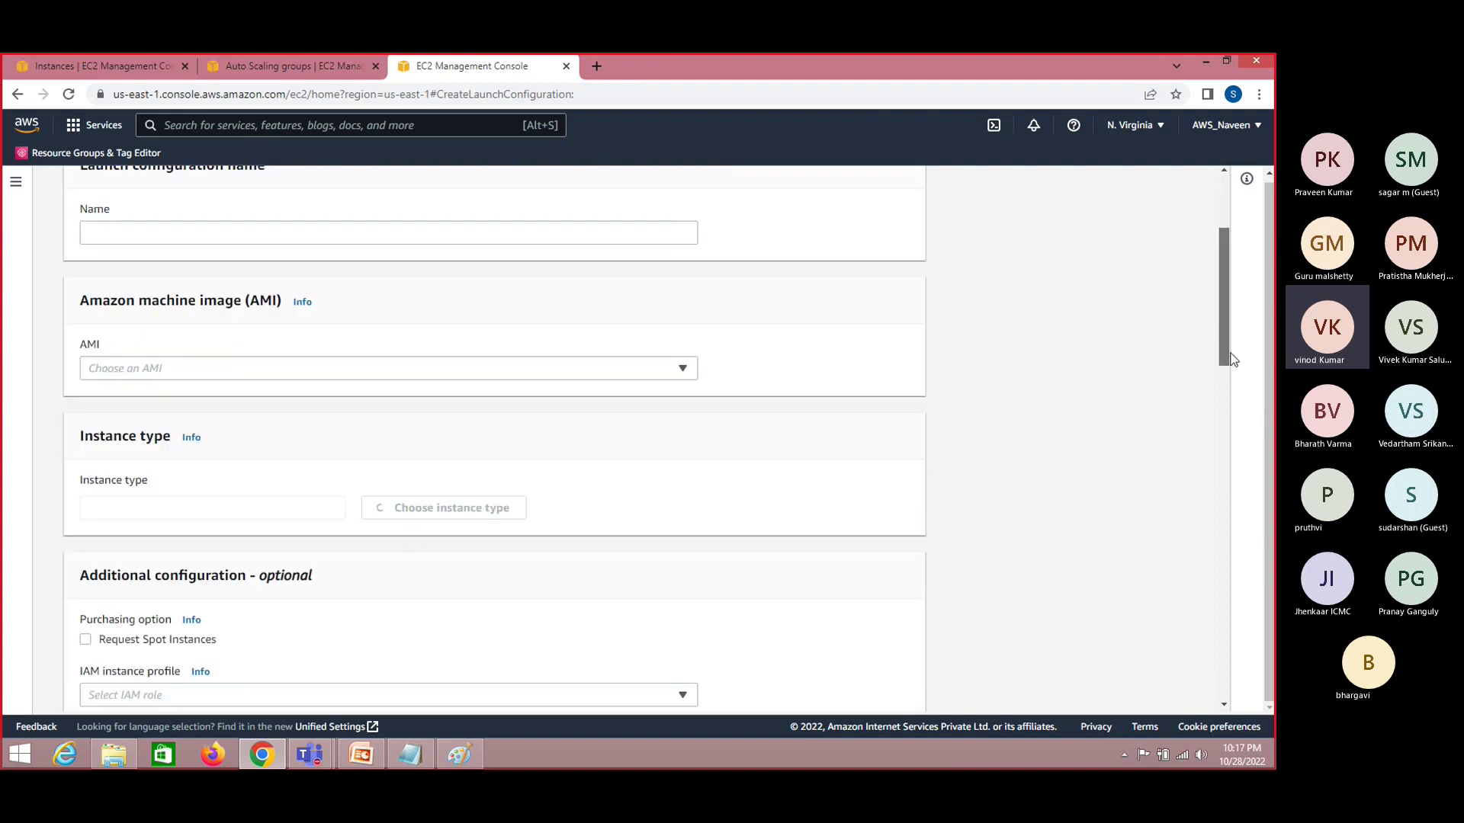
{"action": "left_click", "coordinate": [663, 372]}
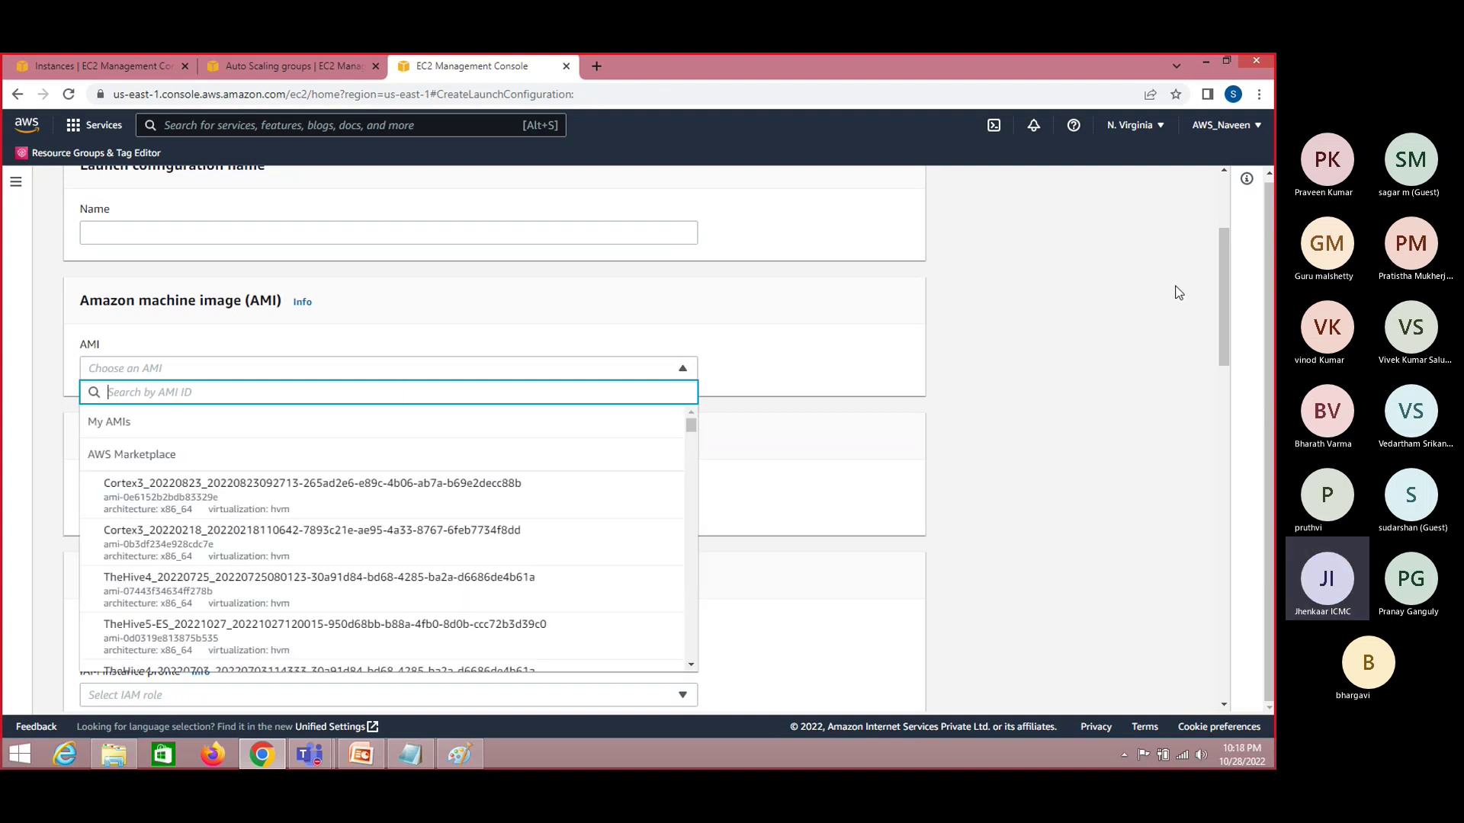
{"action": "left_click_drag", "start_coordinate": [1225, 313], "coordinate": [1224, 231]}
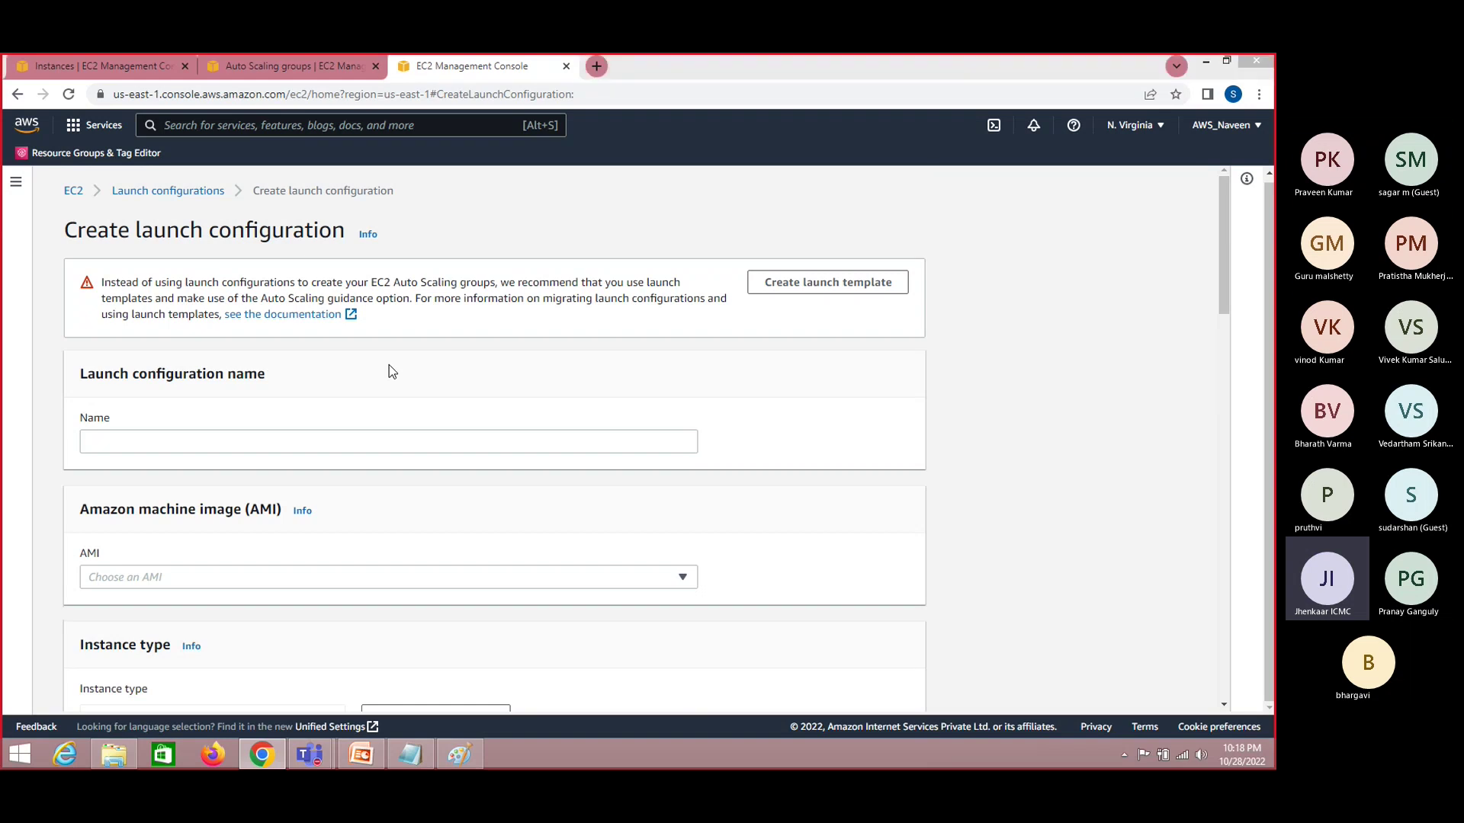
Write 1 inside the server box beneath Chrismas in the Paint diagram, and return to the launch configuration form in Chrome
{"action": "key", "text": "alt+Tab"}
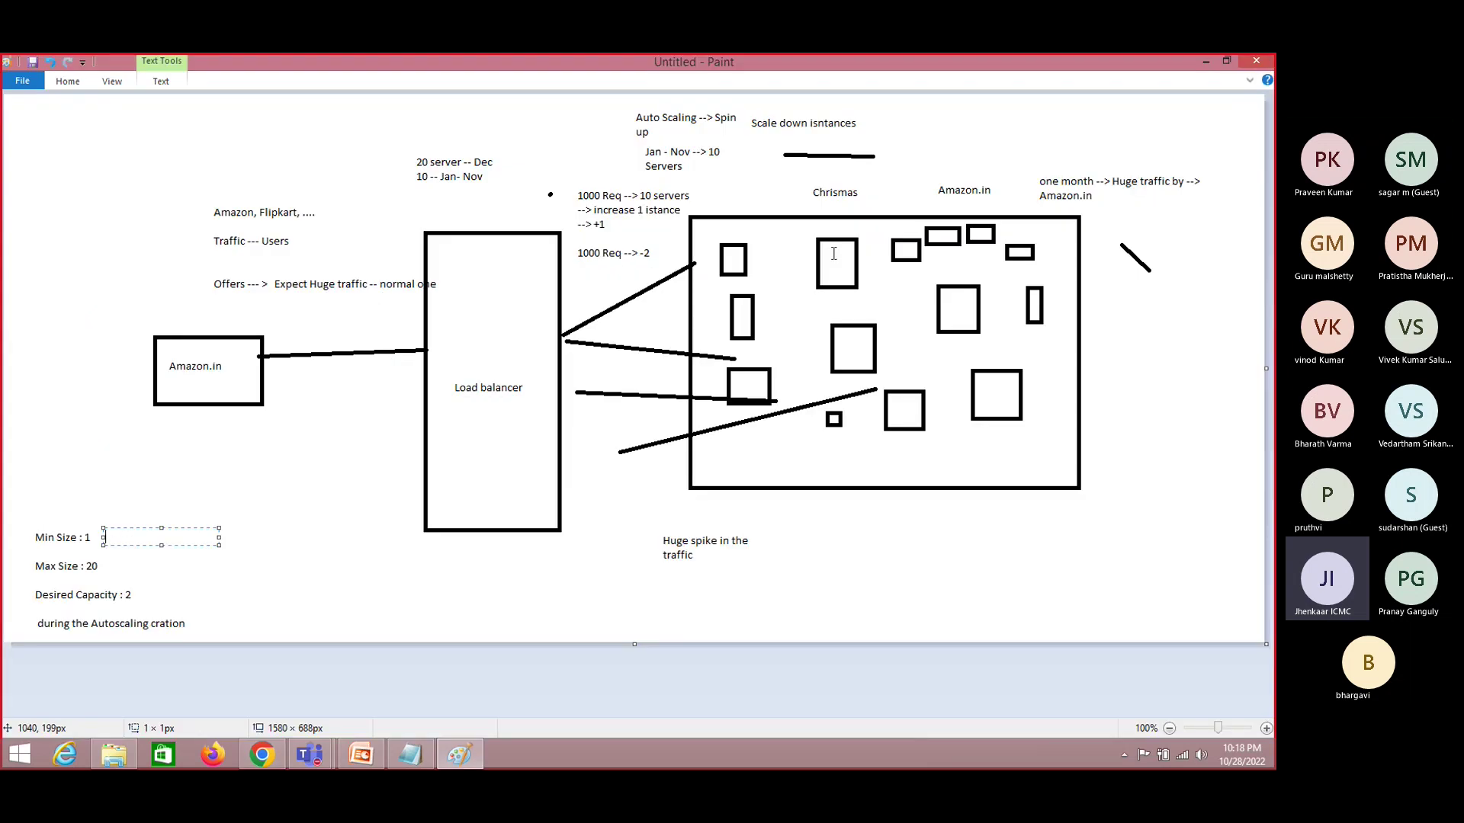
{"action": "left_click", "coordinate": [824, 255]}
{"action": "type", "text": "1"}
{"action": "key", "text": "alt+Tab"}
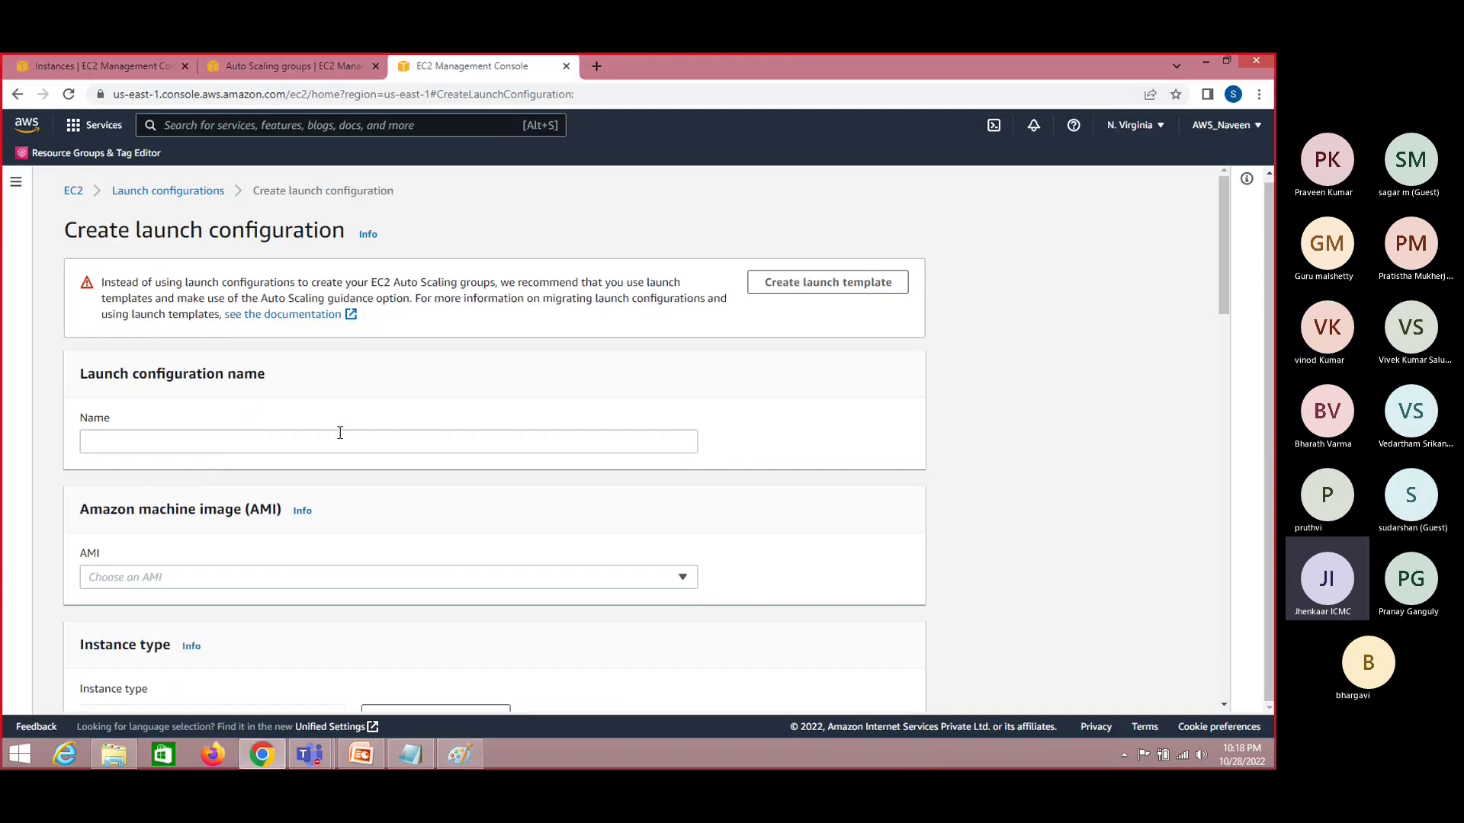
Search the AMI choices for ami-09d3b3274b6c5d4aa and choose amzn2-ami-kernel-5.10-hvm-2.0.20221004.0-x86_64-gp2 for the launch configuration
{"action": "left_click", "coordinate": [668, 585]}
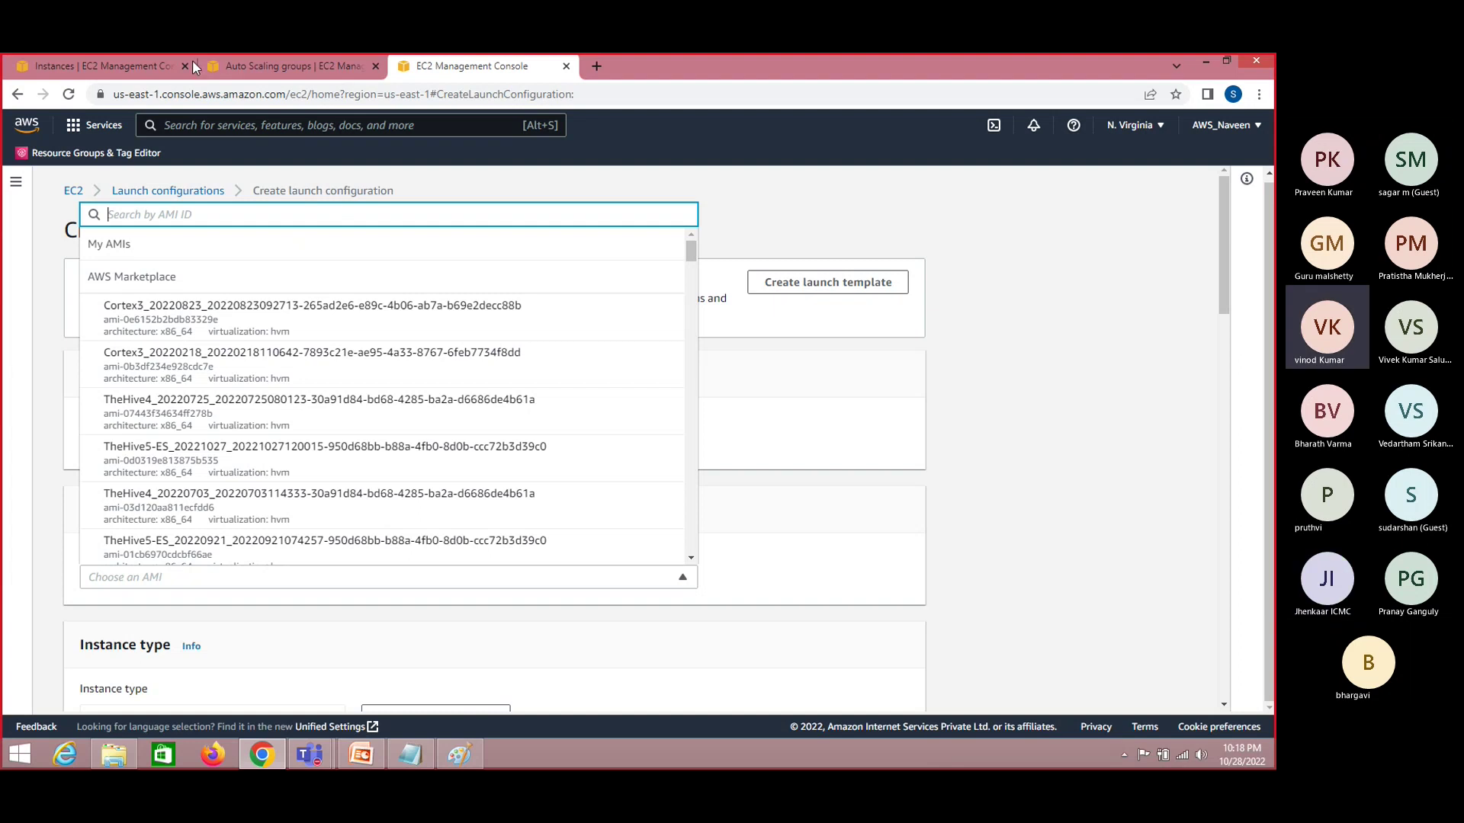
{"action": "left_click", "coordinate": [122, 59]}
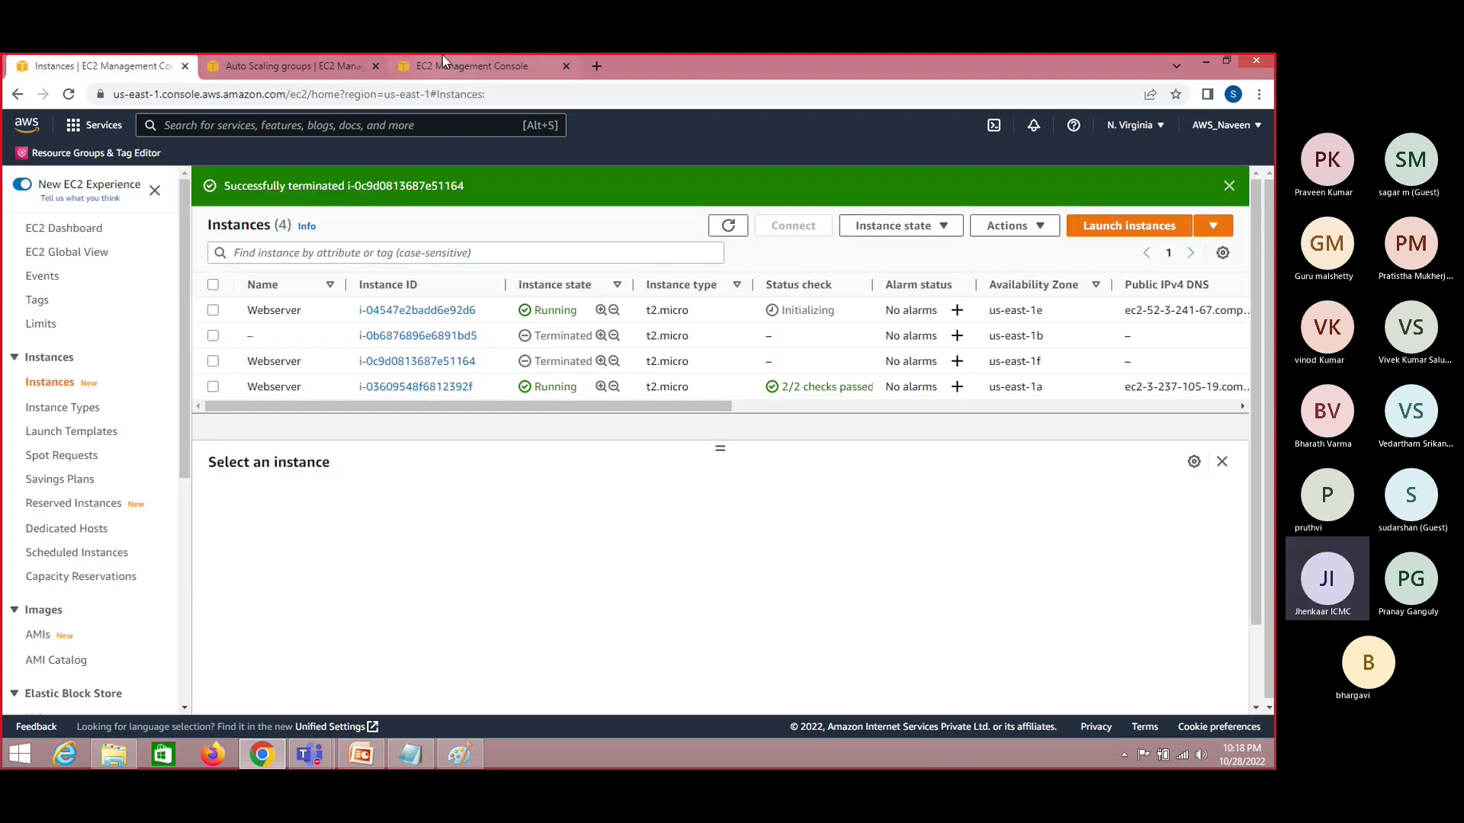
{"action": "left_click", "coordinate": [314, 62]}
{"action": "left_click", "coordinate": [472, 65]}
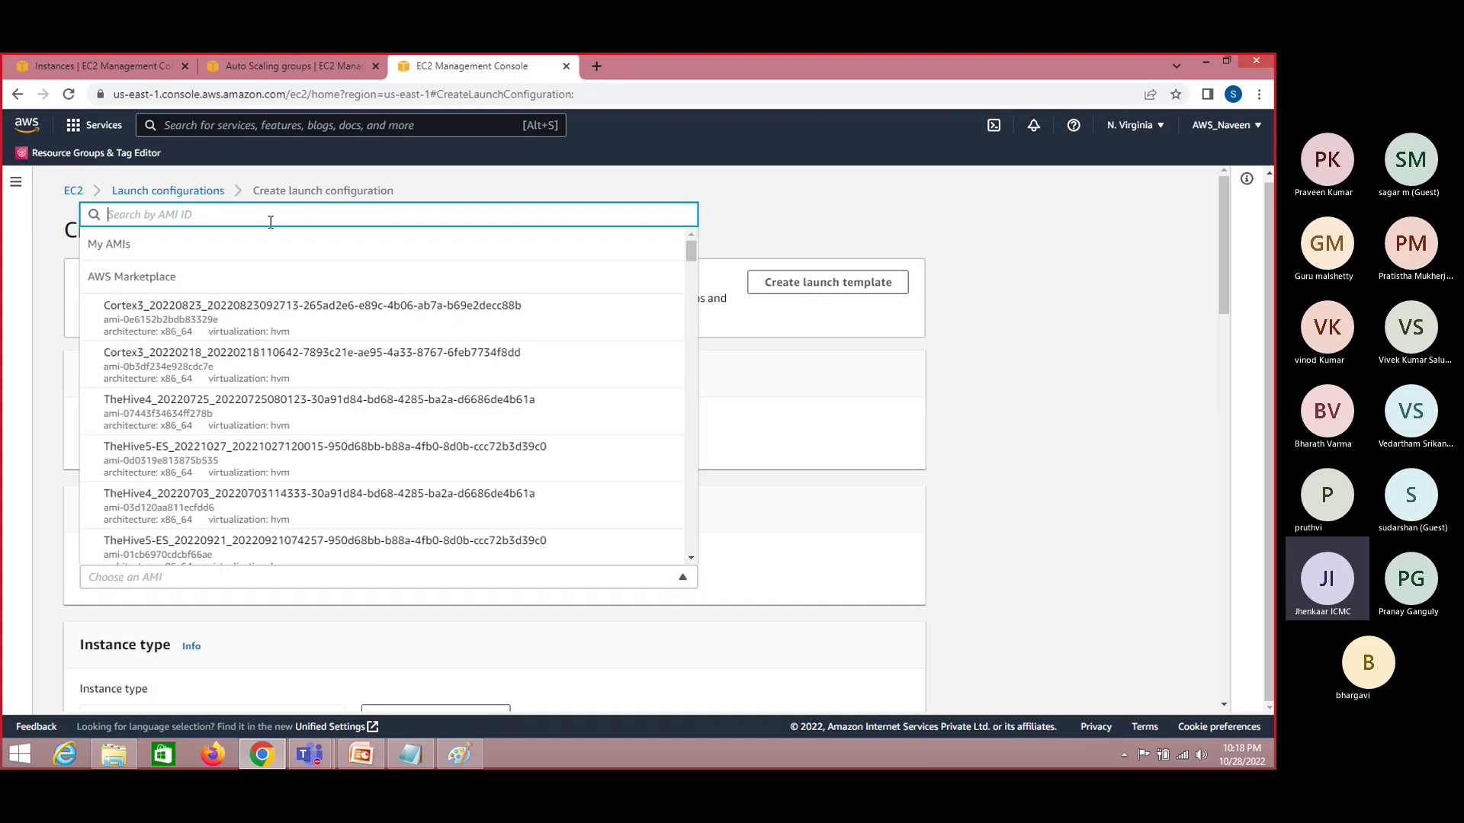
{"action": "type", "text": "ami-09d3b3274b6c5d4aa"}
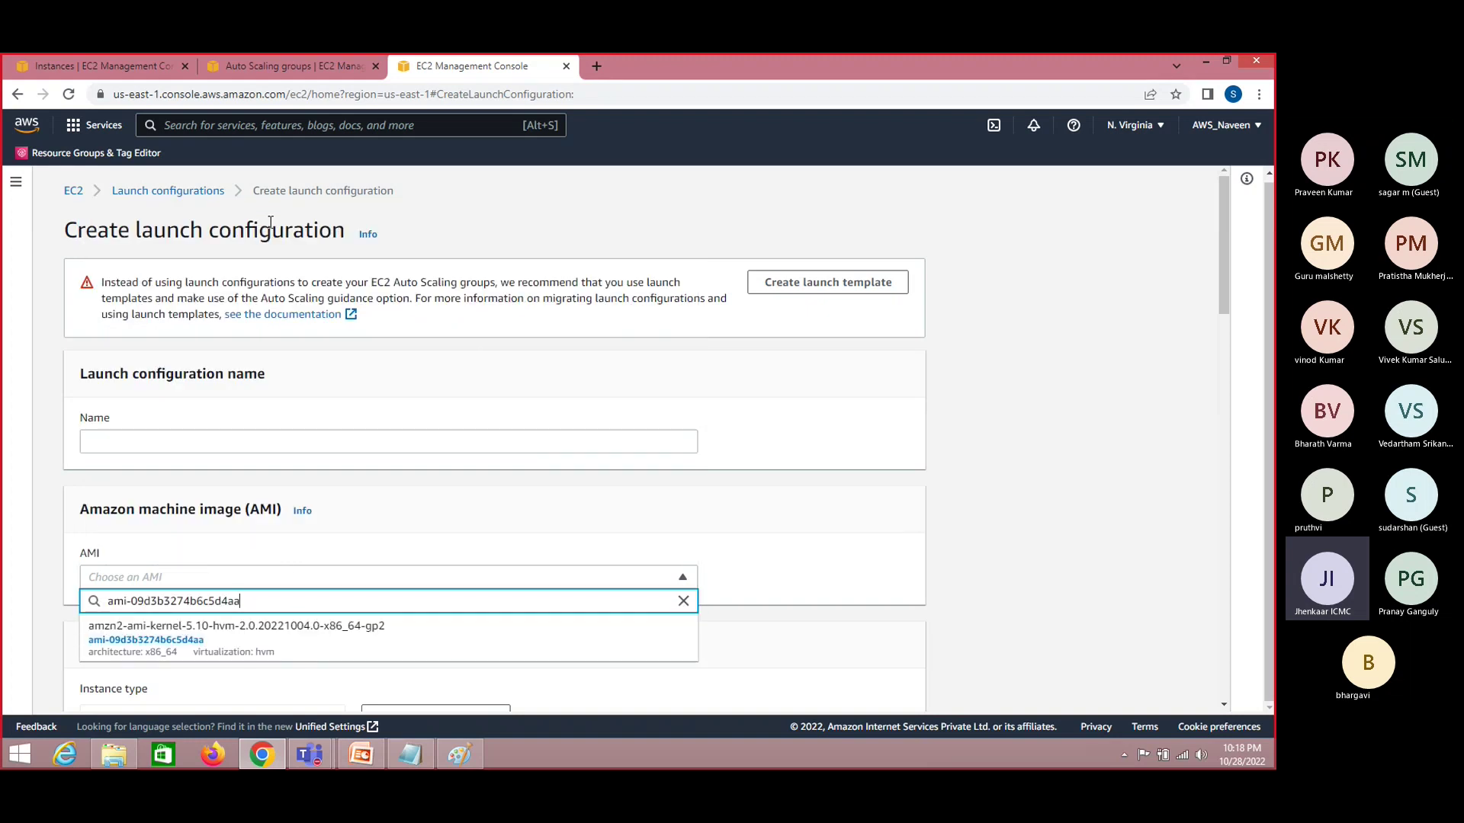
{"action": "left_click", "coordinate": [219, 649]}
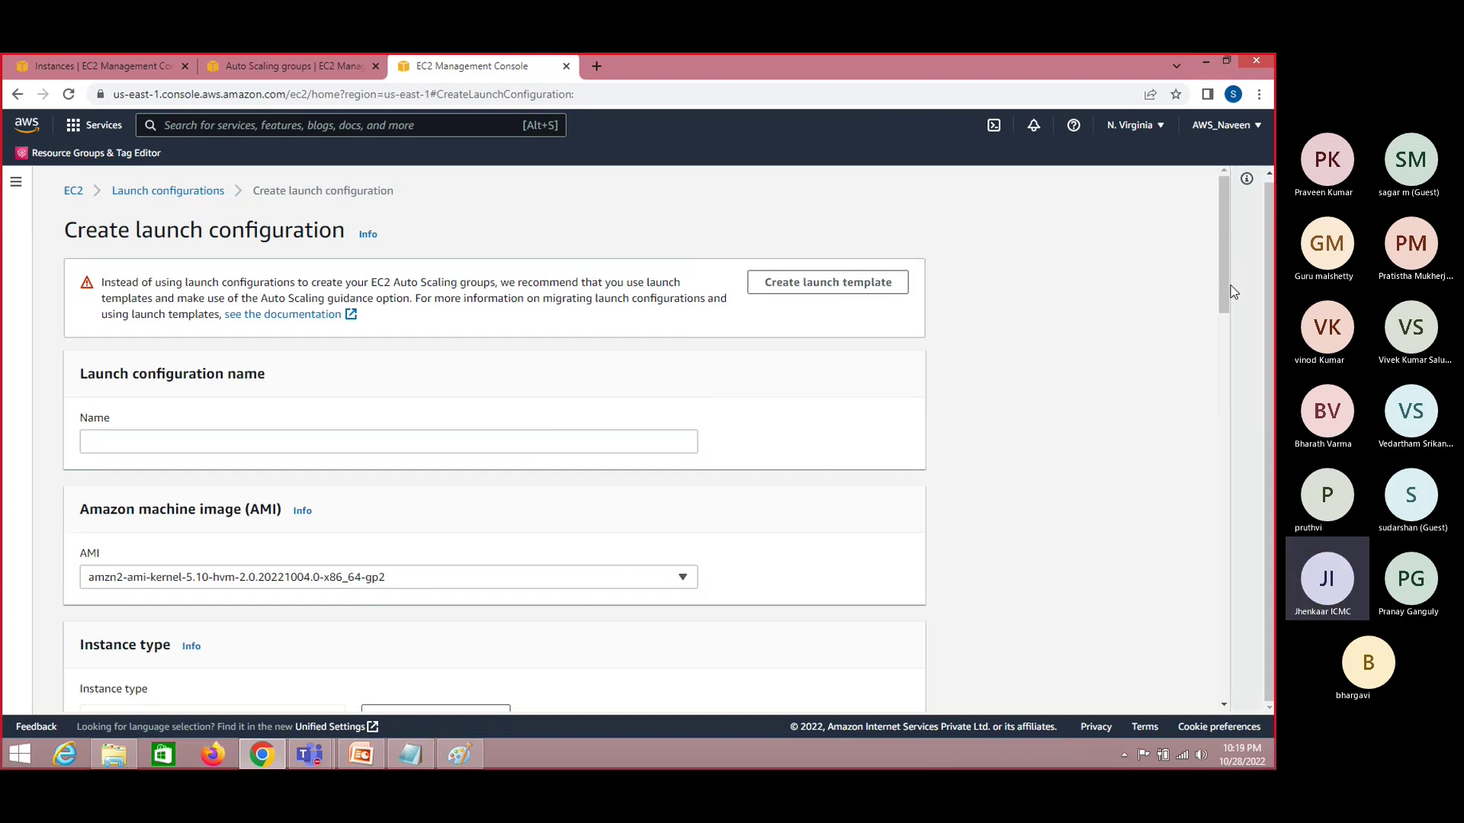
Expand the advanced details of the additional configuration and try both user data input modes, leaving As text selected
{"action": "left_click_drag", "start_coordinate": [1225, 300], "coordinate": [1226, 339]}
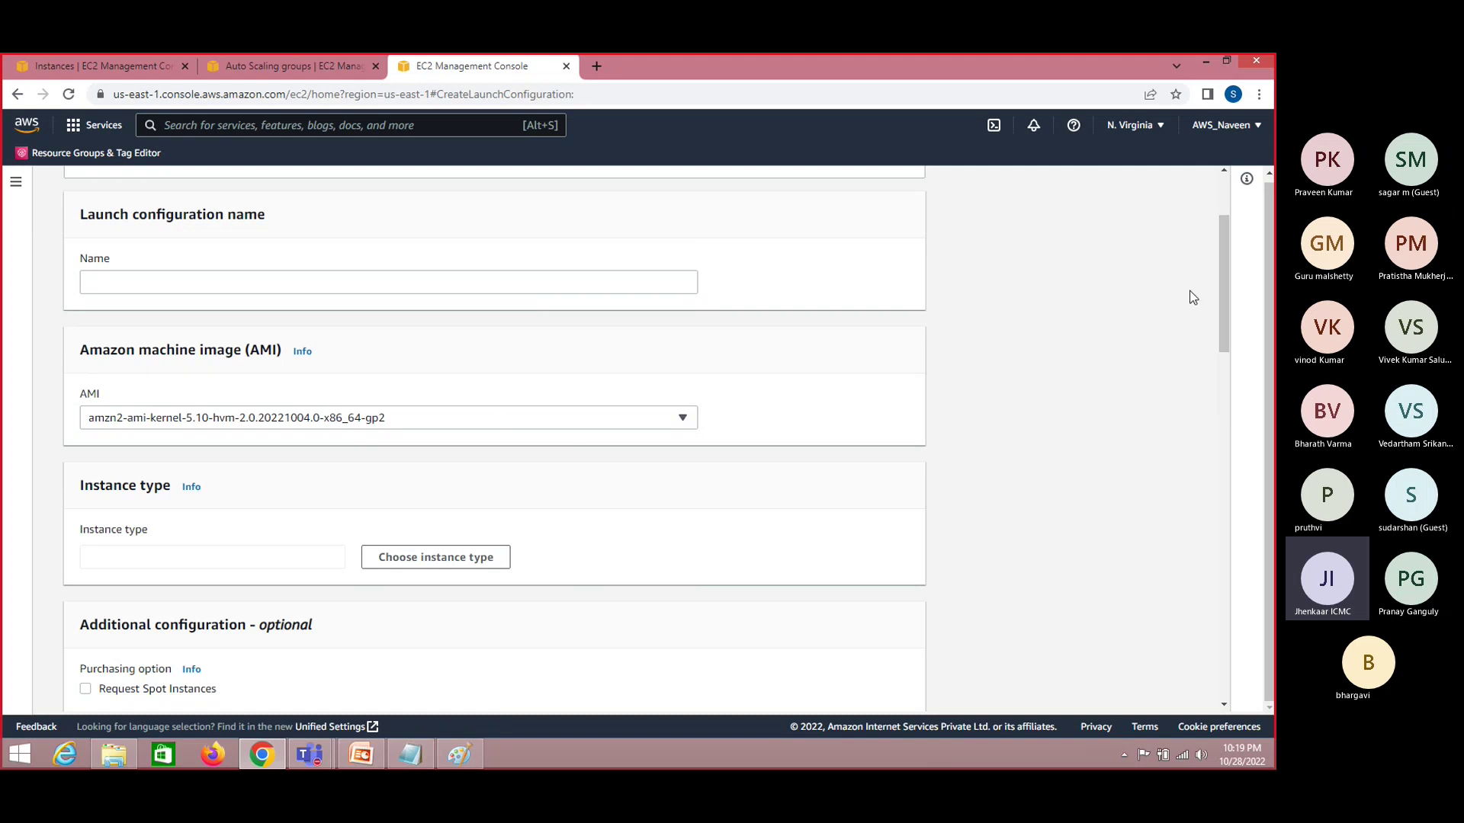
{"action": "left_click_drag", "start_coordinate": [1223, 312], "coordinate": [1224, 435]}
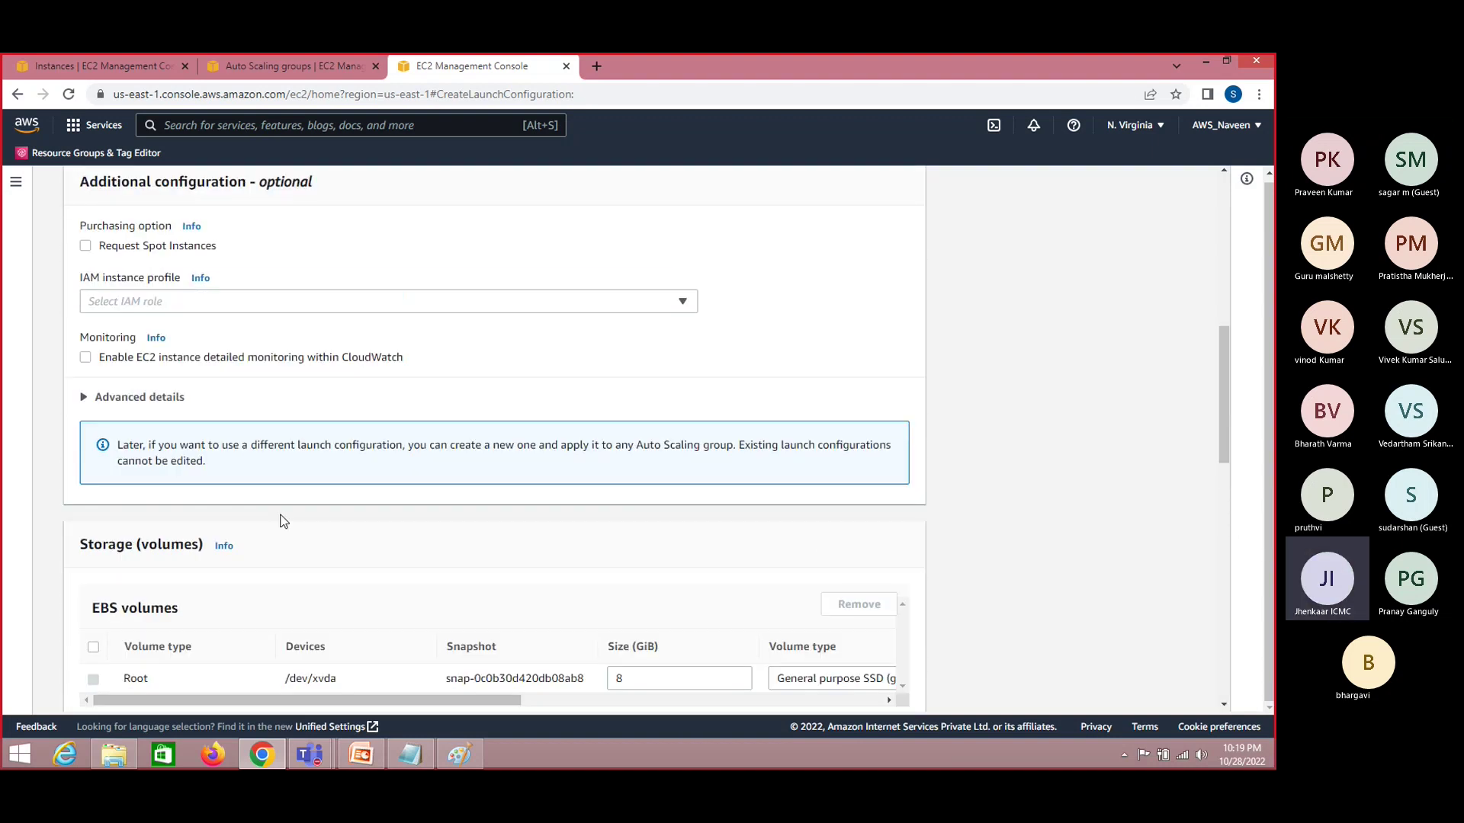
{"action": "left_click", "coordinate": [84, 397]}
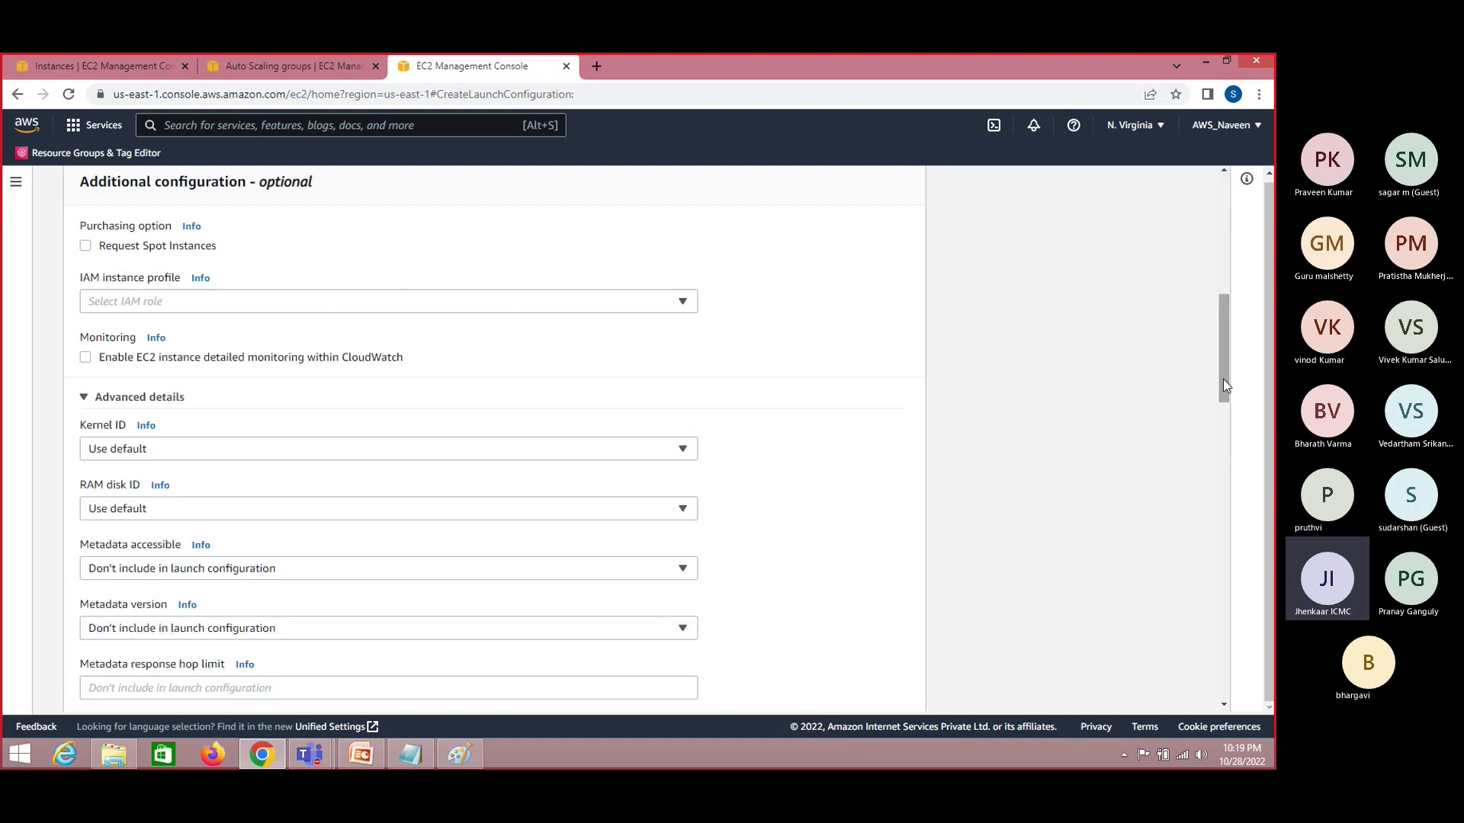
{"action": "left_click_drag", "start_coordinate": [1223, 378], "coordinate": [1198, 466]}
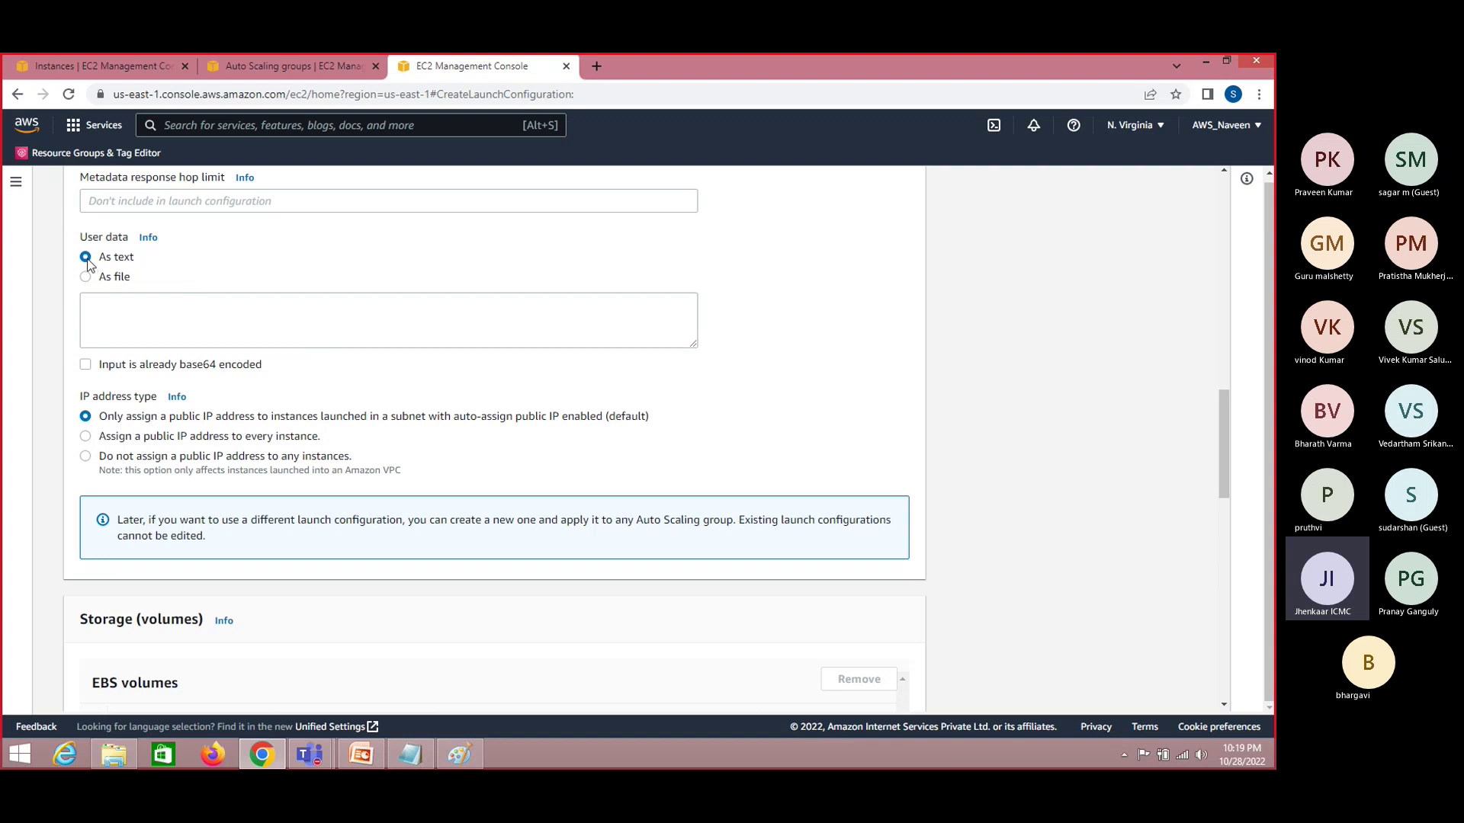
{"action": "left_click", "coordinate": [131, 319]}
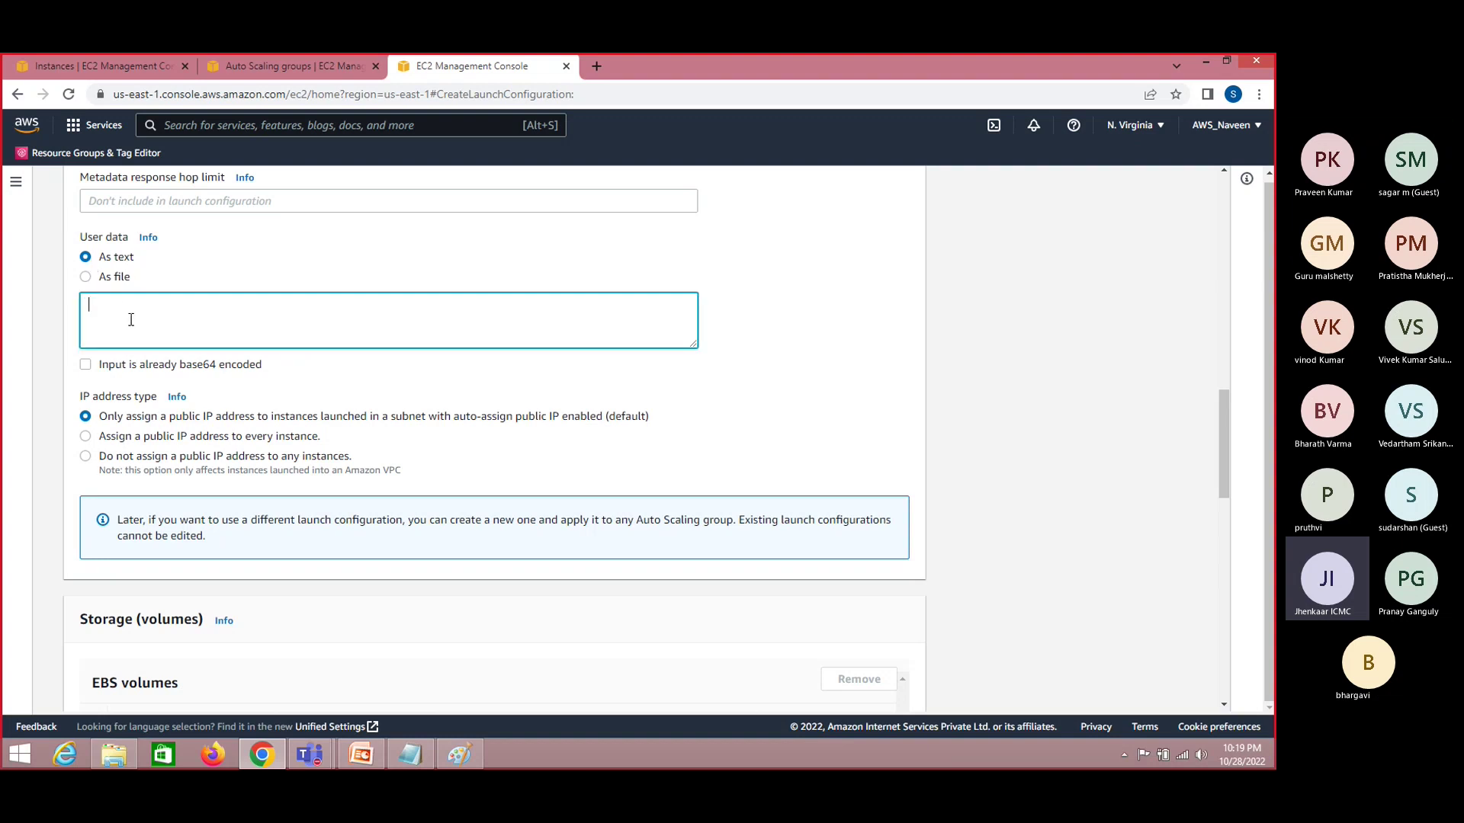
{"action": "left_click", "coordinate": [86, 278]}
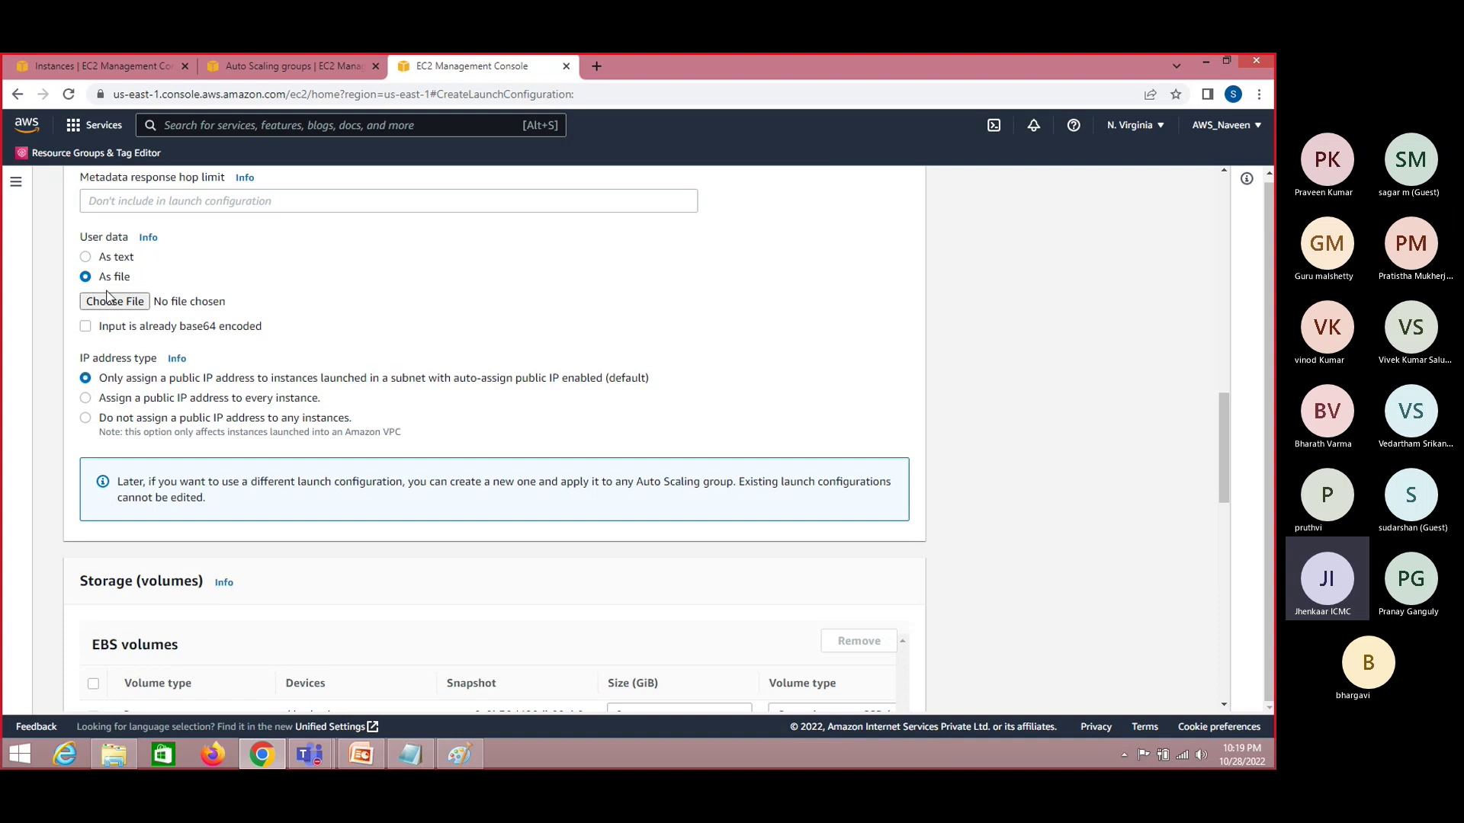
{"action": "left_click", "coordinate": [85, 257]}
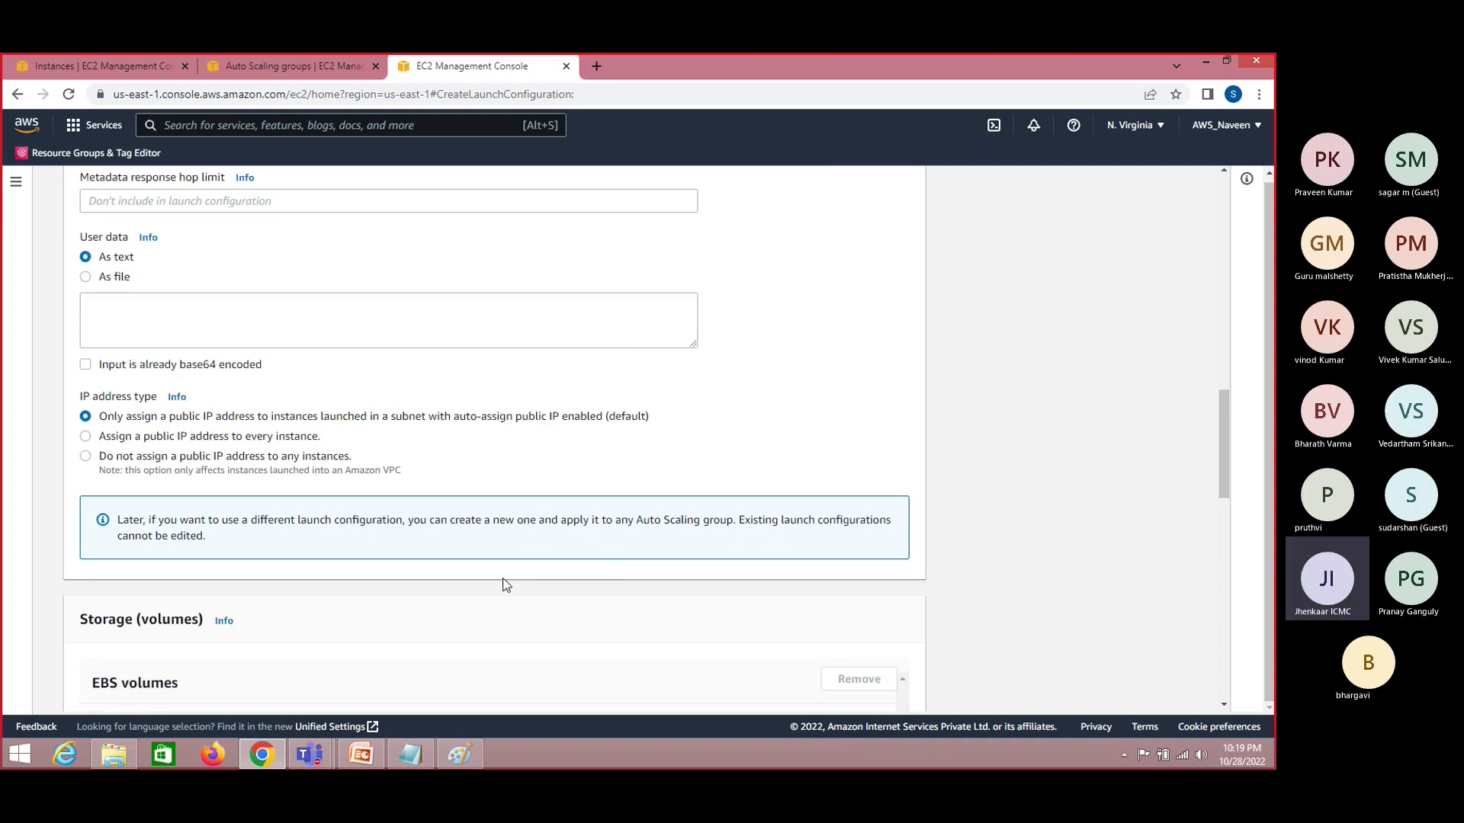
Fill the user data with the bash script that updates packages, installs httpd, writes "Amazon Web site !!!!" to index.html, and starts and enables httpd
{"action": "left_click", "coordinate": [411, 755]}
{"action": "left_click", "coordinate": [302, 319]}
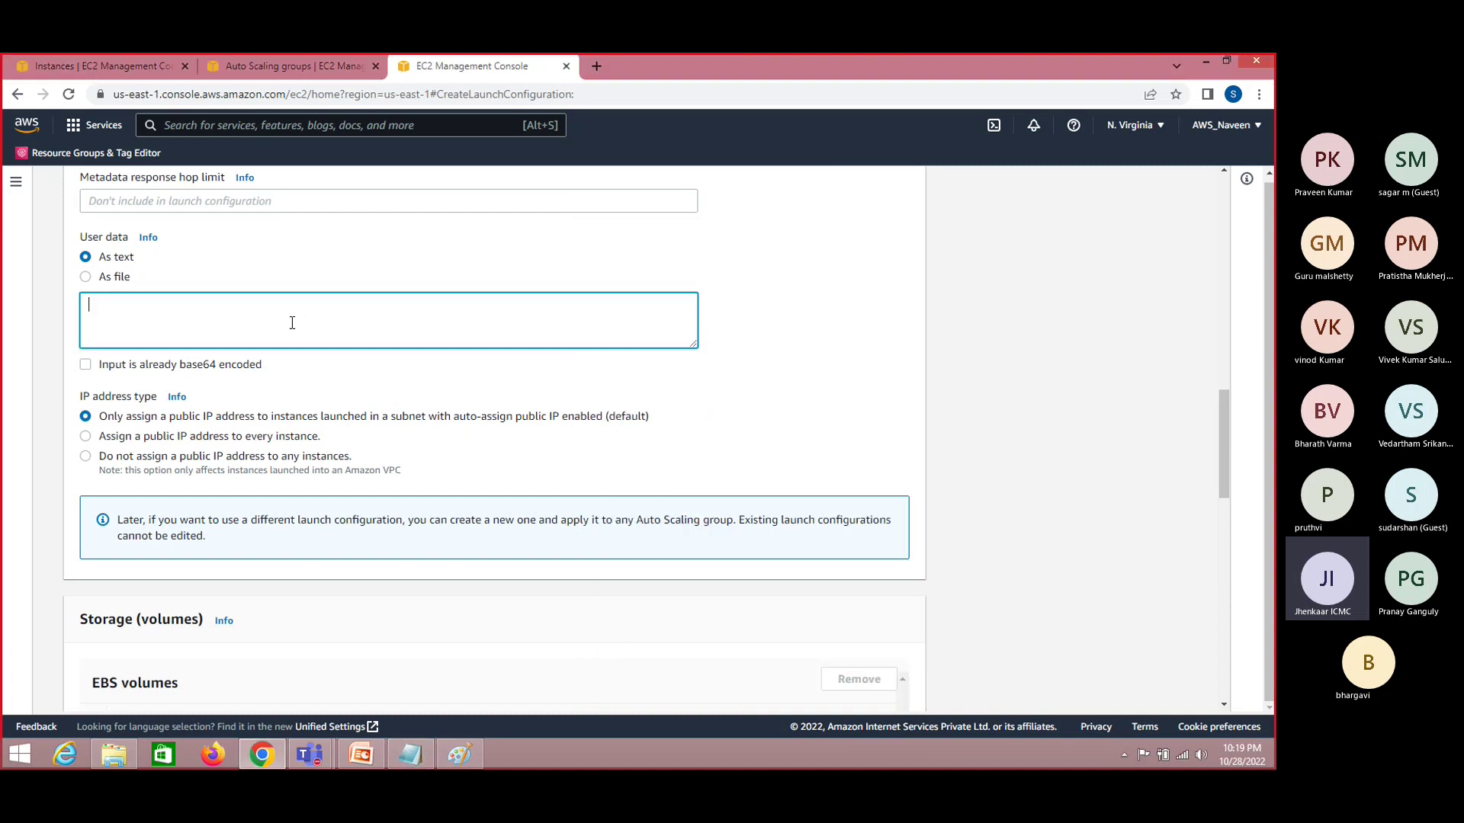
{"action": "type", "text": "#!/bin/bash sudo su yum update -y yum install httpd -y cd /var/www/html echo \"Amazon Web site !!!!\" > index.html service httpd start chkconfig httpd on"}
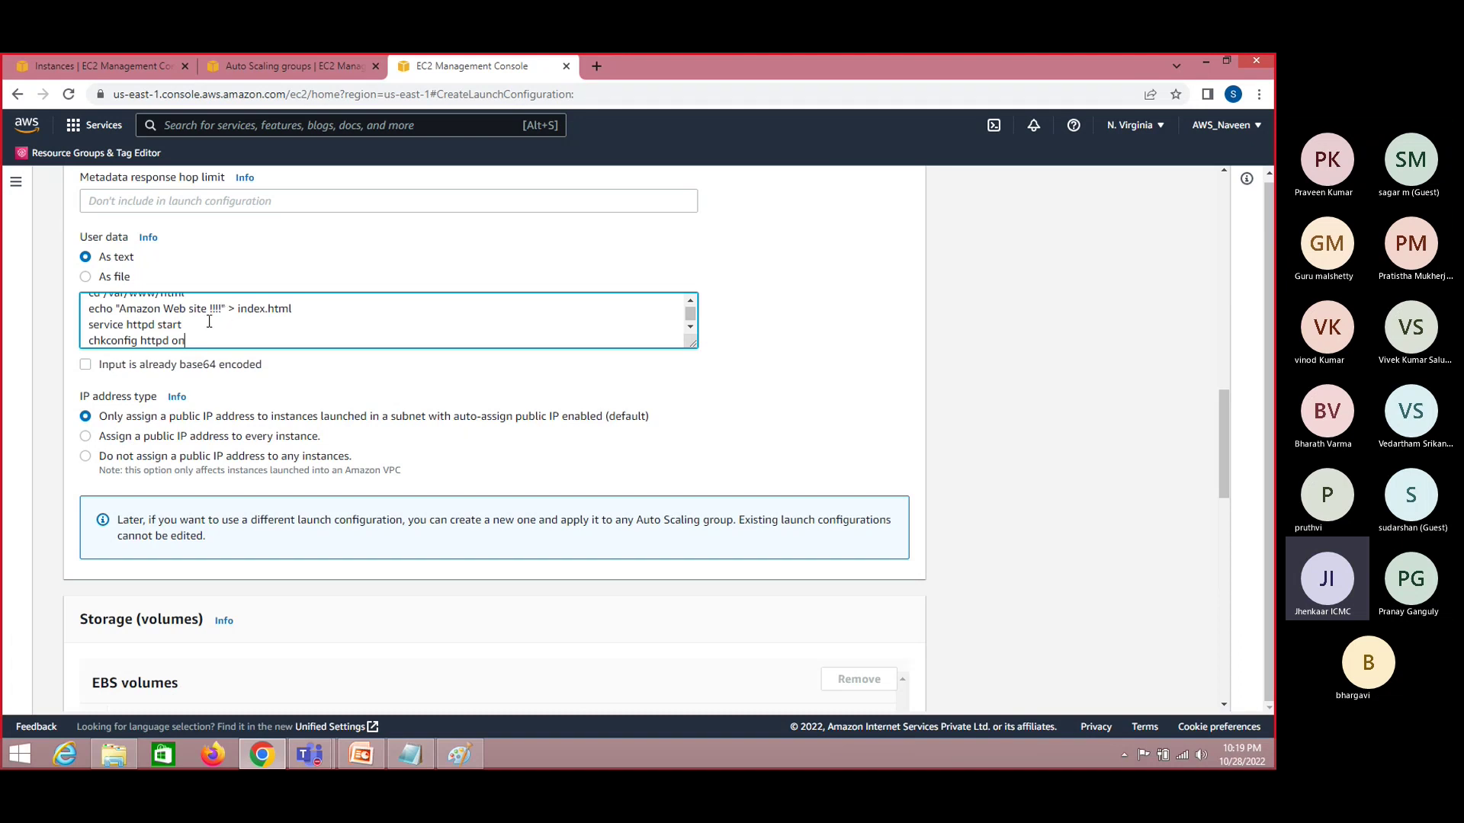
{"action": "left_click", "coordinate": [246, 309]}
{"action": "key", "text": "ctrl+a"}
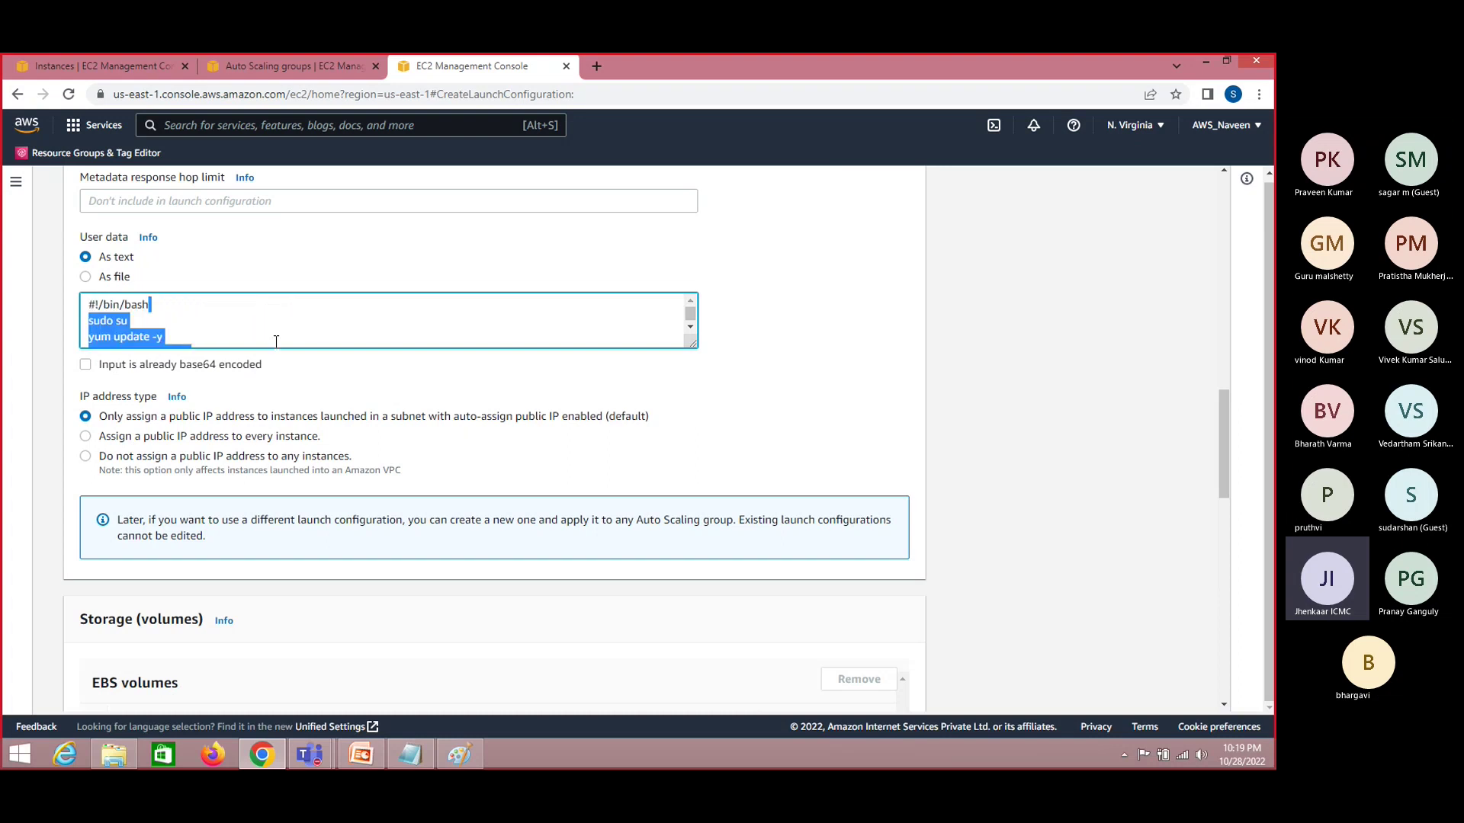
{"action": "left_click", "coordinate": [275, 336]}
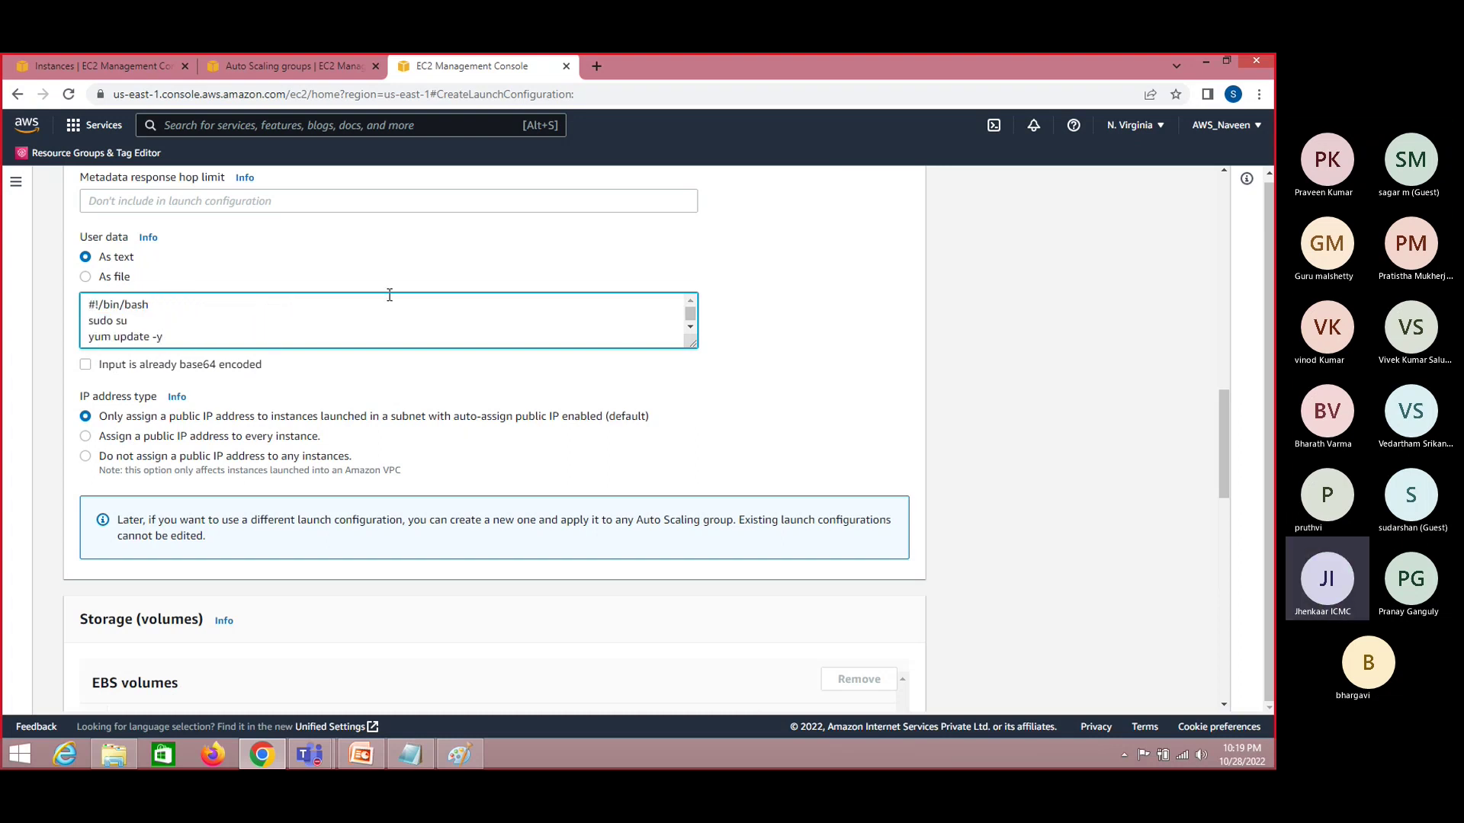
Look at the AMI choices again for the launch configuration, keeping the selected image
{"action": "left_click_drag", "start_coordinate": [1222, 463], "coordinate": [1205, 277]}
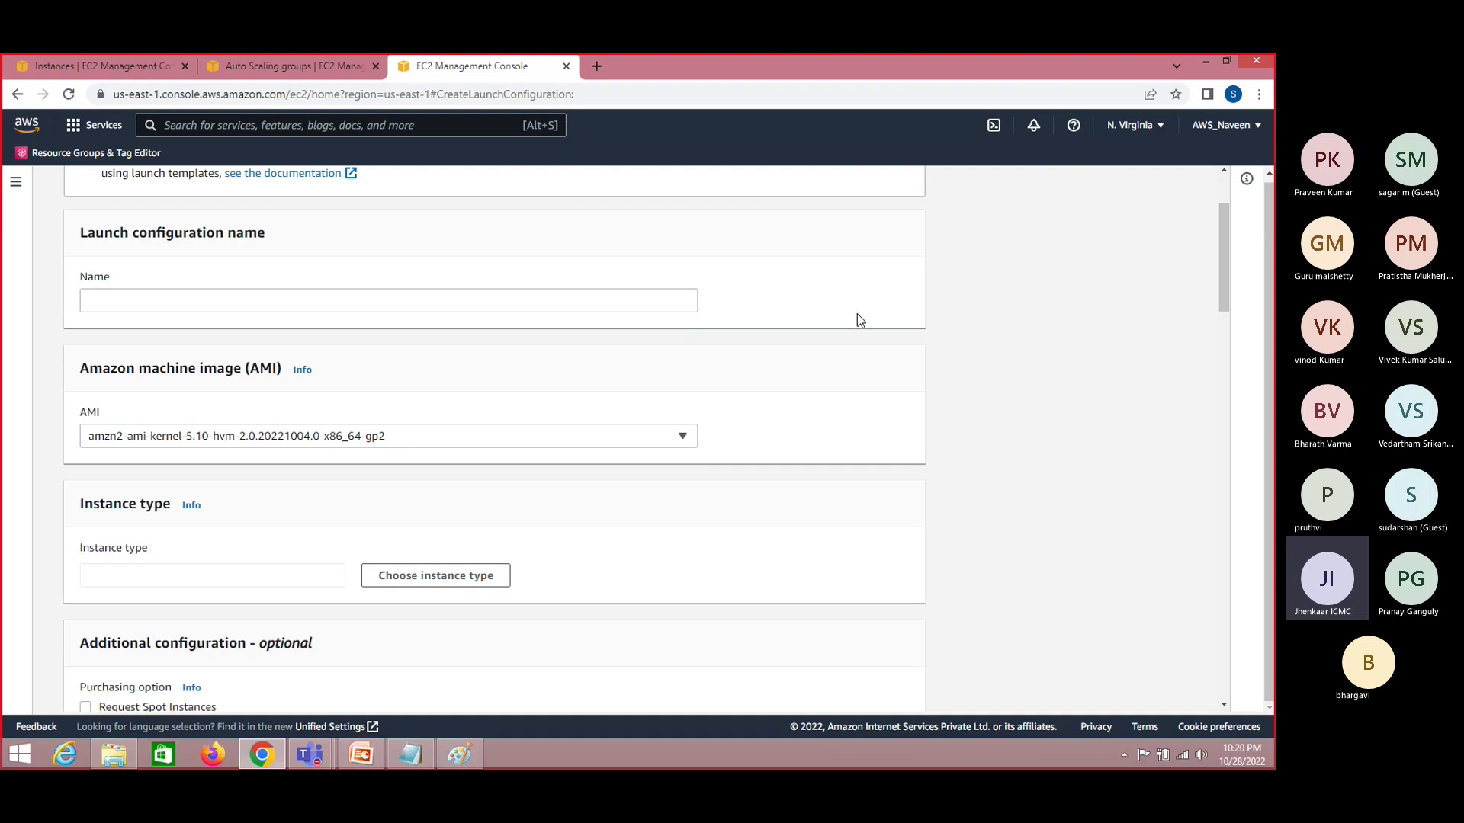
{"action": "left_click", "coordinate": [652, 439]}
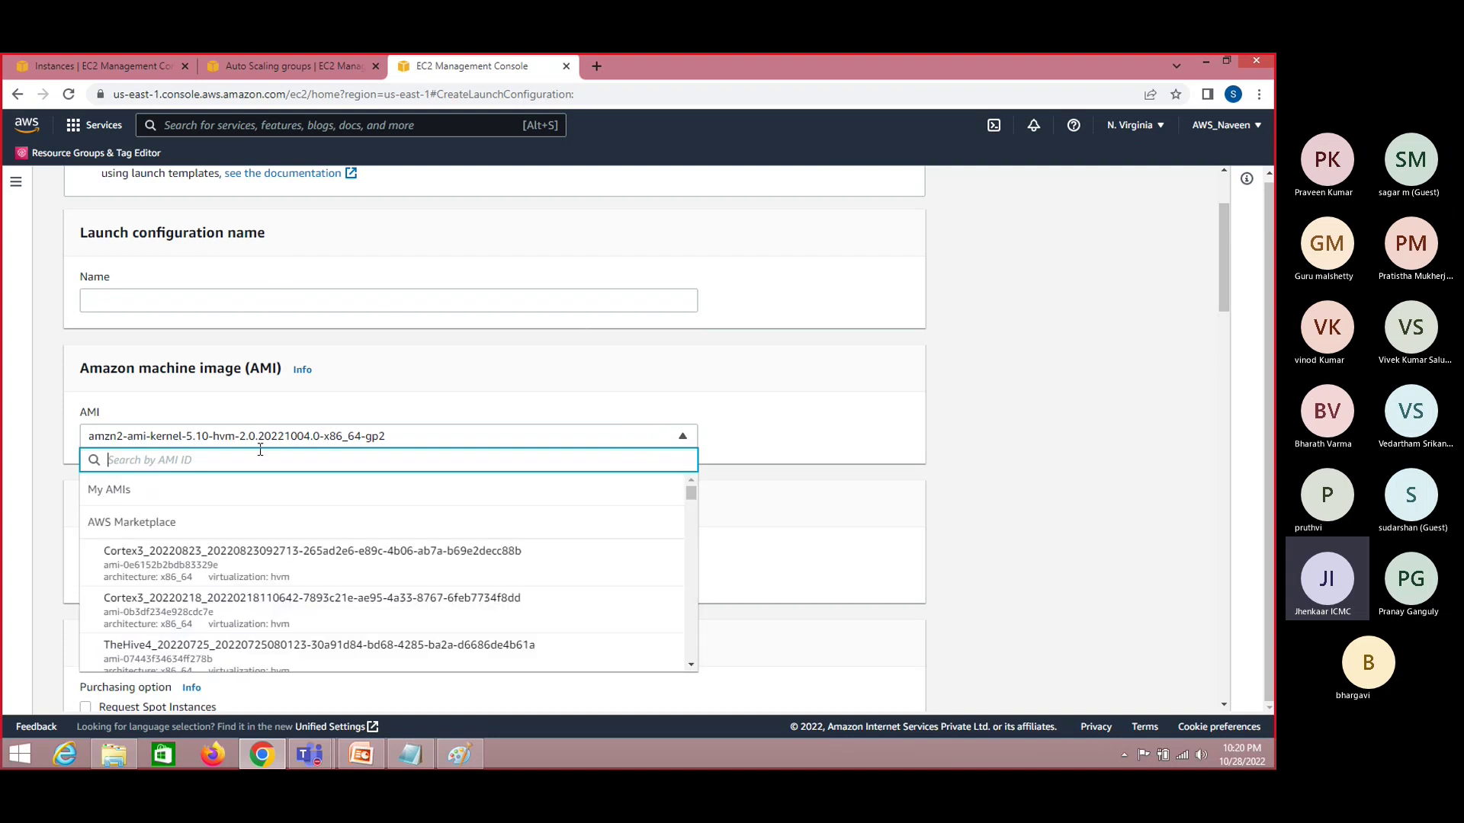
{"action": "left_click", "coordinate": [1114, 441]}
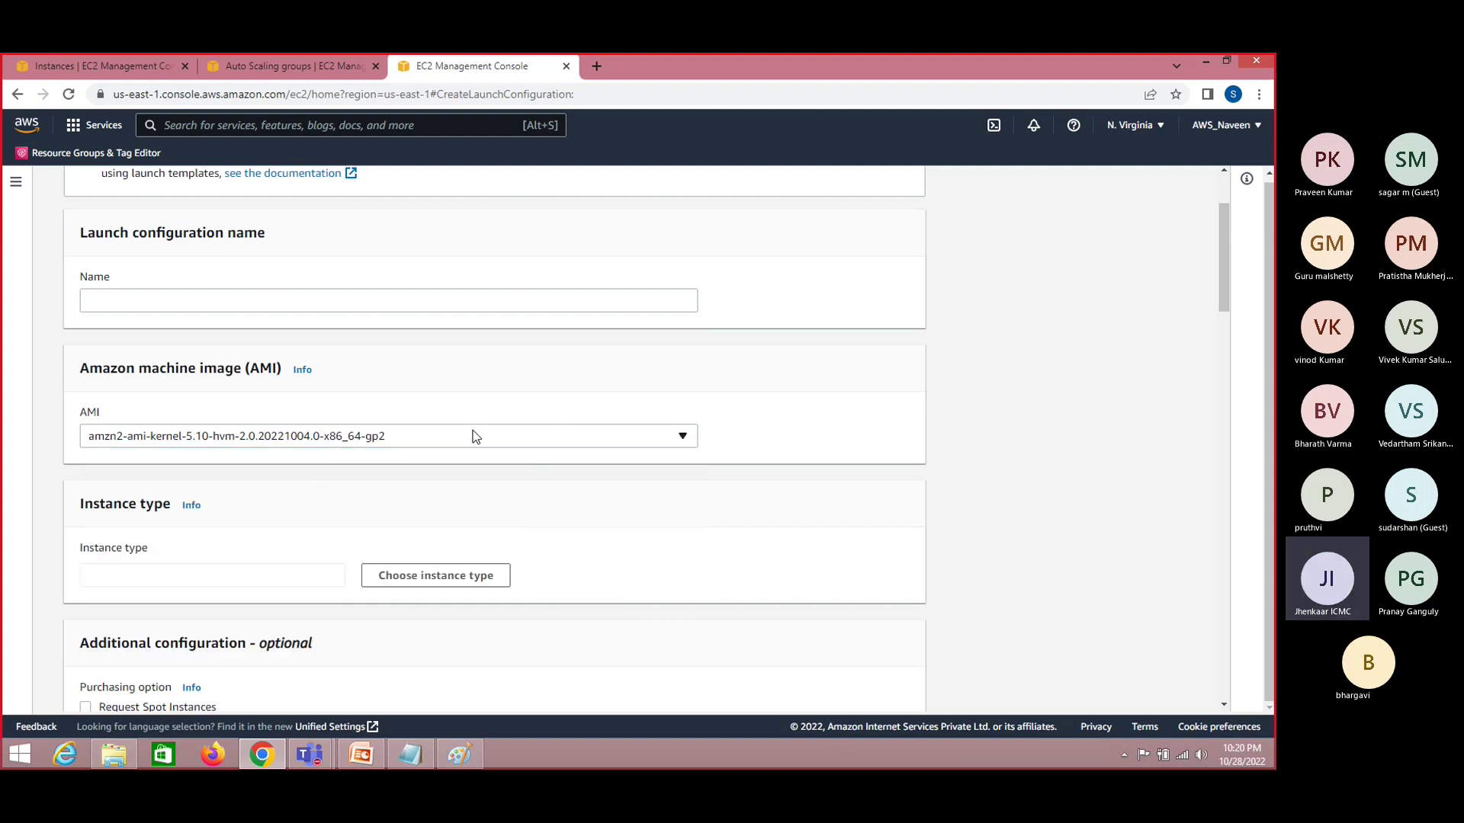
Frame the server box marked 1 with an empty text box in Paint, and recheck the launch configuration's AMI search in Chrome
{"action": "left_click", "coordinate": [452, 755]}
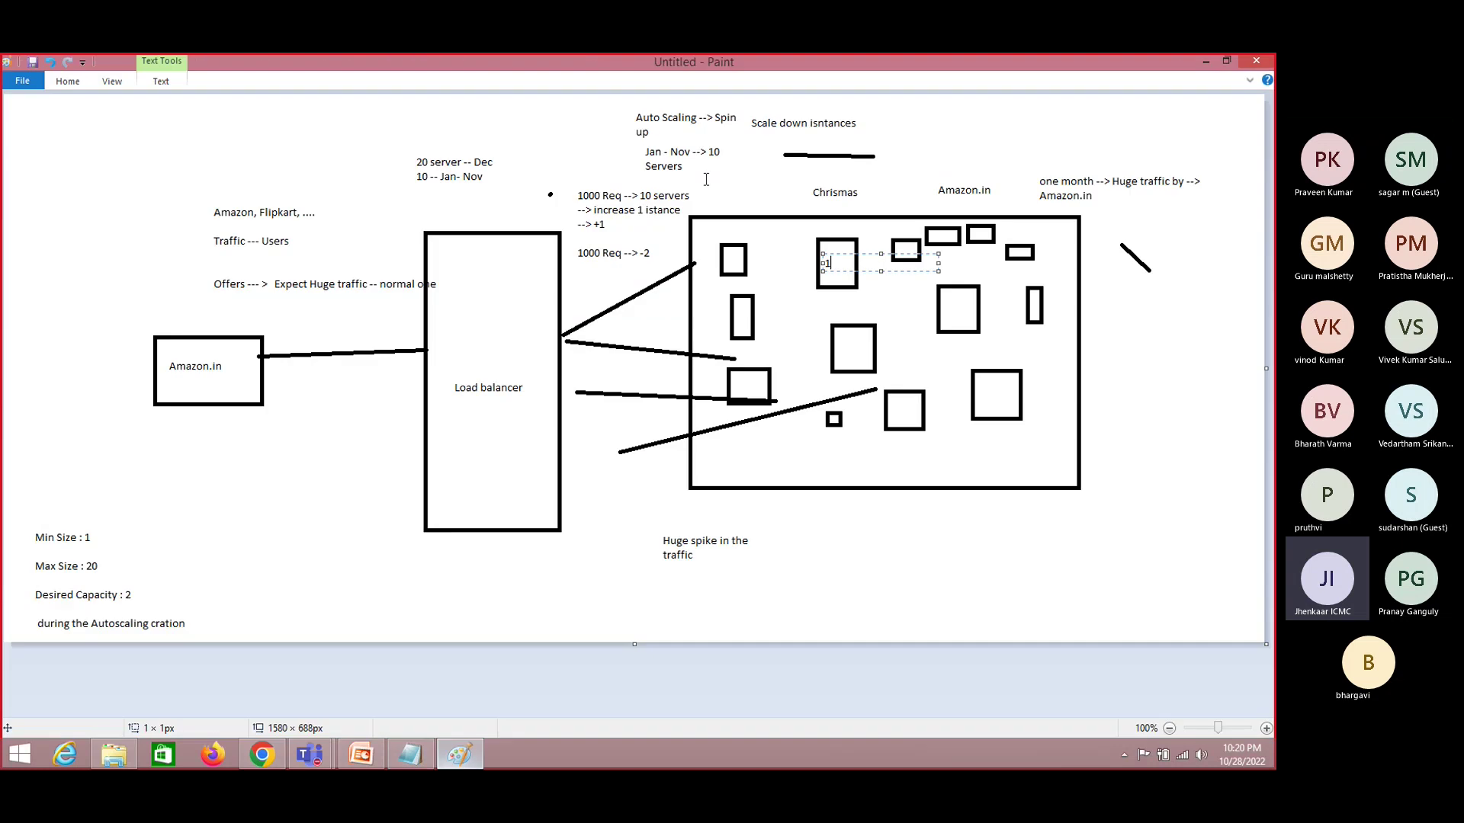
{"action": "left_click_drag", "start_coordinate": [808, 227], "coordinate": [924, 304]}
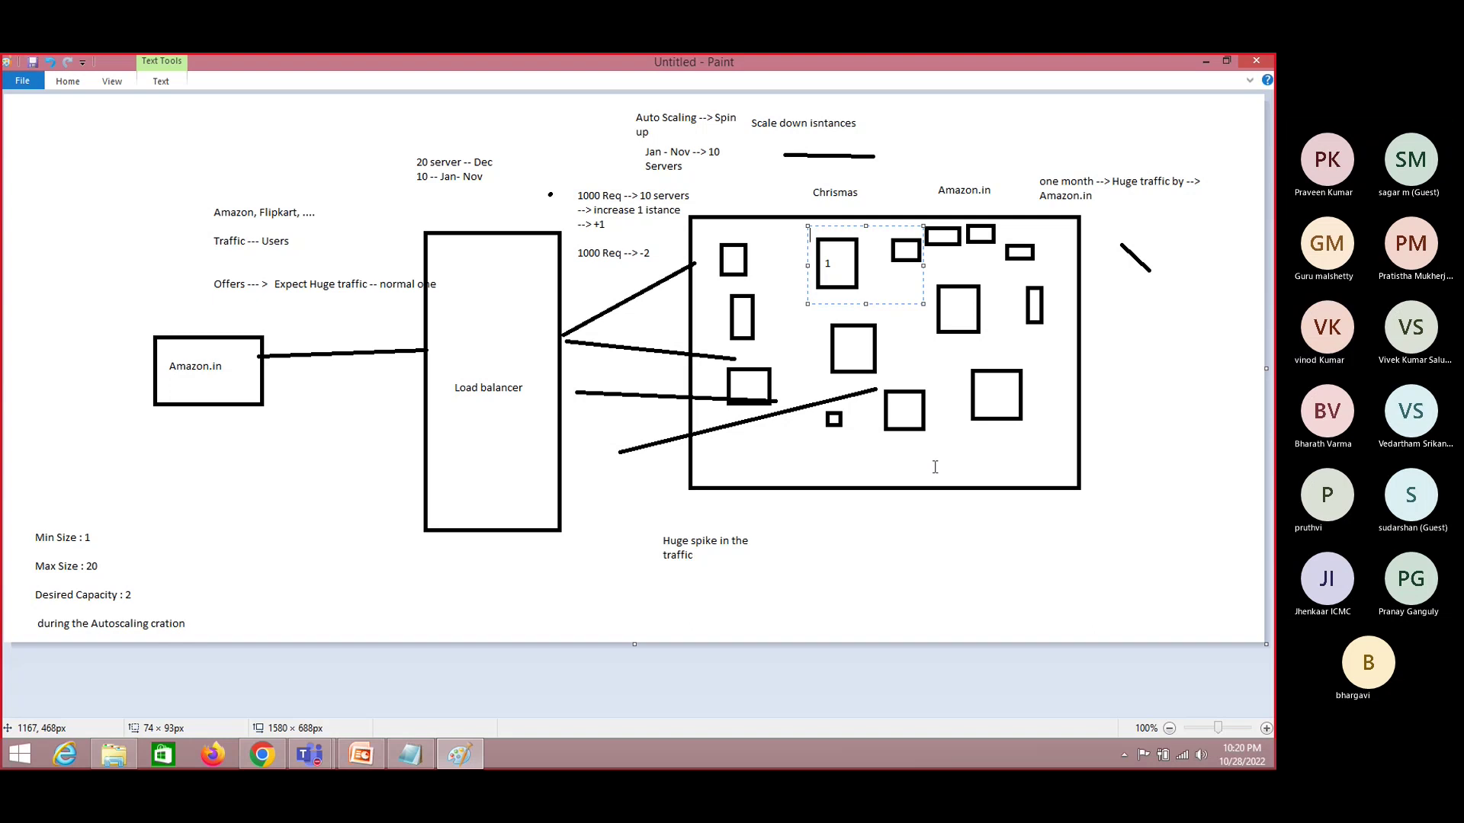
{"action": "key", "text": "alt+Tab"}
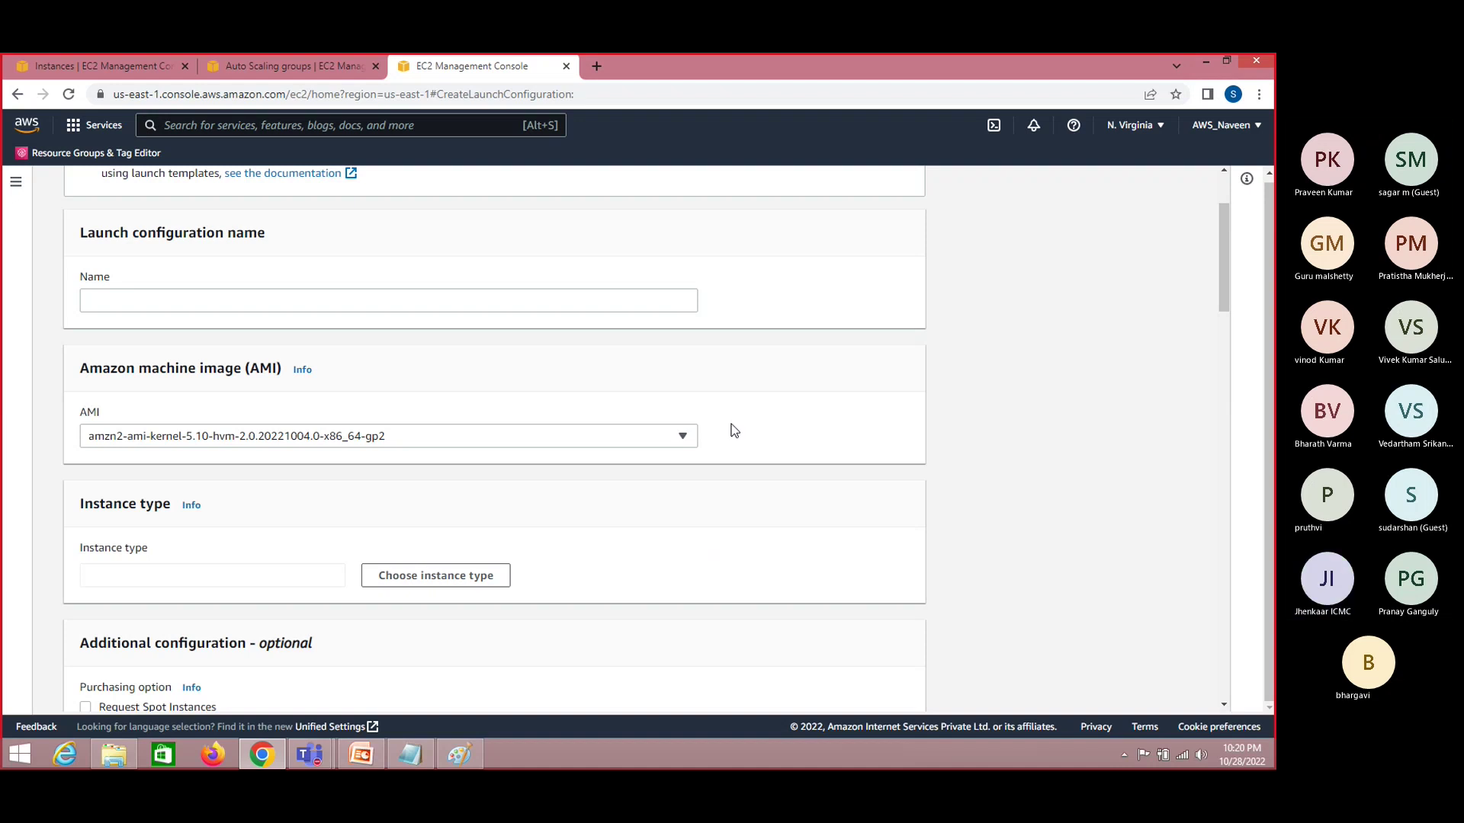
{"action": "left_click", "coordinate": [679, 440]}
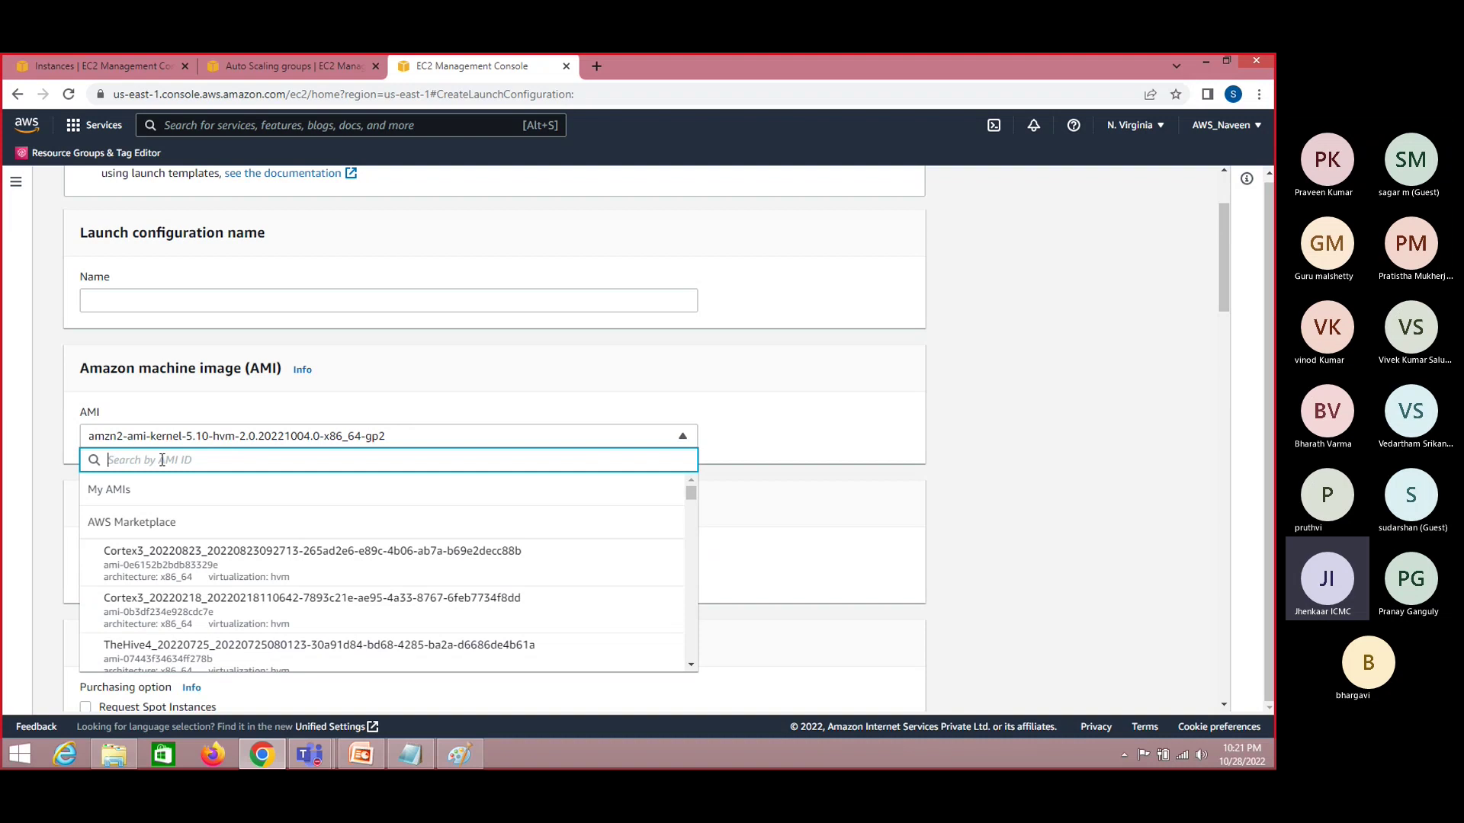
{"action": "left_click", "coordinate": [1080, 395]}
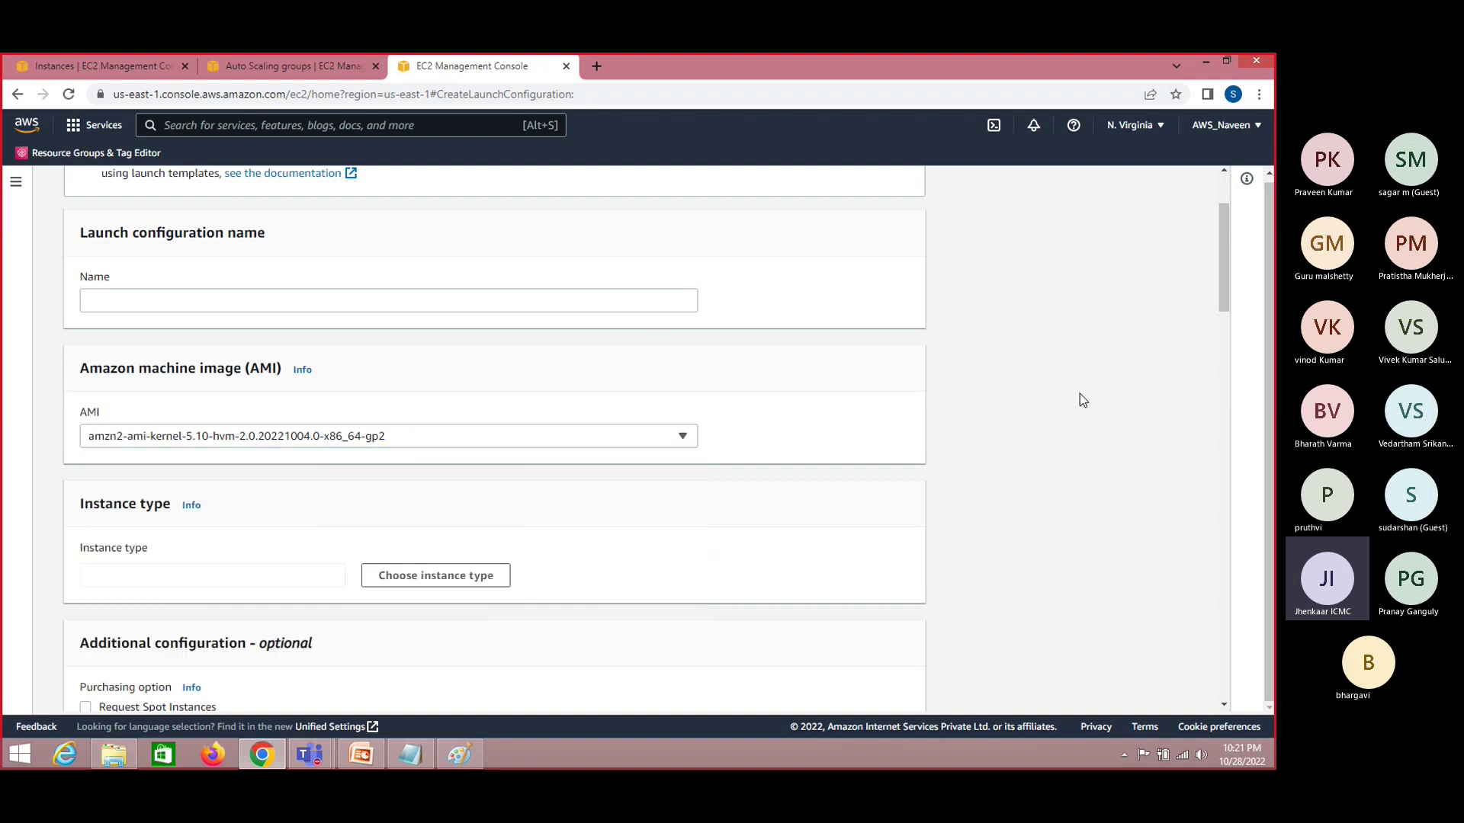
Refresh the instances list and check the Image and templates actions available for Webserver instance i-04547e2badd6e92d6
{"action": "left_click", "coordinate": [126, 64]}
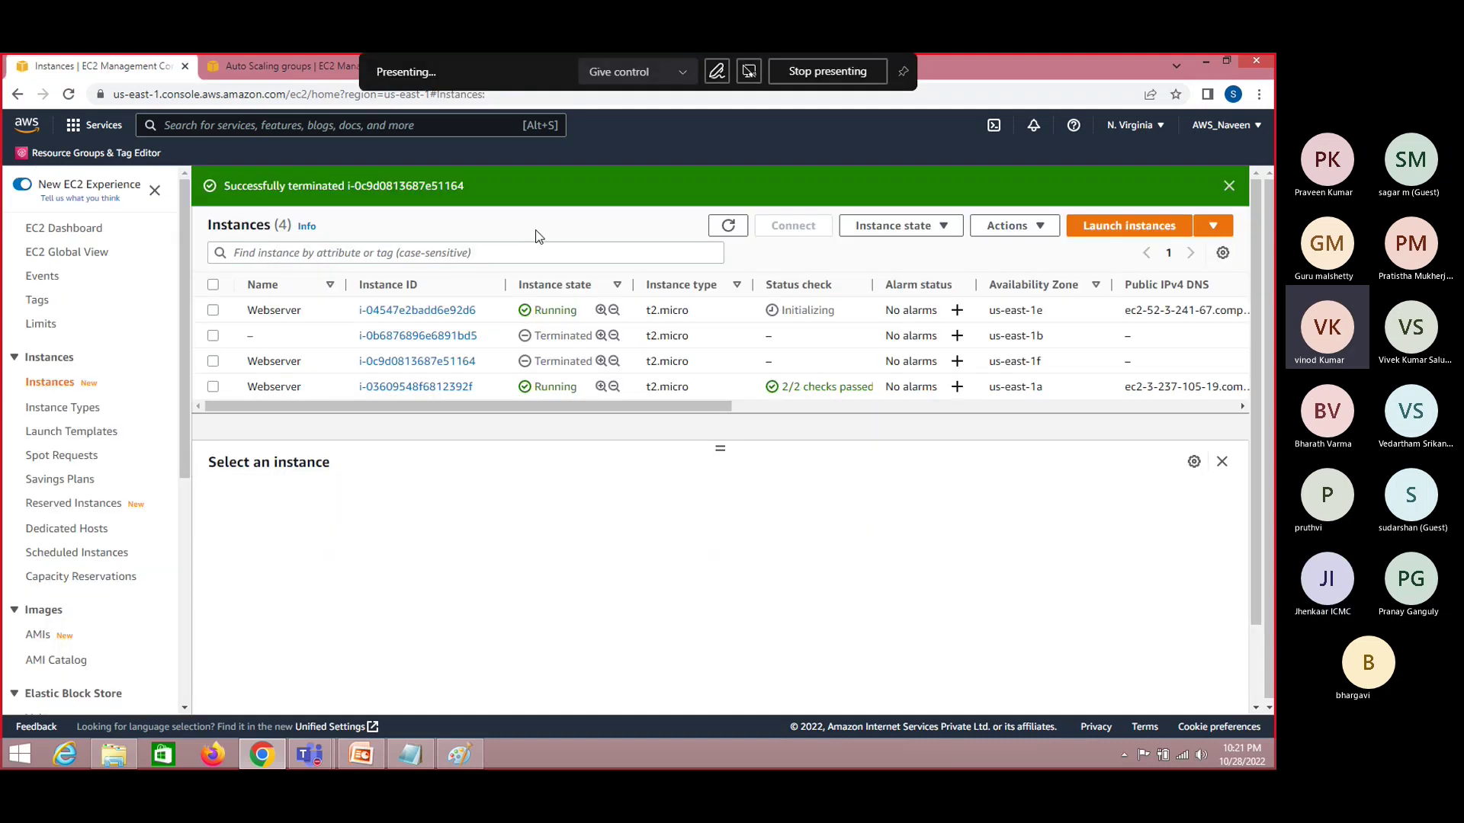
{"action": "left_click", "coordinate": [728, 227]}
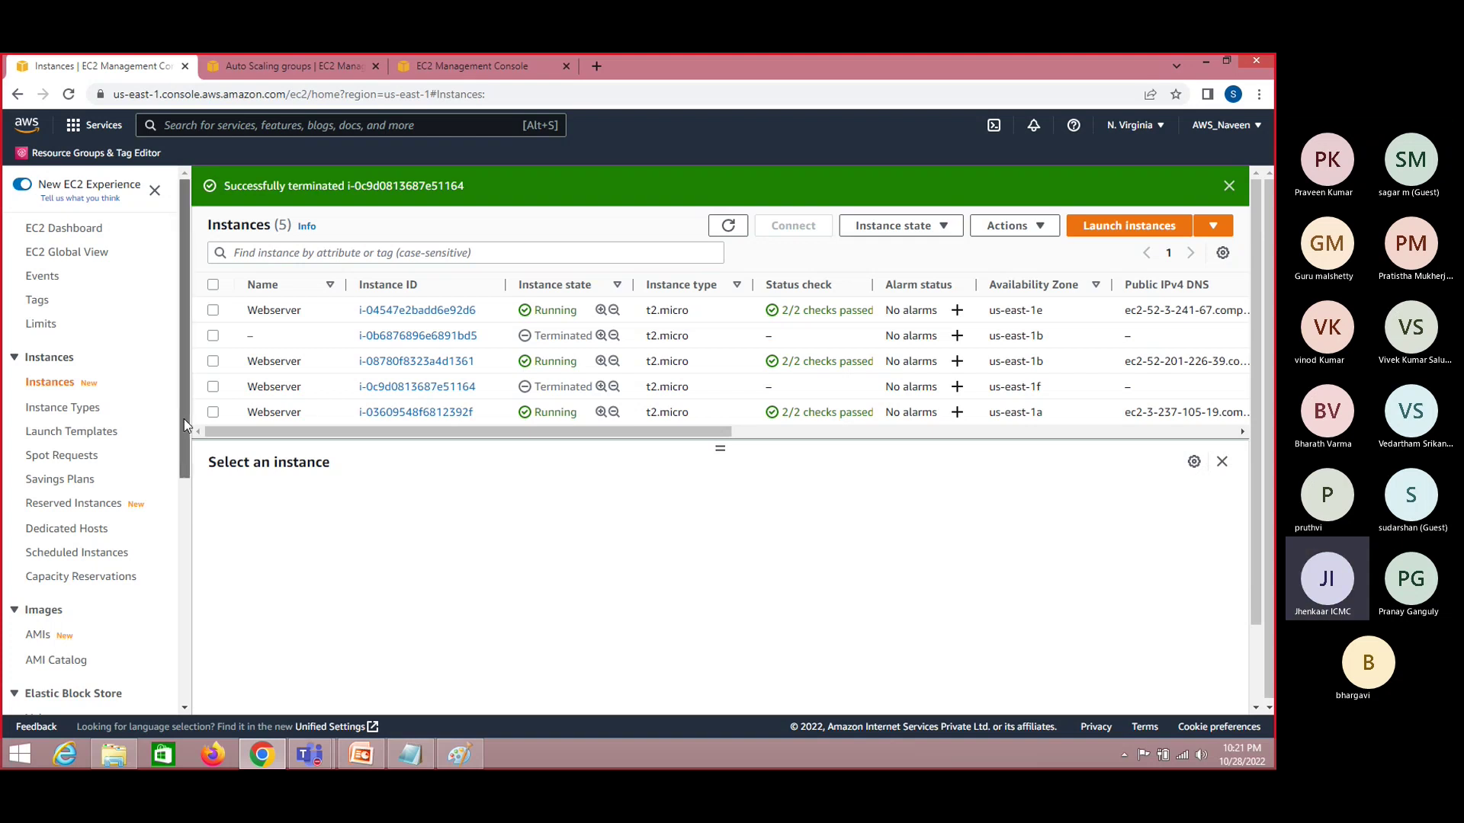
{"action": "left_click_drag", "start_coordinate": [185, 418], "coordinate": [186, 468]}
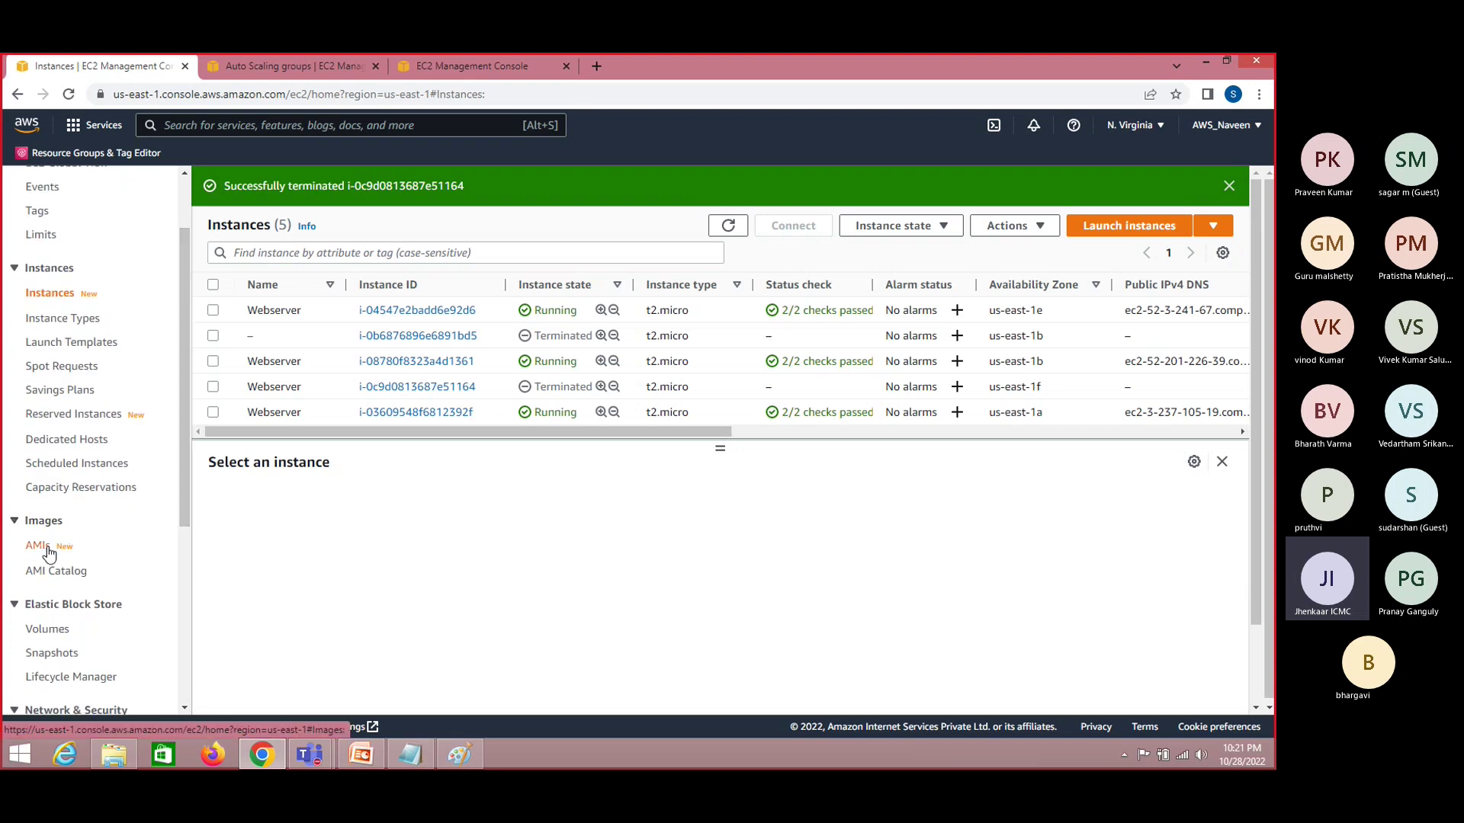
{"action": "left_click", "coordinate": [214, 312]}
{"action": "left_click", "coordinate": [1004, 227]}
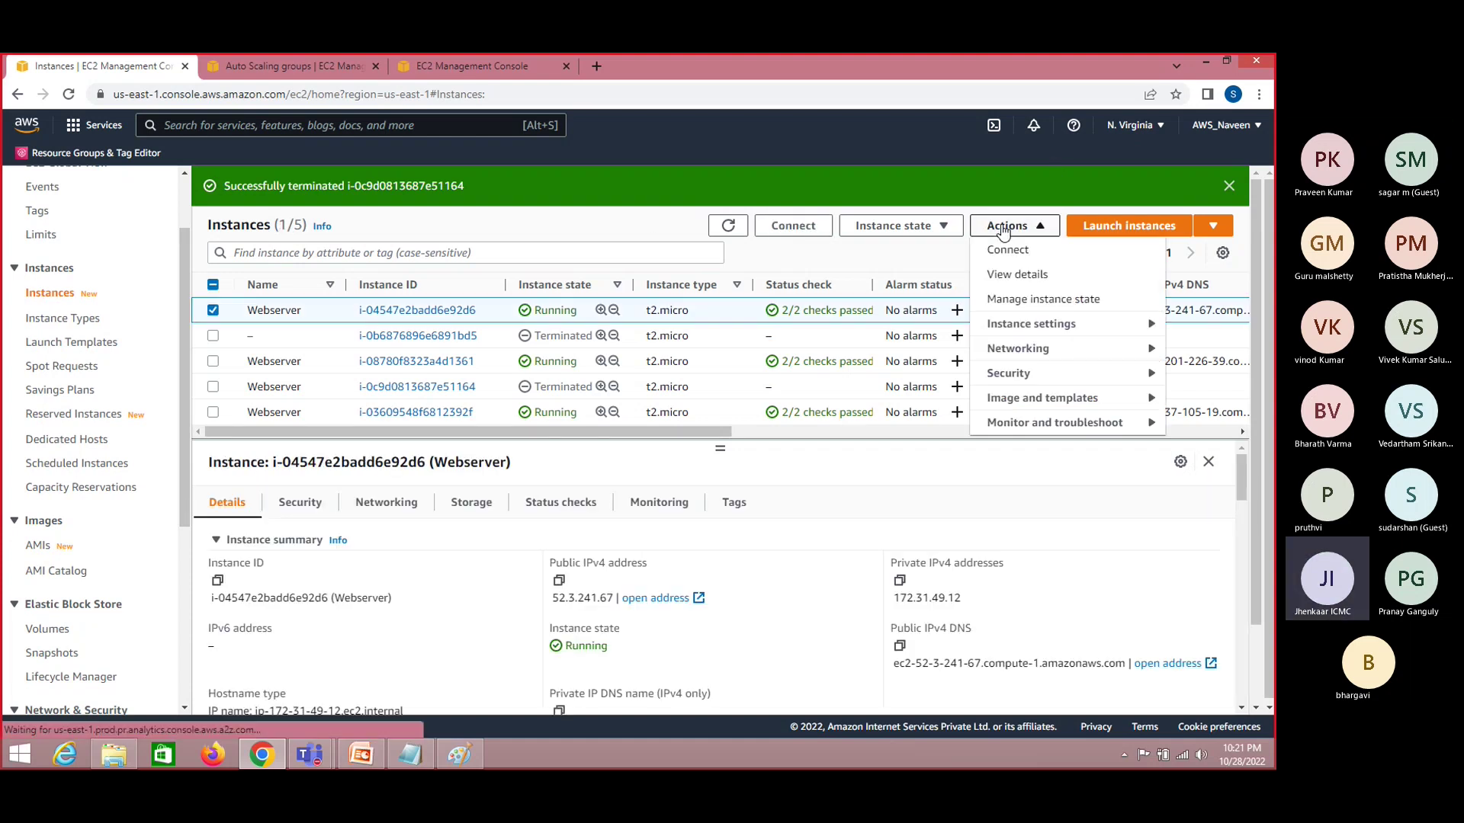
{"action": "mouse_move", "coordinate": [1052, 398]}
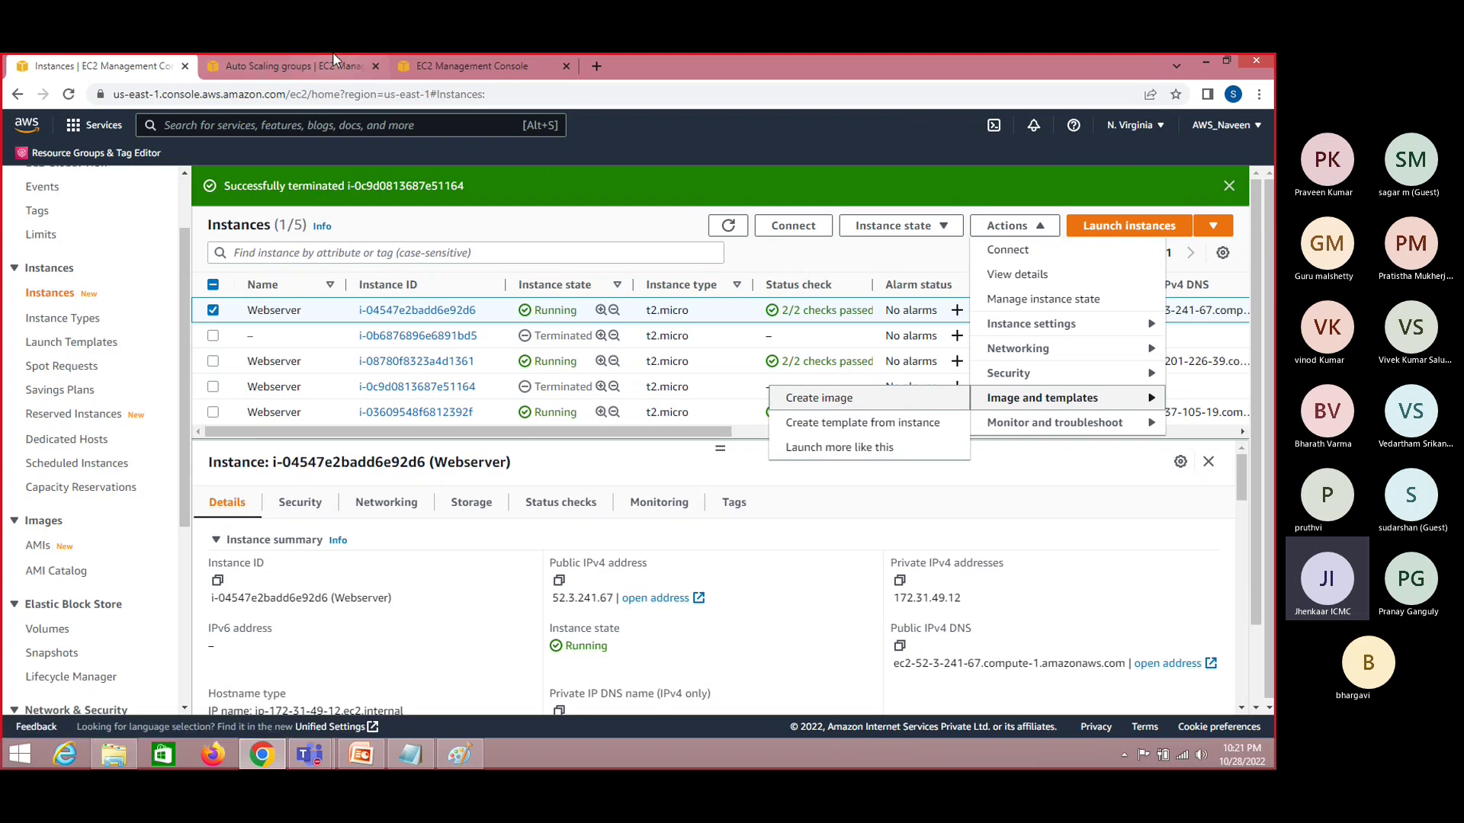
Review the AWS-AUTO-01 Auto Scaling group and return to the launch configuration form
{"action": "left_click", "coordinate": [297, 65]}
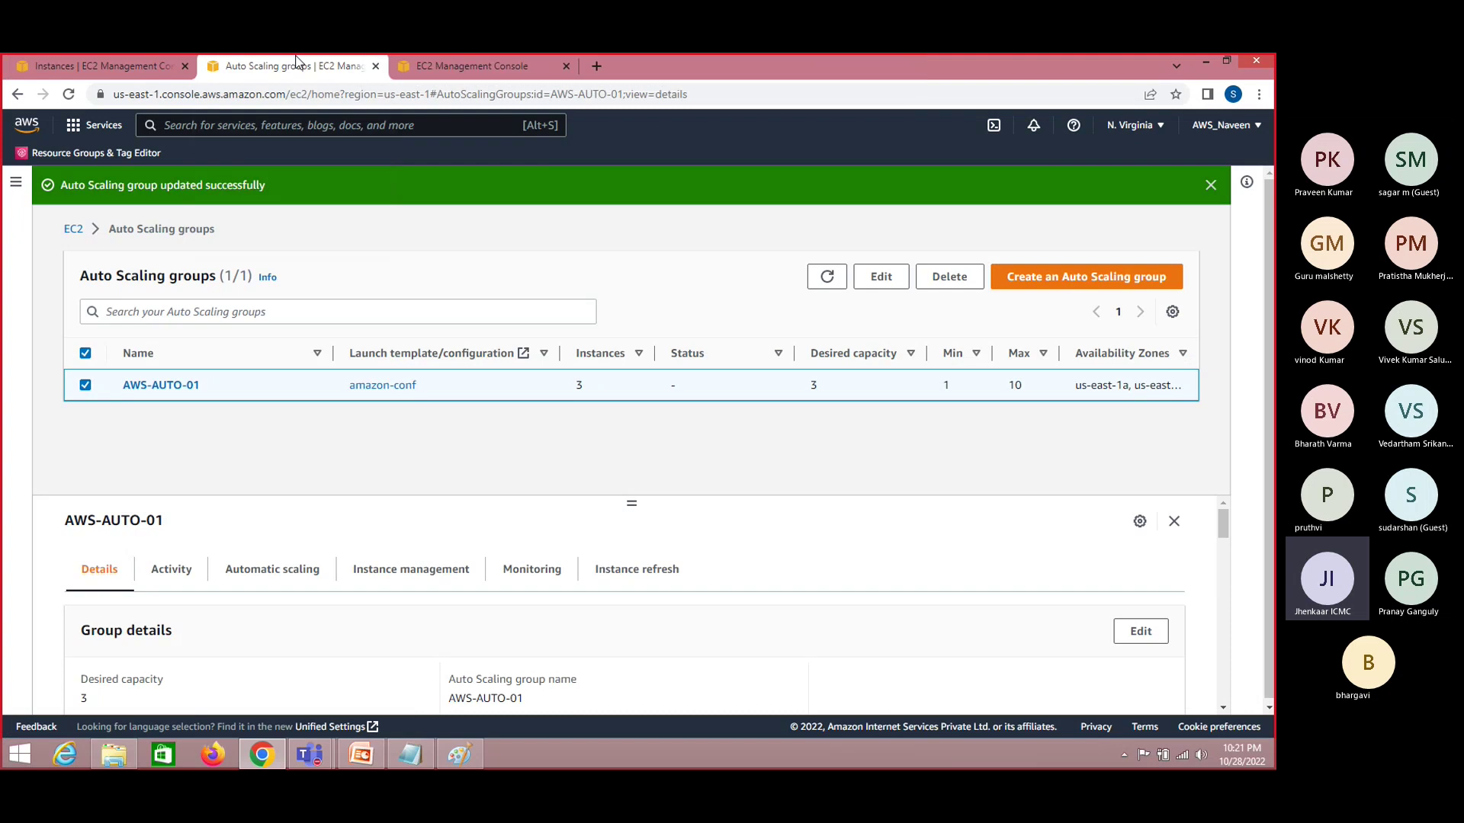
{"action": "left_click", "coordinate": [507, 66]}
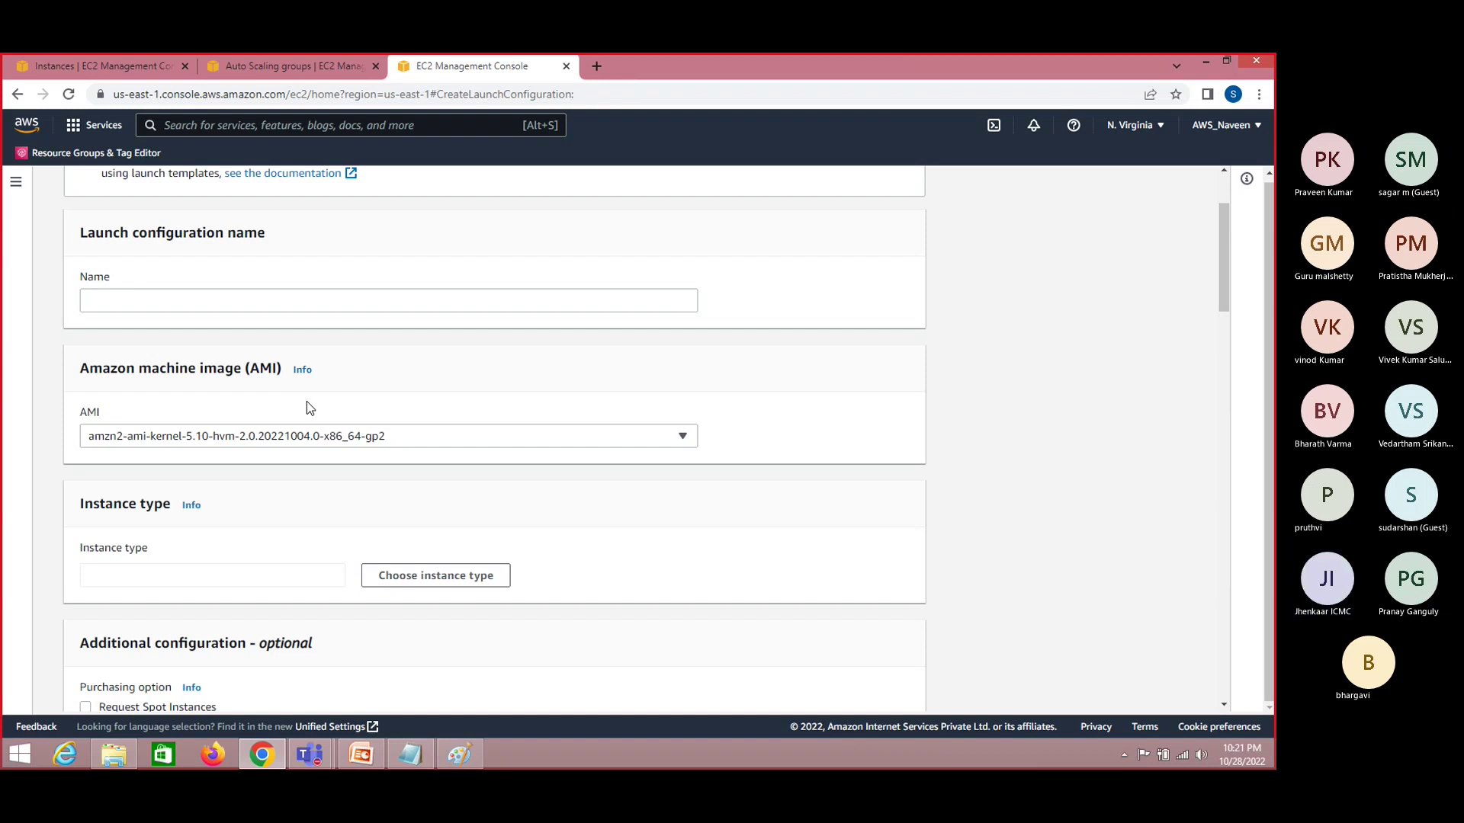
{"action": "key", "text": "alt+Tab"}
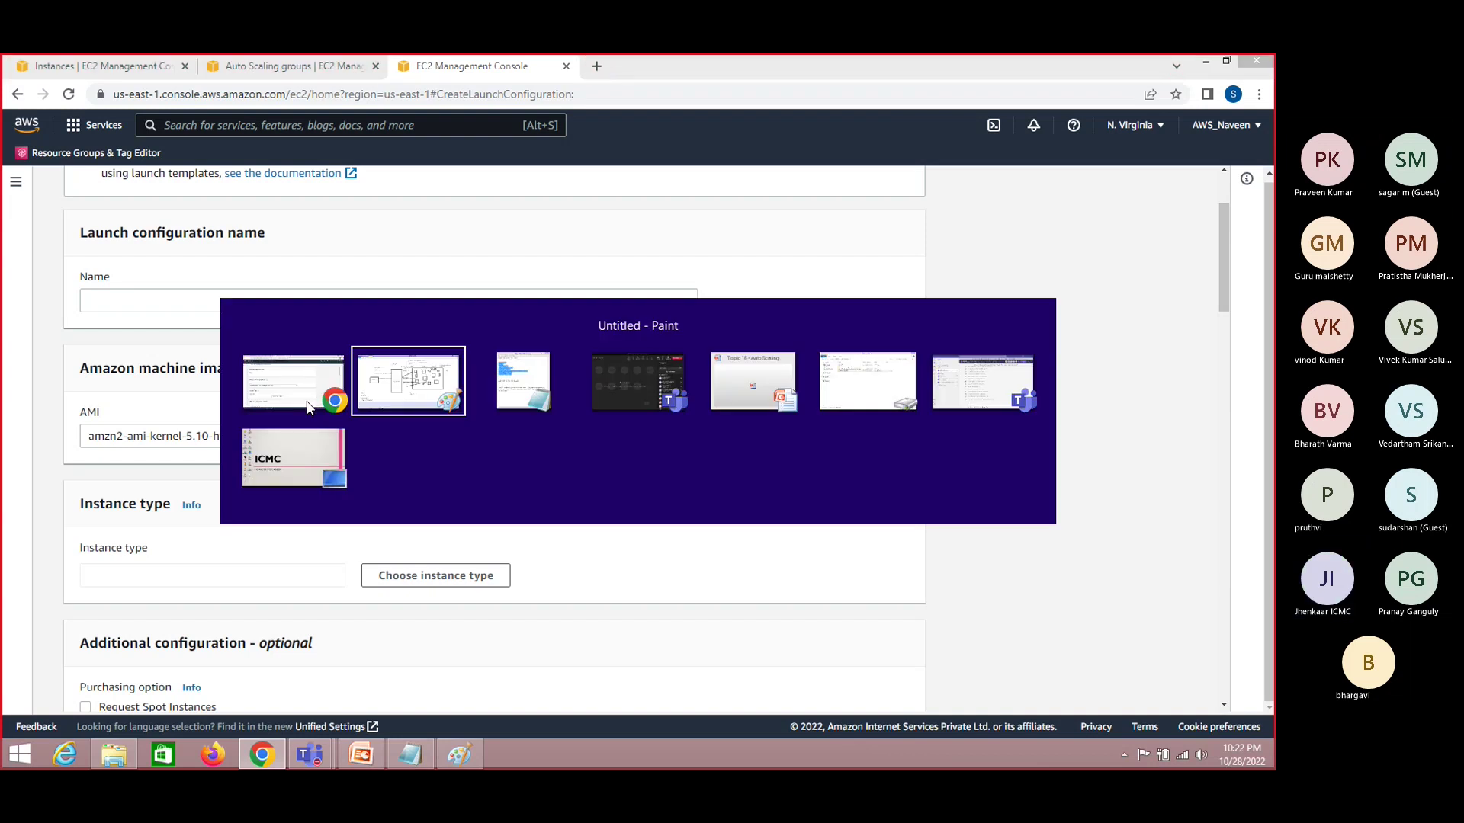
{"action": "left_click", "coordinate": [309, 408]}
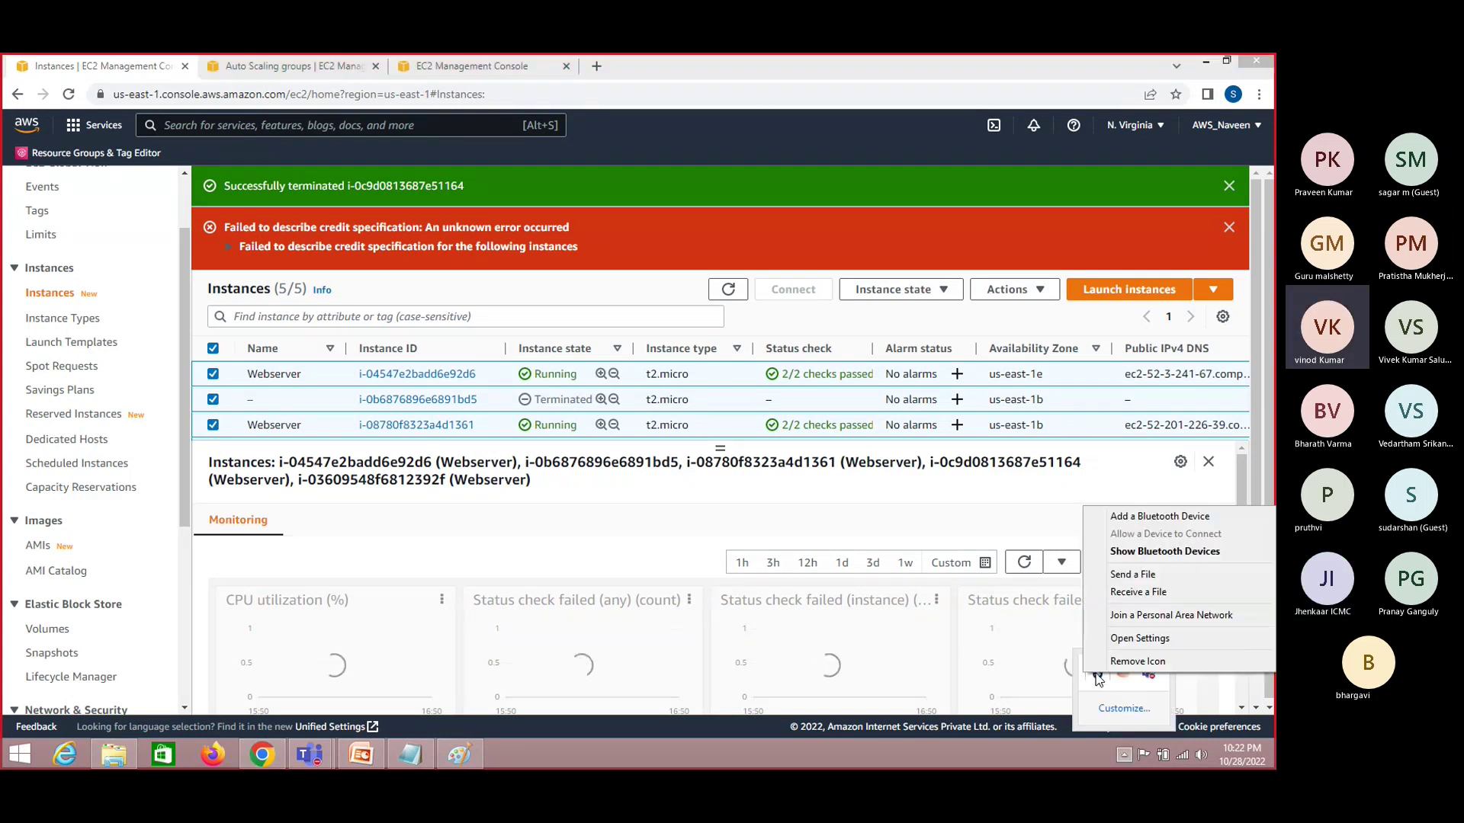
Terminate all selected EC2 instances and refresh the instances list to check their states
{"action": "left_click", "coordinate": [722, 450]}
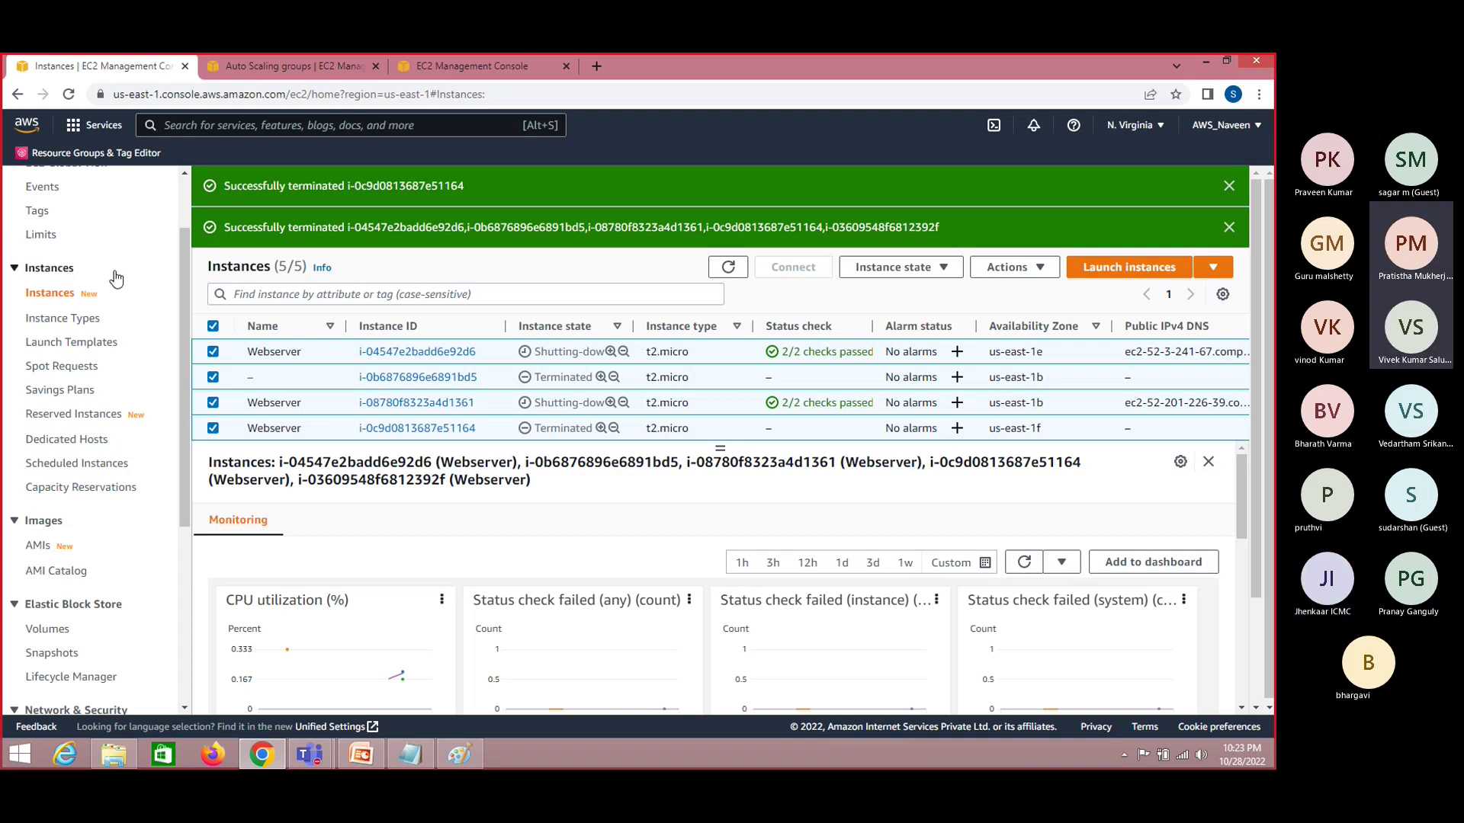
{"action": "left_click", "coordinate": [744, 266]}
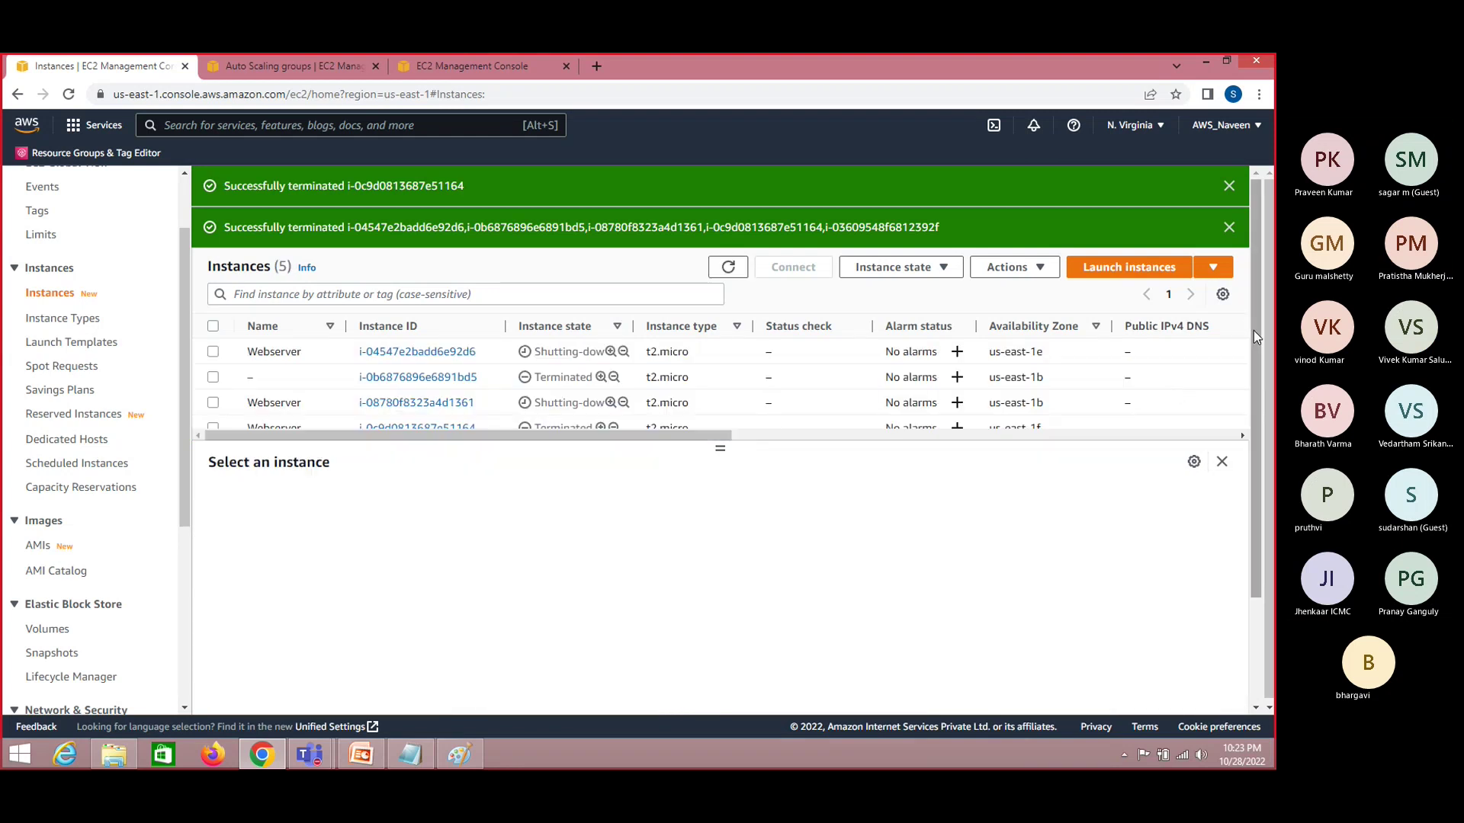
{"action": "left_click_drag", "start_coordinate": [1253, 331], "coordinate": [1251, 379]}
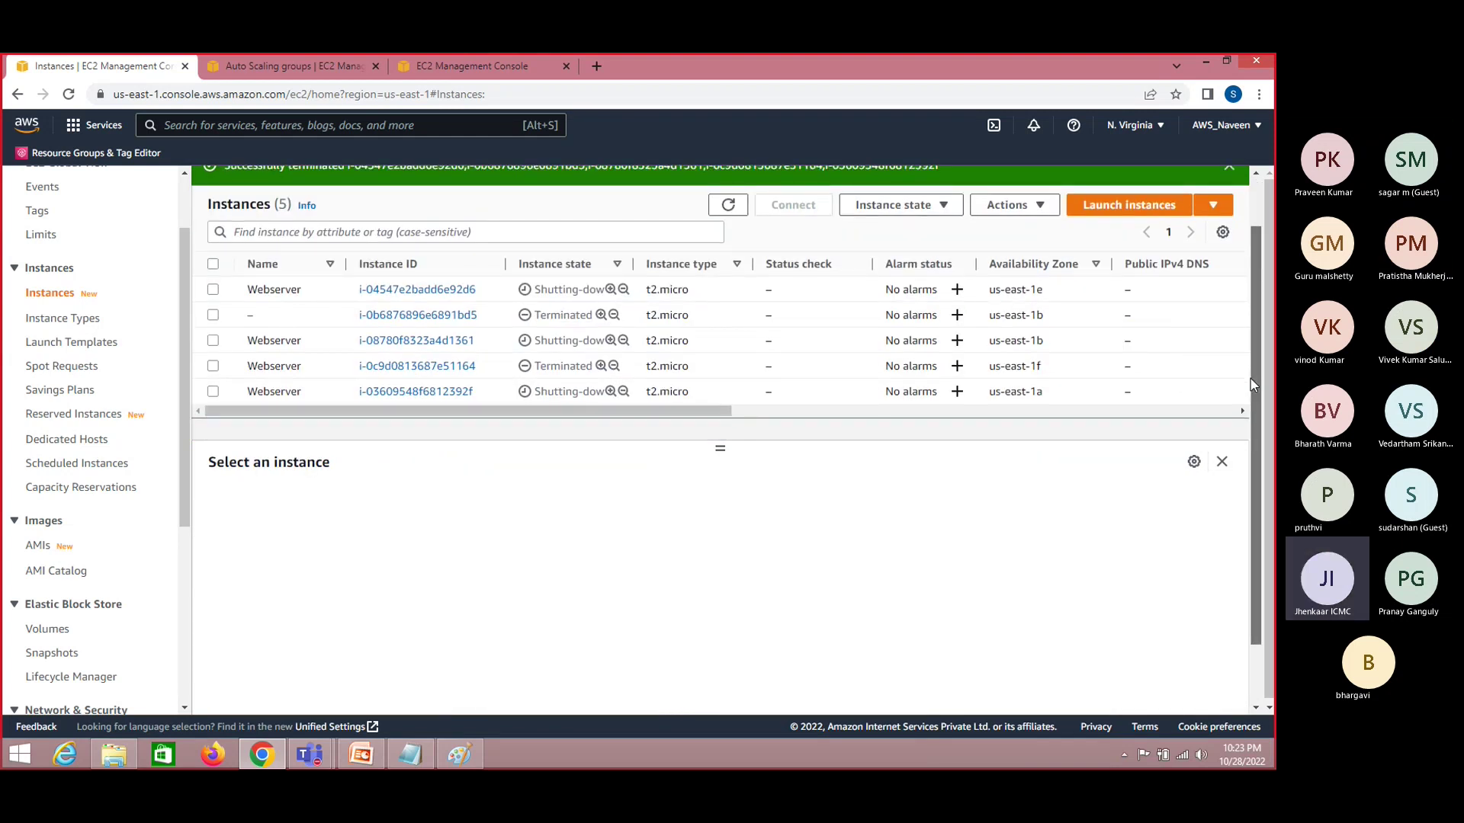
{"action": "left_click_drag", "start_coordinate": [1250, 379], "coordinate": [1252, 331]}
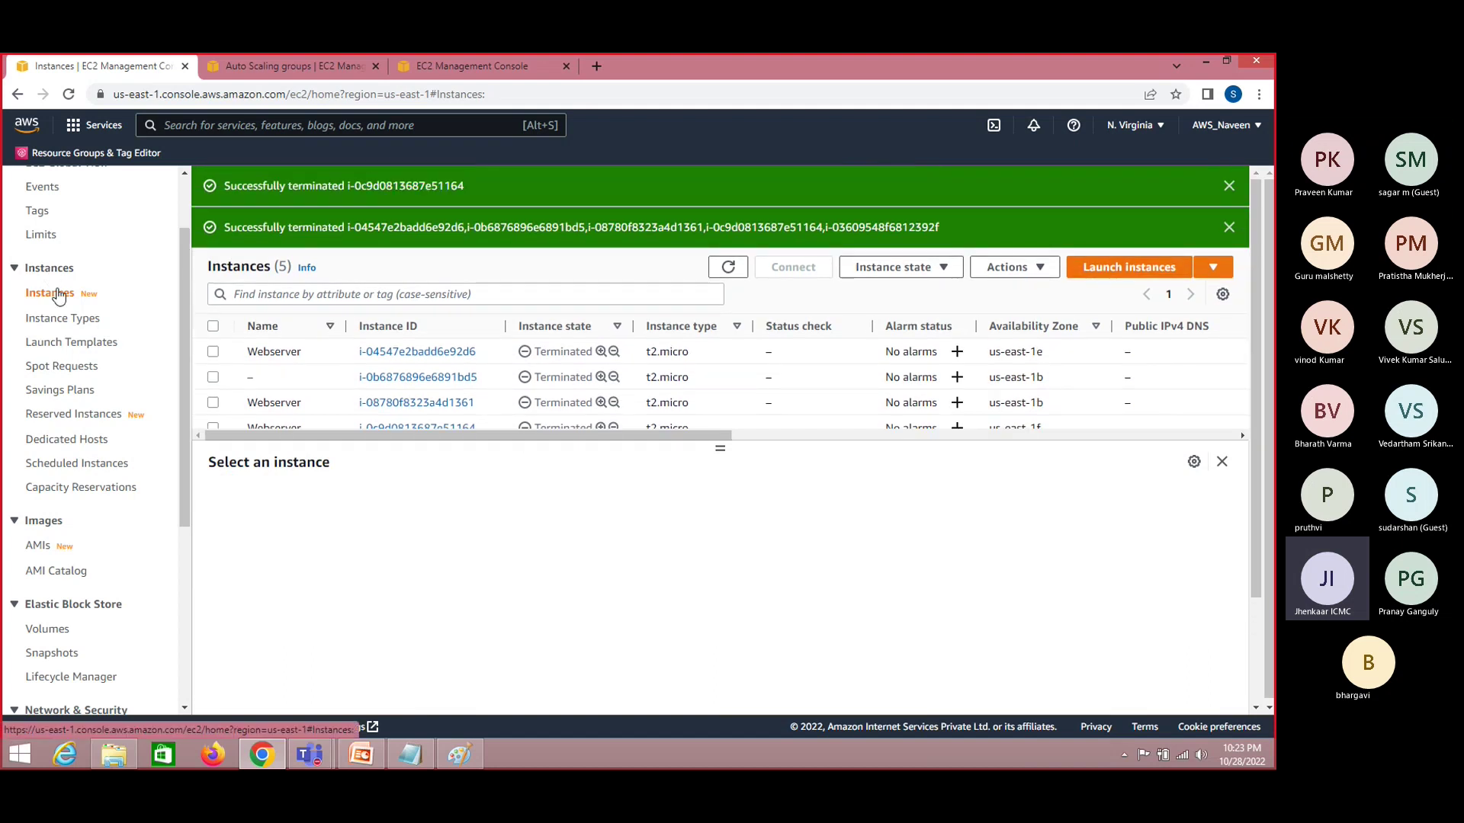
Delete the AWS-AUTO-01-ALB load balancer, checking the Wi-Fi connection while the load balancer list loads
{"action": "left_click_drag", "start_coordinate": [182, 463], "coordinate": [167, 653]}
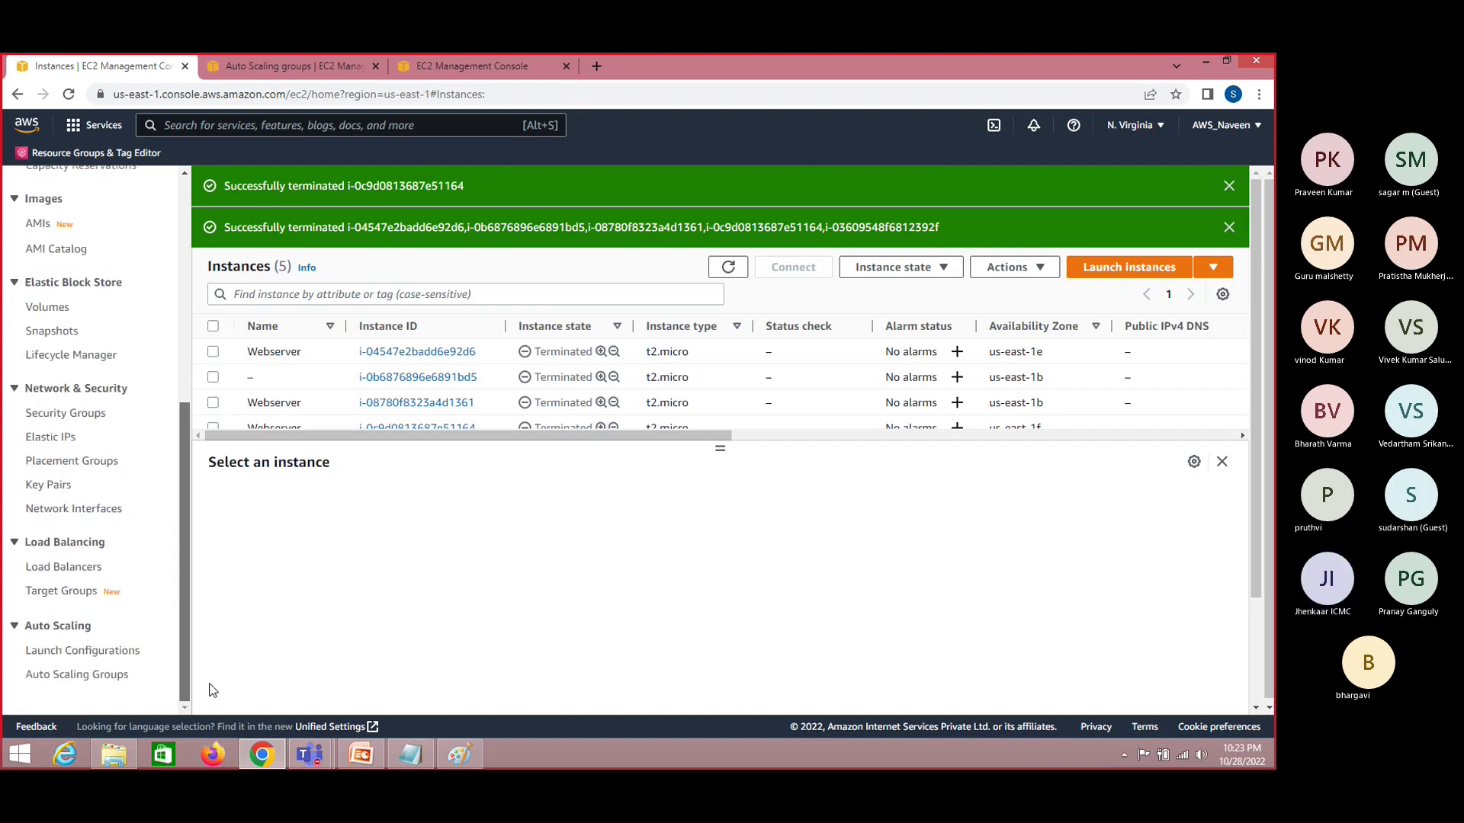
{"action": "left_click", "coordinate": [71, 592]}
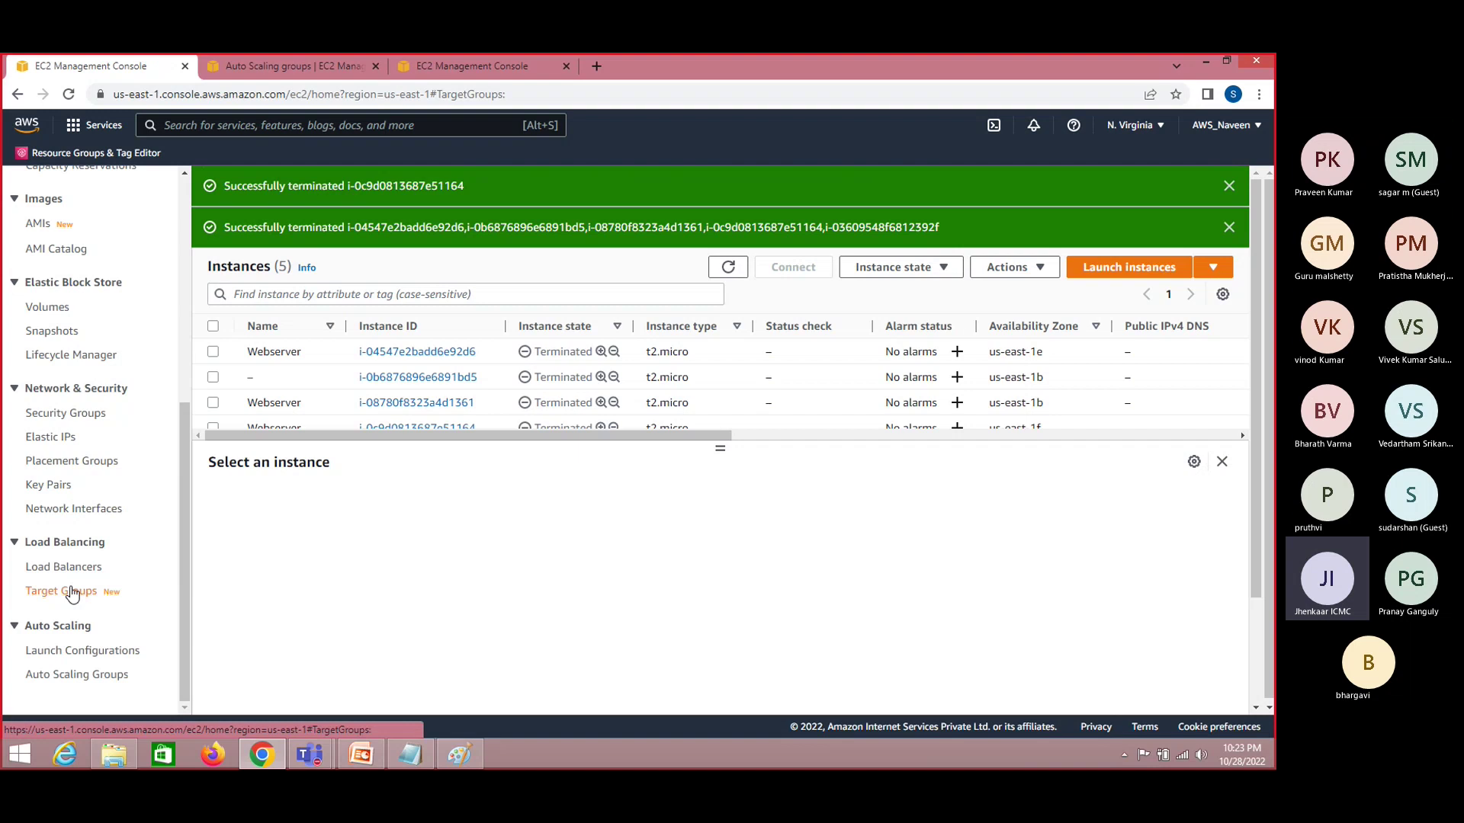
{"action": "left_click", "coordinate": [63, 566]}
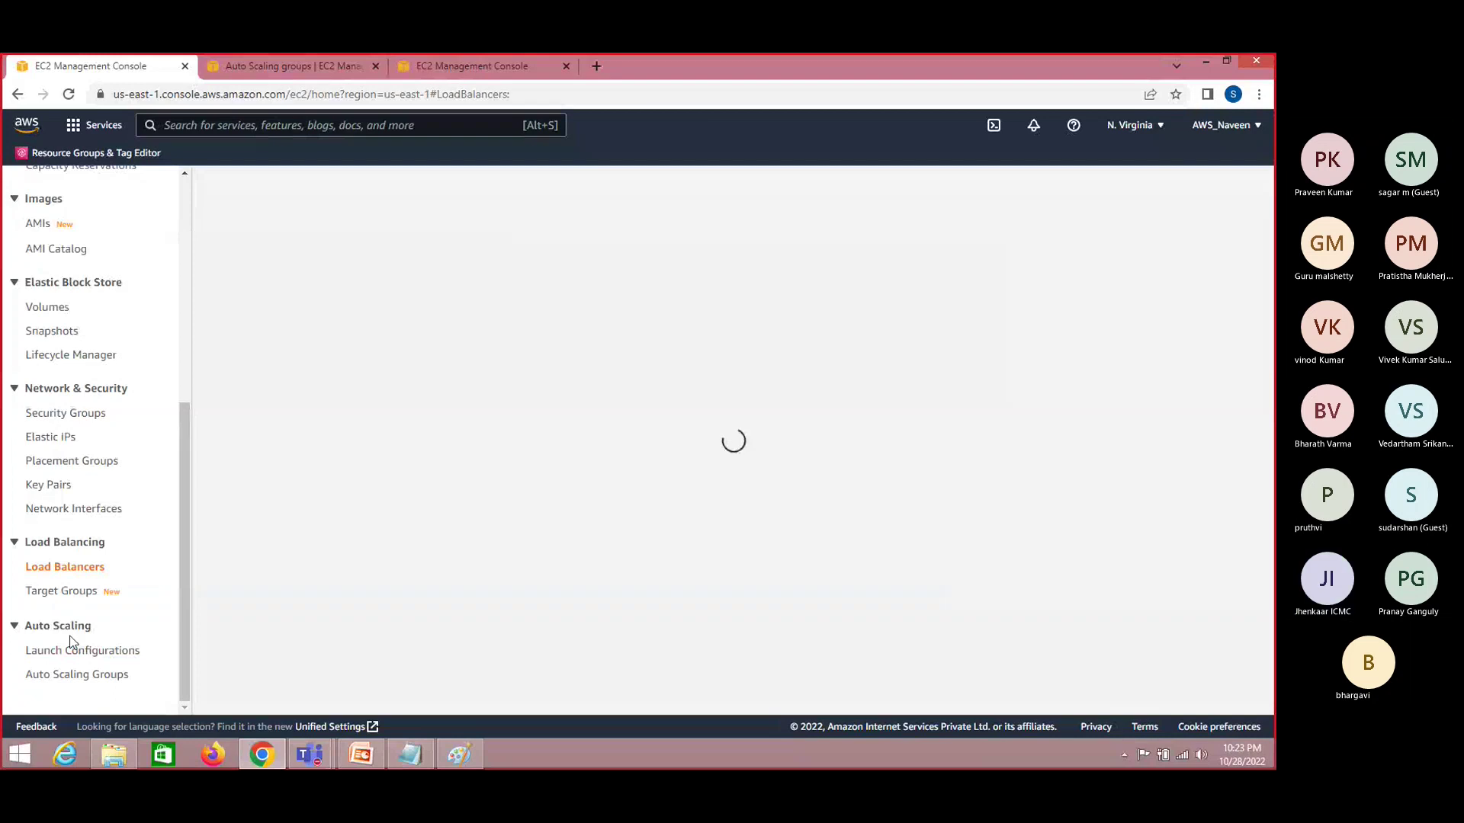
{"action": "left_click", "coordinate": [73, 568]}
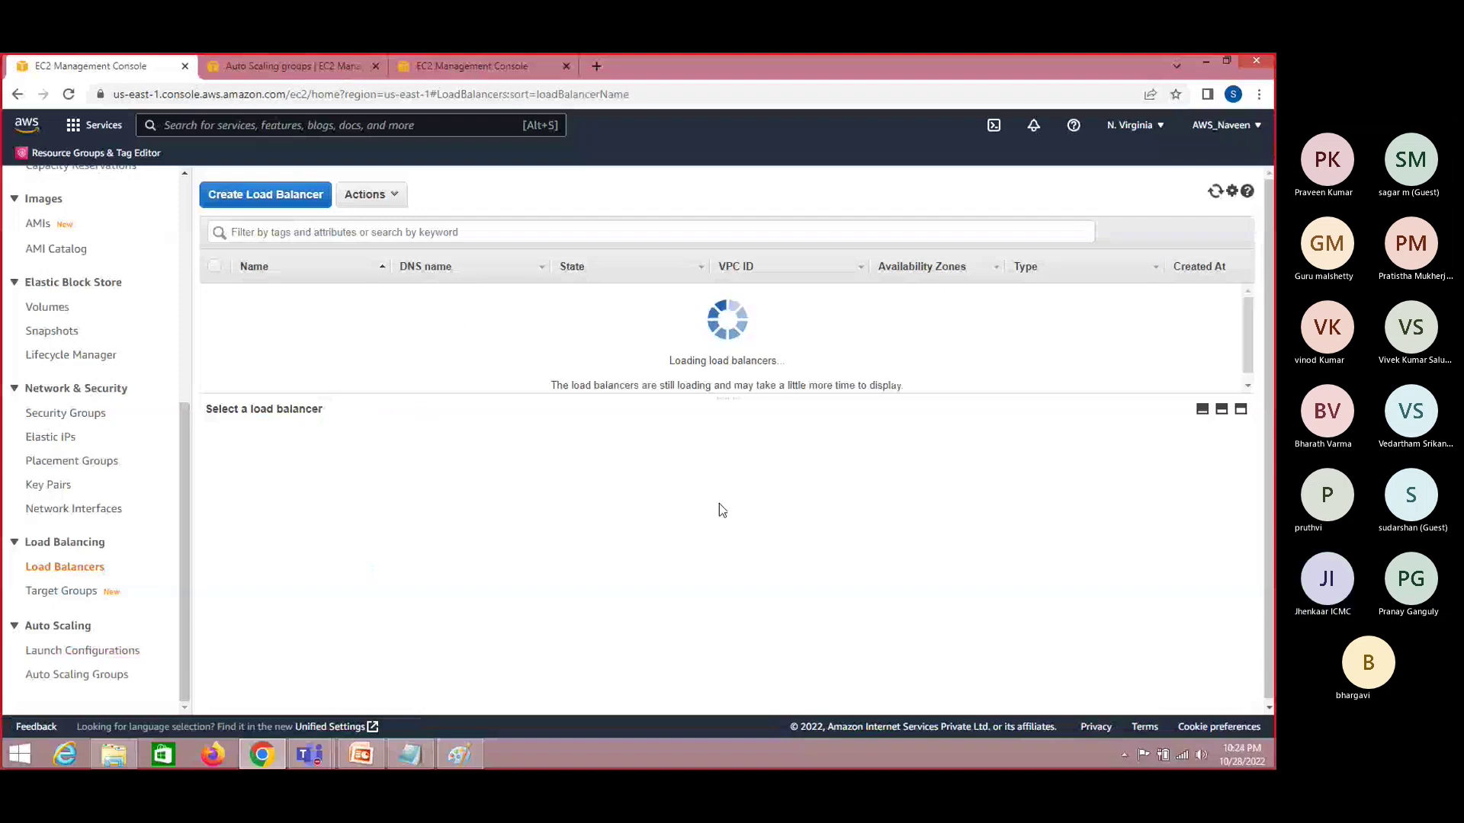
{"action": "left_click", "coordinate": [1156, 754]}
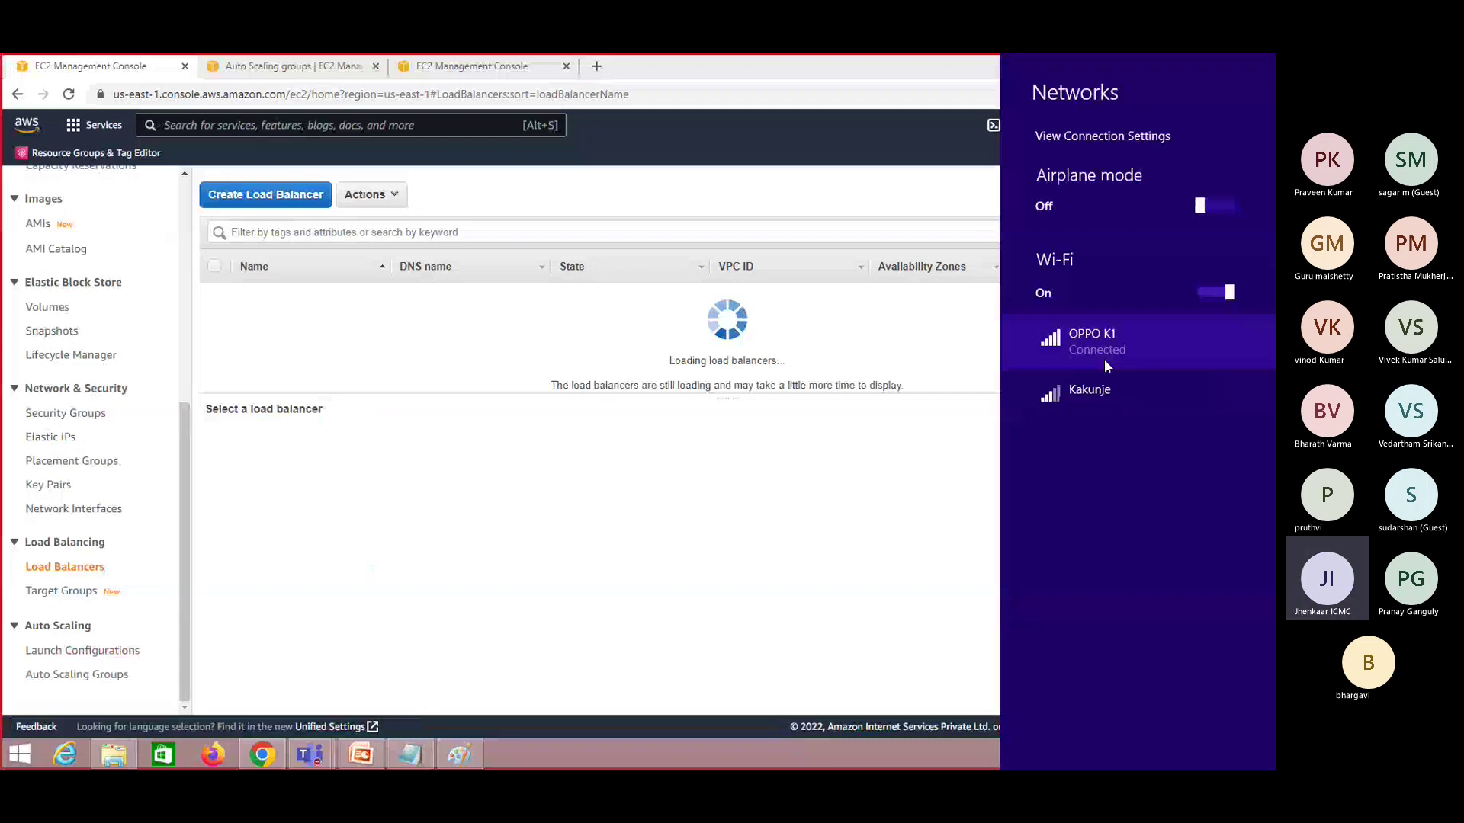
{"action": "left_click", "coordinate": [372, 195]}
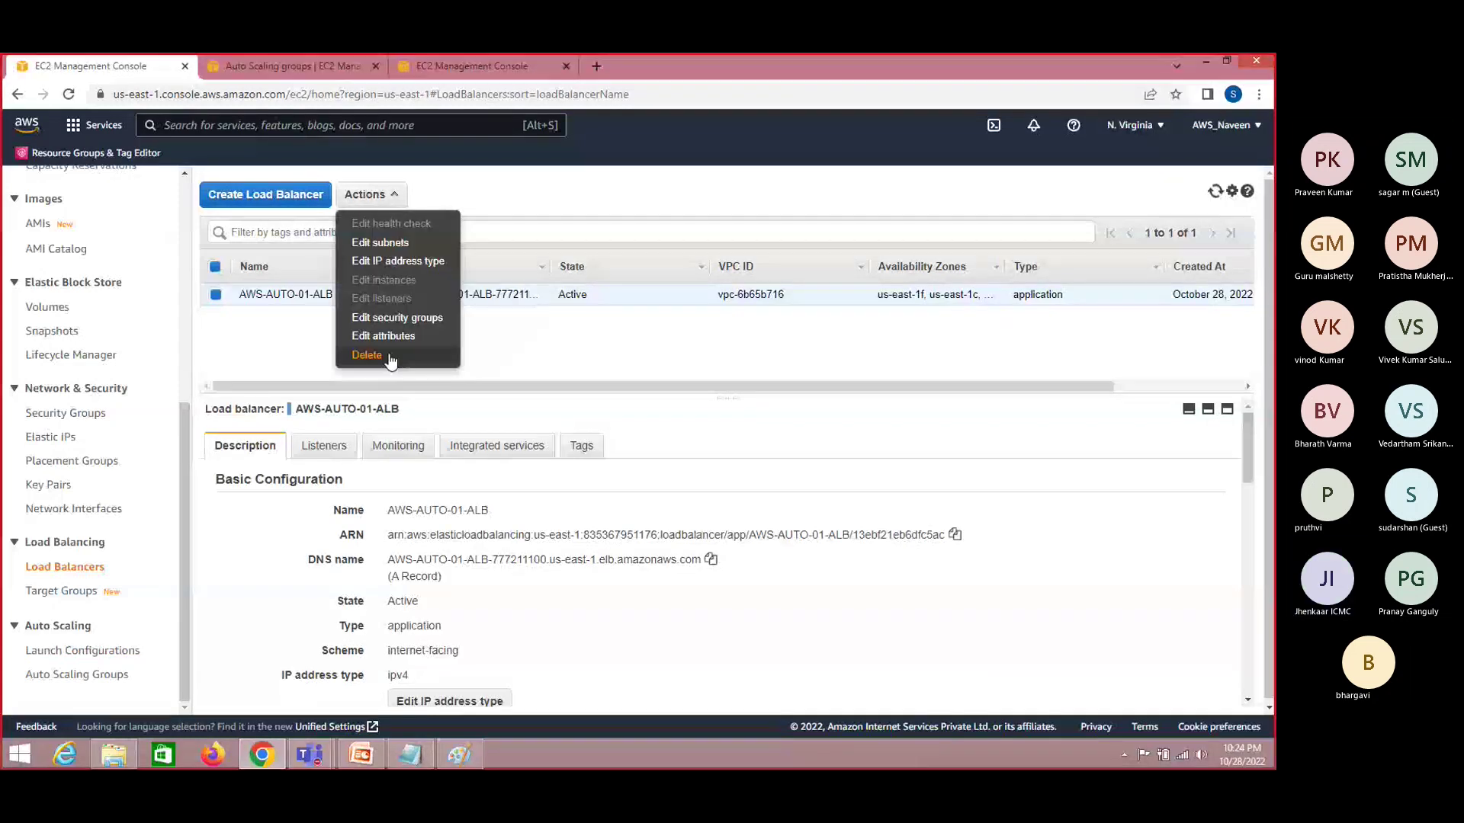
{"action": "left_click", "coordinate": [388, 356]}
{"action": "left_click", "coordinate": [836, 498]}
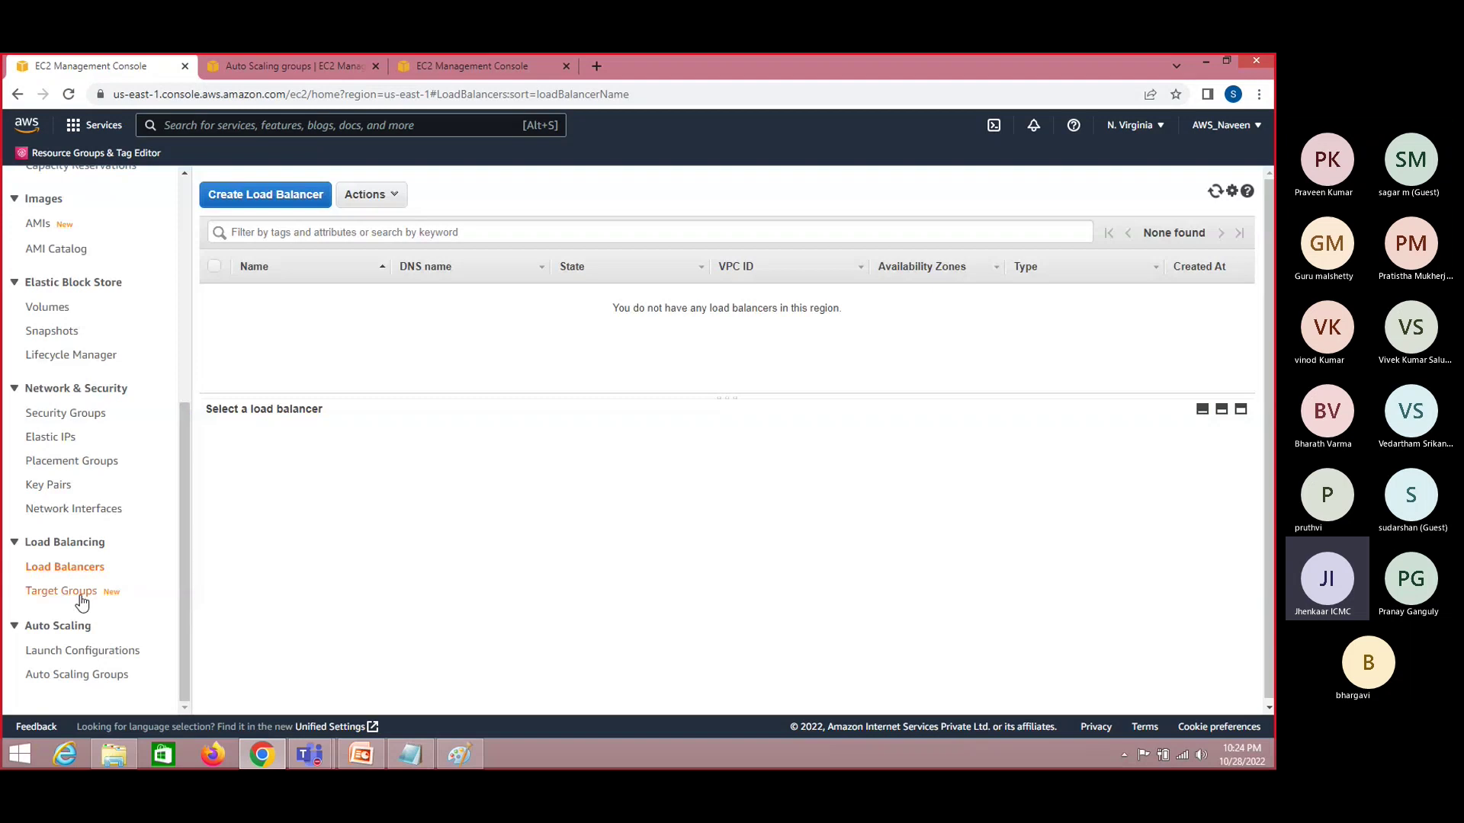
Delete the AWS-AUTO-01-ALB-TG target group and confirm the deletion
{"action": "left_click", "coordinate": [80, 596]}
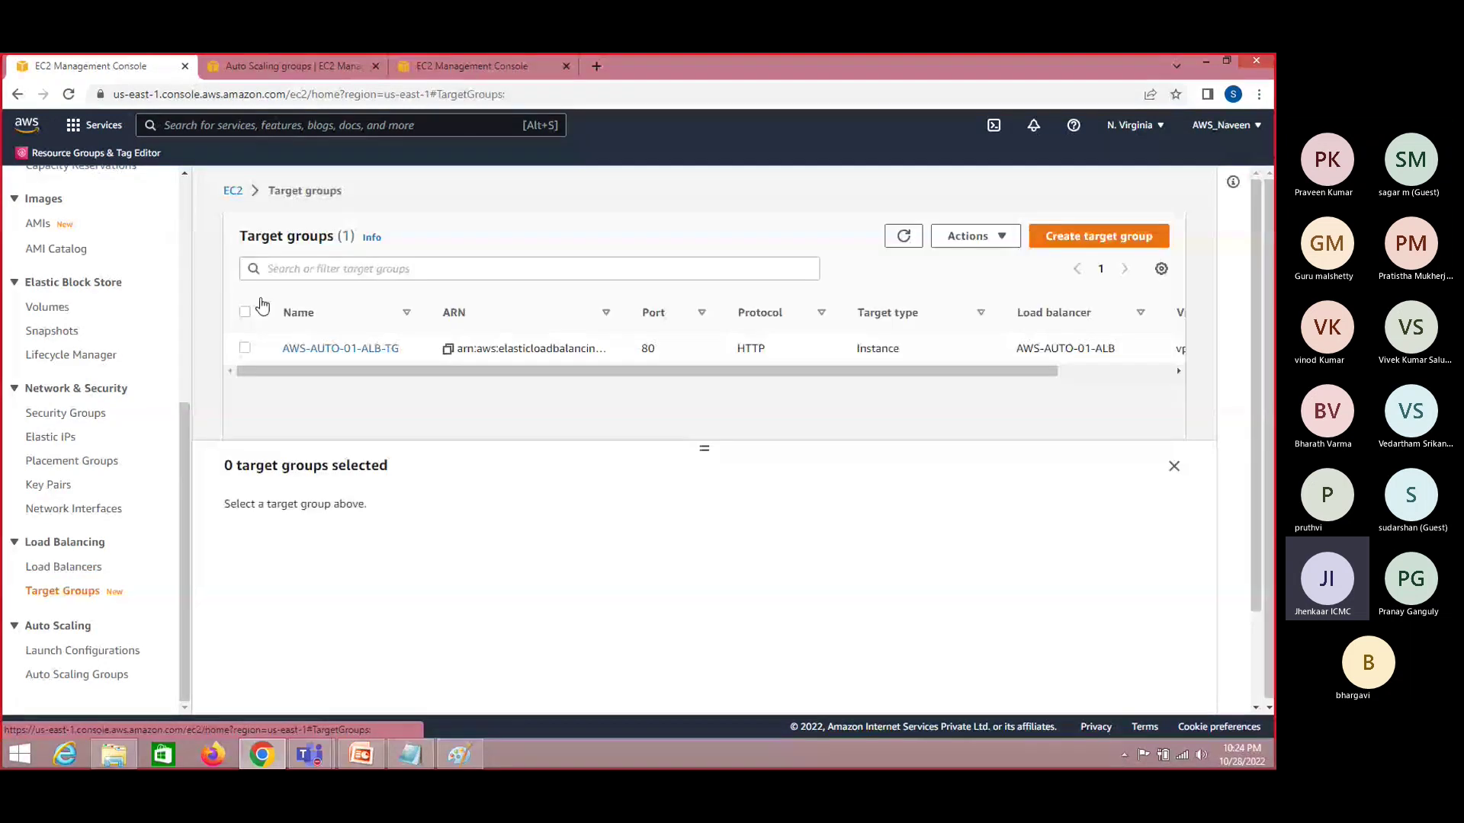
{"action": "left_click", "coordinate": [244, 350]}
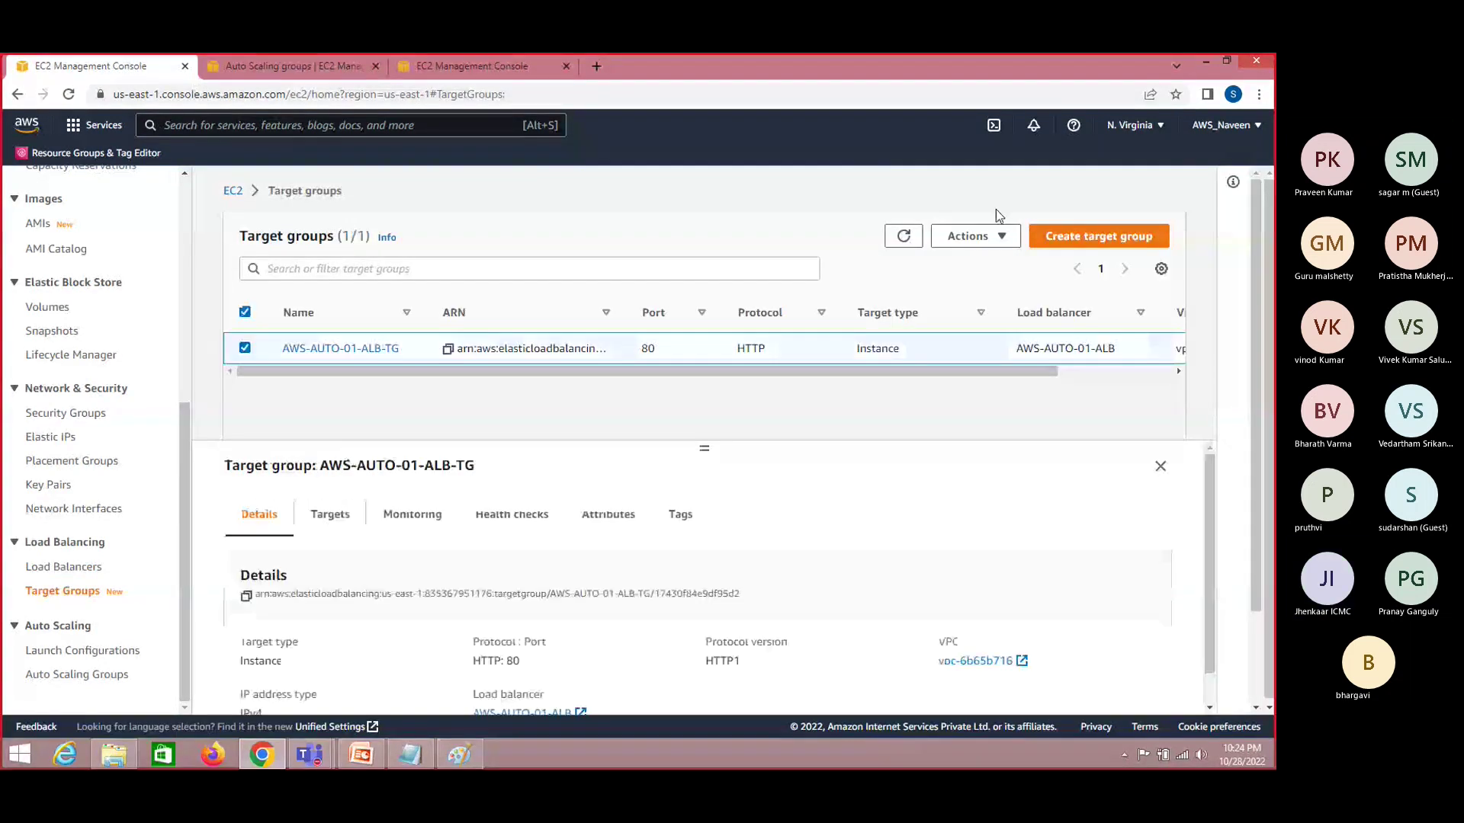
{"action": "left_click", "coordinate": [973, 237]}
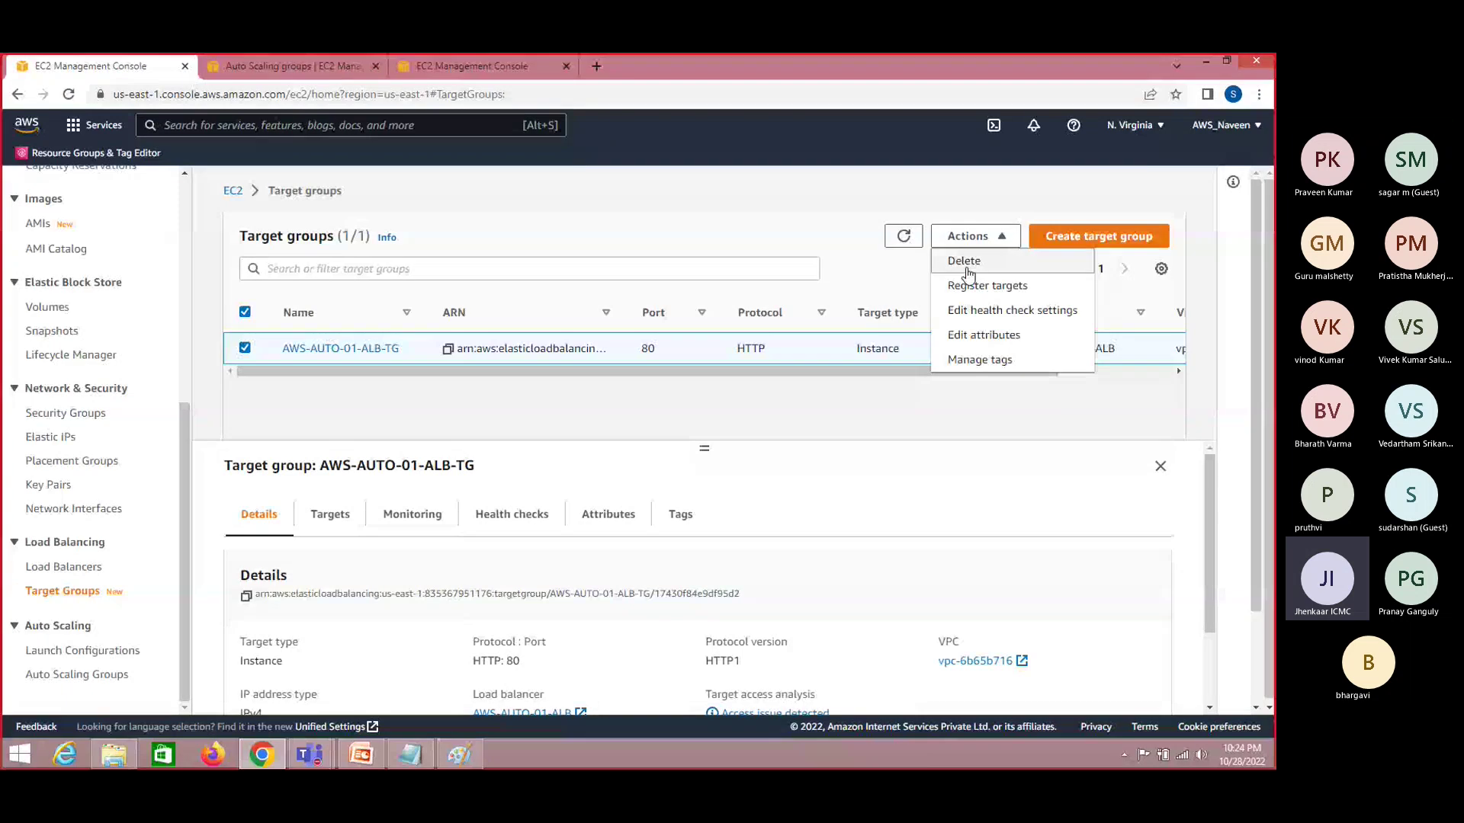
{"action": "left_click", "coordinate": [963, 261]}
{"action": "left_click", "coordinate": [900, 539]}
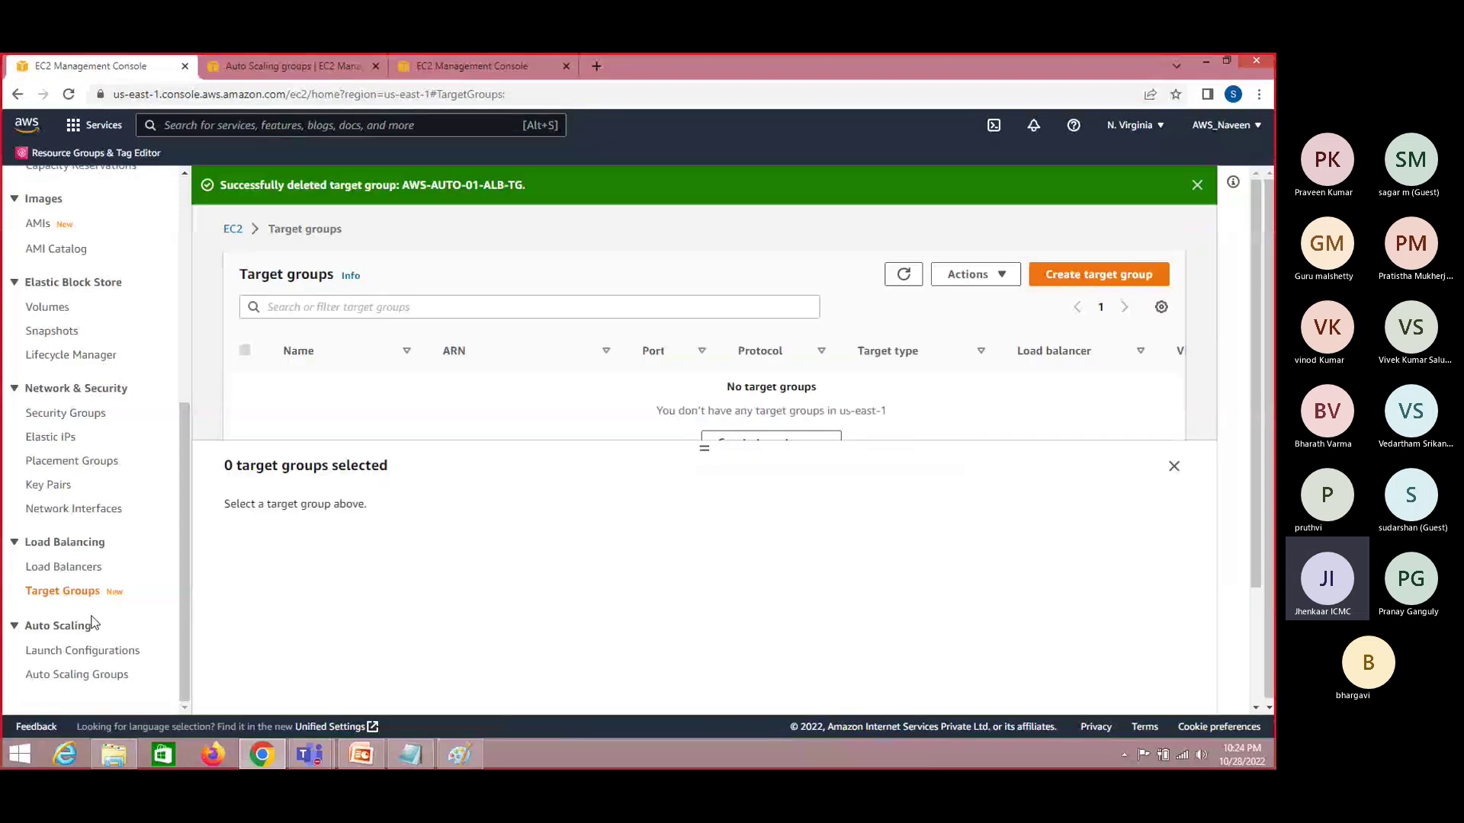
Try to delete the amazon-conf launch configuration, then dismiss the deletion dialog
{"action": "left_click", "coordinate": [90, 650]}
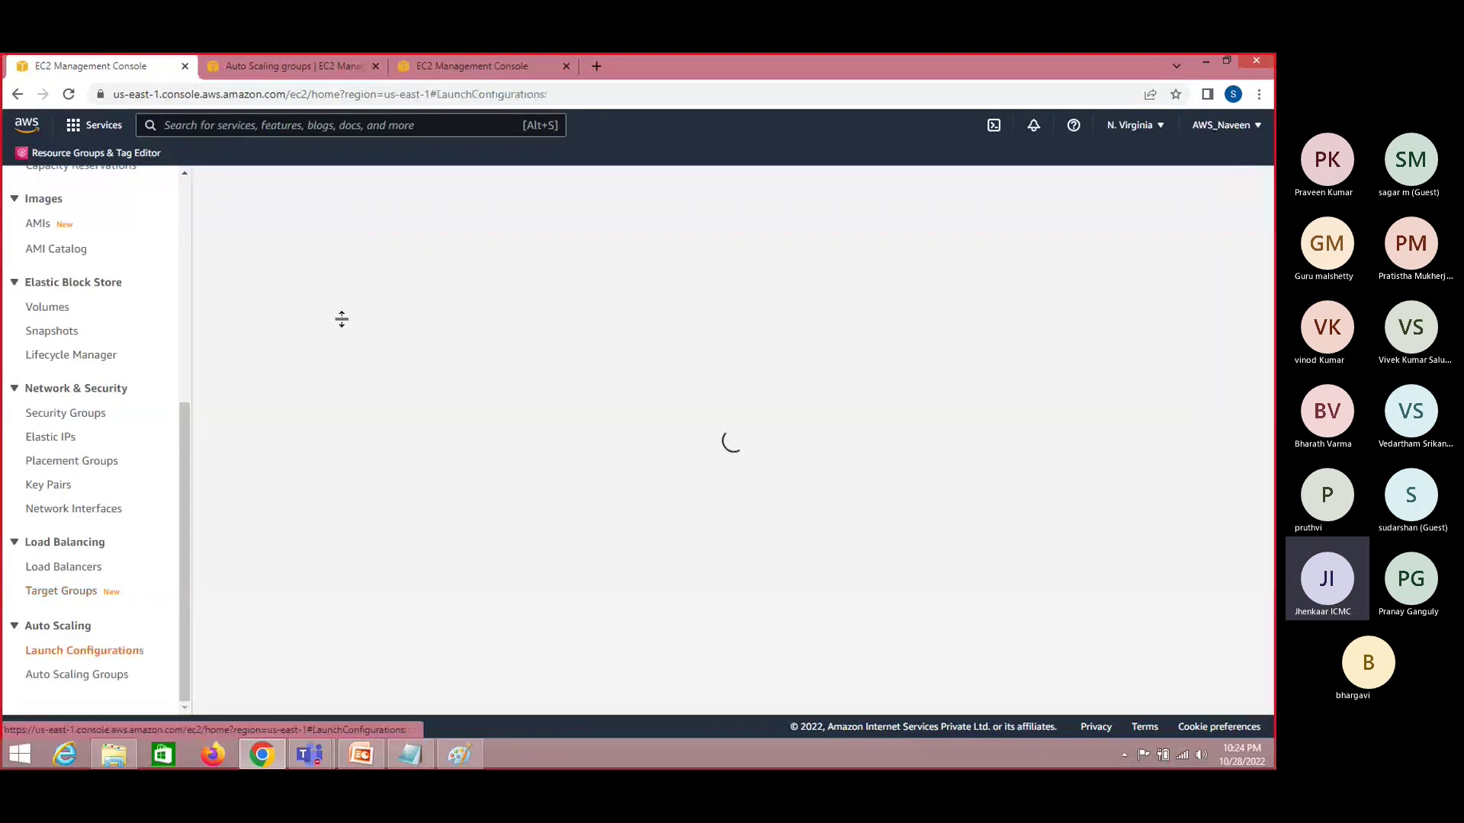
{"action": "left_click", "coordinate": [245, 420]}
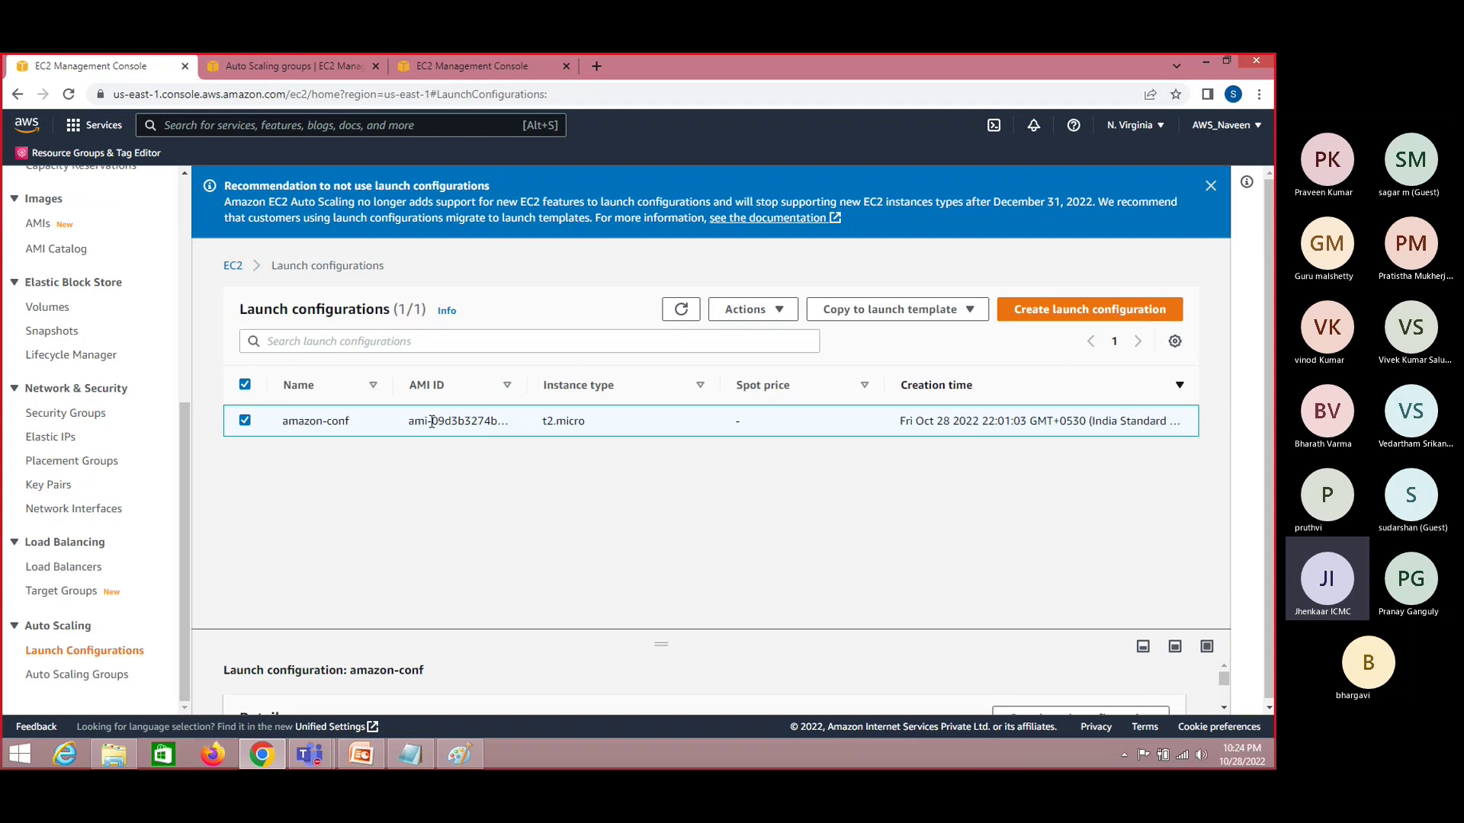
{"action": "left_click", "coordinate": [783, 313]}
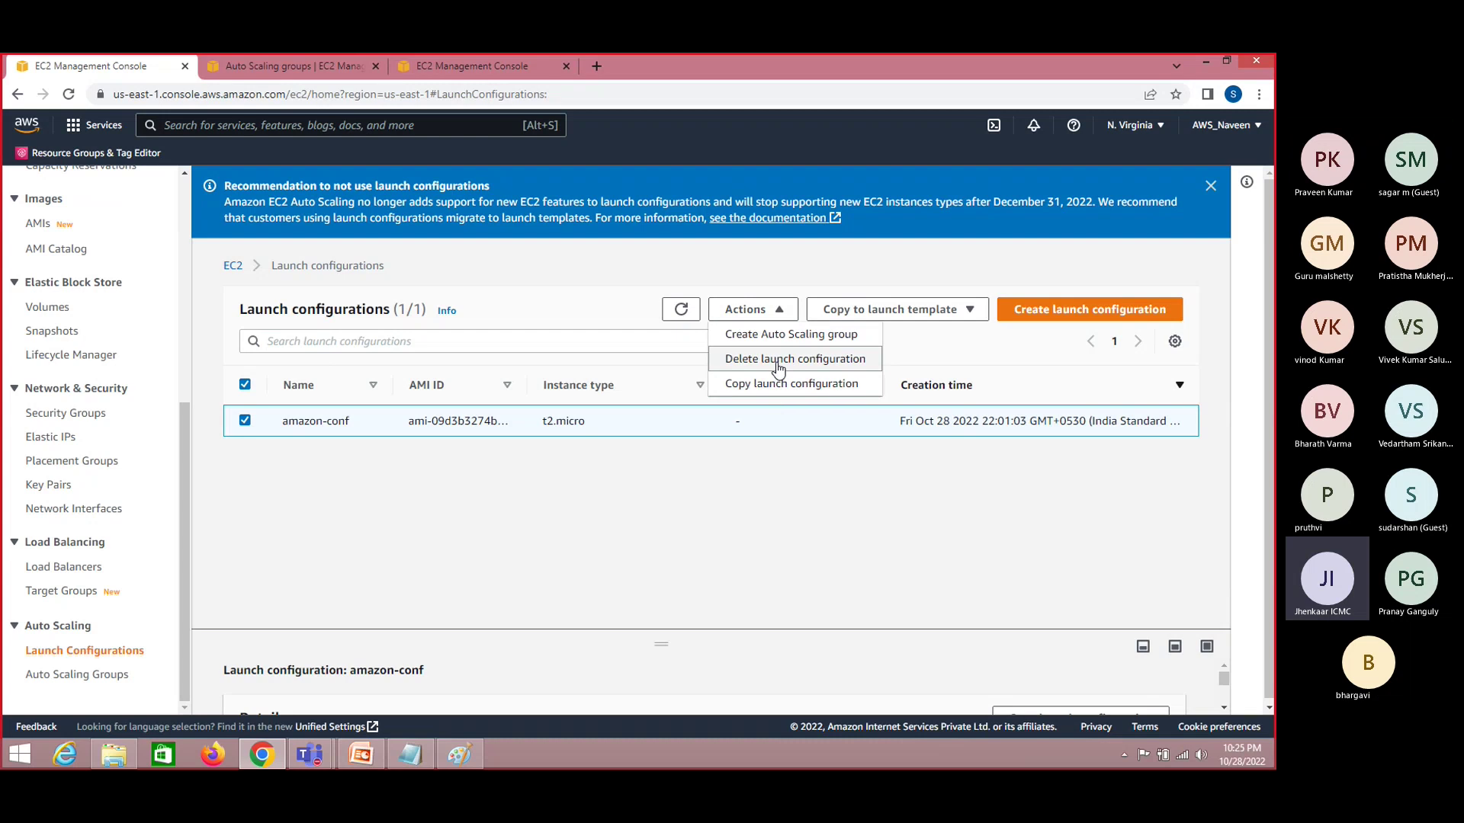
{"action": "left_click", "coordinate": [777, 368]}
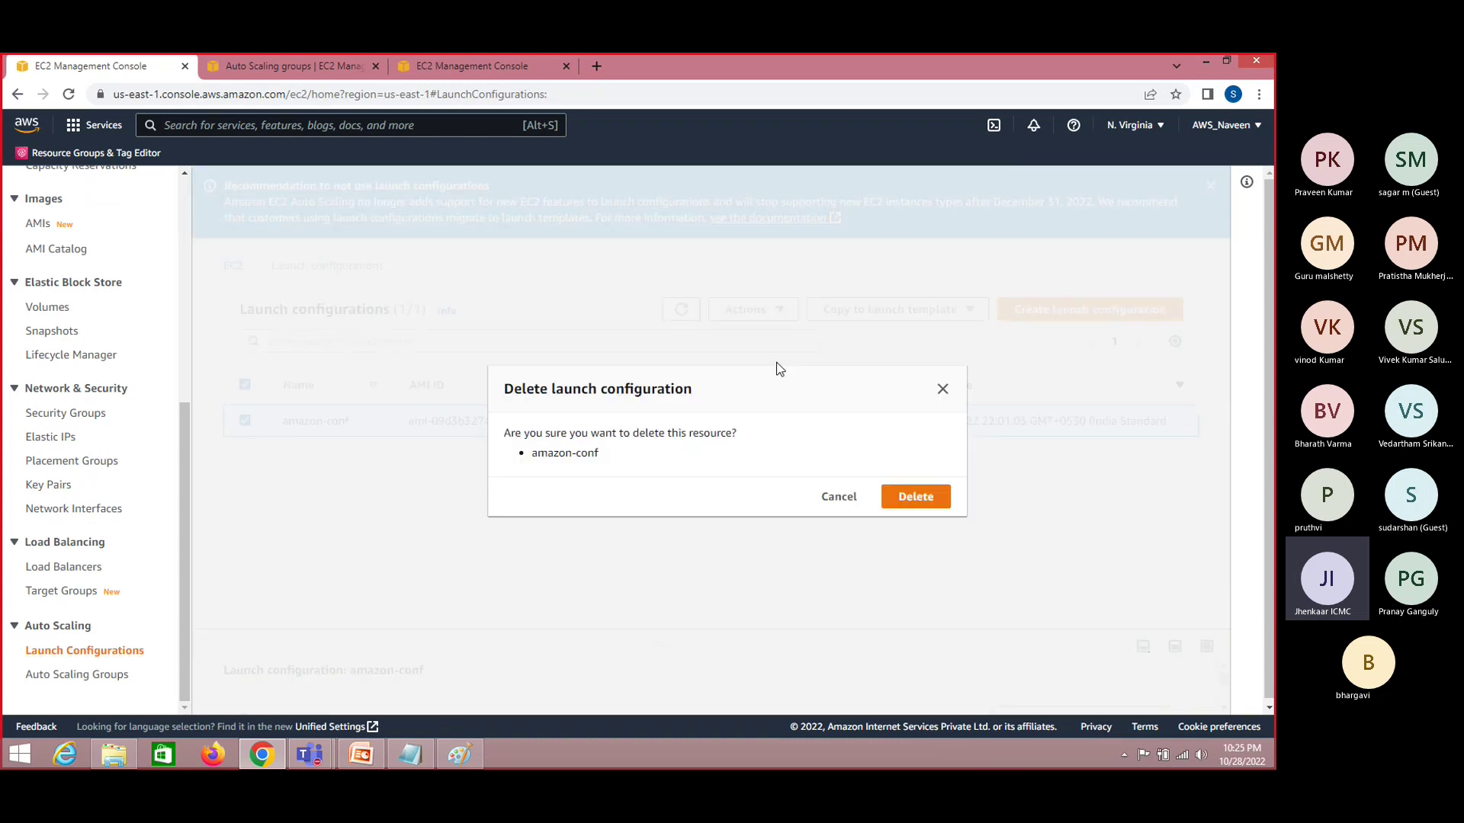
{"action": "left_click", "coordinate": [913, 494]}
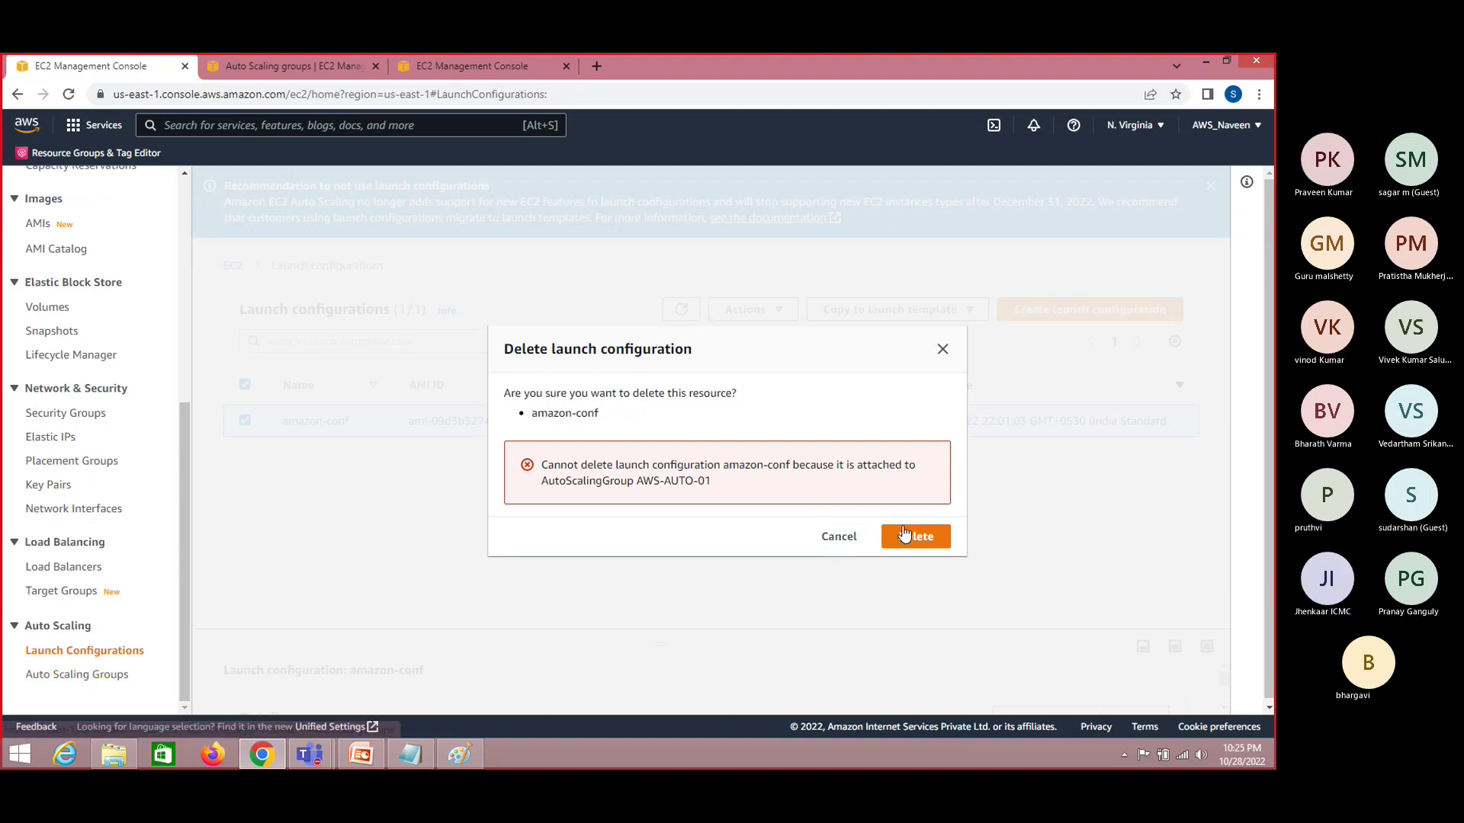
{"action": "left_click", "coordinate": [838, 537]}
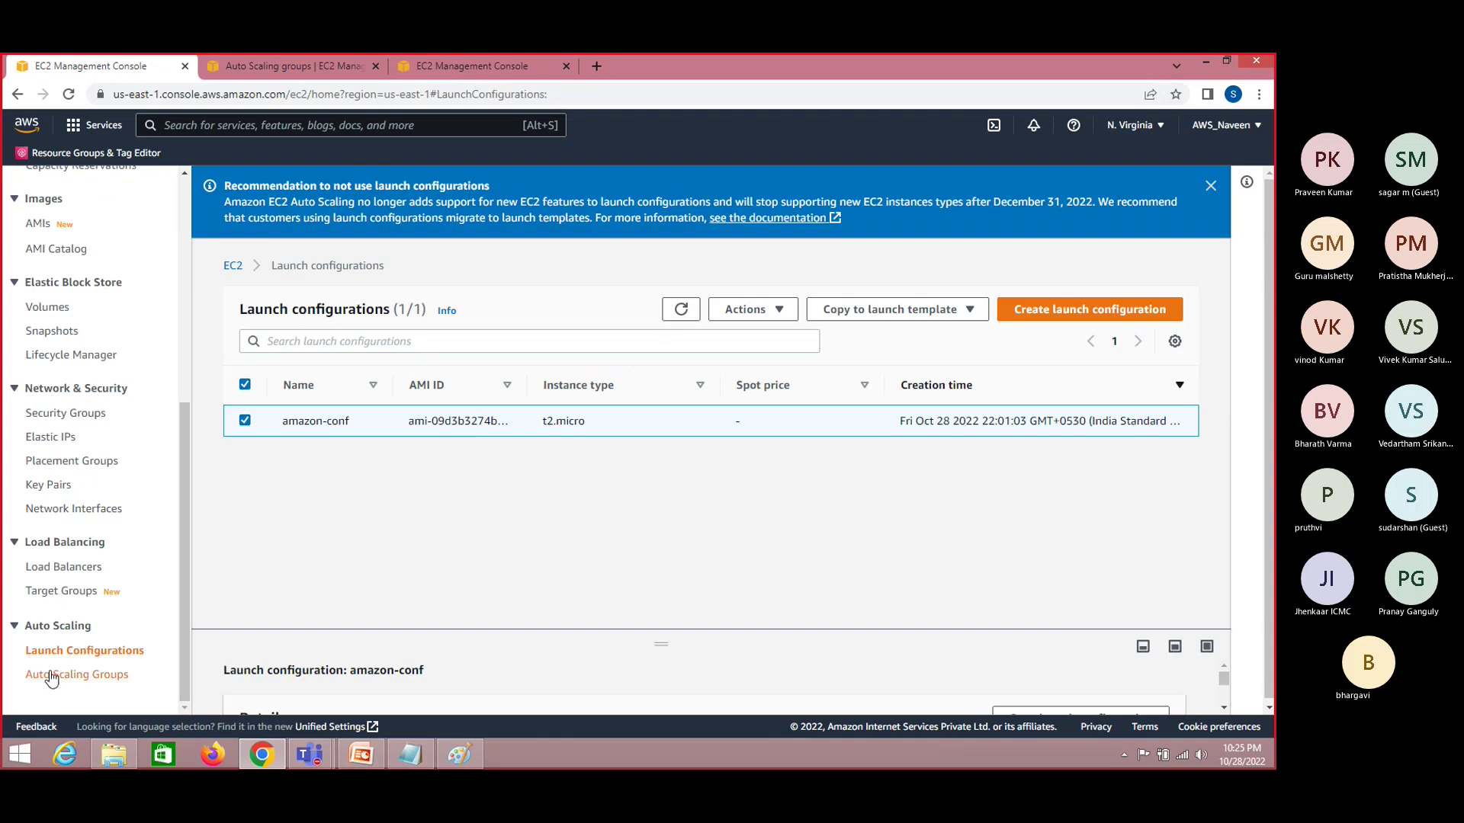
Delete the AWS-AUTO-01 Auto Scaling group, entering "delete" as the confirmation text
{"action": "left_click", "coordinate": [70, 676]}
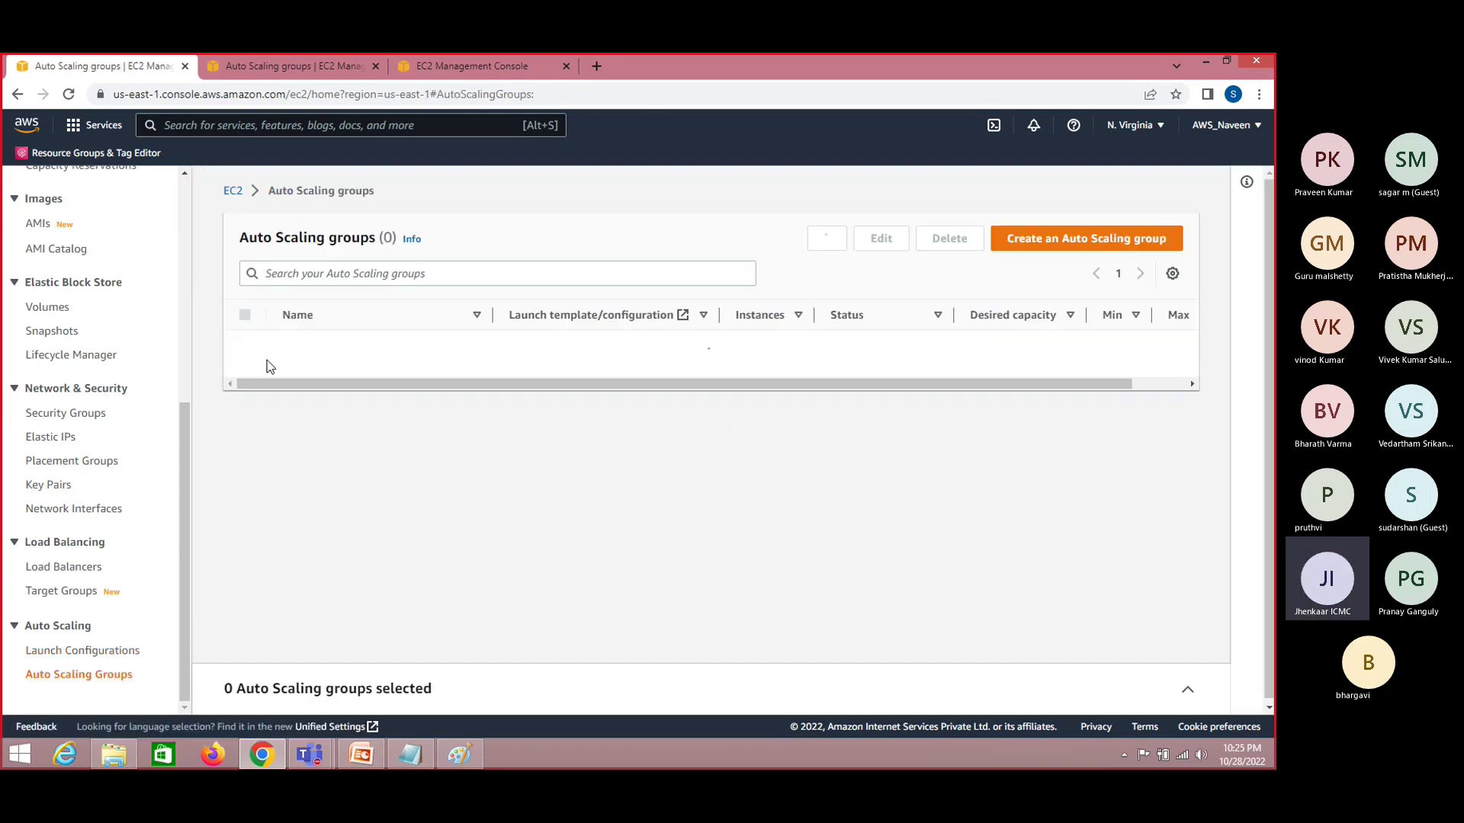
{"action": "left_click", "coordinate": [244, 346]}
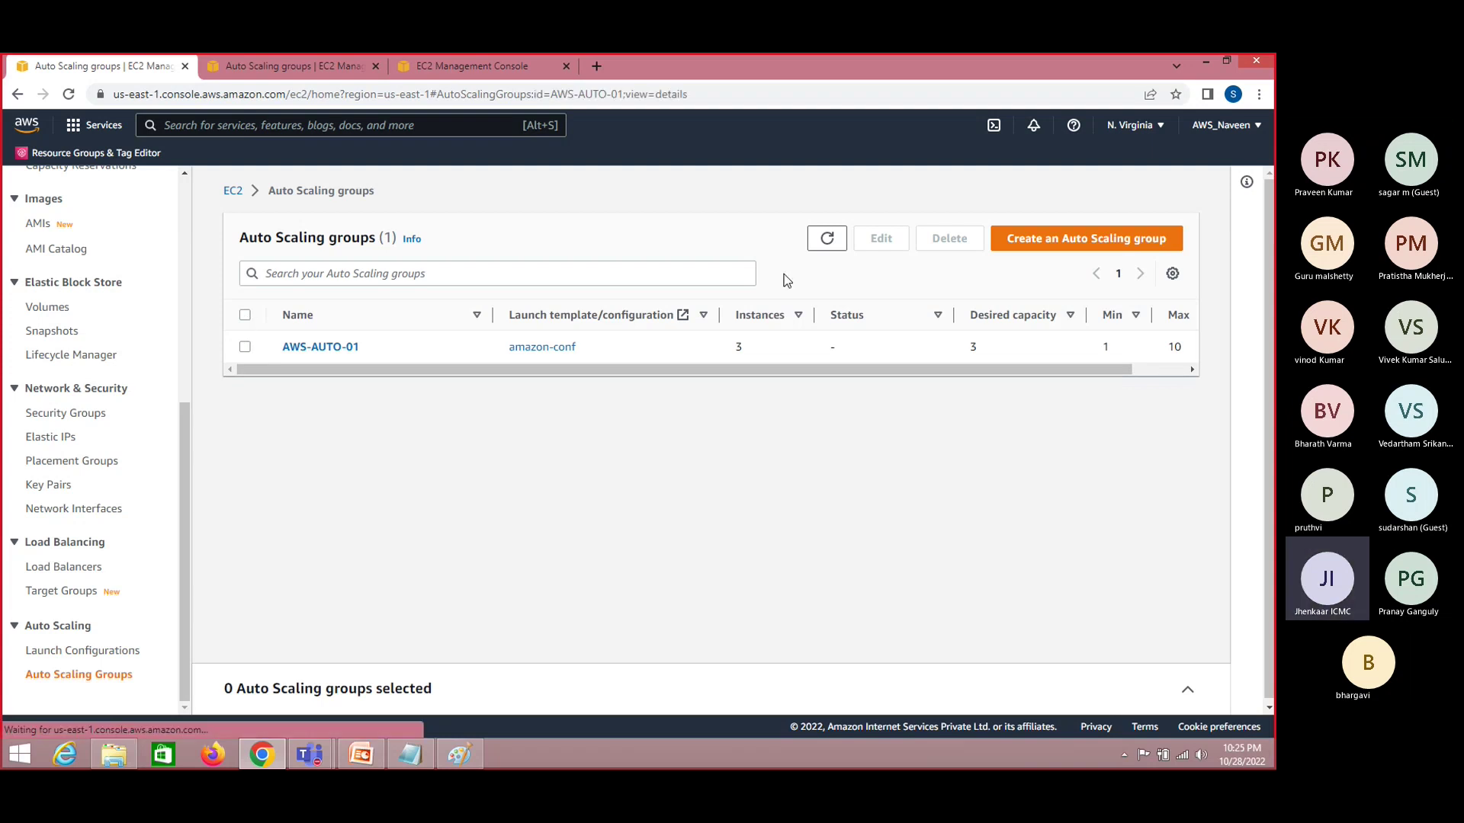
{"action": "left_click", "coordinate": [953, 242]}
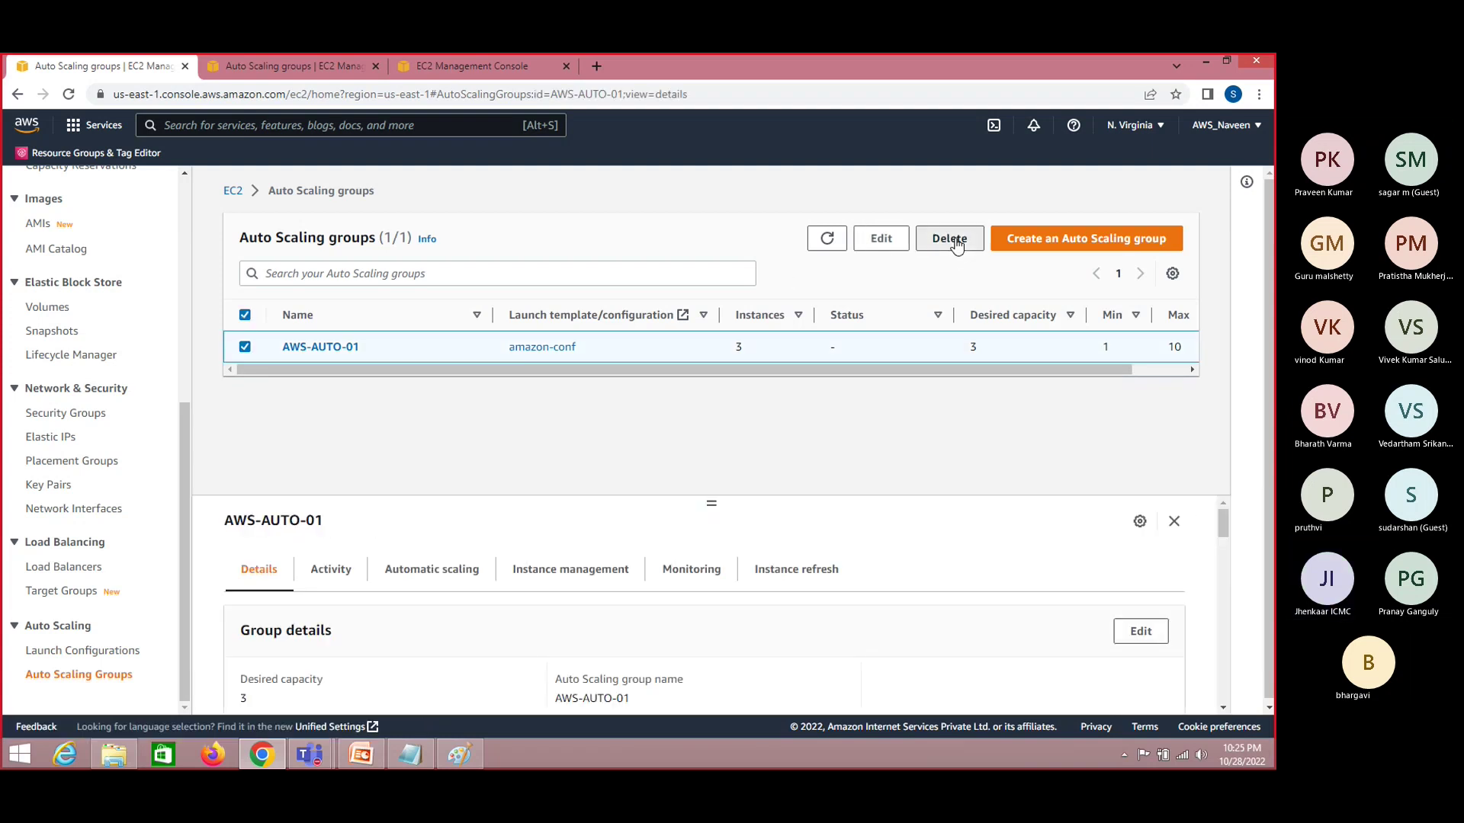
{"action": "left_click", "coordinate": [659, 552]}
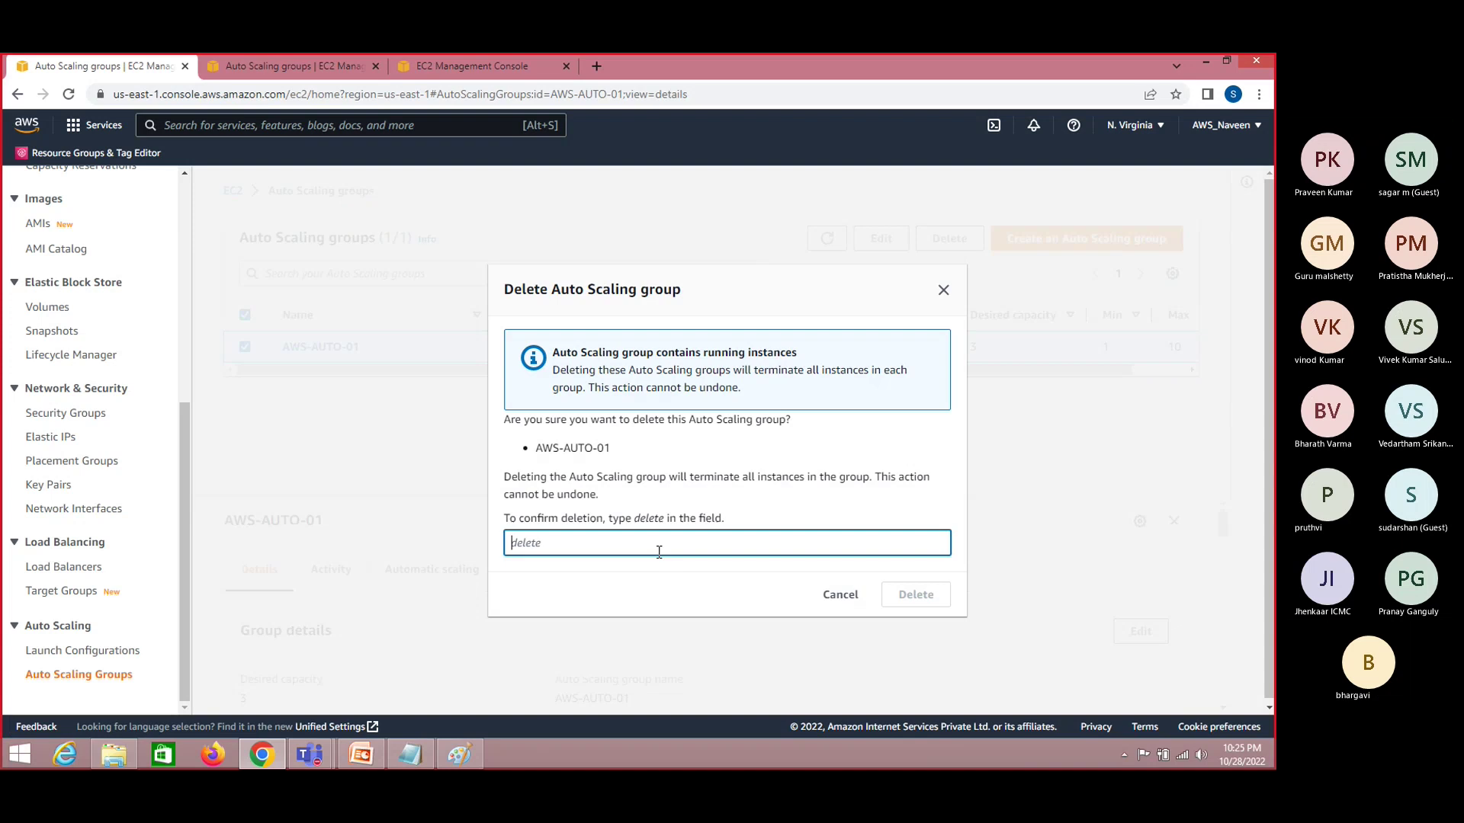
{"action": "type", "text": "delete"}
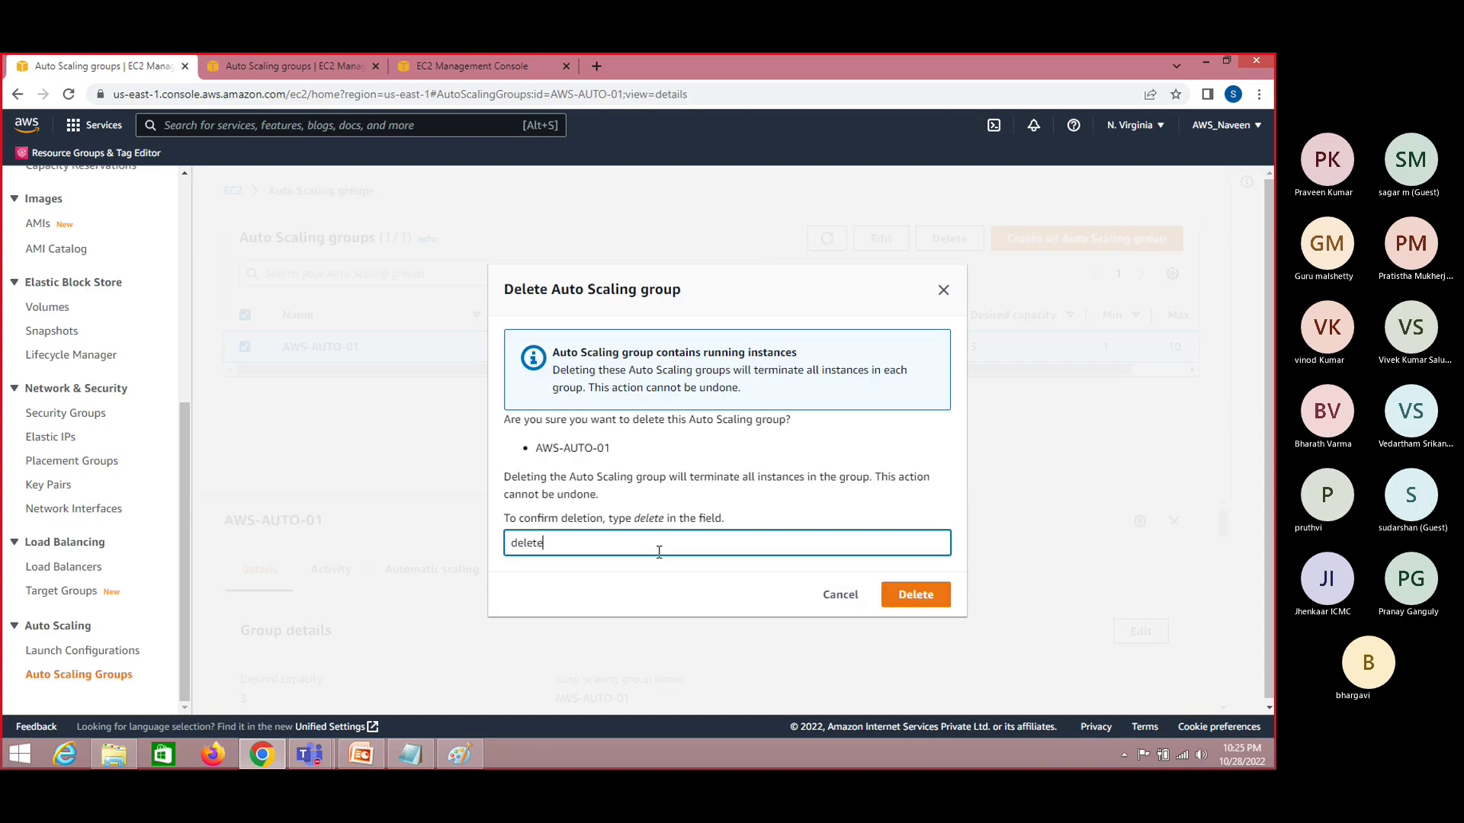
{"action": "left_click", "coordinate": [930, 593]}
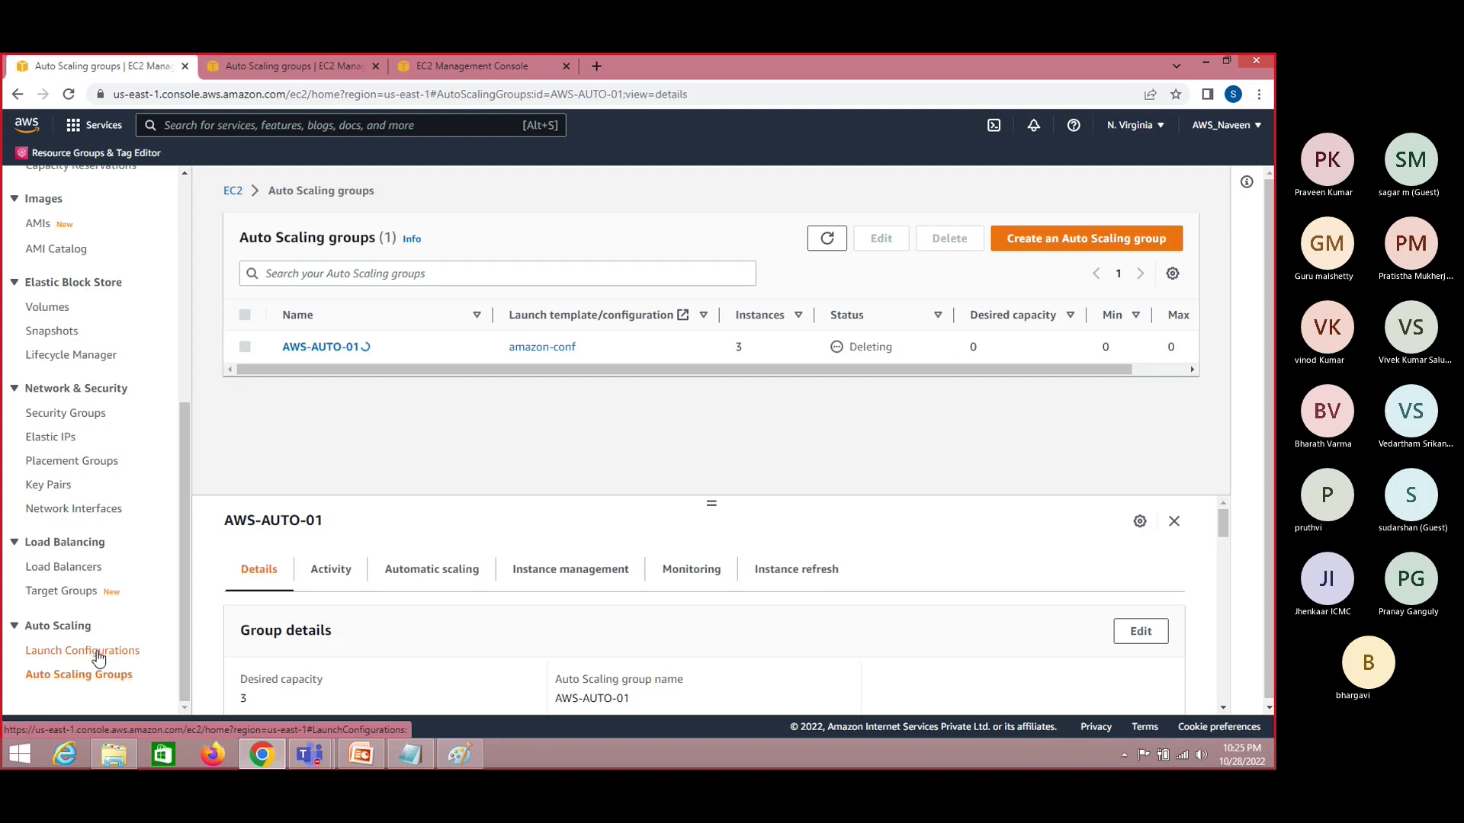
Delete the amazon-conf launch configuration and confirm the deletion
{"action": "left_click", "coordinate": [98, 658]}
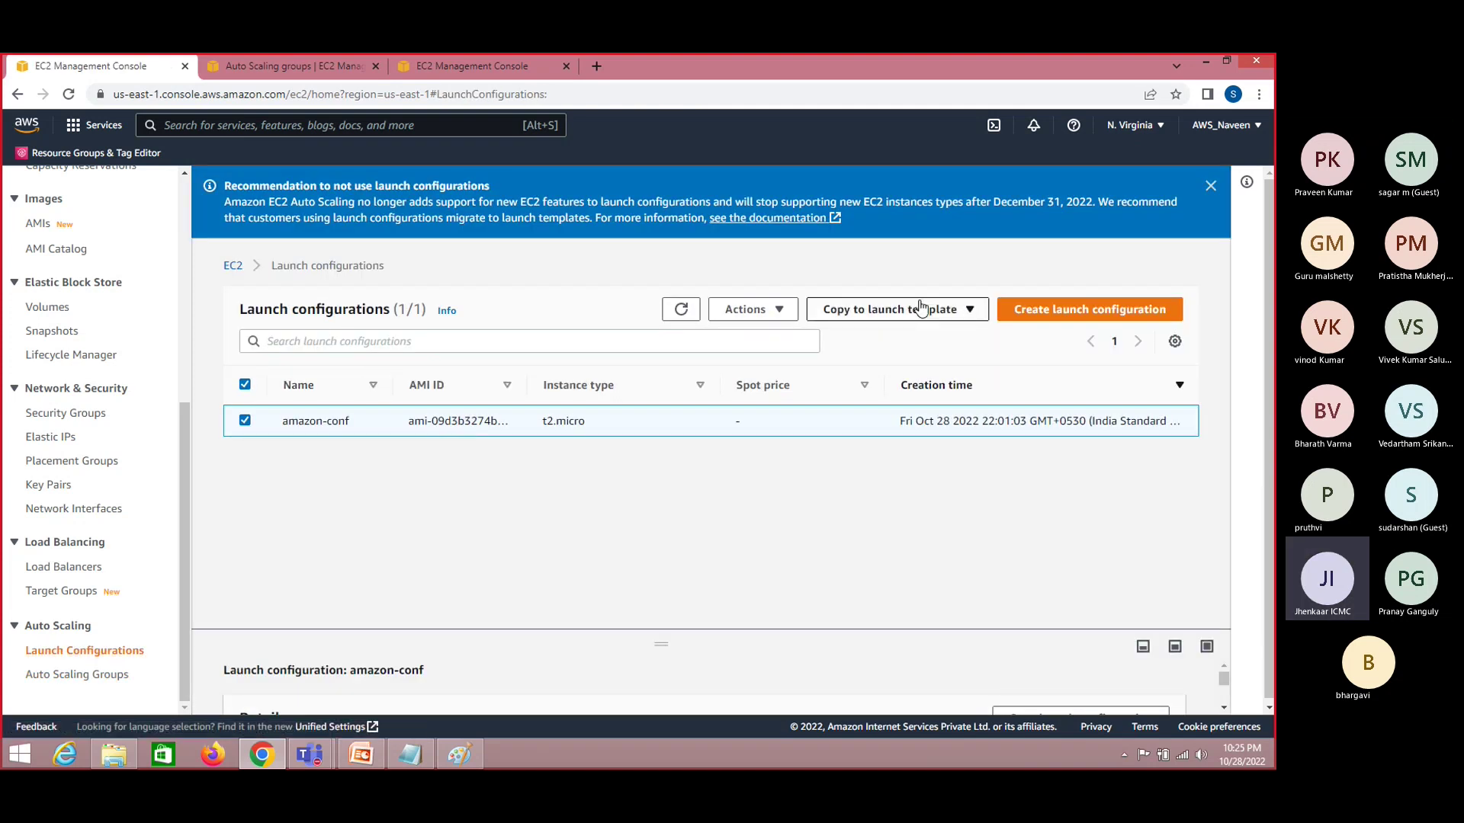
{"action": "left_click", "coordinate": [772, 309]}
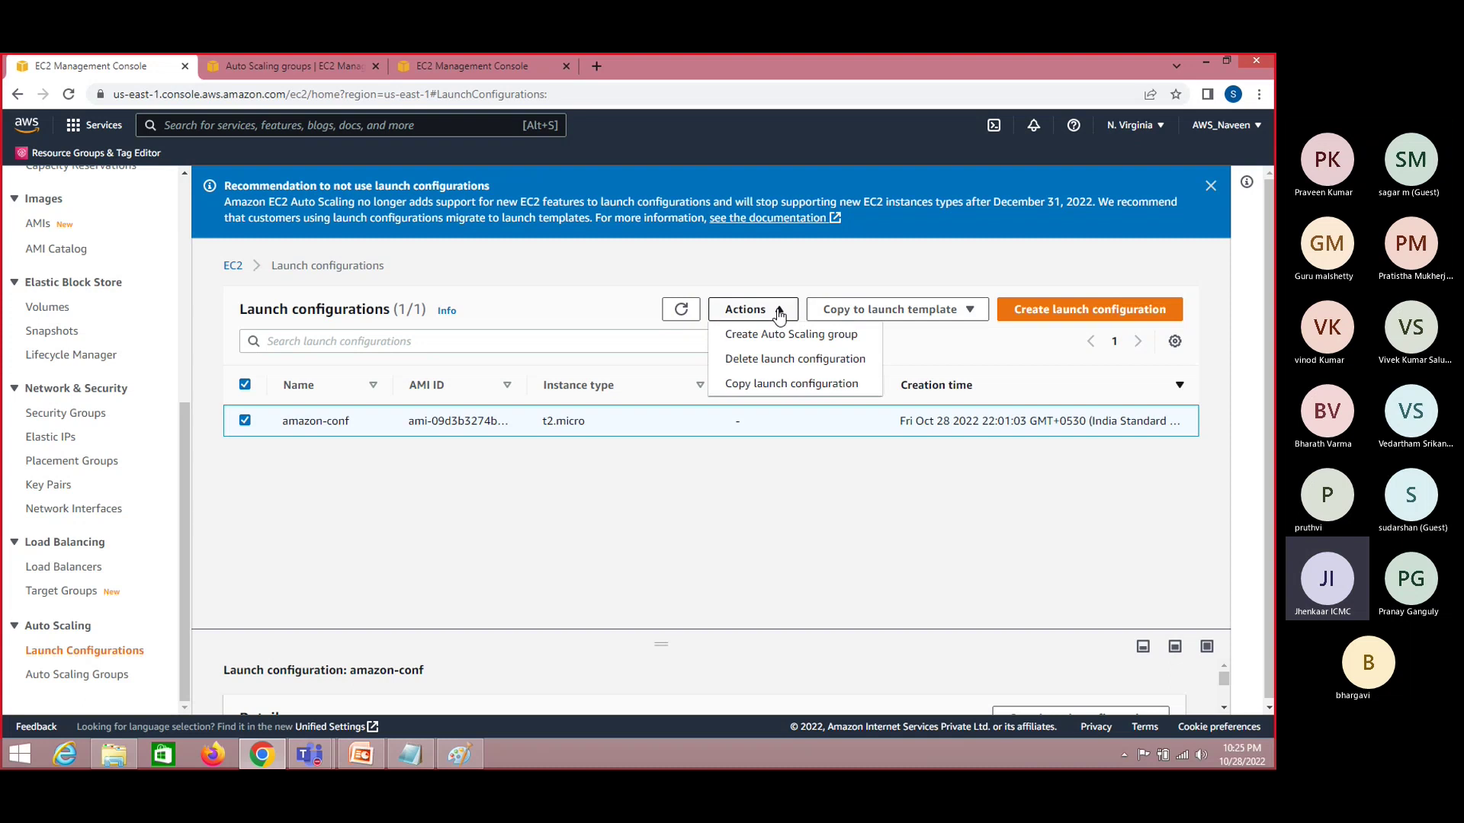
{"action": "left_click", "coordinate": [770, 359]}
{"action": "left_click", "coordinate": [930, 500]}
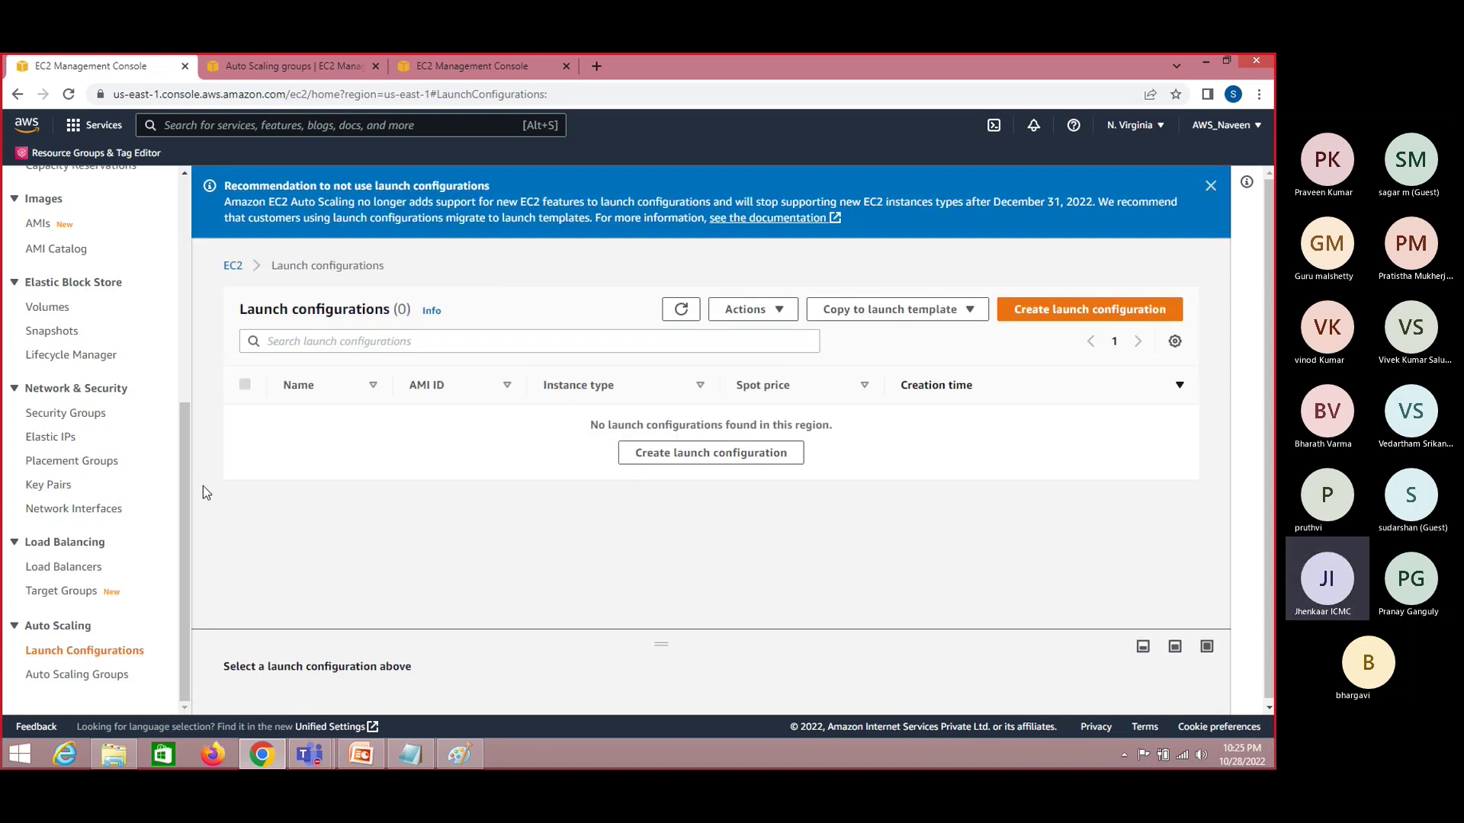
Refresh the Auto Scaling groups list, and review the load balancers and target groups for leftover resources
{"action": "left_click", "coordinate": [77, 678]}
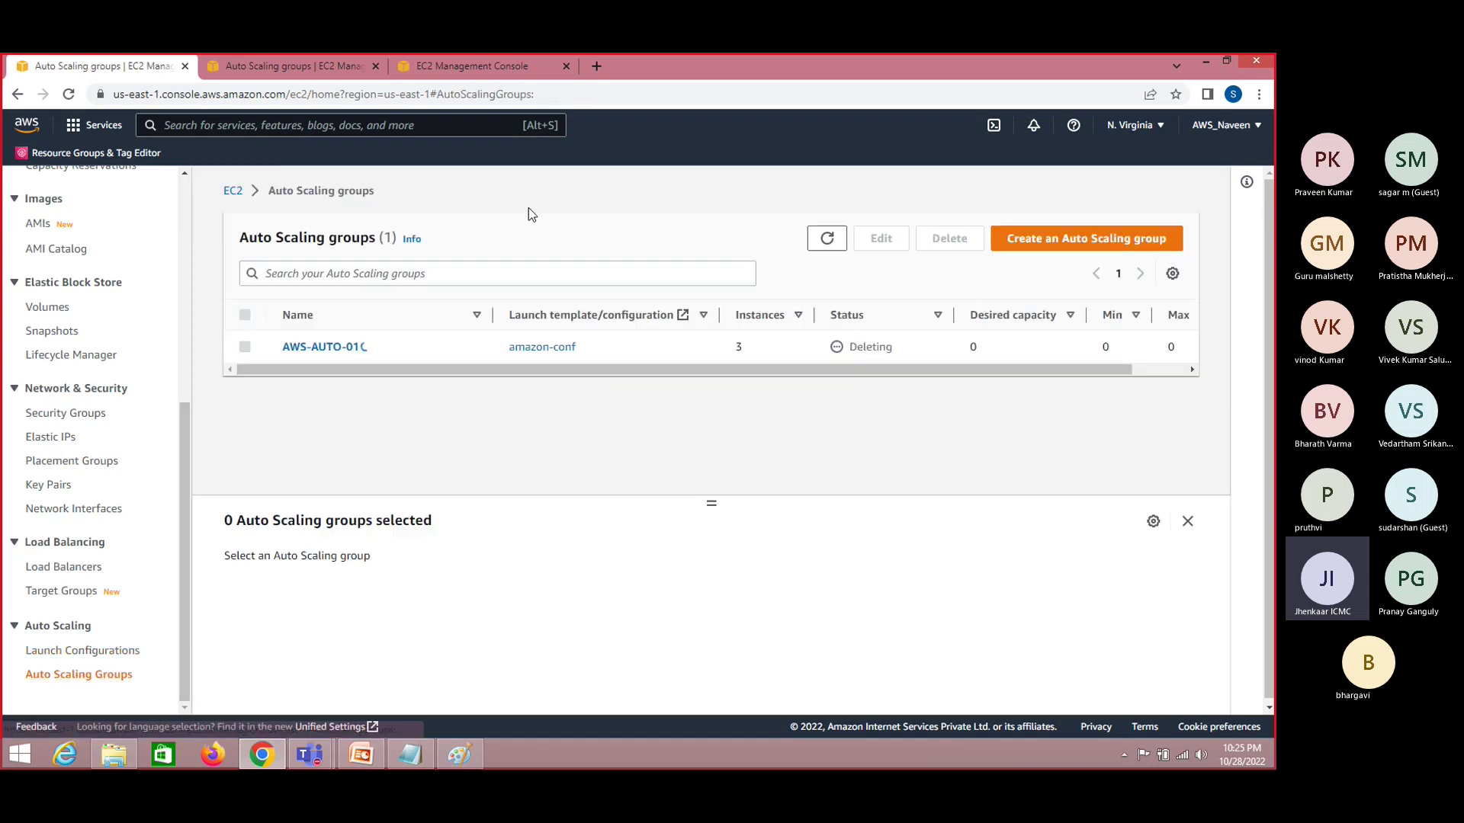
{"action": "left_click", "coordinate": [828, 238]}
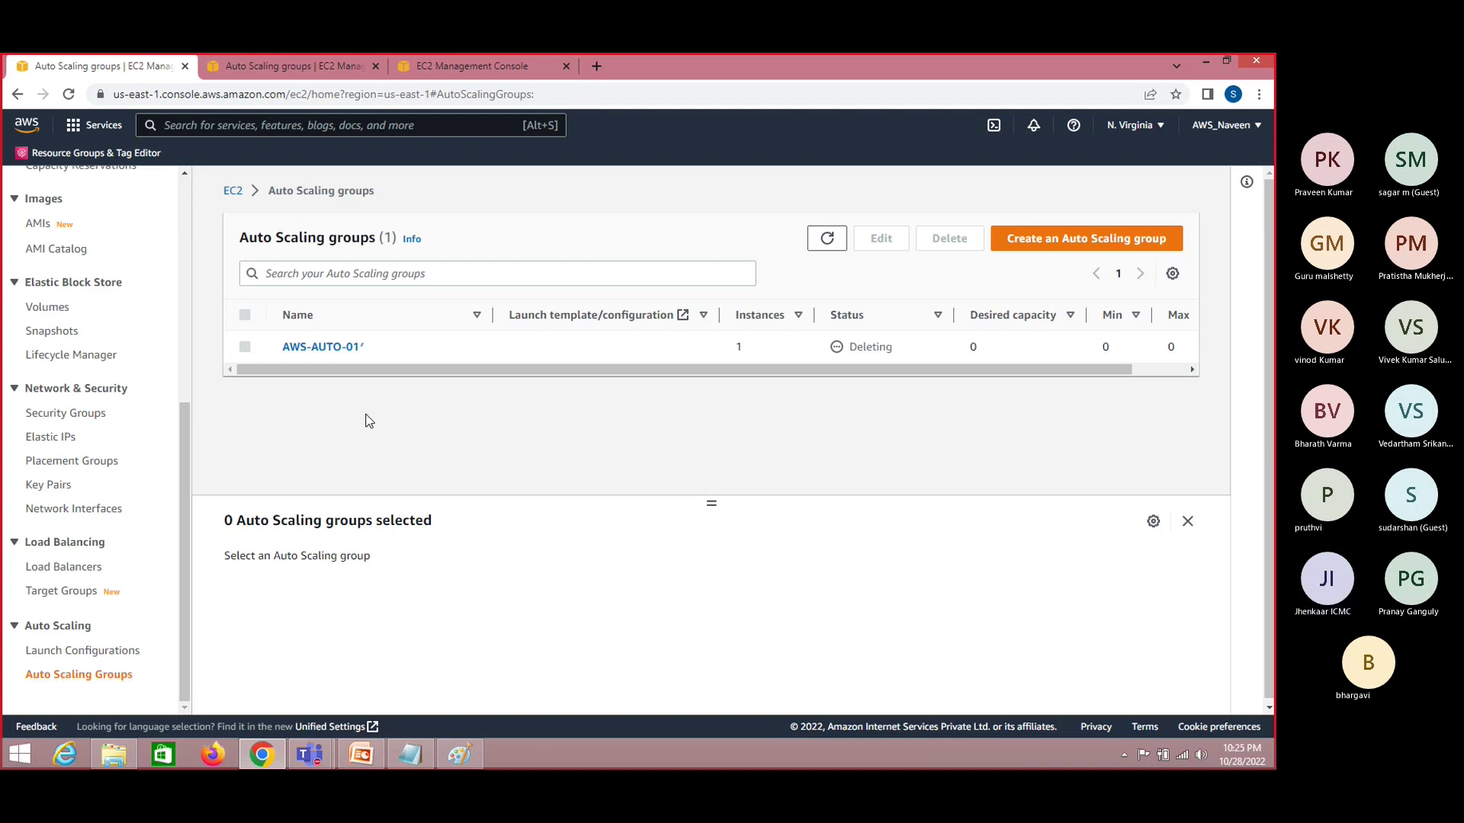
{"action": "left_click", "coordinate": [61, 568]}
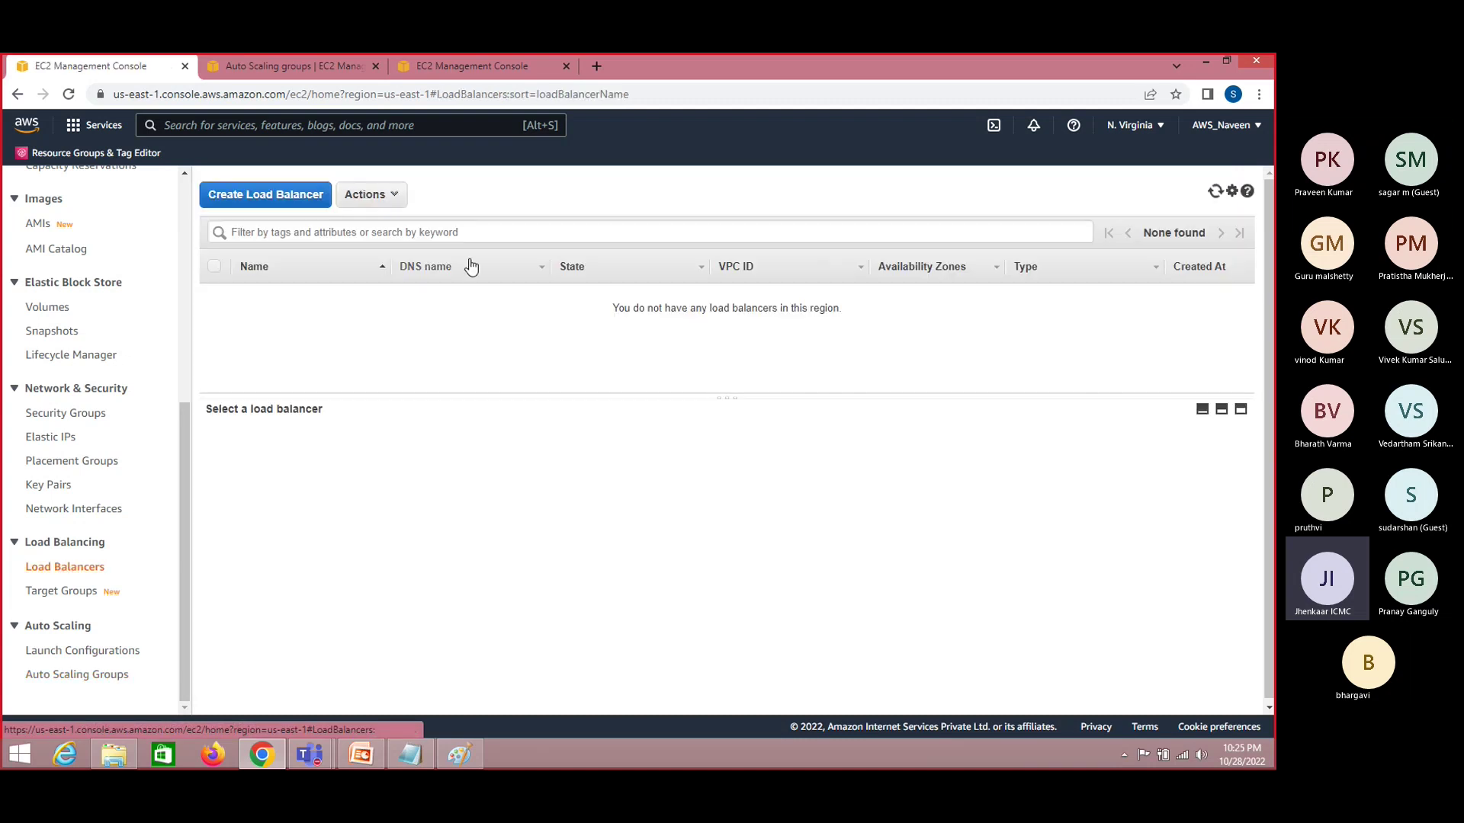
{"action": "left_click", "coordinate": [79, 594]}
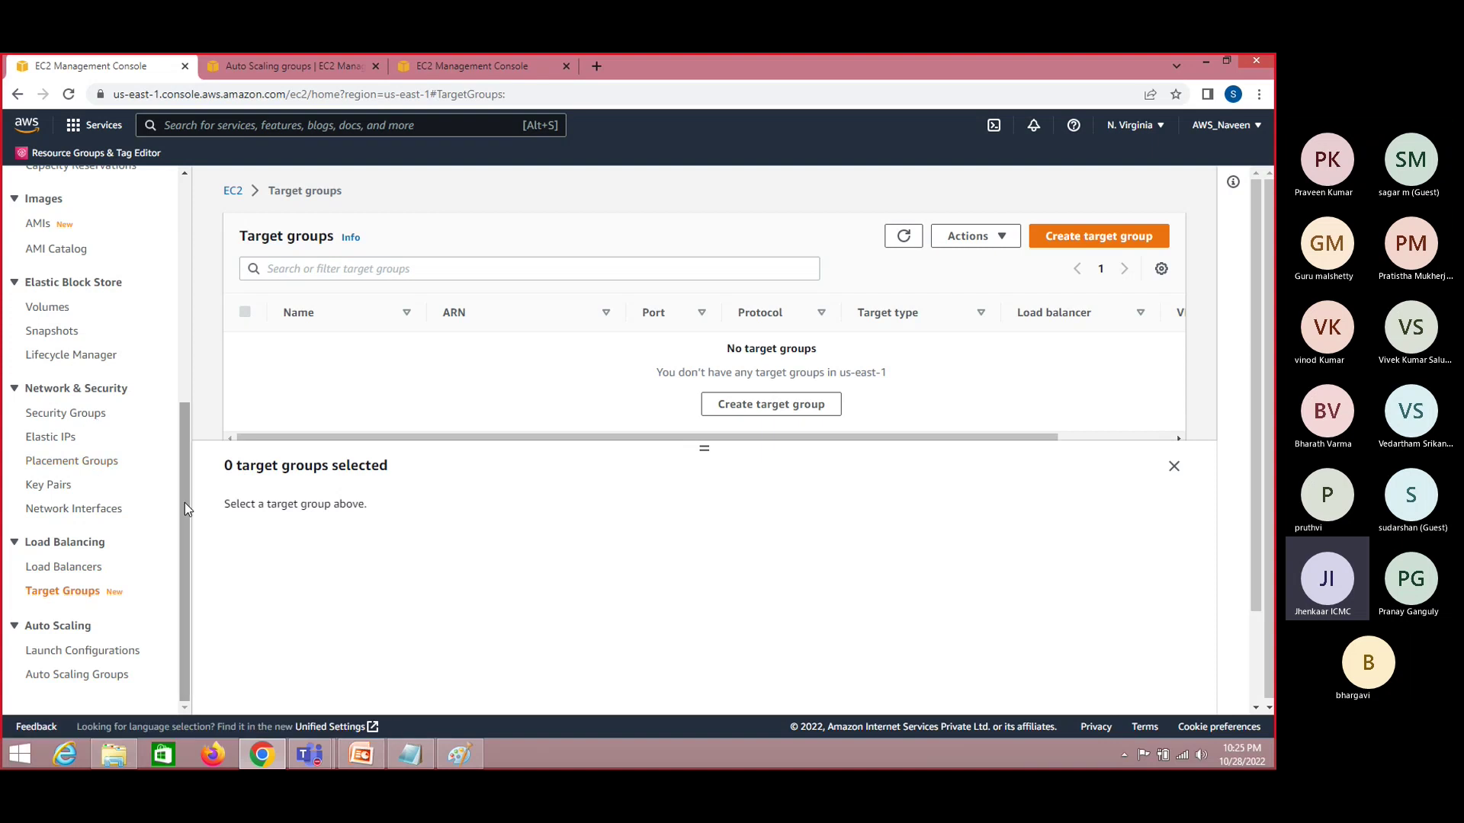
Check the EC2 instances' states in a refreshed, enlarged instances list with the termination notifications dismissed
{"action": "left_click_drag", "start_coordinate": [184, 510], "coordinate": [141, 222]}
{"action": "left_click", "coordinate": [65, 385]}
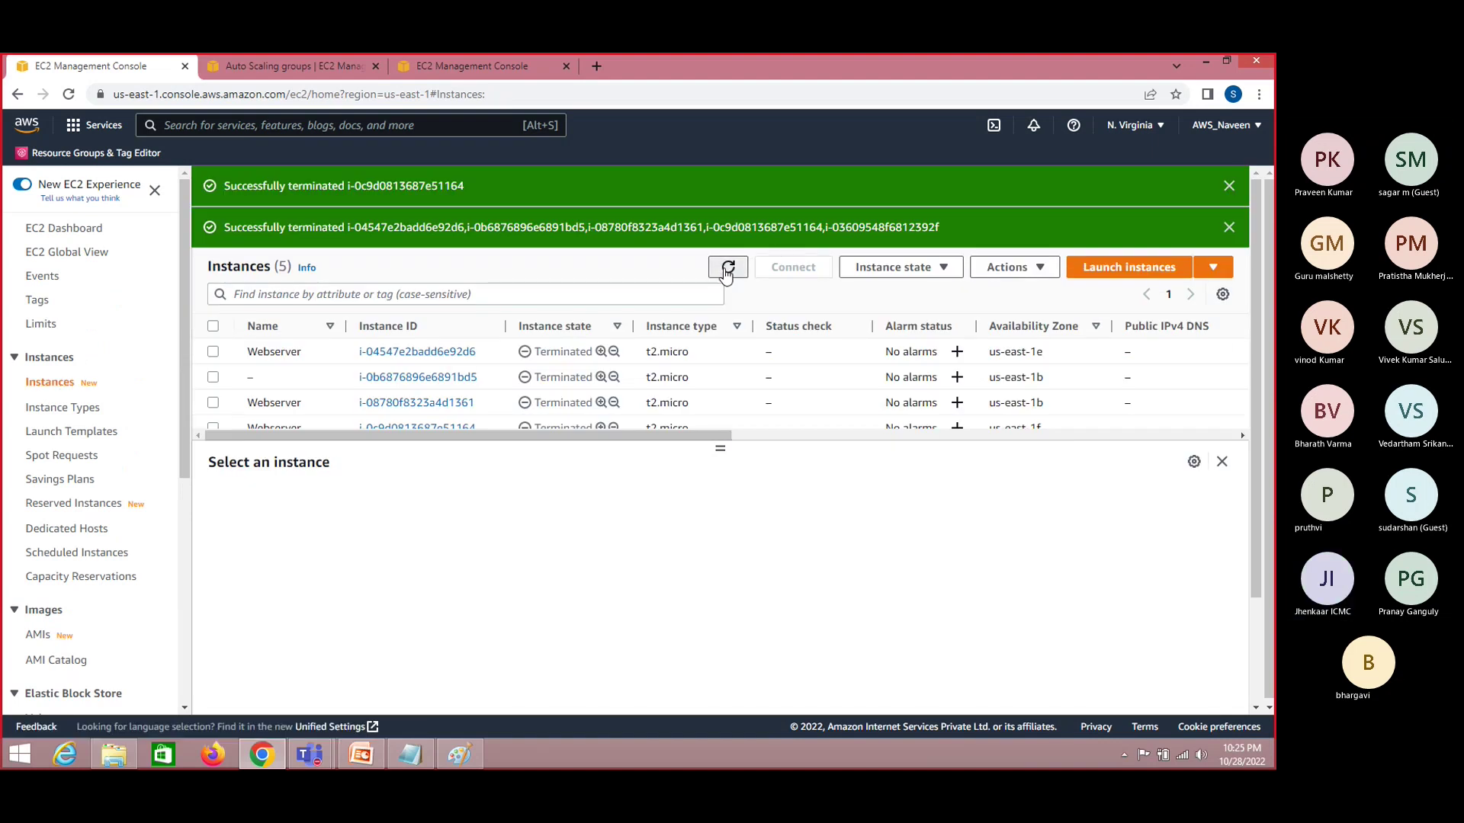
{"action": "left_click", "coordinate": [728, 269]}
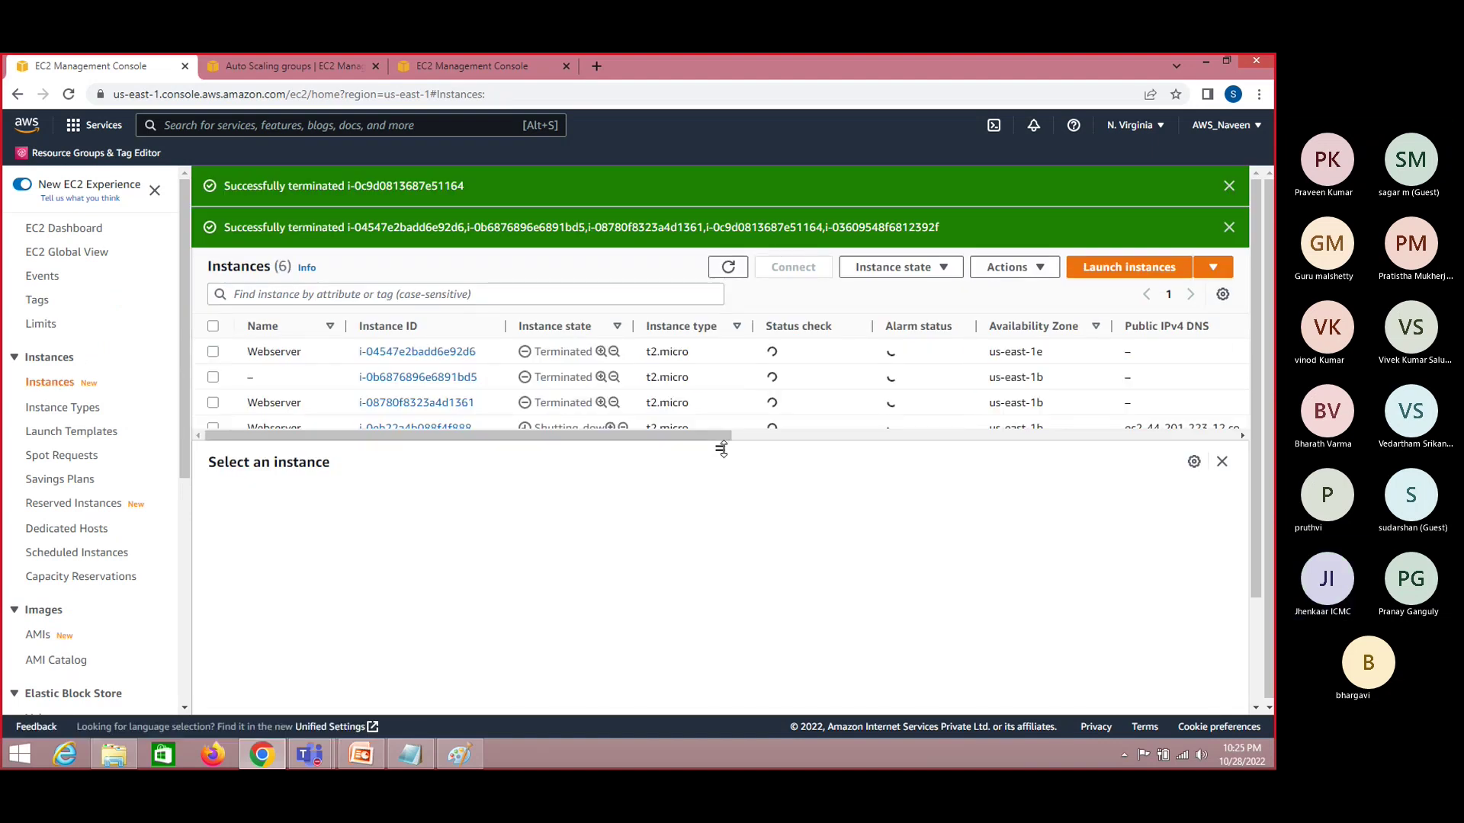
{"action": "left_click_drag", "start_coordinate": [721, 450], "coordinate": [736, 525]}
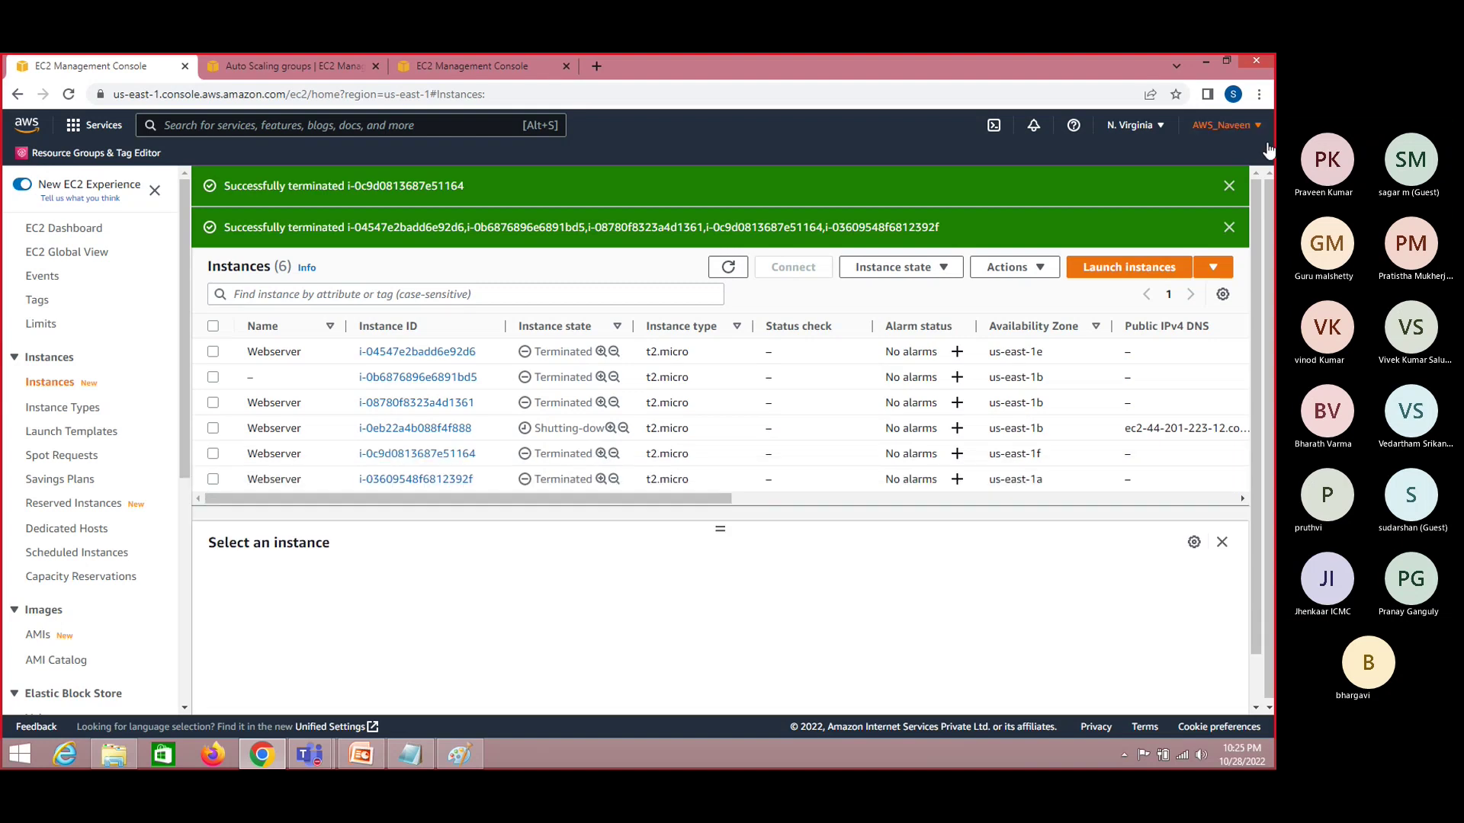
{"action": "left_click", "coordinate": [1244, 186]}
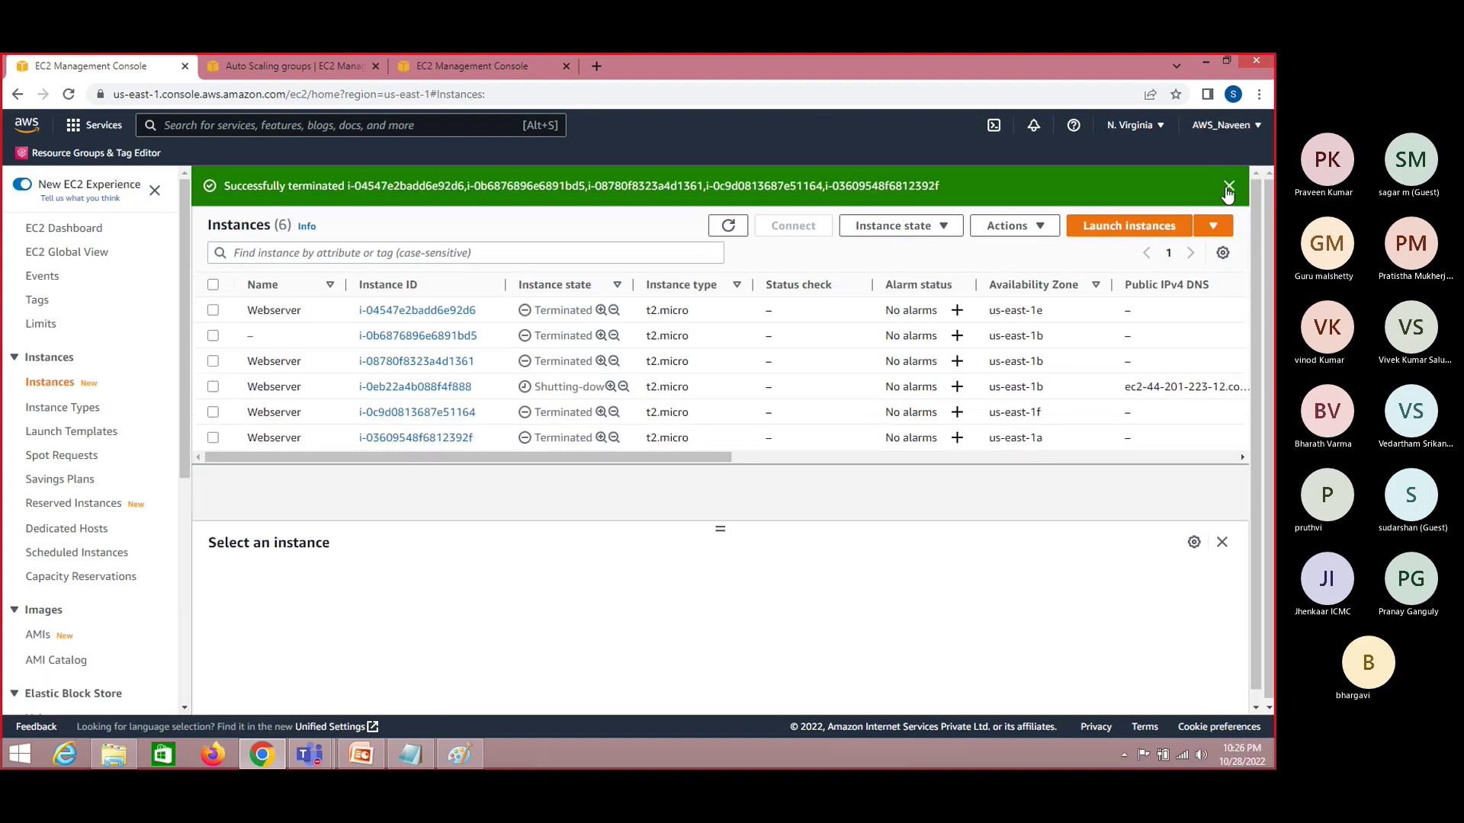
{"action": "left_click", "coordinate": [1244, 186]}
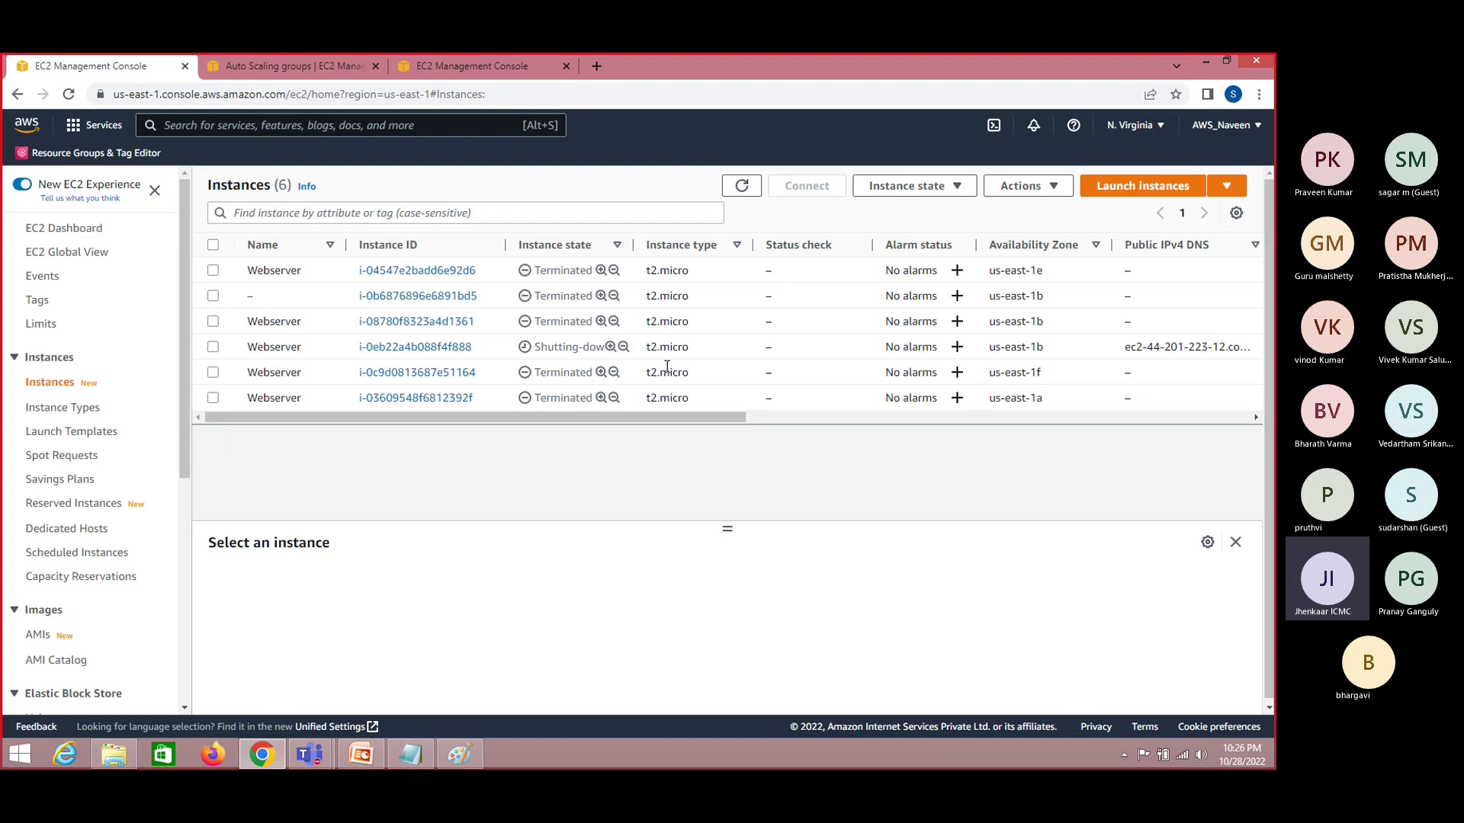
{"action": "left_click", "coordinate": [743, 188]}
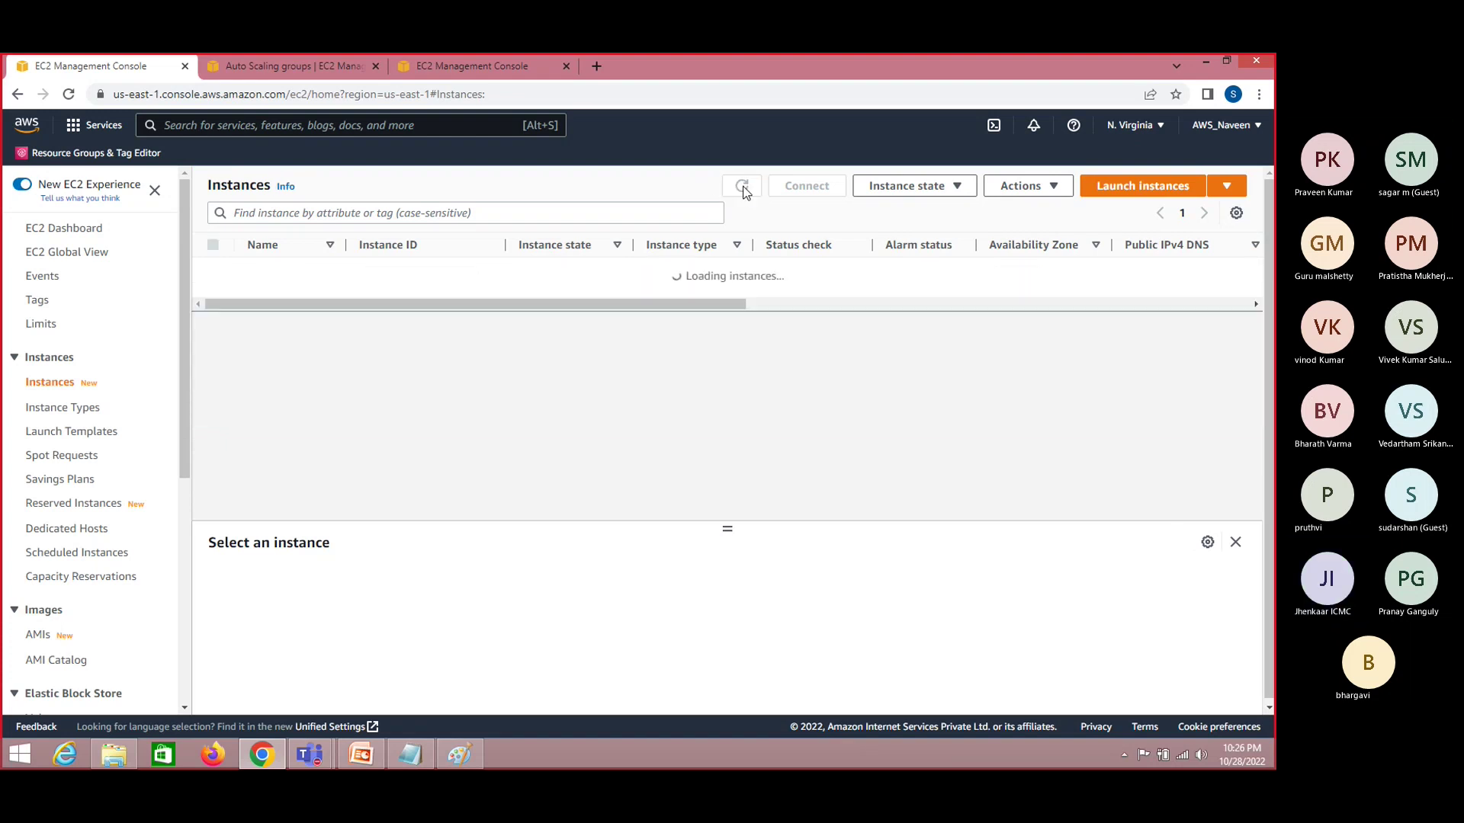
{"action": "left_click", "coordinate": [744, 187]}
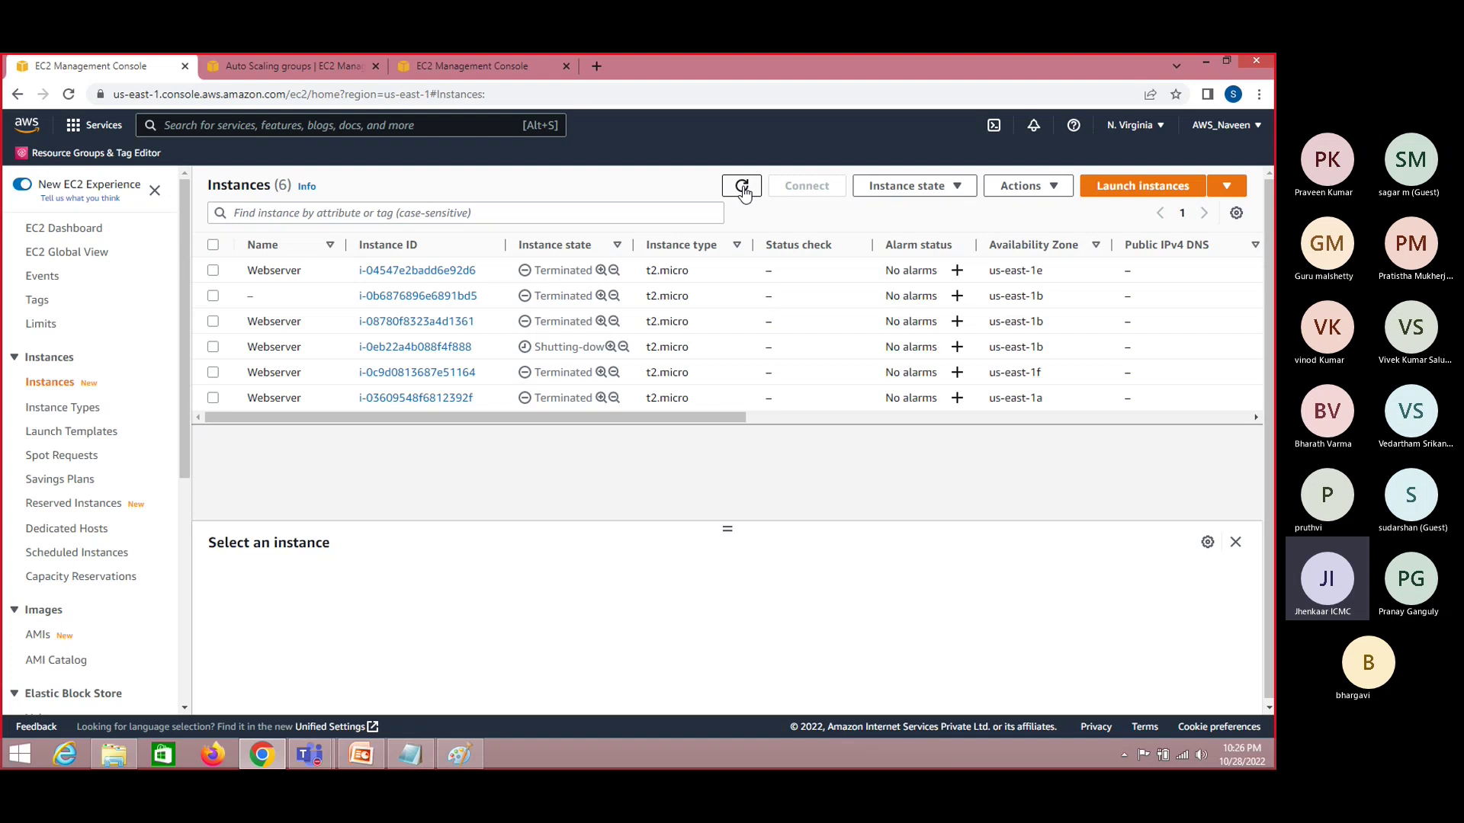
Switch to the Microsoft Teams meeting window and show its additional meeting options
{"action": "mouse_move", "coordinate": [987, 52]}
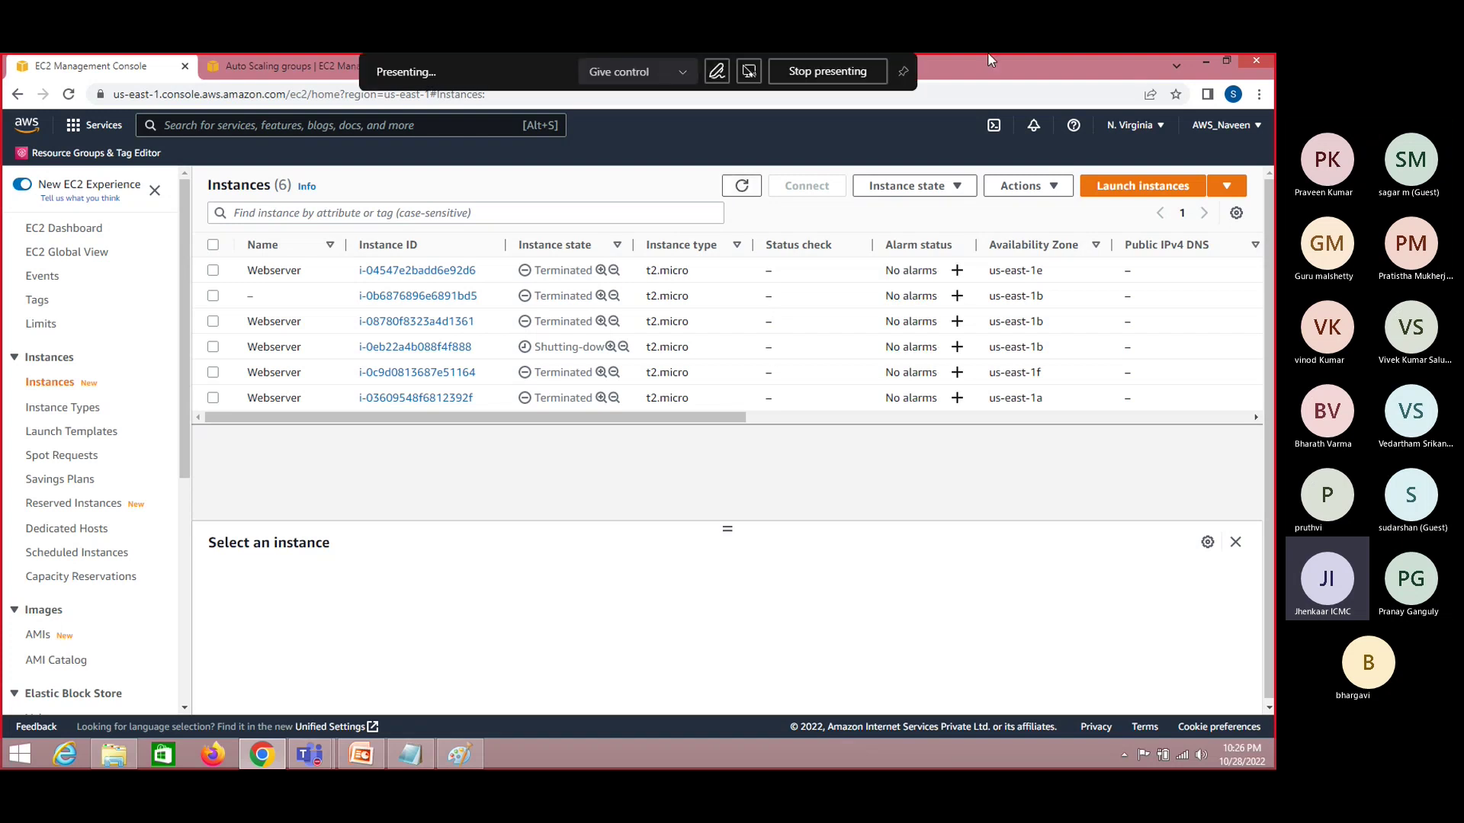
{"action": "key", "text": "alt+Tab"}
{"action": "key", "text": "Tab"}
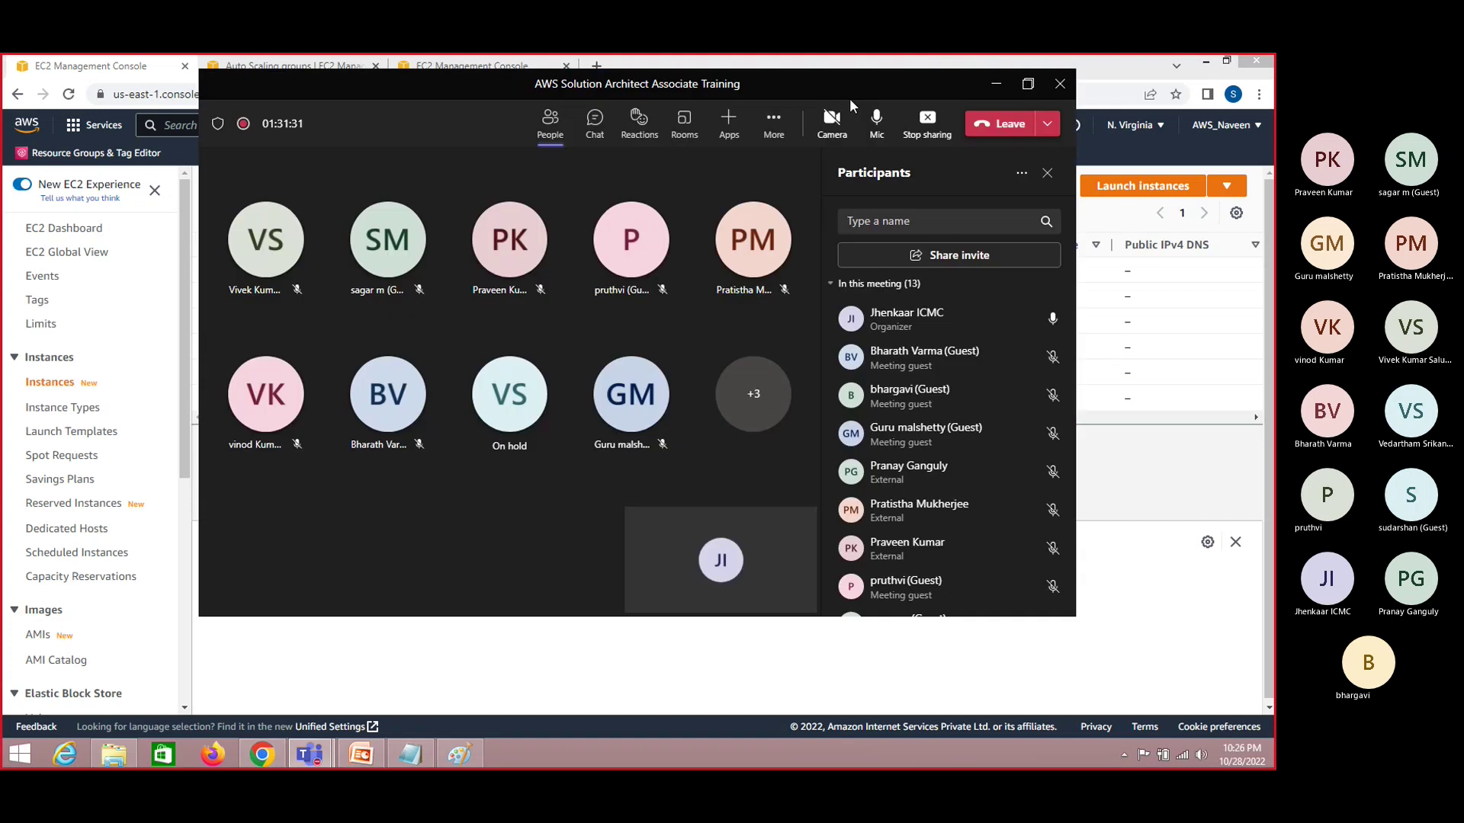
{"action": "left_click", "coordinate": [773, 120]}
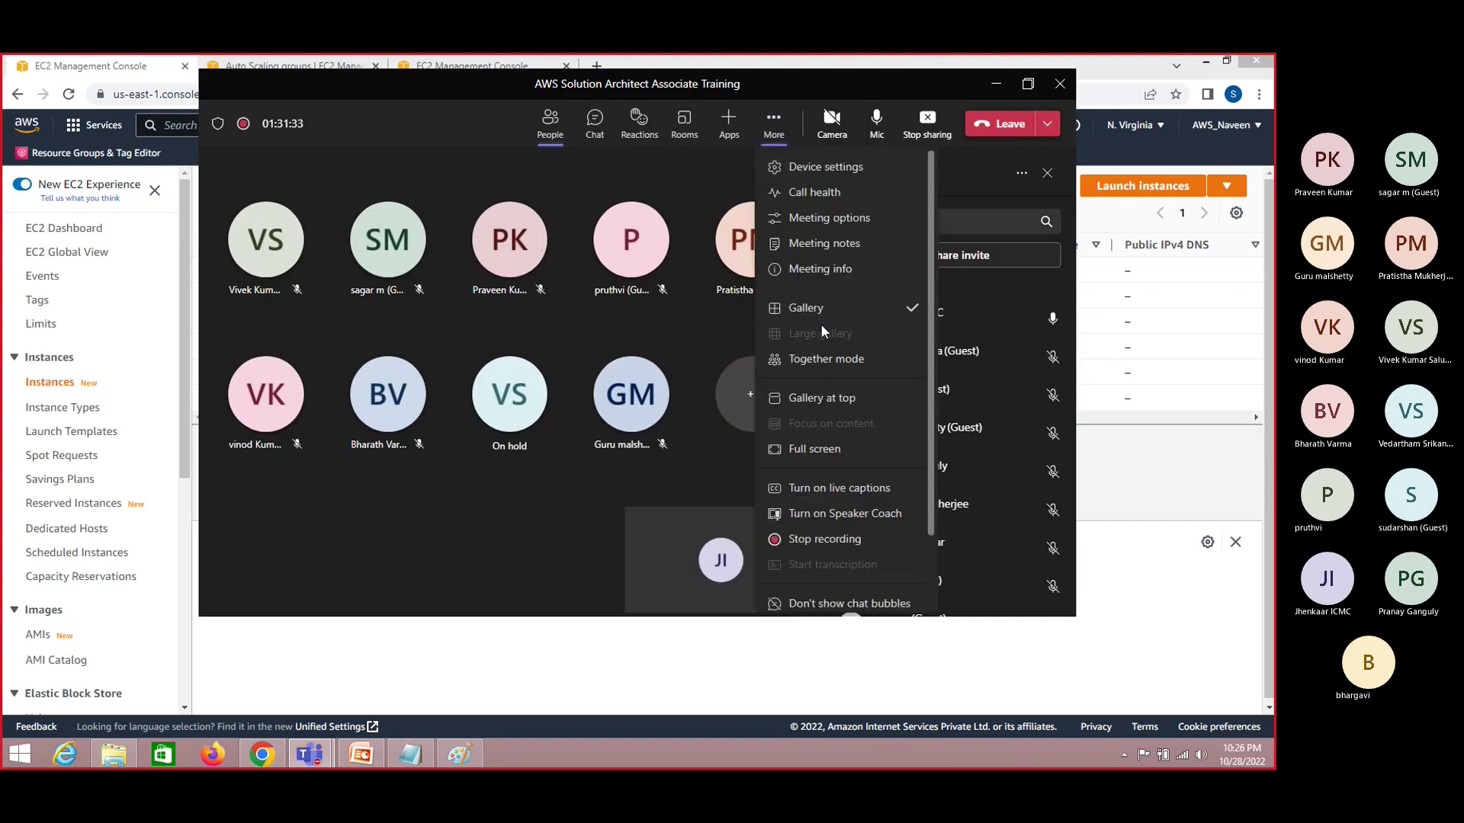